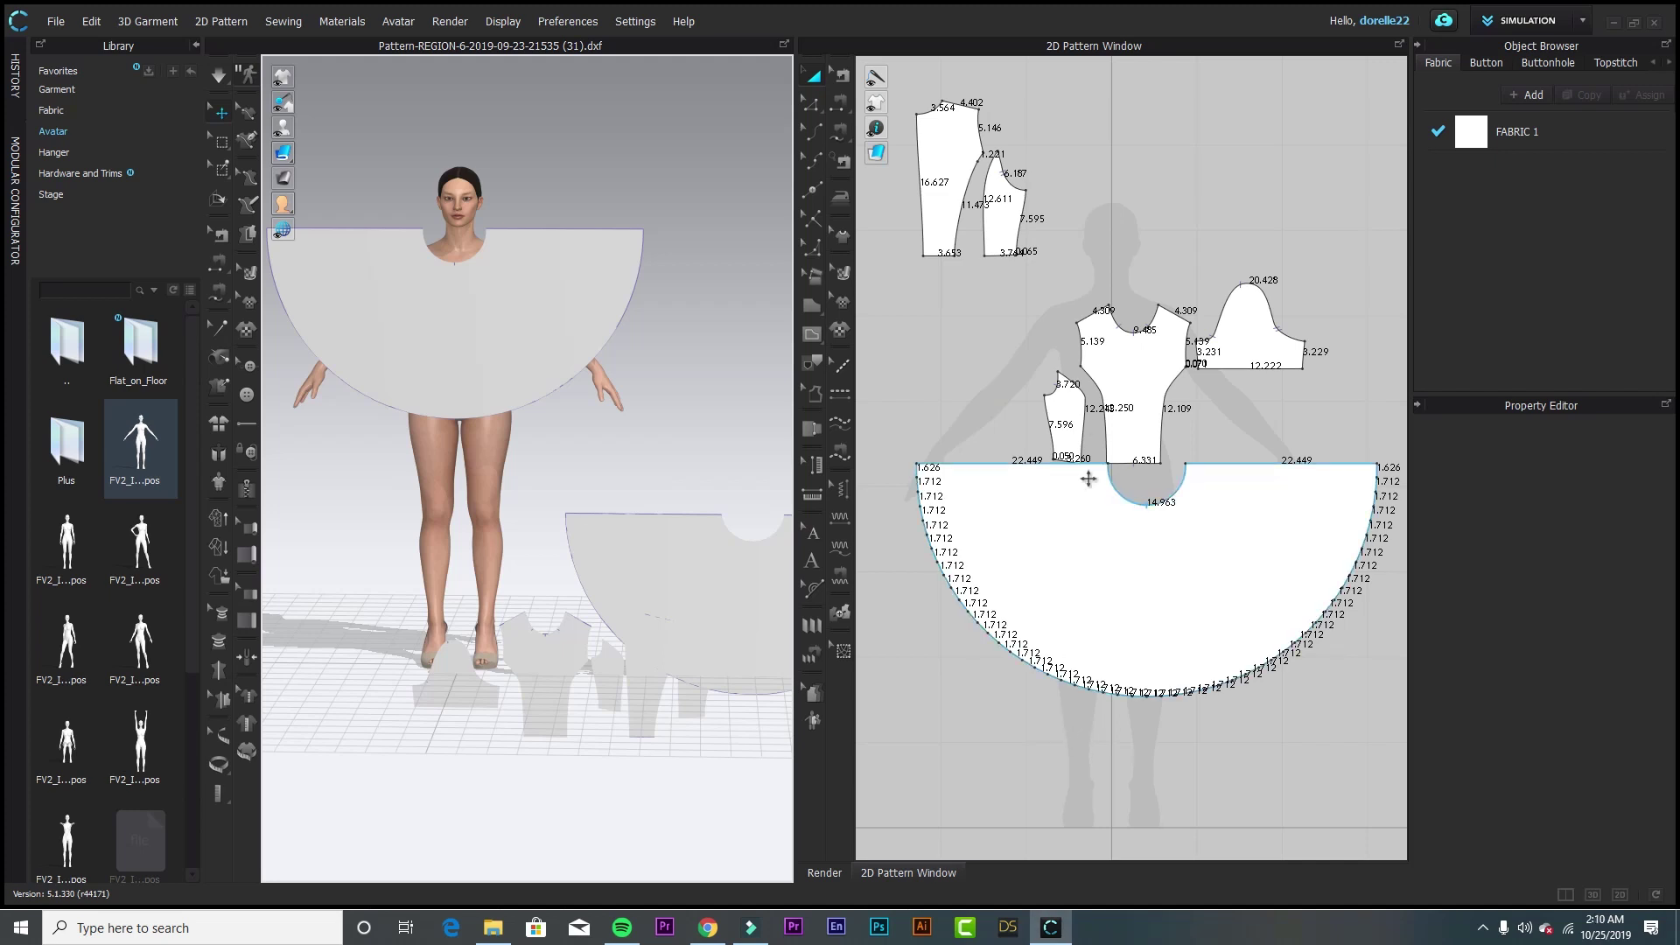
- Clone the side front bodice panel as a symmetric pattern with sewing and place the copy on the opposite side of the centre front
left_click(1059, 409)
right_click(1058, 410)
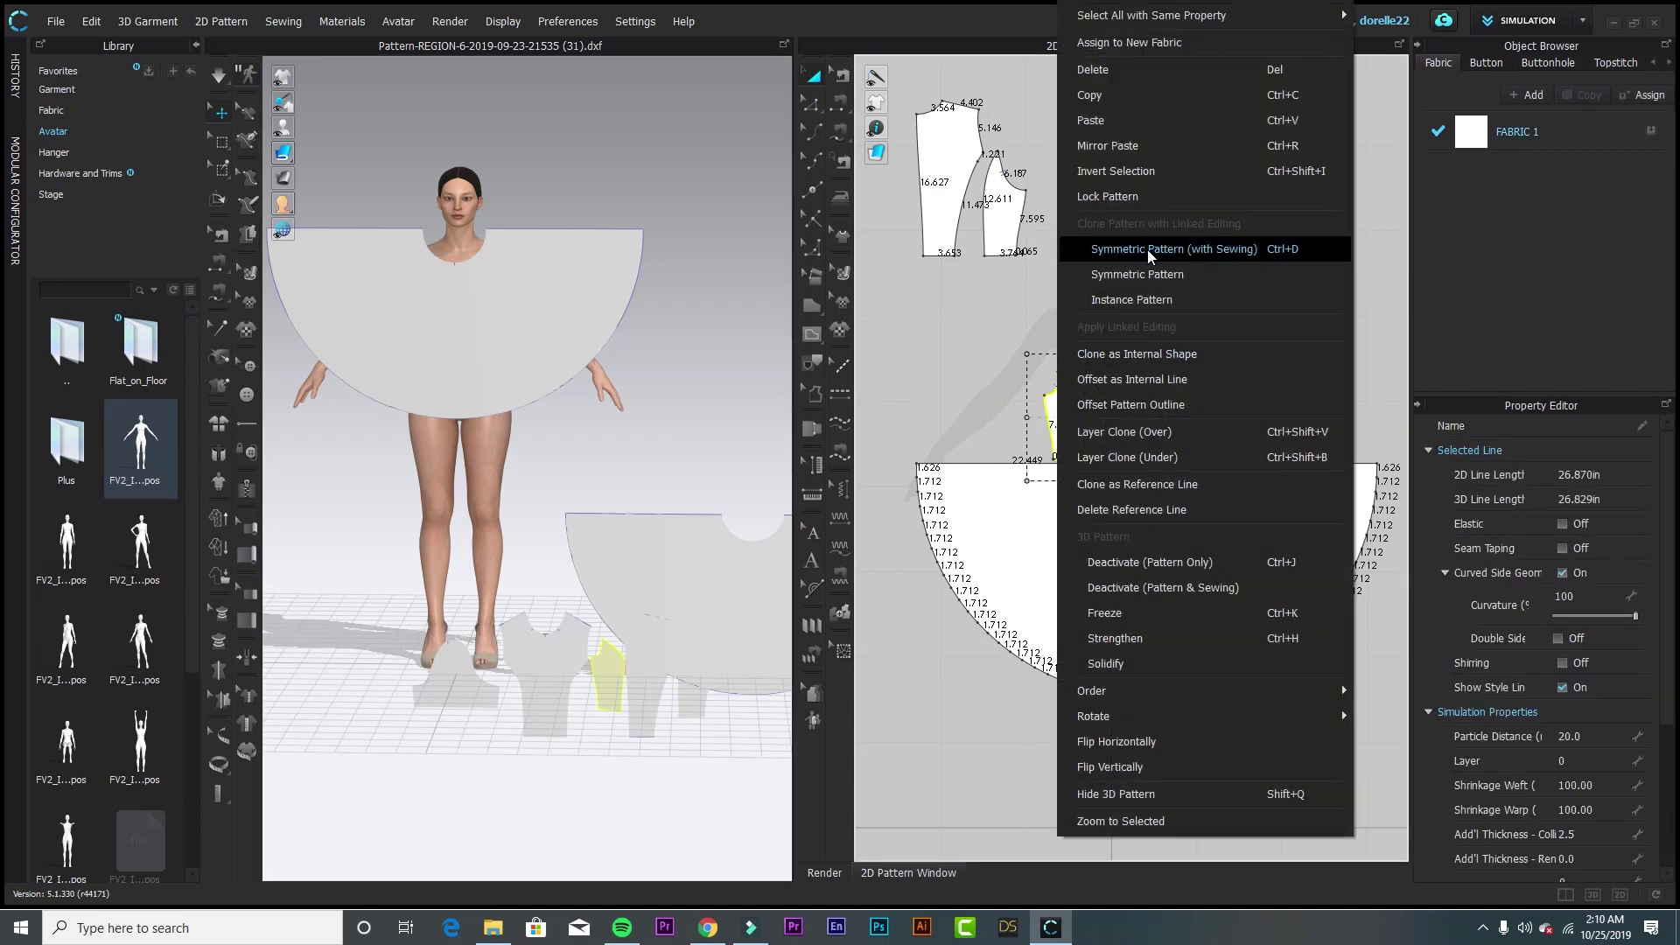
left_click(1147, 249)
left_click(1196, 415)
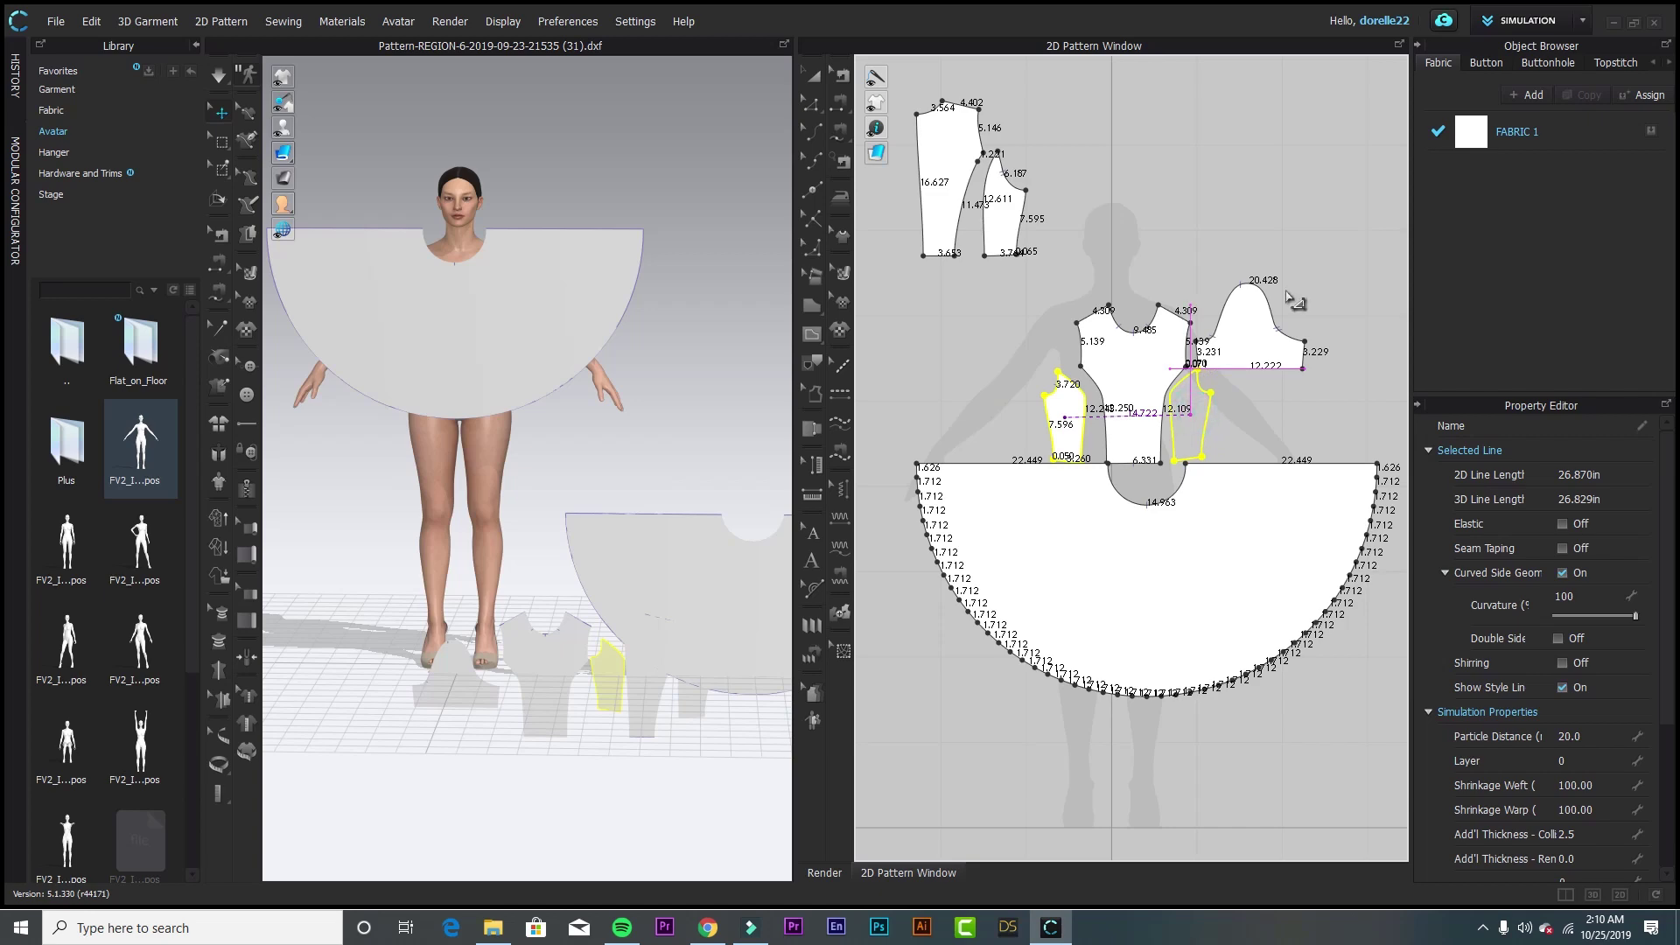
- Clone the sleeve as a symmetric pattern with sewing and place the copy on the other side of the front bodice
left_click(1260, 331)
right_click(1260, 331)
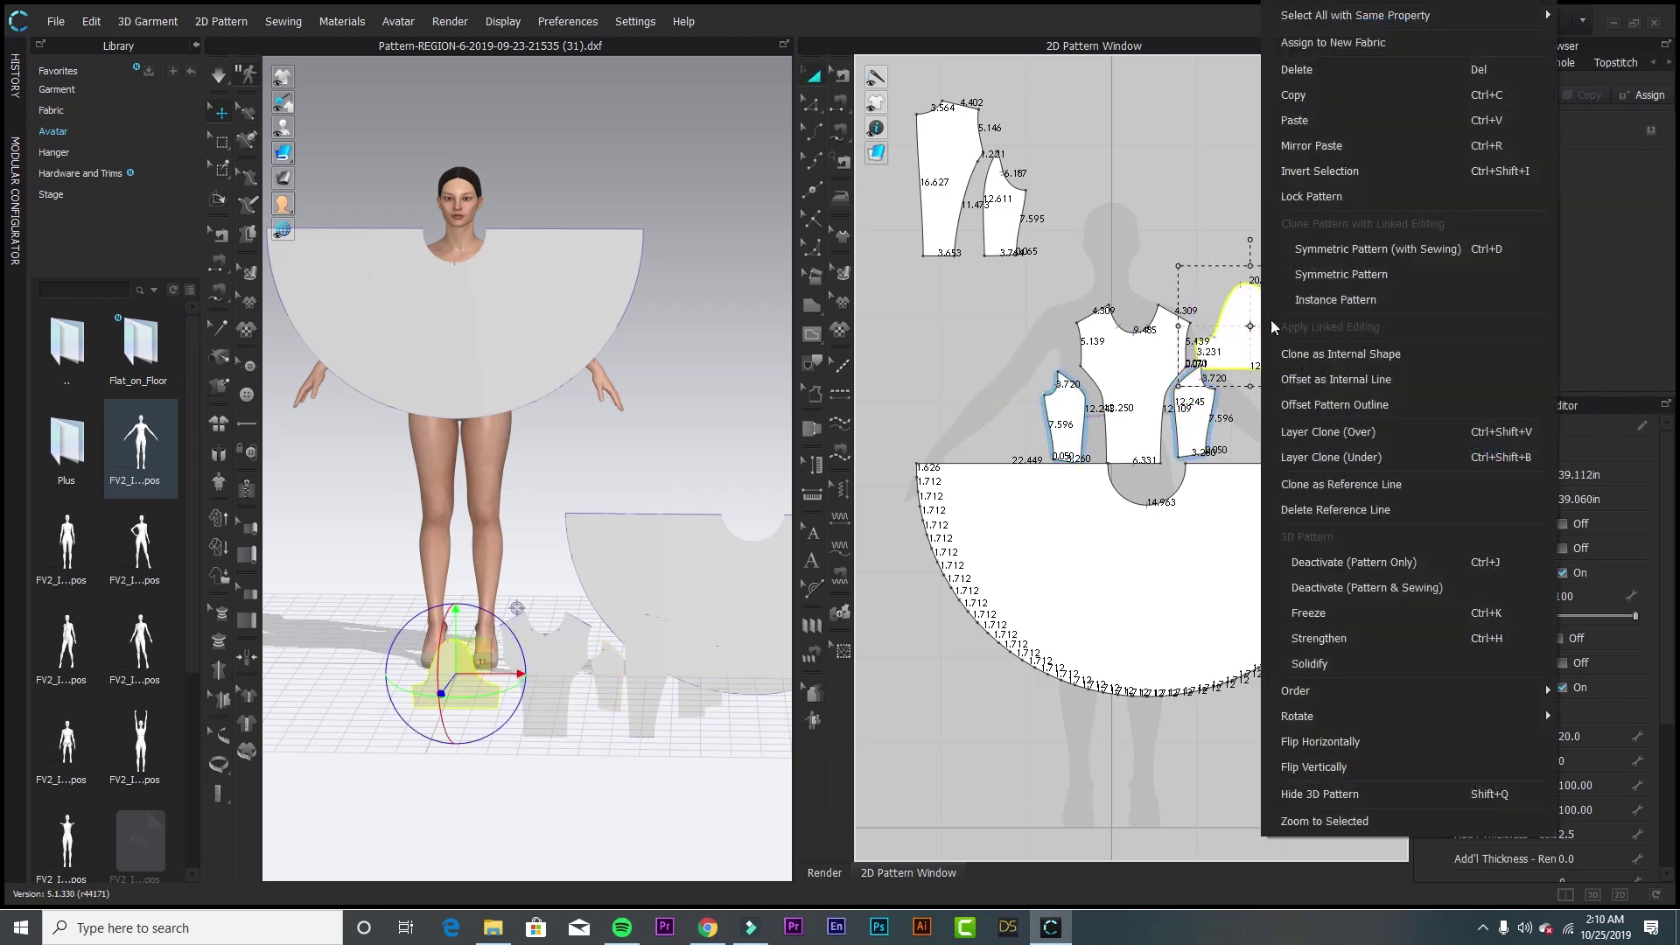
left_click(1309, 250)
left_click(992, 329)
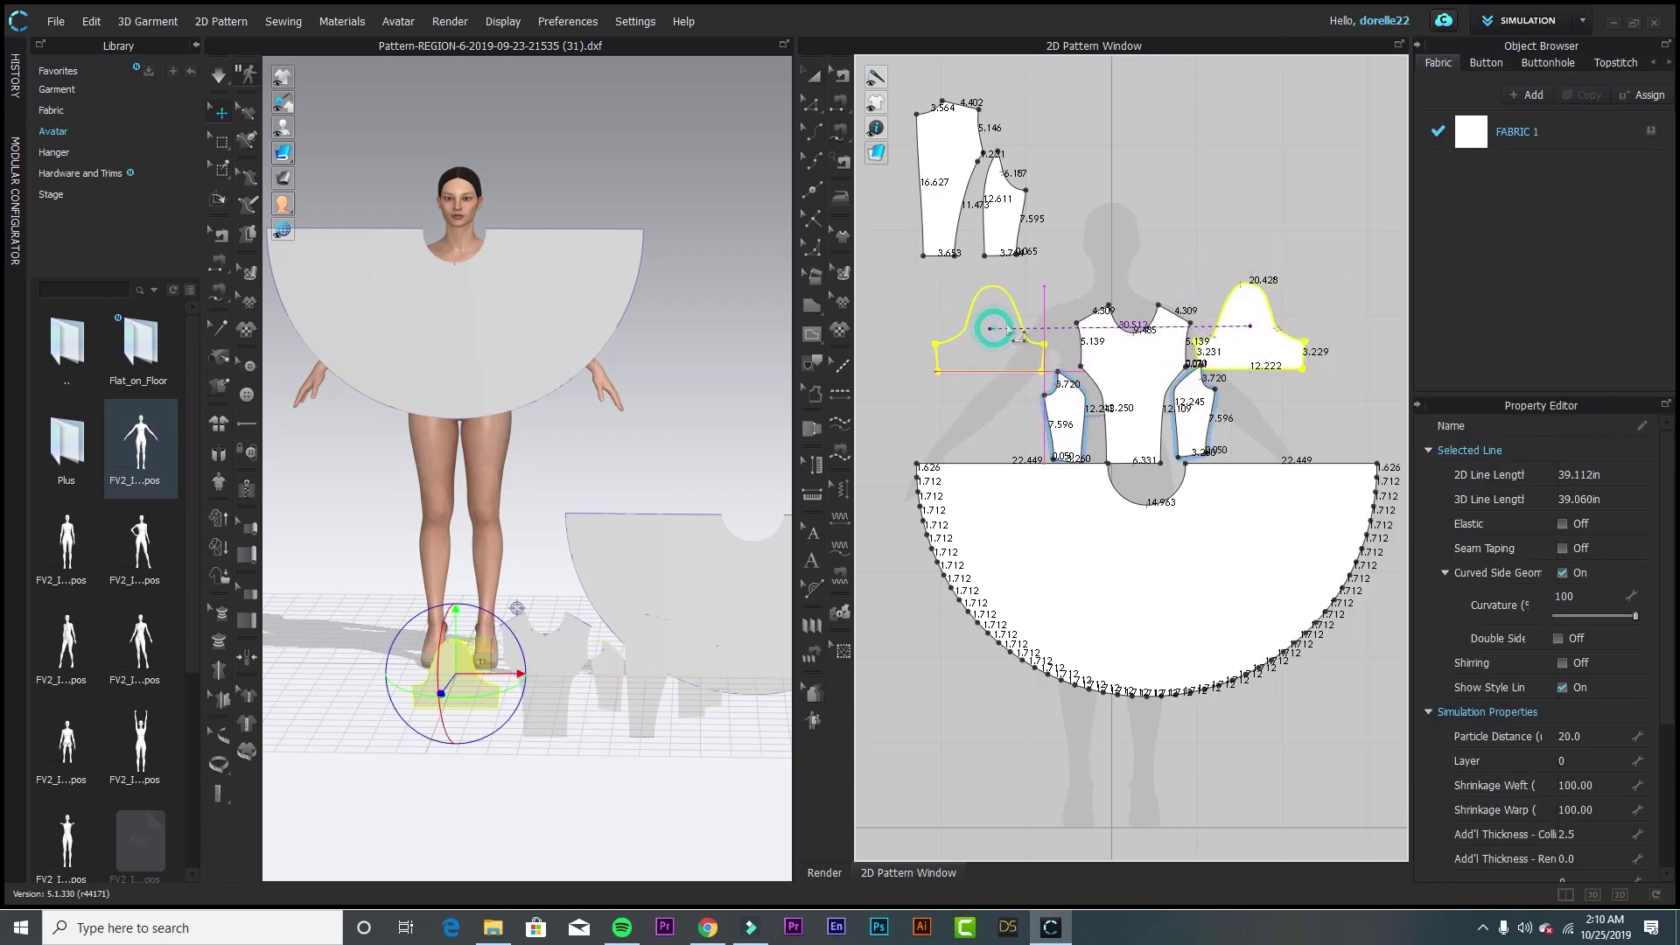
left_click(1217, 214)
- Clone the centre back bodice panel as a symmetric pattern with sewing and place the copy directly beside the original
scroll(1216, 214, "down", 3)
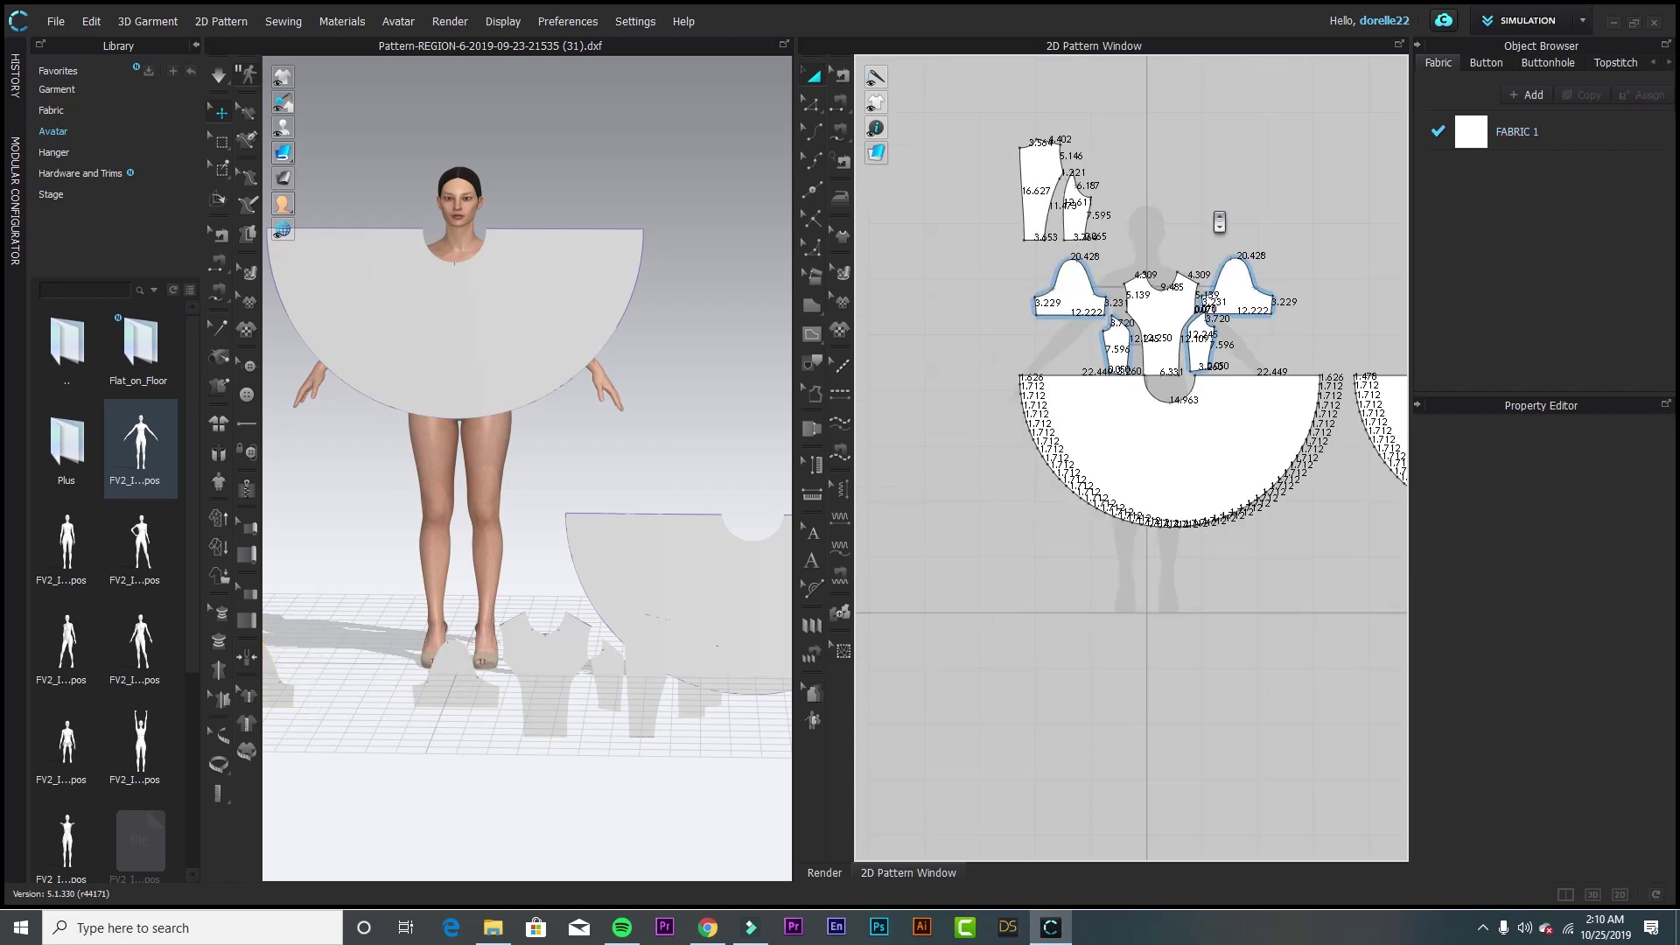
left_click(1029, 170)
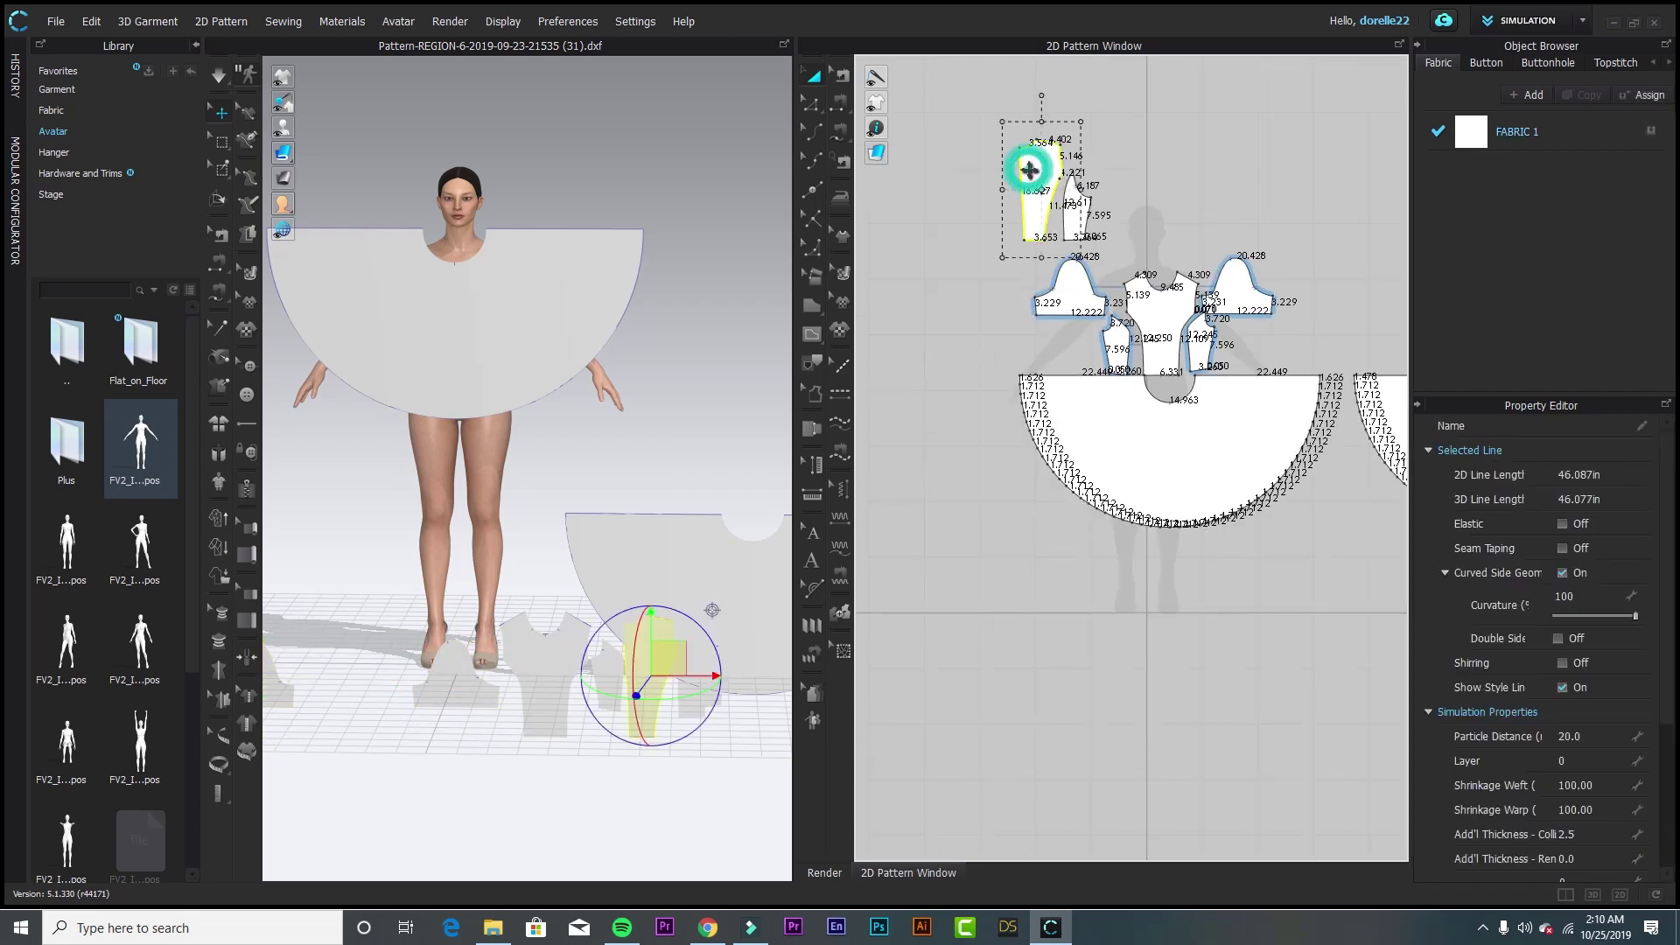
right_click(1029, 170)
left_click(1116, 250)
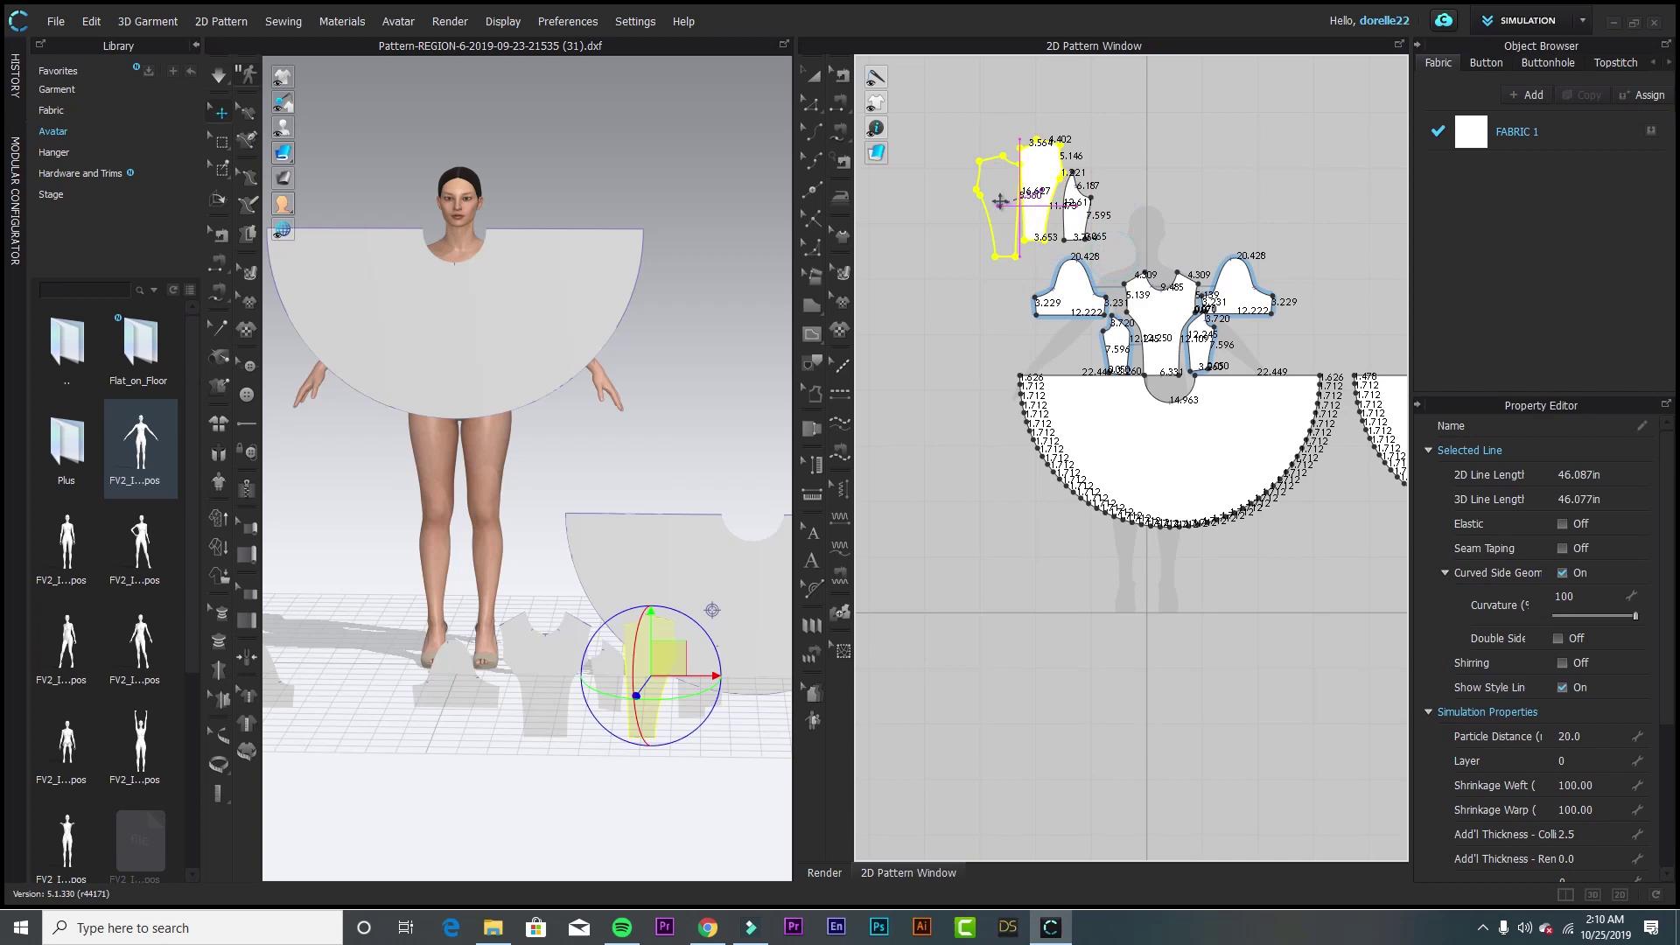
- Clone the side back bodice panel as a symmetric pattern with sewing and place the copy at the outer edge of the mirrored back panel
left_click(1078, 210)
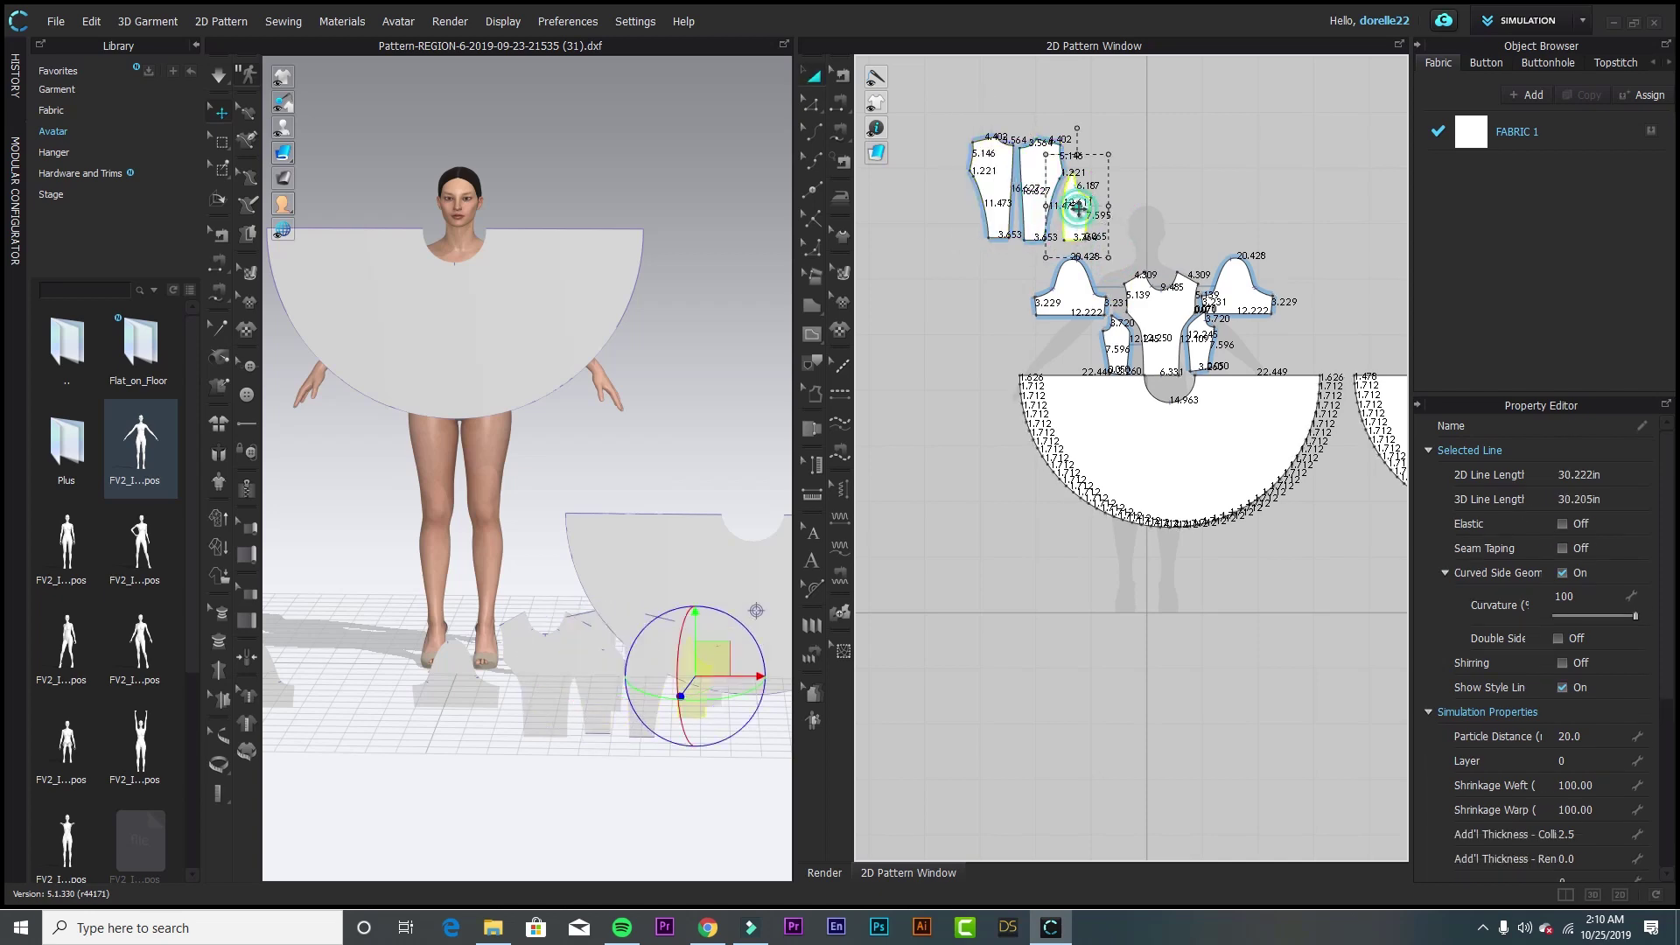
right_click(1074, 210)
left_click(1137, 240)
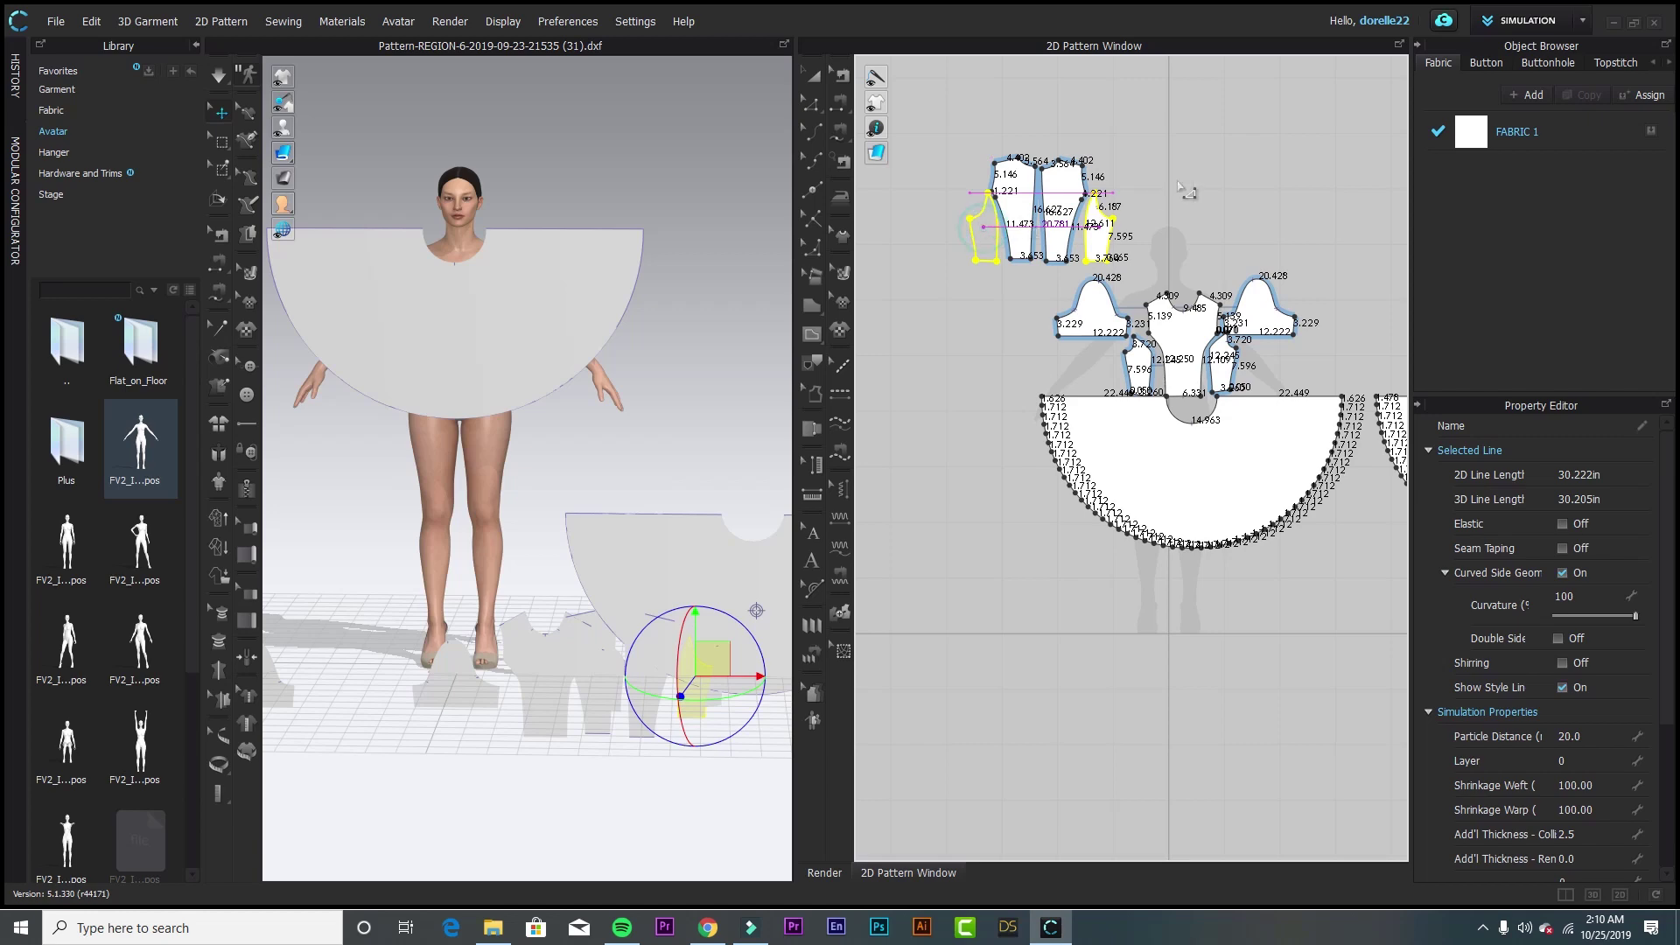
left_click(984, 229)
left_click(1181, 176)
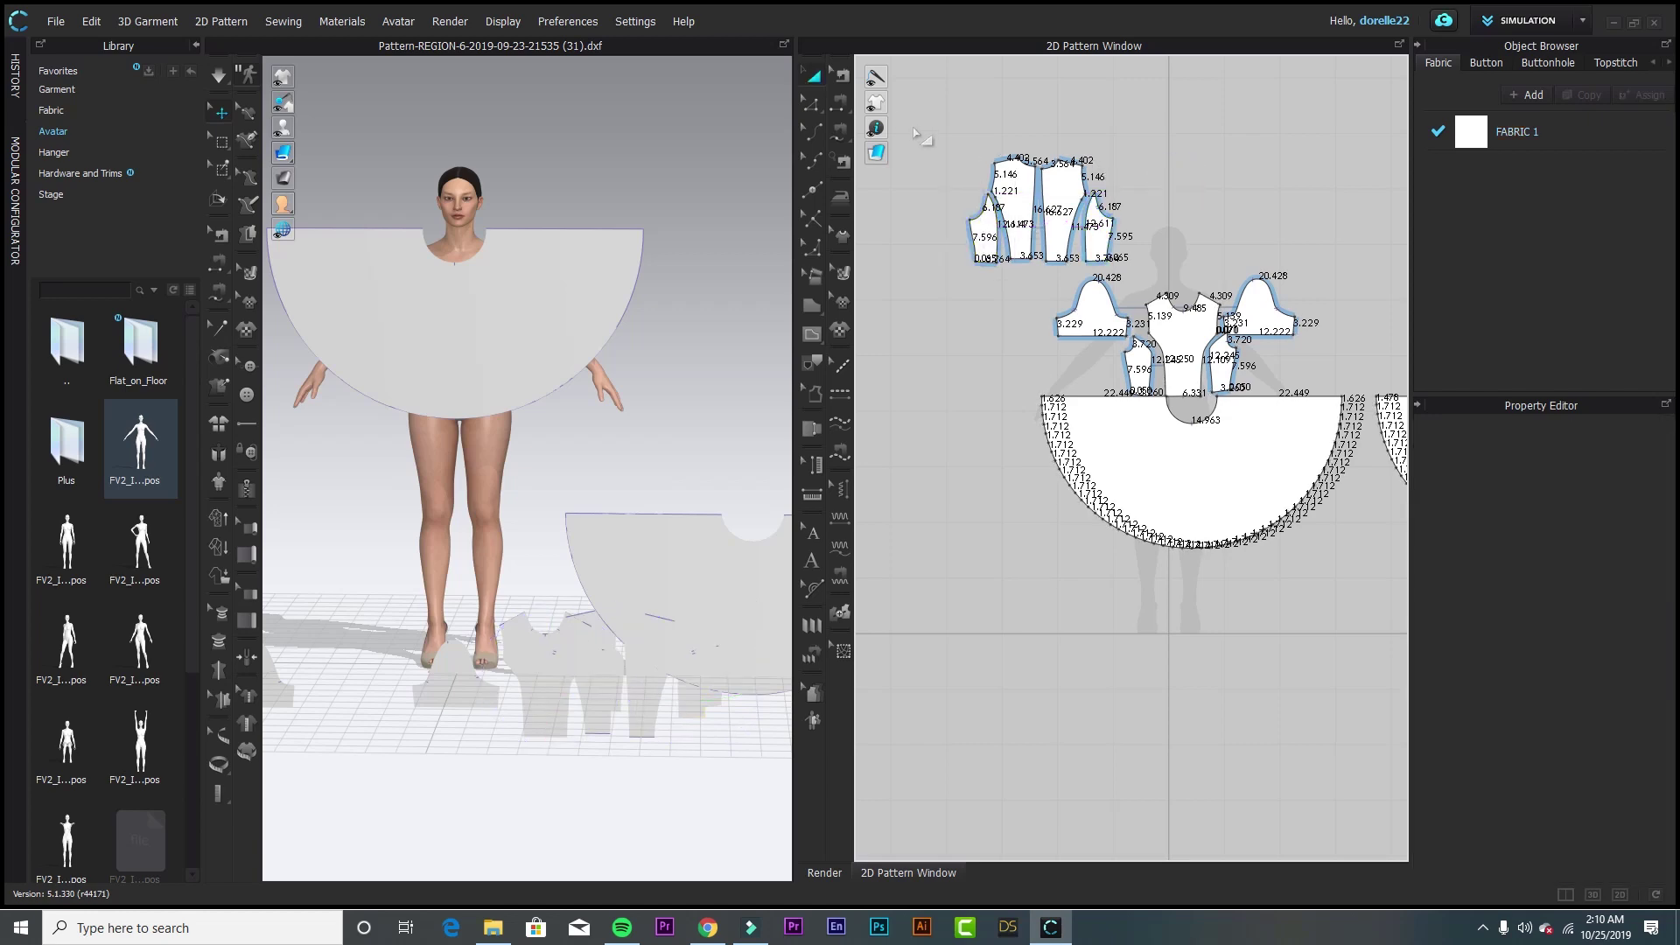
- Move all four back bodice panels together above the waist opening of the second half-circle skirt piece
left_click_drag(915, 133, 1159, 296)
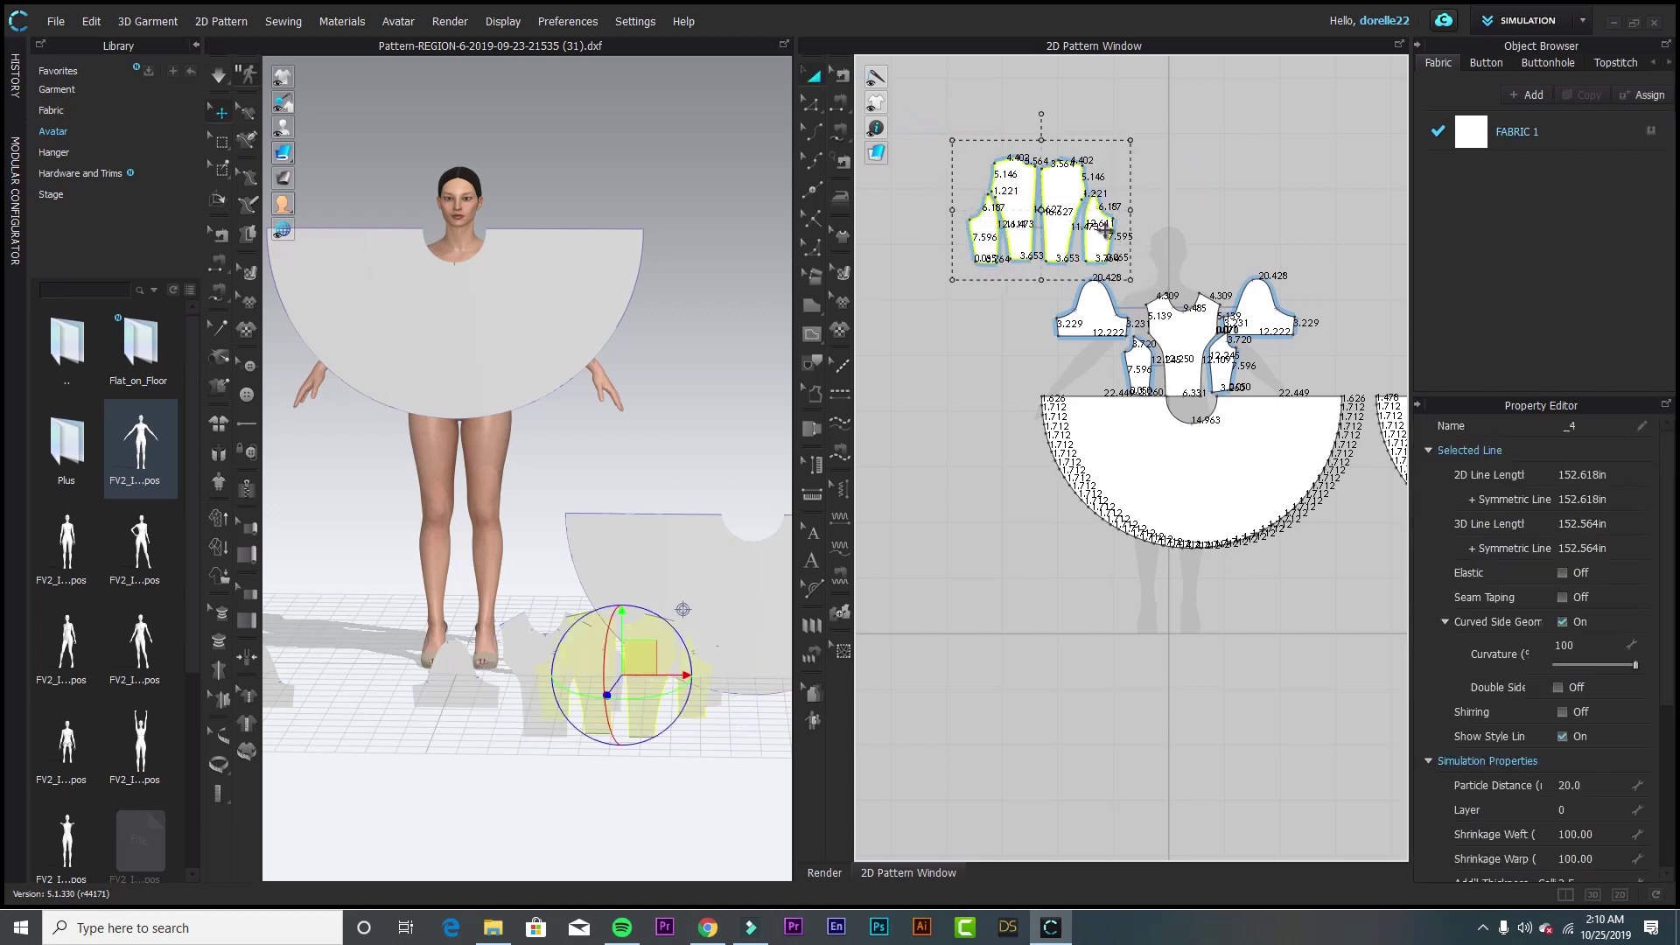
left_click_drag(1104, 229, 1339, 431)
left_click(1266, 262)
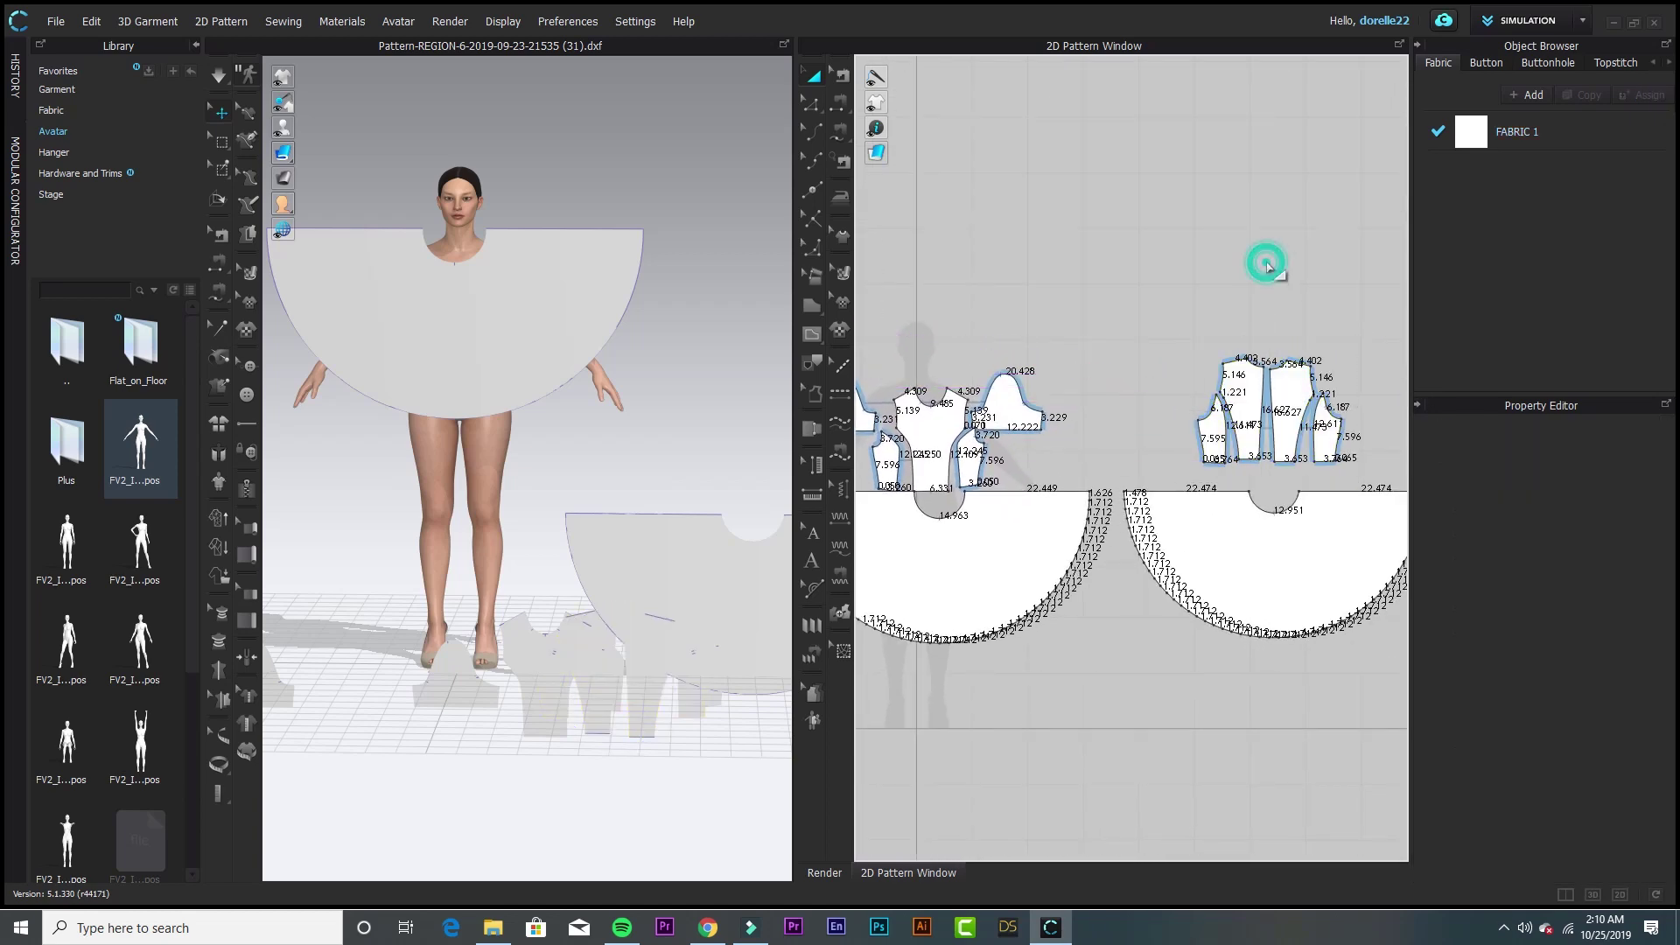
scroll(1116, 359, "down", 4)
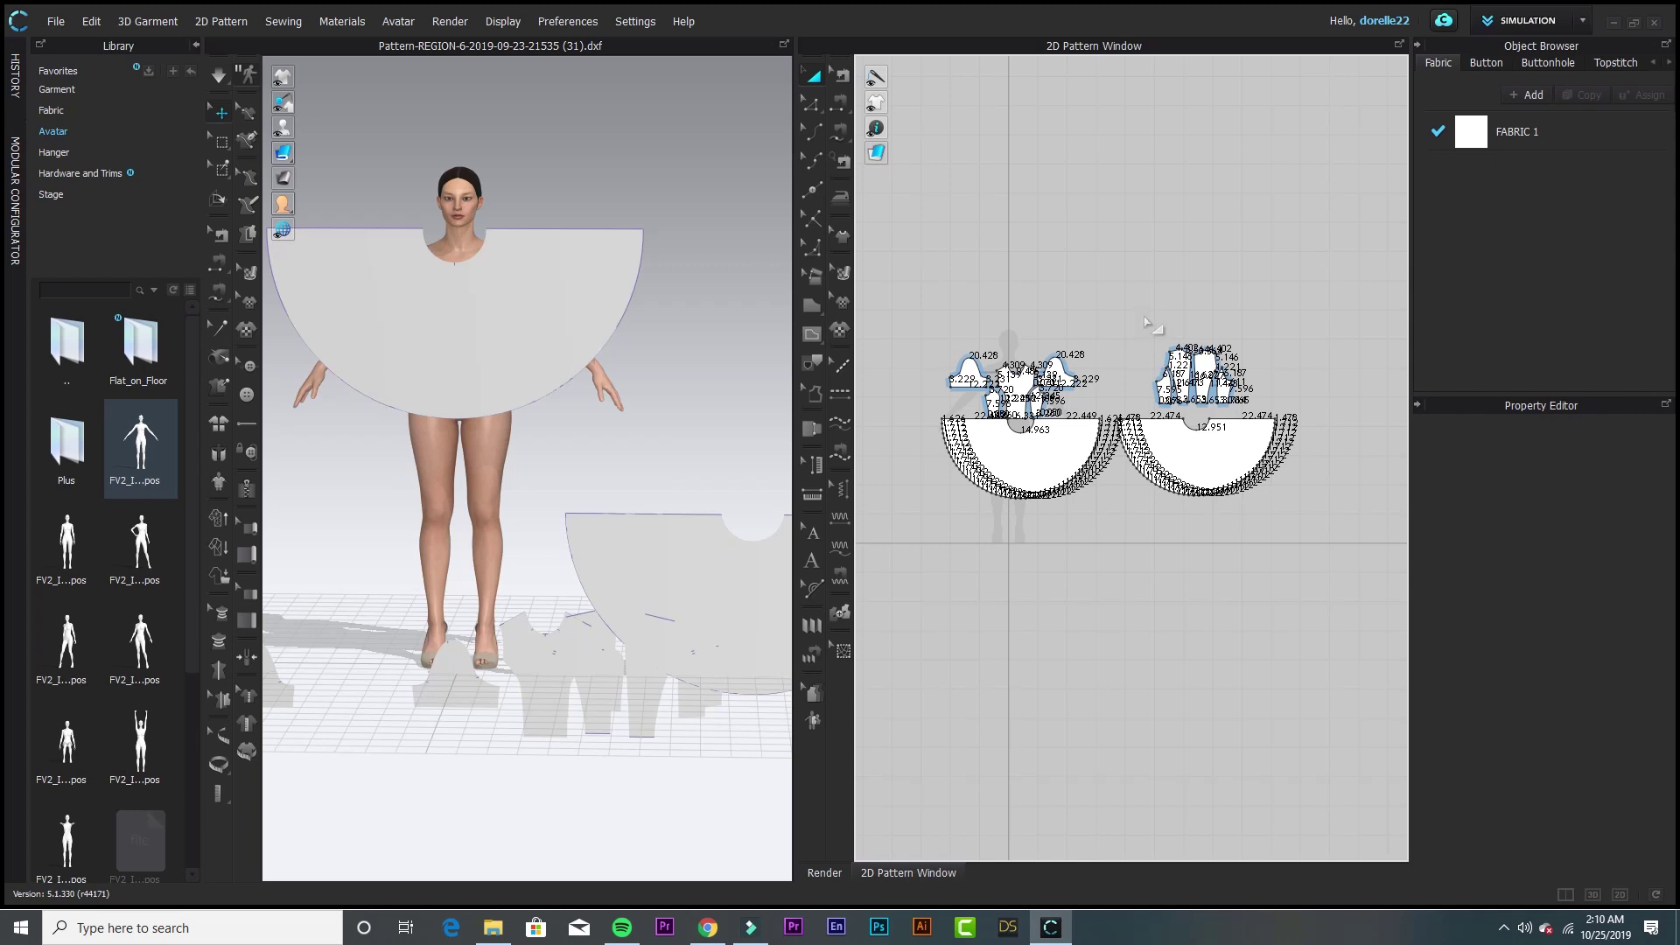
scroll(1146, 332, "up", 5)
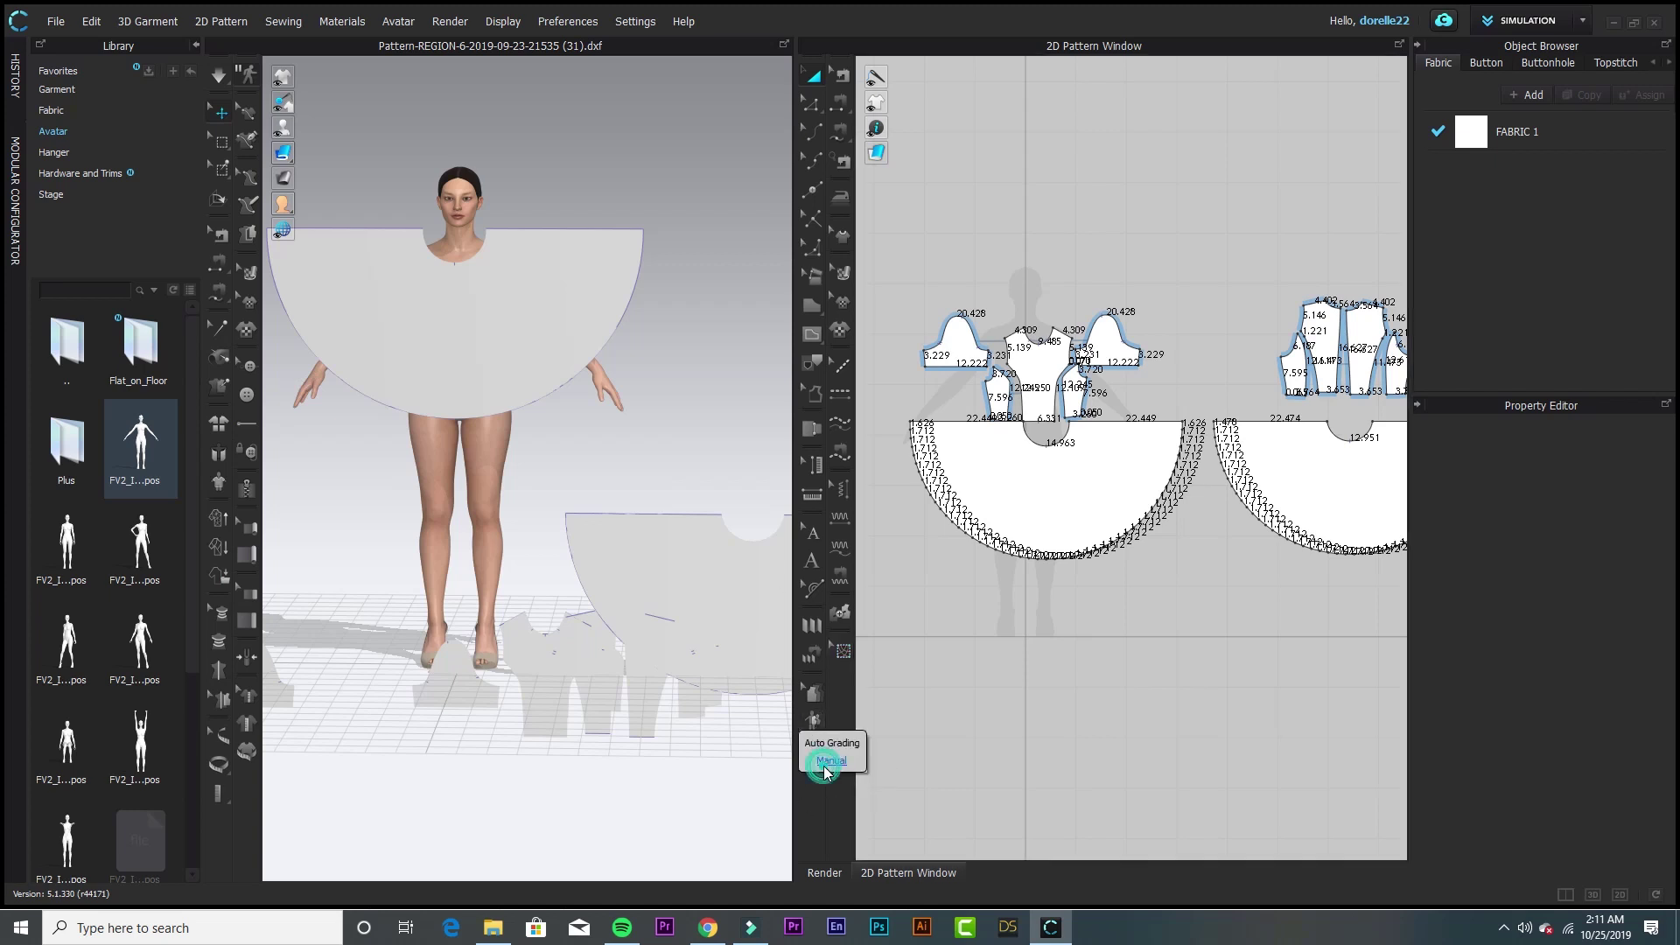
- Open the Auto Grading manual page in the browser, review its objective, location and operation instructions, and switch back to CLO
left_click(829, 761)
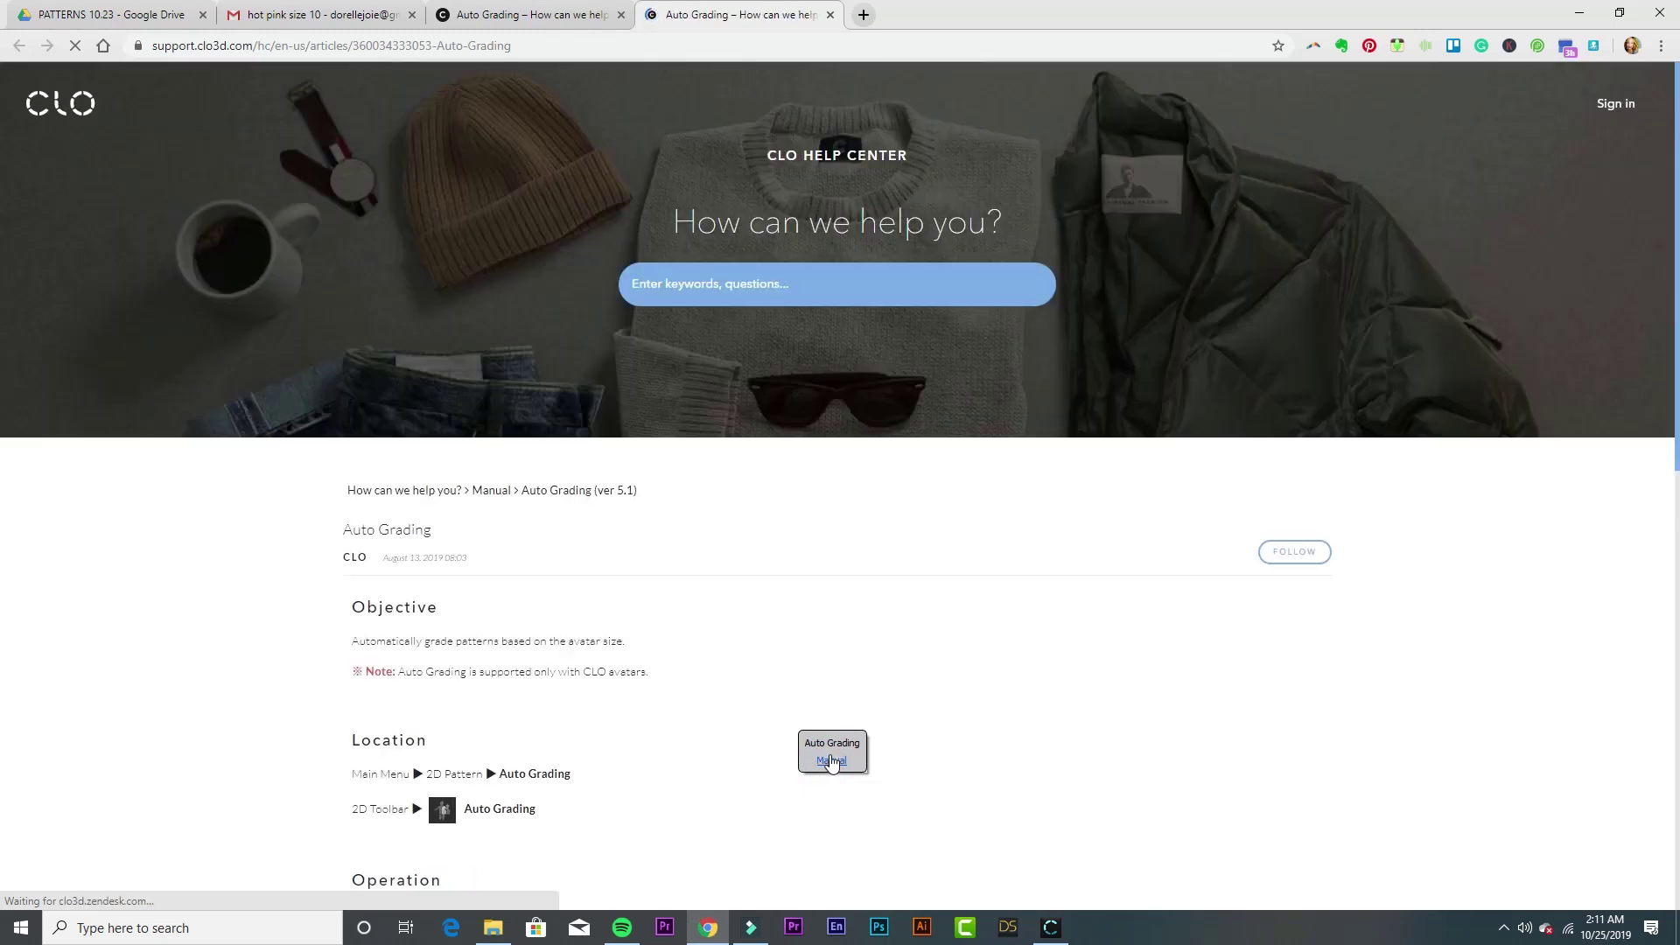
scroll(682, 654, "down", 3)
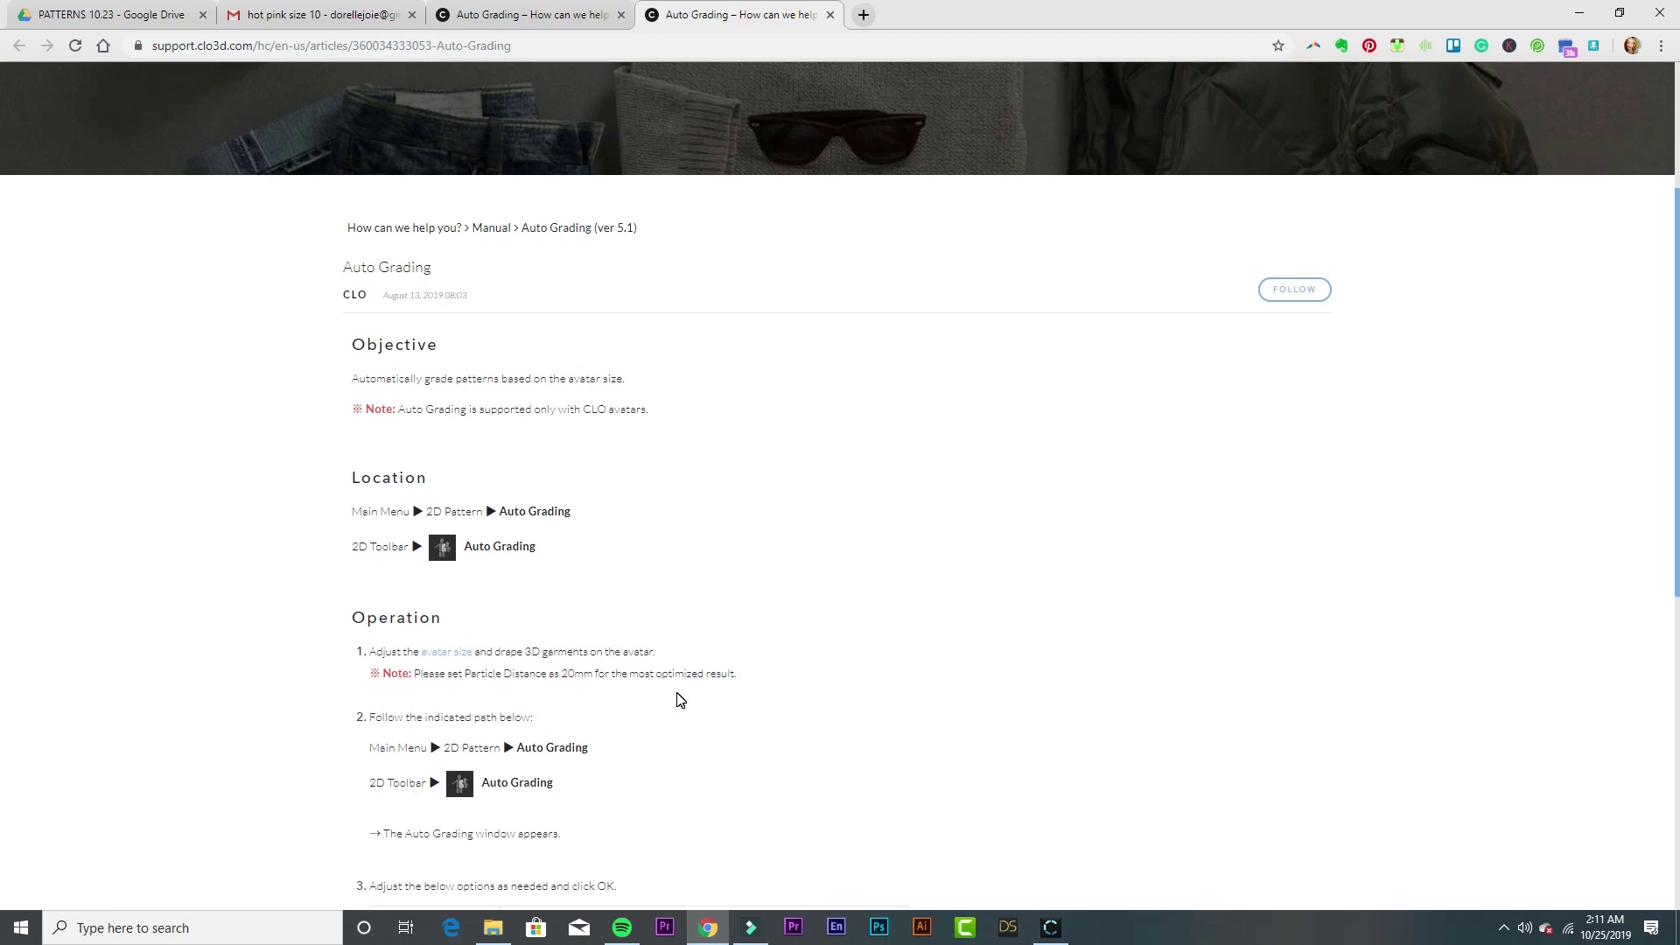
scroll(681, 699, "down", 2)
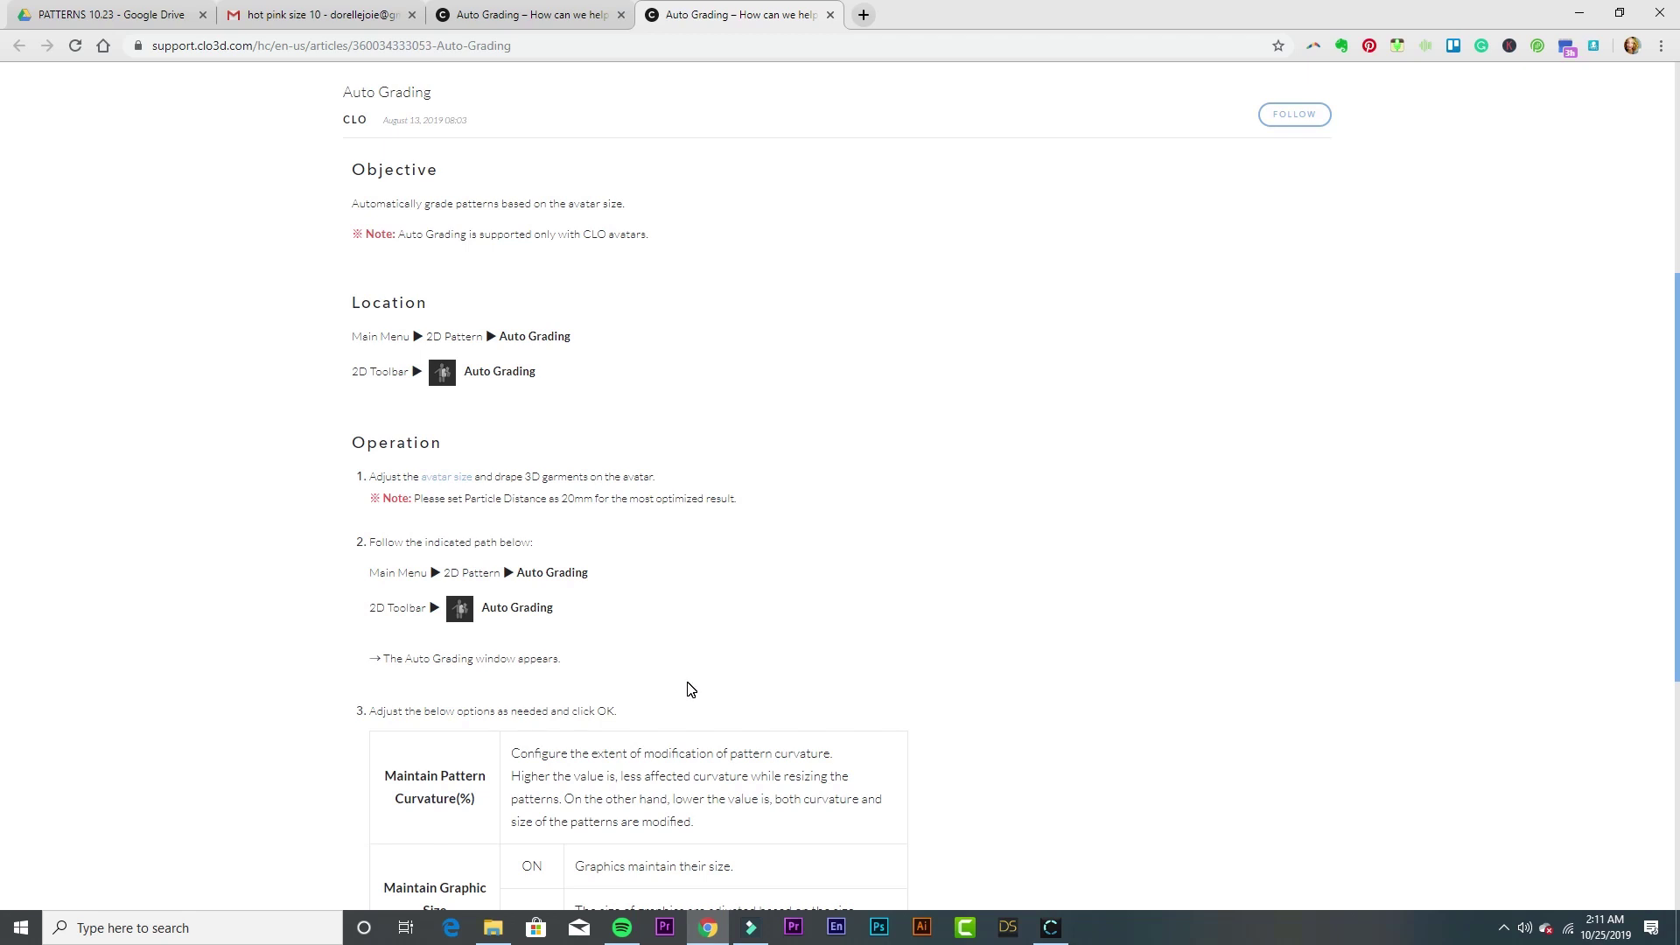
scroll(691, 690, "down", 1)
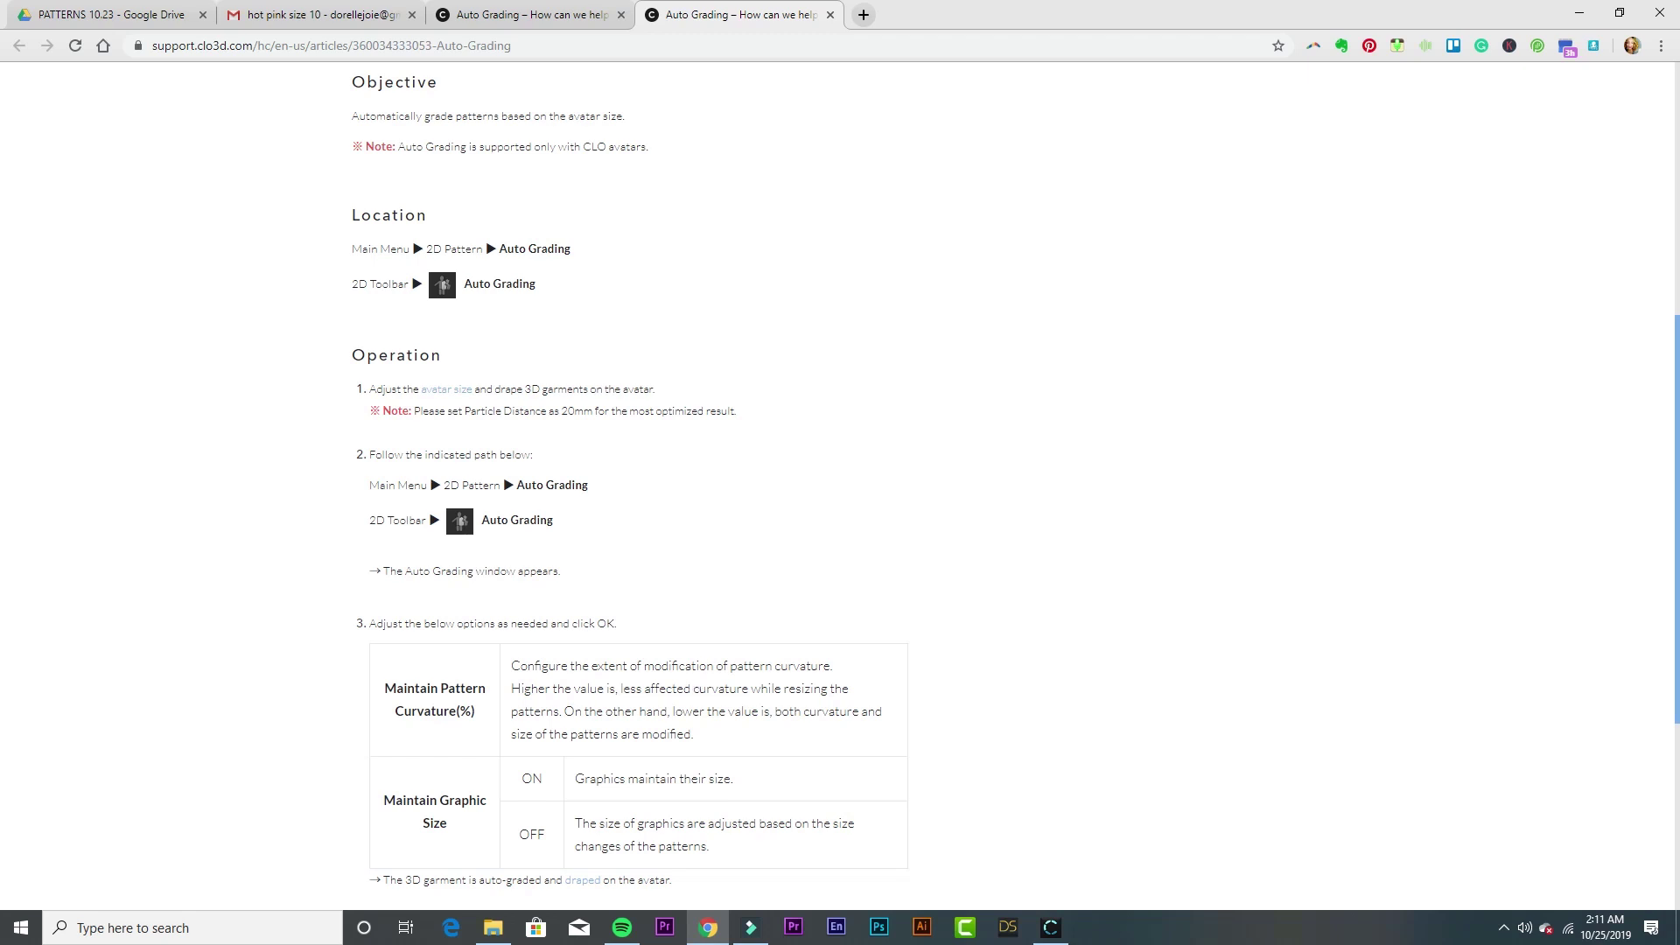
left_click(1051, 928)
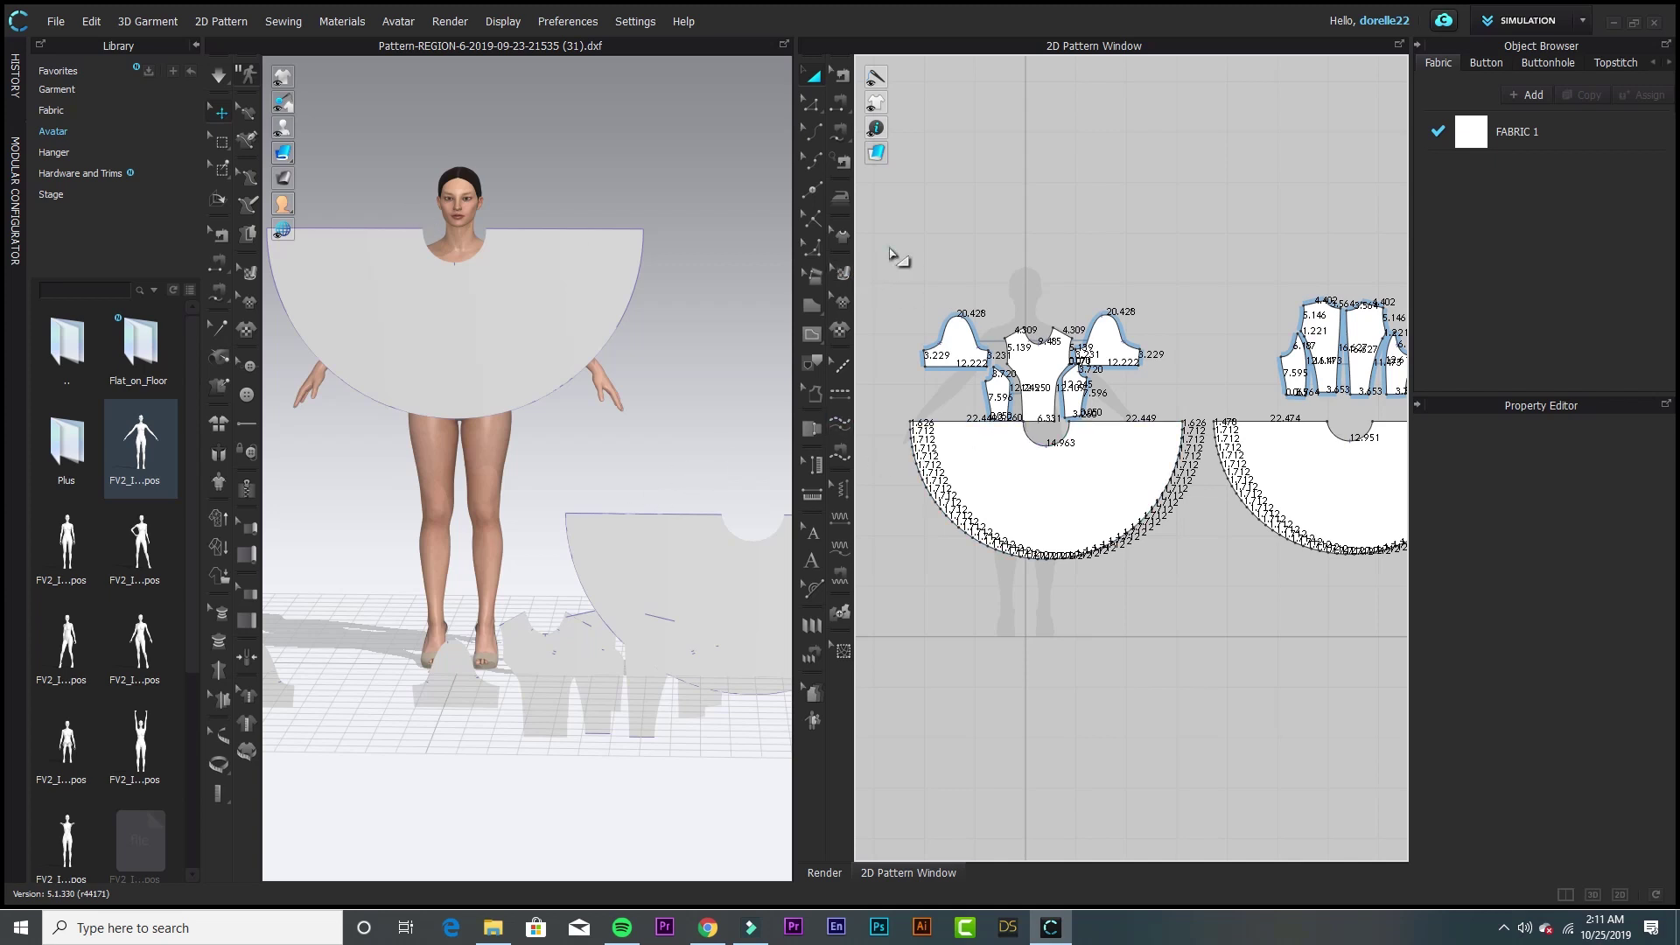
- Select all pattern pieces and reset their 3D placement to match the 2D arrangement
key("ctrl+a")
right_click(1355, 491)
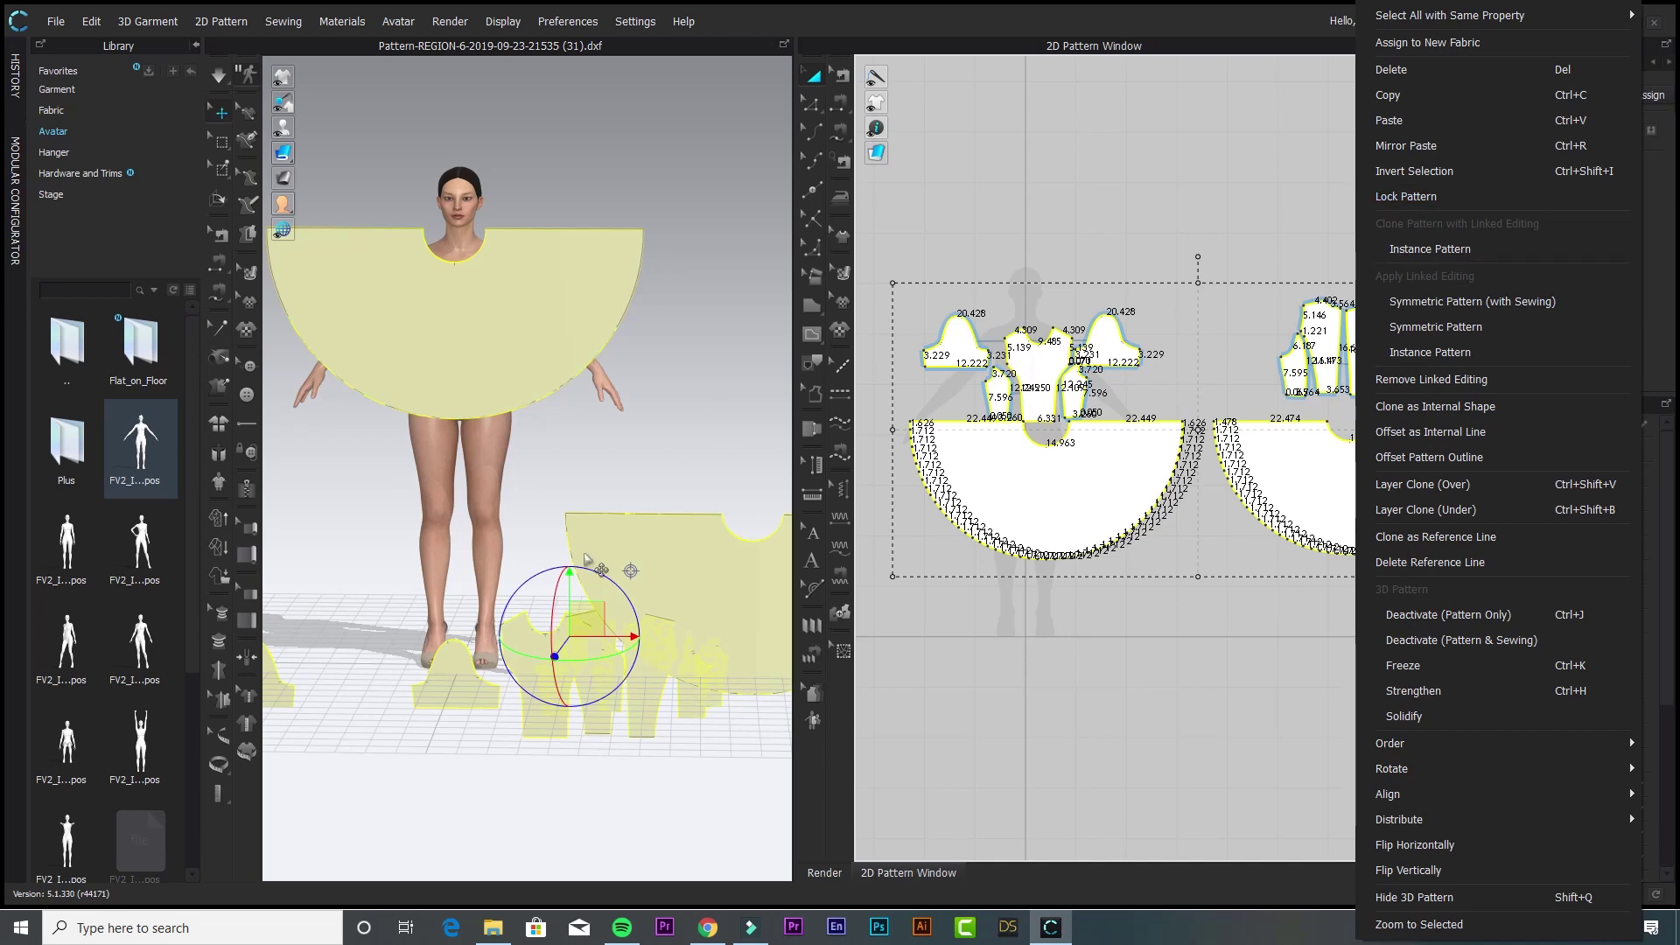
right_click_drag(622, 545, 681, 531)
right_click(691, 531)
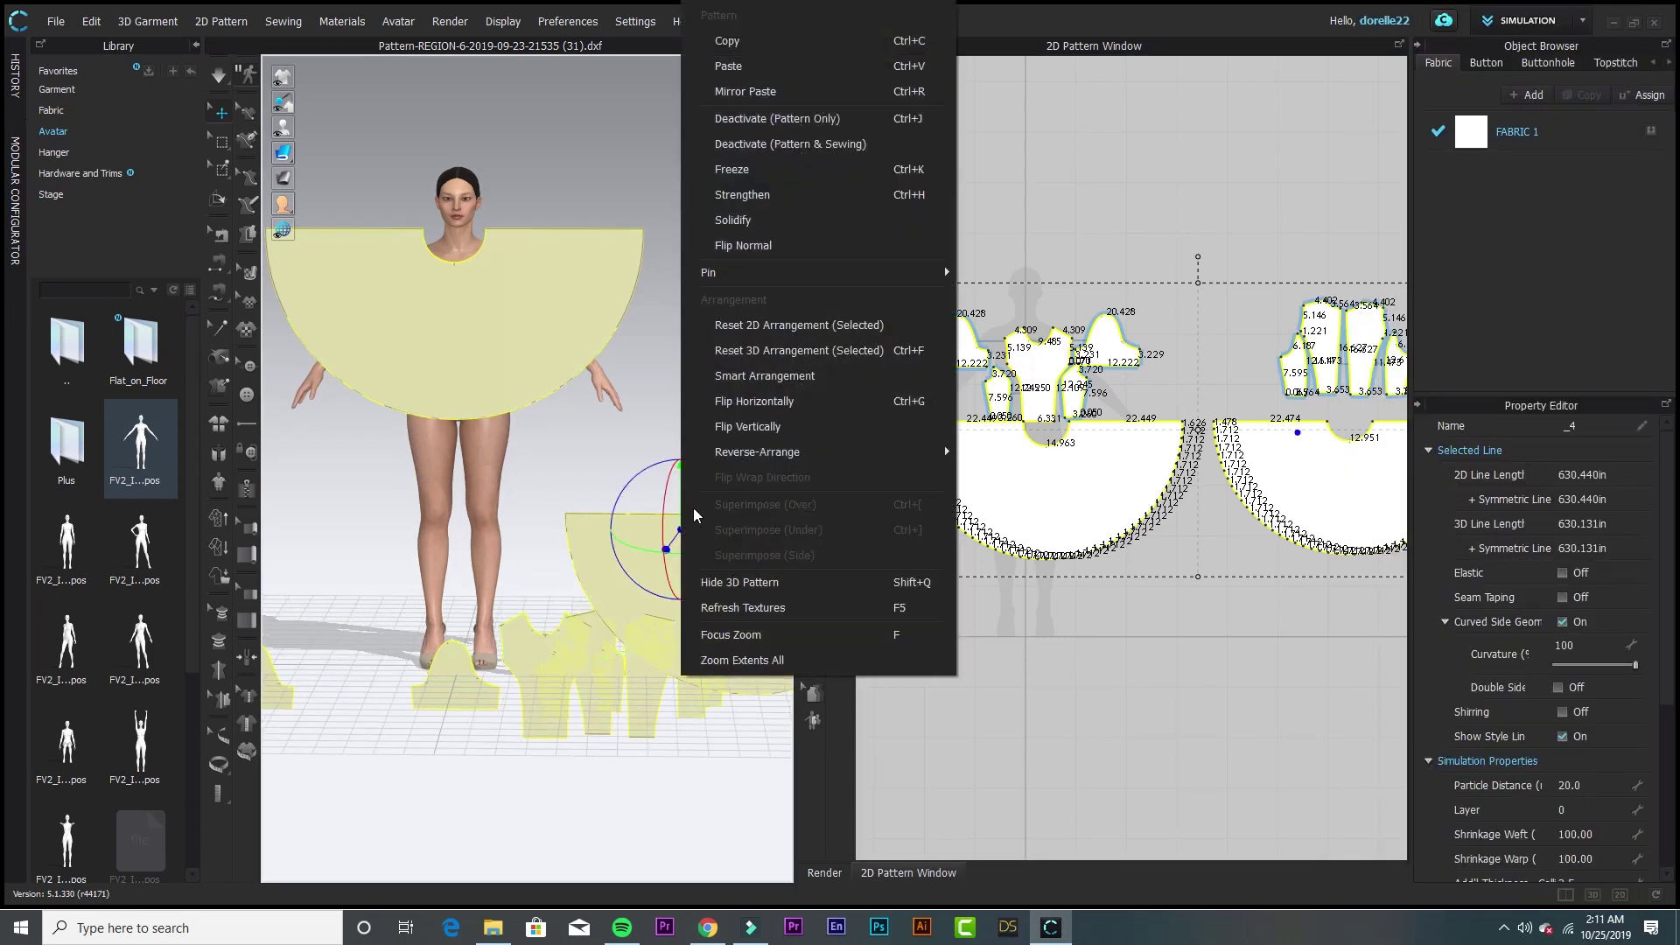
left_click(748, 332)
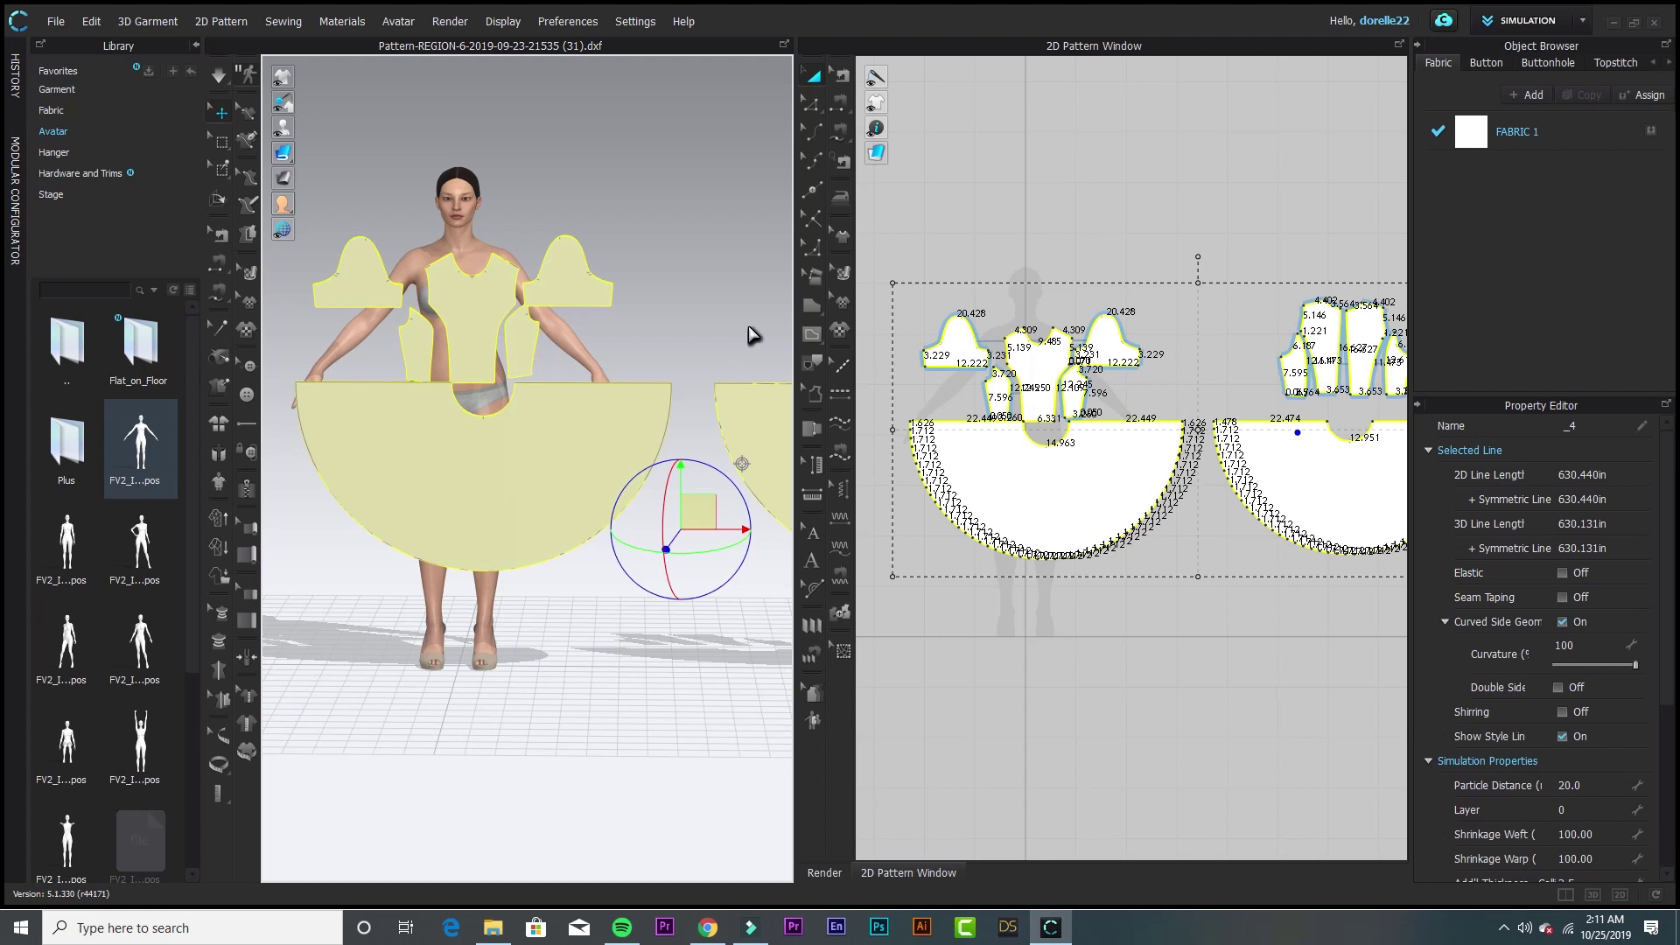
- Load the avatar size file US_ASTM_Missy_Curvy_6.avs in the Avatar Editor
left_click(452, 234)
right_click(451, 234)
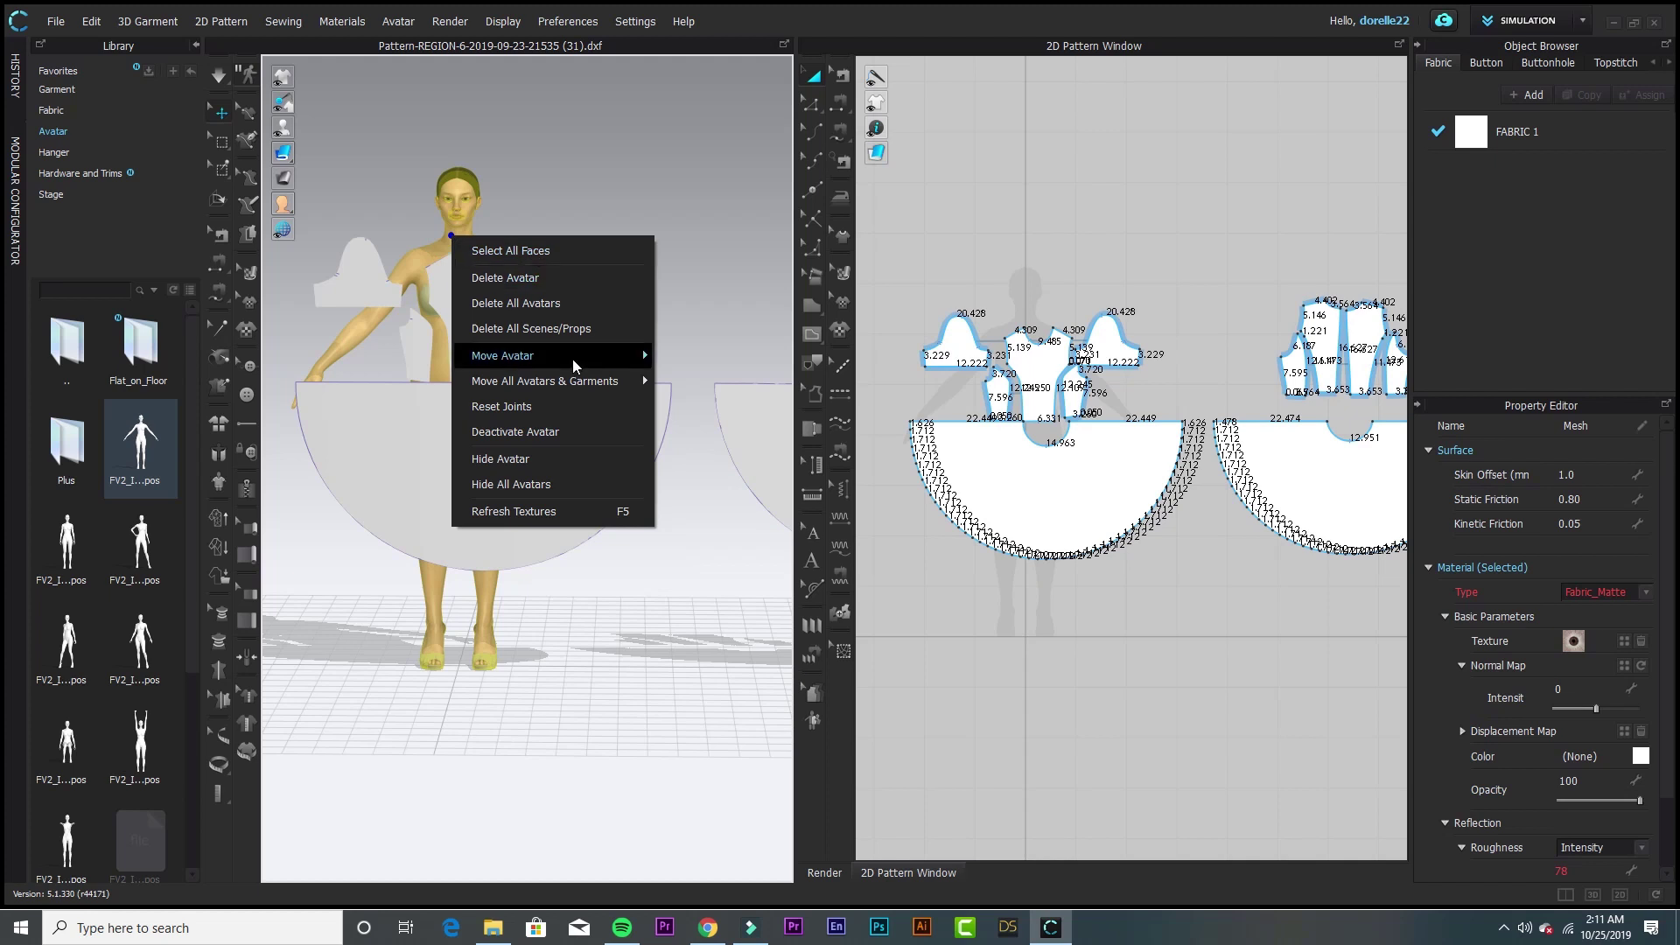
left_click(411, 23)
mouse_move(439, 149)
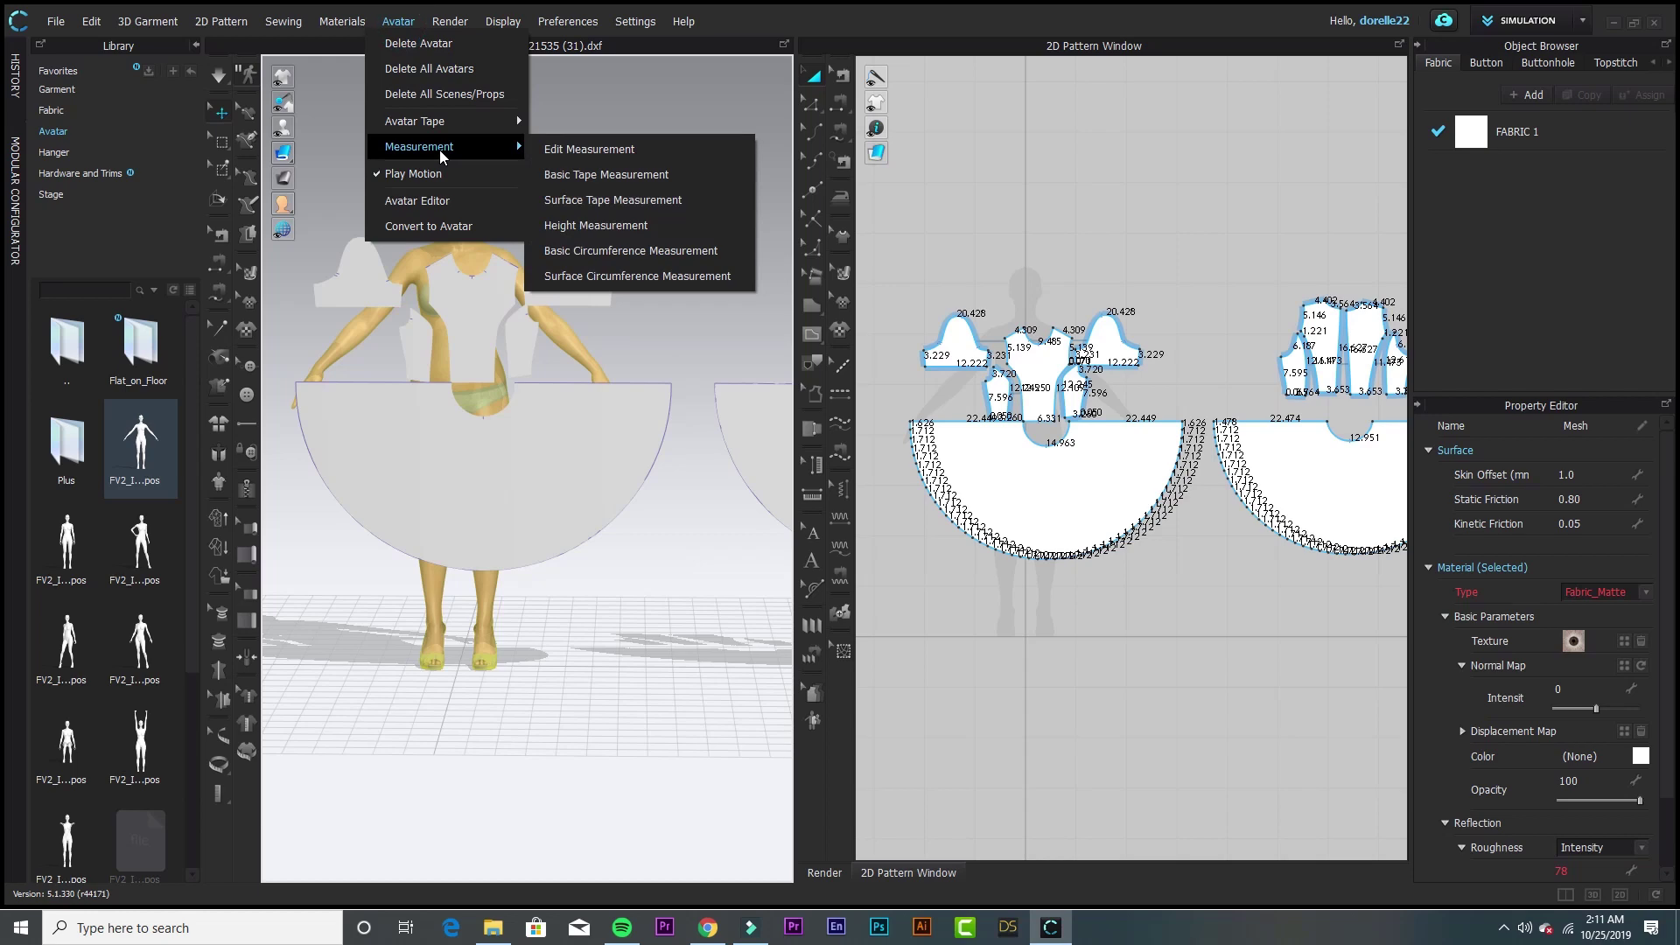
left_click(438, 200)
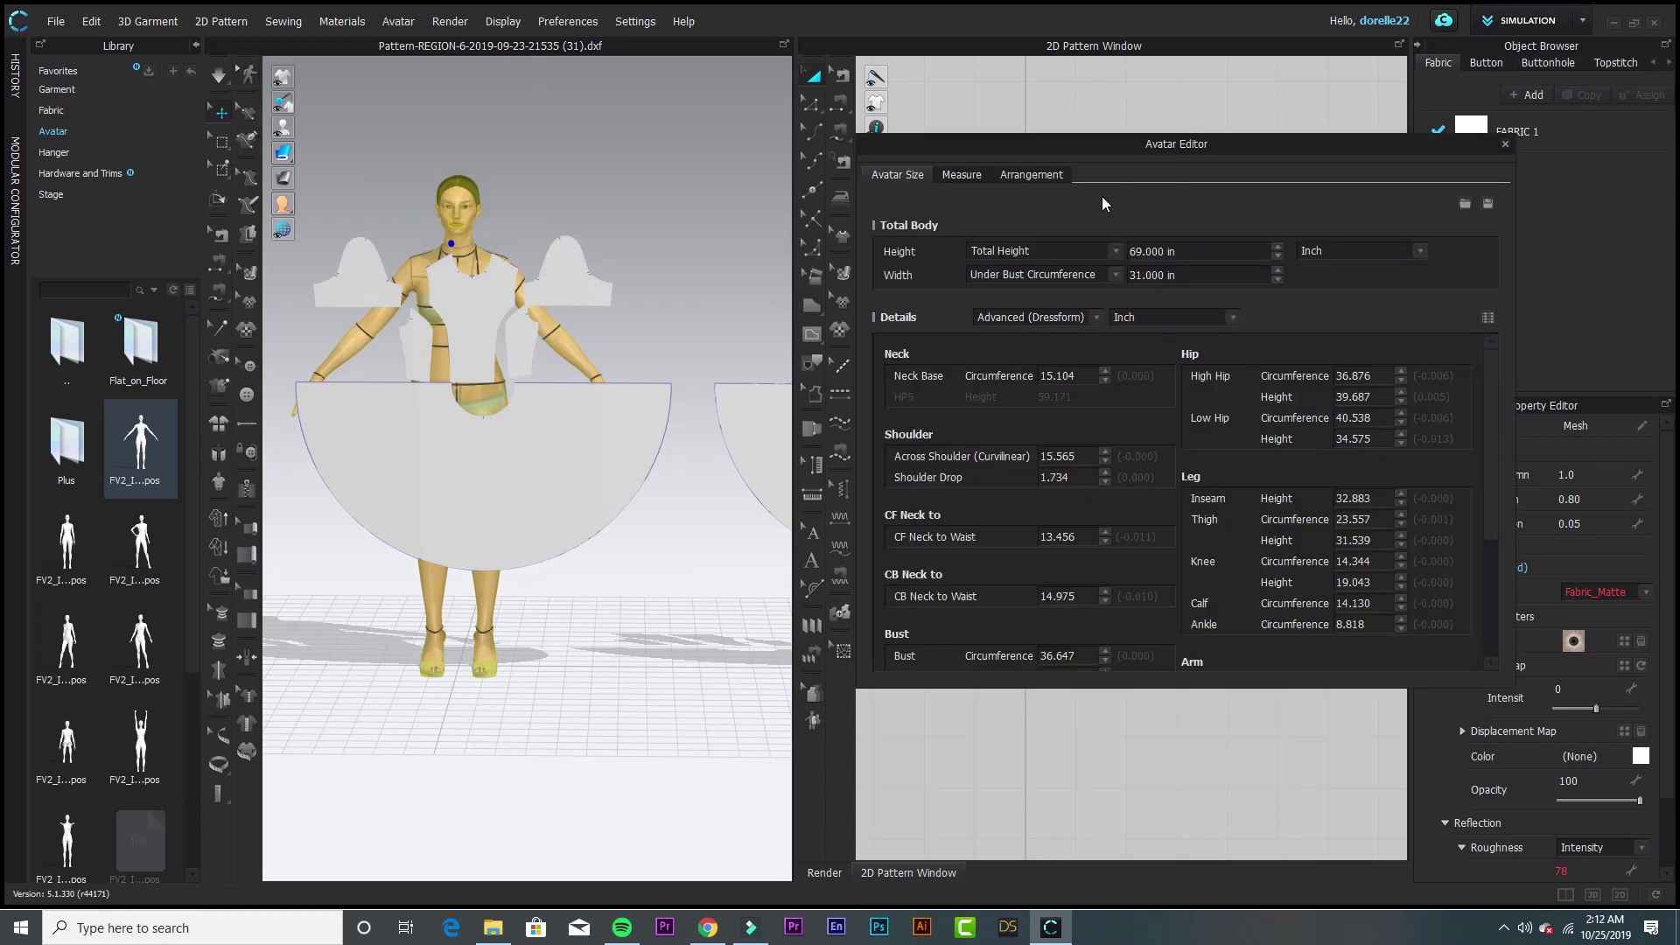
left_click(1466, 203)
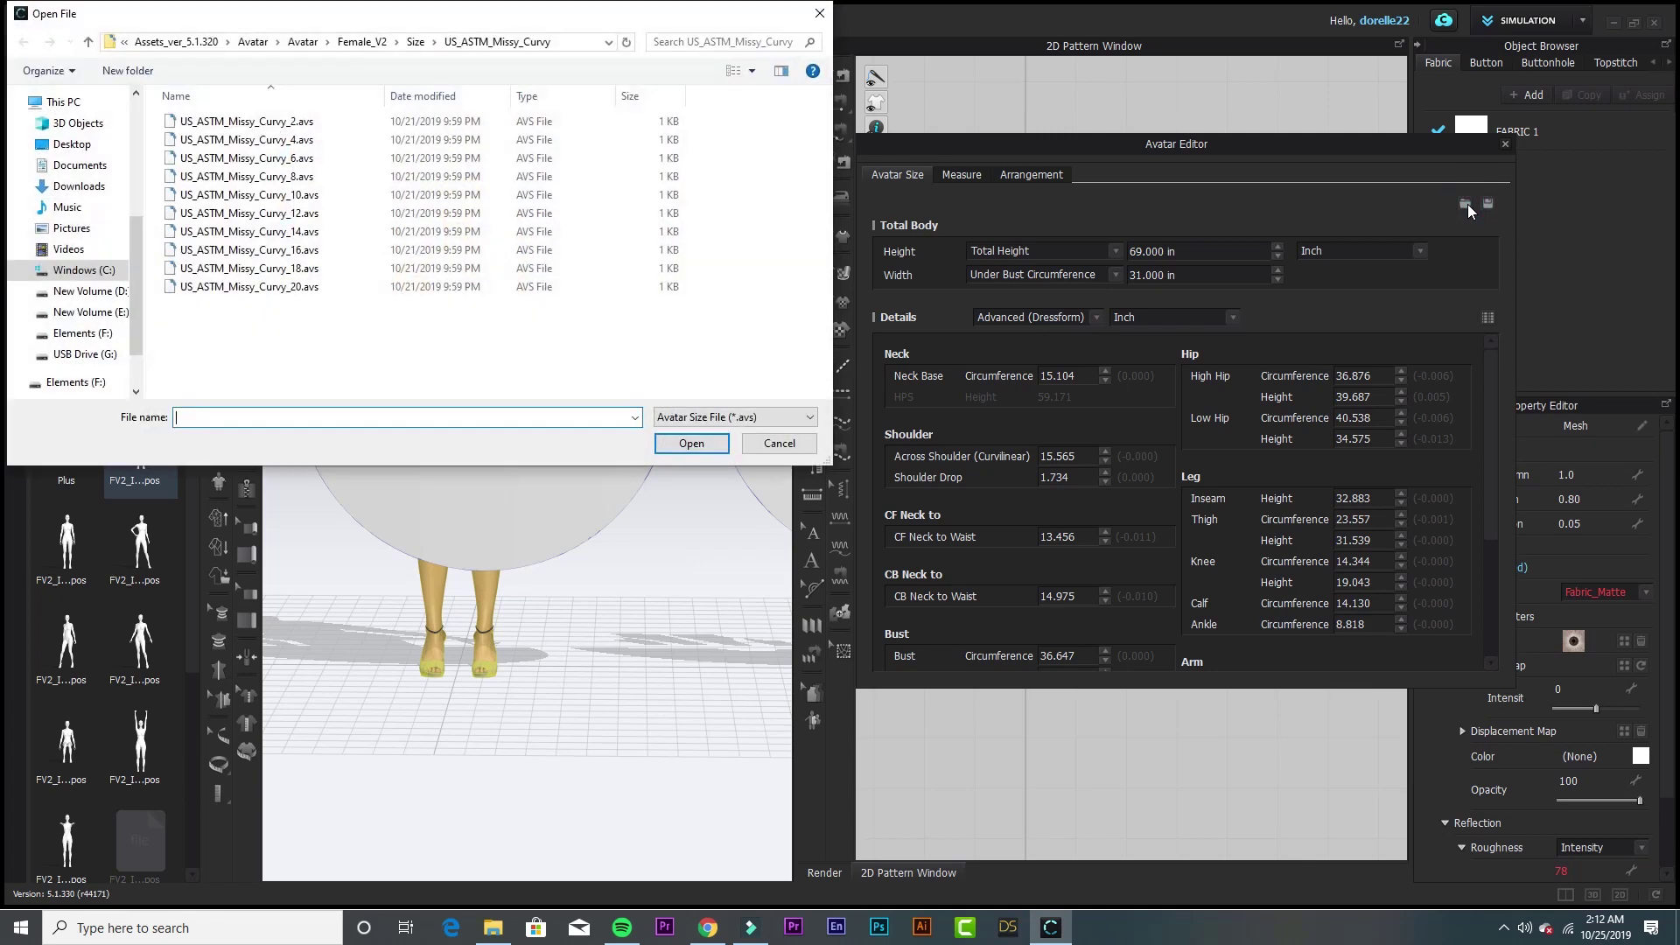
double_click(297, 161)
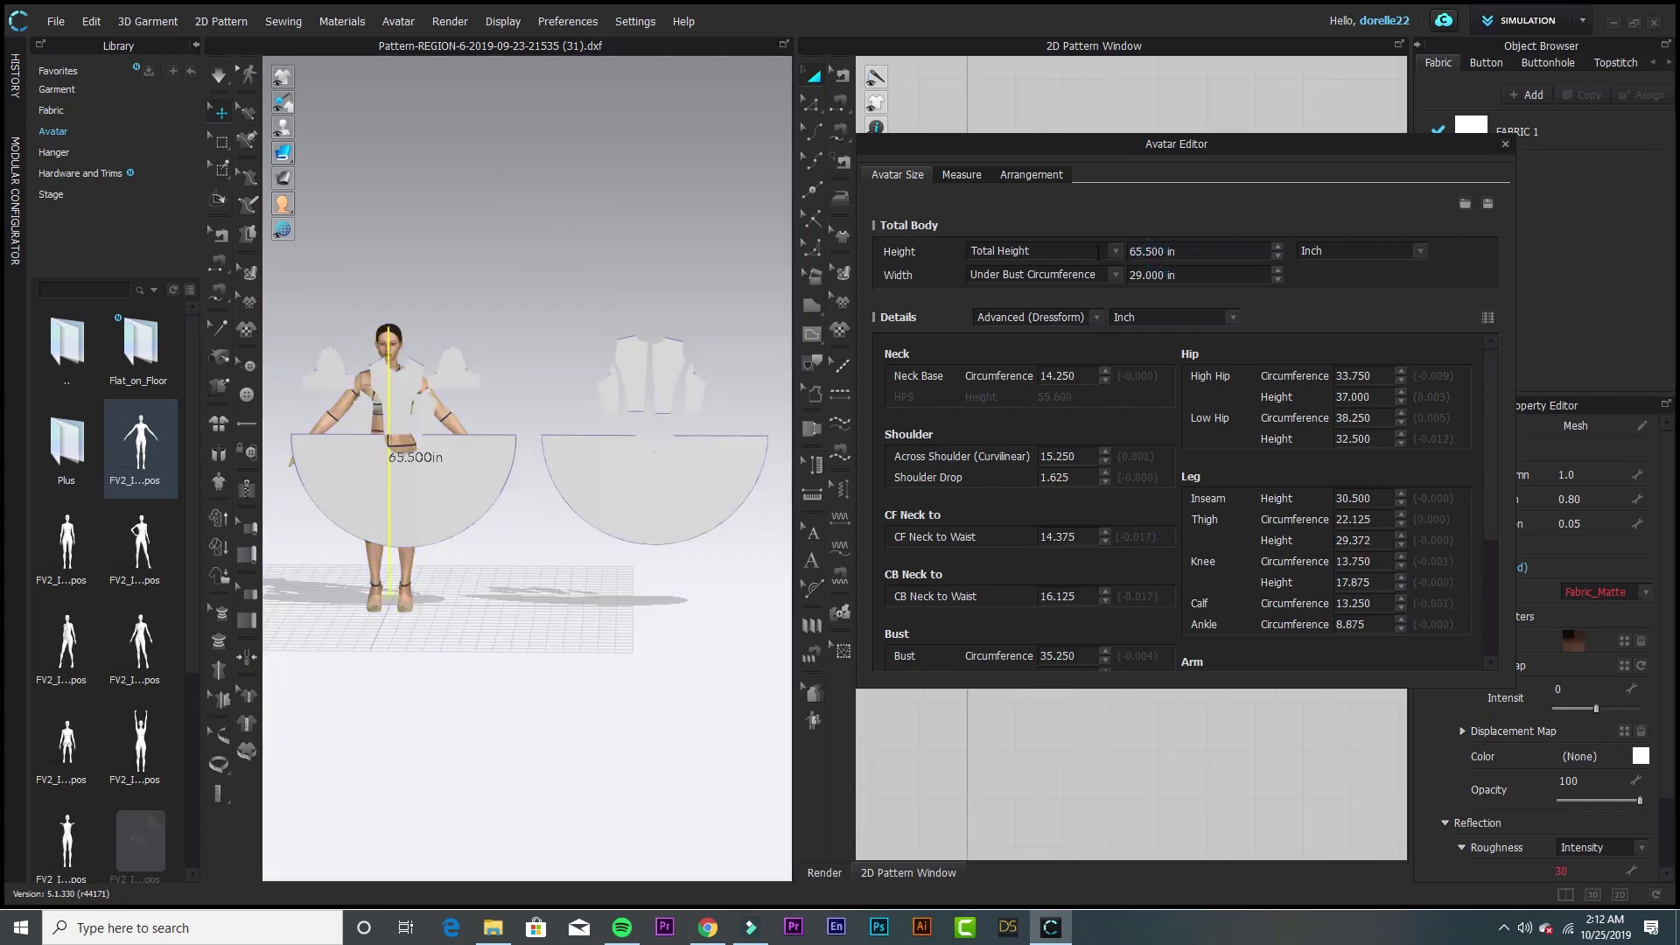
- Set the avatar's total height to 69 inches and close the Avatar Editor
left_click(1190, 251)
type("69")
key("Return")
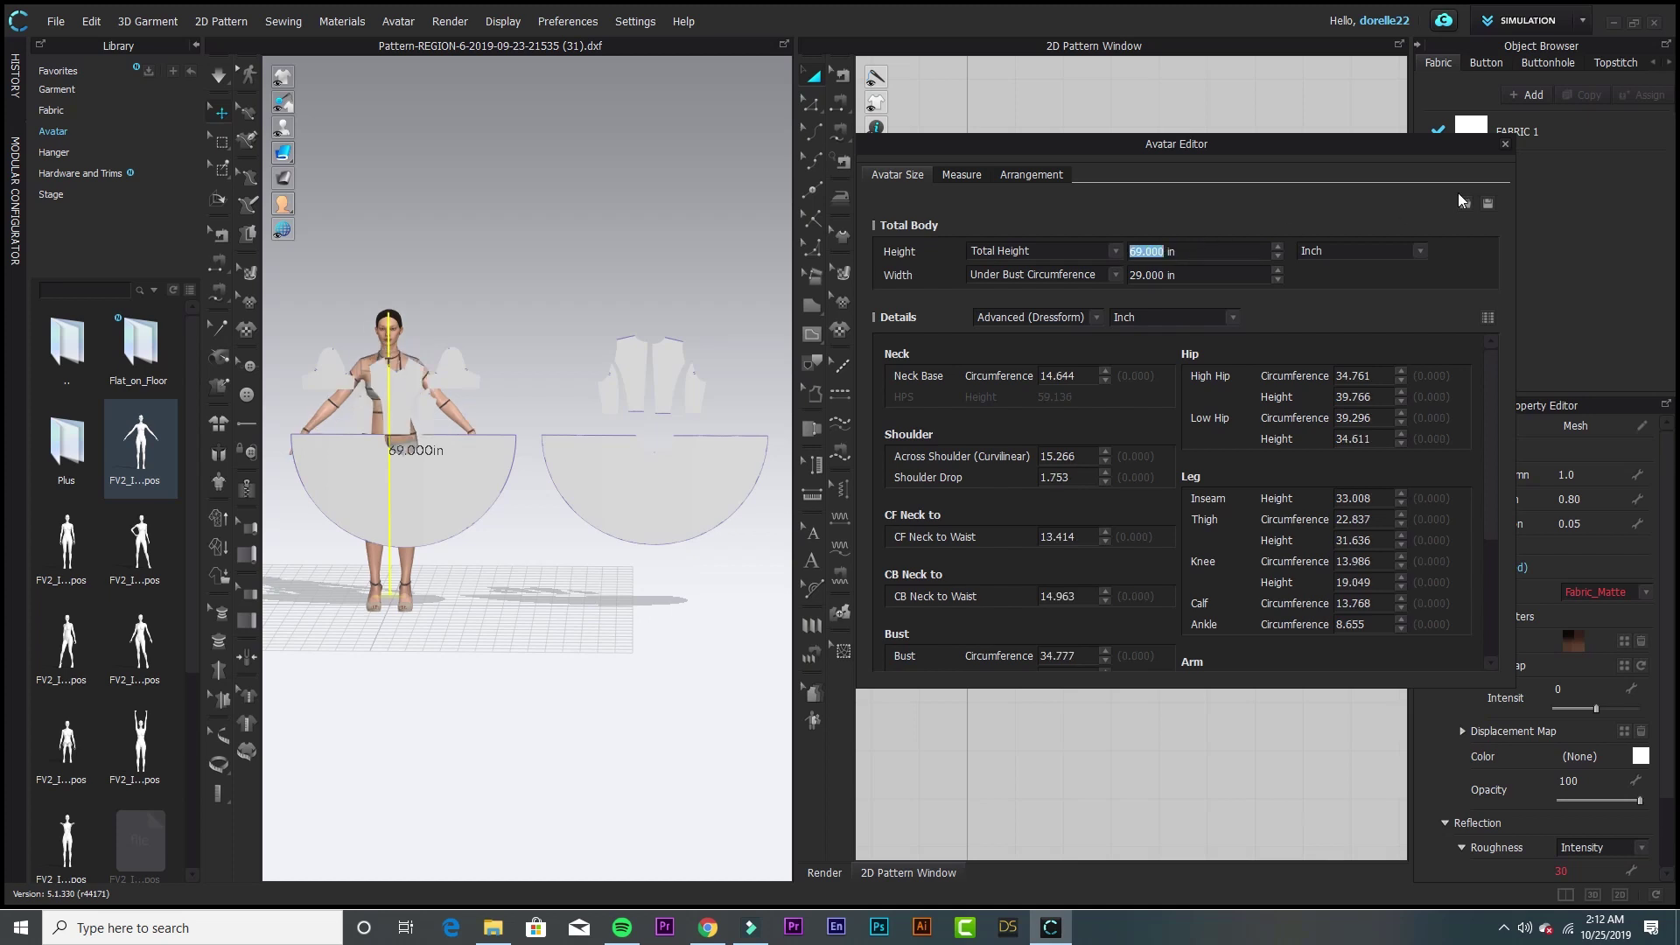
left_click(1505, 144)
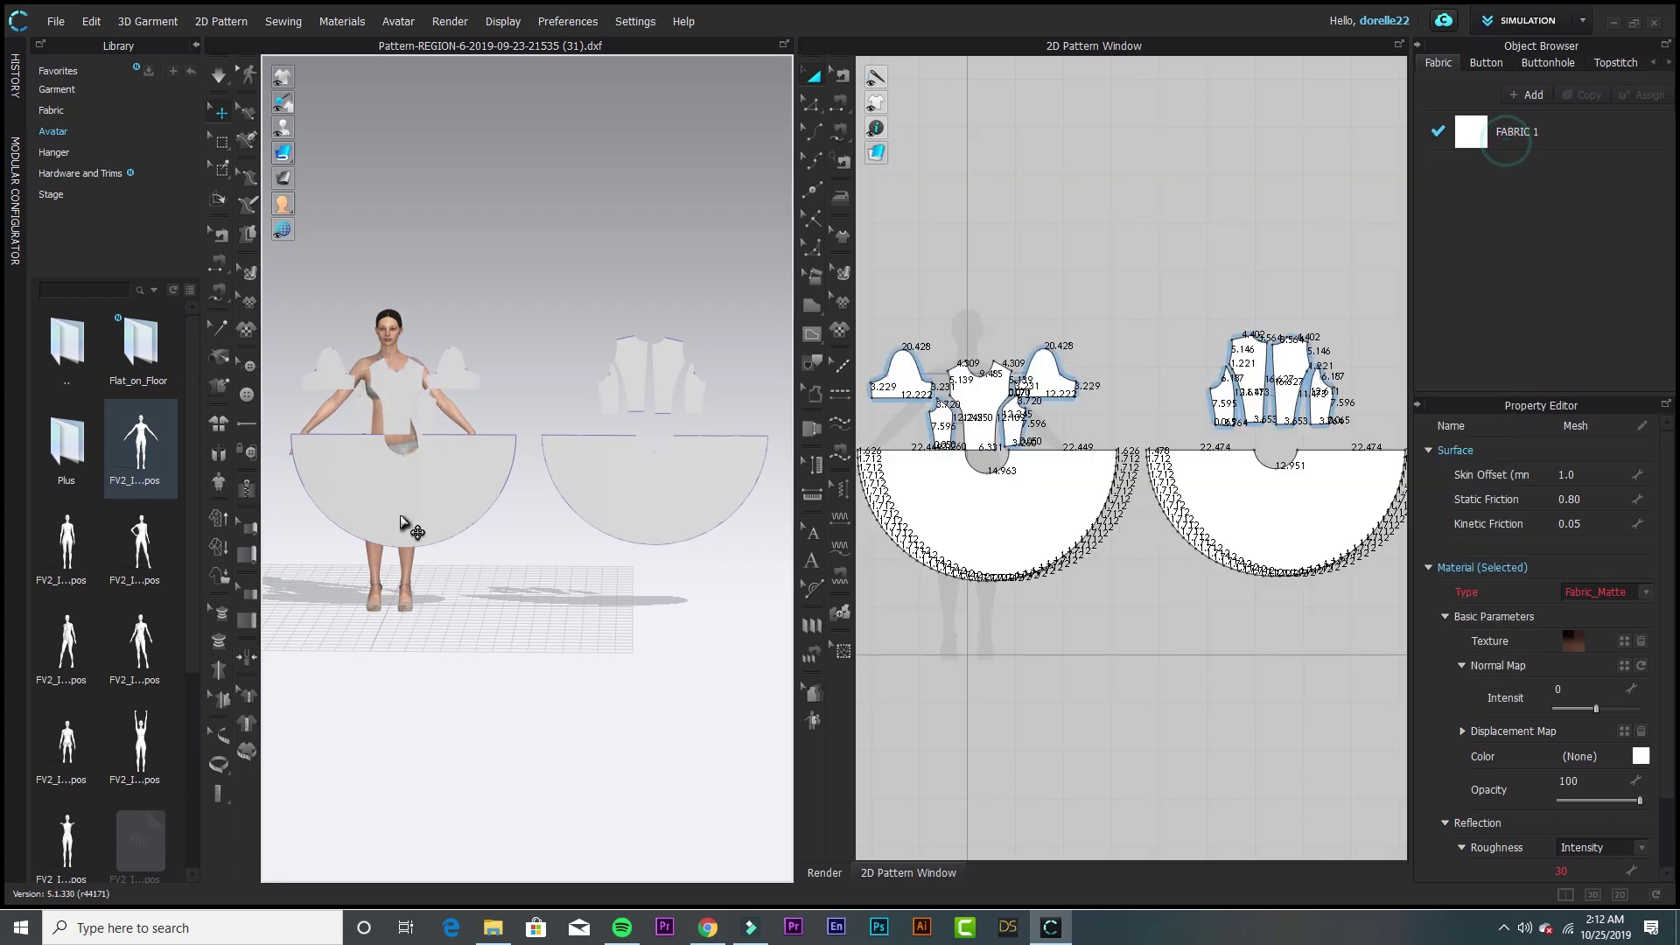
- Show the arrangement points around the avatar
scroll(414, 480, "up", 5)
middle_click_drag(483, 514, 694, 474)
mouse_move(283, 128)
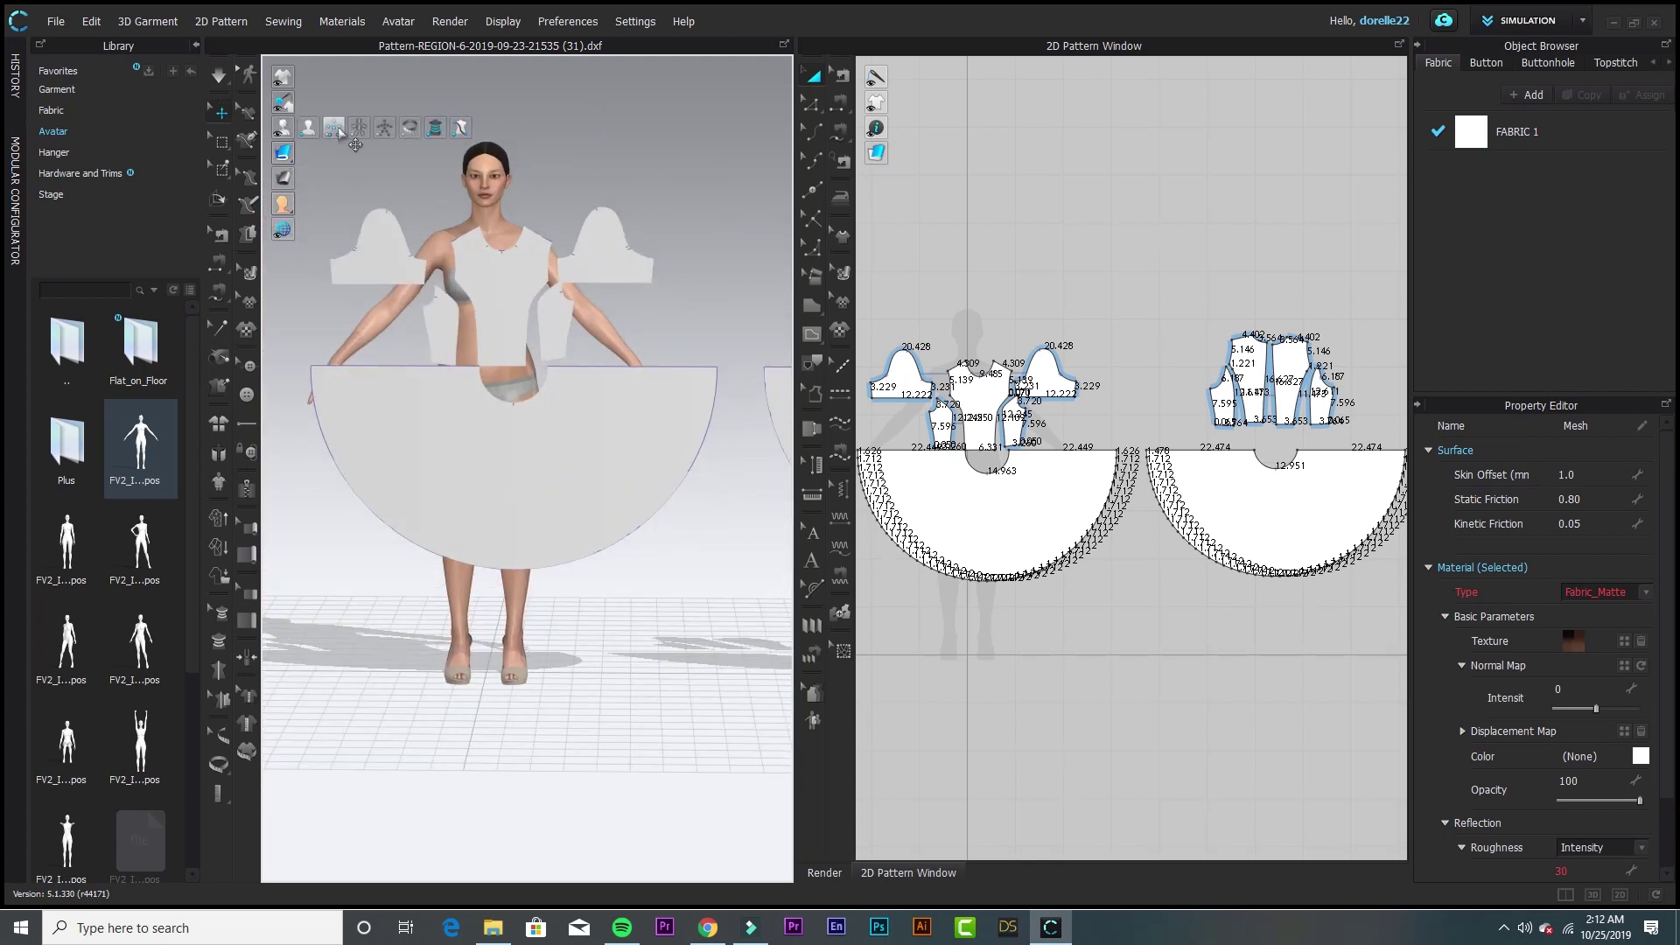
left_click(344, 131)
left_click(519, 277)
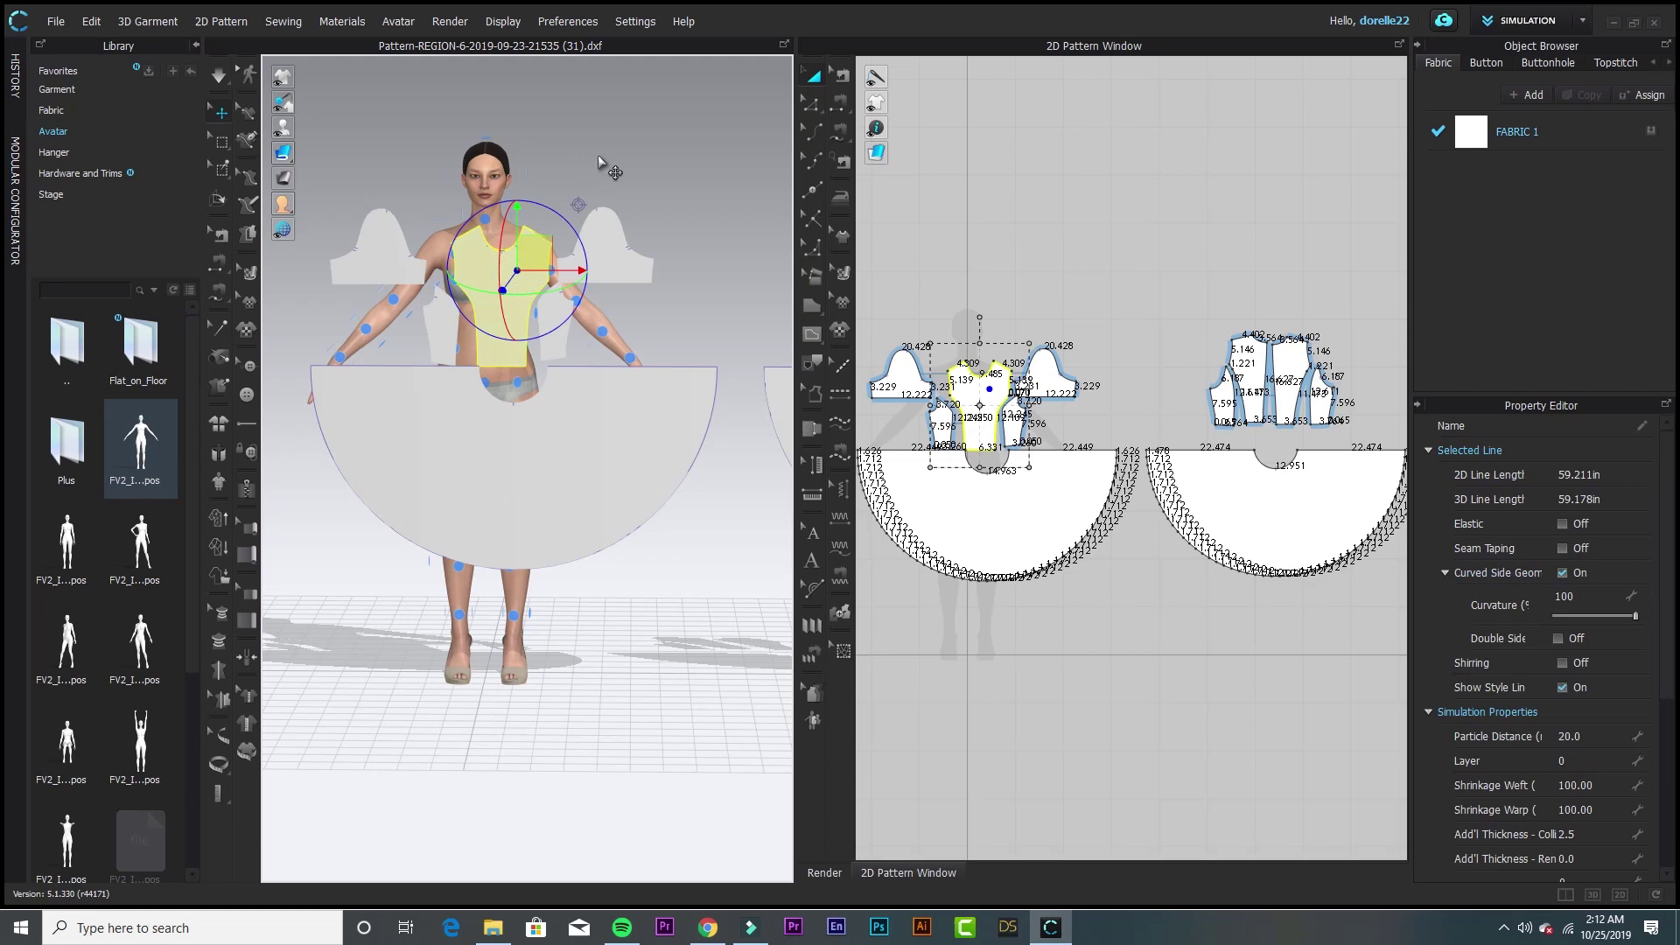
right_click_drag(596, 155, 617, 278)
left_click(495, 317)
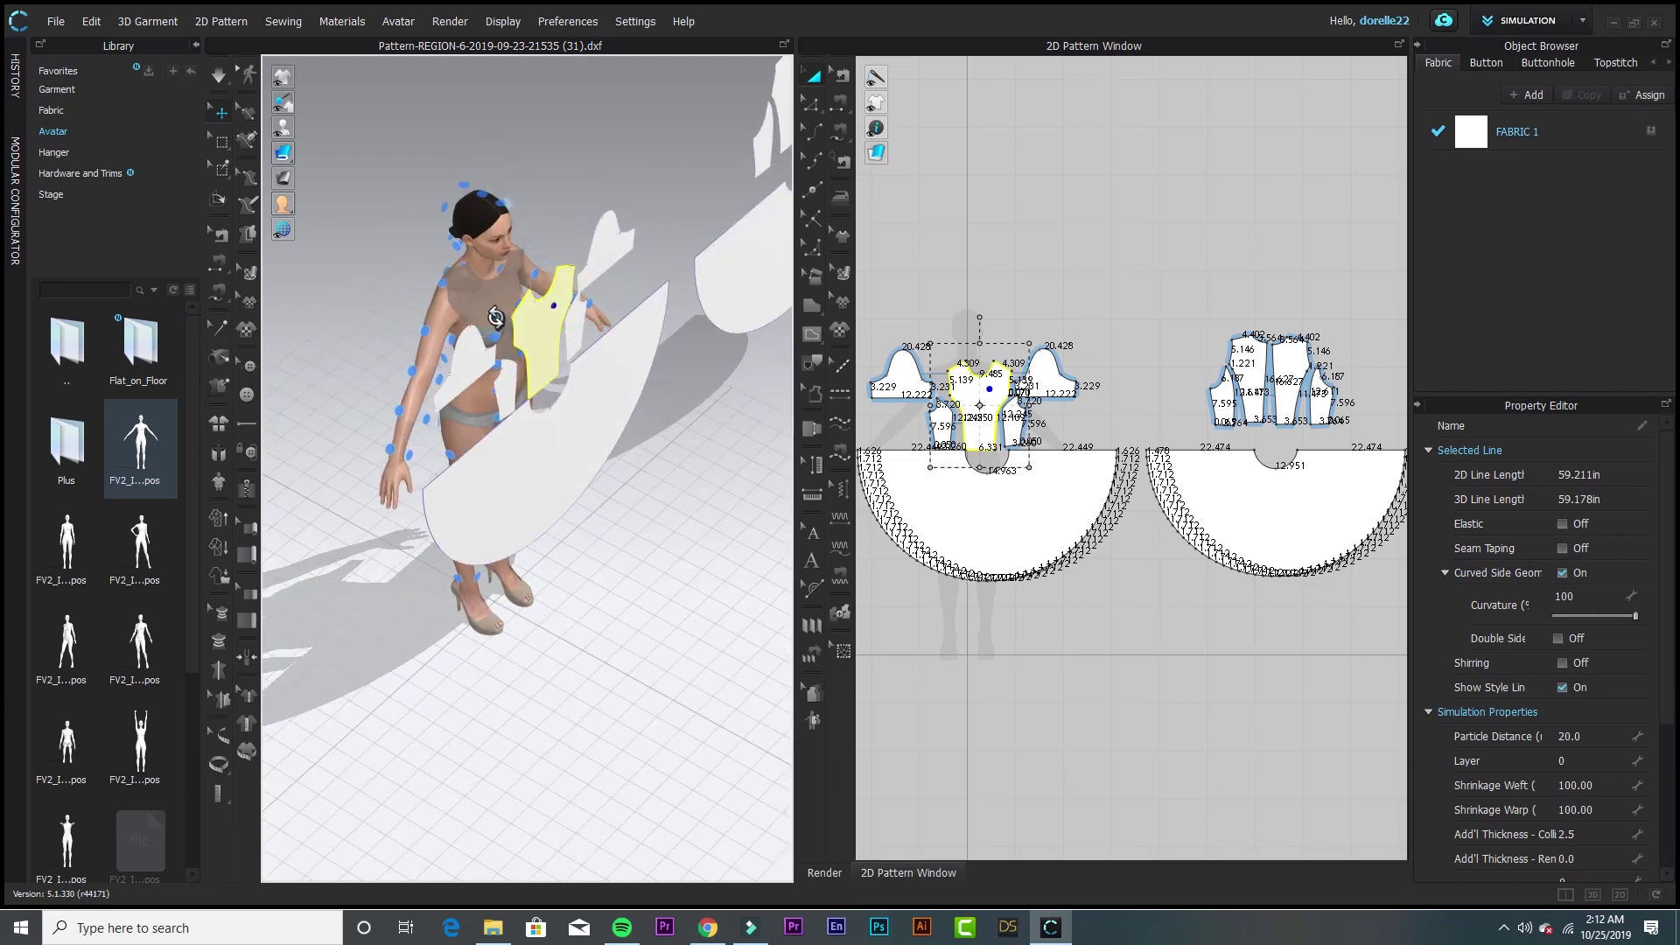
right_click_drag(558, 172, 487, 113)
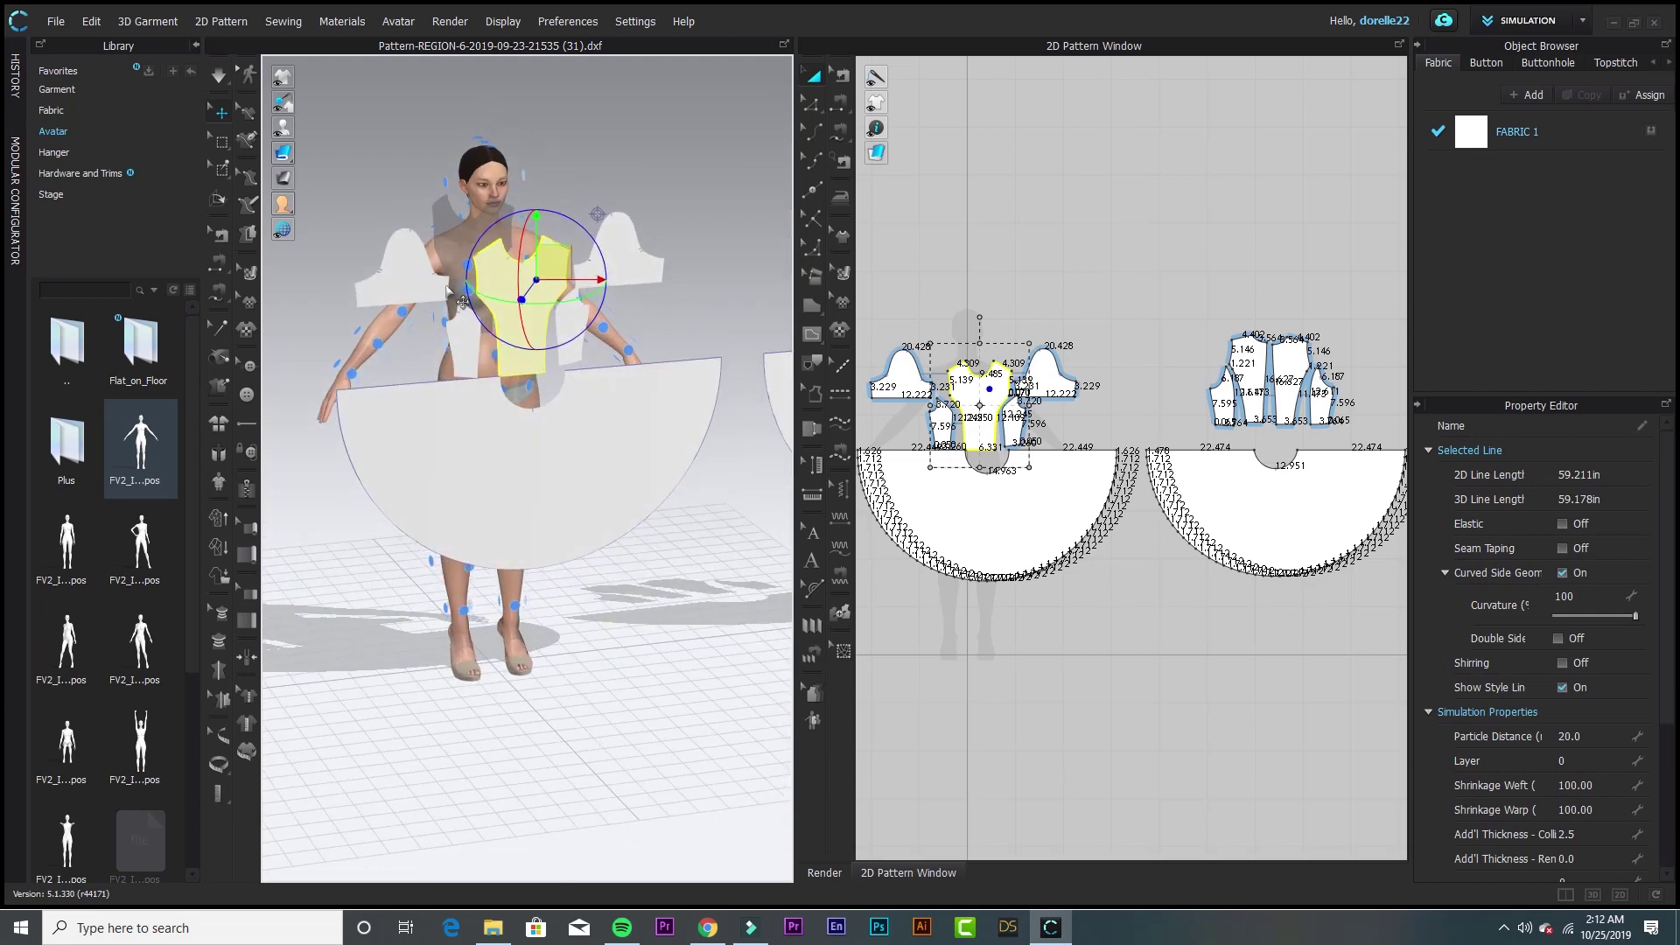
left_click(464, 265)
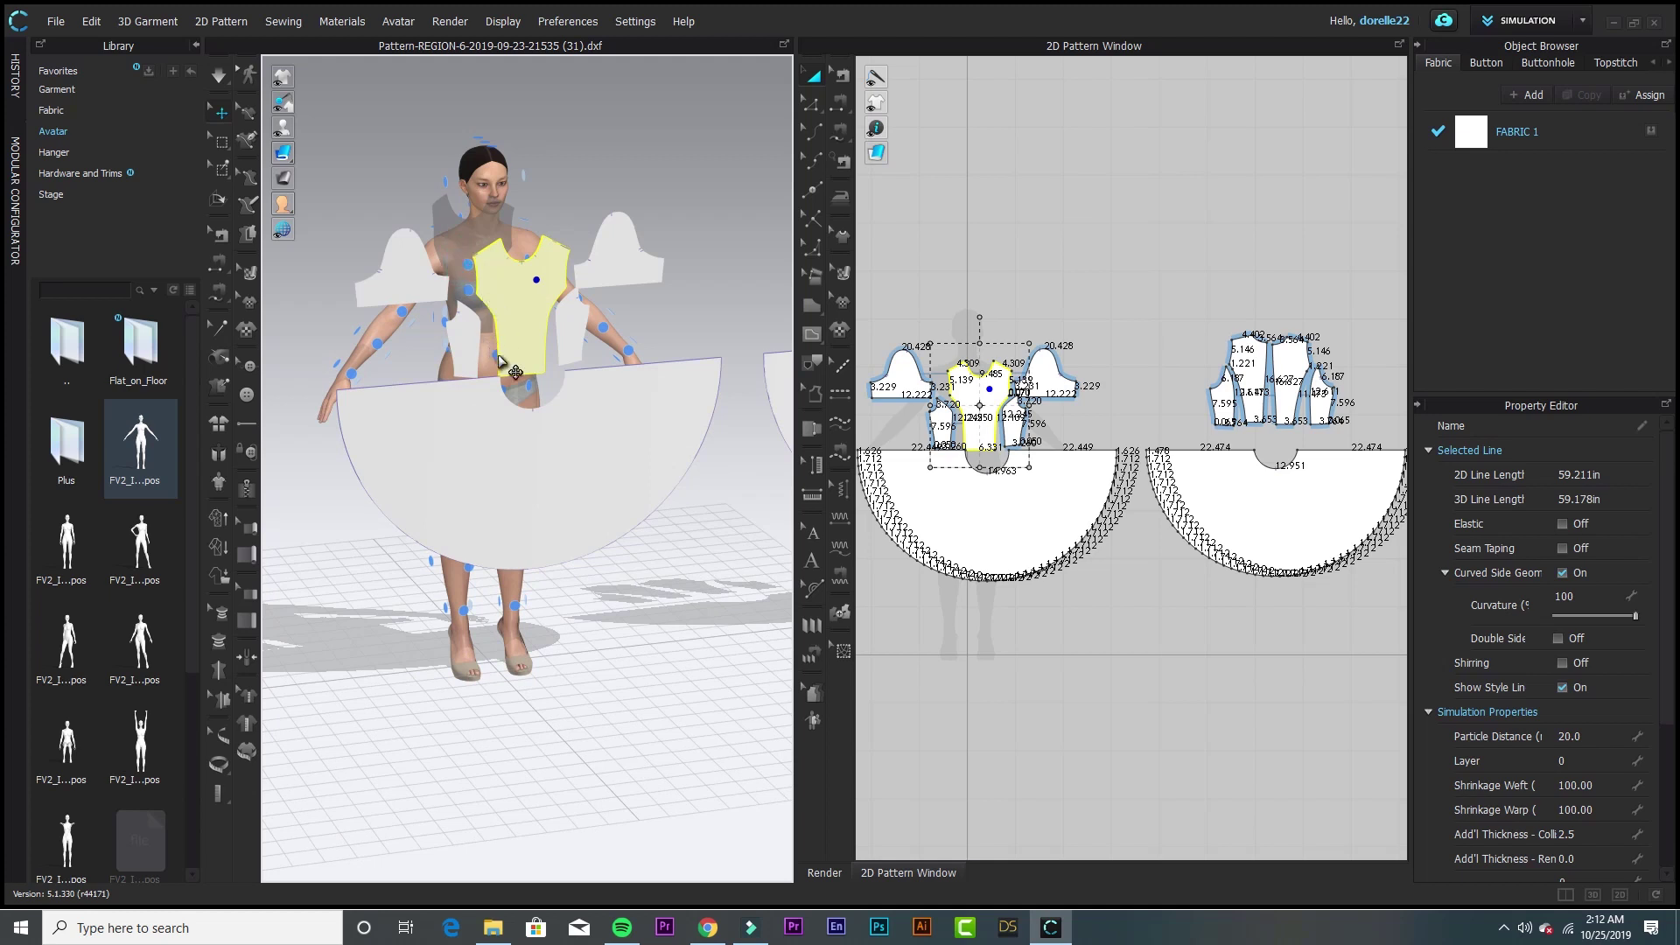
scroll(495, 359, "up", 3)
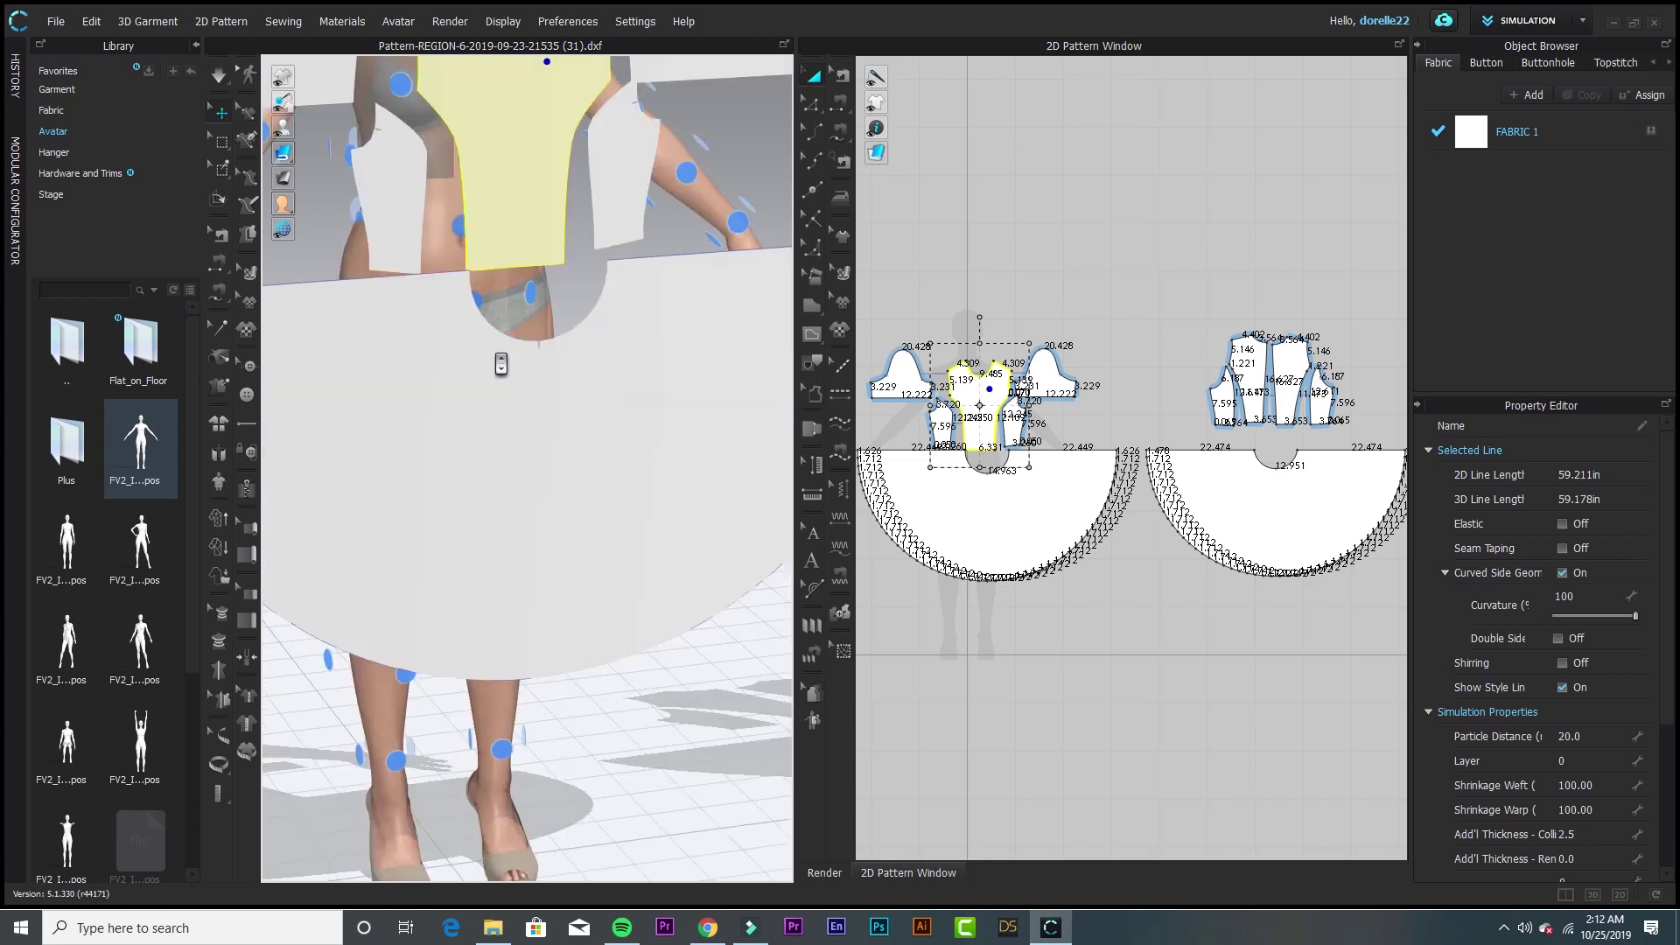
left_click(457, 226)
scroll(456, 225, "down", 2)
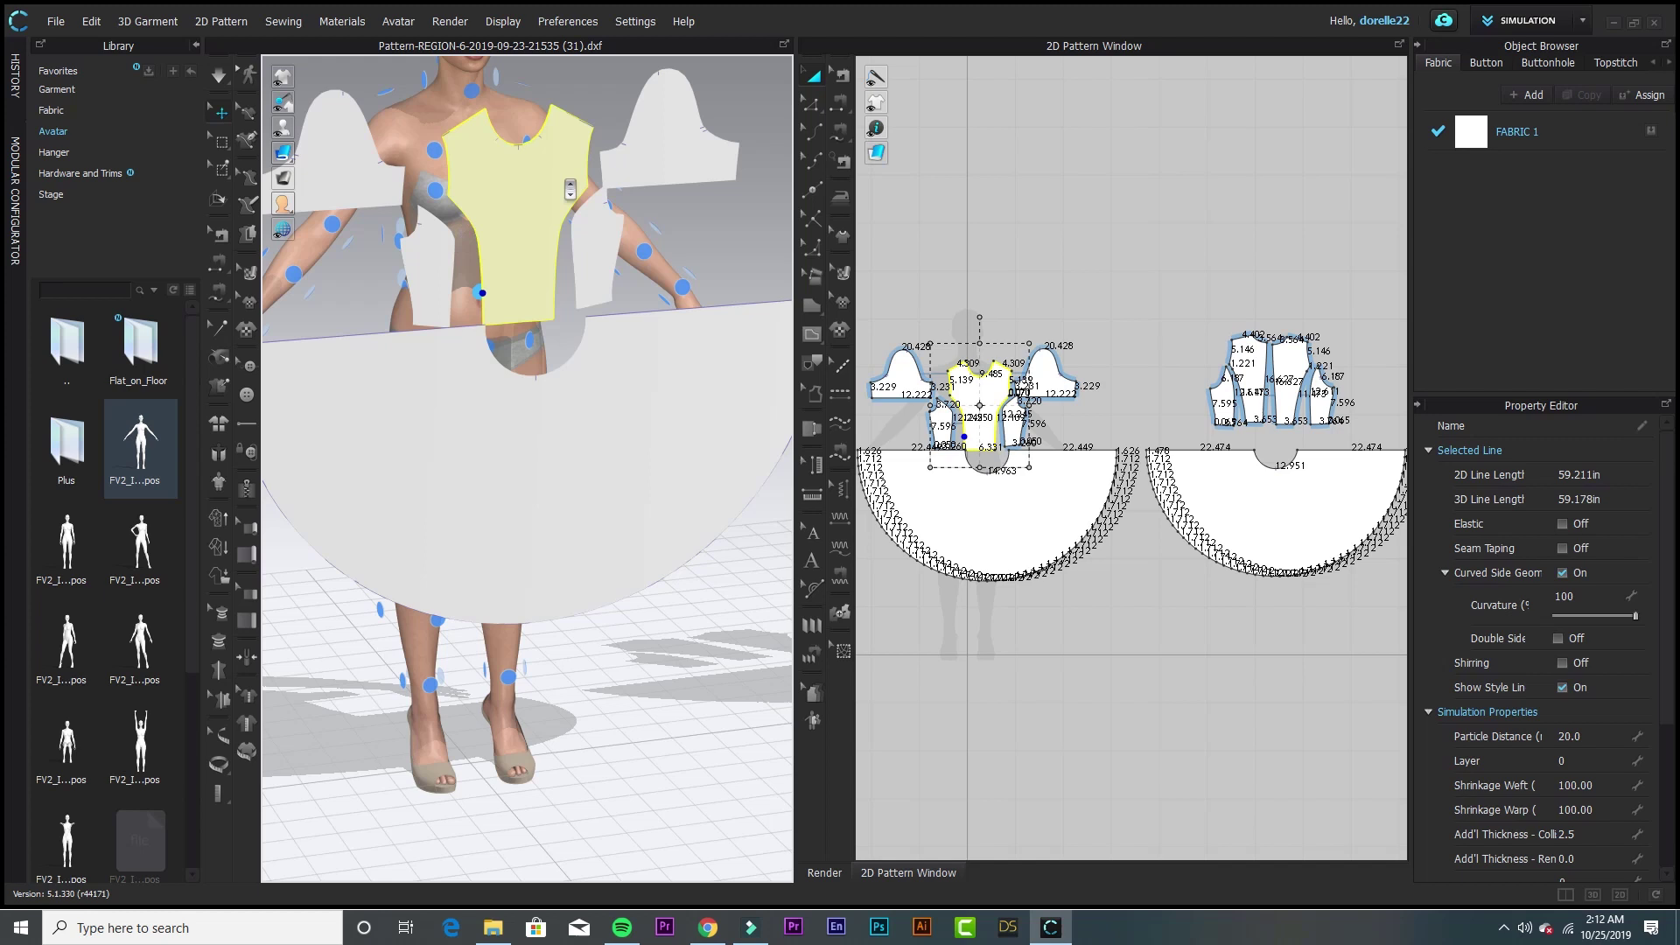
left_click(623, 82)
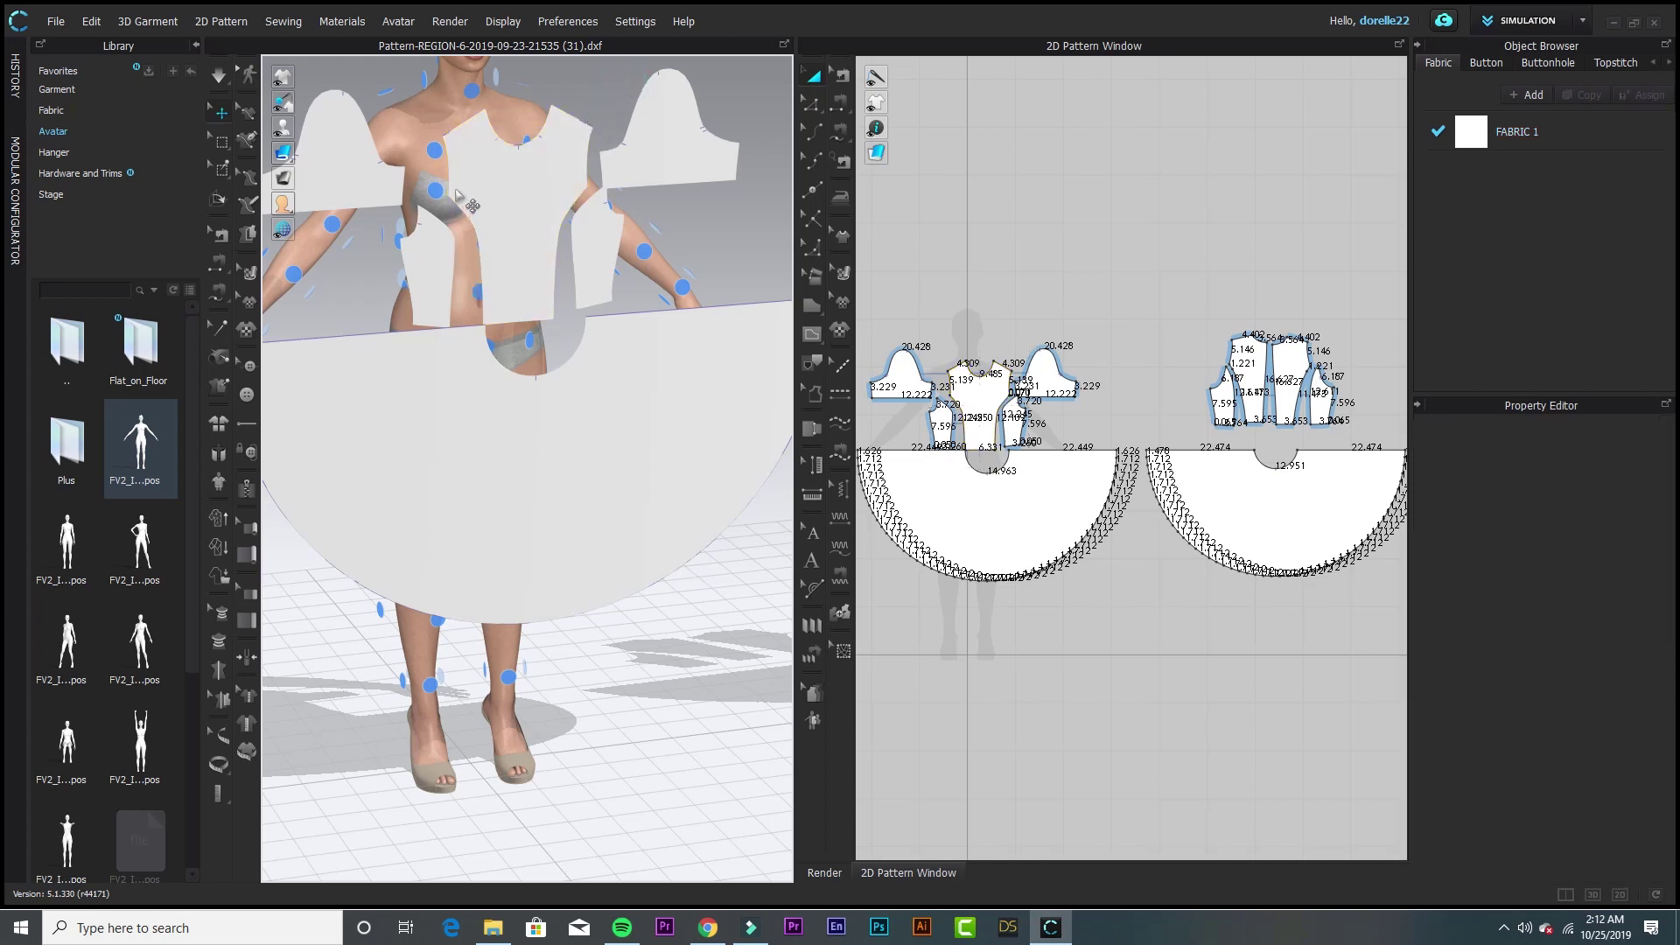
- Place the front bodice piece on the avatar's torso at the centre chest arrangement point
left_click_drag(516, 193, 539, 329)
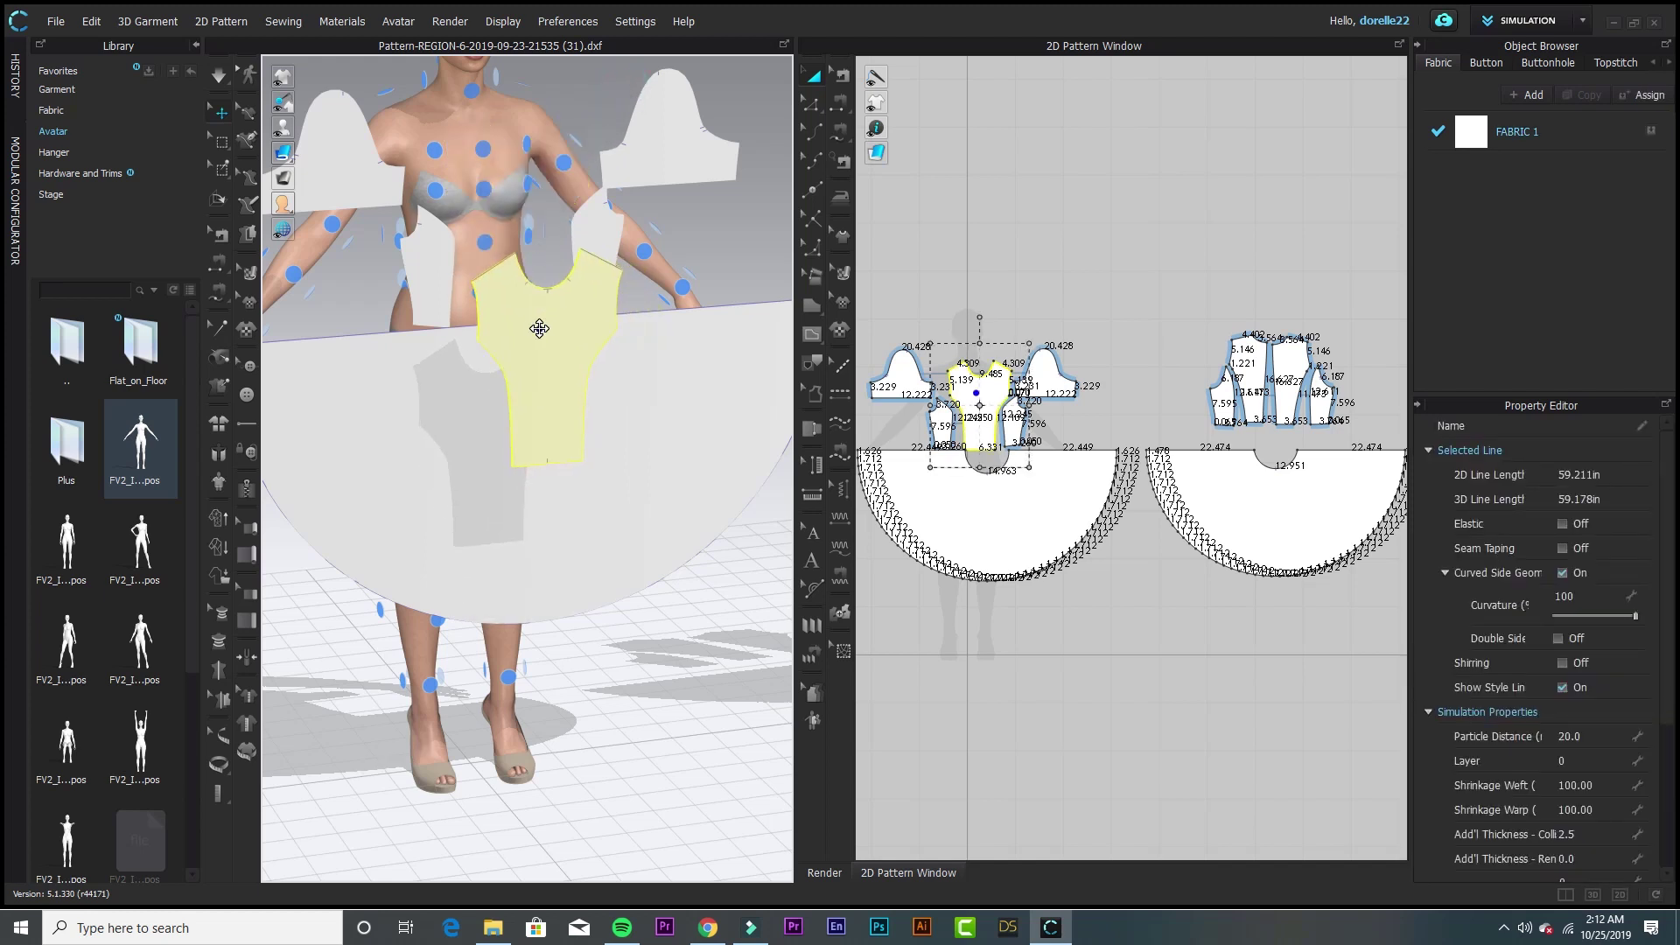
left_click(483, 242)
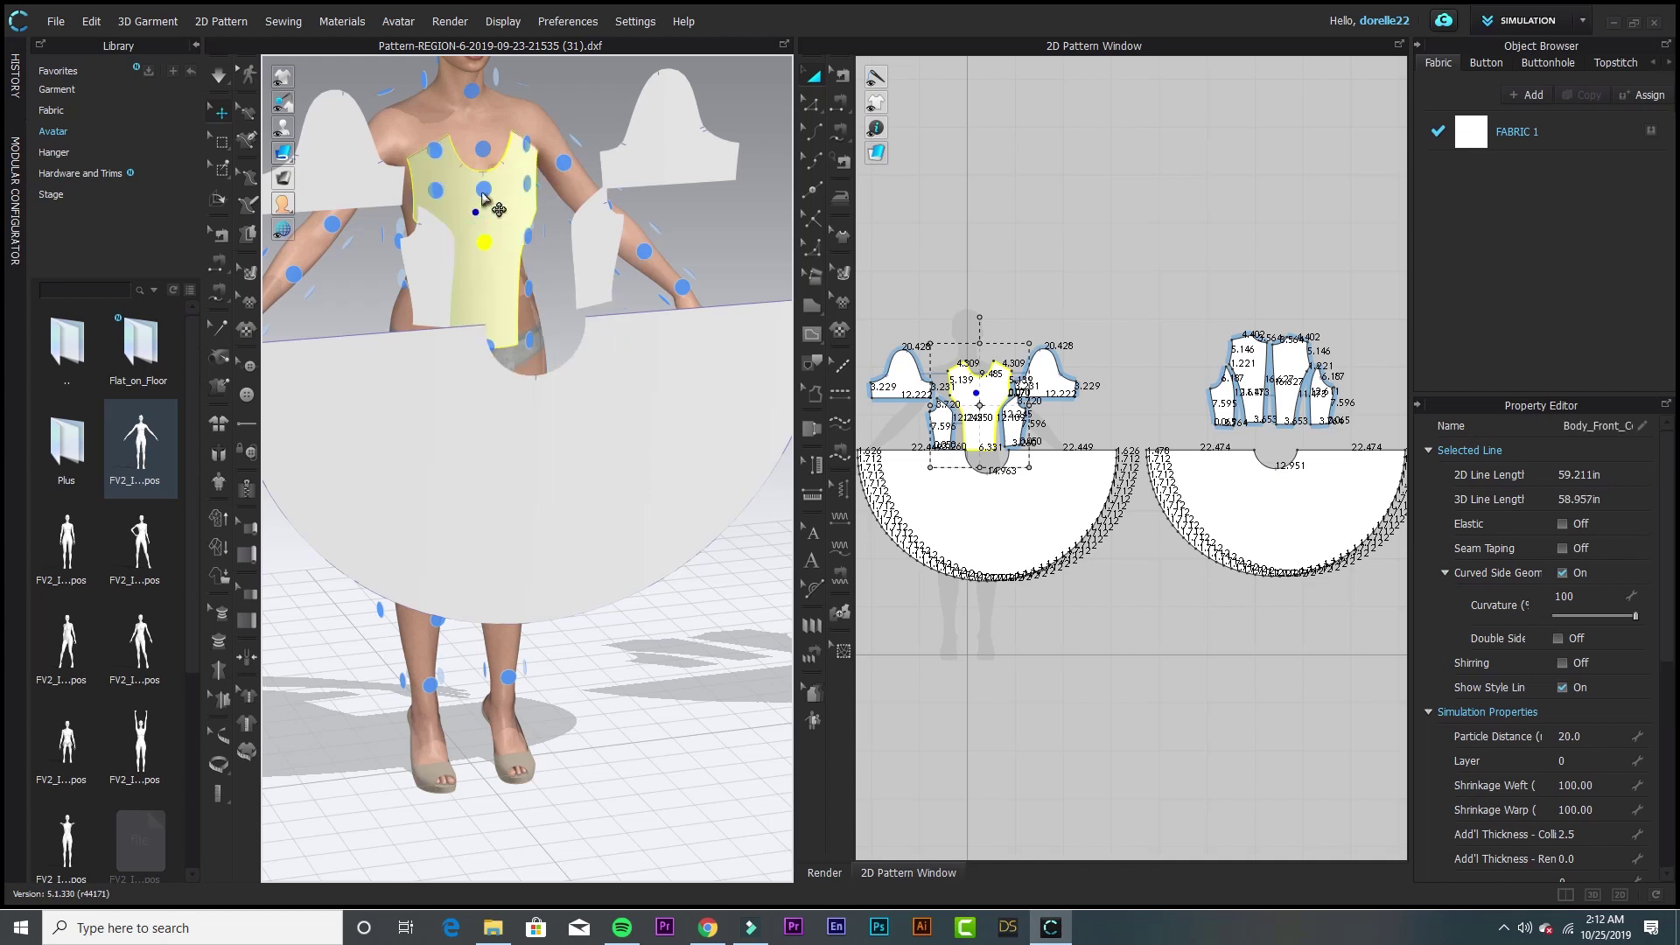
left_click(483, 192)
- Place the front side panel at the avatar's side torso arrangement point and the sleeve at the outer upper arm point
left_click(452, 269)
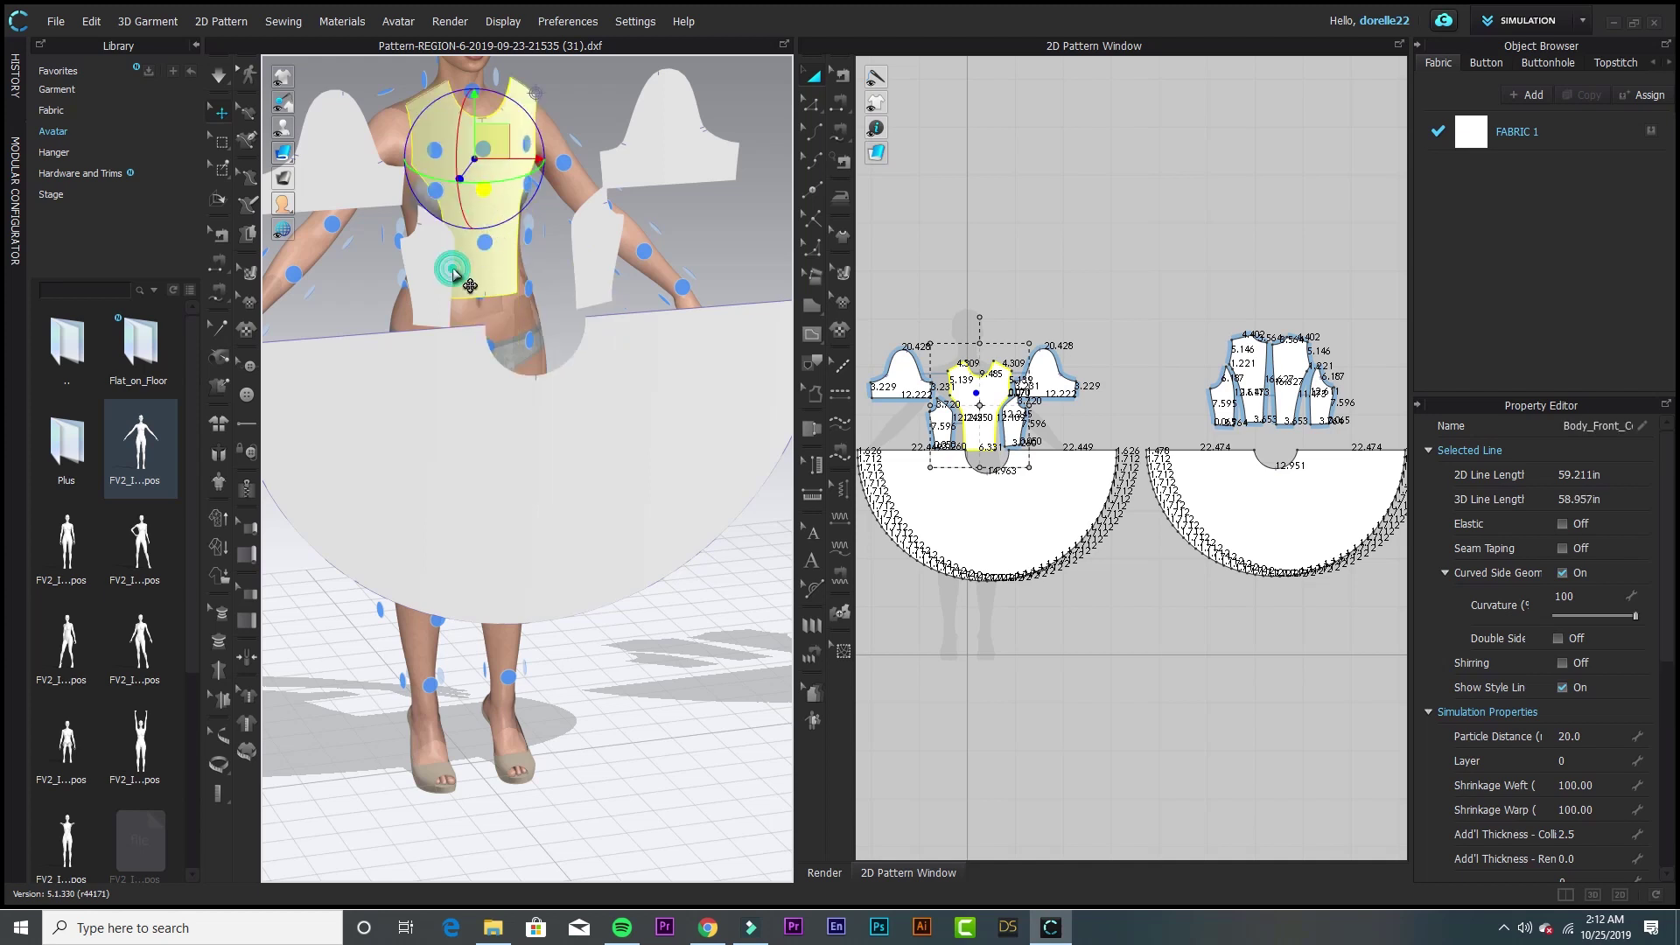
left_click(404, 253)
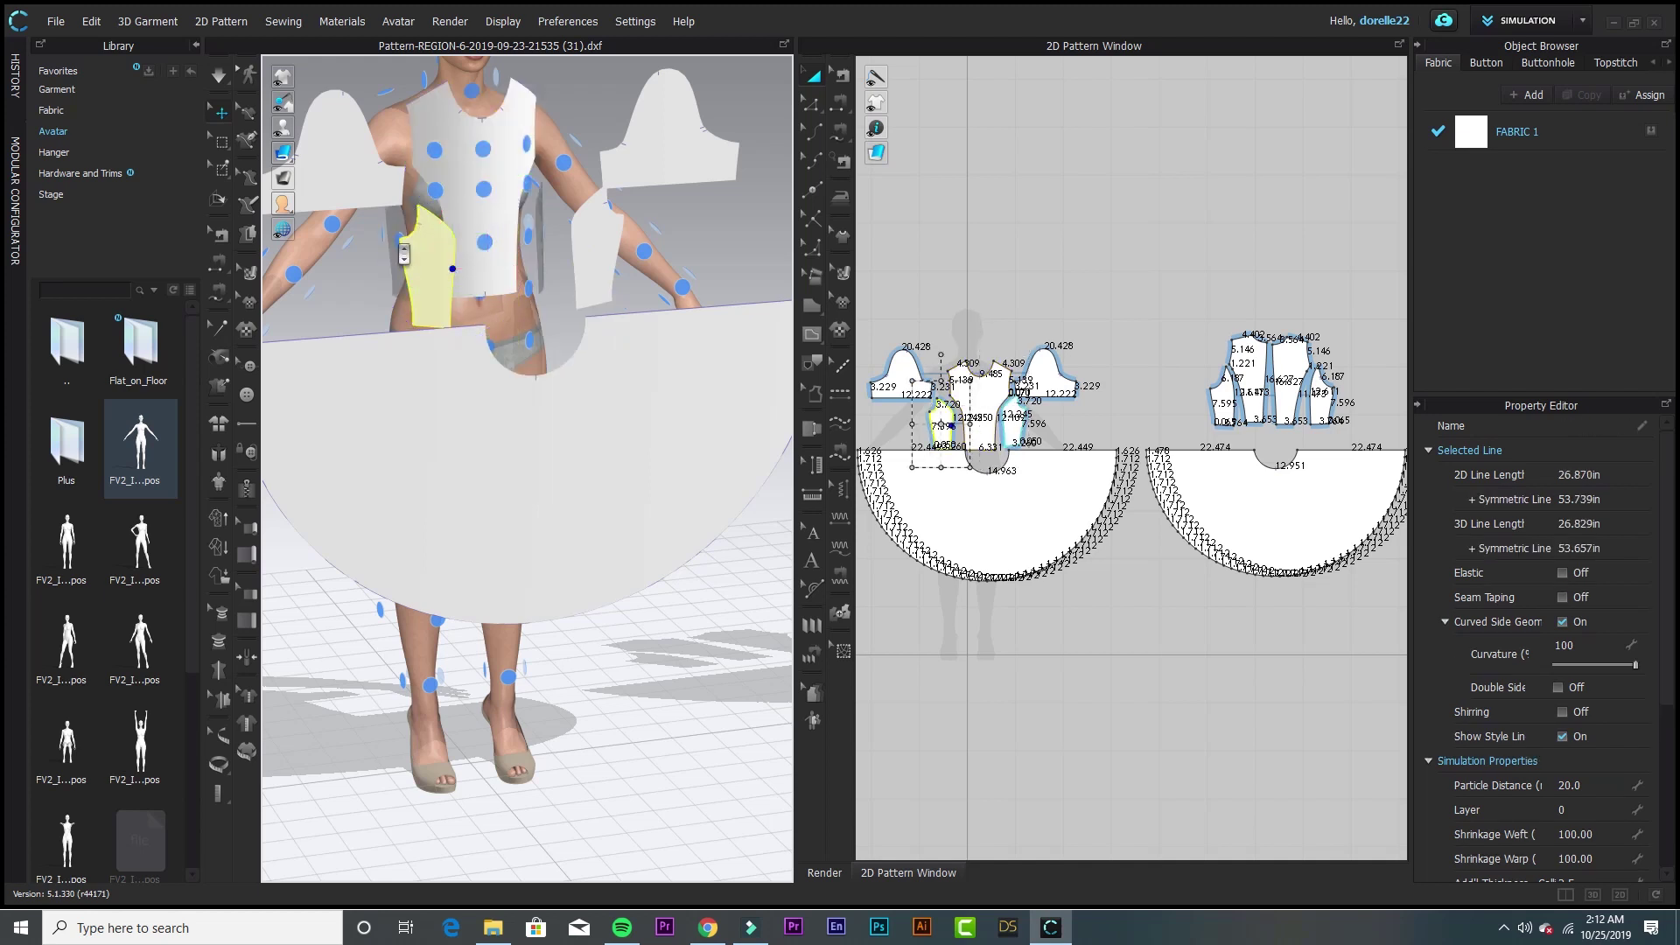
scroll(404, 253, "up", 3)
right_click_drag(569, 234, 570, 237)
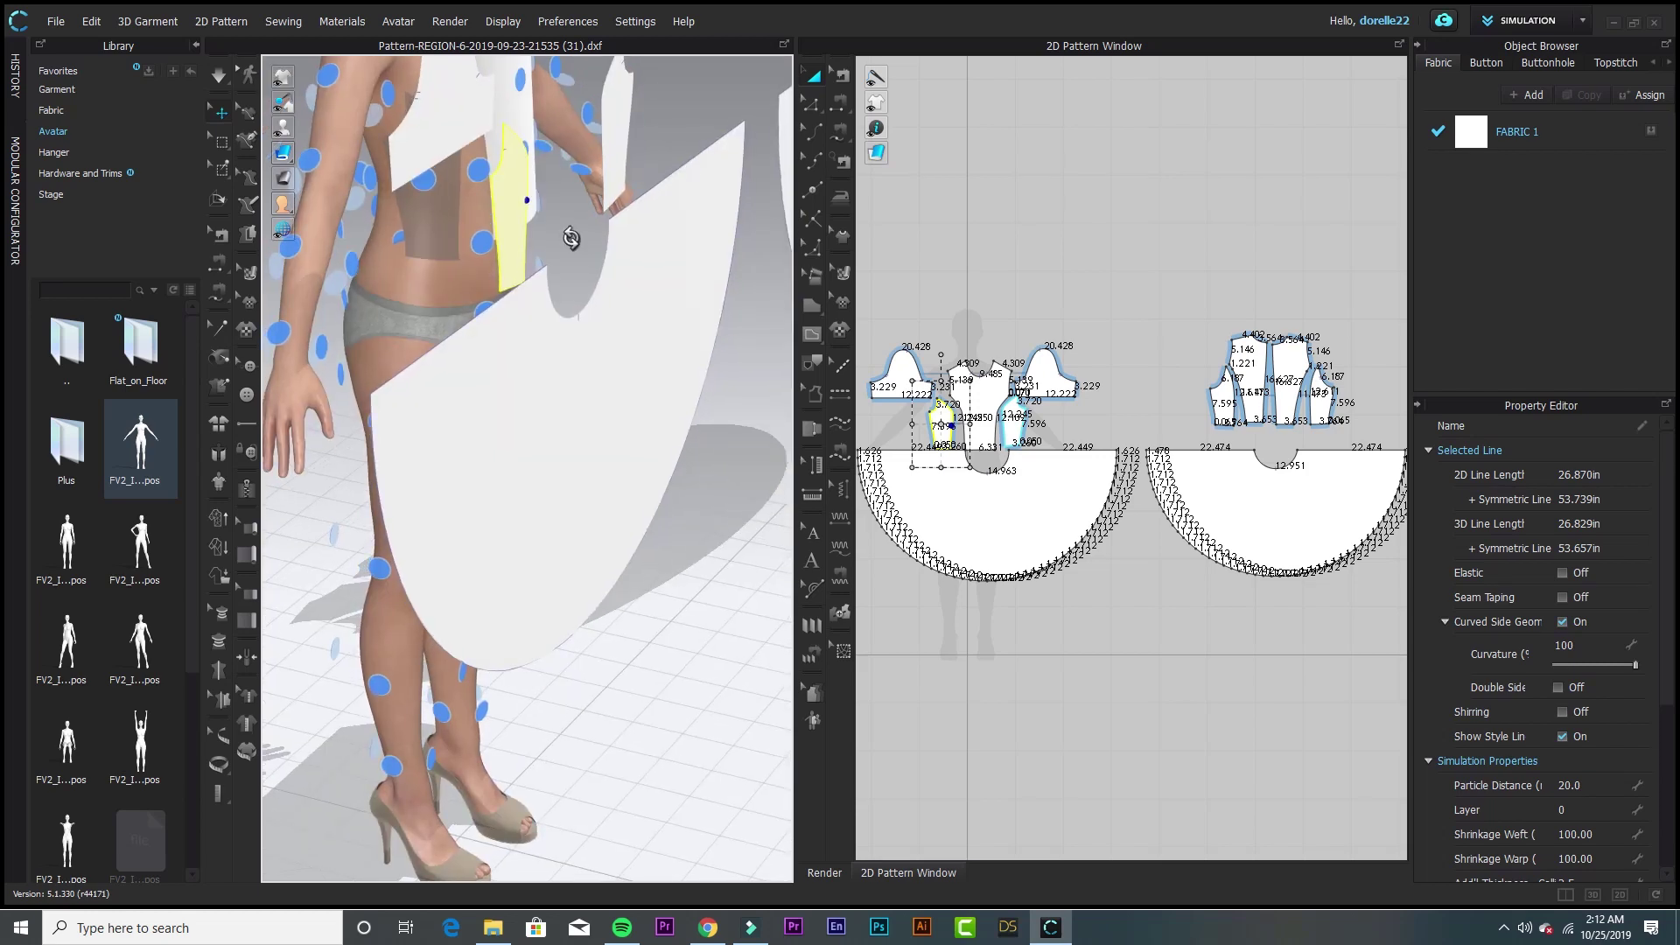
left_click(430, 189)
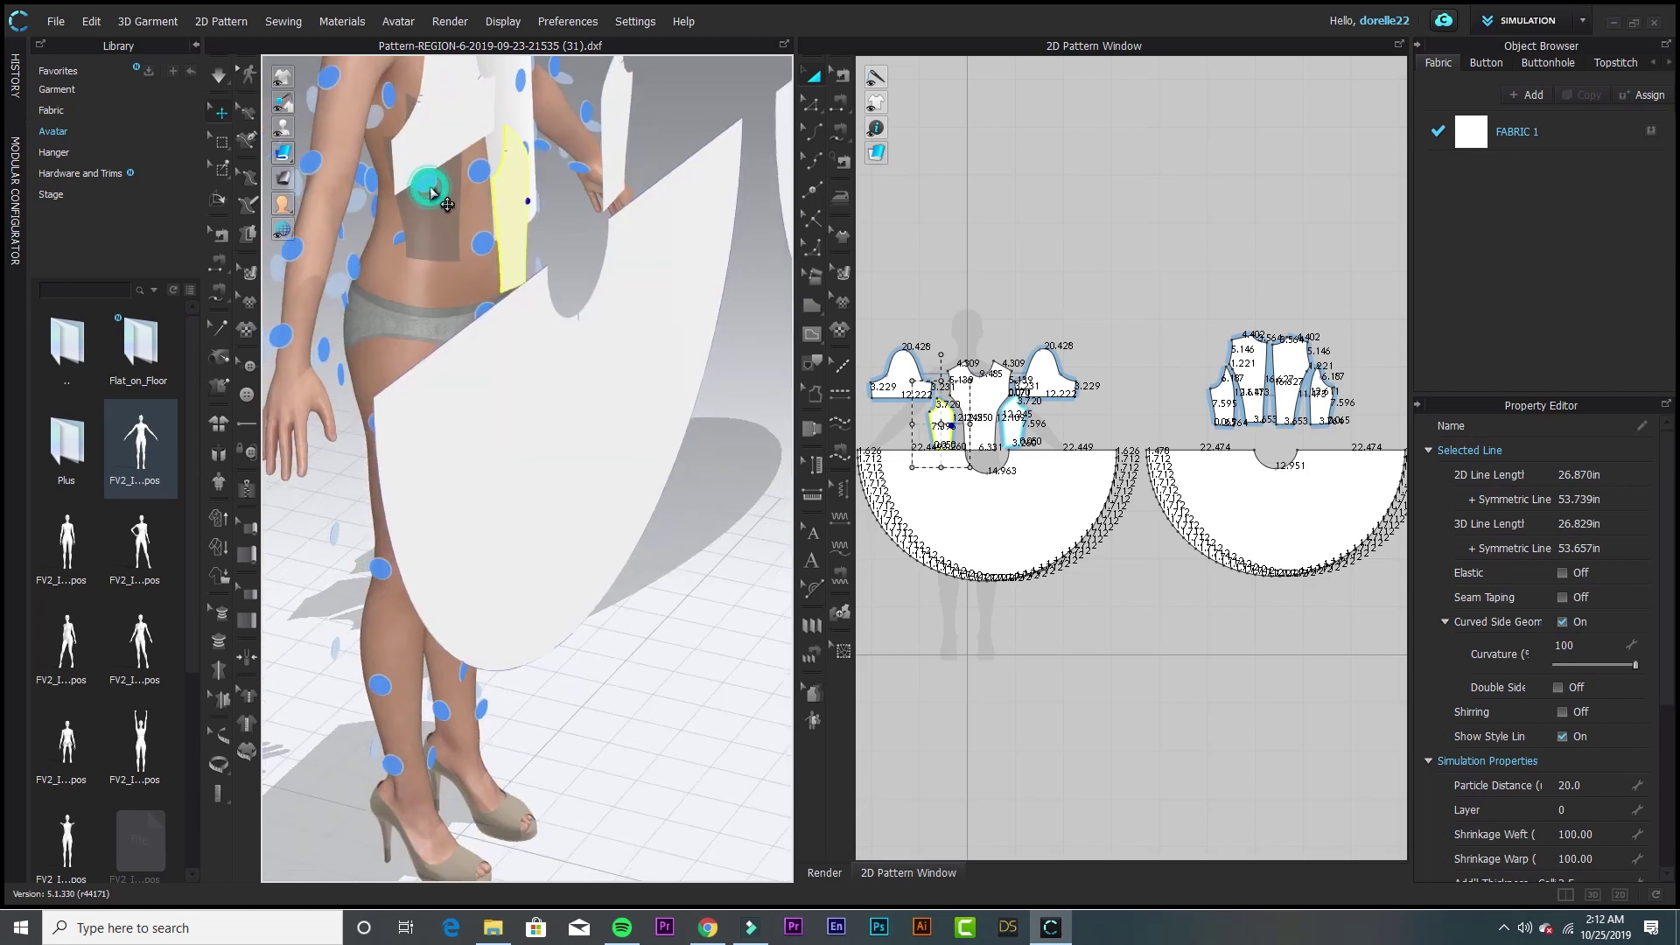
scroll(462, 231, "down", 3)
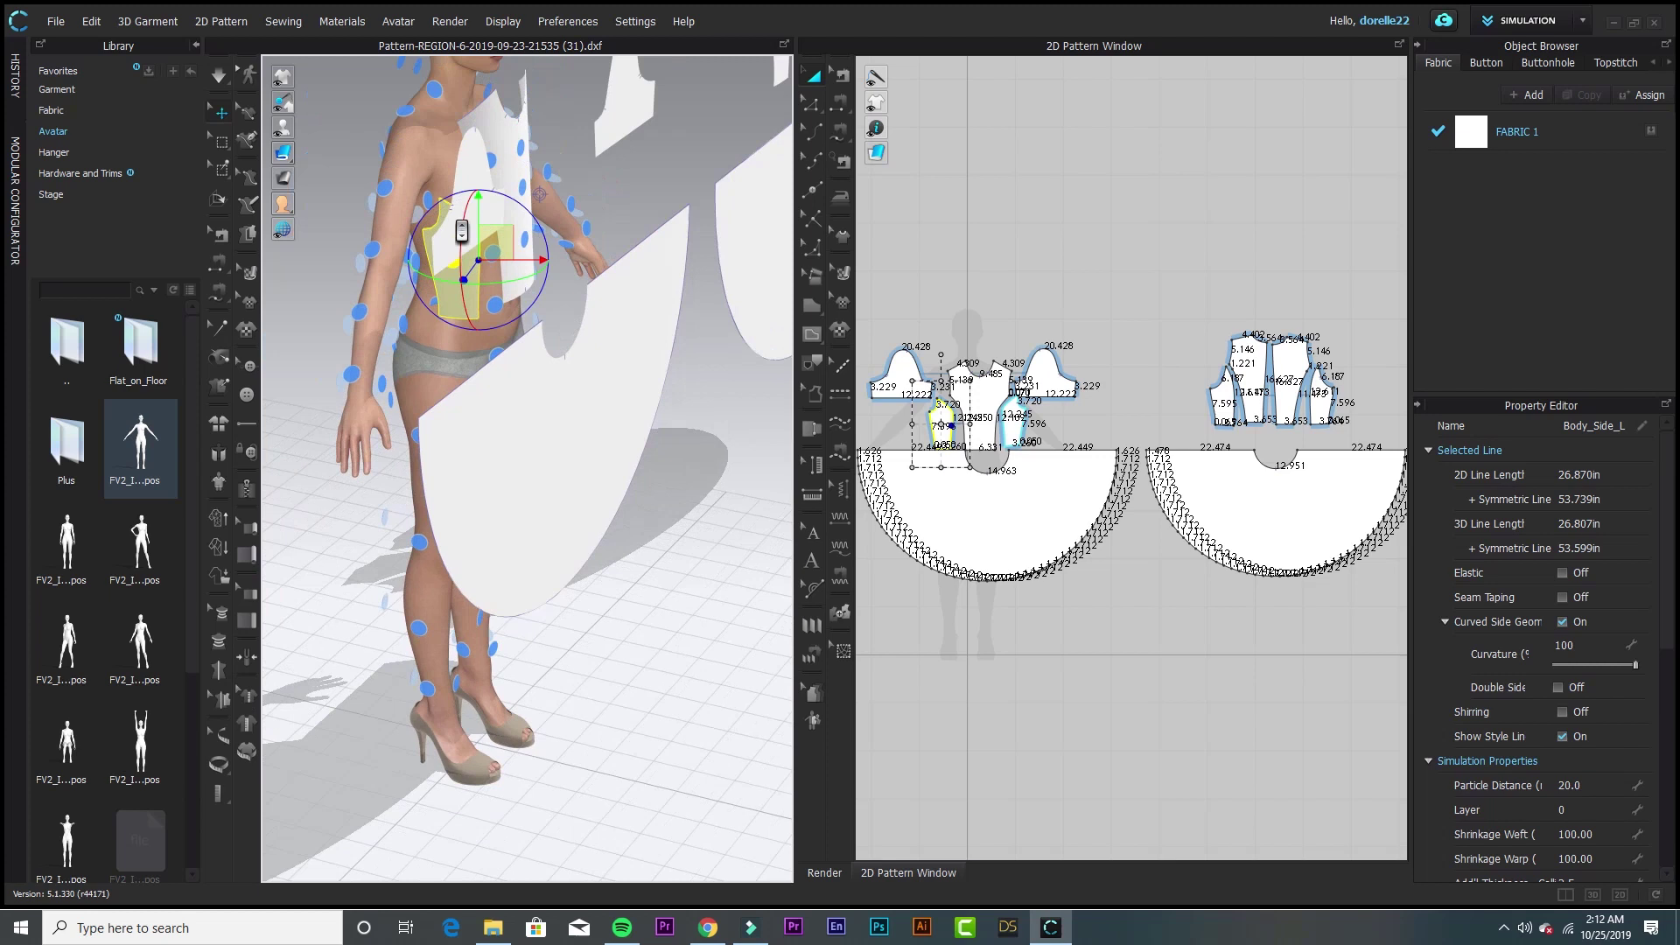
left_click(471, 180)
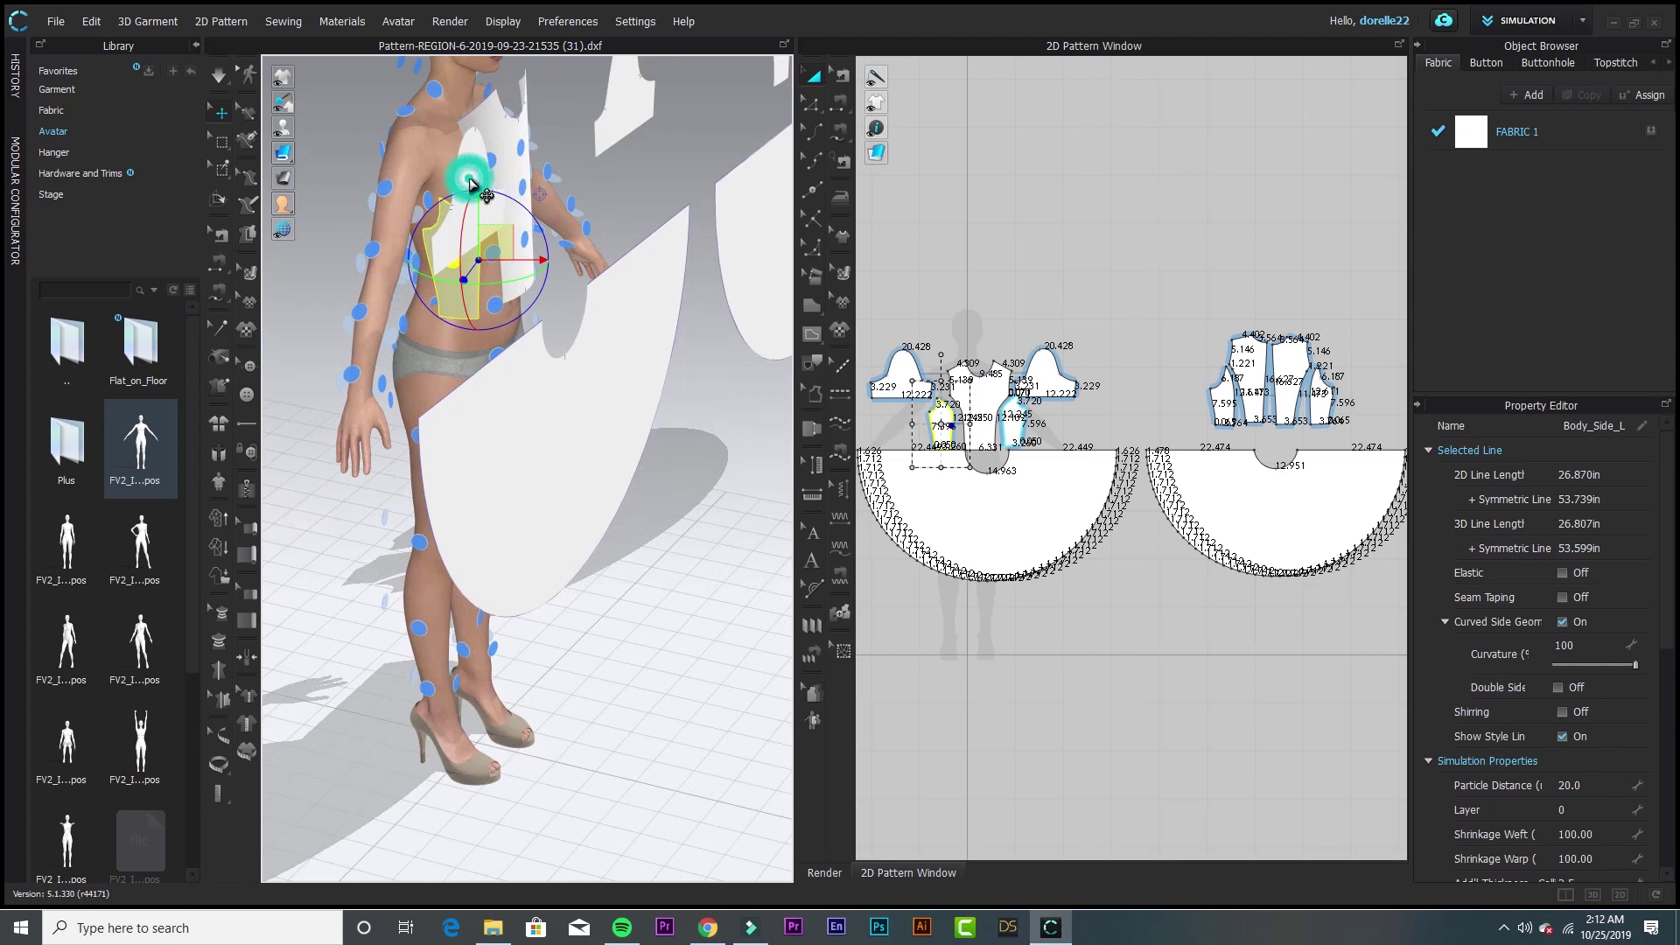
left_click(391, 194)
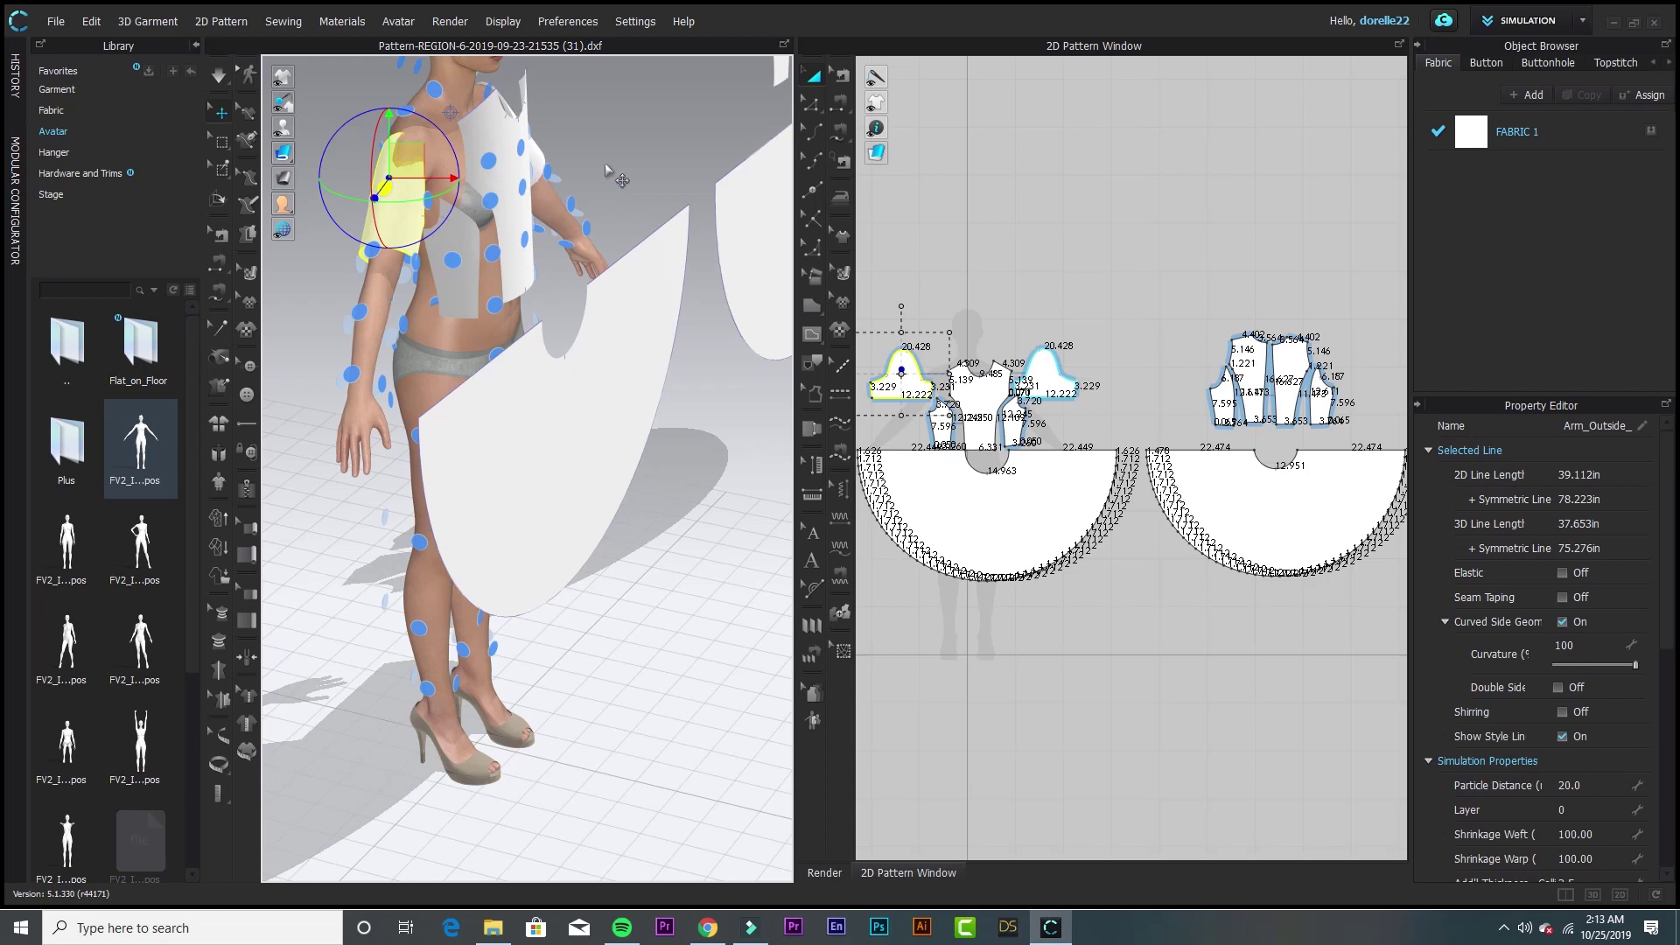
- Place the centre back panel and the back side panel at the matching arrangement points on the avatar's back and side
right_click_drag(585, 154, 97, 125)
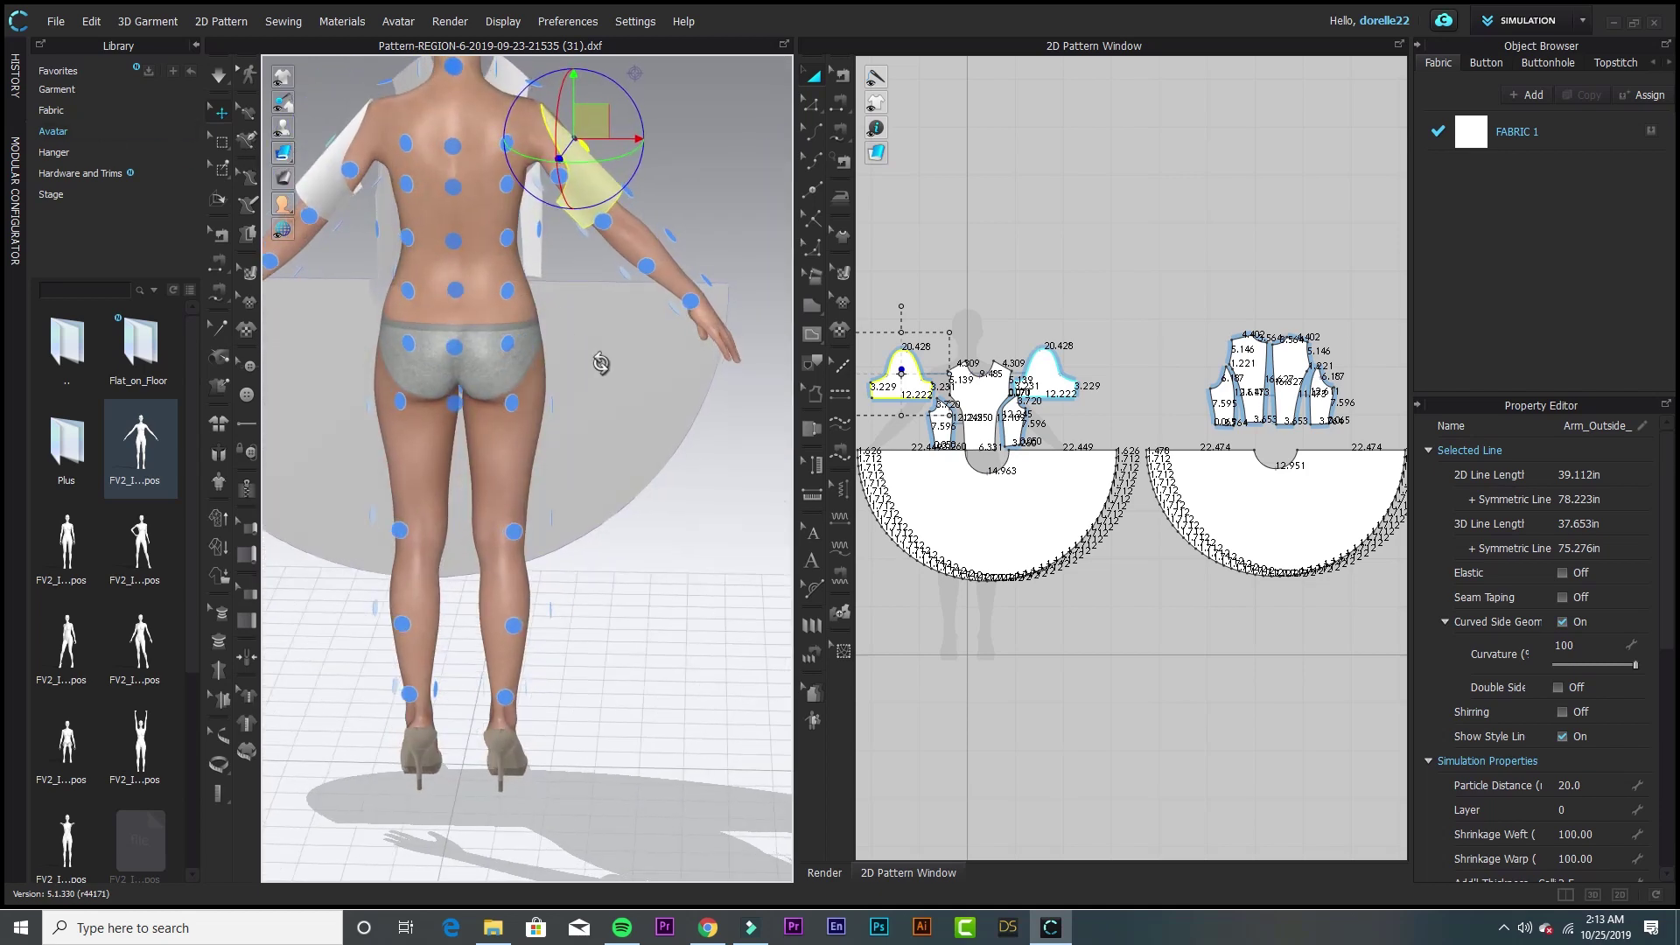
right_click_drag(600, 363, 621, 312)
scroll(595, 359, "down", 3)
scroll(613, 368, "down", 4)
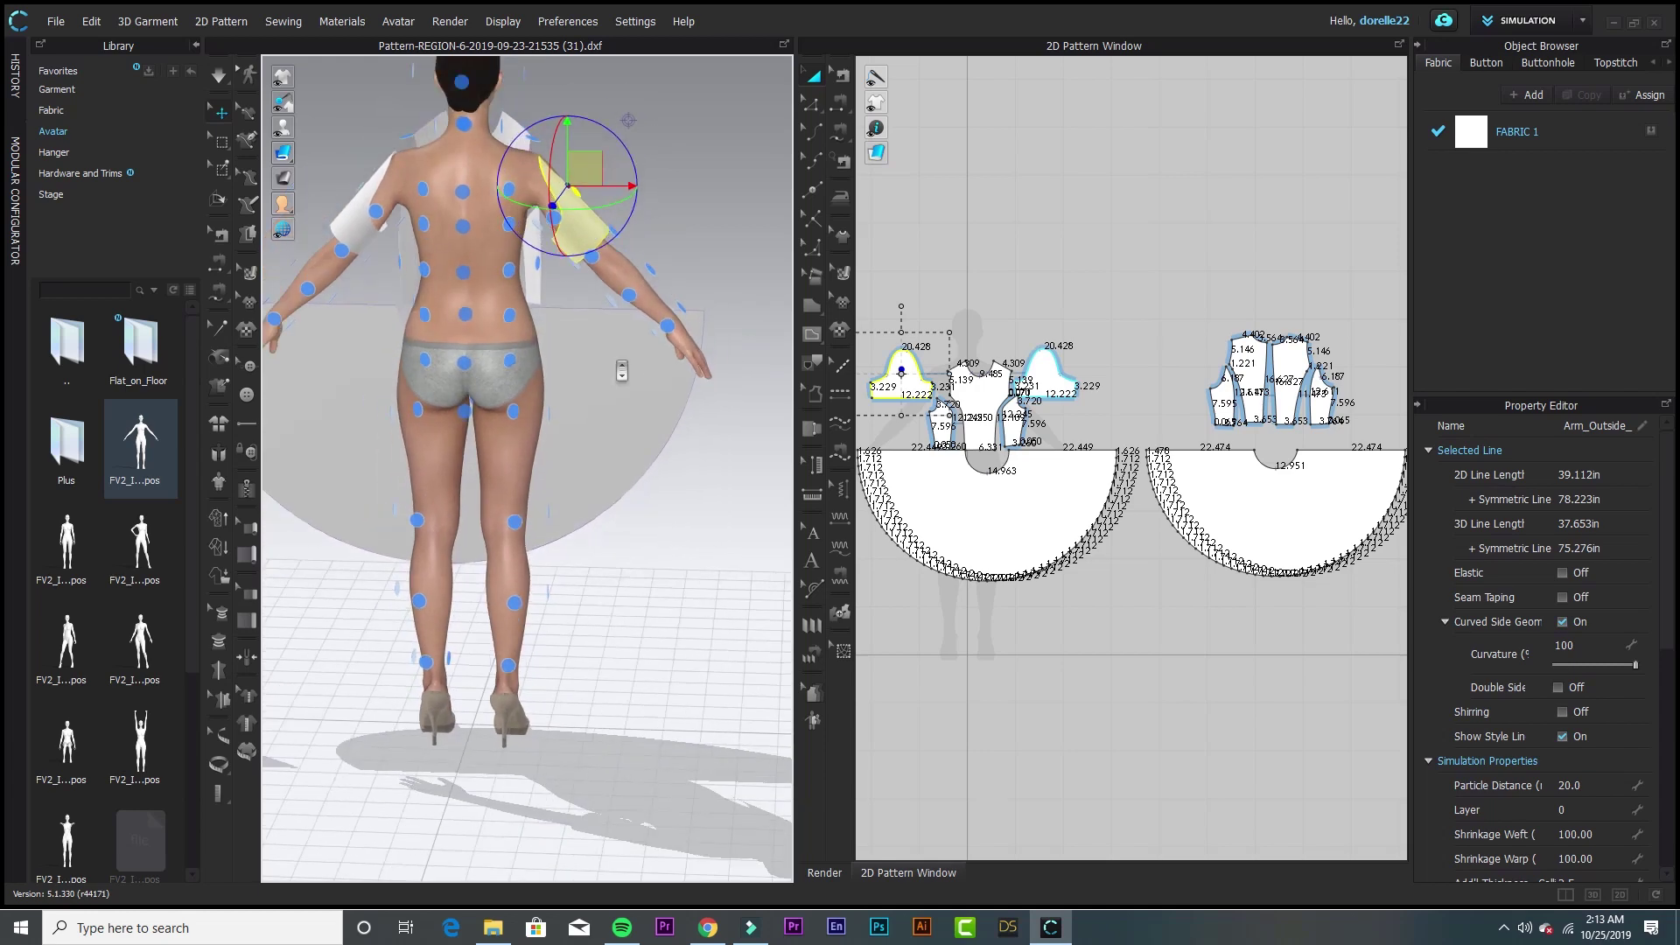
middle_click_drag(446, 361, 693, 292)
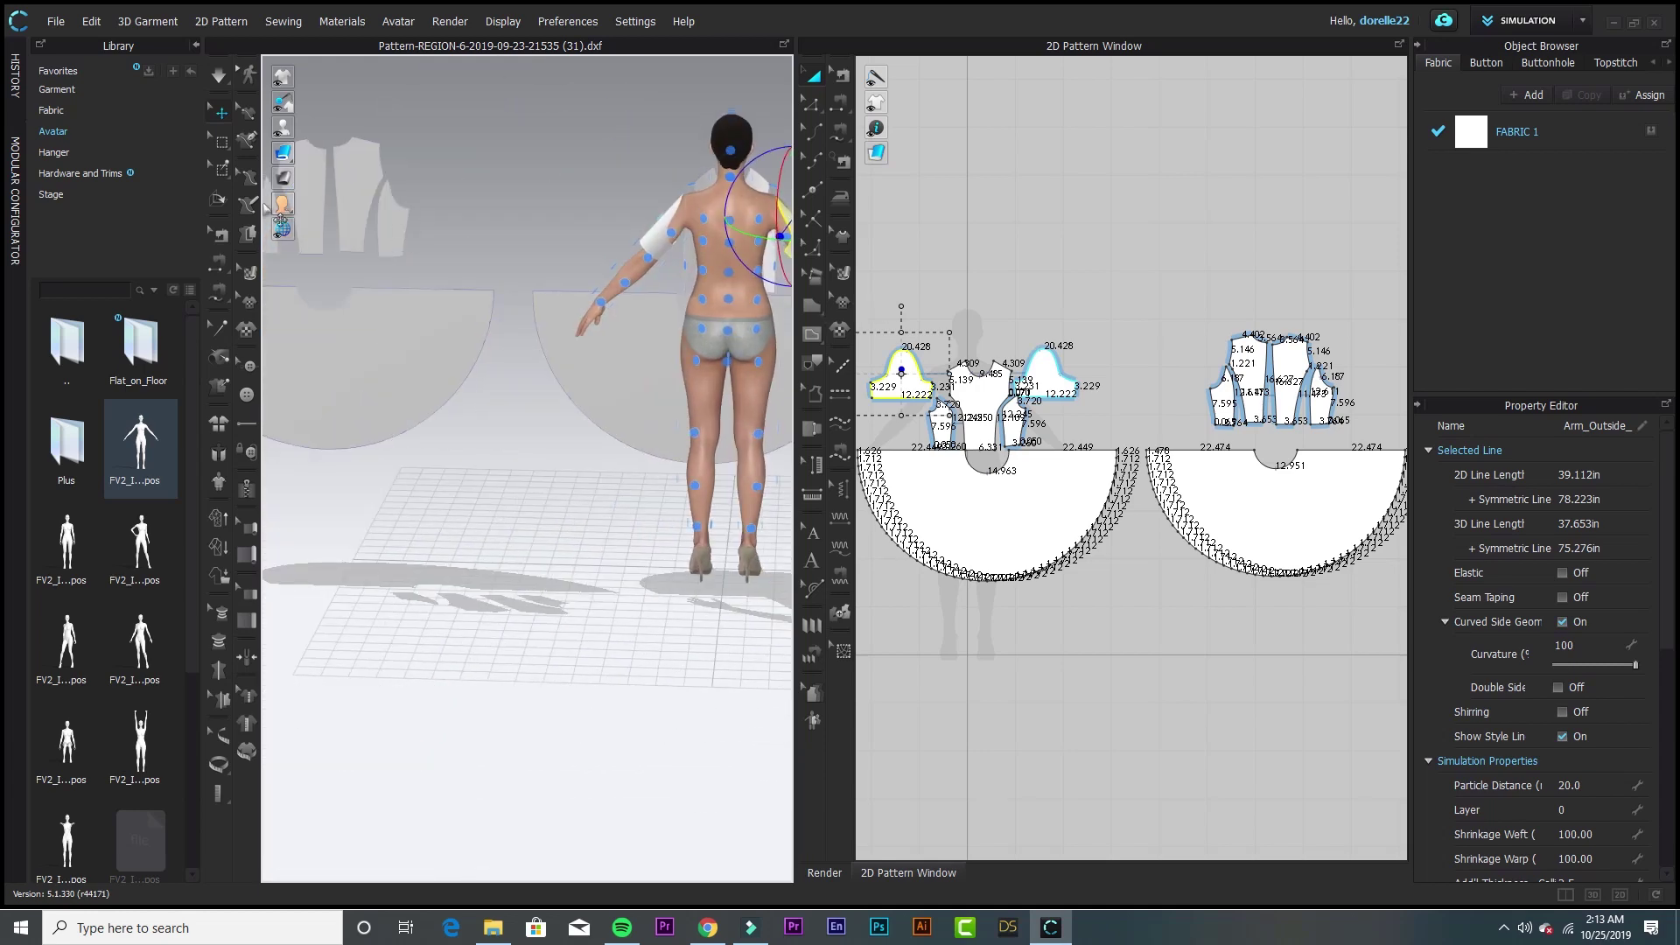
left_click(357, 203)
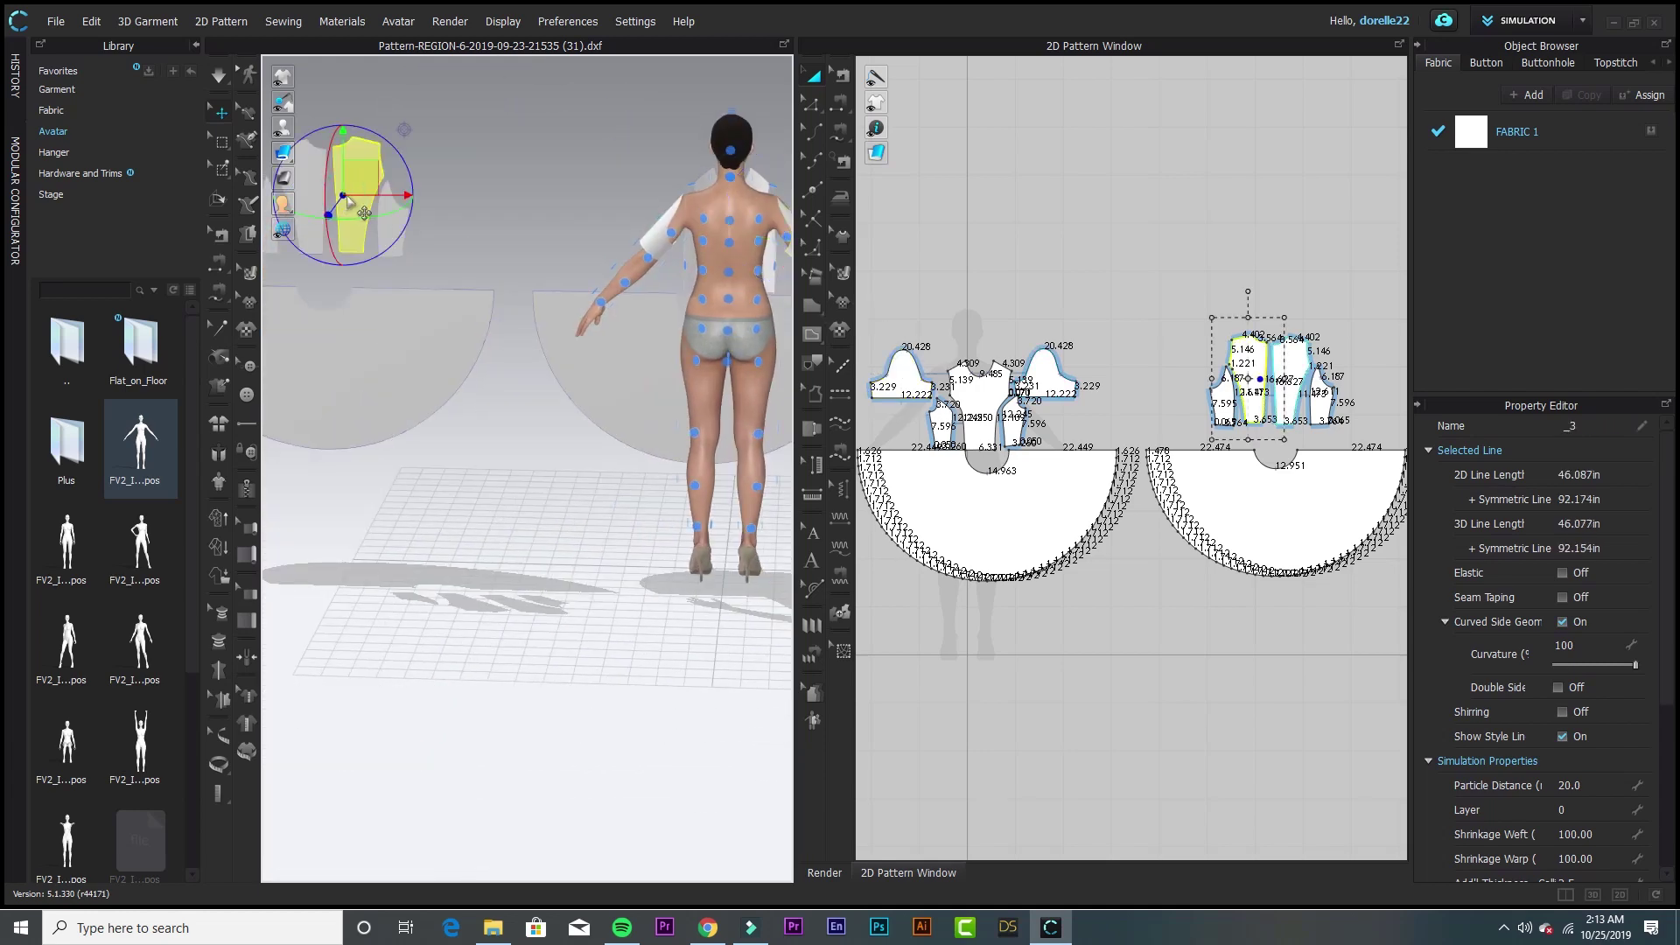
left_click(709, 245)
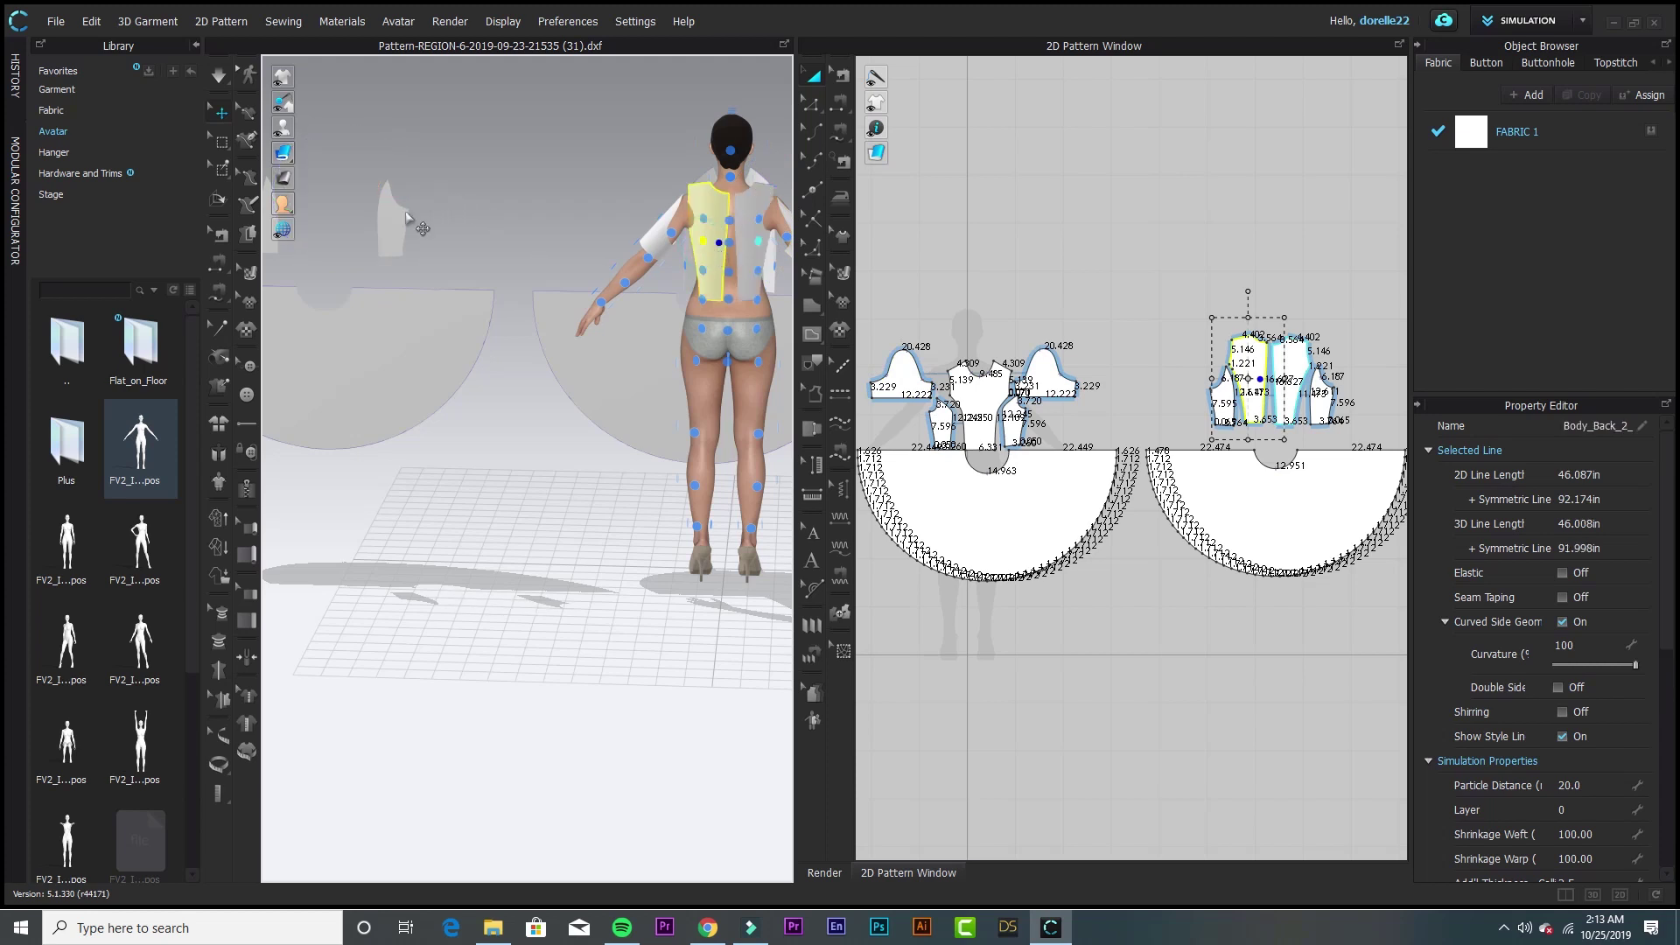
left_click(649, 298)
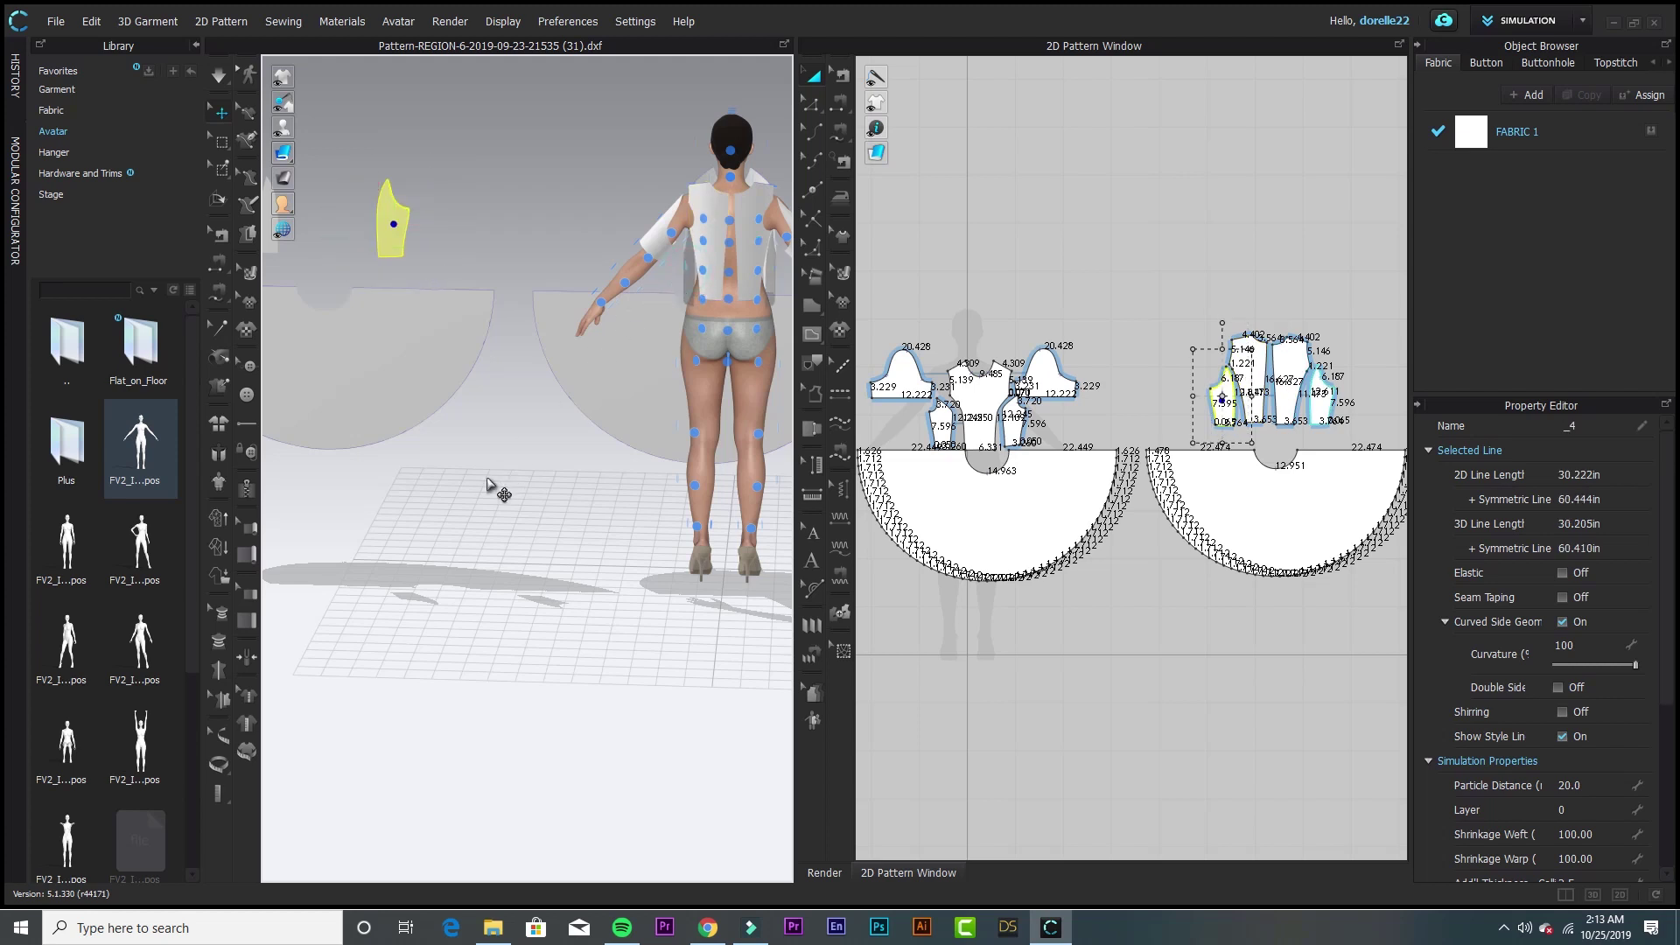
key("ctrl+z")
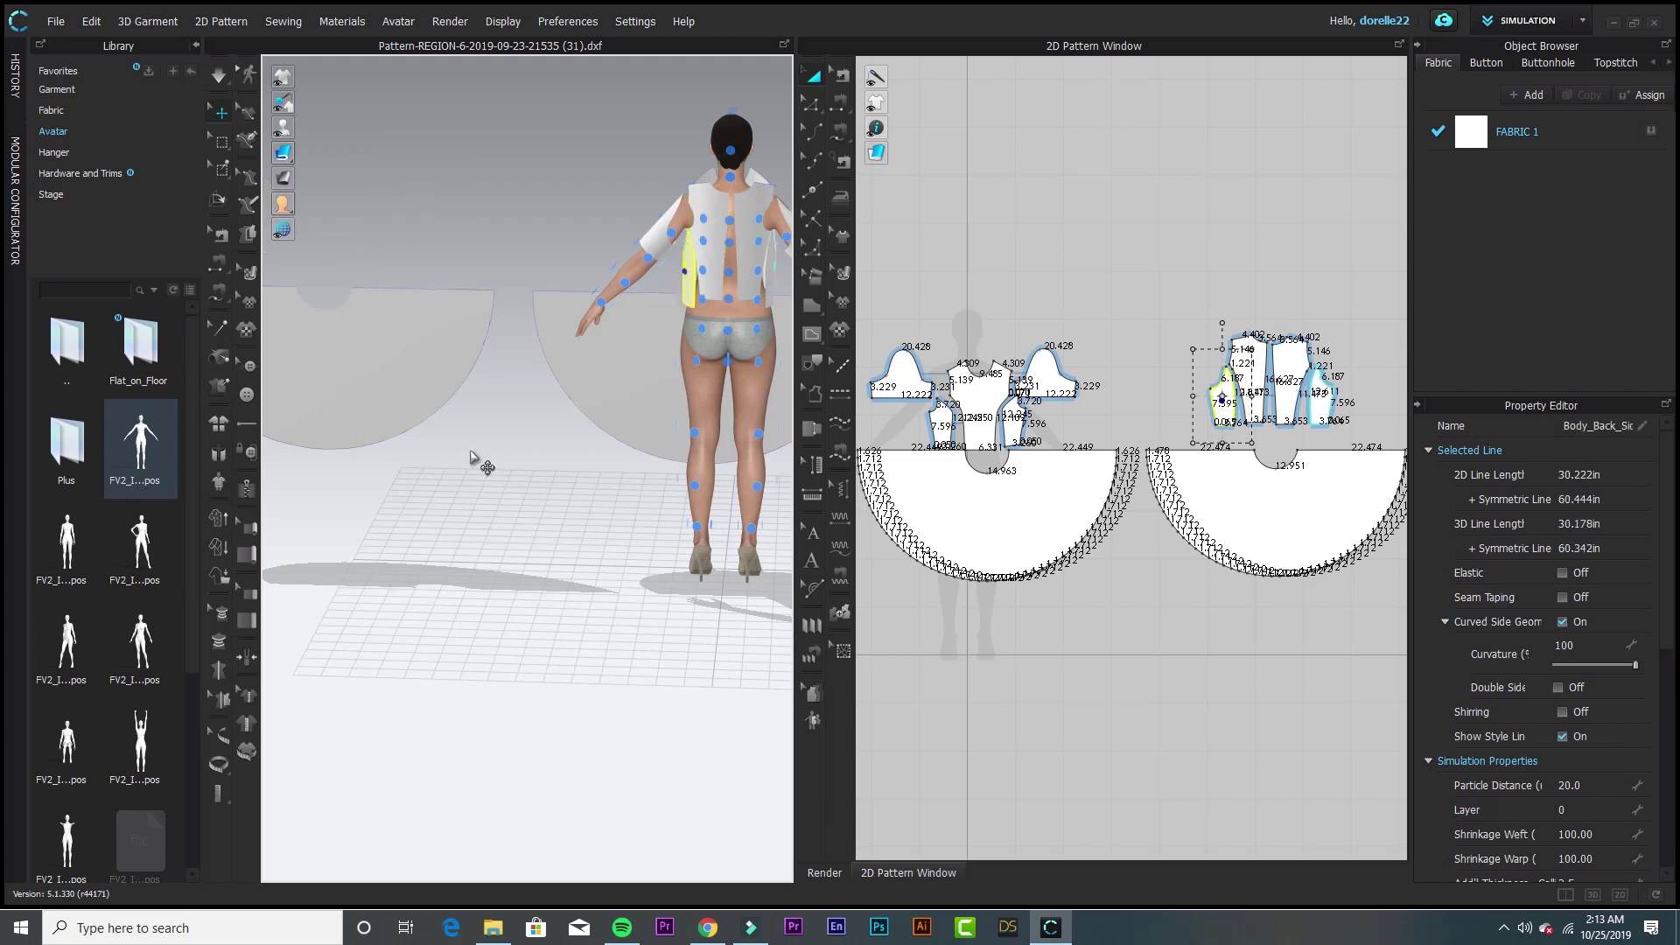
- Flip the back half-circle skirt horizontally and move it behind the avatar, just below the back bodice
scroll(473, 456, "down", 3)
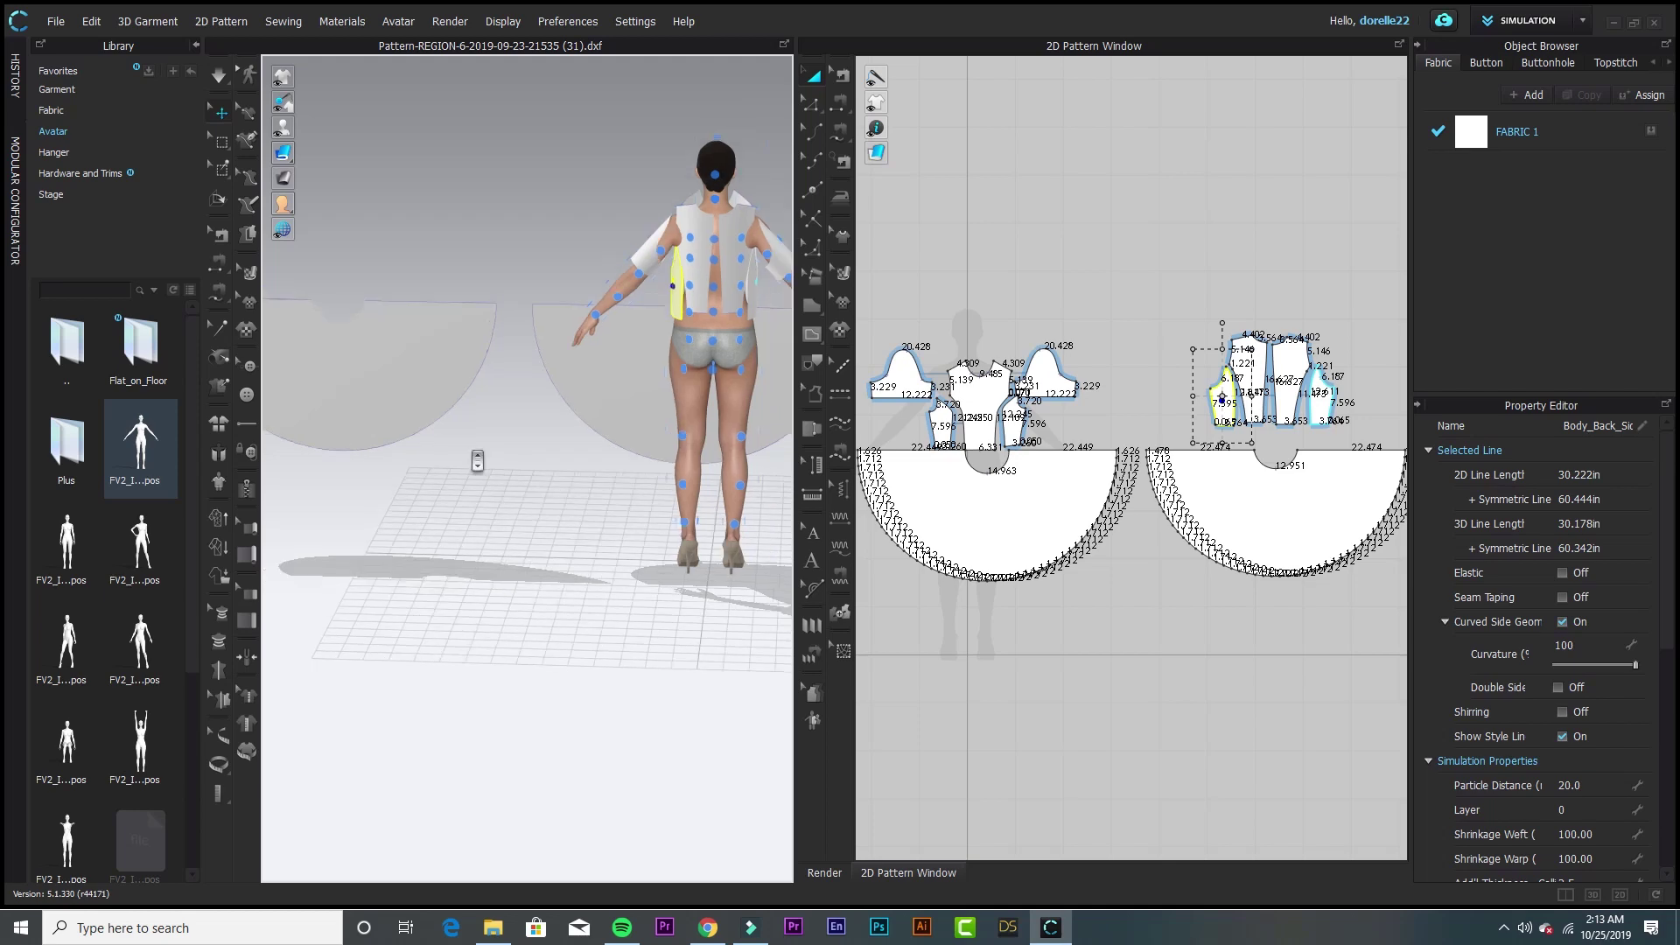
left_click(441, 395)
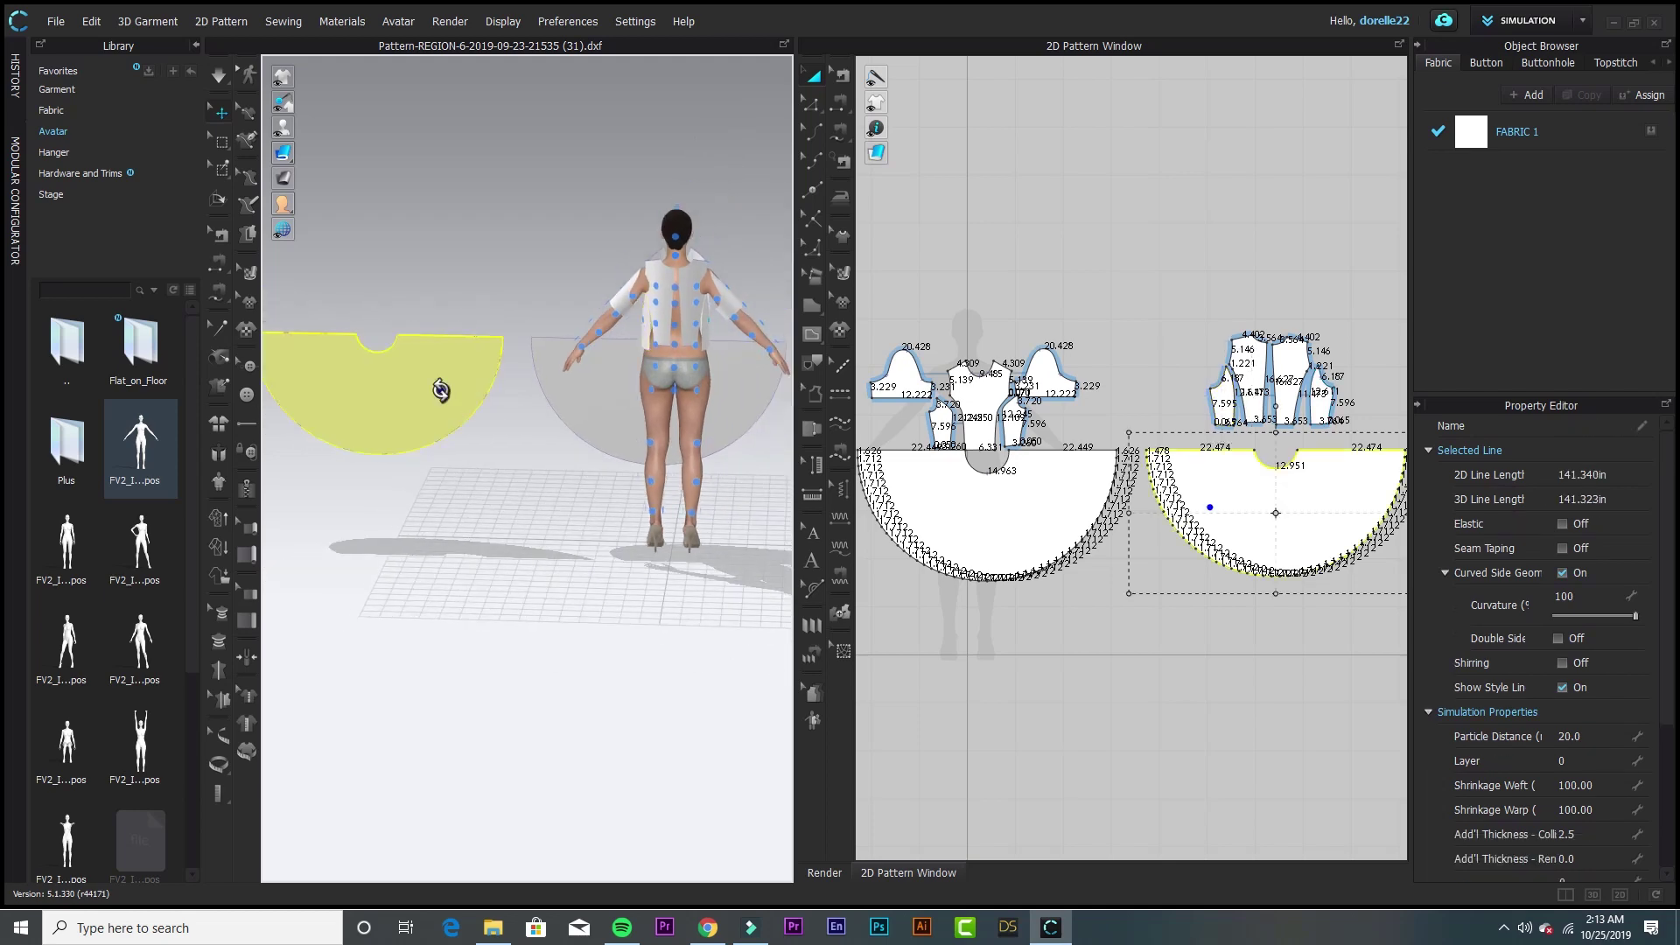
right_click(439, 389)
left_click(529, 400)
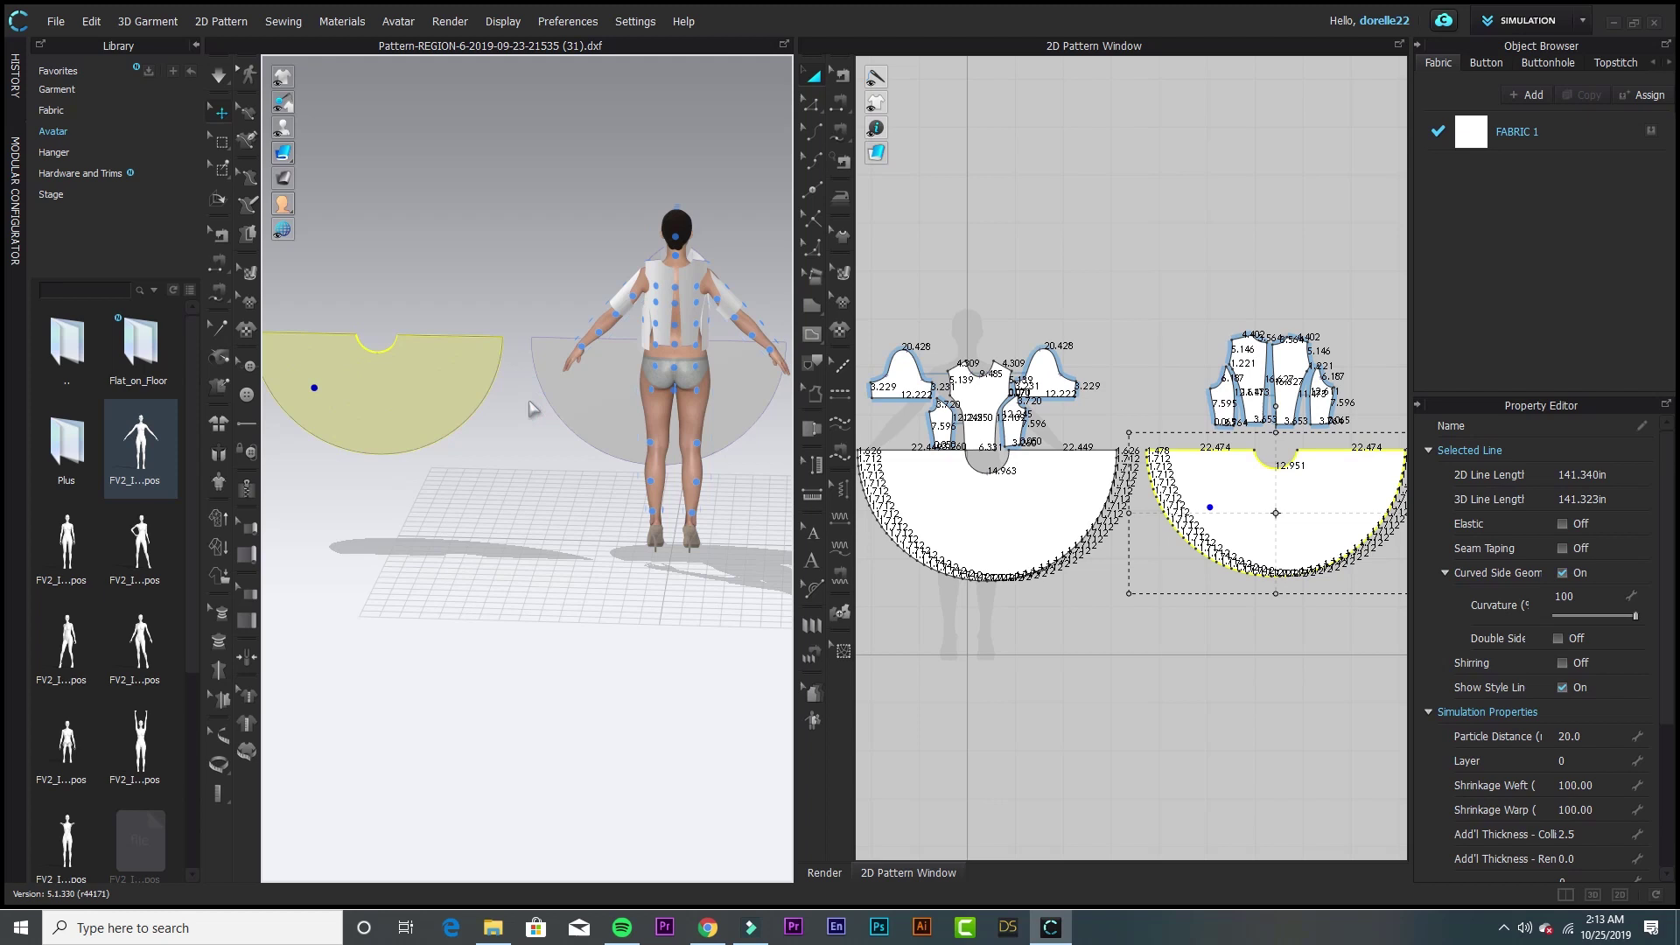
left_click(424, 394)
right_click(425, 394)
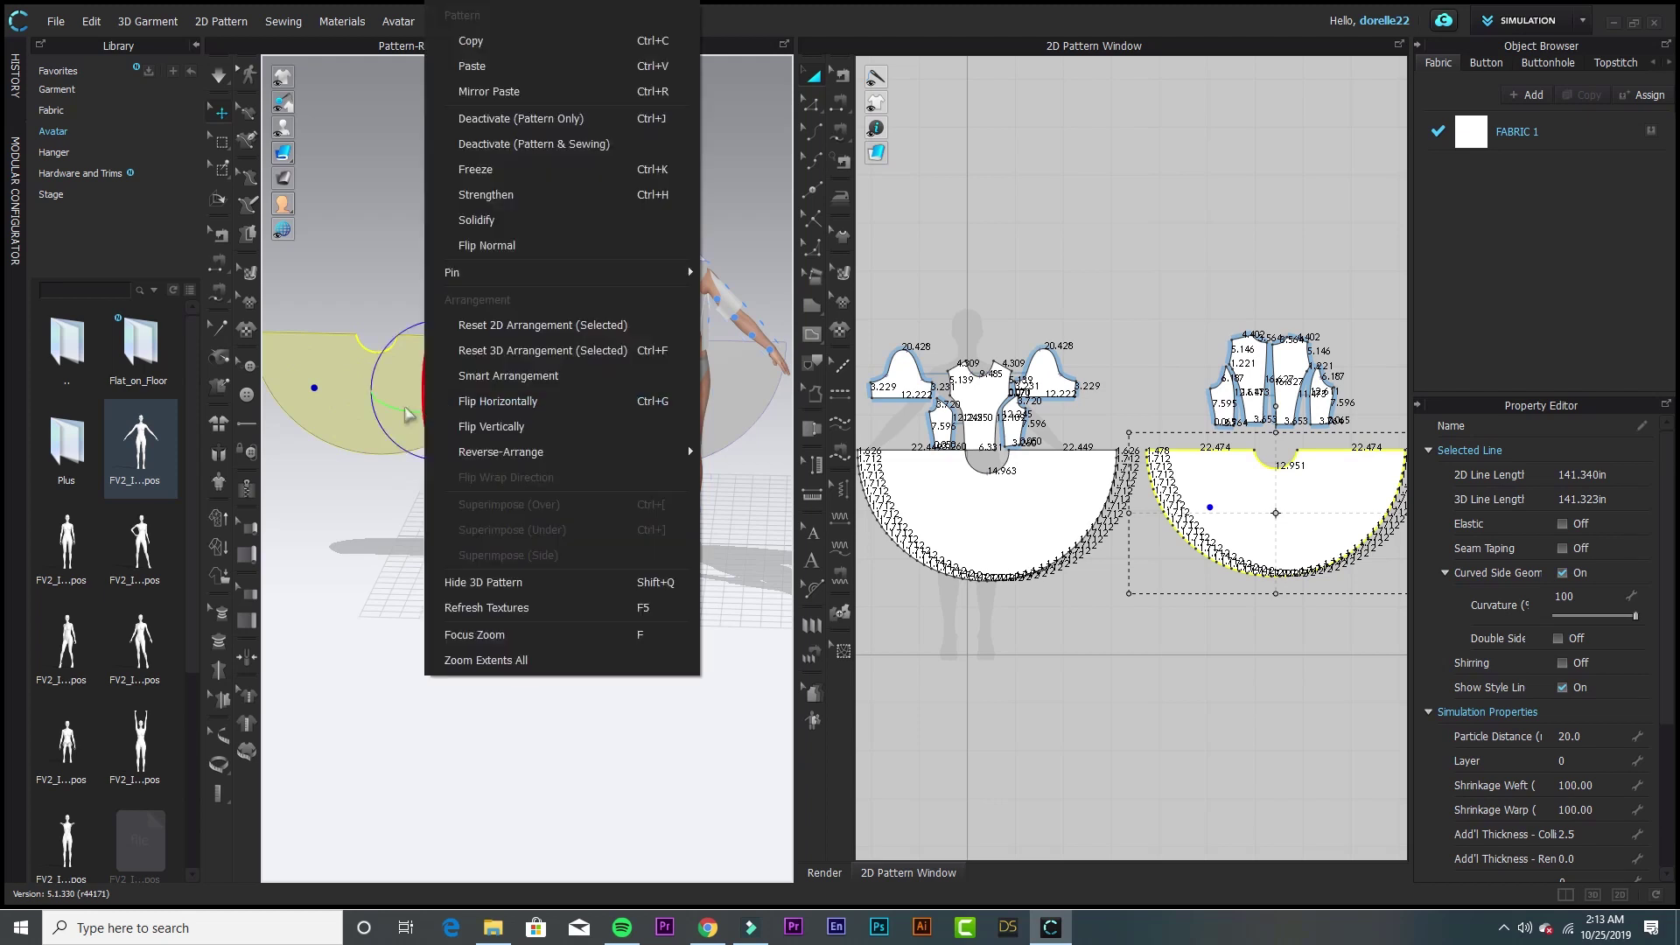
left_click(347, 413)
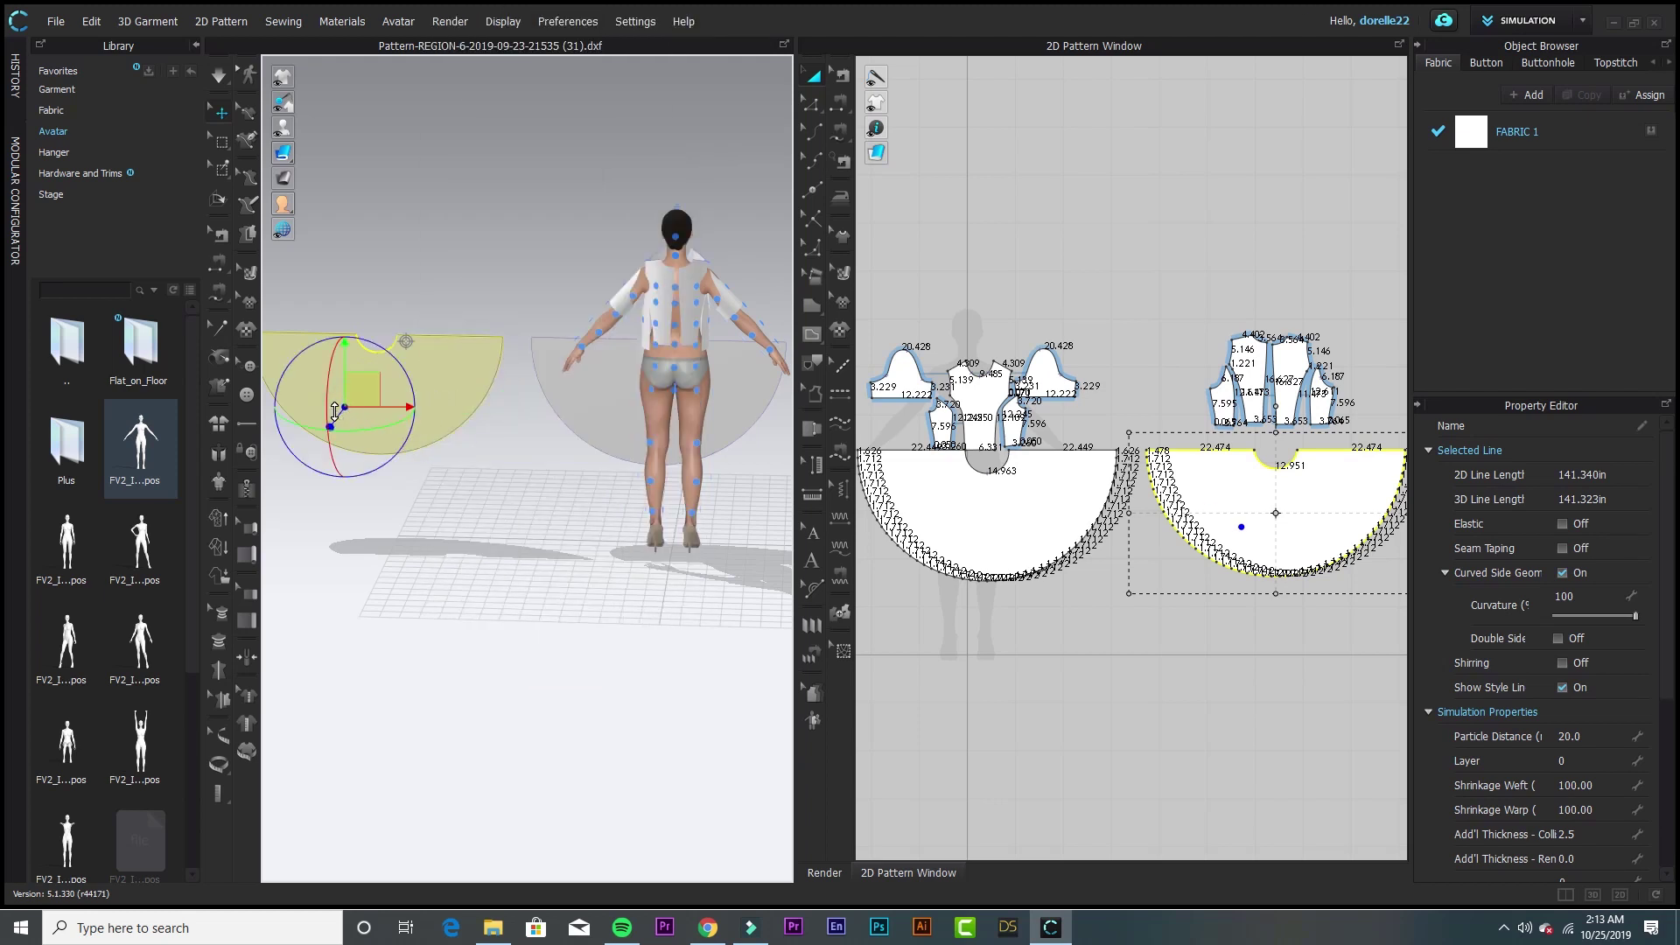
left_click_drag(335, 414, 647, 416)
left_click(440, 393)
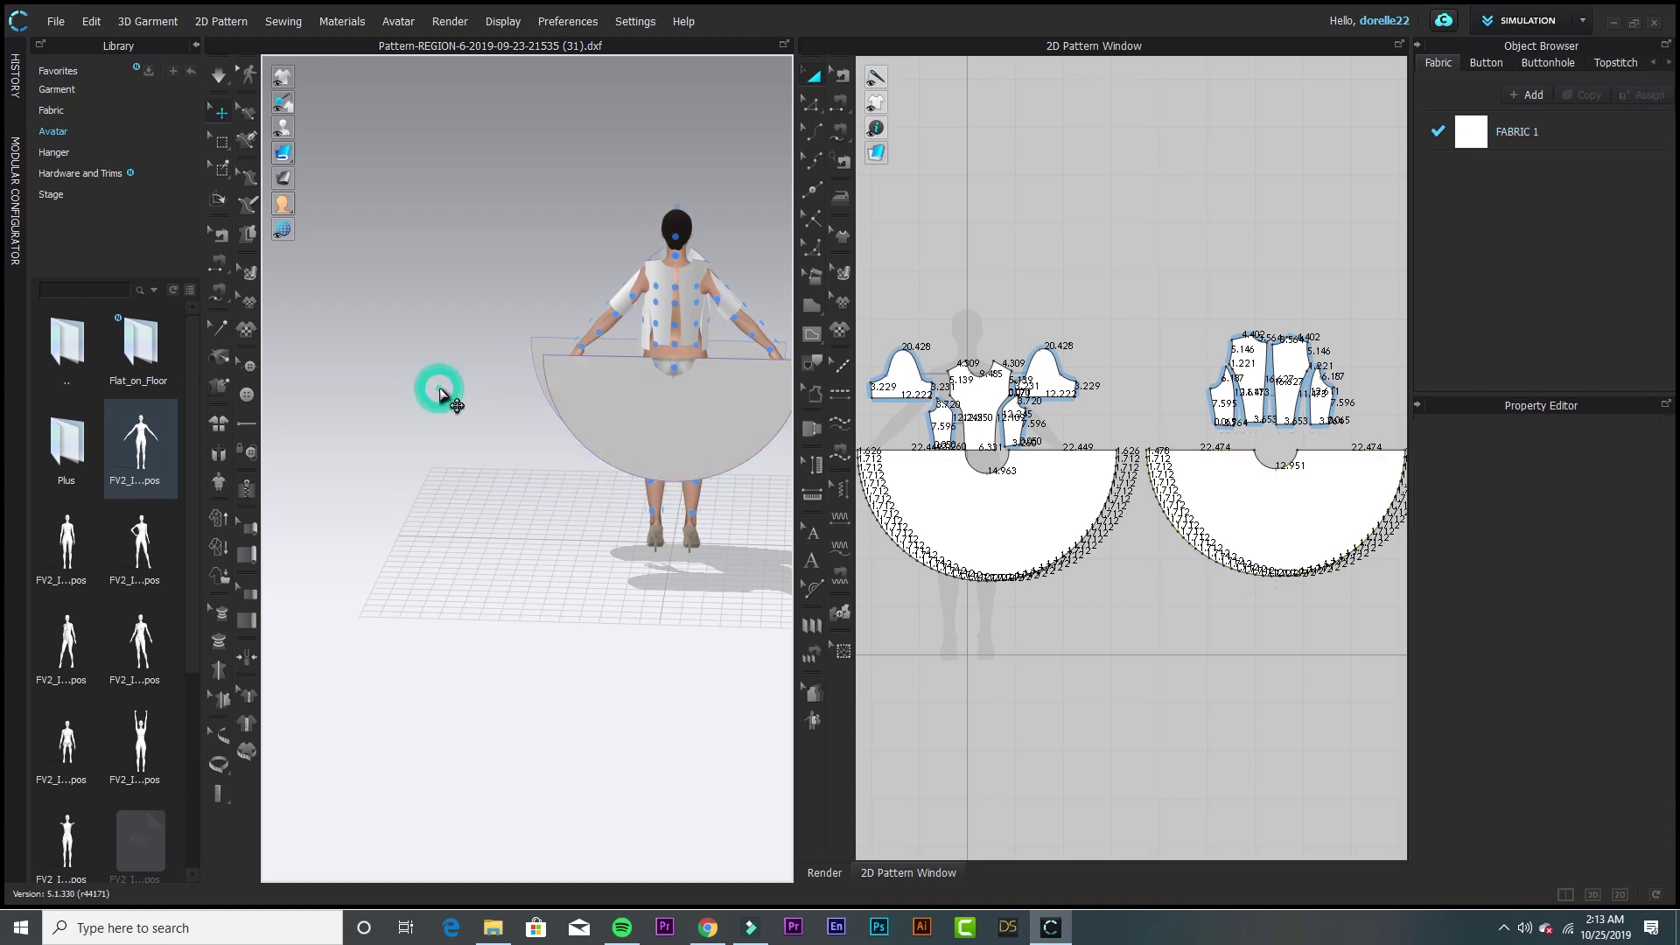
- Widen the 2D Pattern Window to give the pattern pieces more room for sewing
scroll(1076, 393, "up", 3)
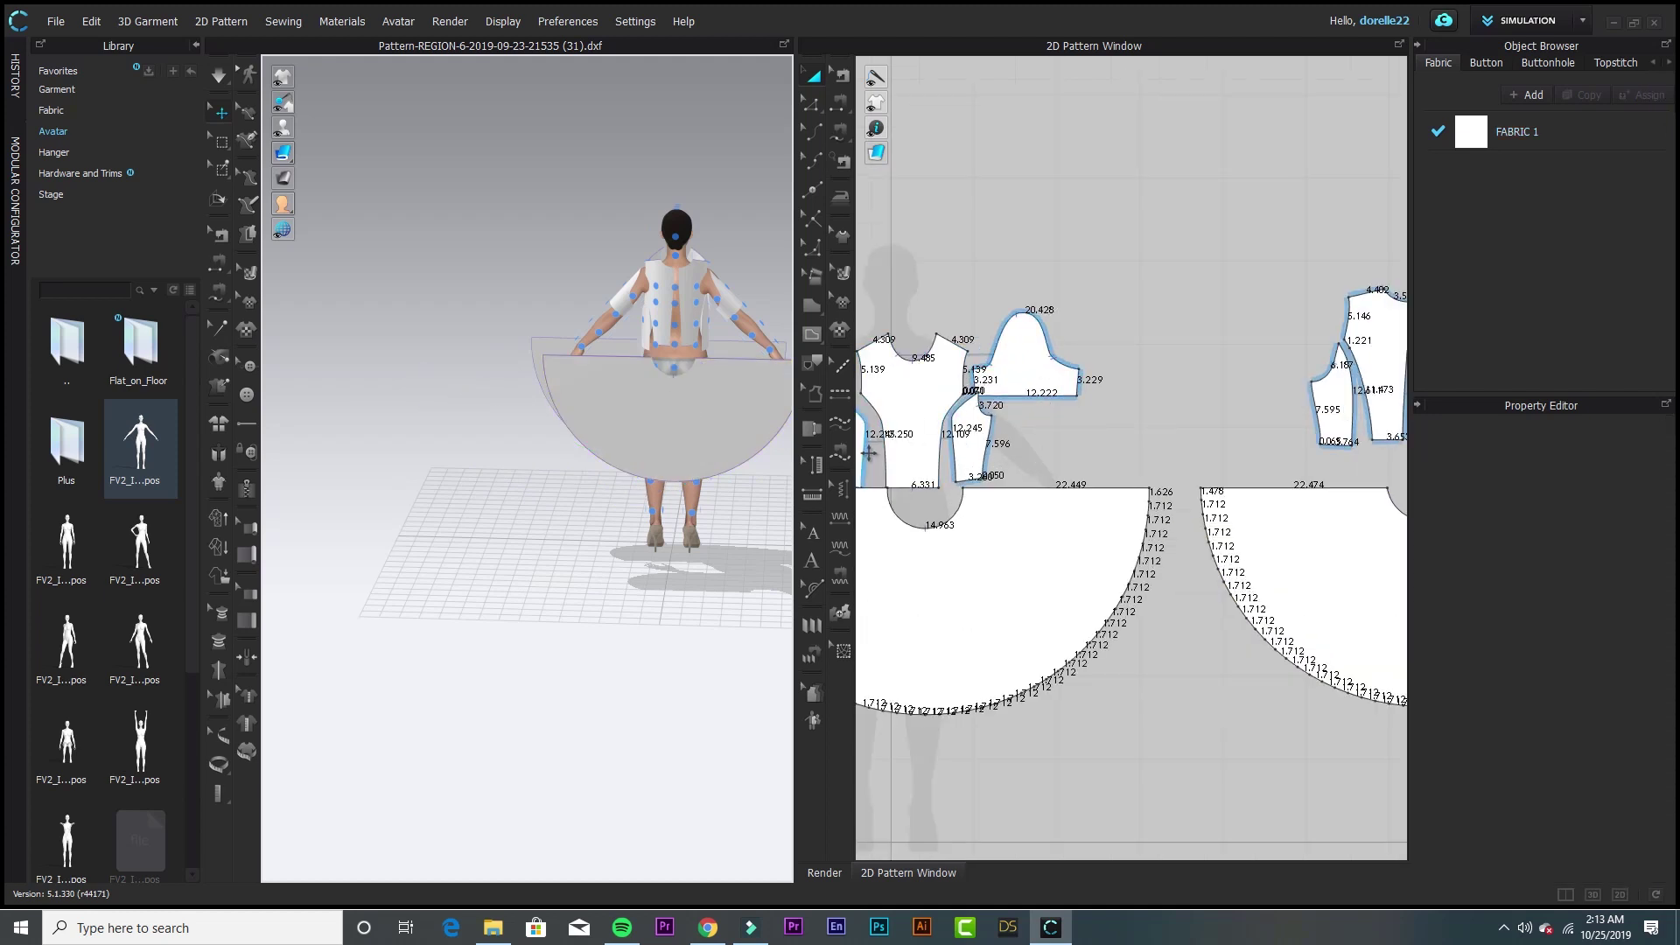
left_click_drag(796, 461, 595, 481)
scroll(854, 374, "up", 2)
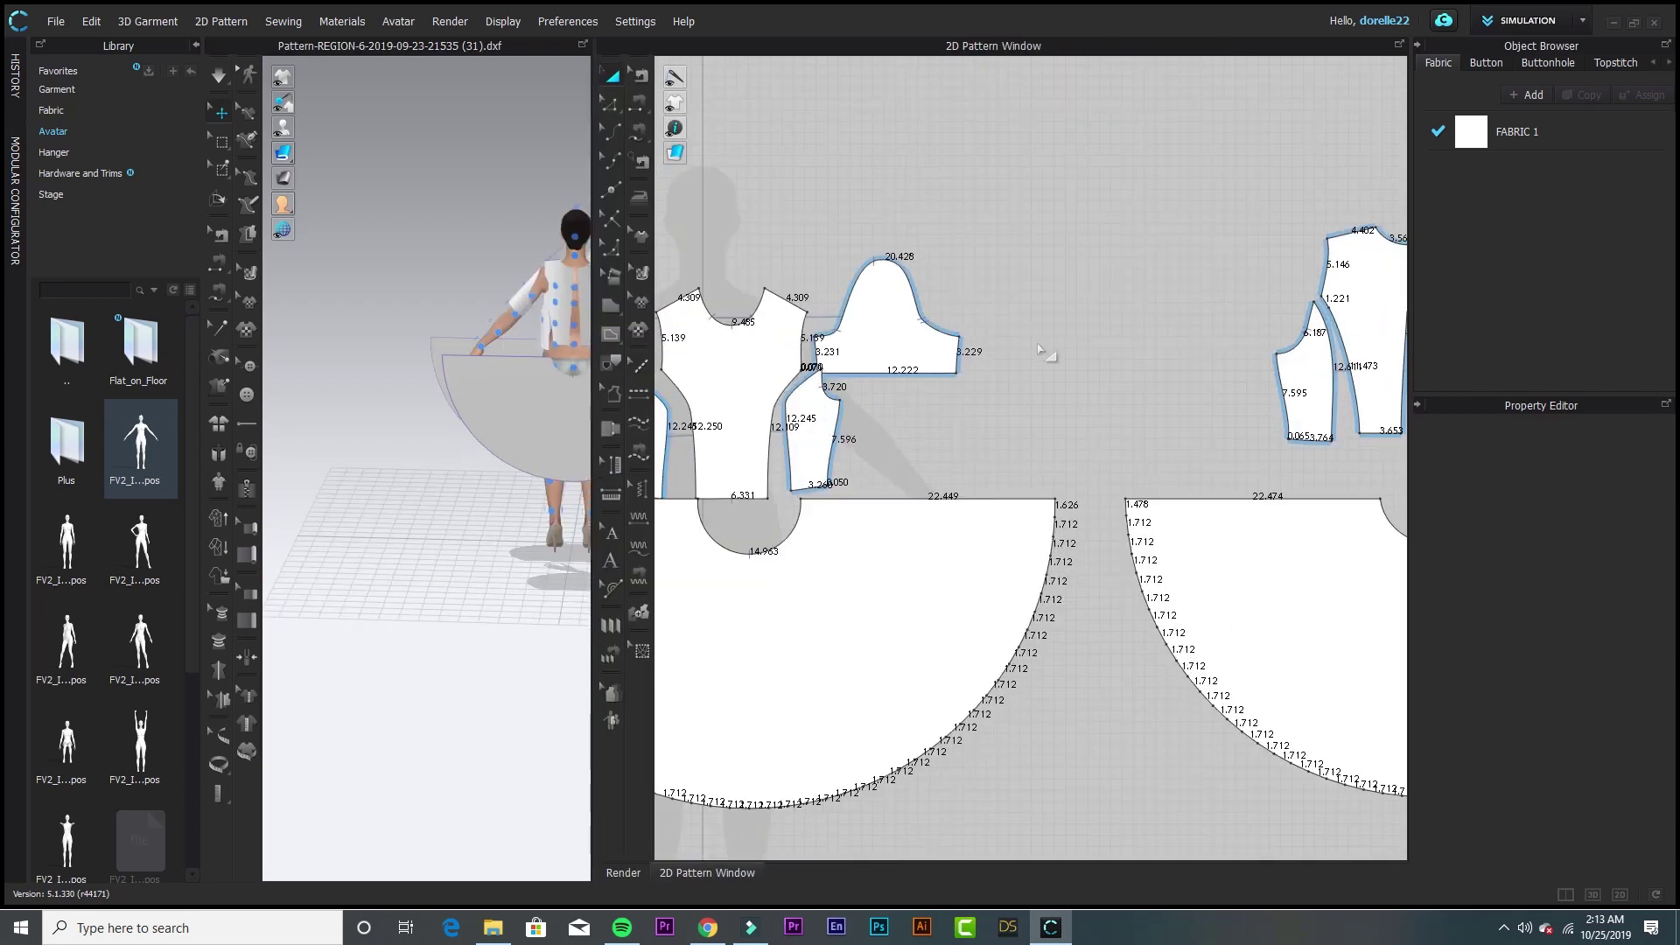
scroll(1041, 349, "down", 5)
scroll(1055, 350, "up", 3)
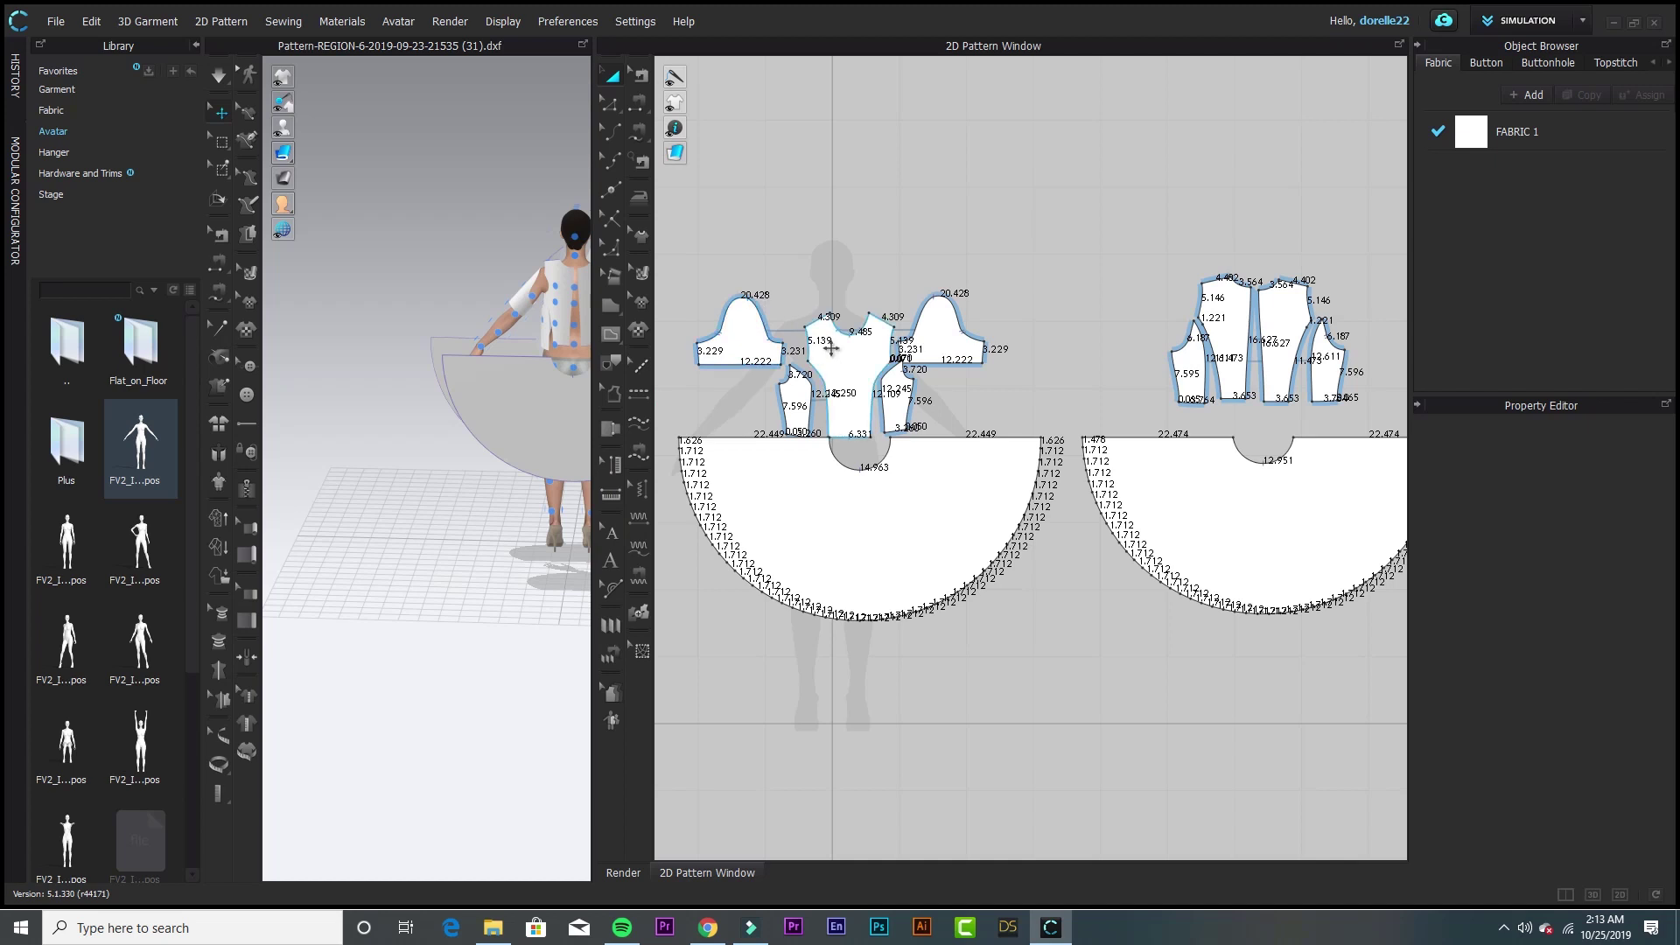
- Free-sew the front half of one sleeve cap to the armhole edges of the centre front and front side panel
left_click(642, 130)
scroll(795, 274, "up", 4)
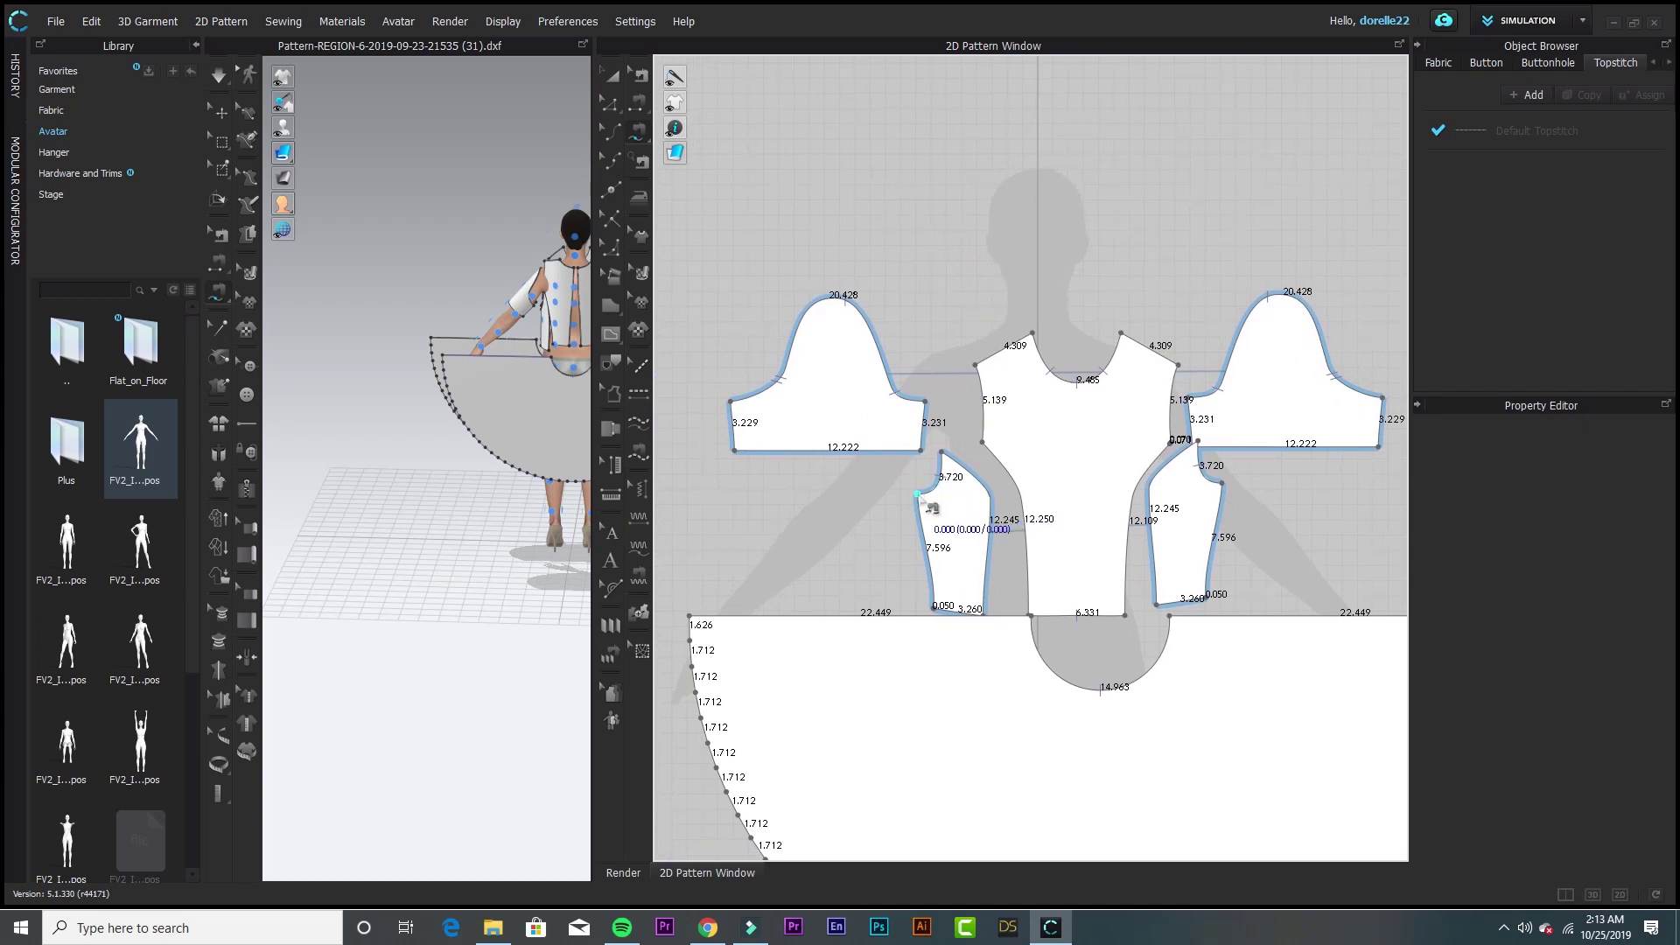
left_click(913, 402)
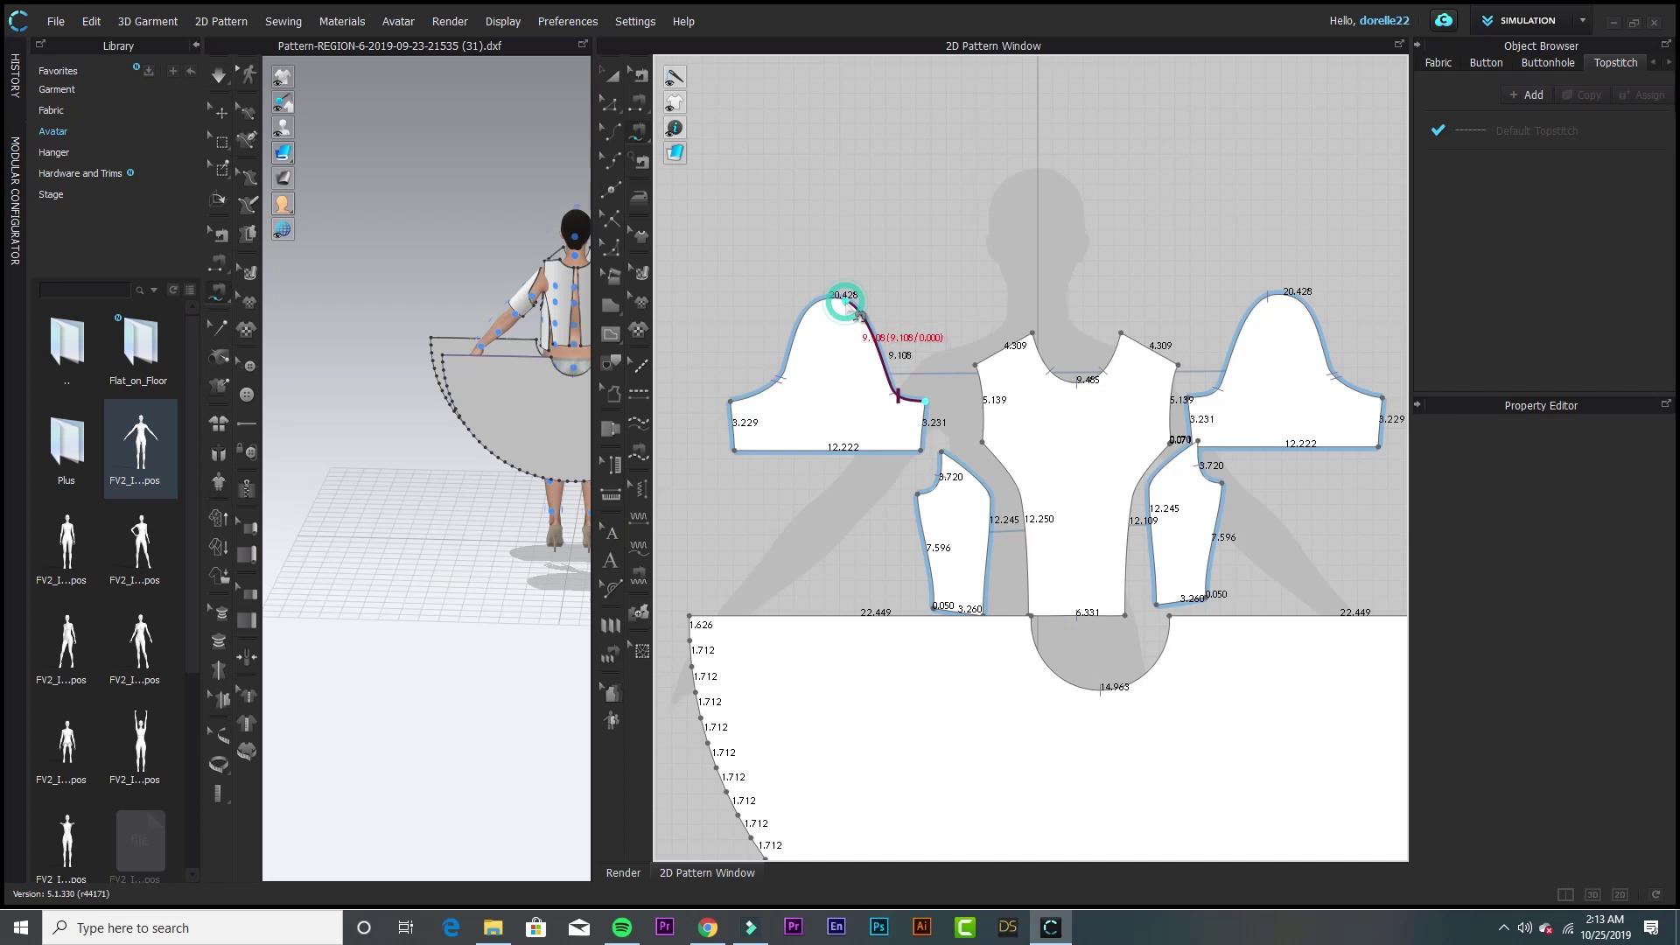
left_click(845, 300)
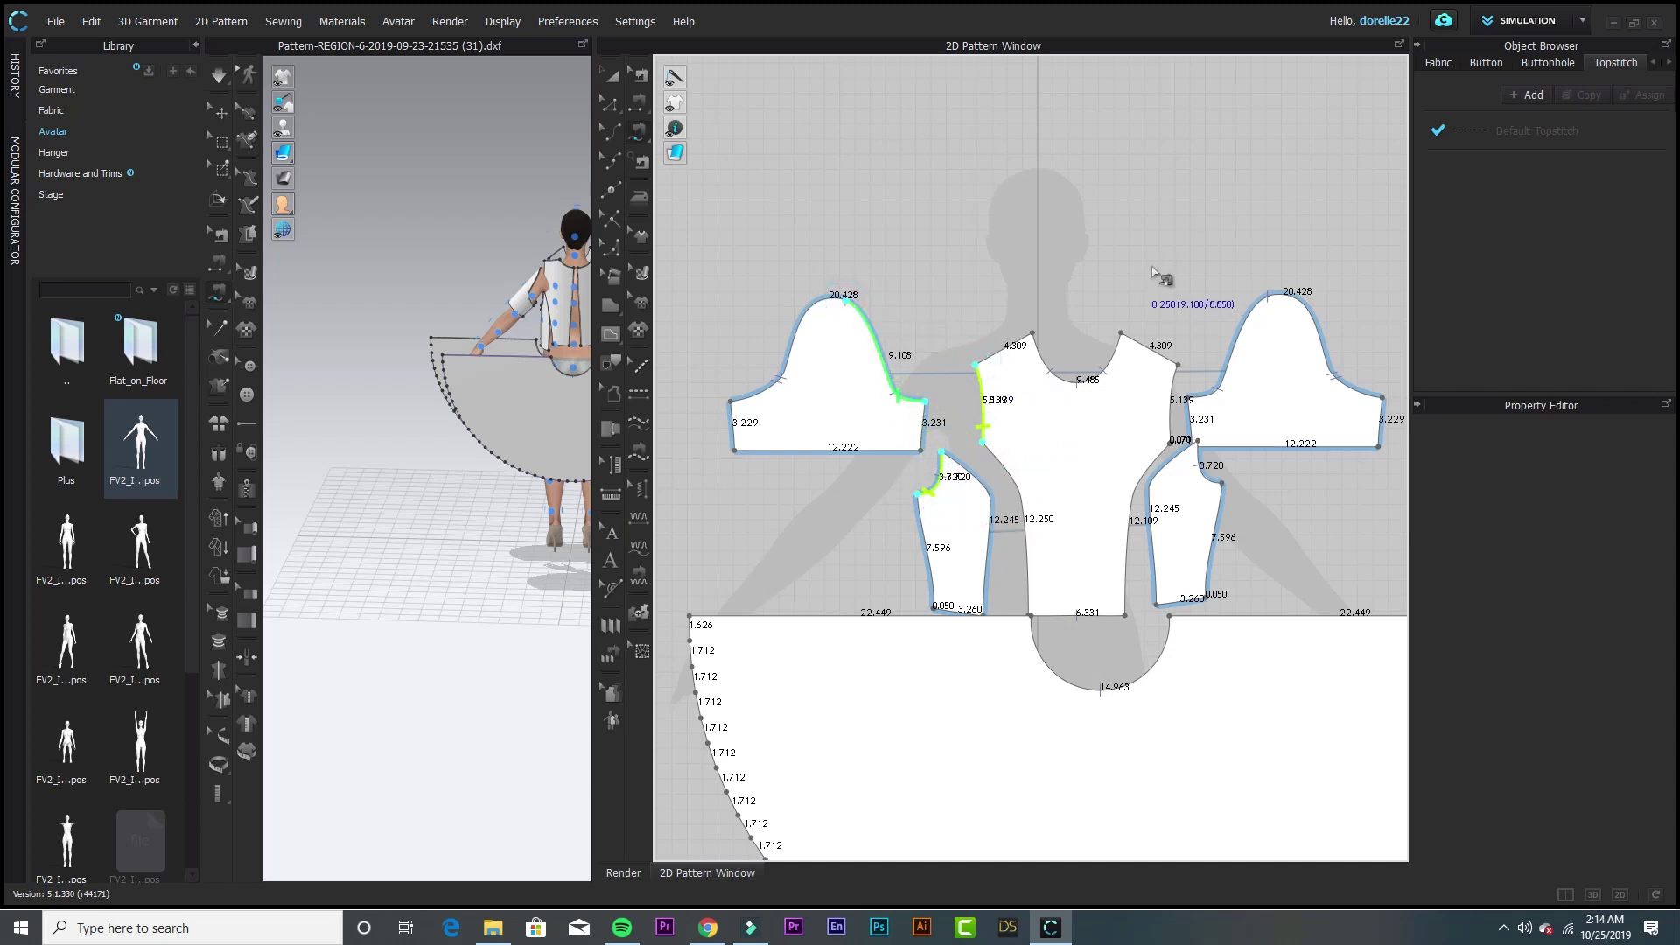
key("Return")
- Free-sew the opposite sleeve cap's front half to the matching armhole edges of the front bodice
left_click(1229, 365)
left_click(1267, 295)
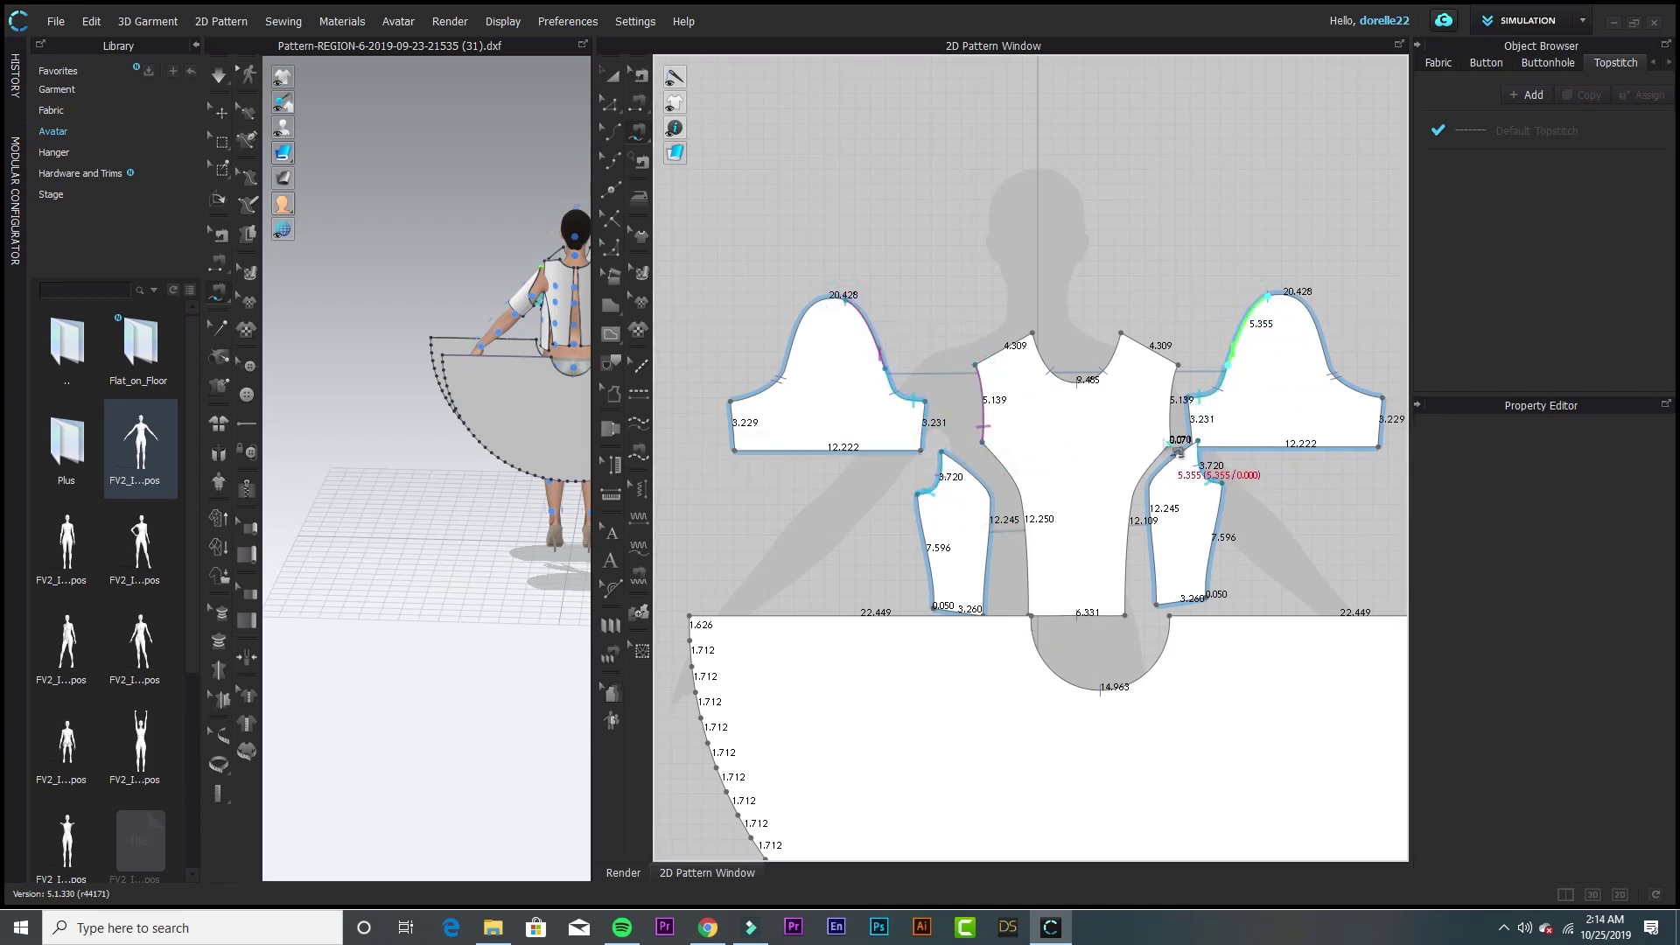
left_click(1169, 443)
left_click(1177, 364)
left_click(637, 75)
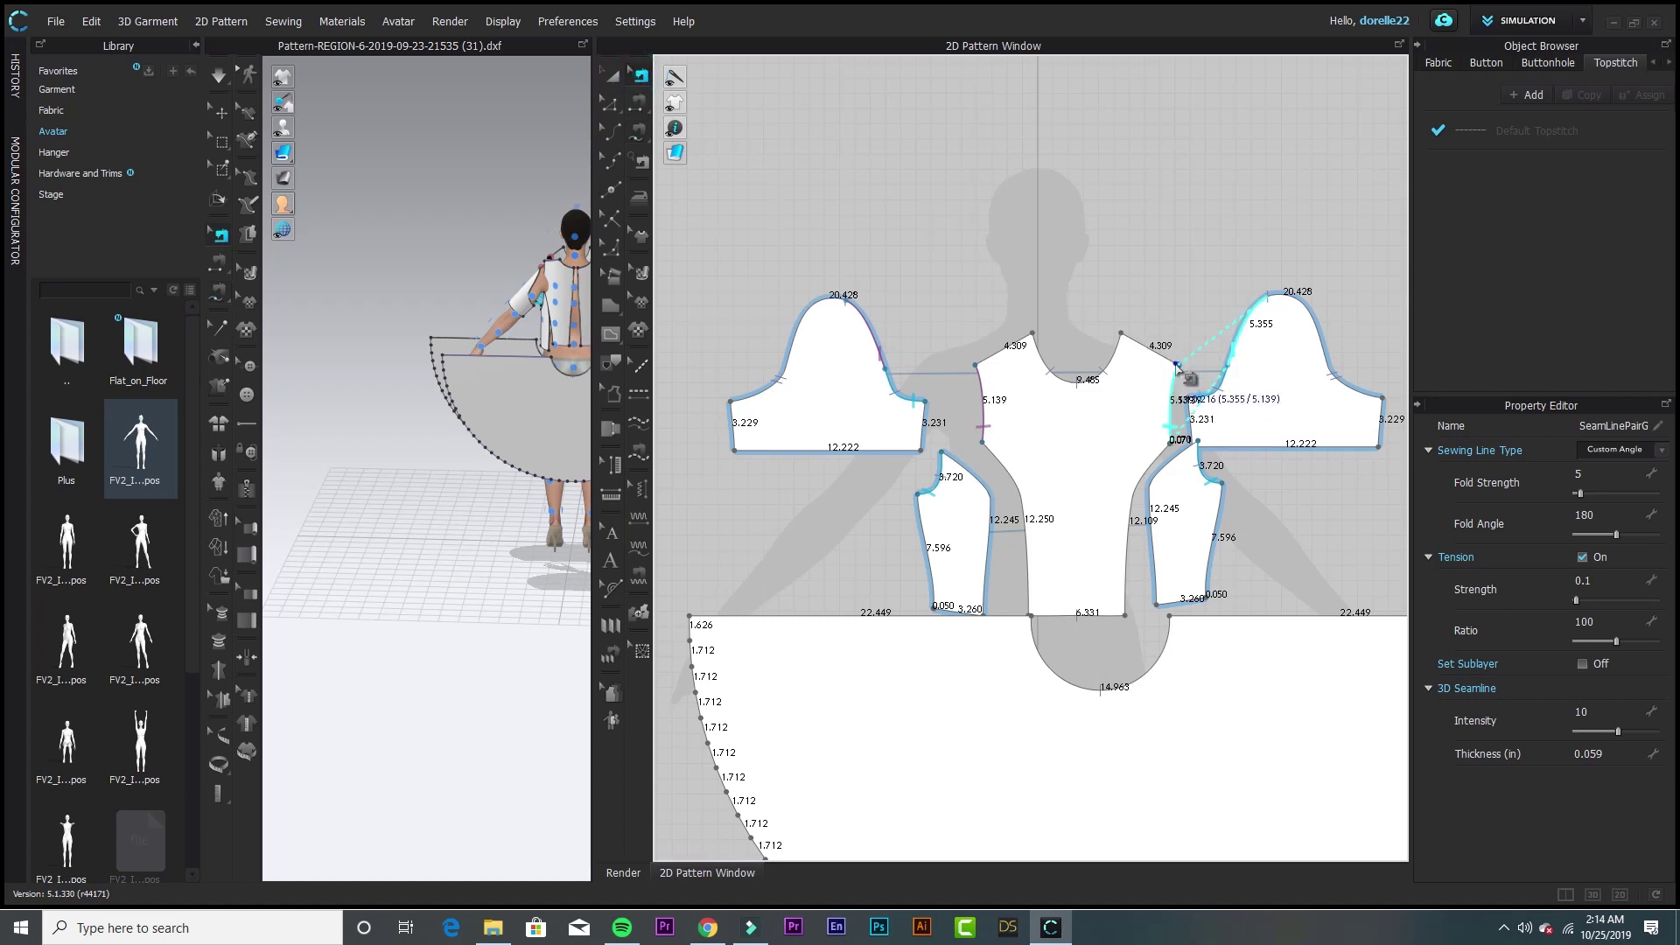
- Sew the curved edges of the front side panels to the matching edges of the centre front bodice
left_click(639, 133)
left_click(941, 451)
left_click(983, 615)
left_click(982, 442)
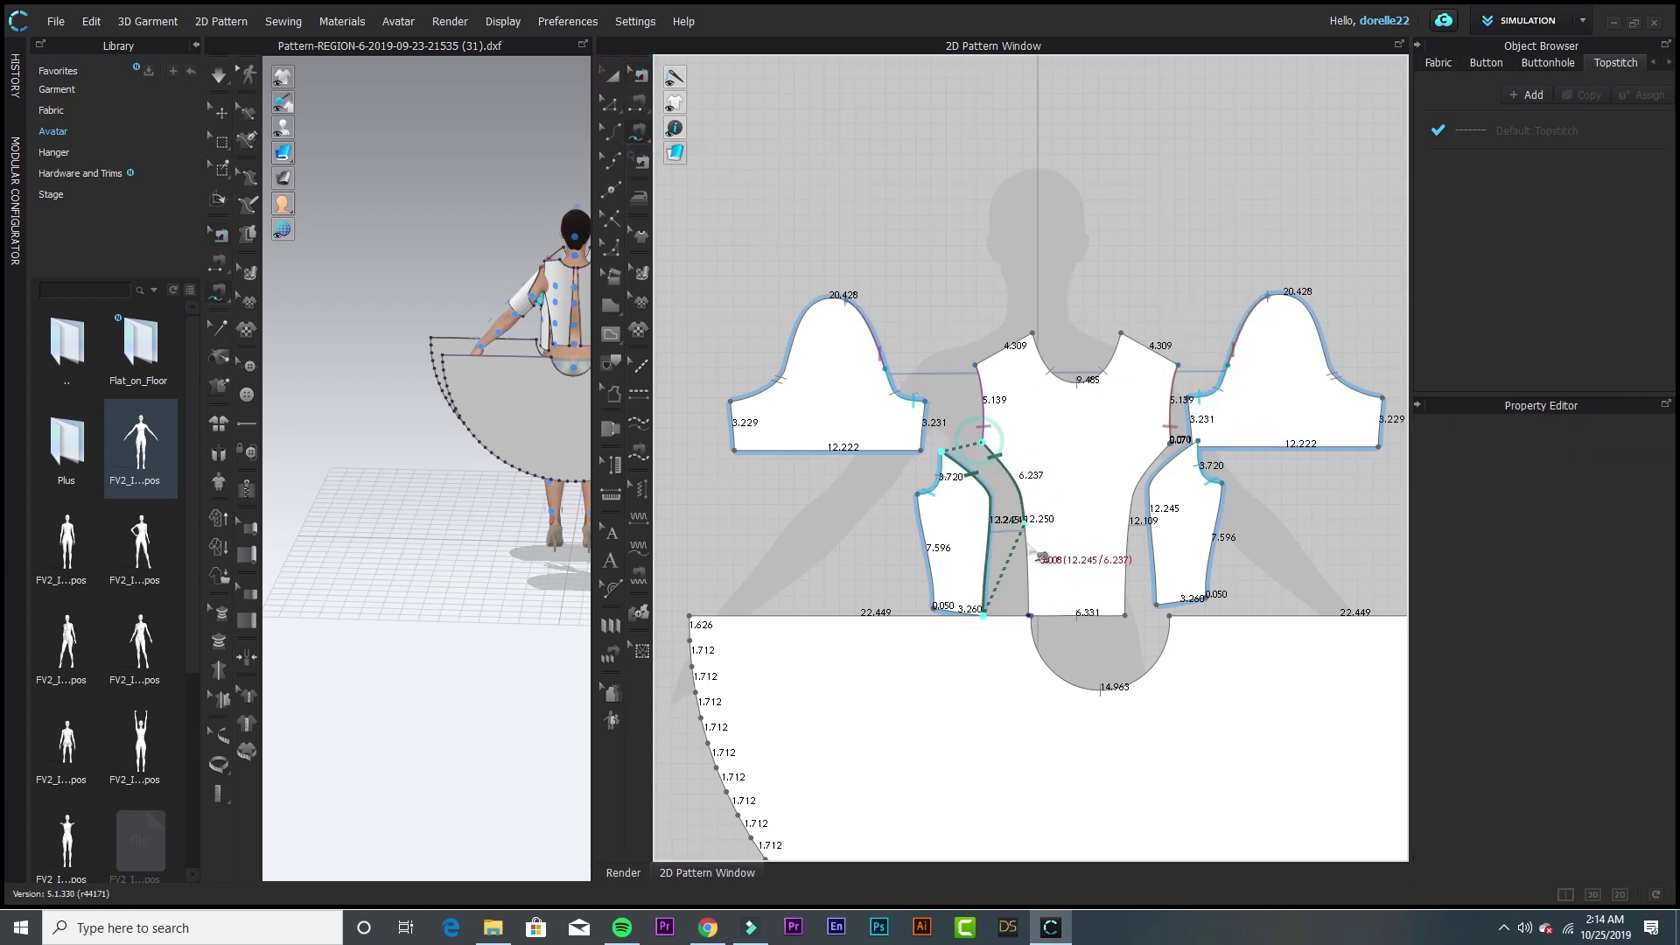
left_click(1028, 615)
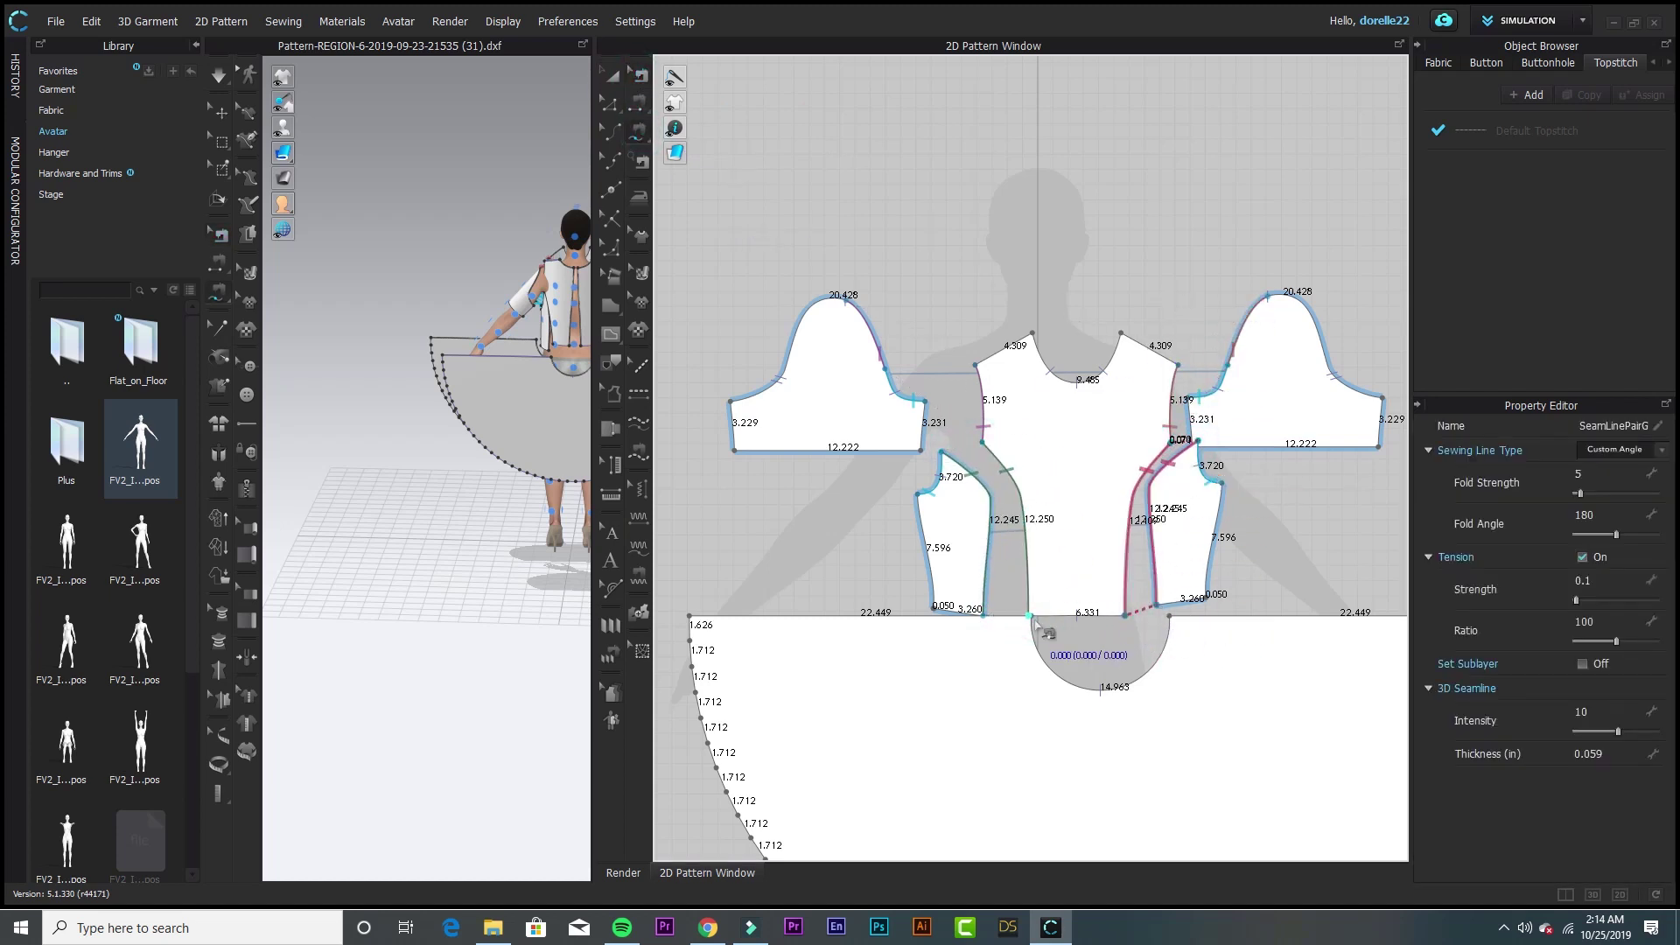
- Shift the front half-circle skirt slightly away from the bodice pieces so its waist edge is clear for sewing
scroll(1036, 623, "up", 3)
key("a")
left_click(993, 740)
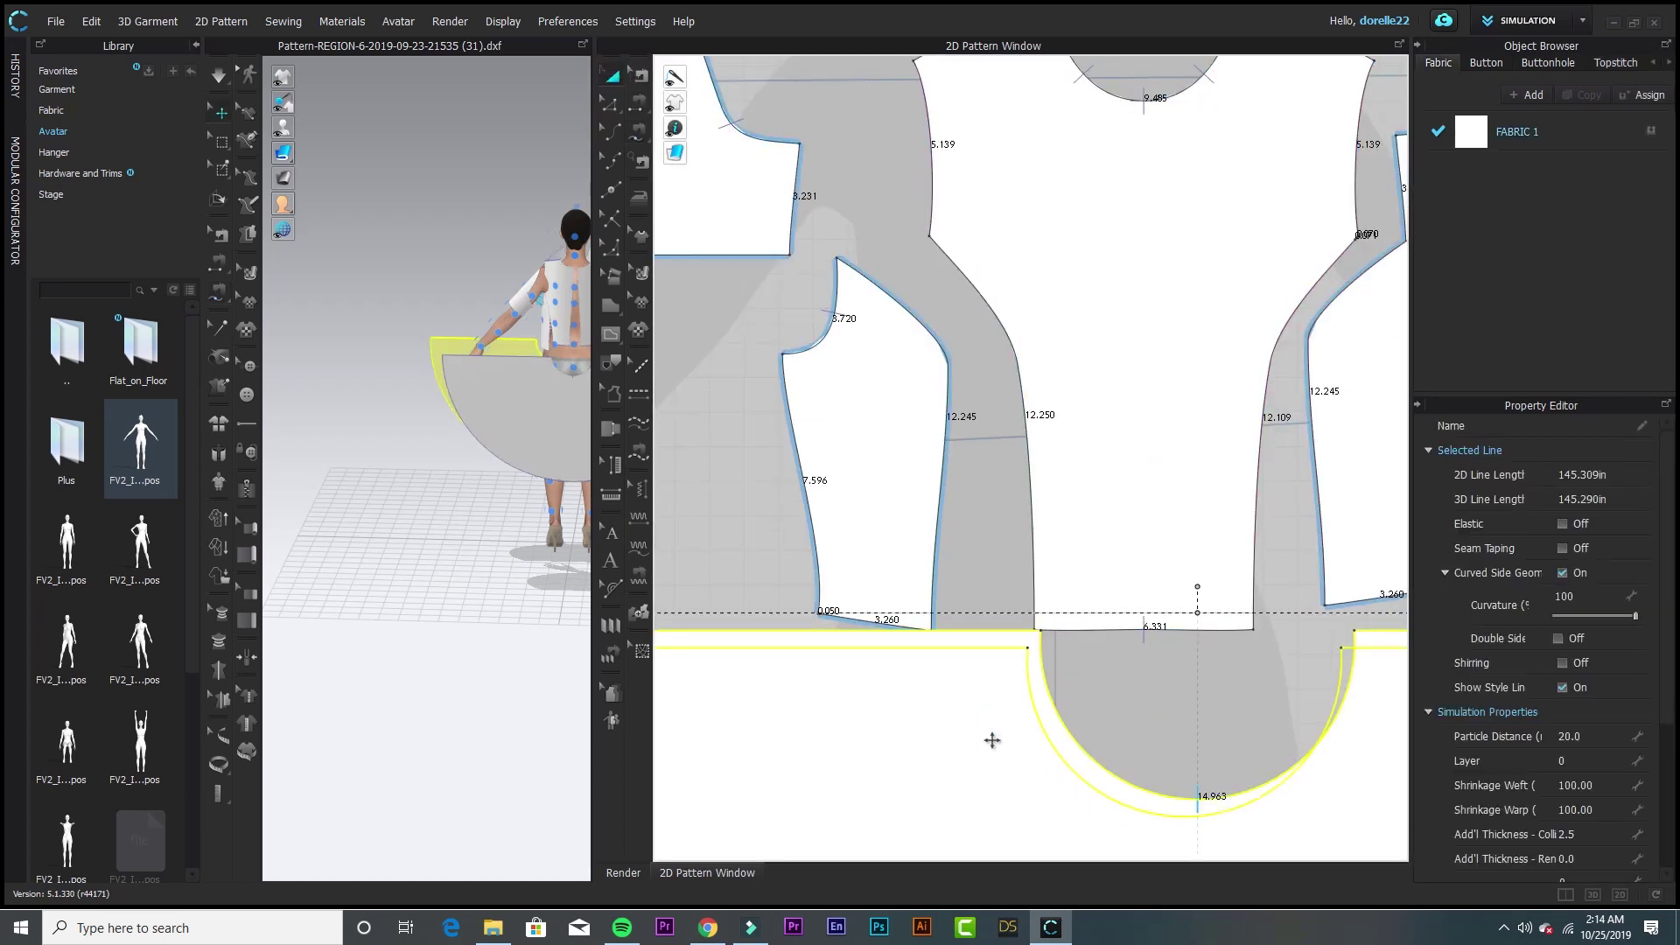
left_click_drag(992, 740, 989, 737)
- Sew the front skirt's curved waist edge to the lower edges of both front side panels and the centre front
left_click(638, 133)
left_click(1026, 647)
left_click(1337, 646)
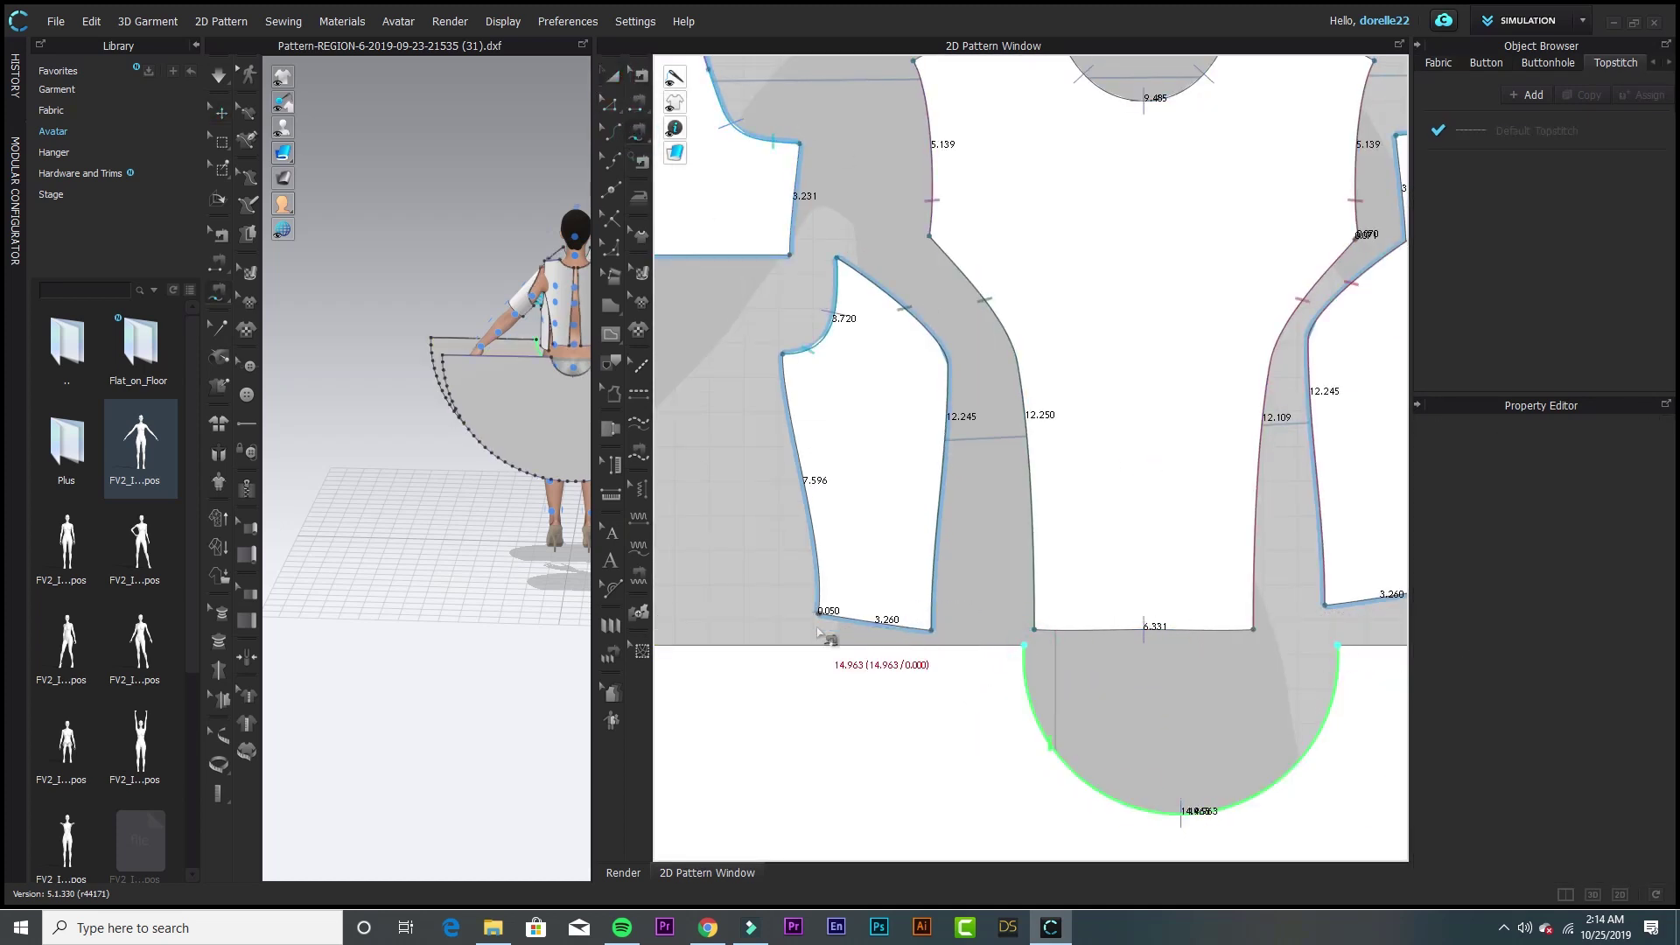
left_click(818, 615, "shift")
left_click(931, 630, "shift")
left_click(1034, 629, "shift")
left_click(1253, 629, "shift")
left_click(1324, 604, "shift")
scroll(1337, 585, "up", 1)
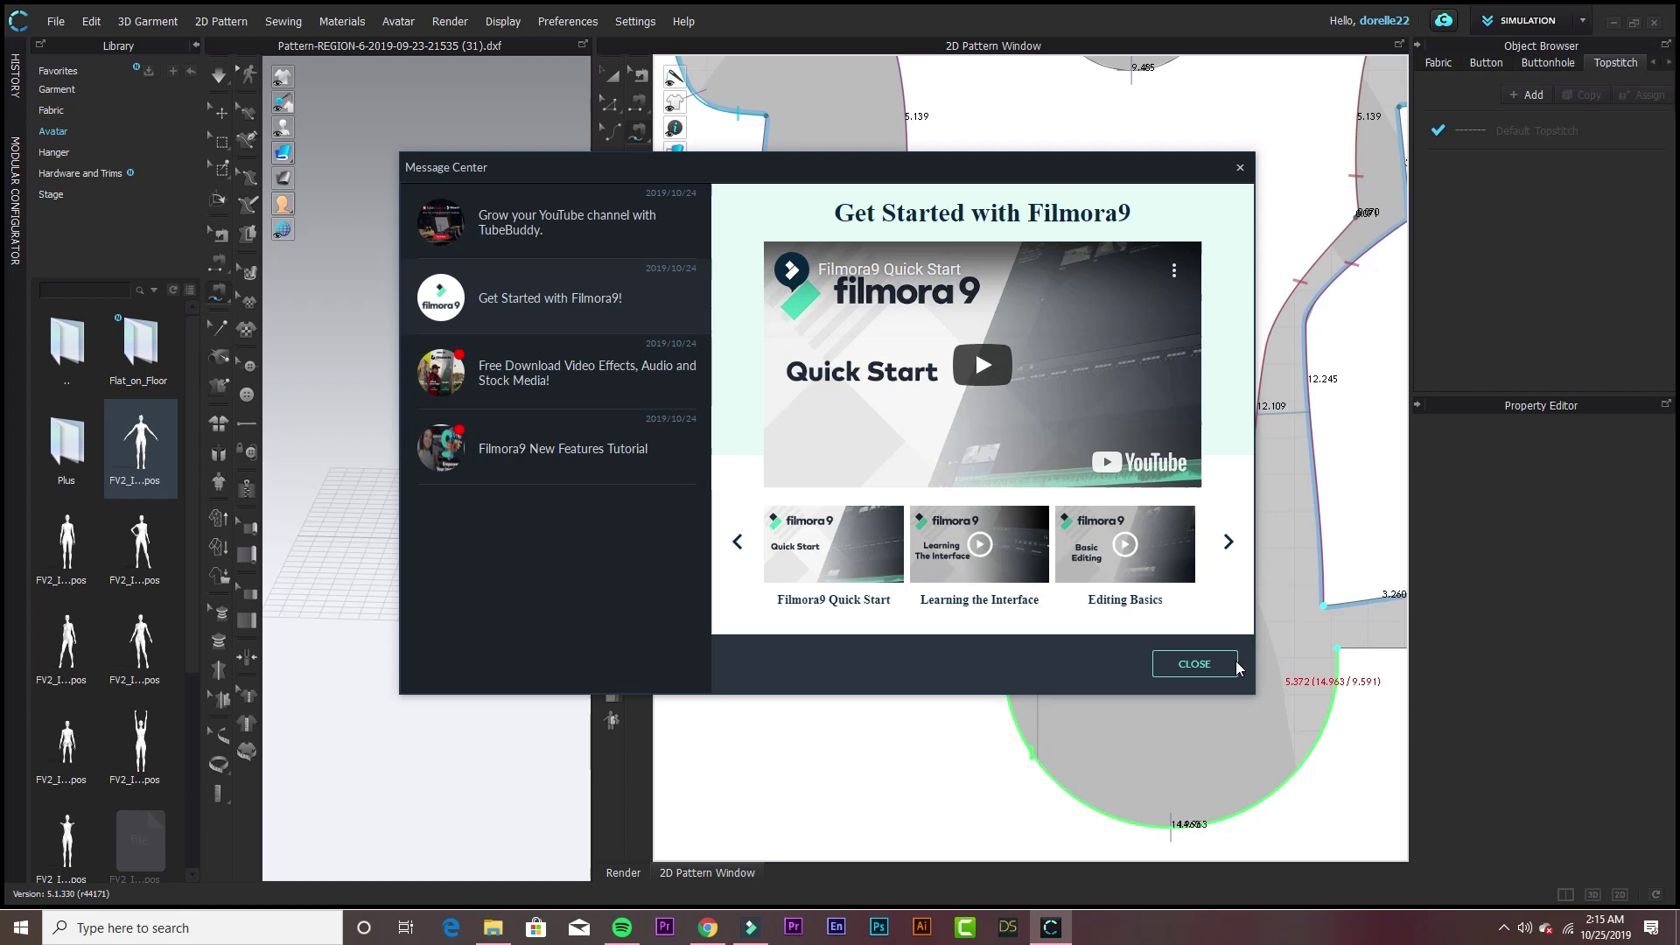
left_click(1227, 667)
scroll(1339, 613, "down", 3)
left_click(1394, 598, "shift")
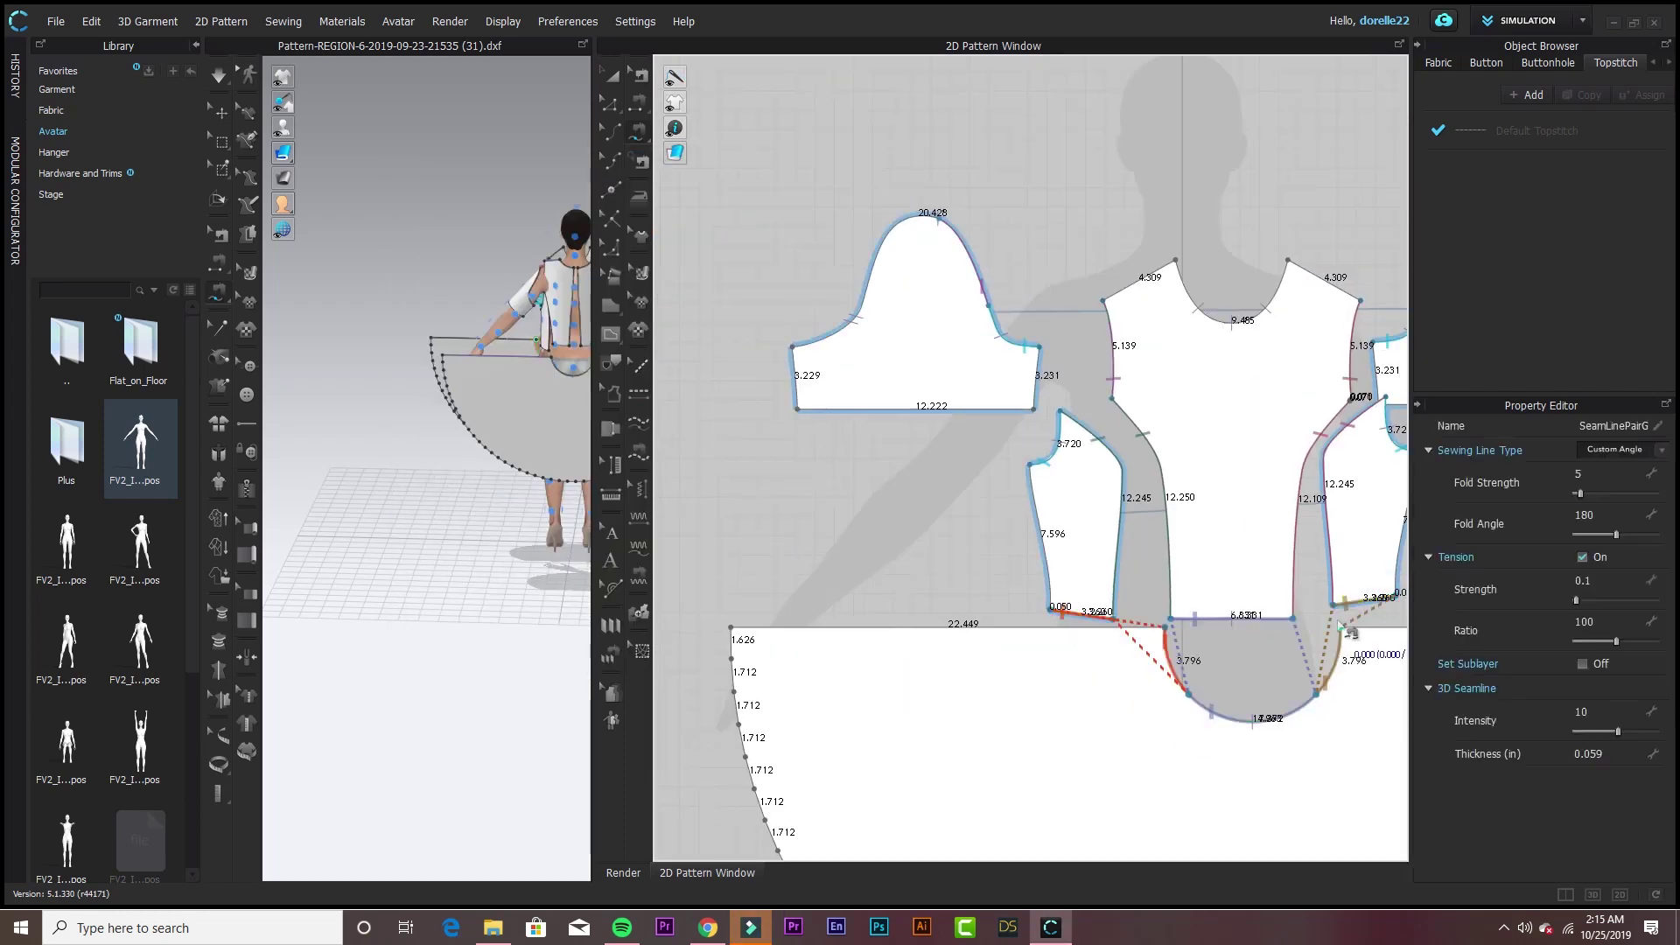
- Sew the front bodice's shoulder edges to the shoulder edges of the two centre back panels
scroll(1242, 604, "down", 3)
middle_click_drag(1243, 604, 901, 639)
left_click(638, 103)
left_click(940, 464)
middle_click_drag(1263, 450, 1038, 450)
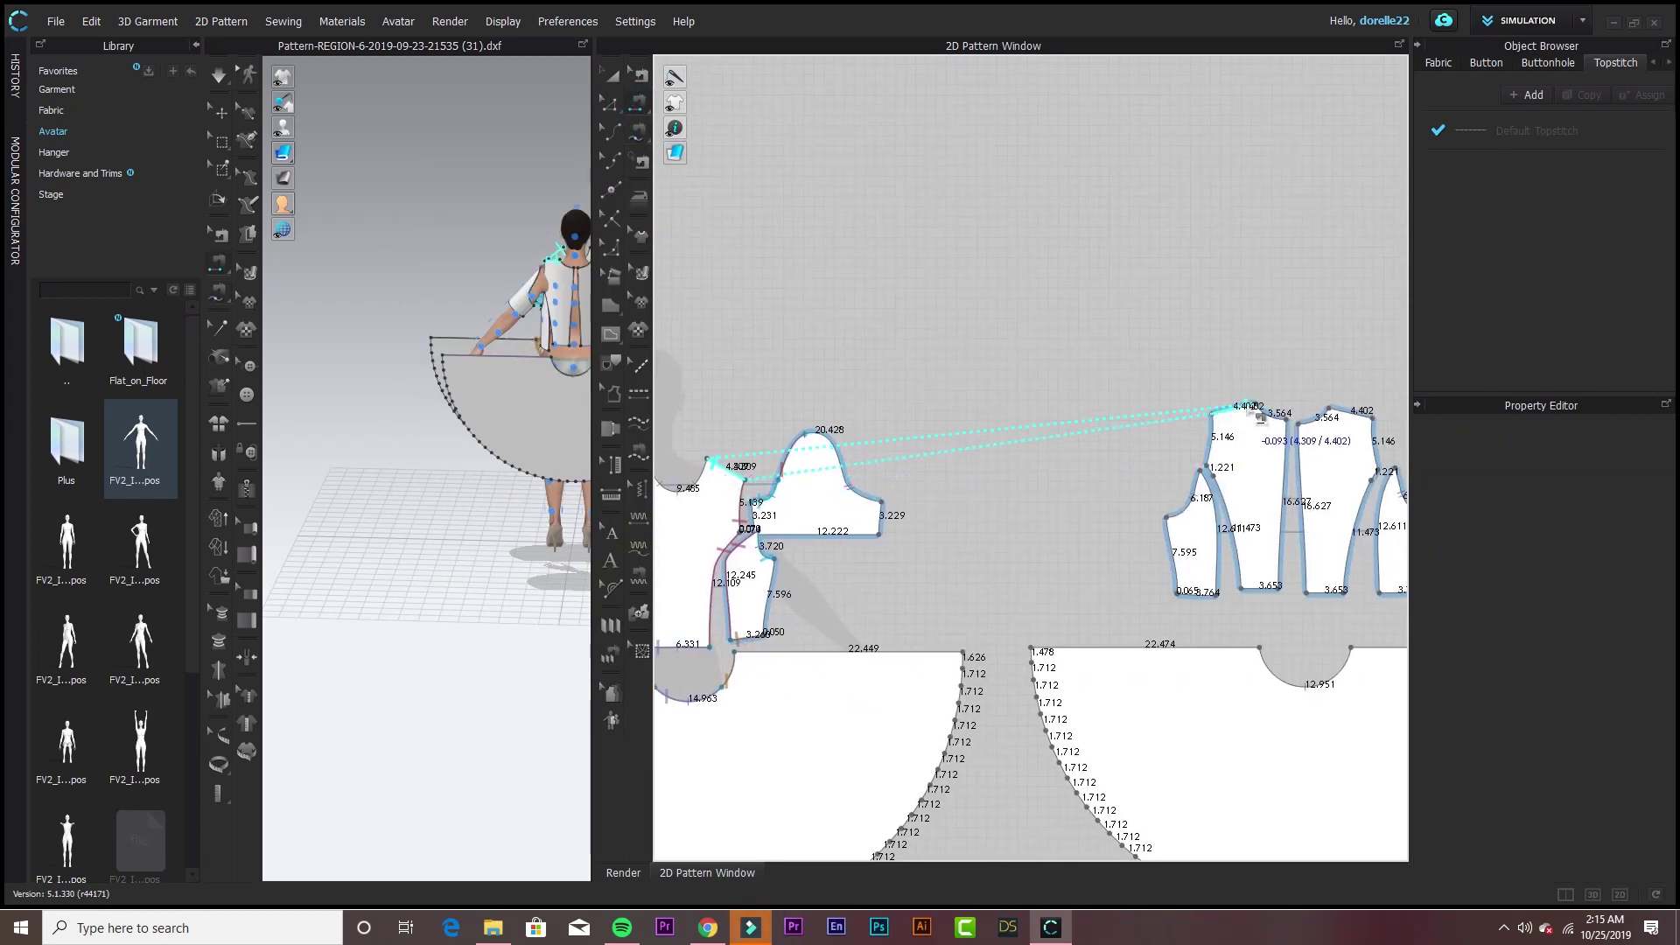
left_click(1258, 418)
scroll(1138, 407, "down", 3)
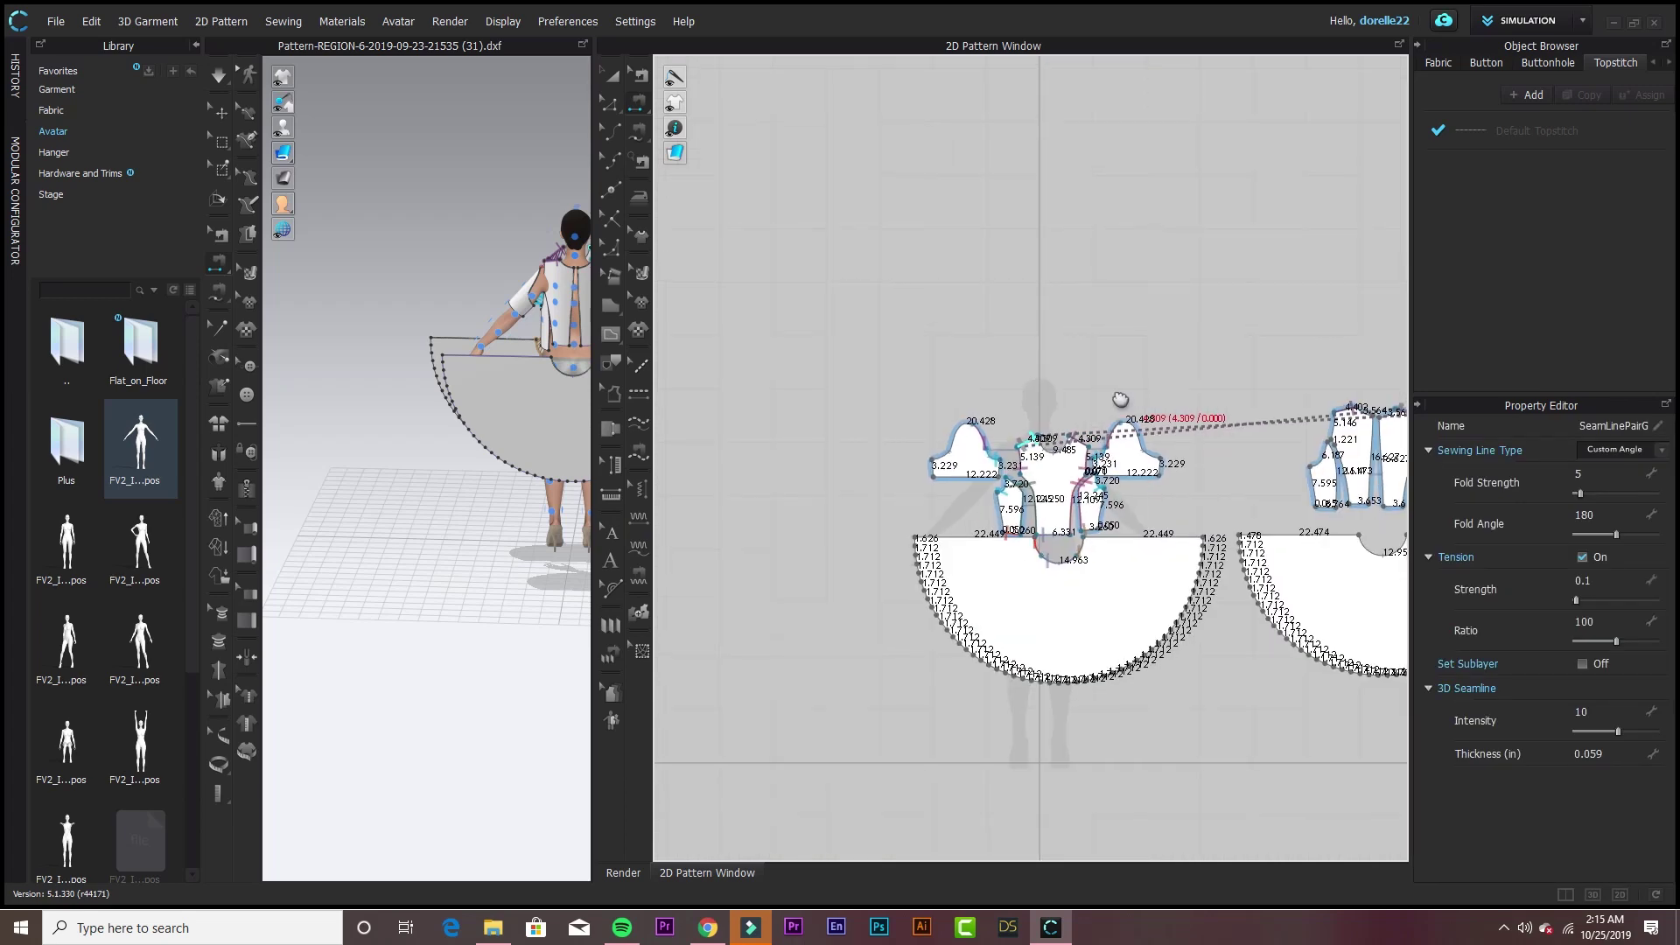
middle_click_drag(1120, 399, 907, 425)
- Sew the centre back seam and join the back side panels to the centre back panels along their curved edges
left_click(1158, 499)
left_click(1168, 499)
scroll(1130, 495, "up", 4)
left_click(1126, 505)
left_click(1105, 479)
key("b")
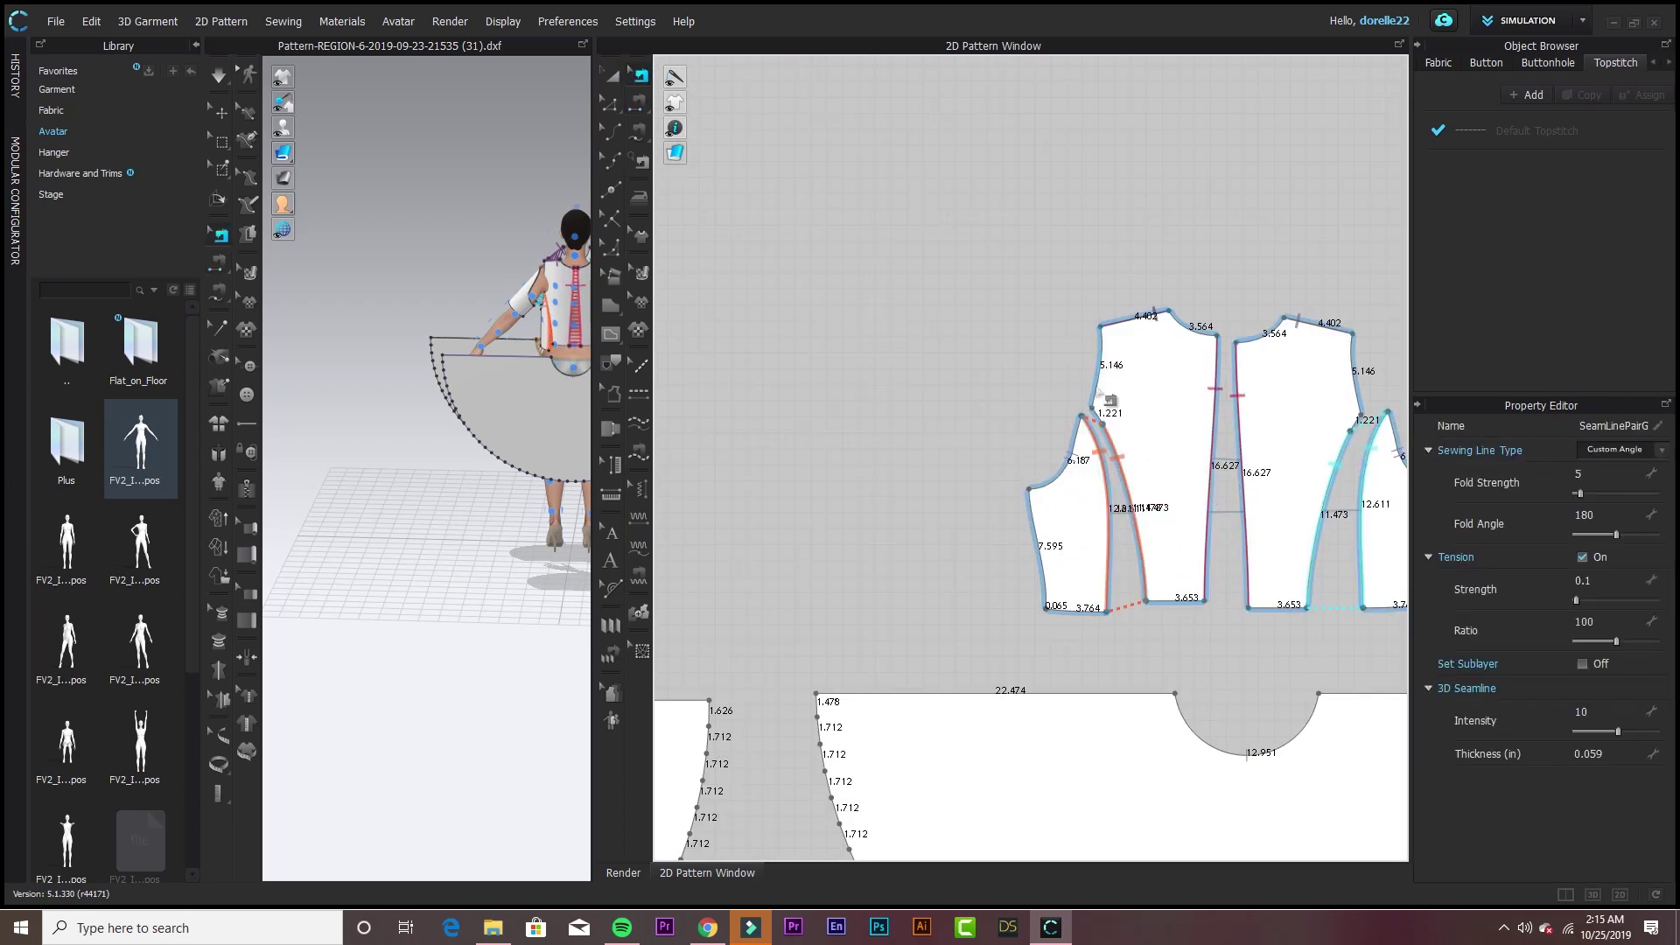
- Sew the back skirt's curved waist edge to the lower edges of the four back bodice panels
scroll(1285, 734, "down", 2)
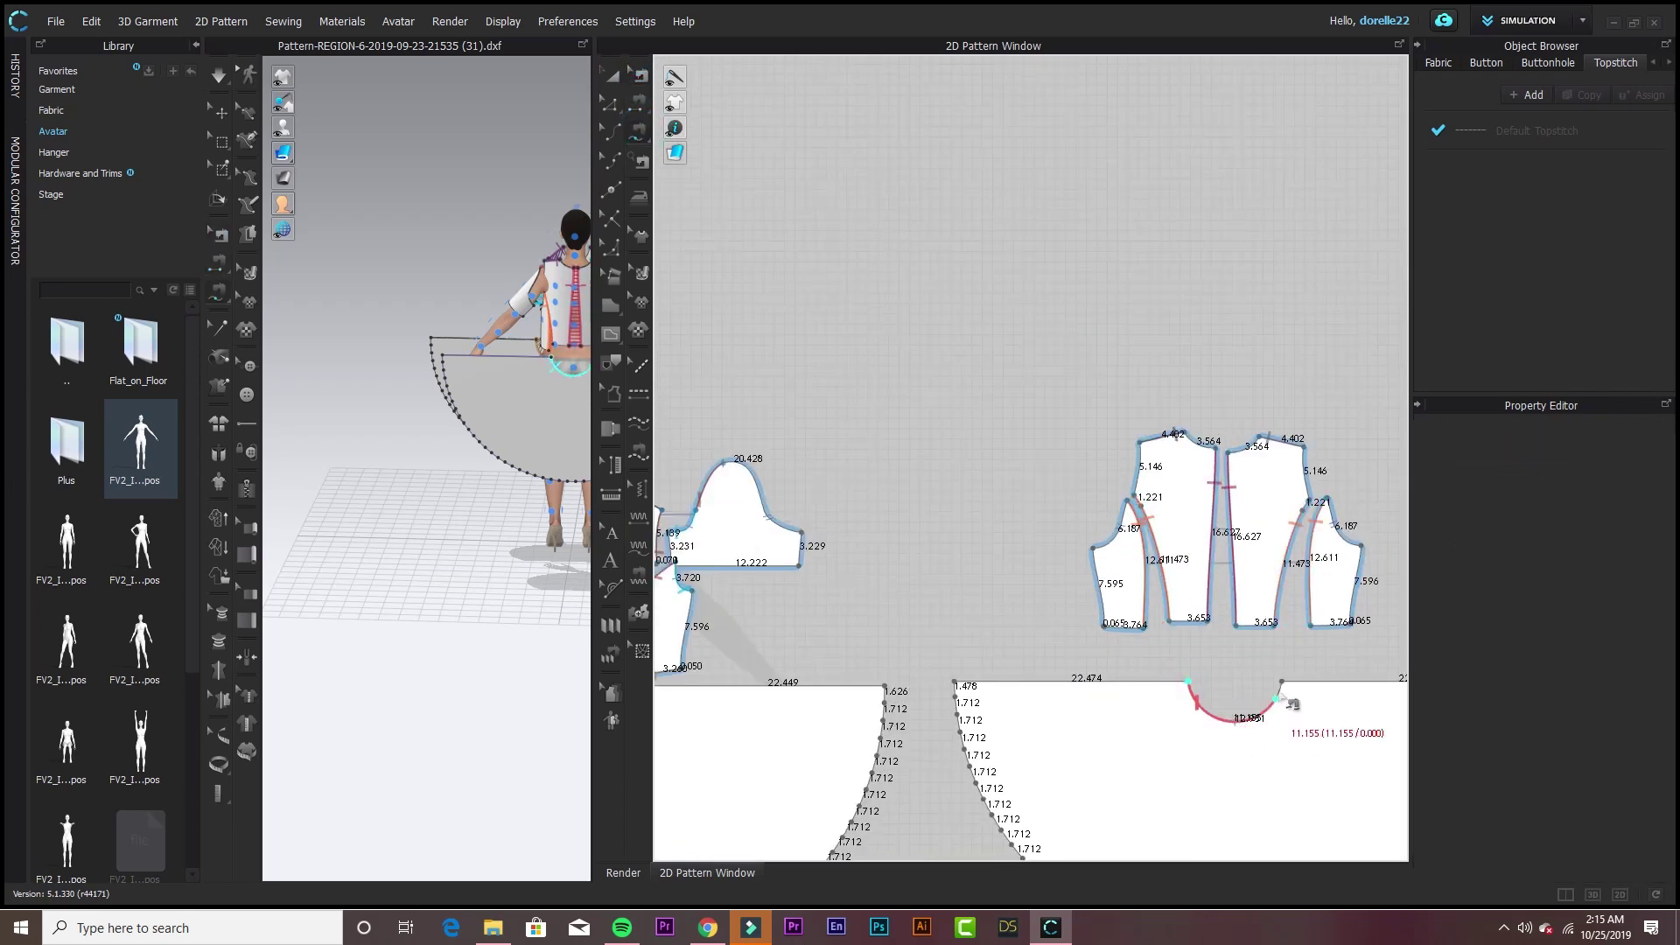
left_click(1281, 681)
left_click(1103, 627, "shift")
left_click(1144, 628, "shift")
left_click(1168, 621, "shift")
left_click(1209, 622, "shift")
left_click(1235, 624, "shift")
left_click(1275, 625, "shift")
left_click(1309, 625, "shift")
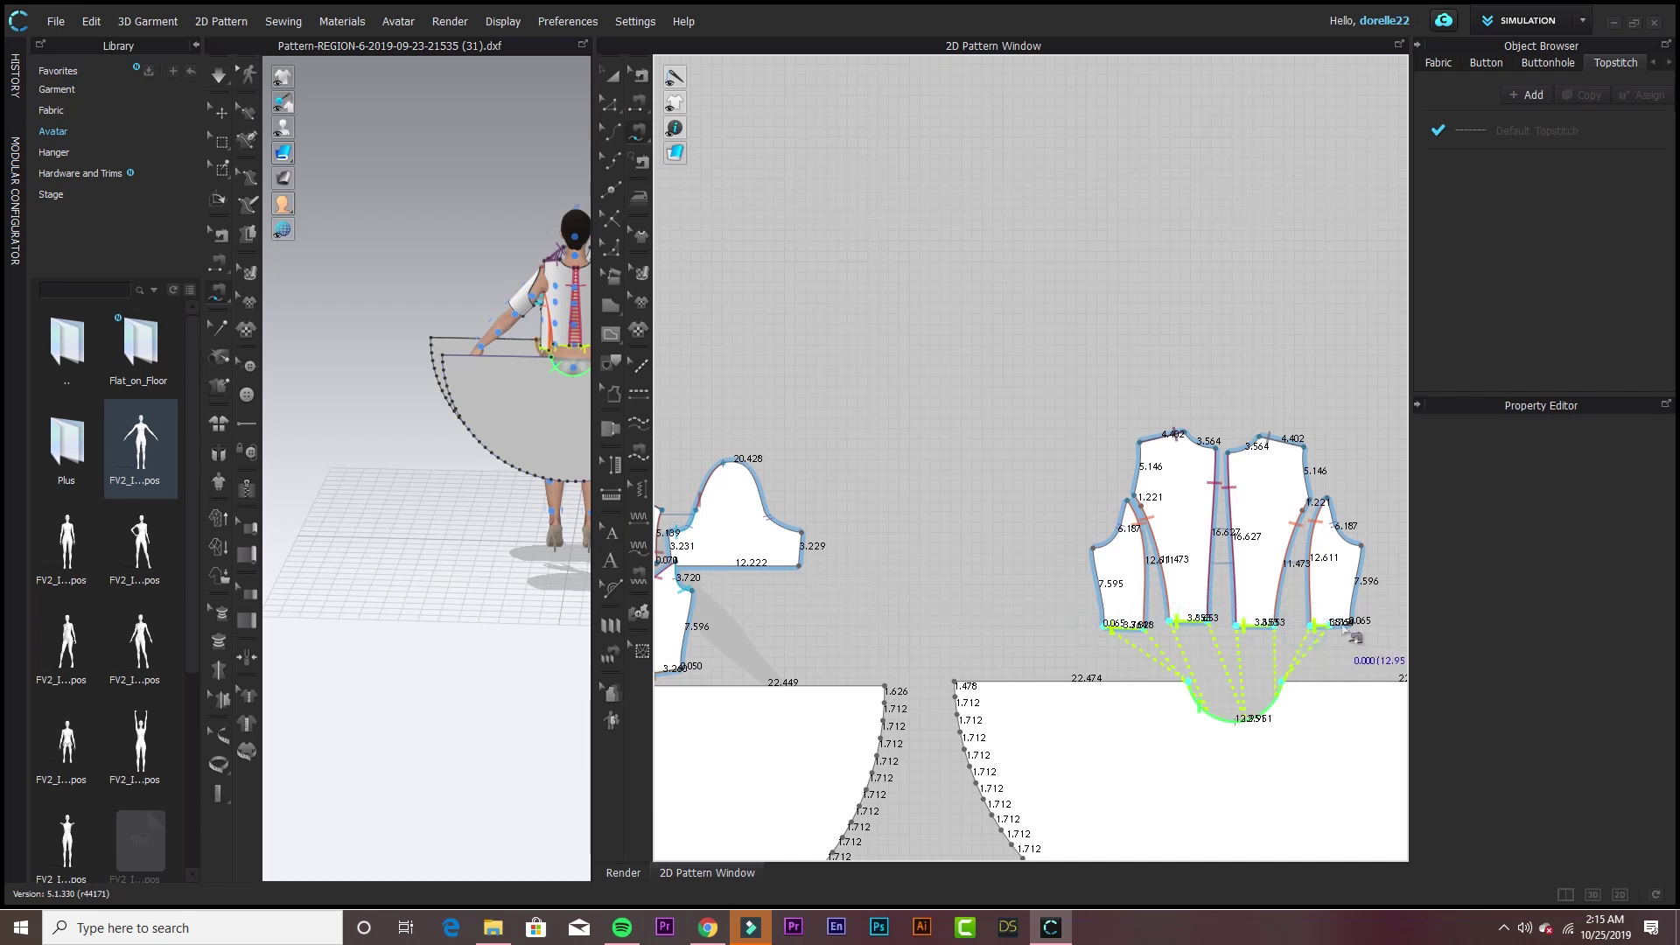
key("Return")
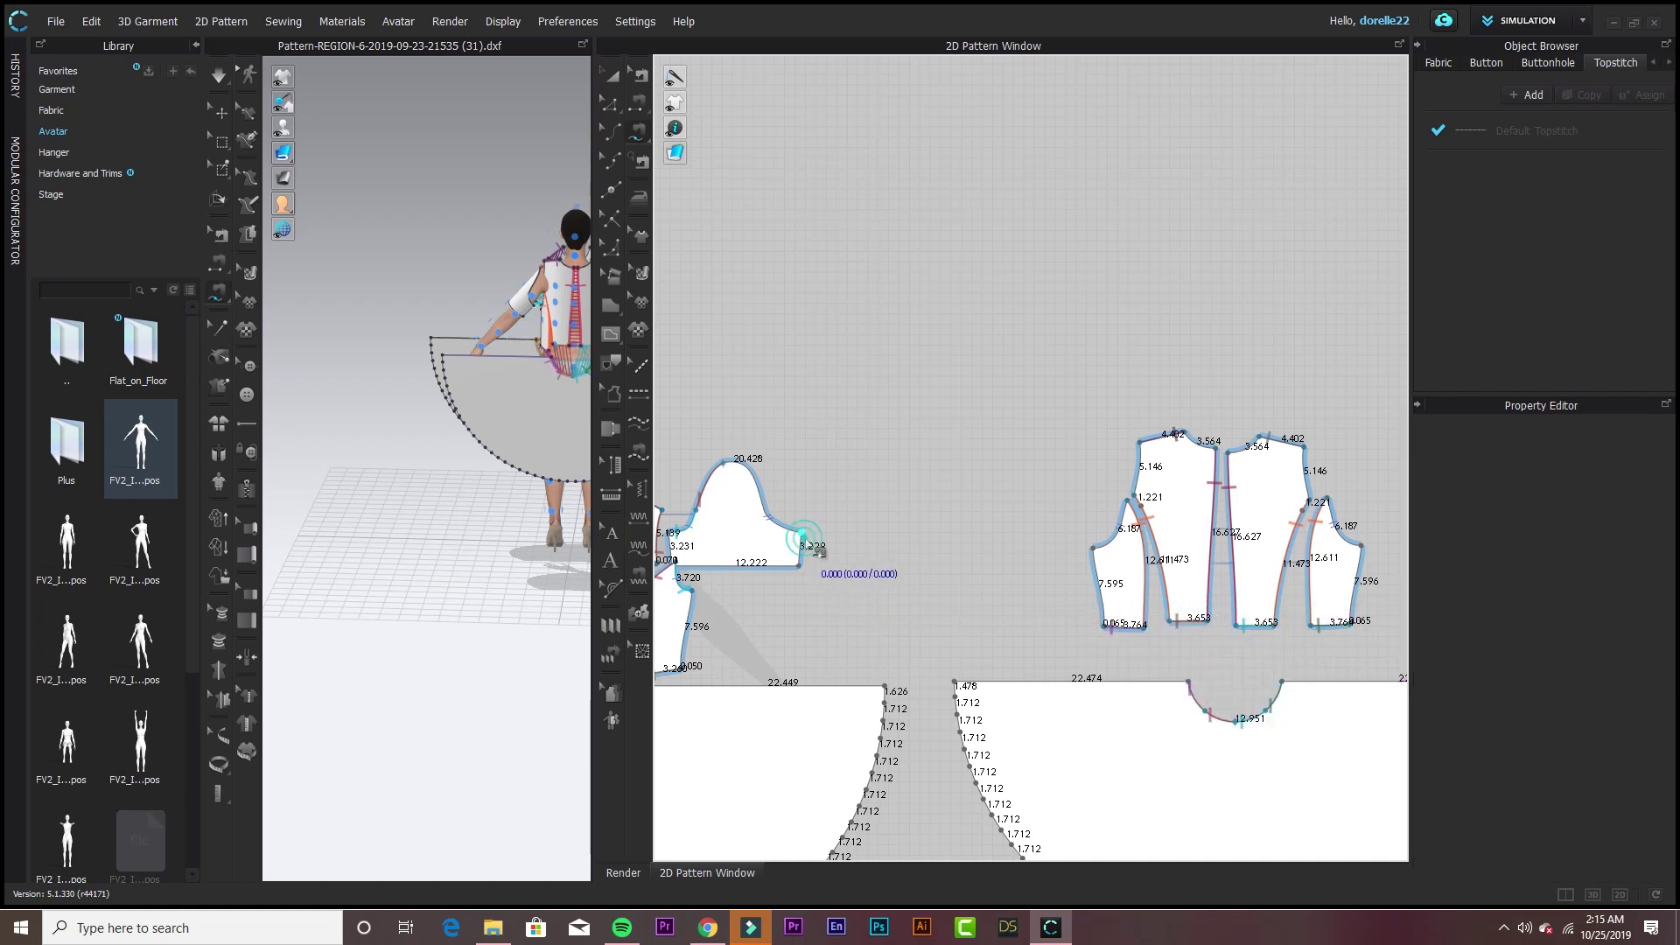
- Sew the back half of the sleeve cap to the armhole edges of the back side and centre back panels
left_click(731, 470)
left_click(1094, 547, "shift")
left_click(1127, 501, "shift")
left_click(1134, 495, "shift")
left_click(1139, 443, "shift")
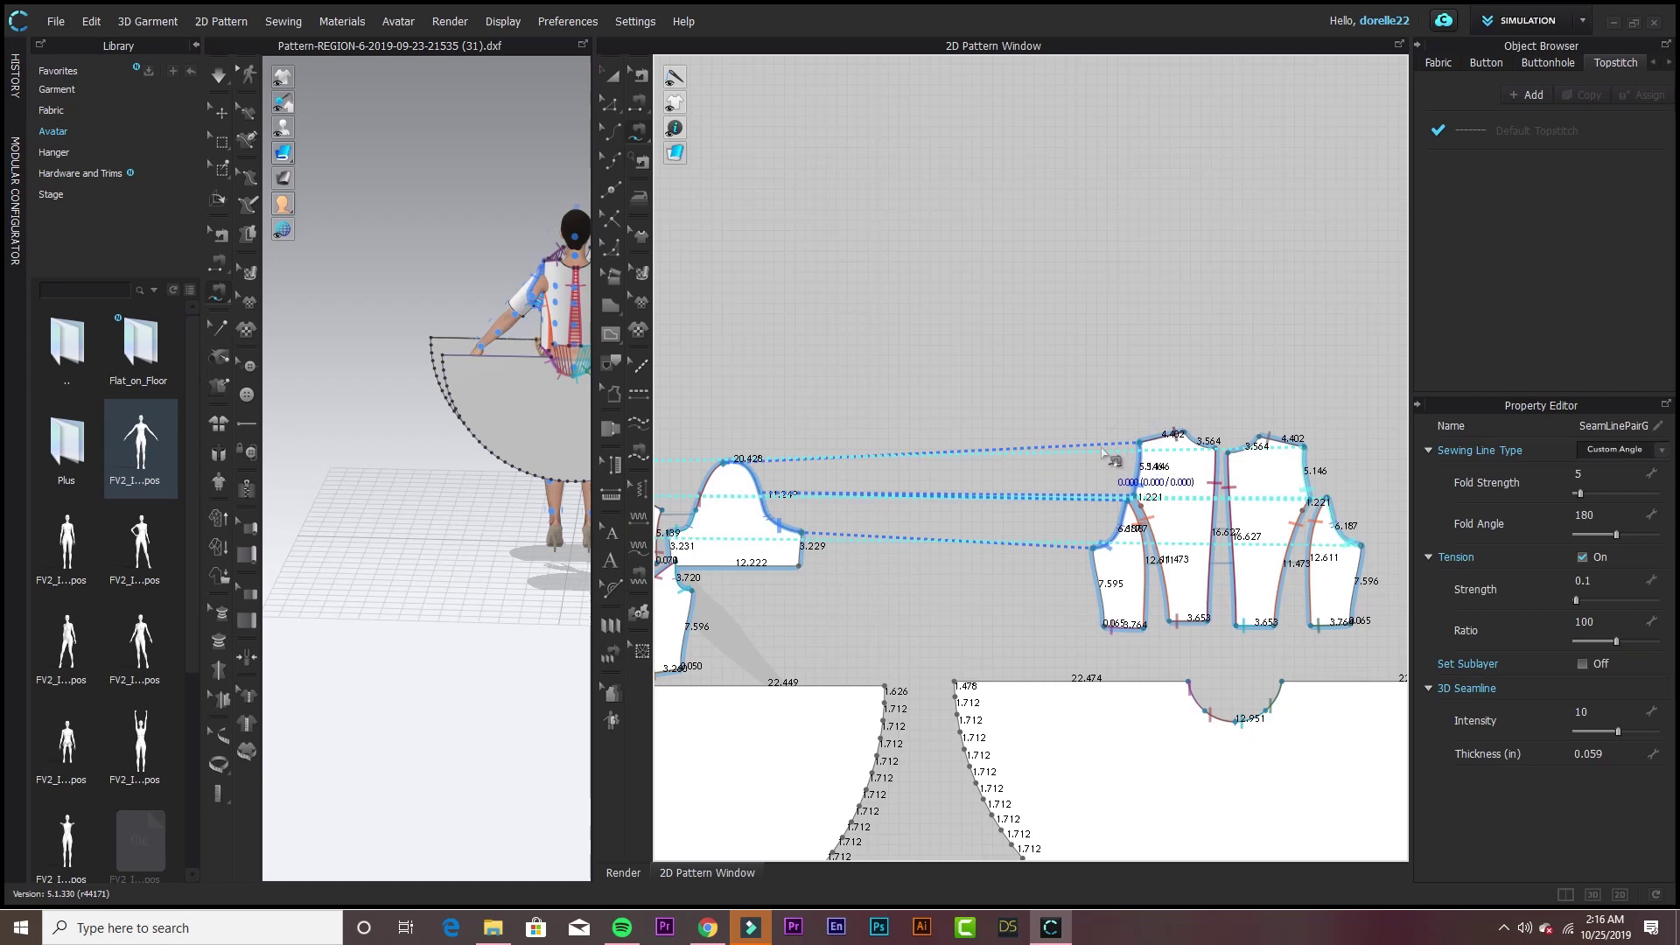
- Sew the straight edges of the front skirt to those of the back skirt and reverse the crossed seam
scroll(901, 601, "down", 3)
scroll(901, 602, "down", 3)
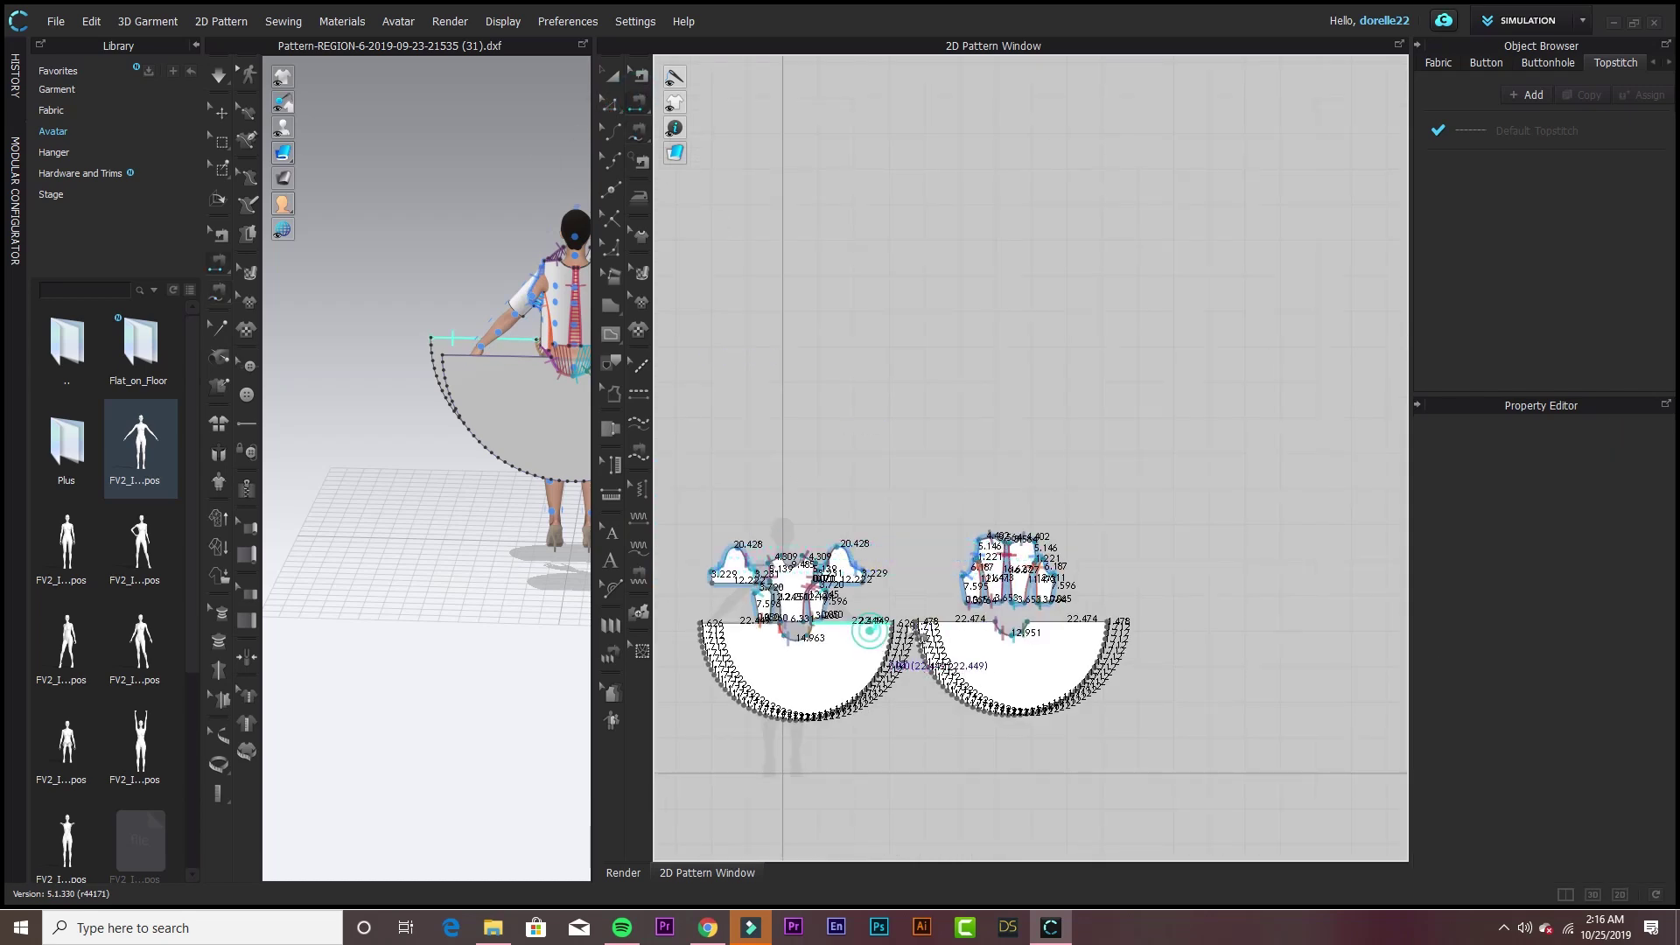
middle_click_drag(551, 604, 346, 659)
left_click(750, 624)
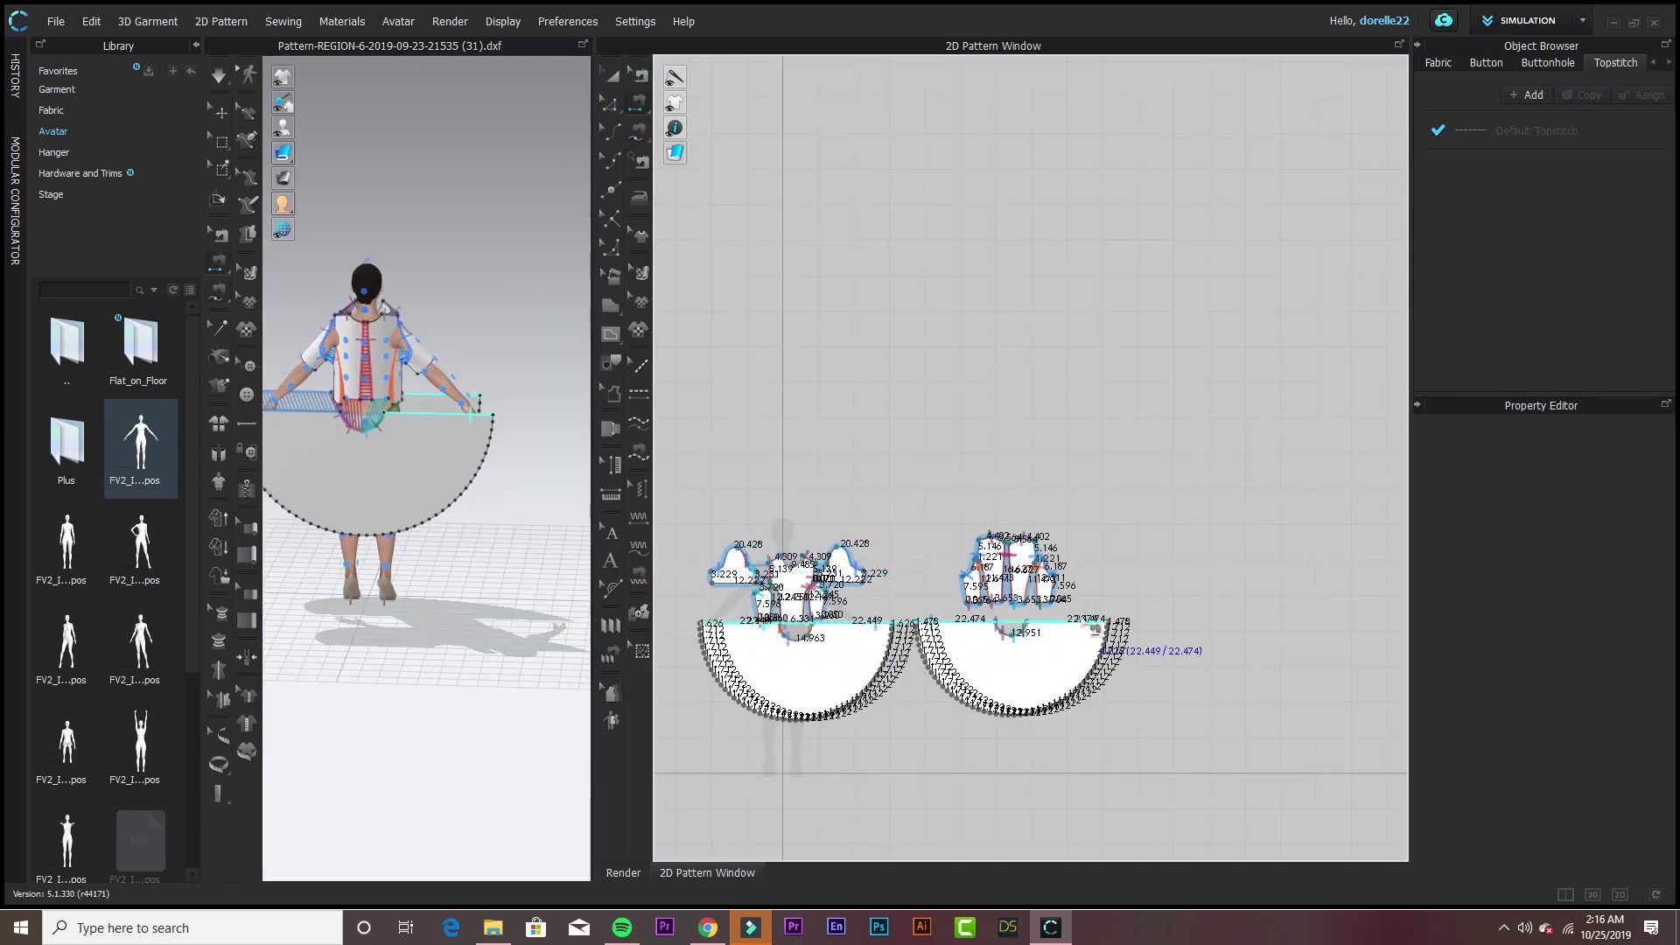
left_click(1093, 623)
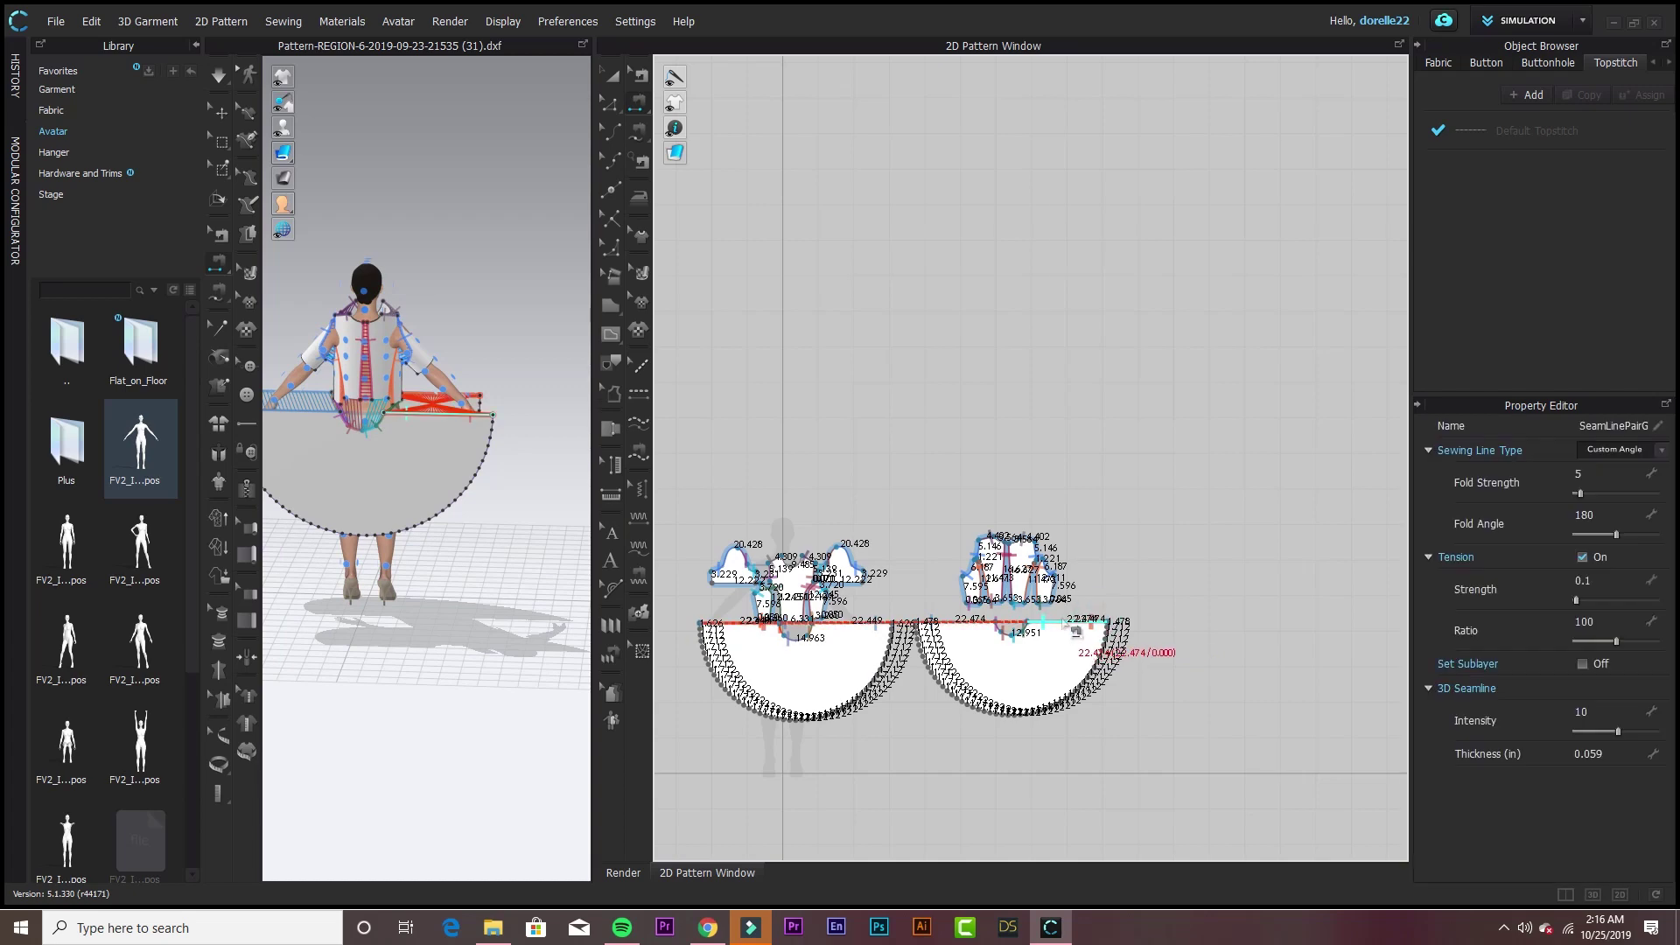
left_click(638, 76)
right_click(1064, 621)
left_click(1140, 667)
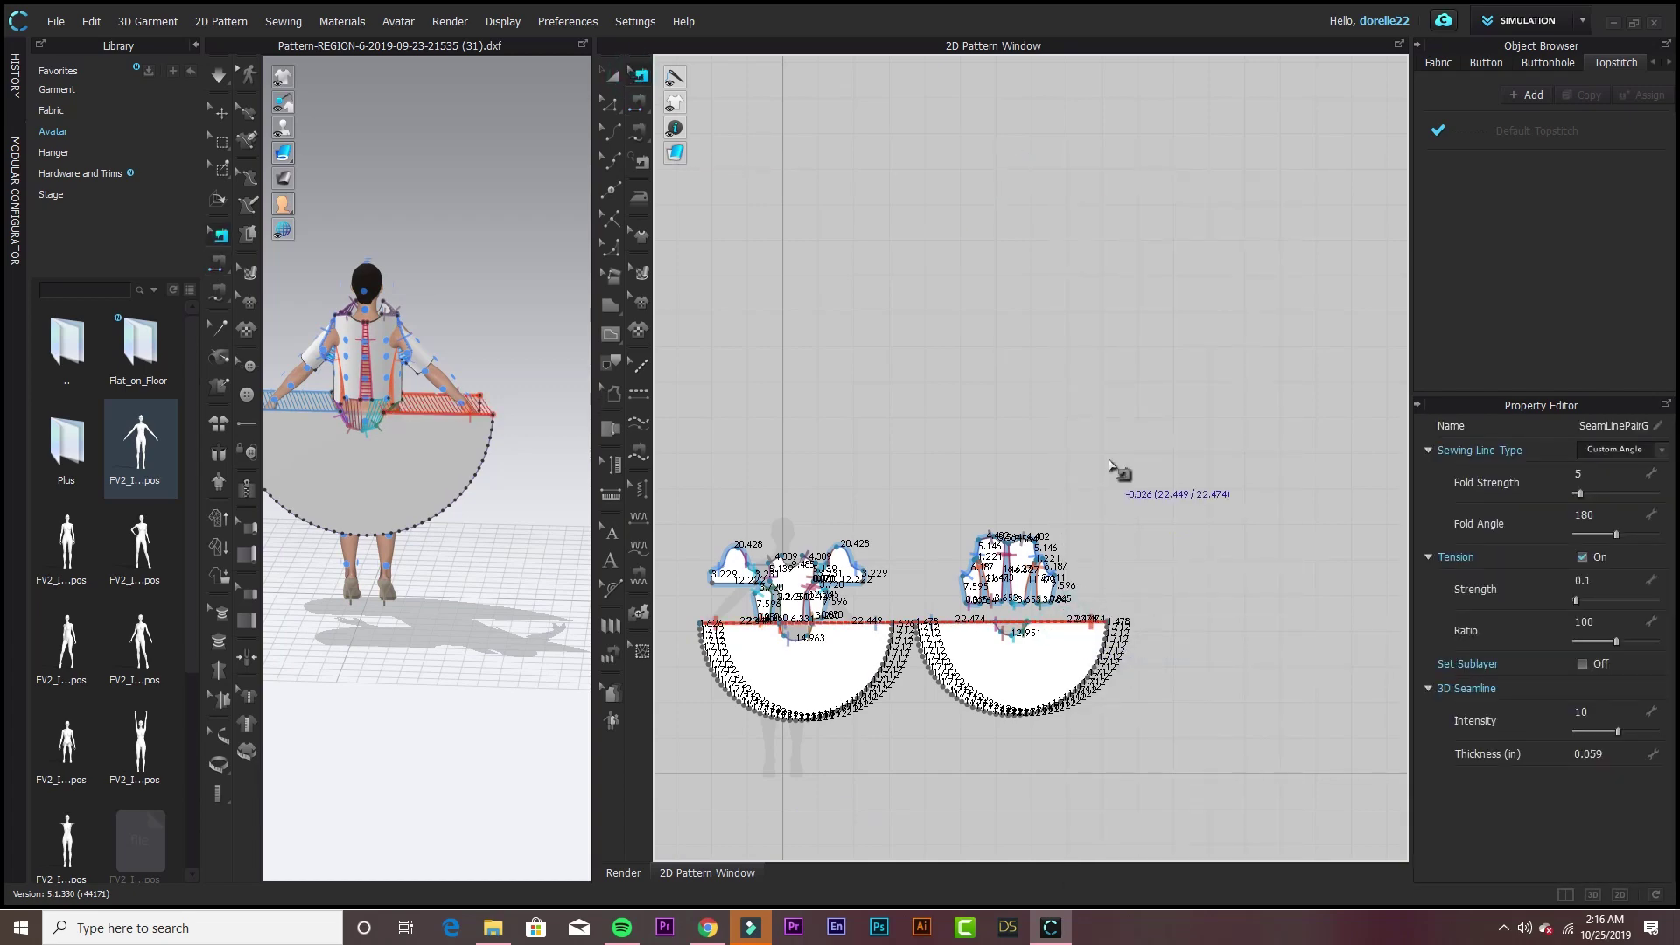
- Sew the side seam between the front side panel and the back side panel
scroll(817, 645, "up", 5)
left_click(637, 131)
left_click(844, 488)
left_click(829, 569)
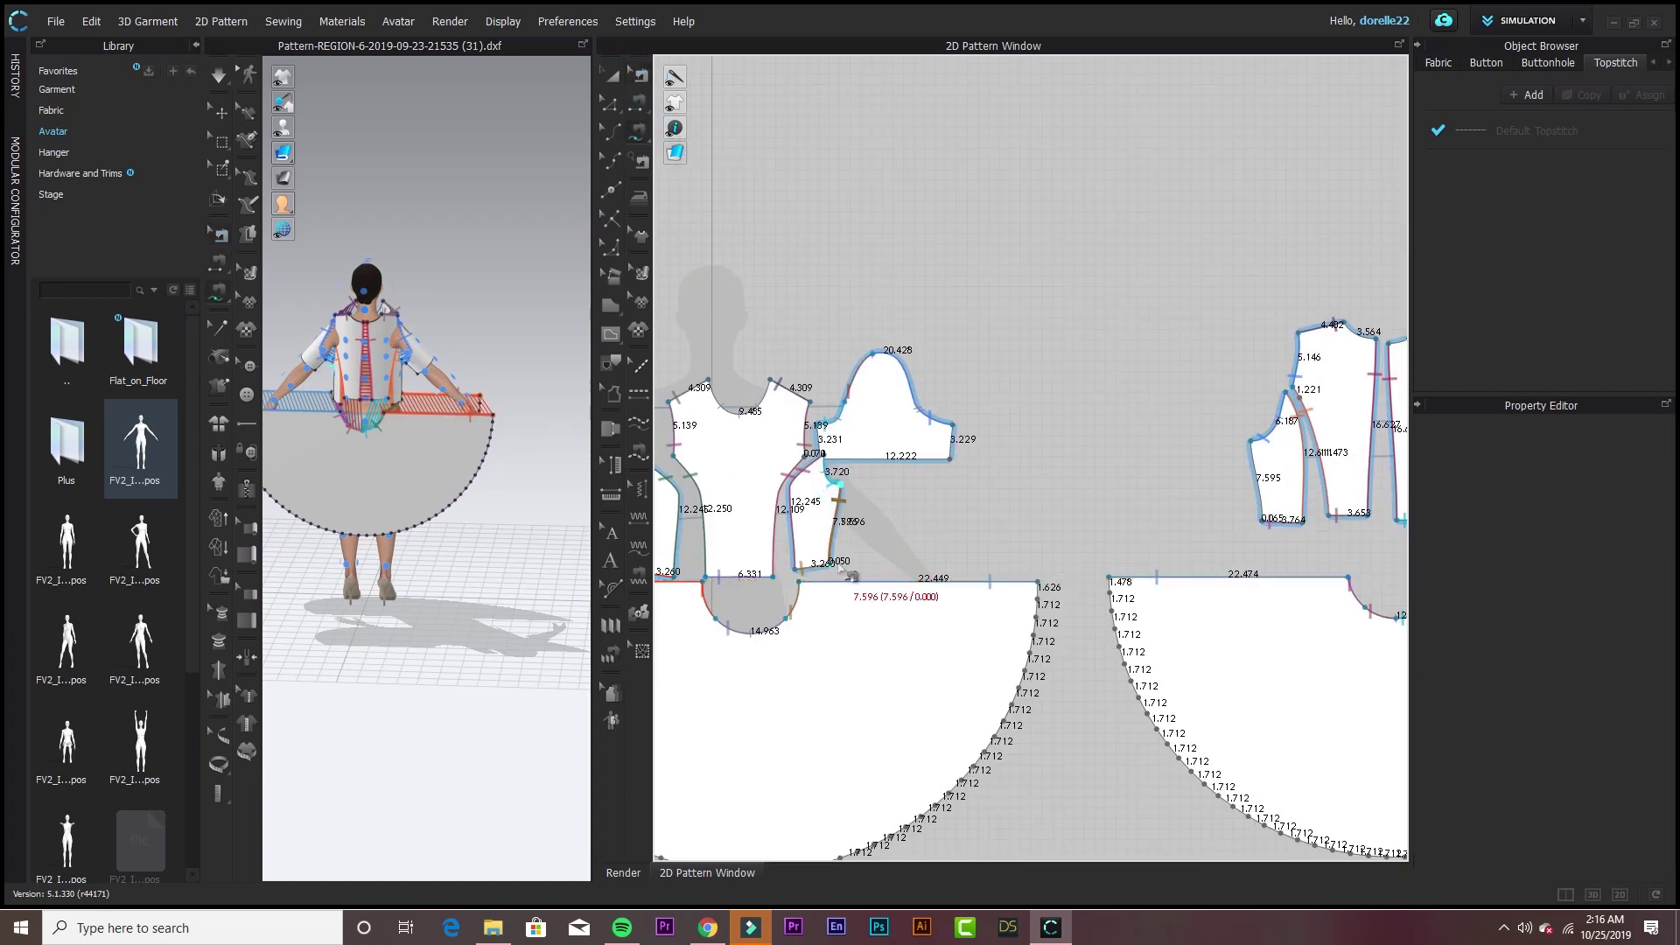
left_click(1245, 444)
left_click(1251, 522)
- Sew the two short underarm edges of the sleeve together
scroll(1244, 535, "down", 4)
scroll(919, 481, "up", 3)
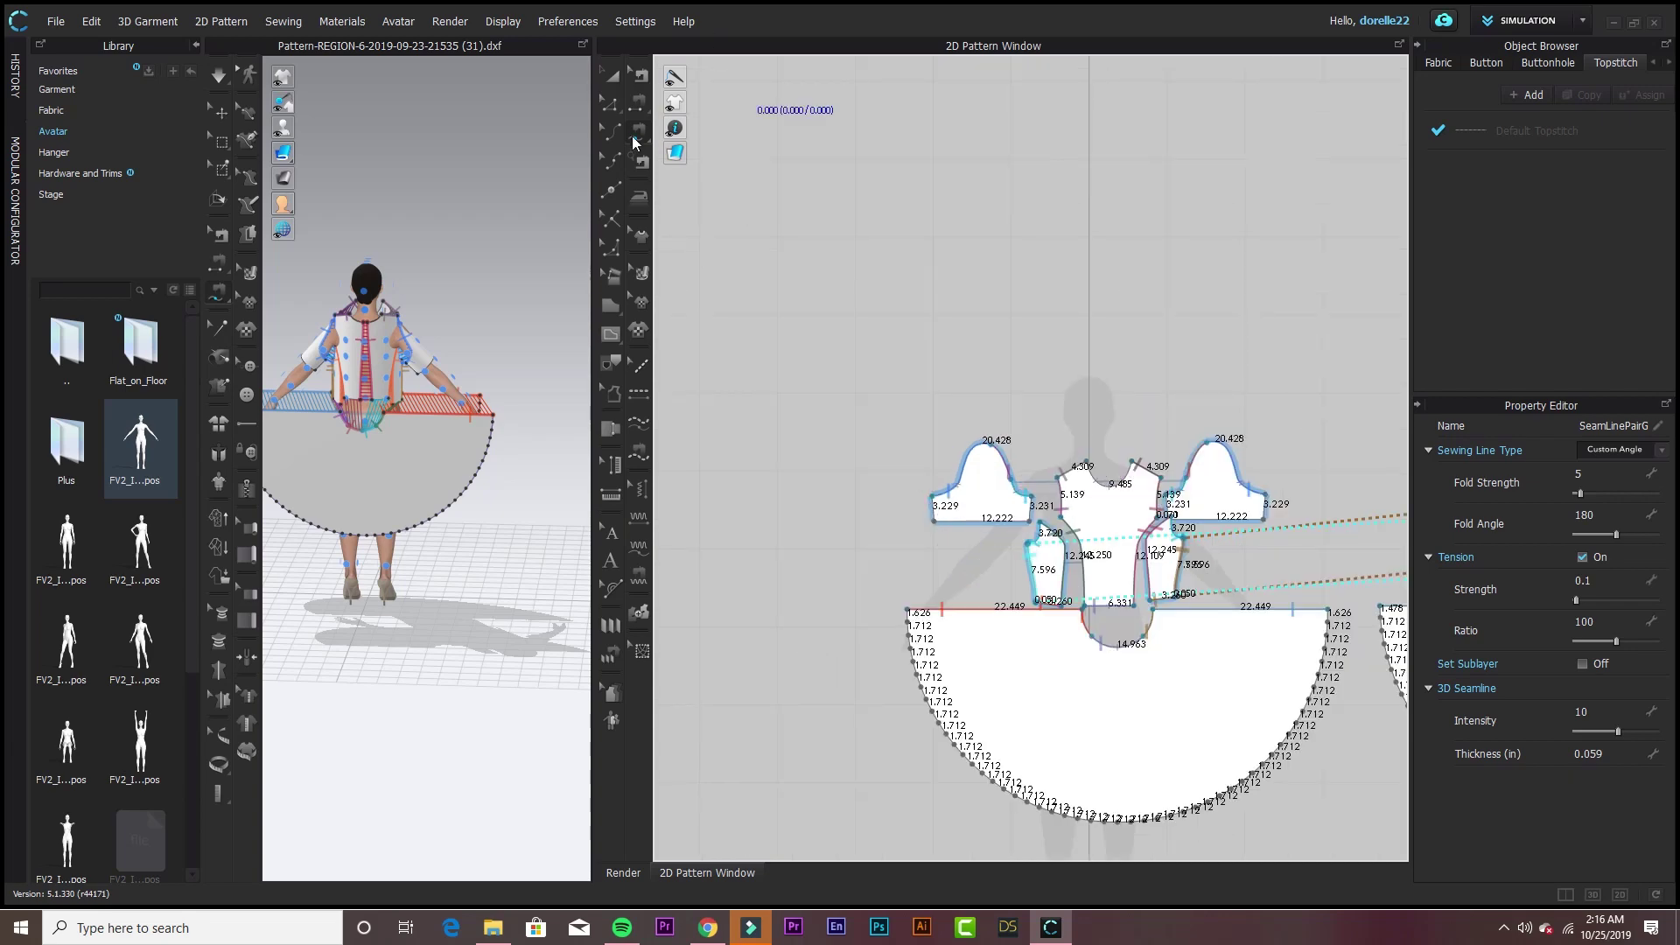
left_click(638, 102)
left_click(927, 499)
left_click(1031, 512)
- Simulate the sewn dress so it drapes on the avatar, and widen the 3D window
key("space")
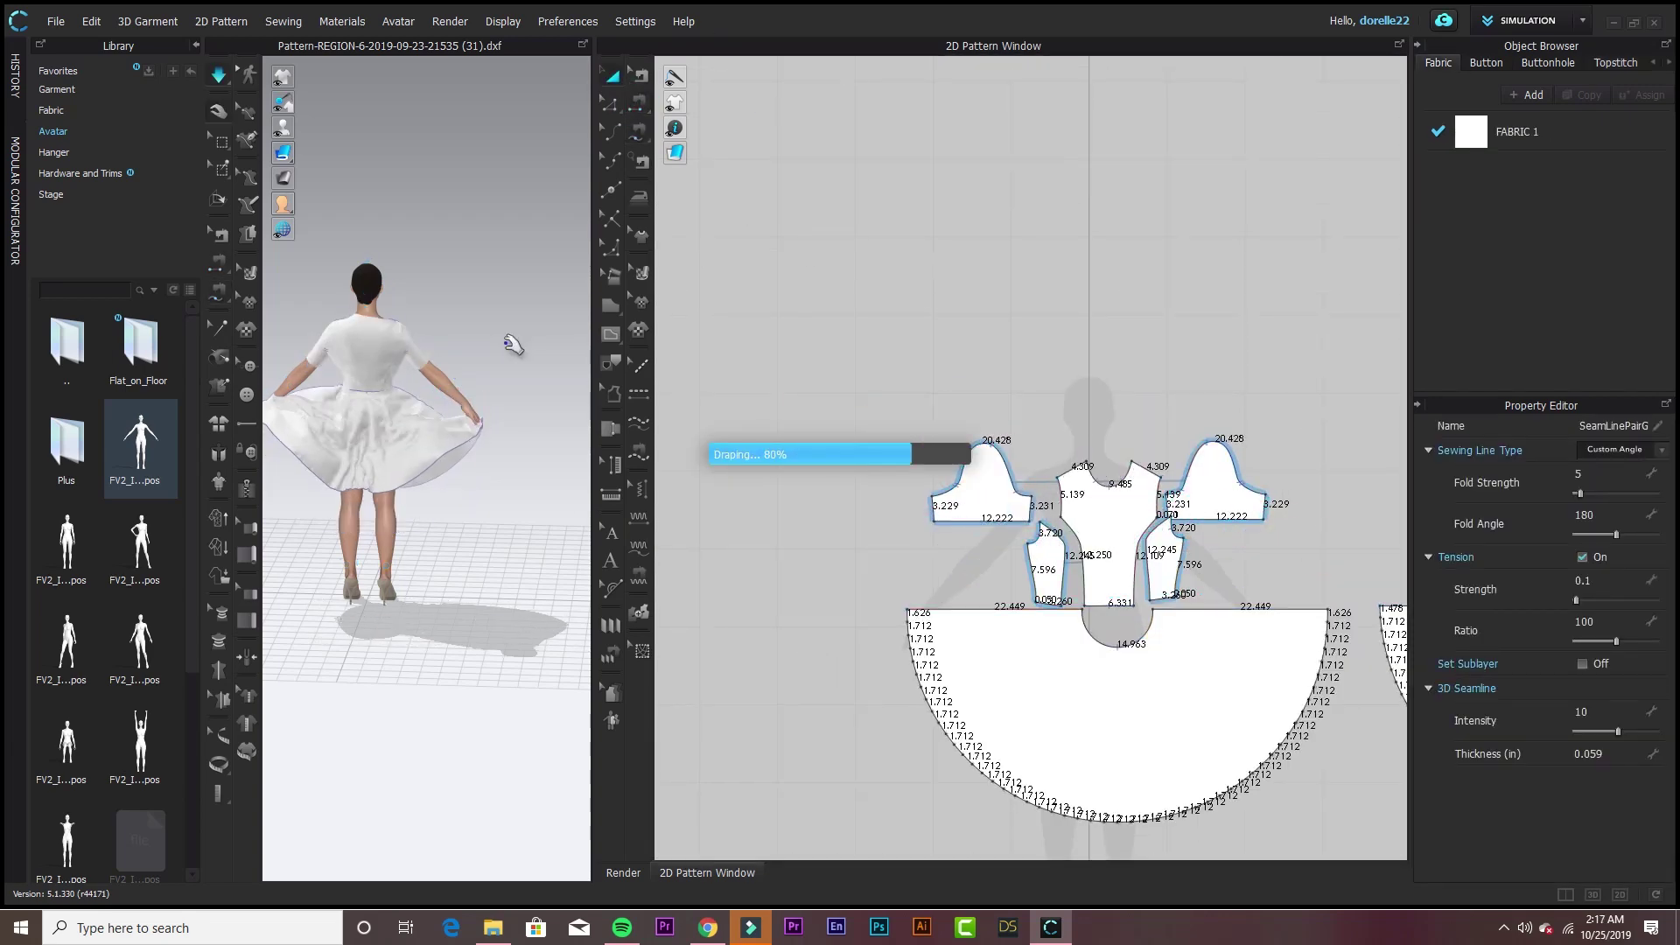
left_click_drag(289, 427, 337, 481)
left_click(457, 649)
key("2")
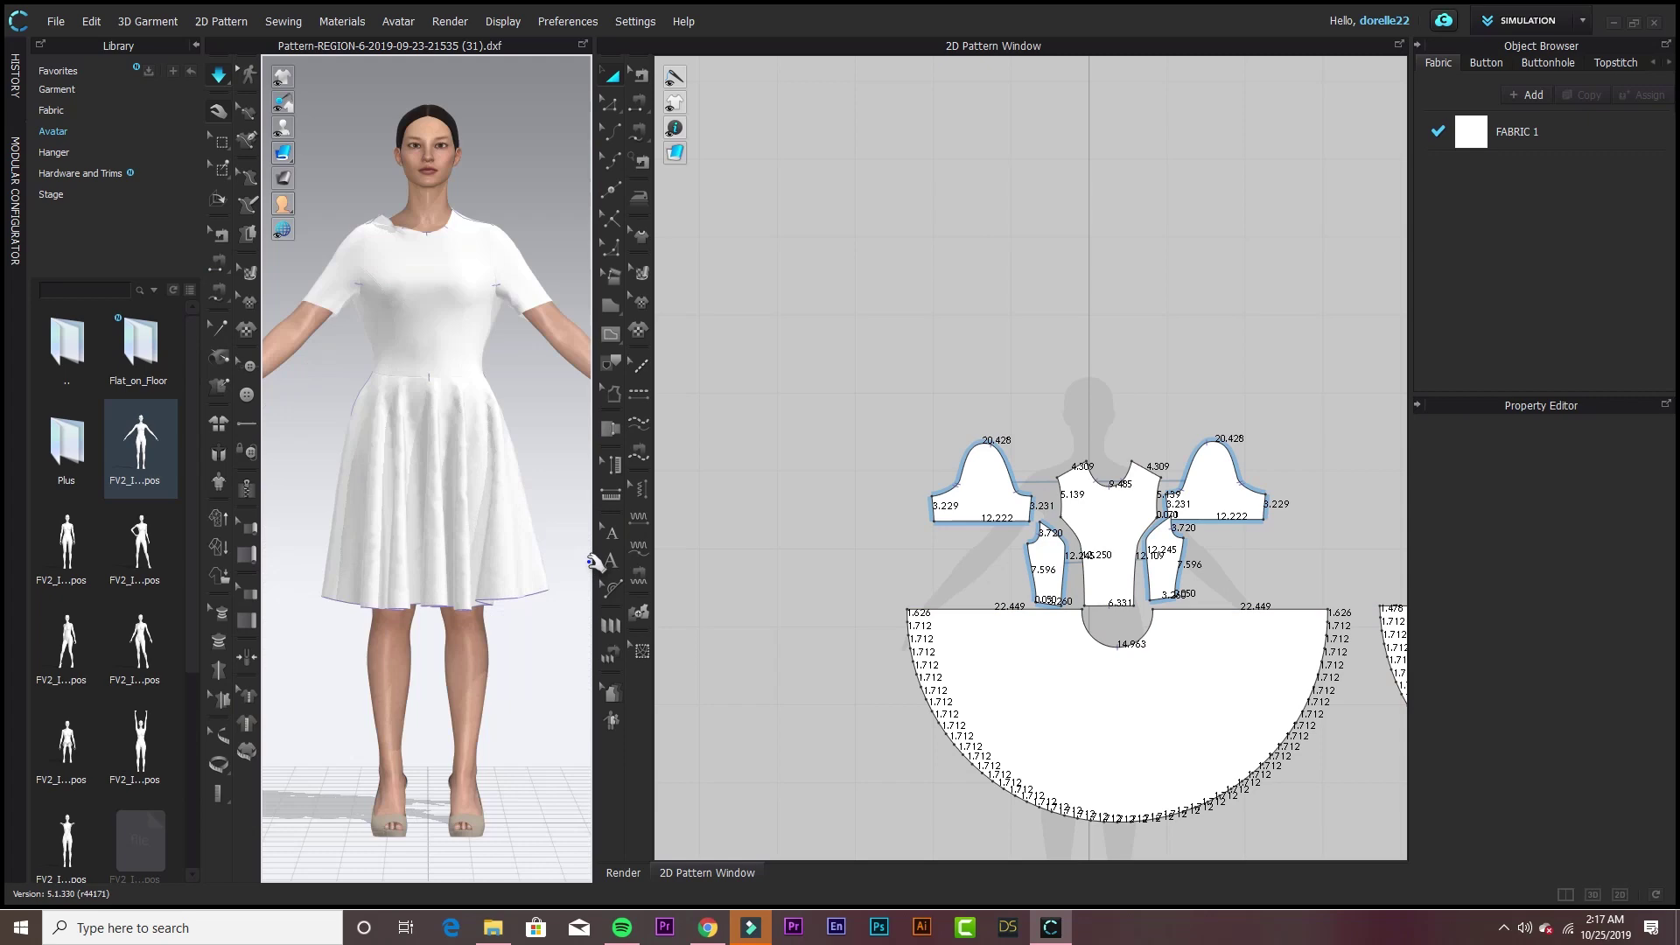
left_click_drag(594, 564, 857, 567)
- Pull at the bunched shoulder of the front bodice and correct the twisted sewing of that shoulder seam
scroll(708, 356, "up", 3)
right_click_drag(709, 356, 733, 498)
left_click_drag(489, 290, 423, 178)
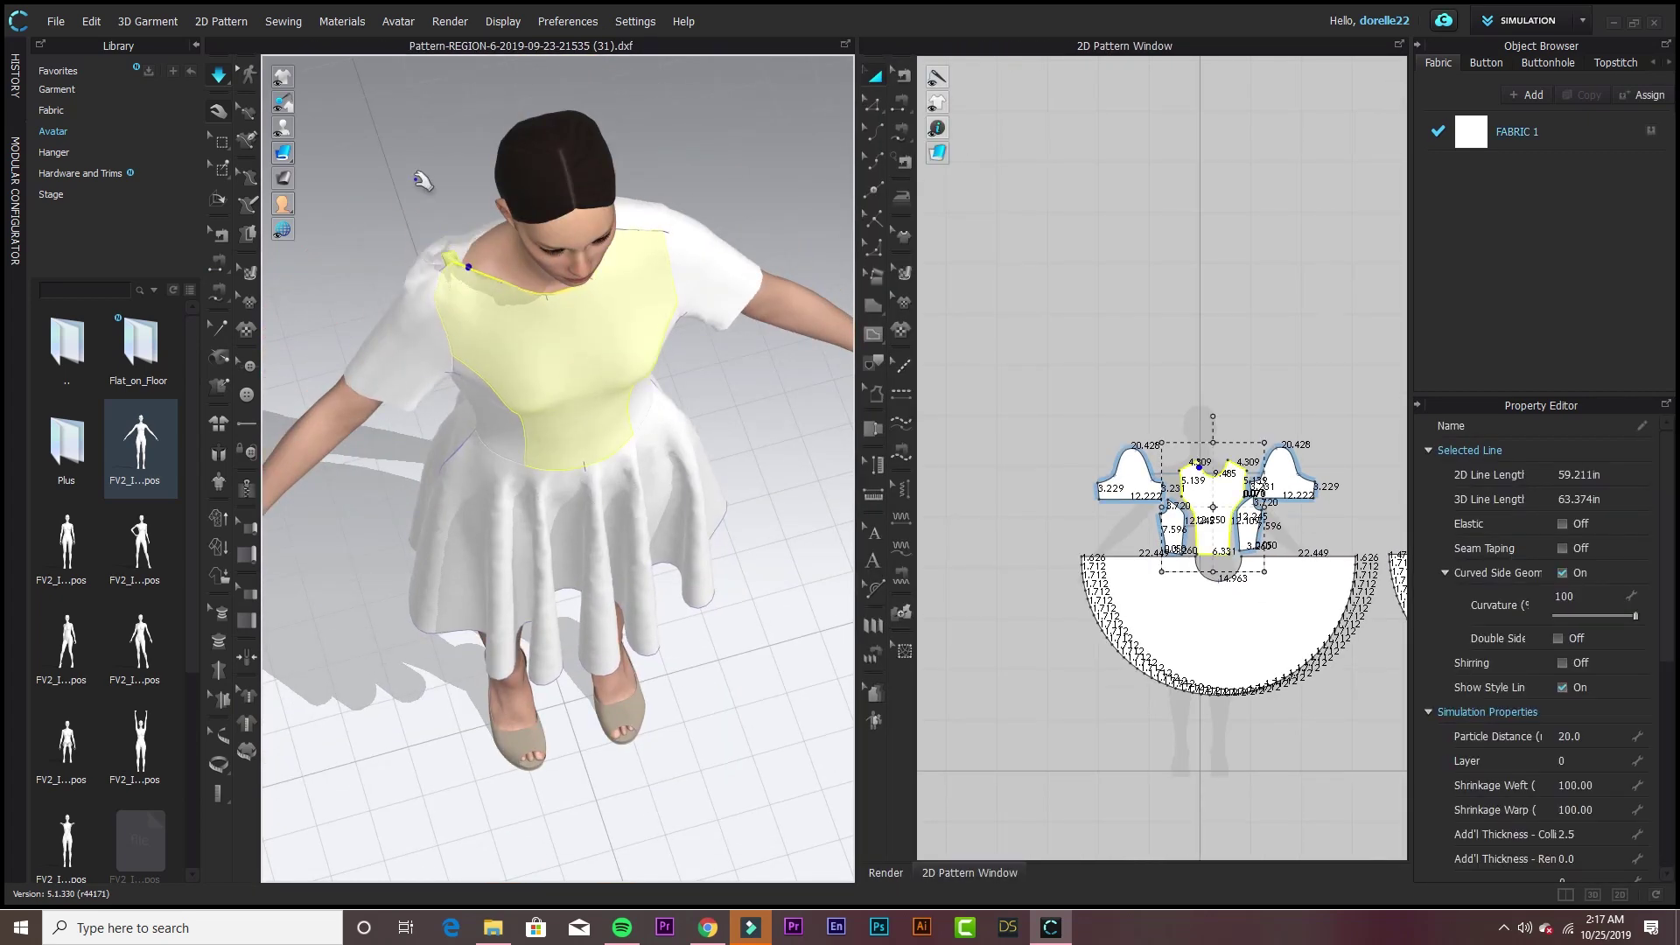
scroll(1137, 353, "up", 3)
left_click(900, 75)
left_click(1088, 499)
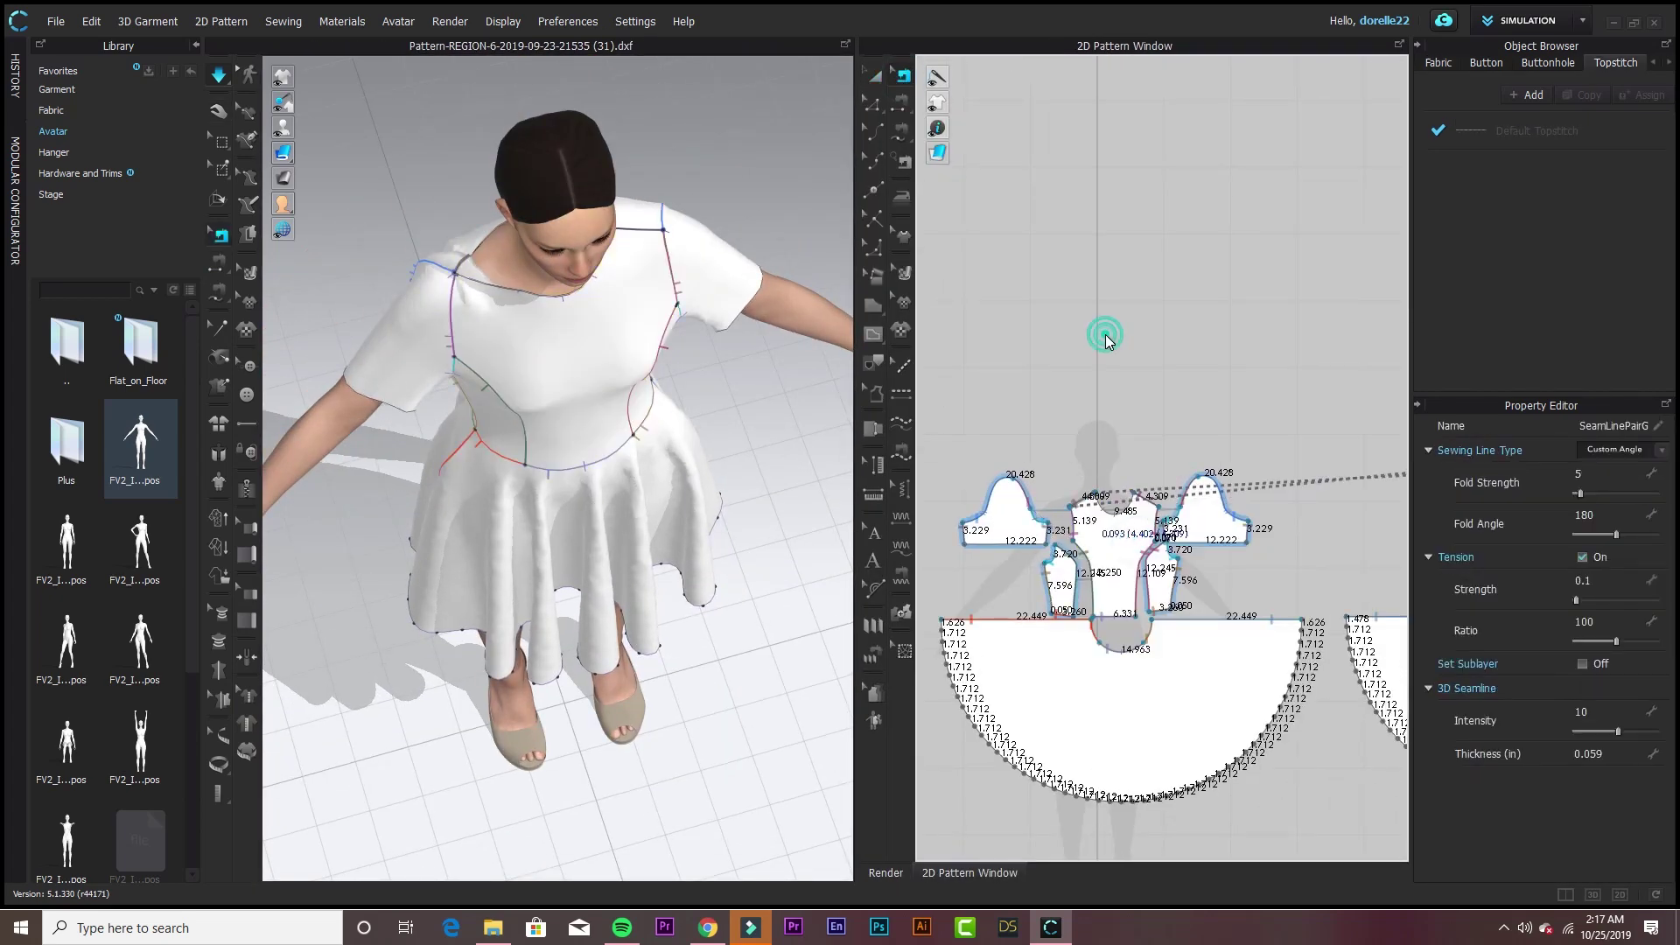
key("a")
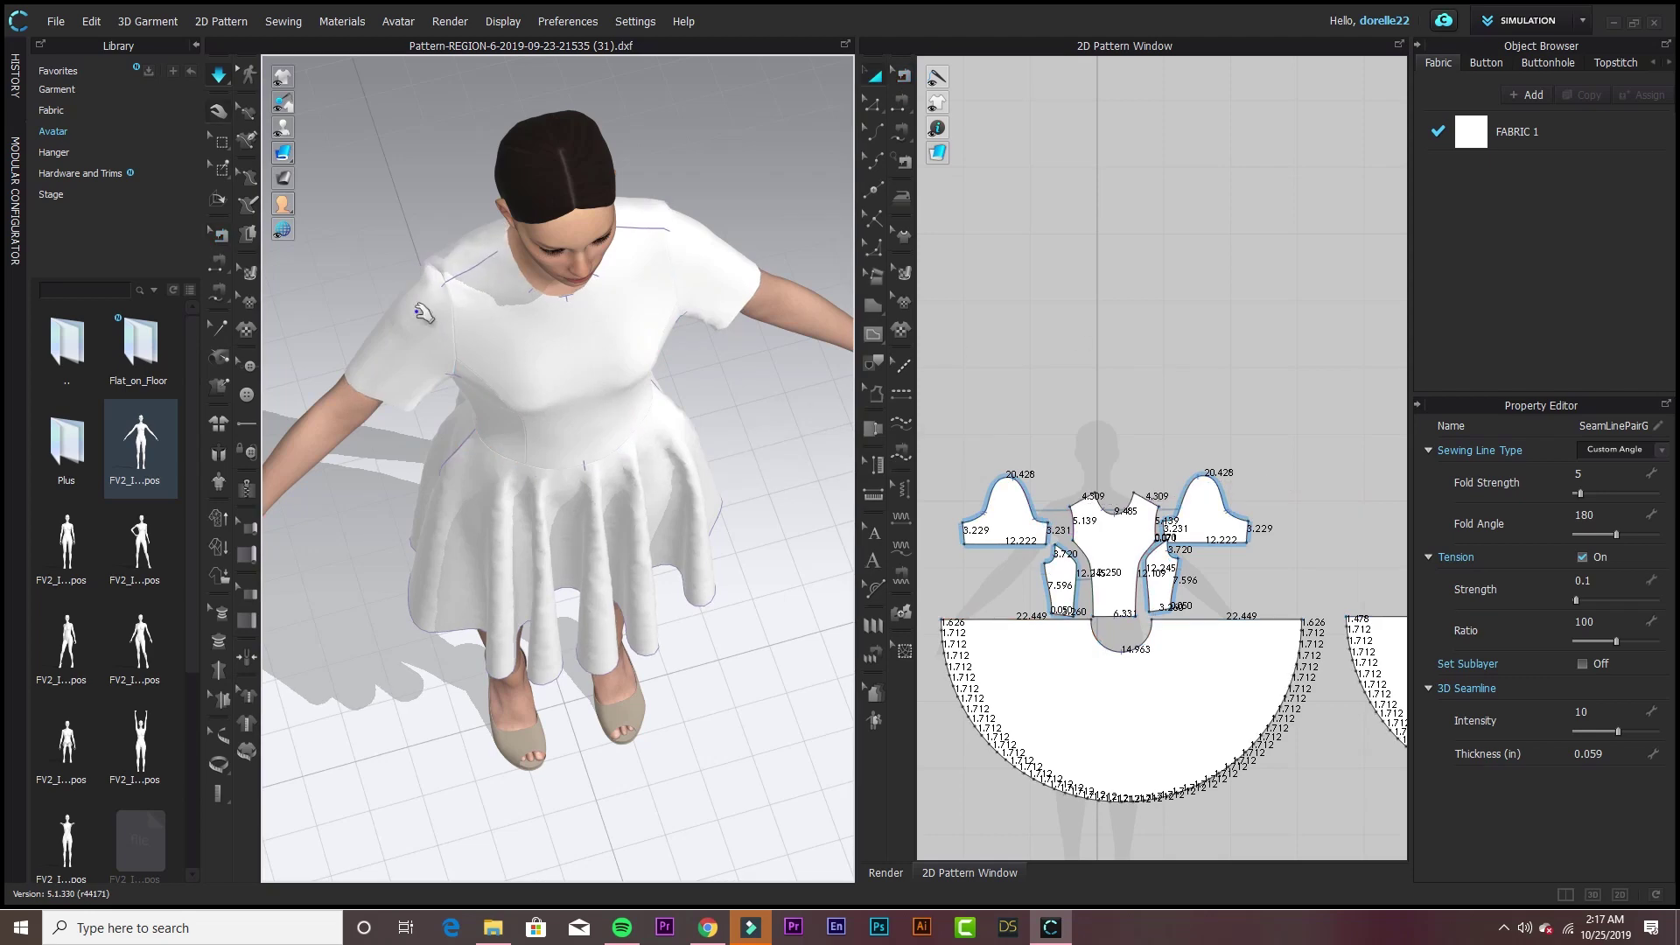
- Check the draped dress from the front and back, tugging the sleeve, skirt and back bodice to settle the fabric
left_click(418, 302)
key("2")
left_click(487, 464)
left_click(667, 563)
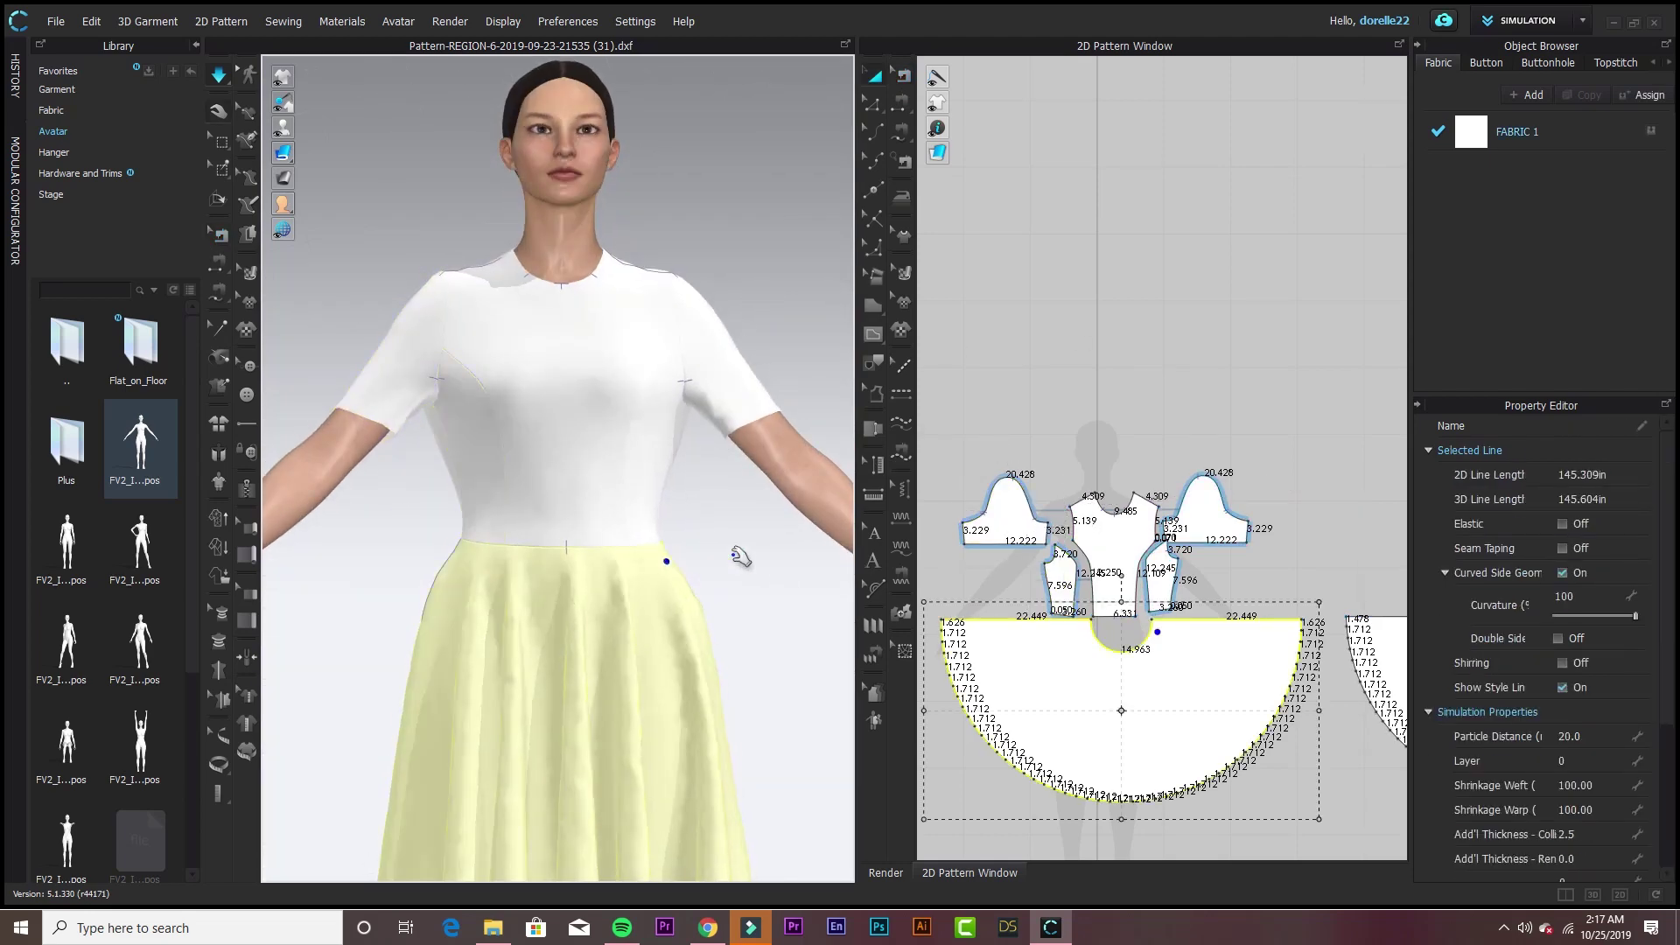
left_click(739, 555)
scroll(479, 503, "down", 3)
middle_click_drag(645, 483, 700, 324)
right_click_drag(592, 513, 770, 498)
left_click(618, 333)
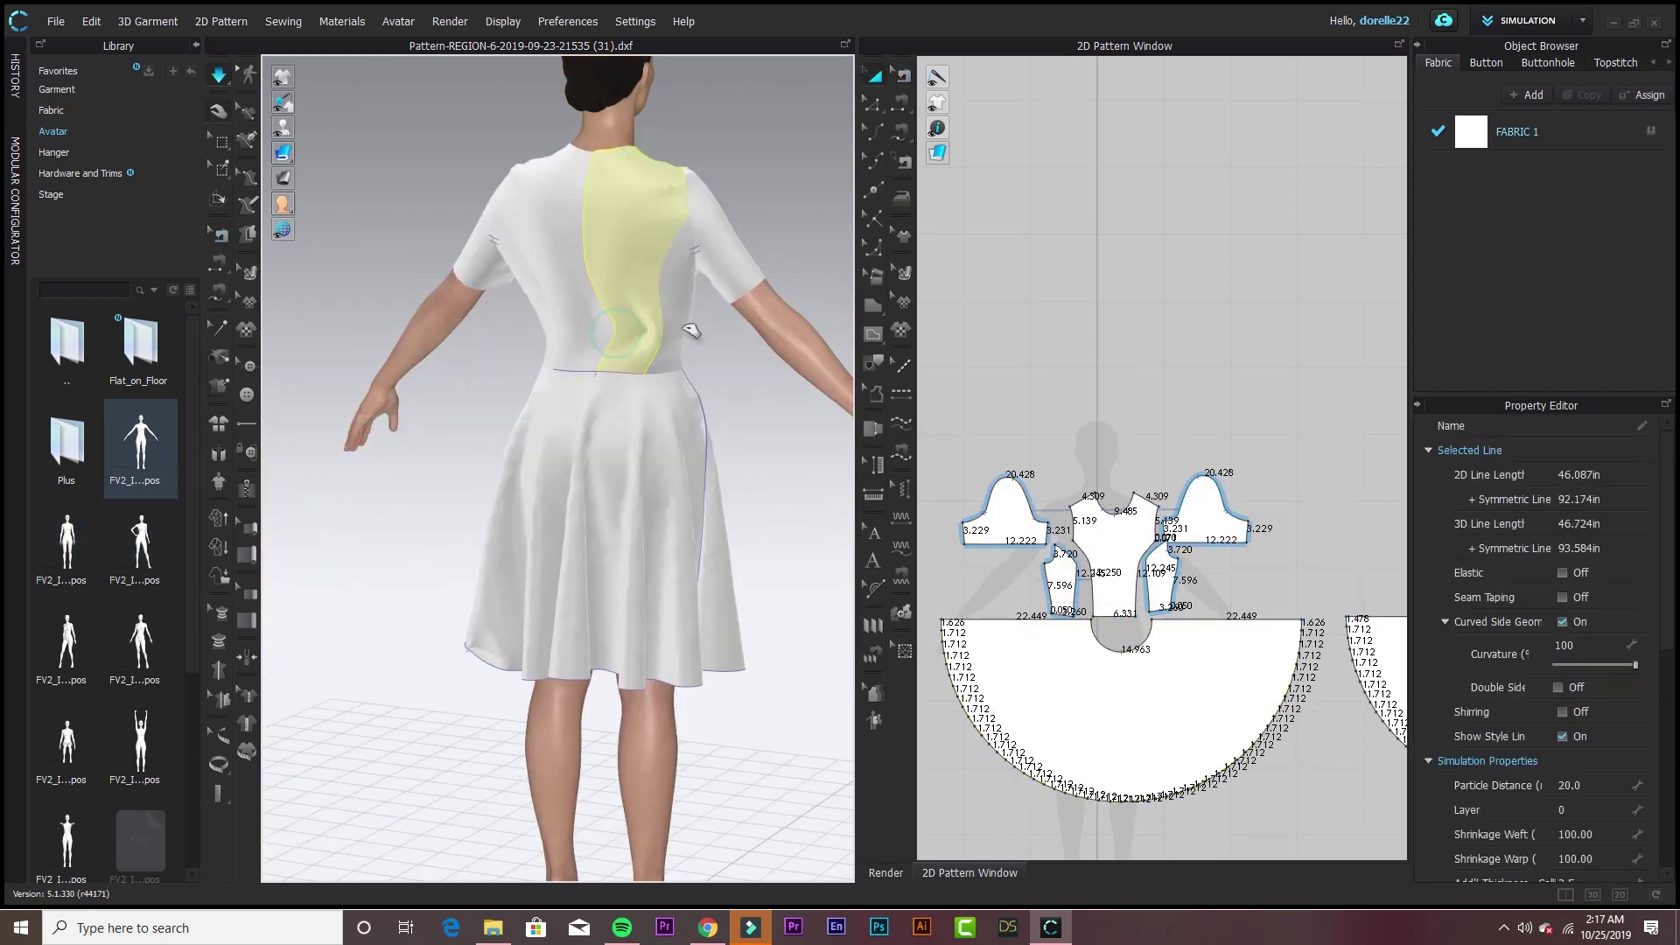
left_click(767, 428)
- Apply the standing pose with lowered arms to the avatar and check the dress from the front and back
double_click(67, 549)
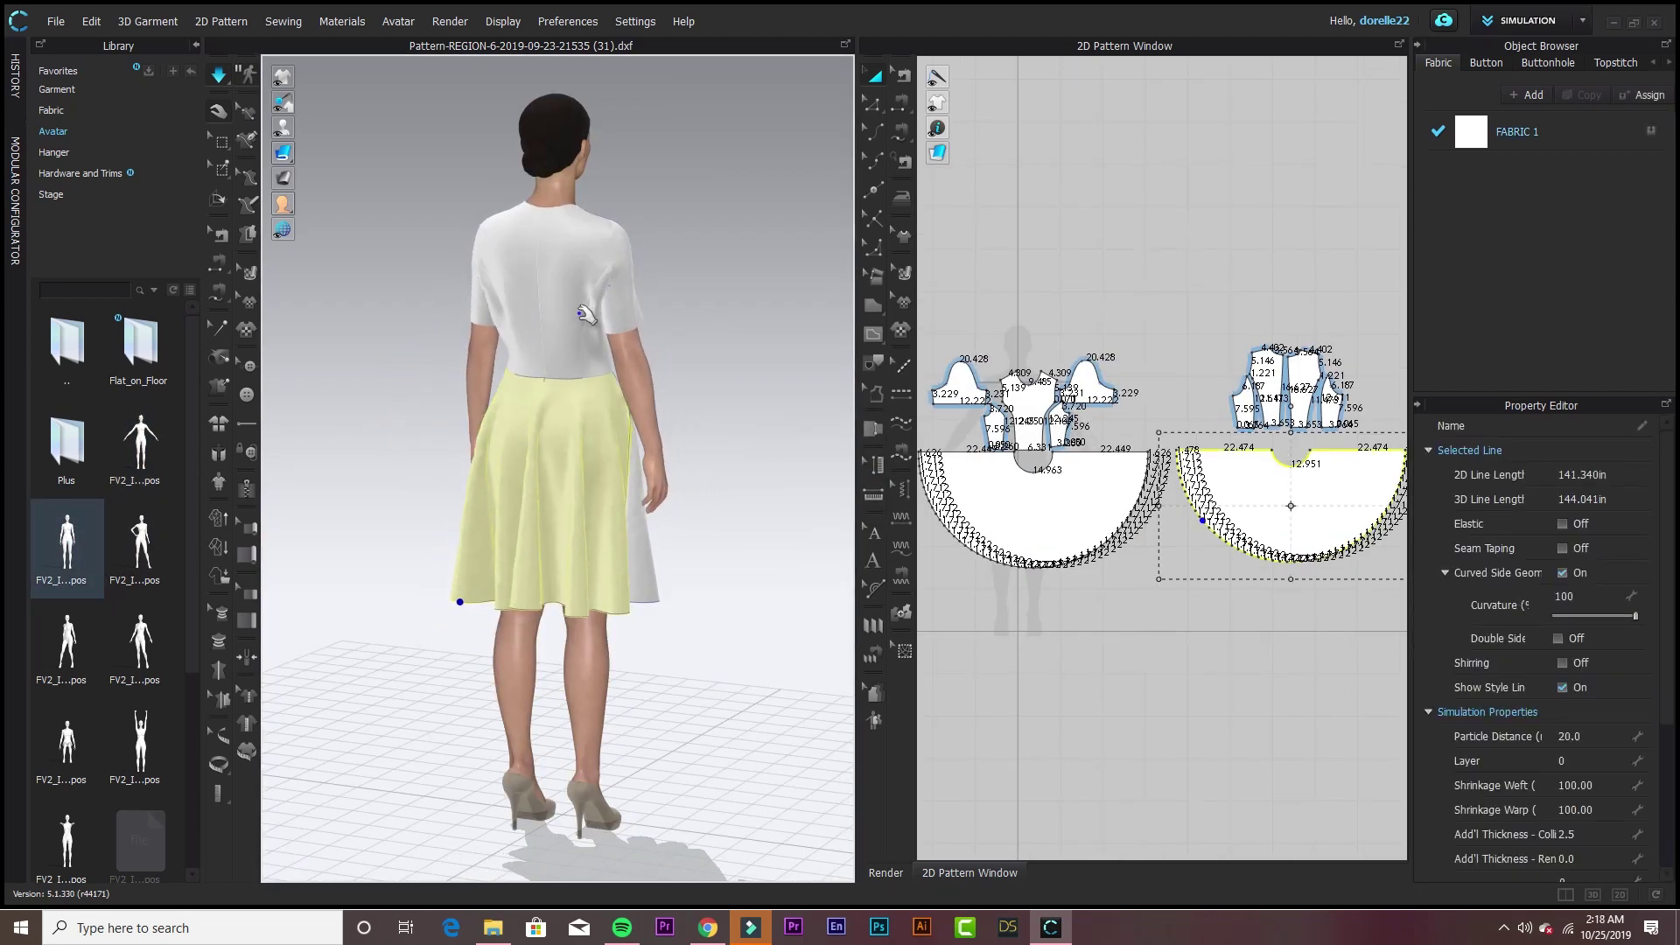
right_click_drag(768, 273, 1178, 280)
scroll(660, 380, "up", 2)
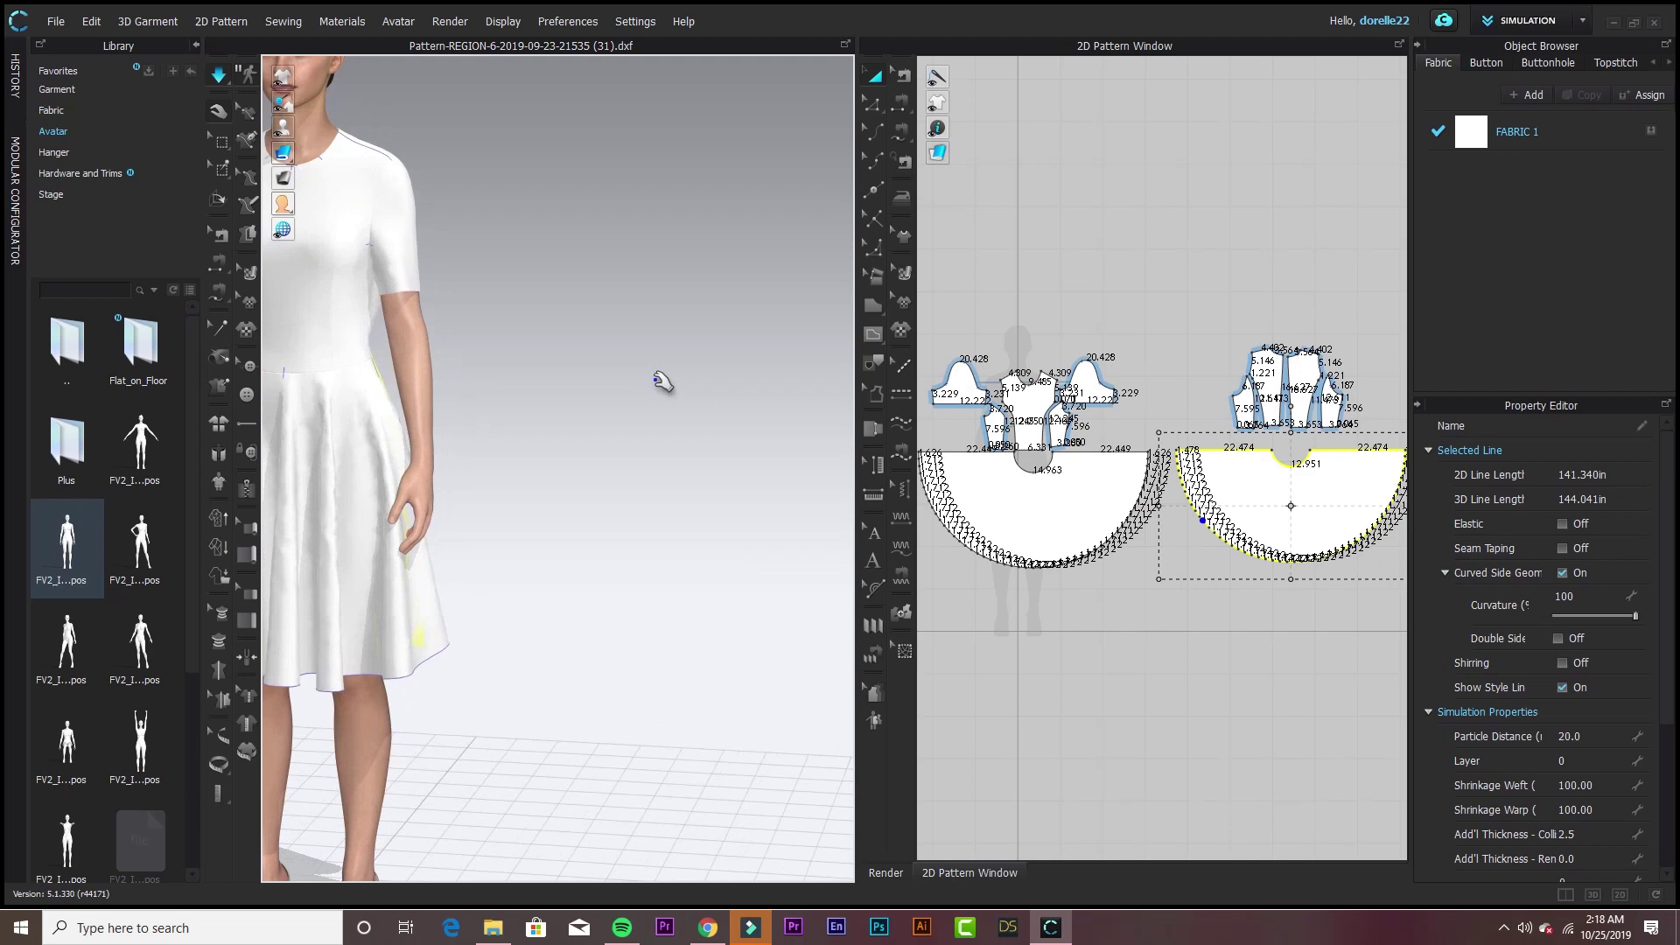
key("8")
scroll(661, 567, "up", 3)
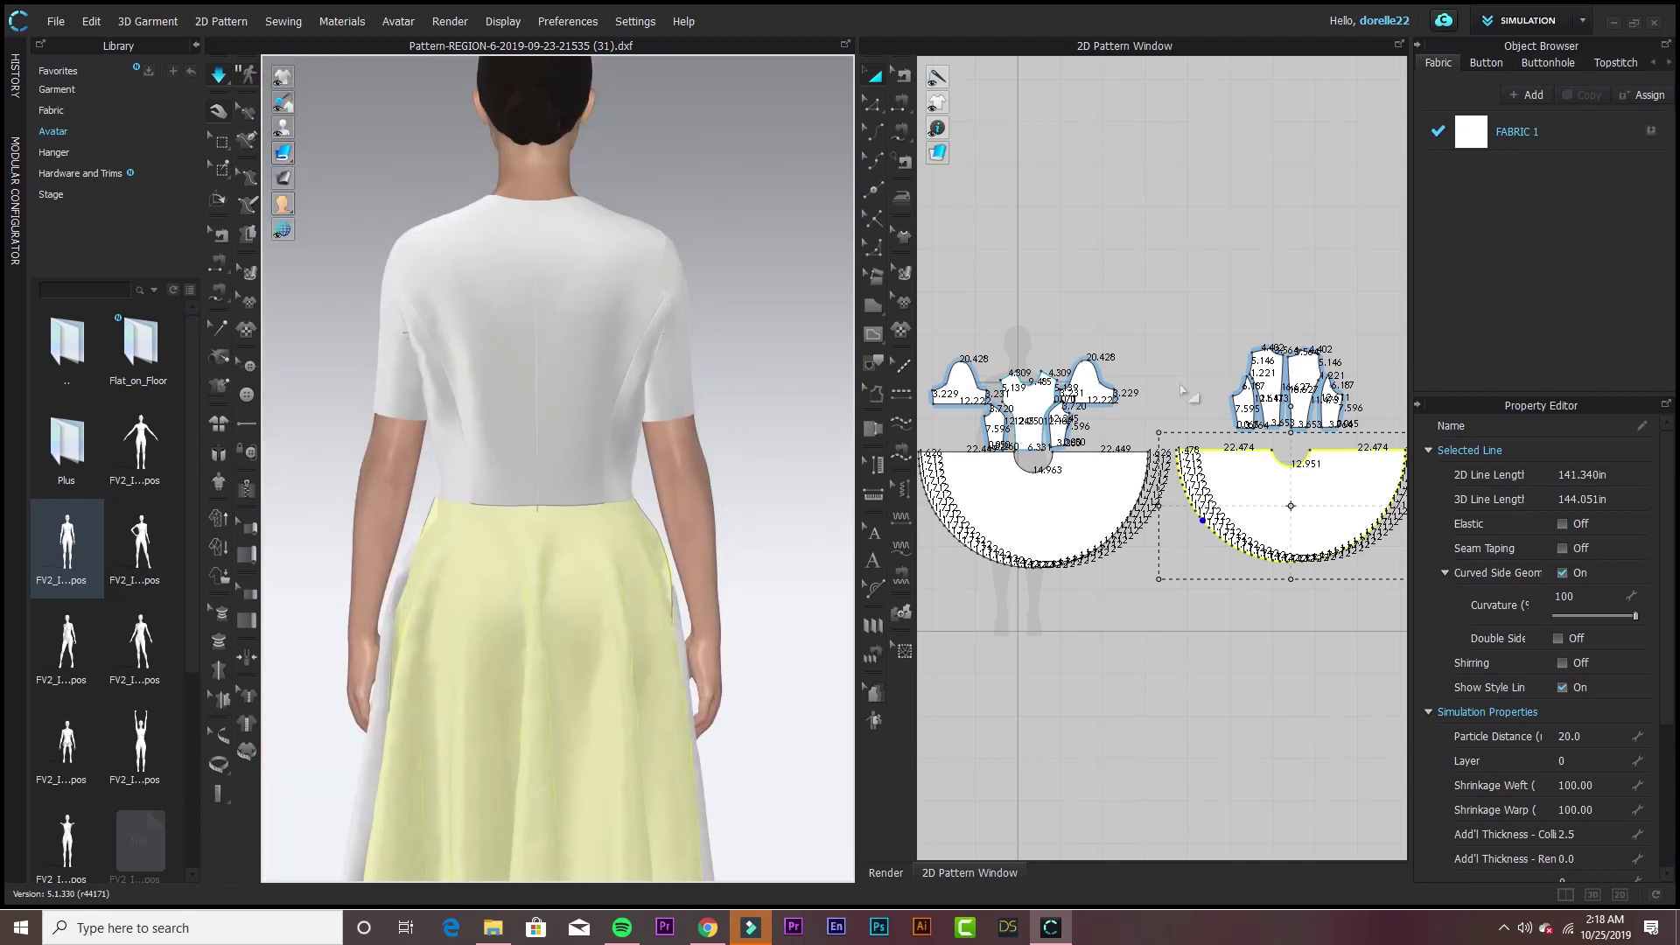
- Move the centre-back neckline point of the back bodice inward to a neckline edge of about 2.73 in and re-drape the dress
scroll(1183, 390, "up", 5)
key("z")
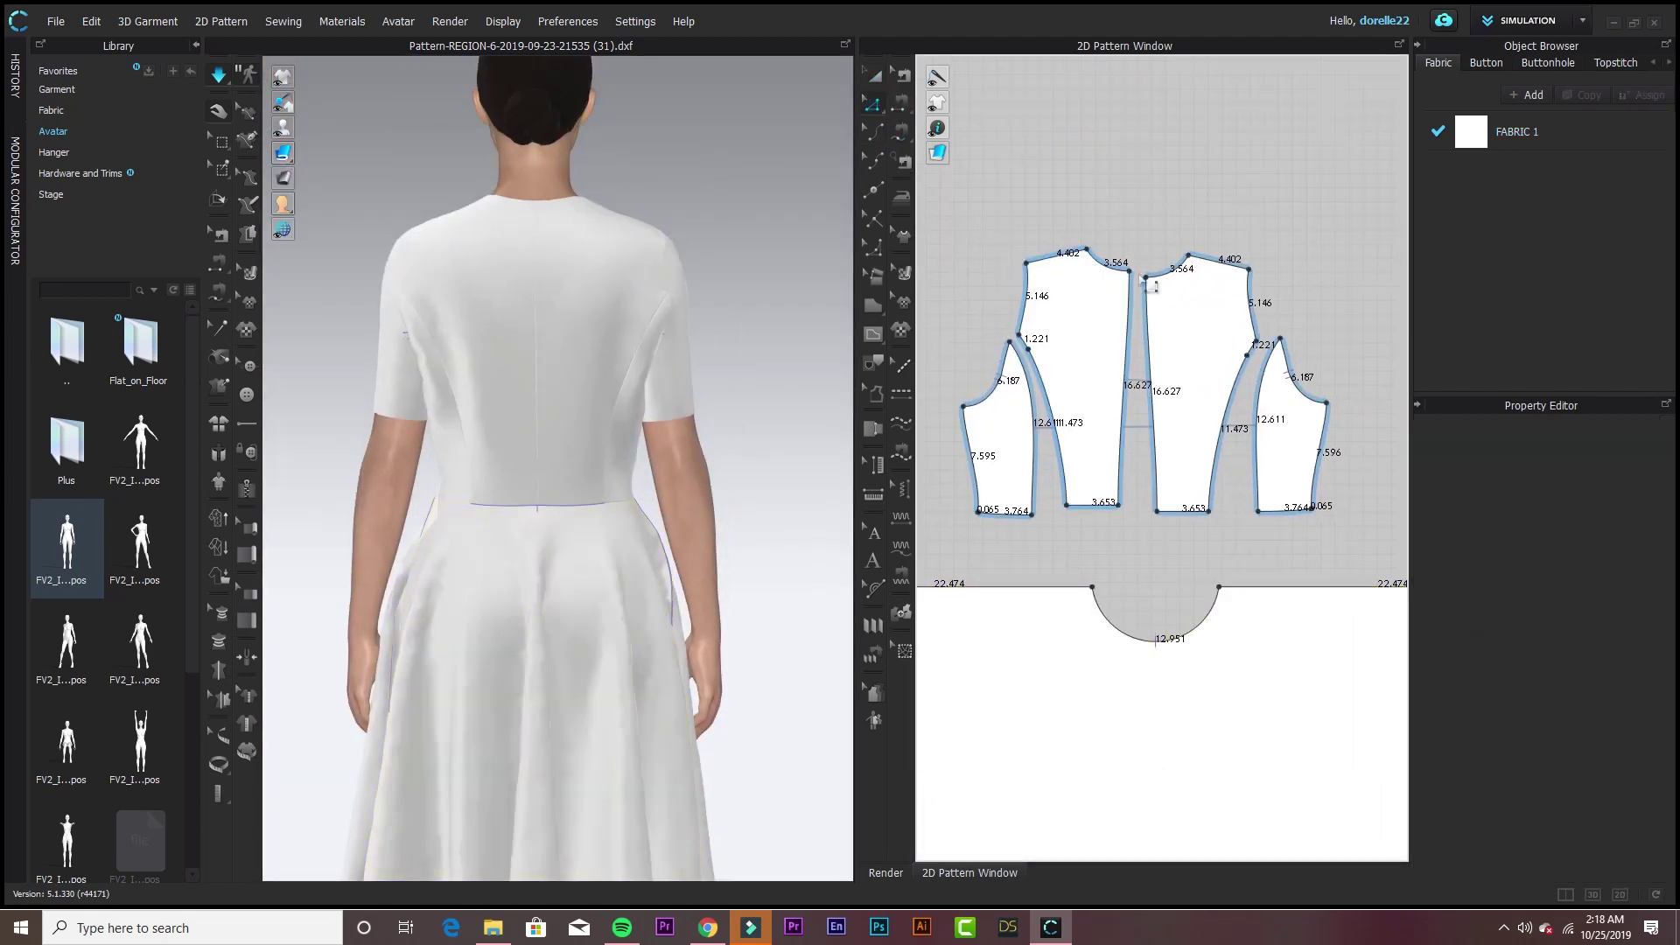
left_click_drag(1130, 272, 1115, 271)
key("space")
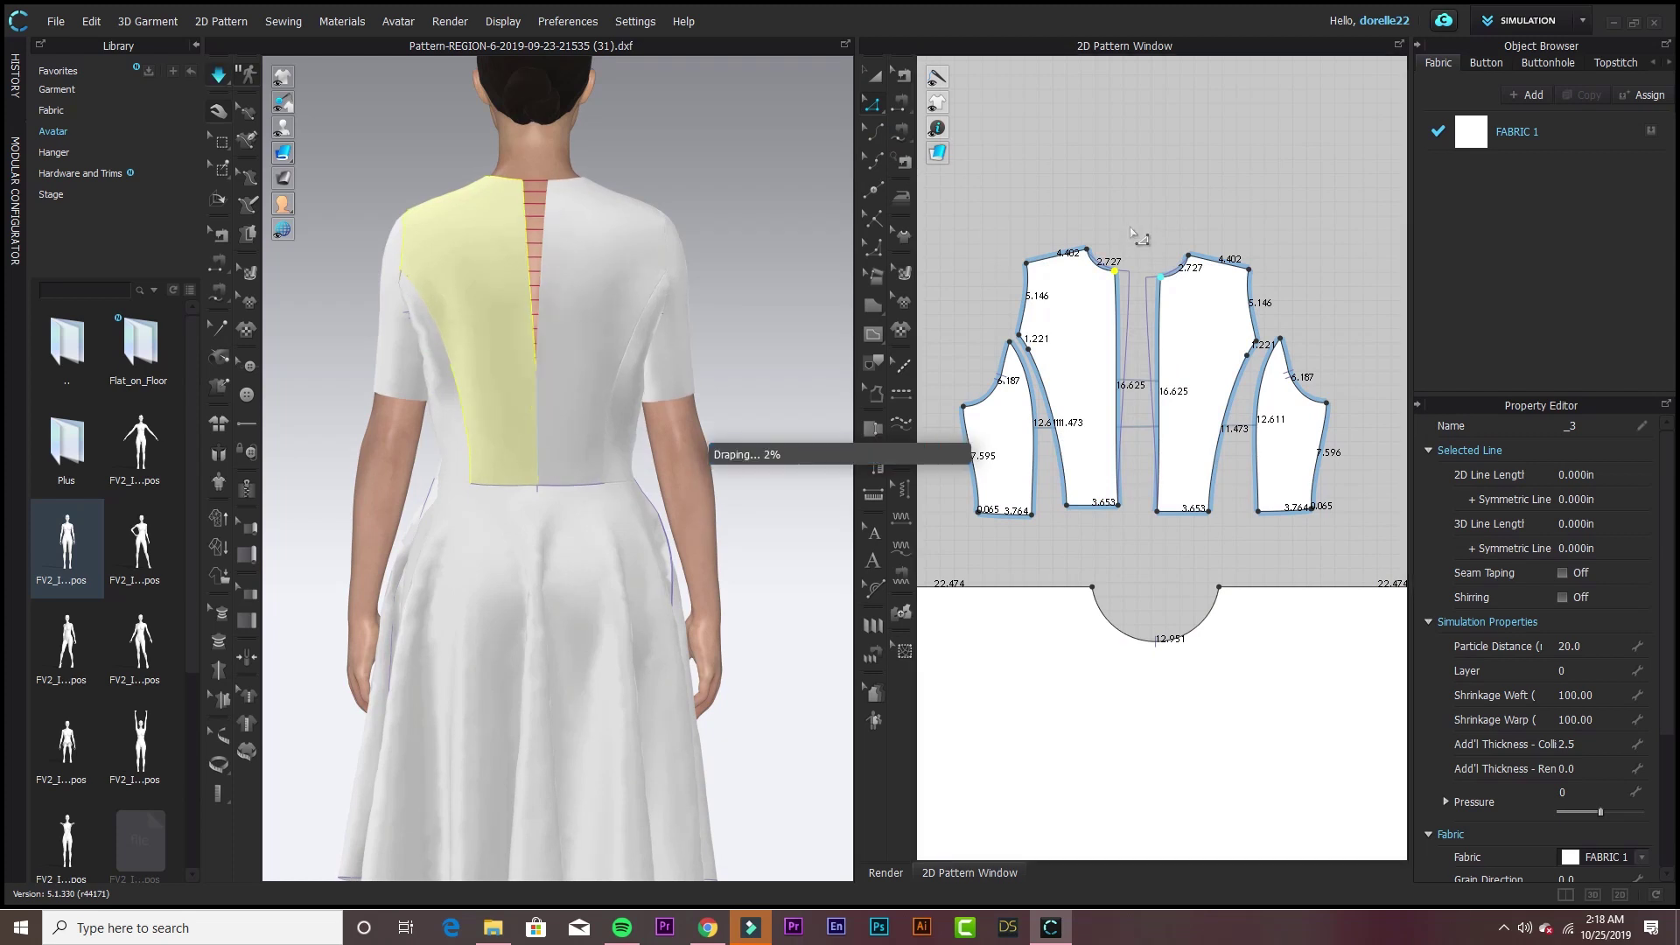
- Take in the side back panel's underarm point to an armhole edge of about 5.79 in, with its side seam curved inward to about 7.65 in
left_click(652, 322)
mouse_move(1317, 380)
left_mouse_down()
mouse_move(1356, 423)
mouse_move(1315, 402)
left_mouse_up()
key("c")
left_click_drag(1317, 466, 1305, 471)
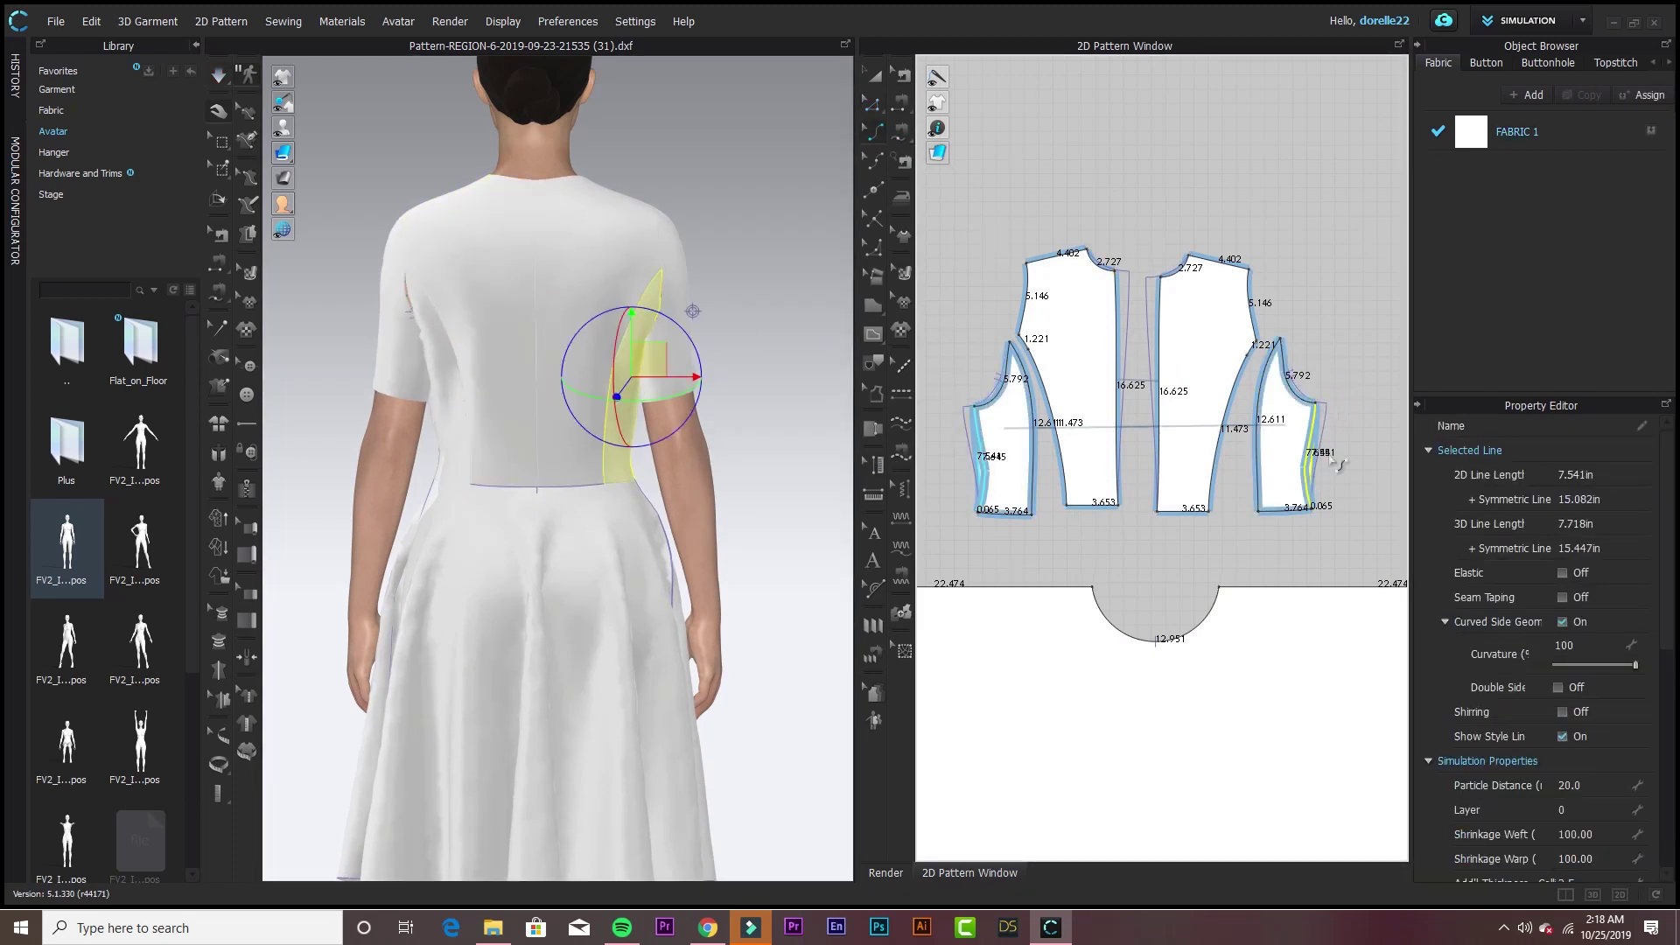
left_click(1357, 454)
right_click_drag(728, 421, 656, 348)
key("space")
left_click(655, 349)
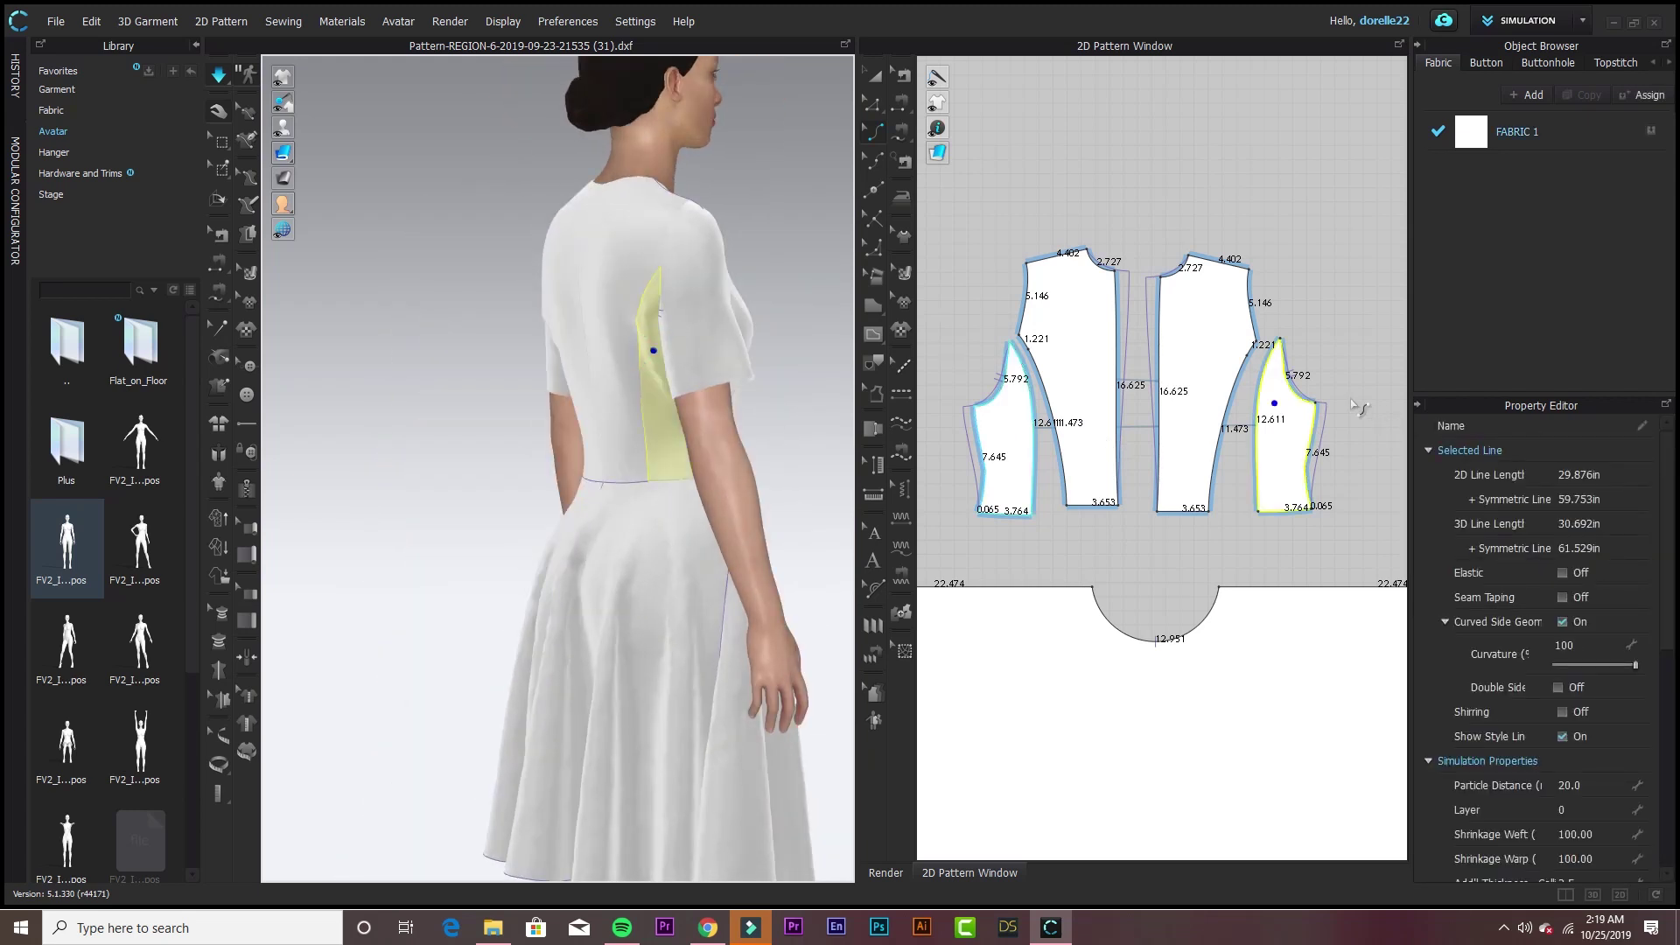
- Move the side back panel's underarm point further inward to an armhole edge of about 5.55 in and settle the draped fabric
left_click(1349, 395)
left_click(873, 100)
left_click_drag(1315, 403, 1307, 403)
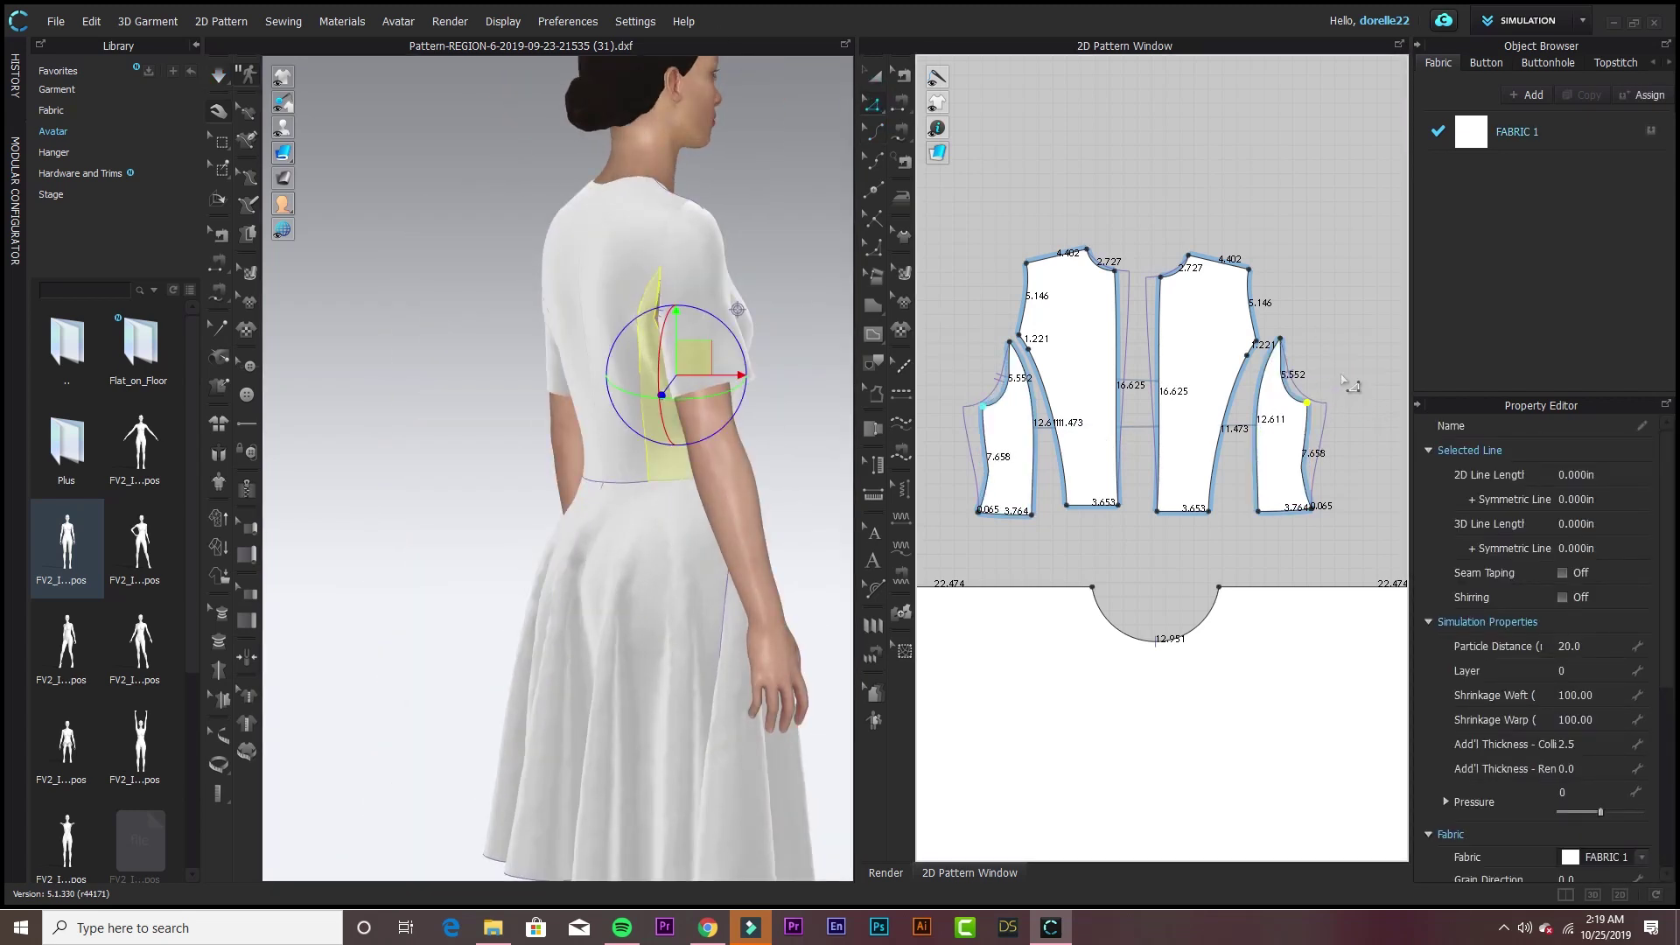
left_click(1352, 387)
left_click_drag(647, 336, 662, 333)
left_click(1351, 328)
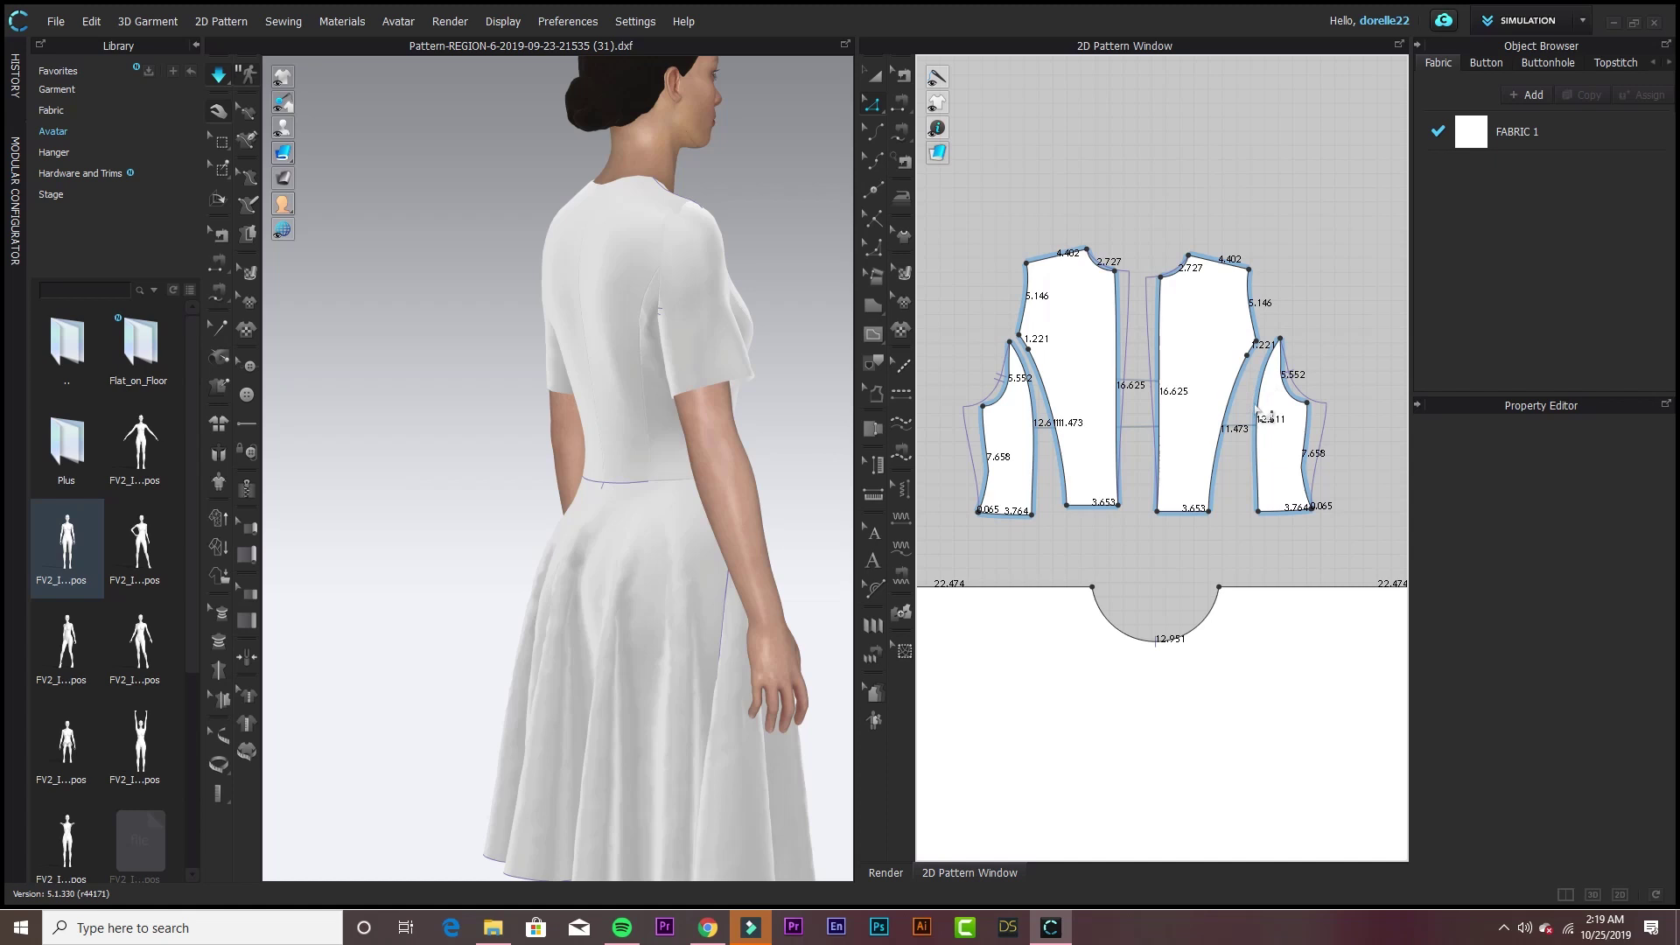
- Reshape the curve of the side back panel's princess seam to about 12.51 in and check the dress from the front
left_click(1259, 410)
left_click_drag(1262, 381, 1311, 343)
key("Return")
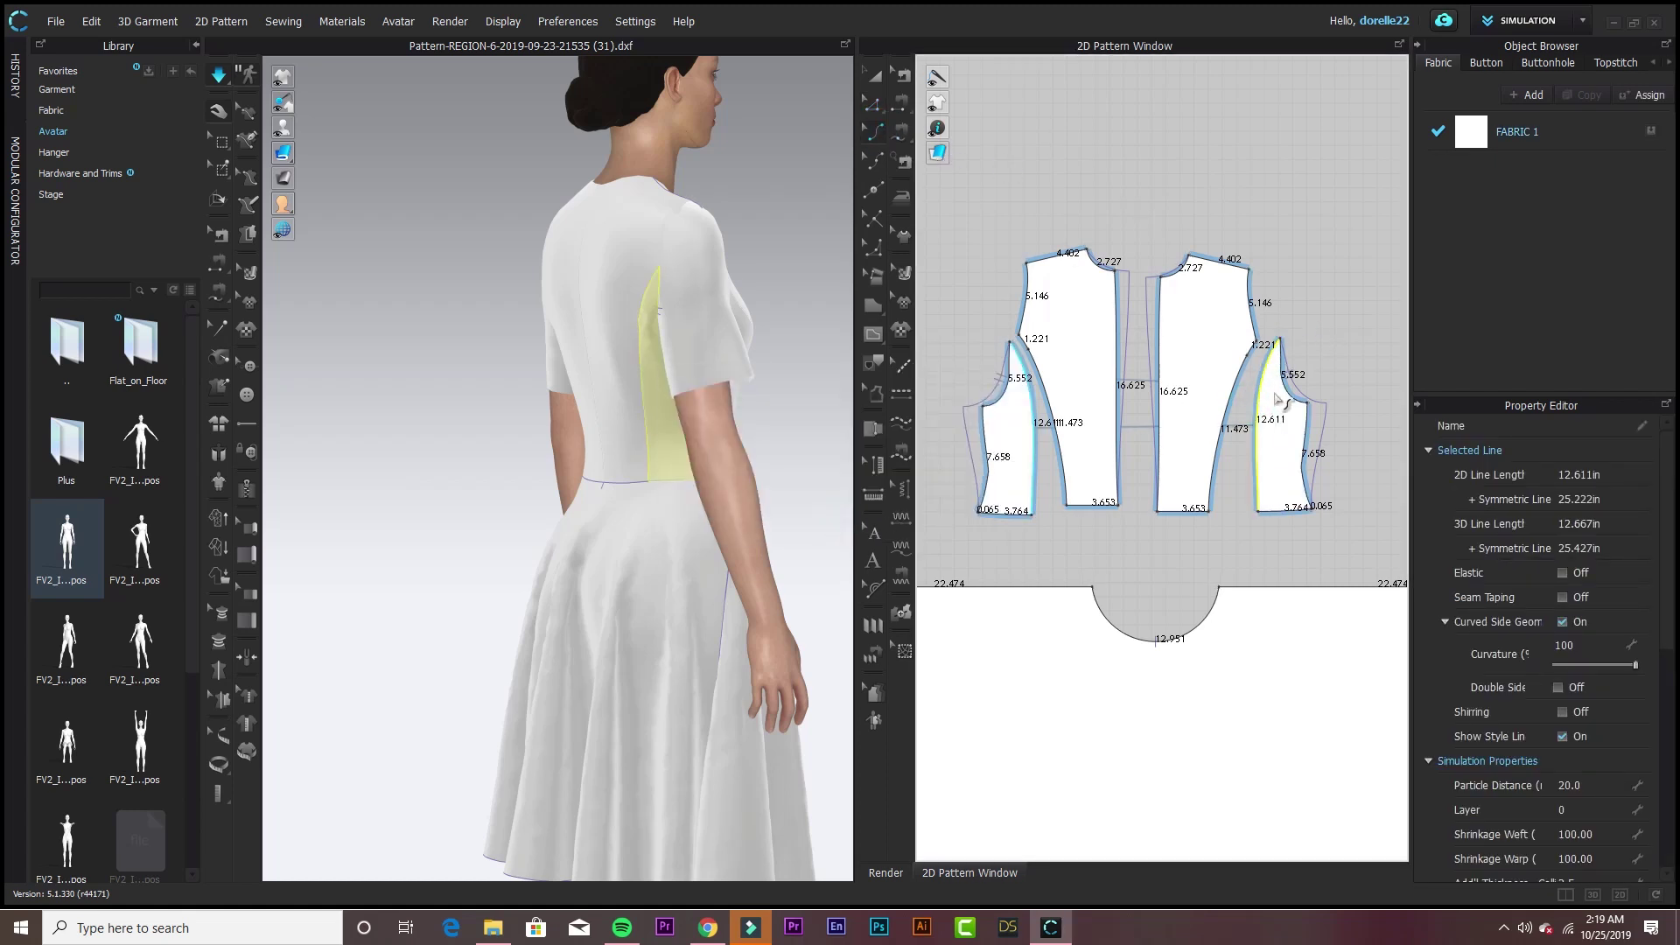
left_click(1312, 308)
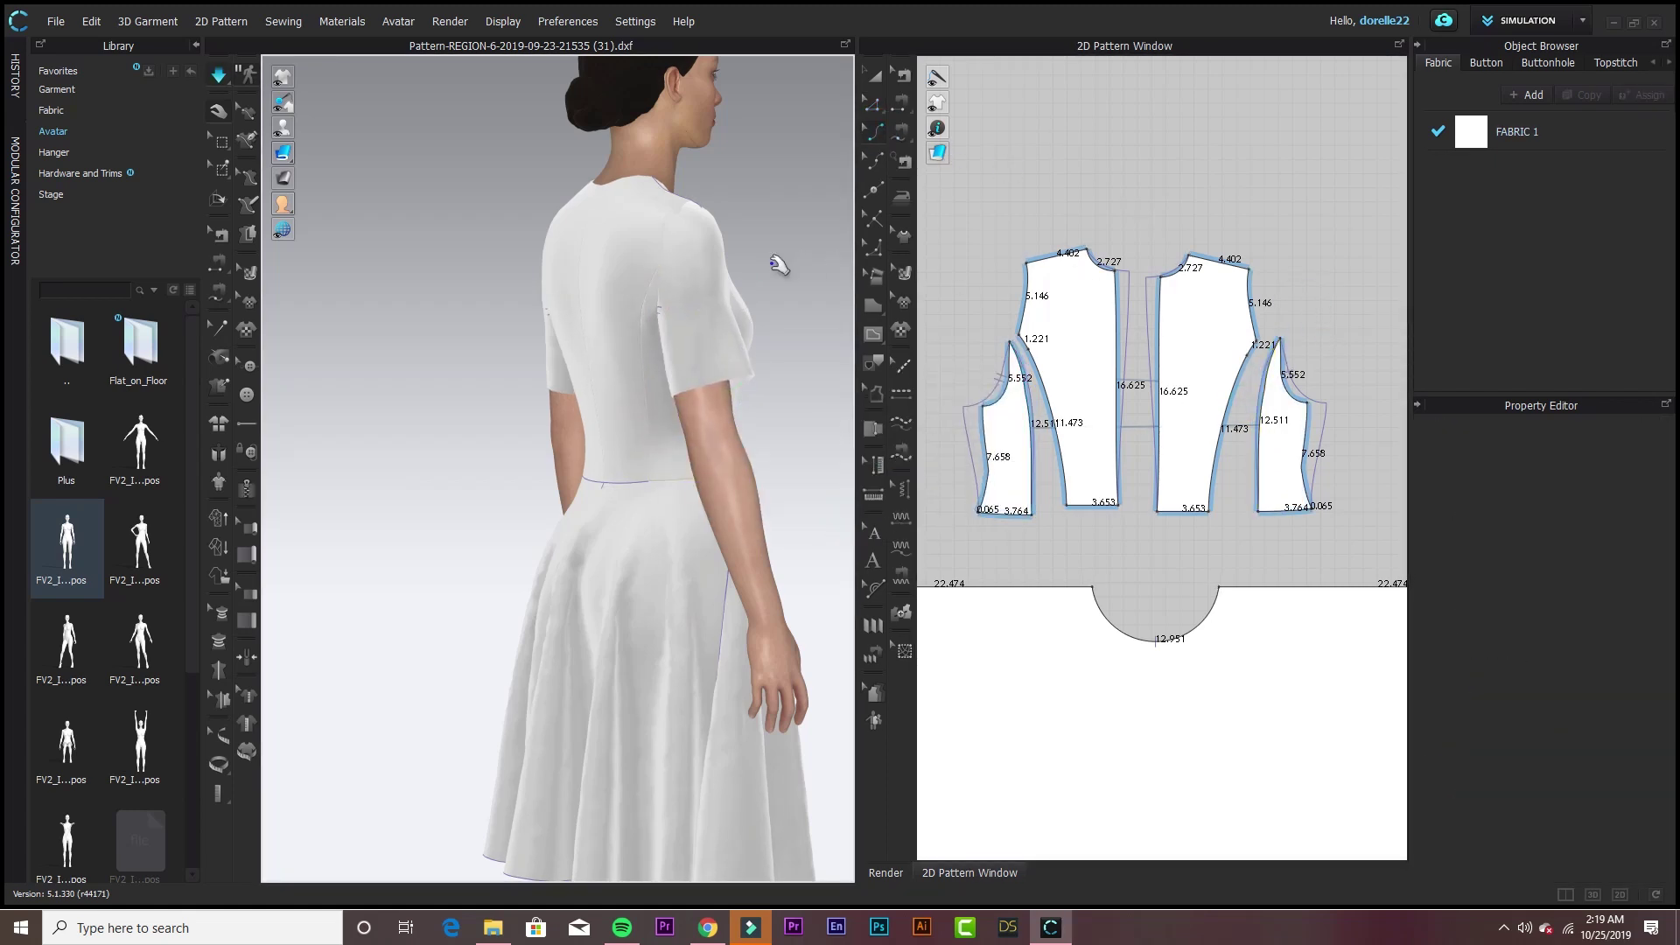
right_click_drag(778, 265, 555, 310)
middle_click_drag(603, 310, 603, 266)
scroll(727, 306, "down", 3)
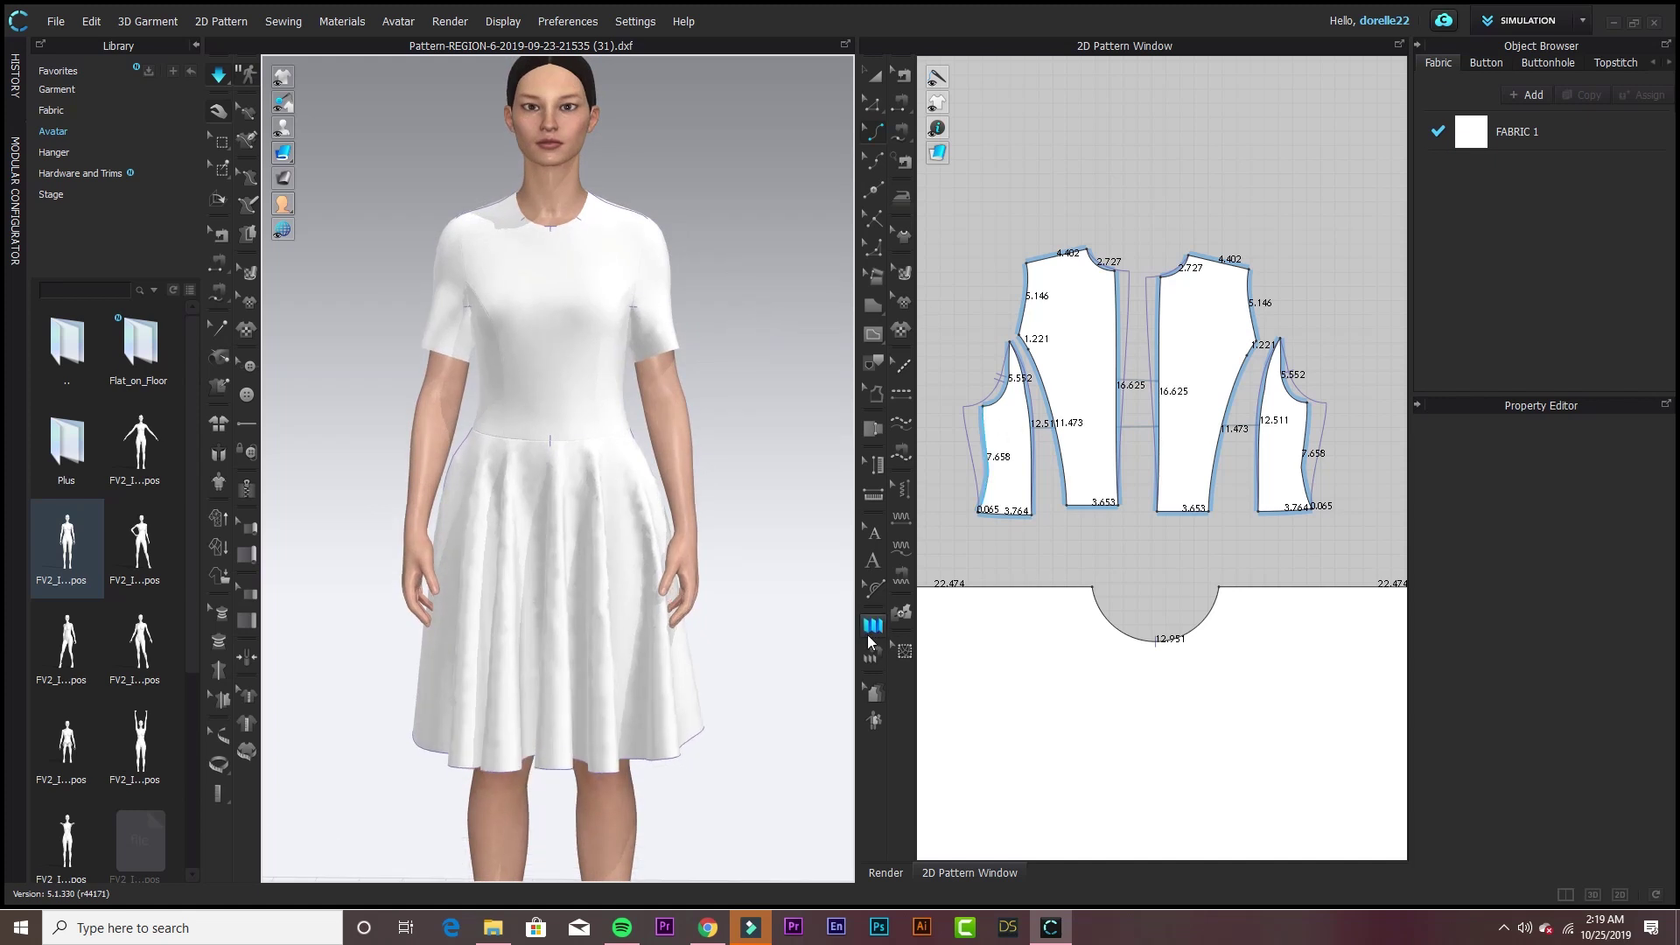
- Try auto grading the patterns at 100% pattern curvature with Maintain Graphic Size enabled, and undo the grading
left_click(875, 719)
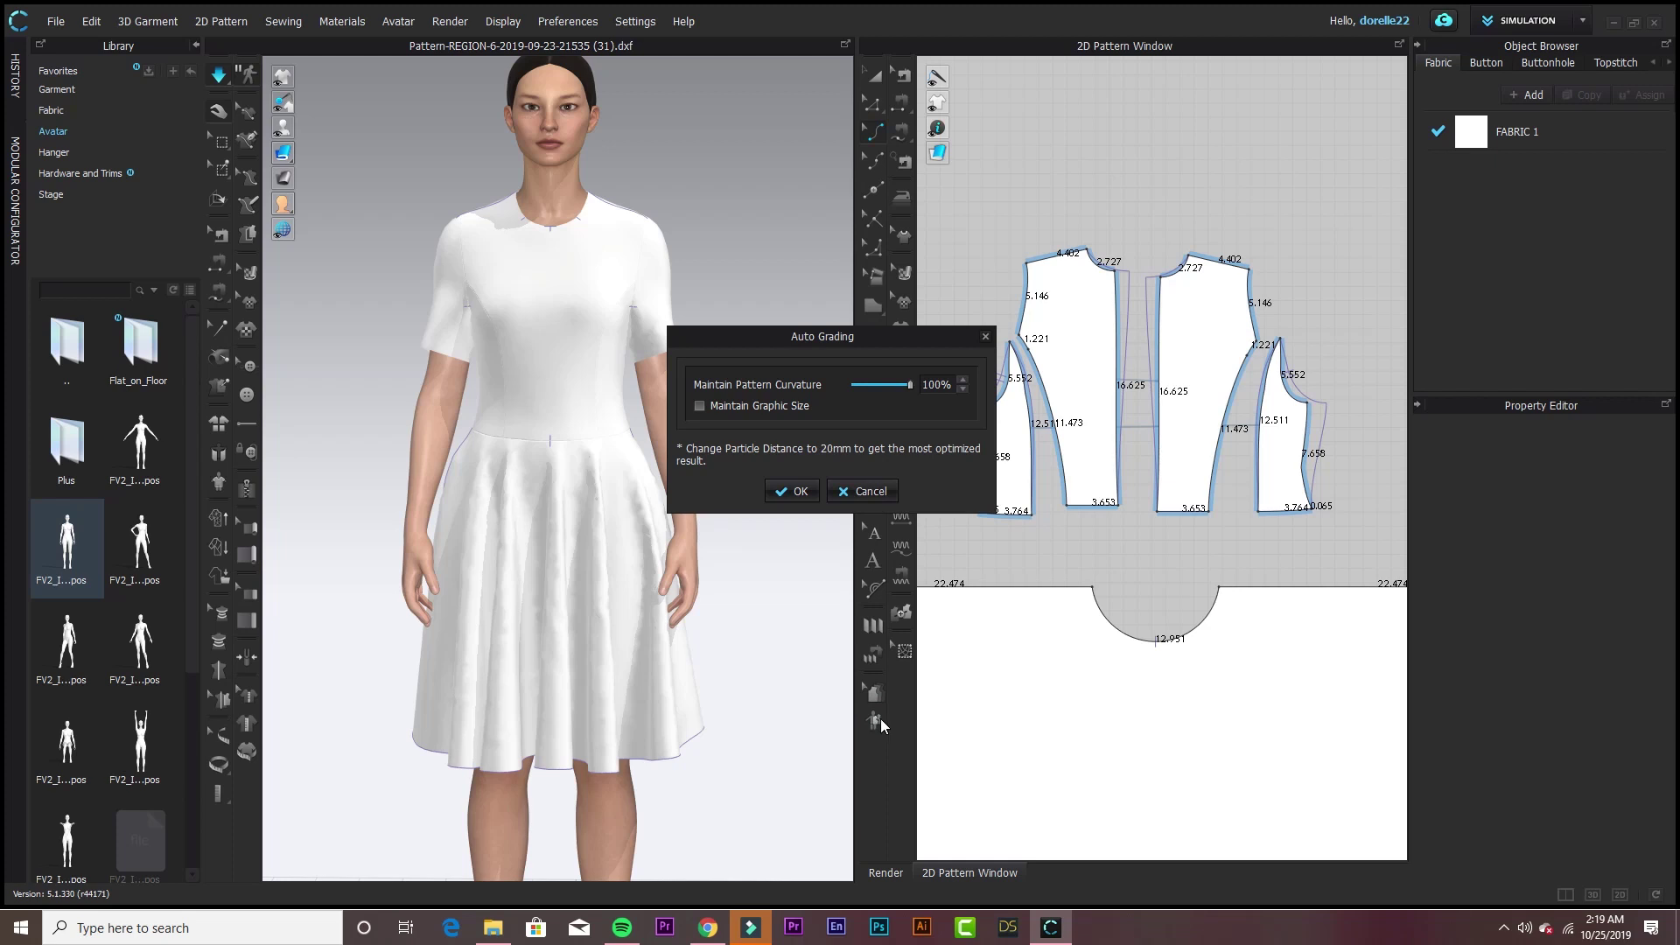
left_click(699, 406)
left_click(792, 490)
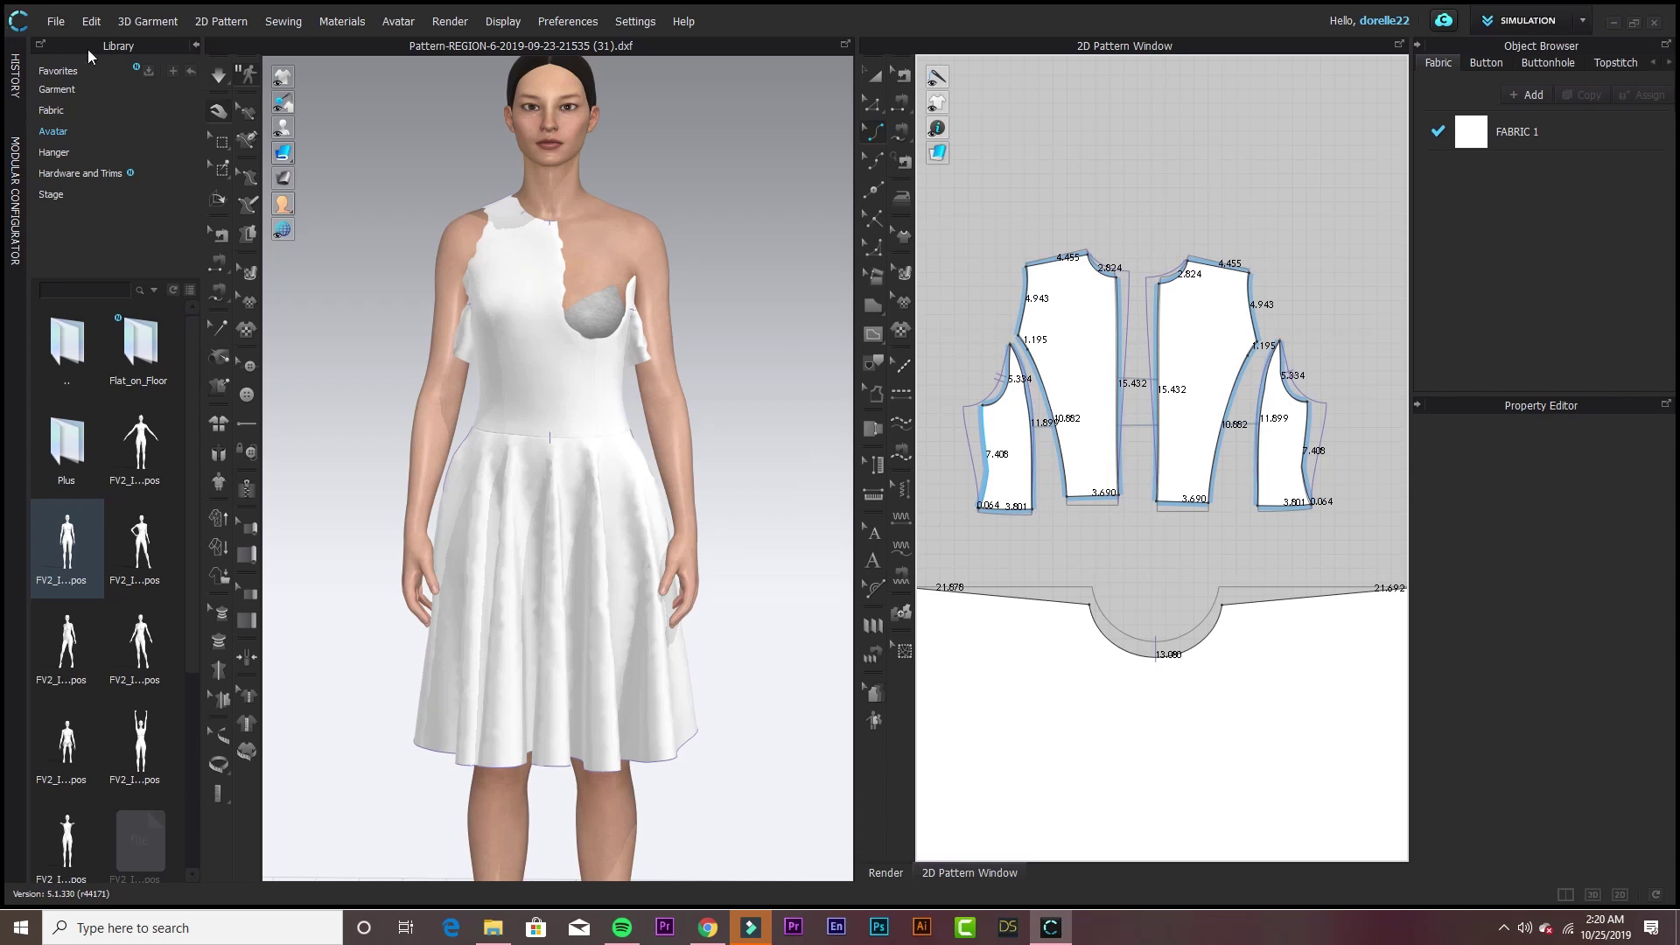
left_click(91, 21)
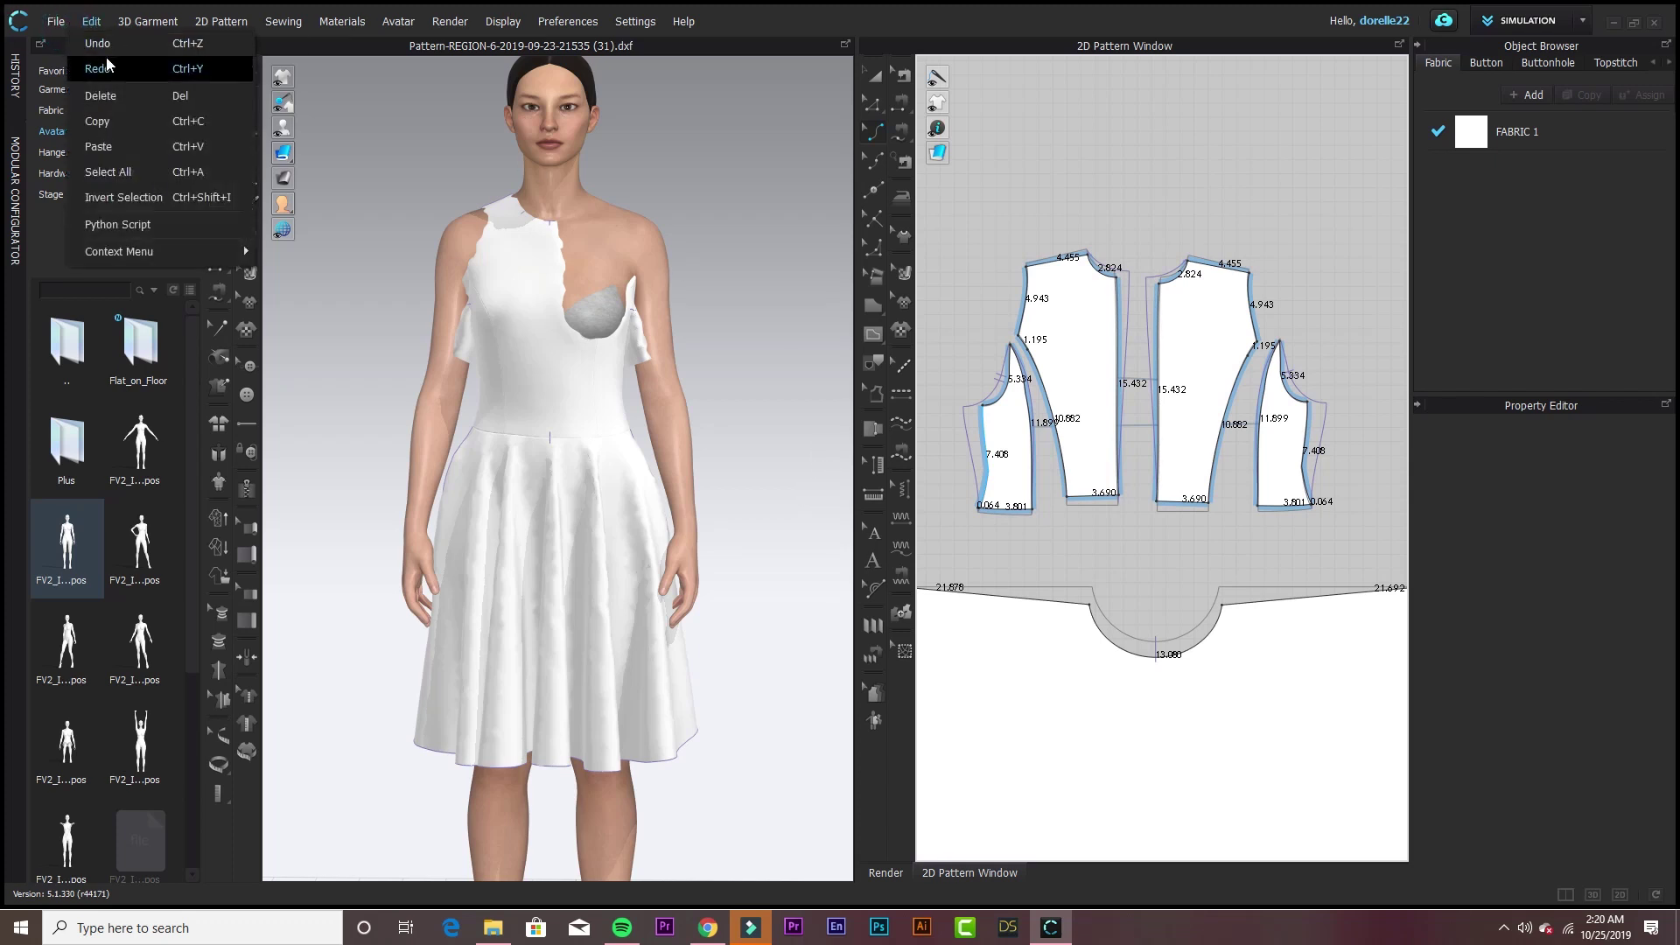
left_click(107, 46)
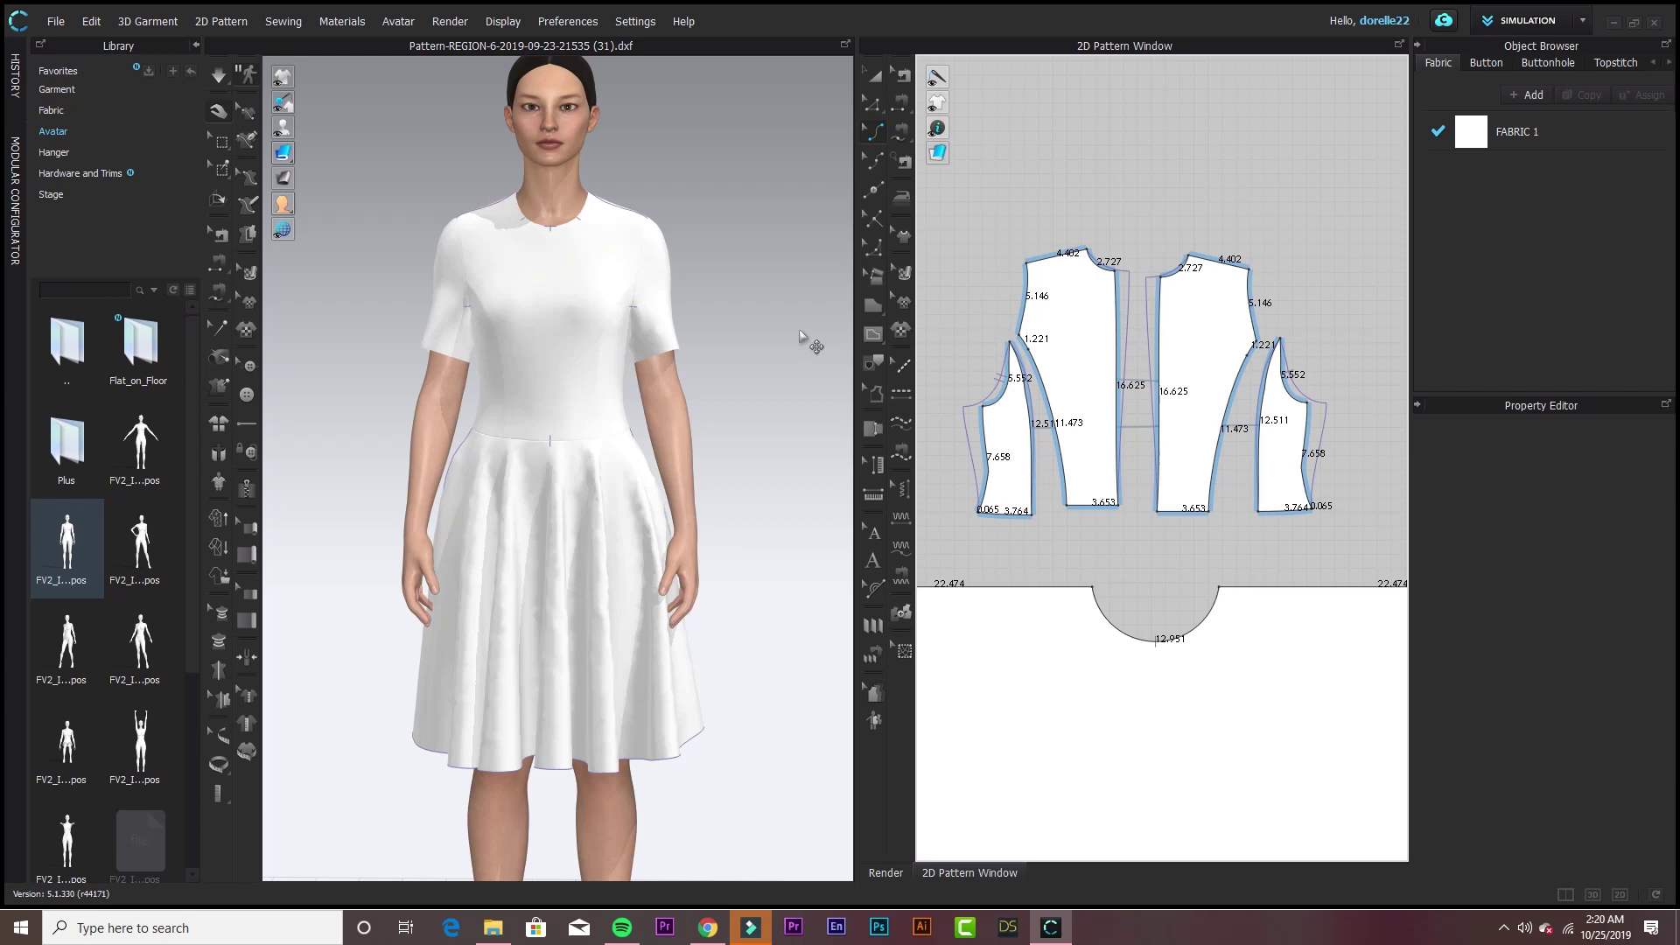
left_click(785, 359)
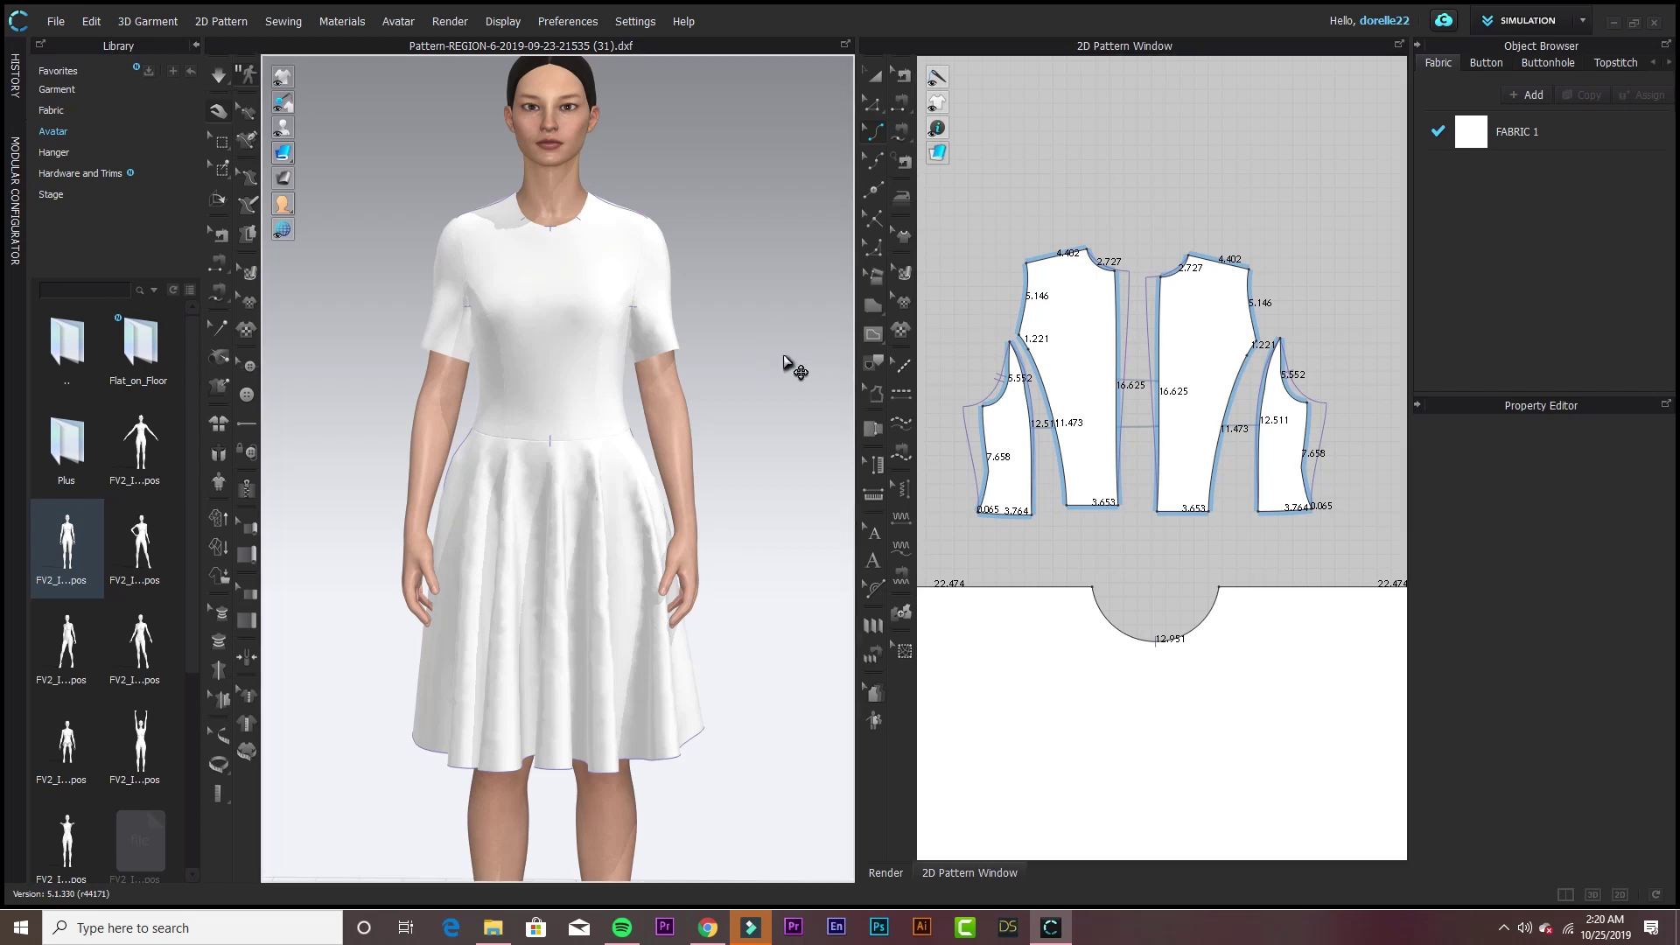
- Hide the line length labels on all pattern pieces in the 2D window
scroll(1270, 370, "down", 3)
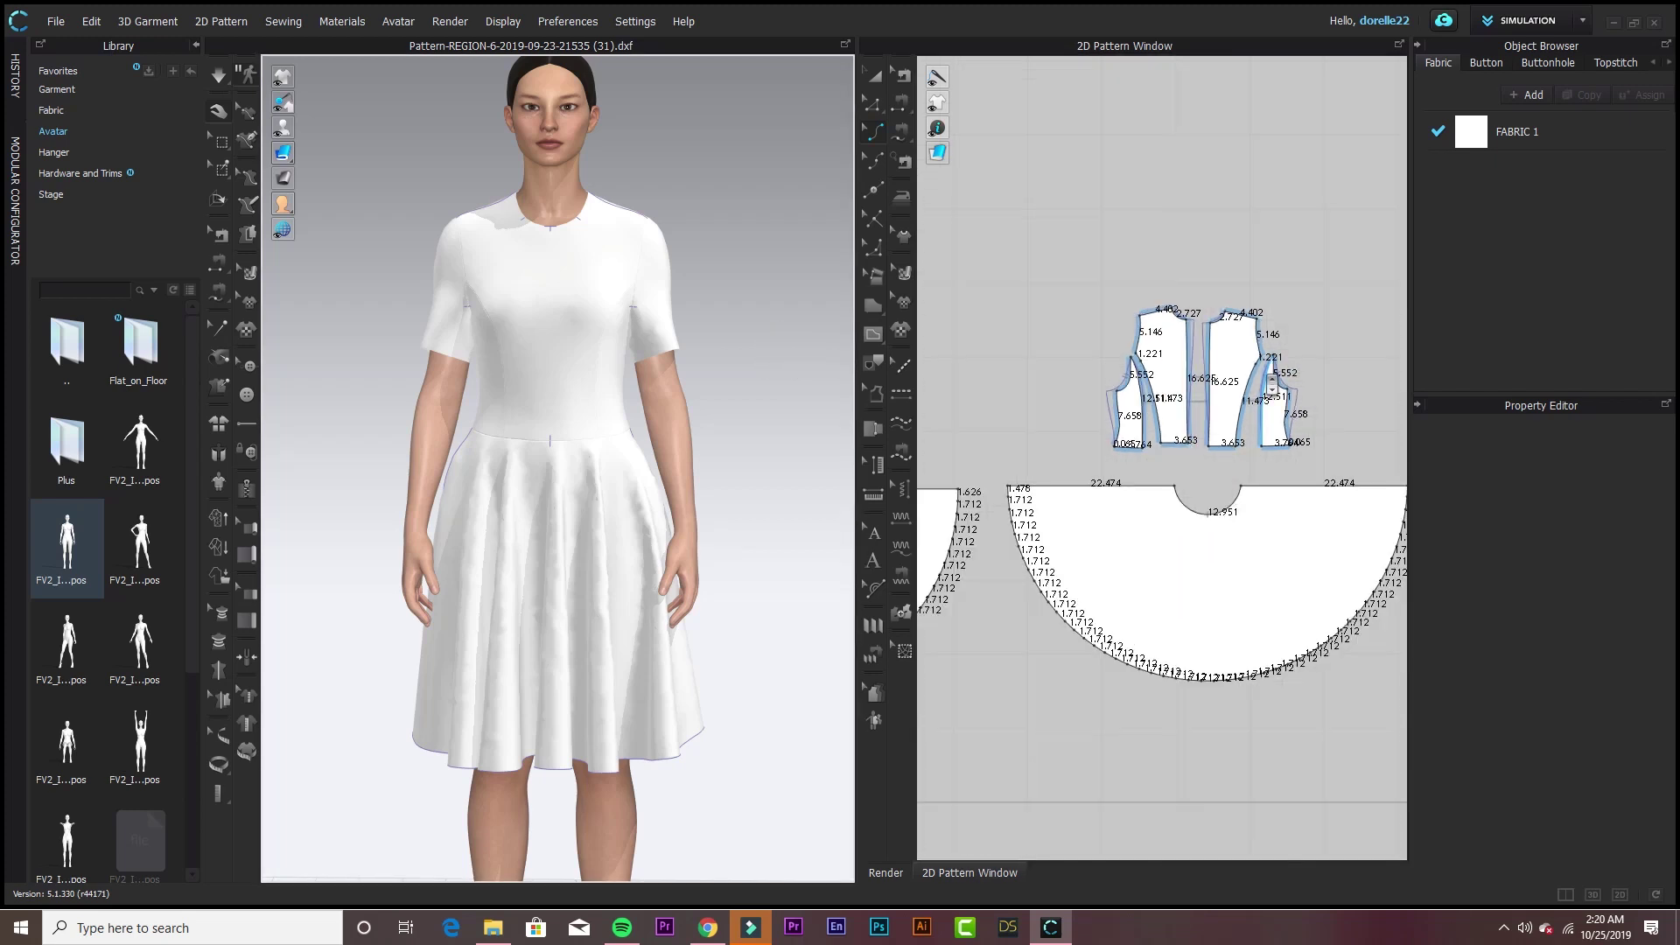
scroll(1216, 308, "down", 2)
scroll(1216, 311, "down", 2)
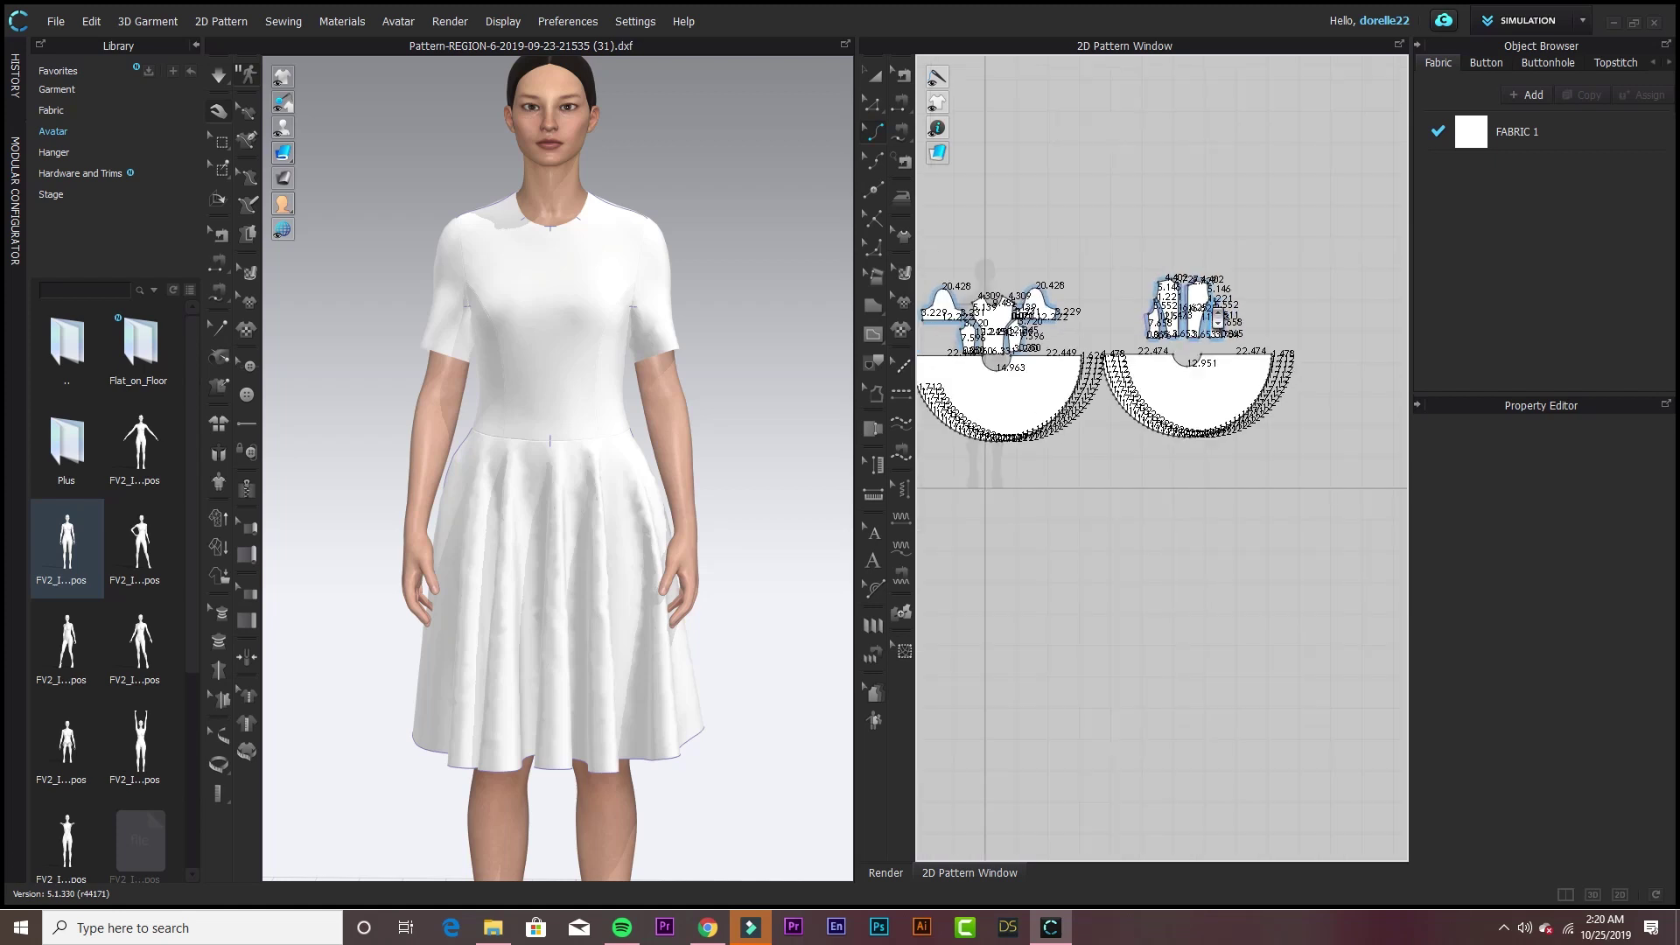
scroll(1218, 321, "up", 1)
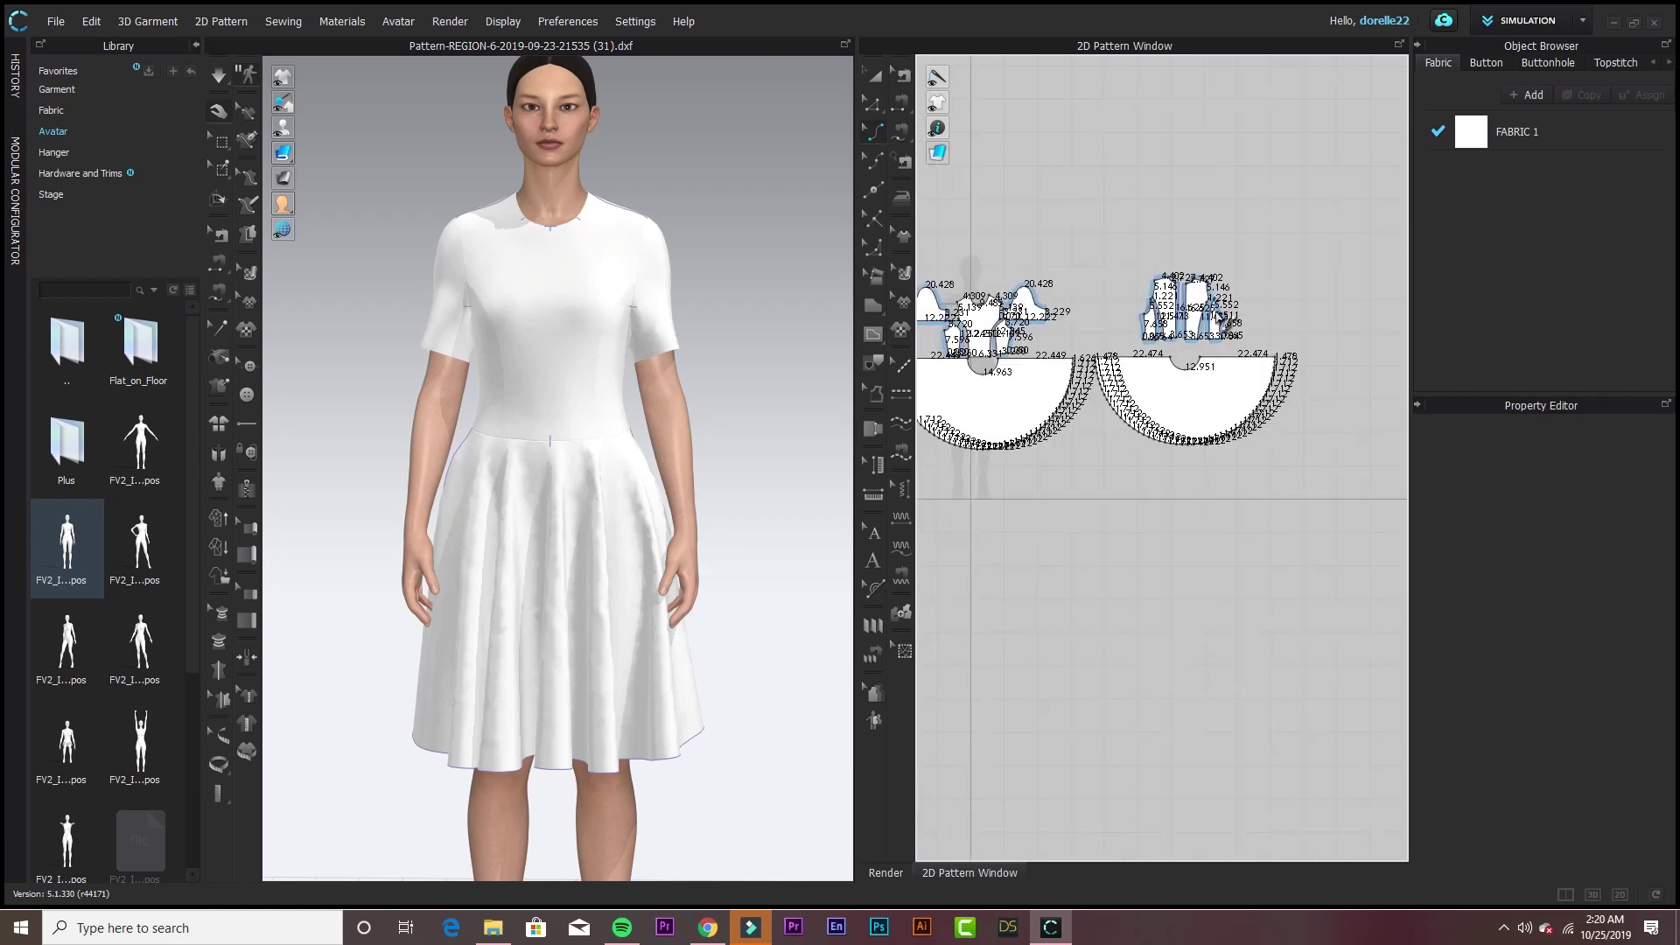
mouse_move(938, 129)
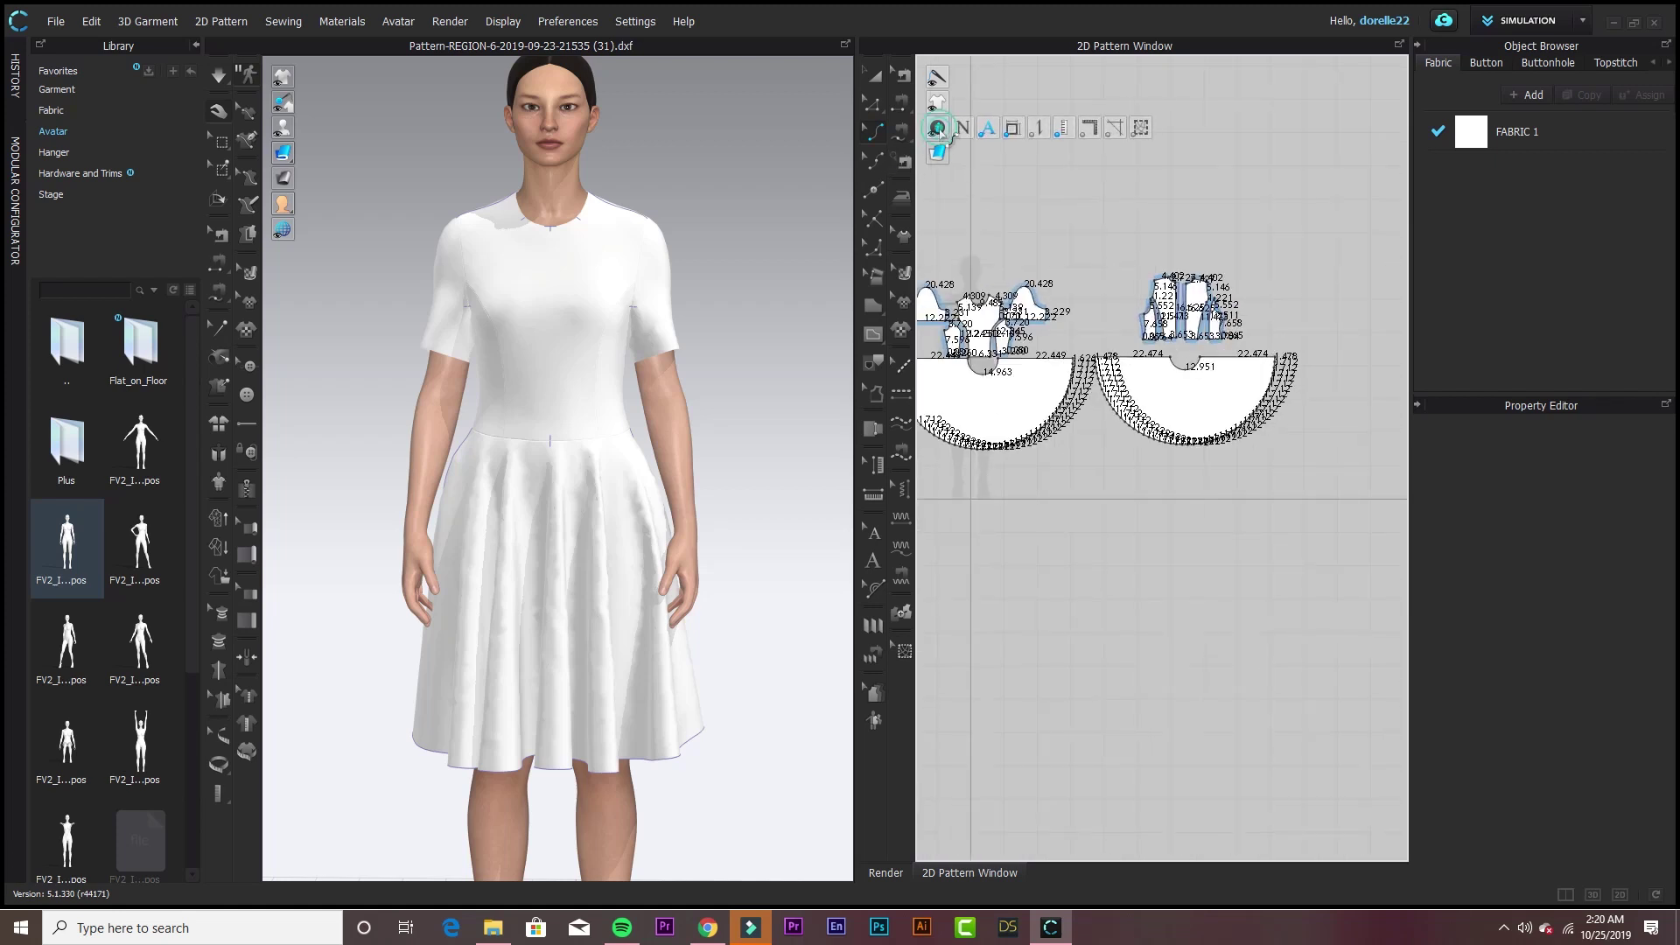
left_click(1035, 129)
scroll(1061, 285, "up", 2)
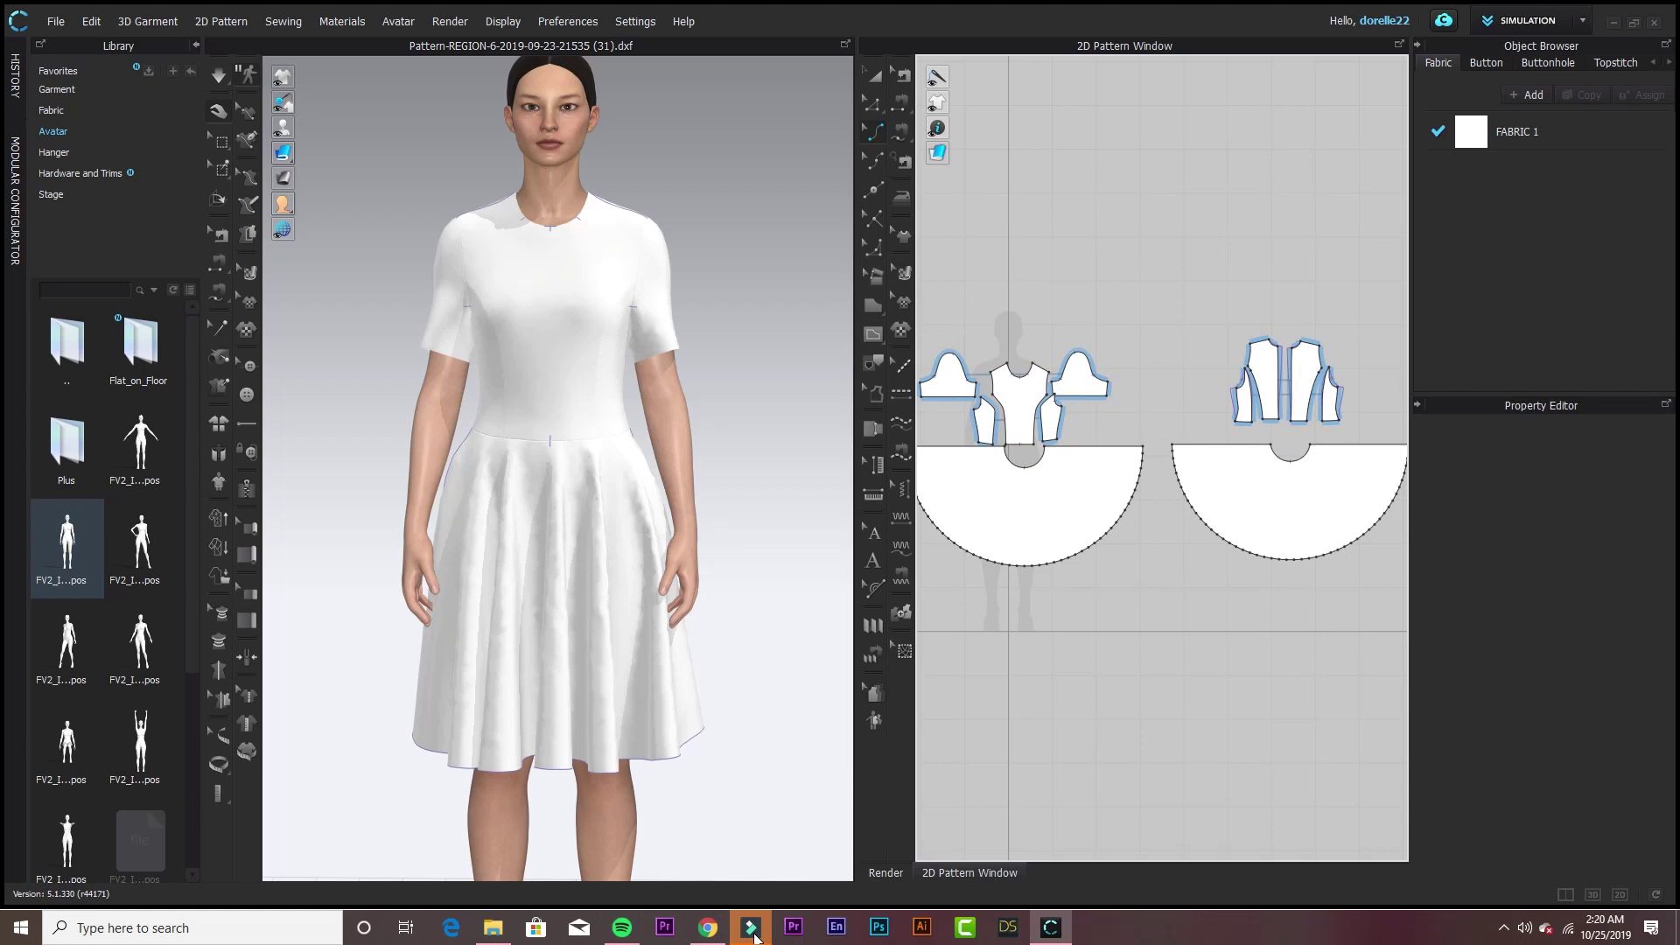
- Switch to Chrome and read the operation steps and option descriptions in the CLO Auto Grading support article
left_click(707, 929)
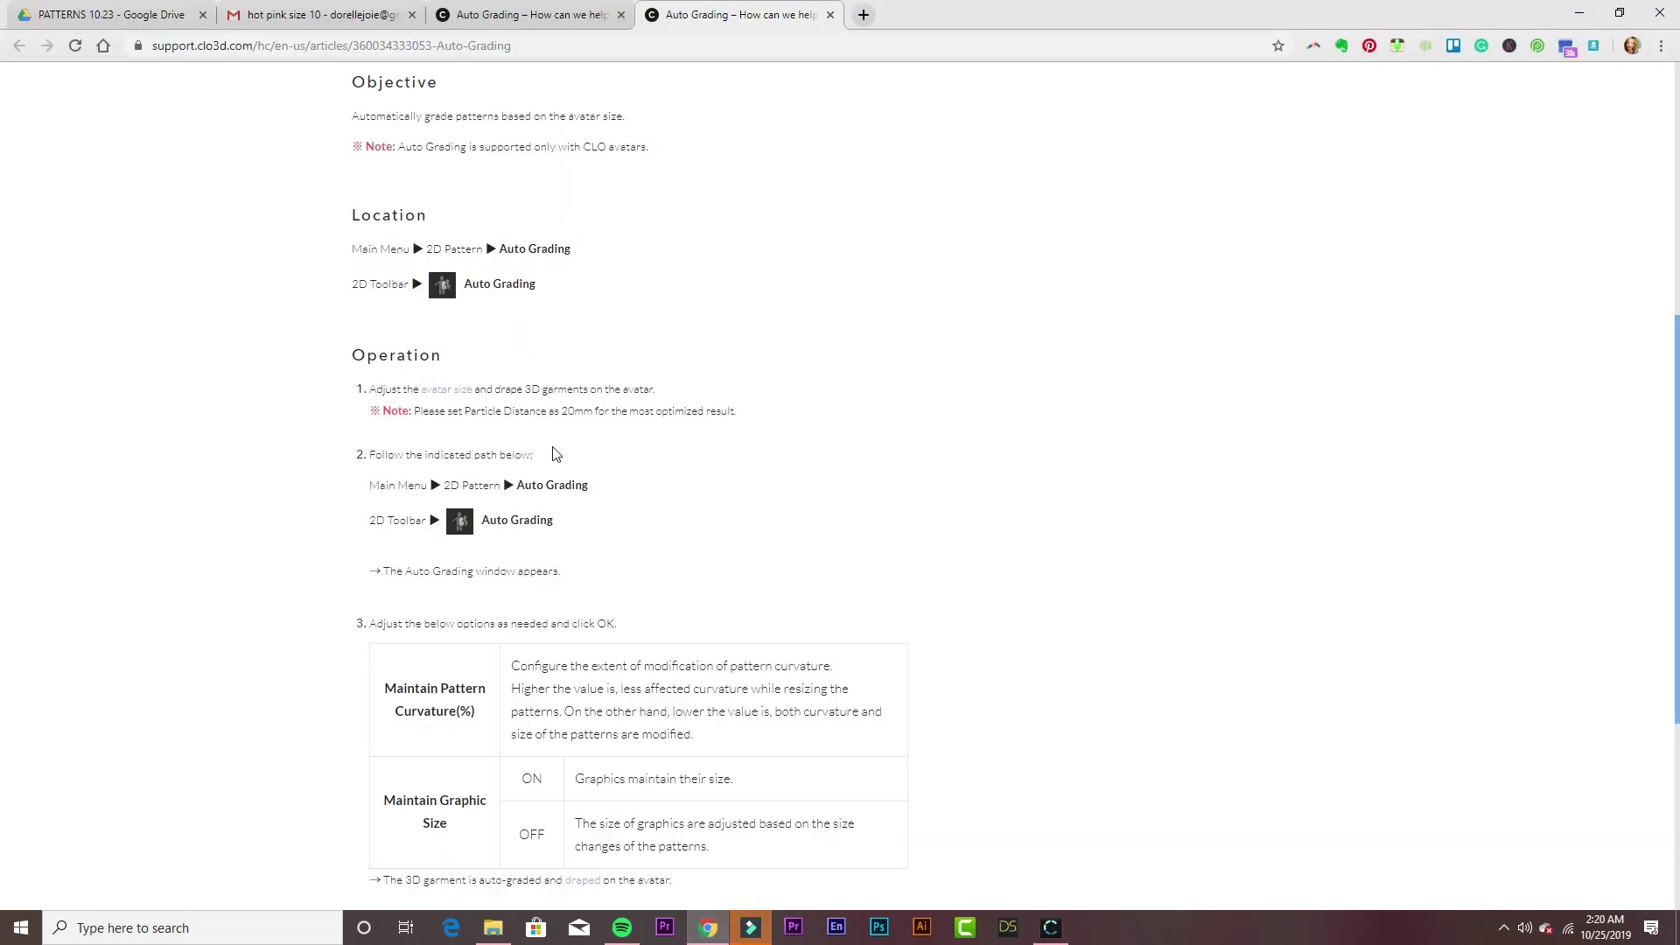
scroll(583, 652, "down", 2)
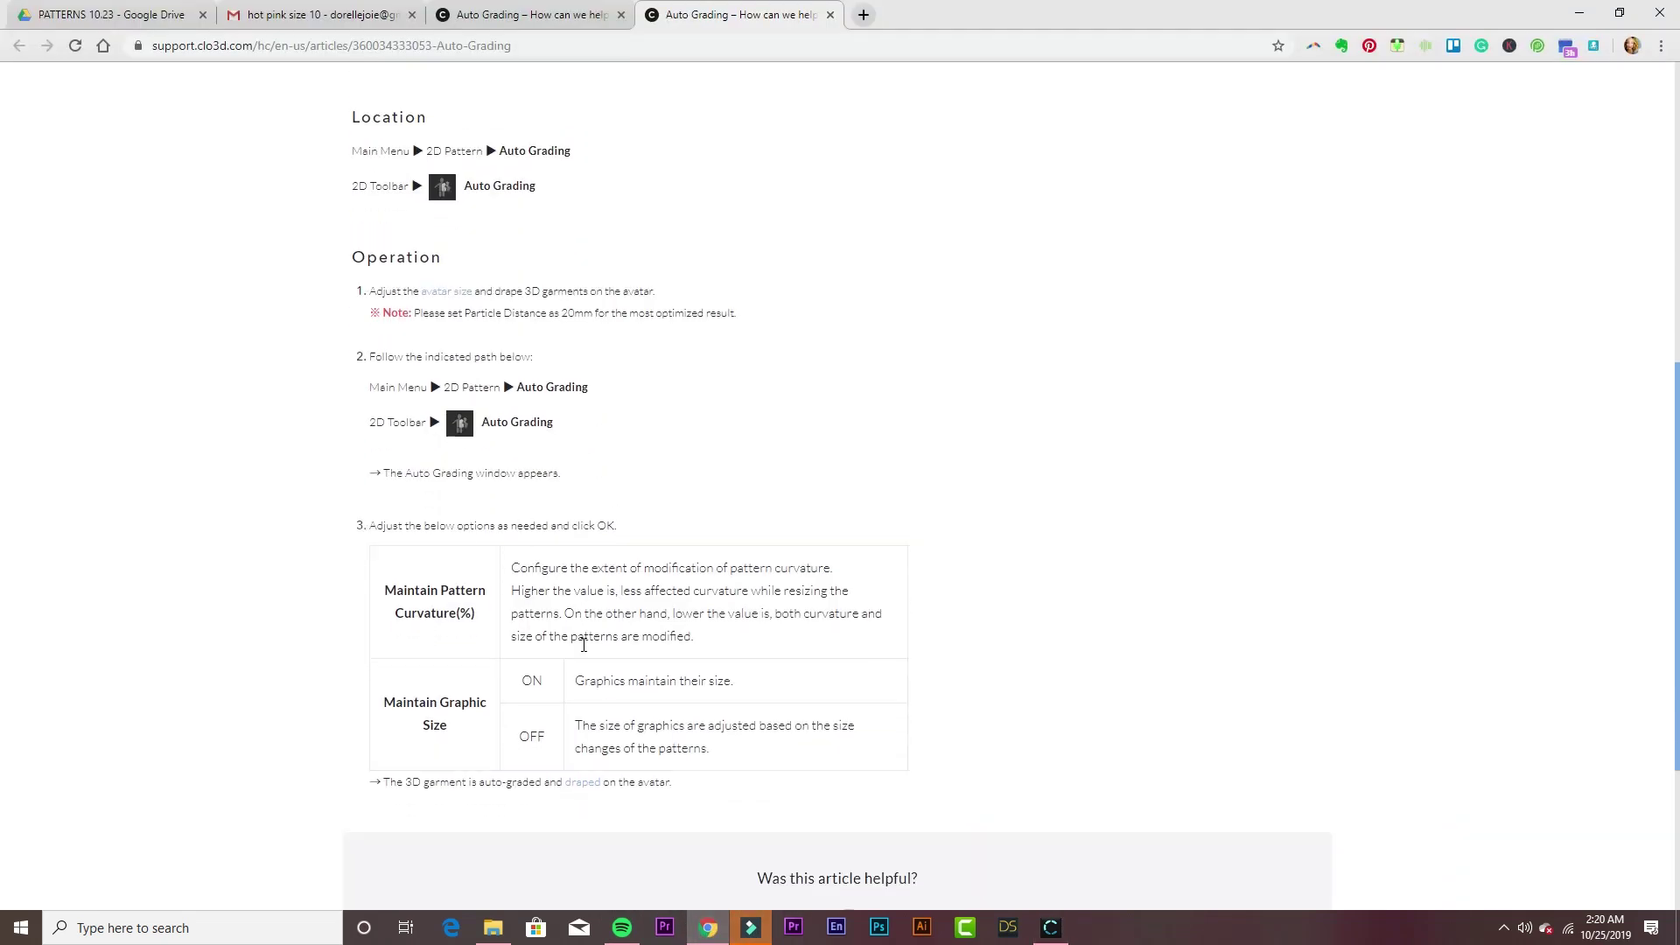
scroll(584, 645, "down", 1)
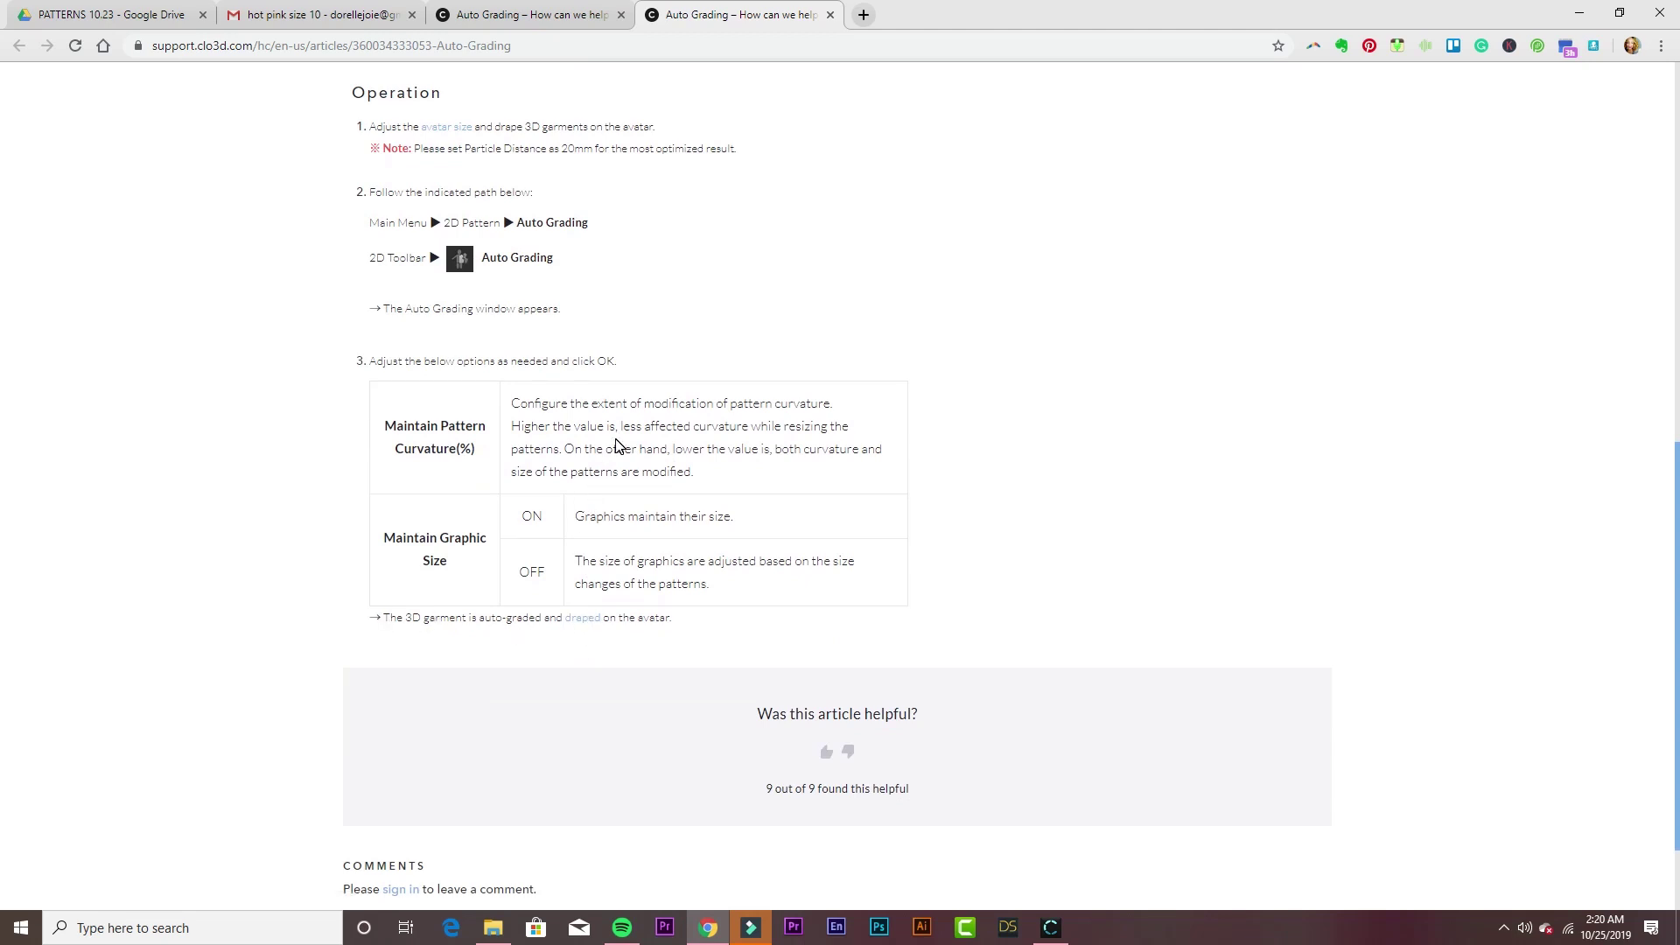
scroll(625, 330, "up", 1)
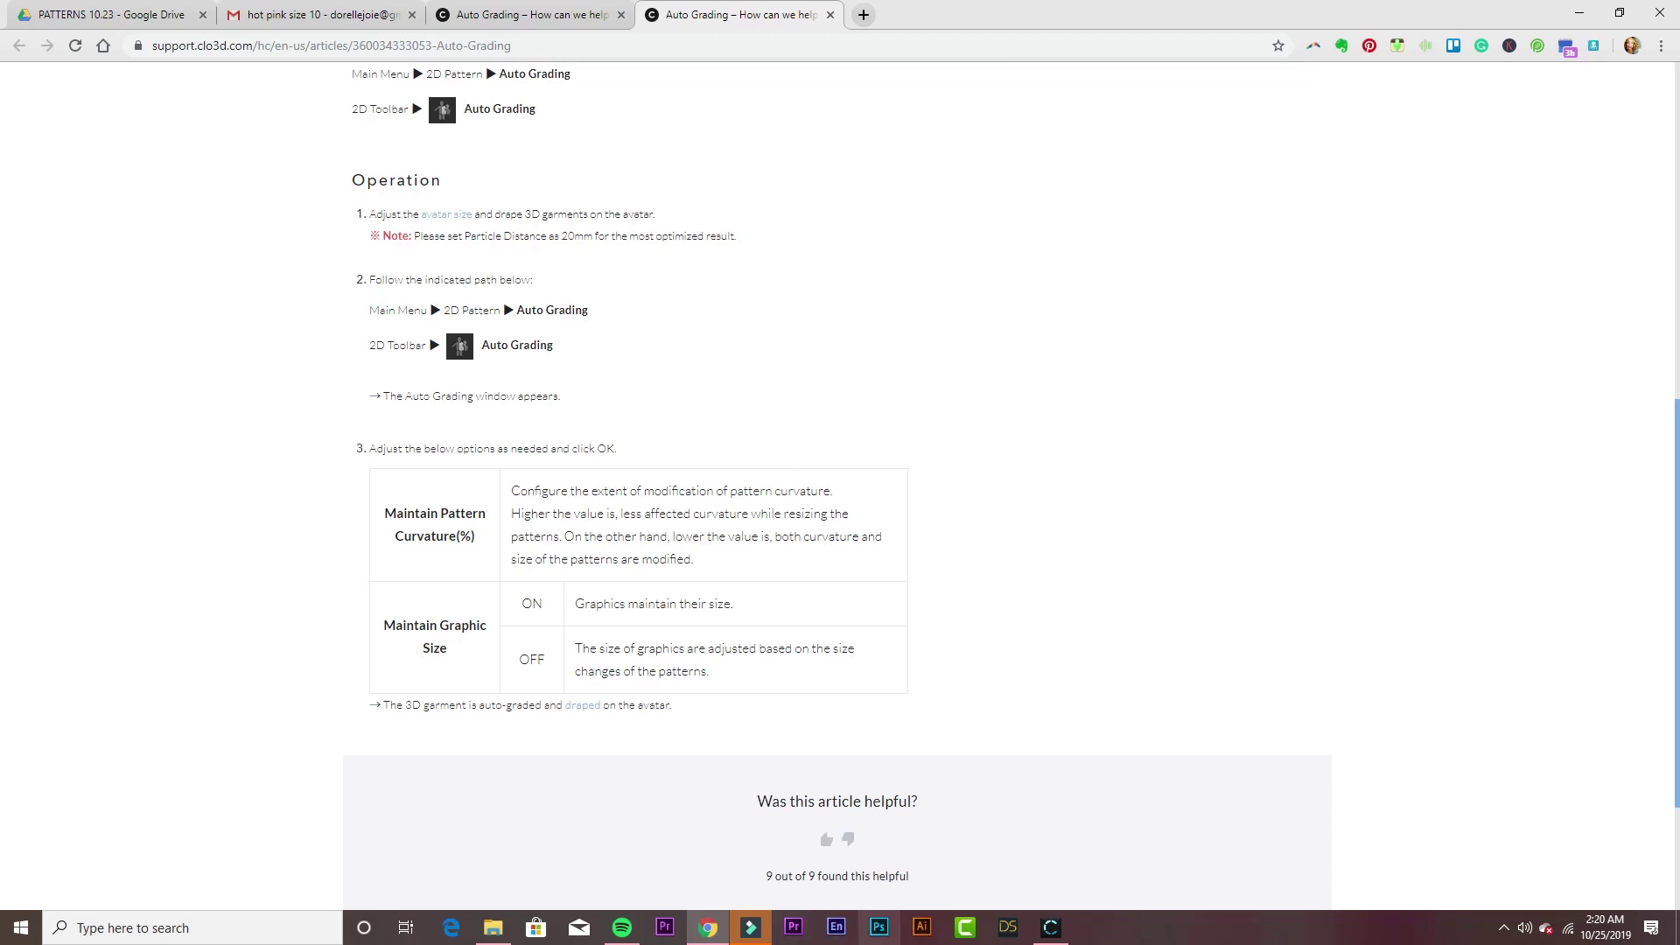
- Return to CLO and load the avatar size file US_ASTM_Missy_Curvy_16.avs in the Avatar Editor
left_click(1050, 929)
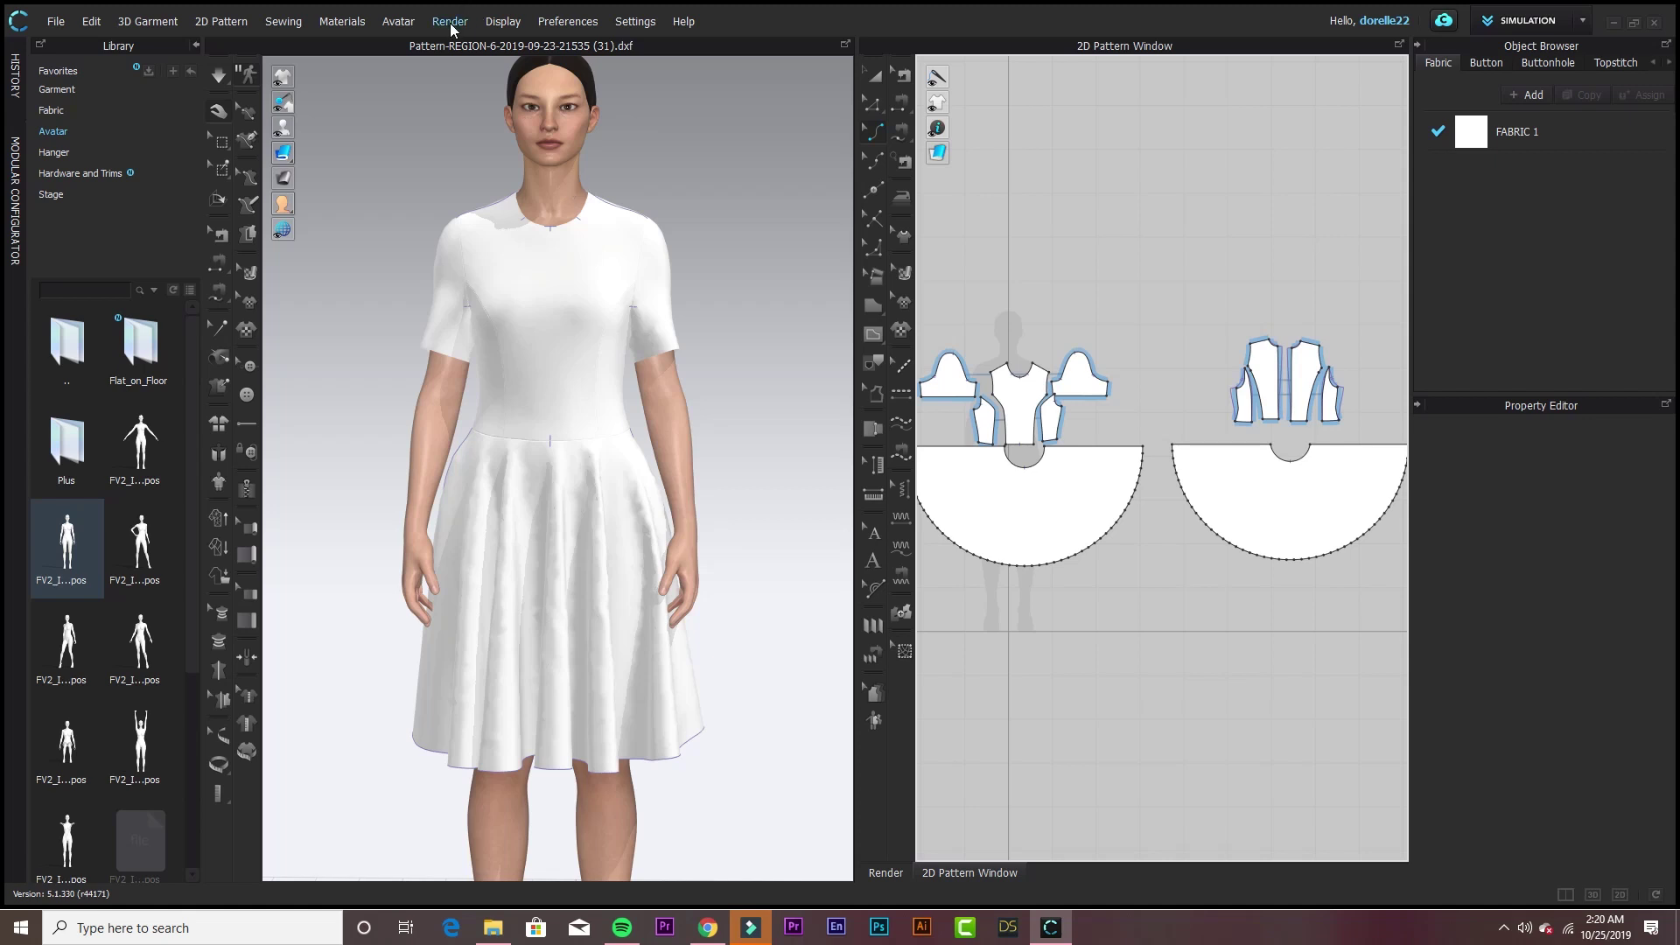
left_click(398, 21)
left_click(442, 203)
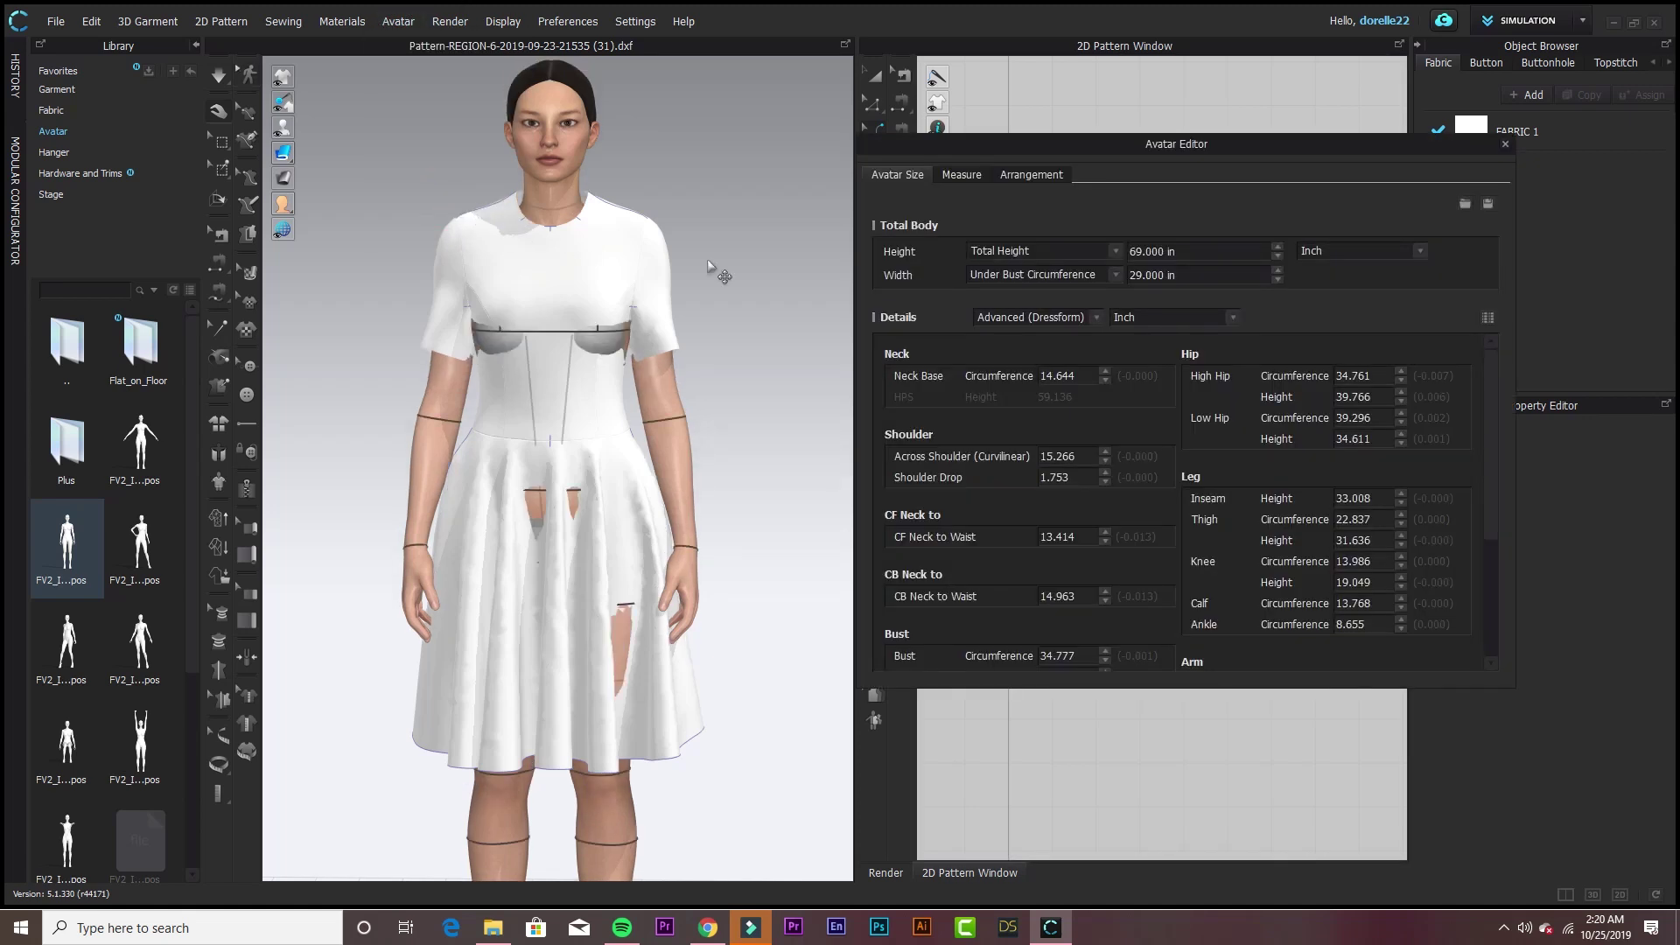
left_click(1464, 204)
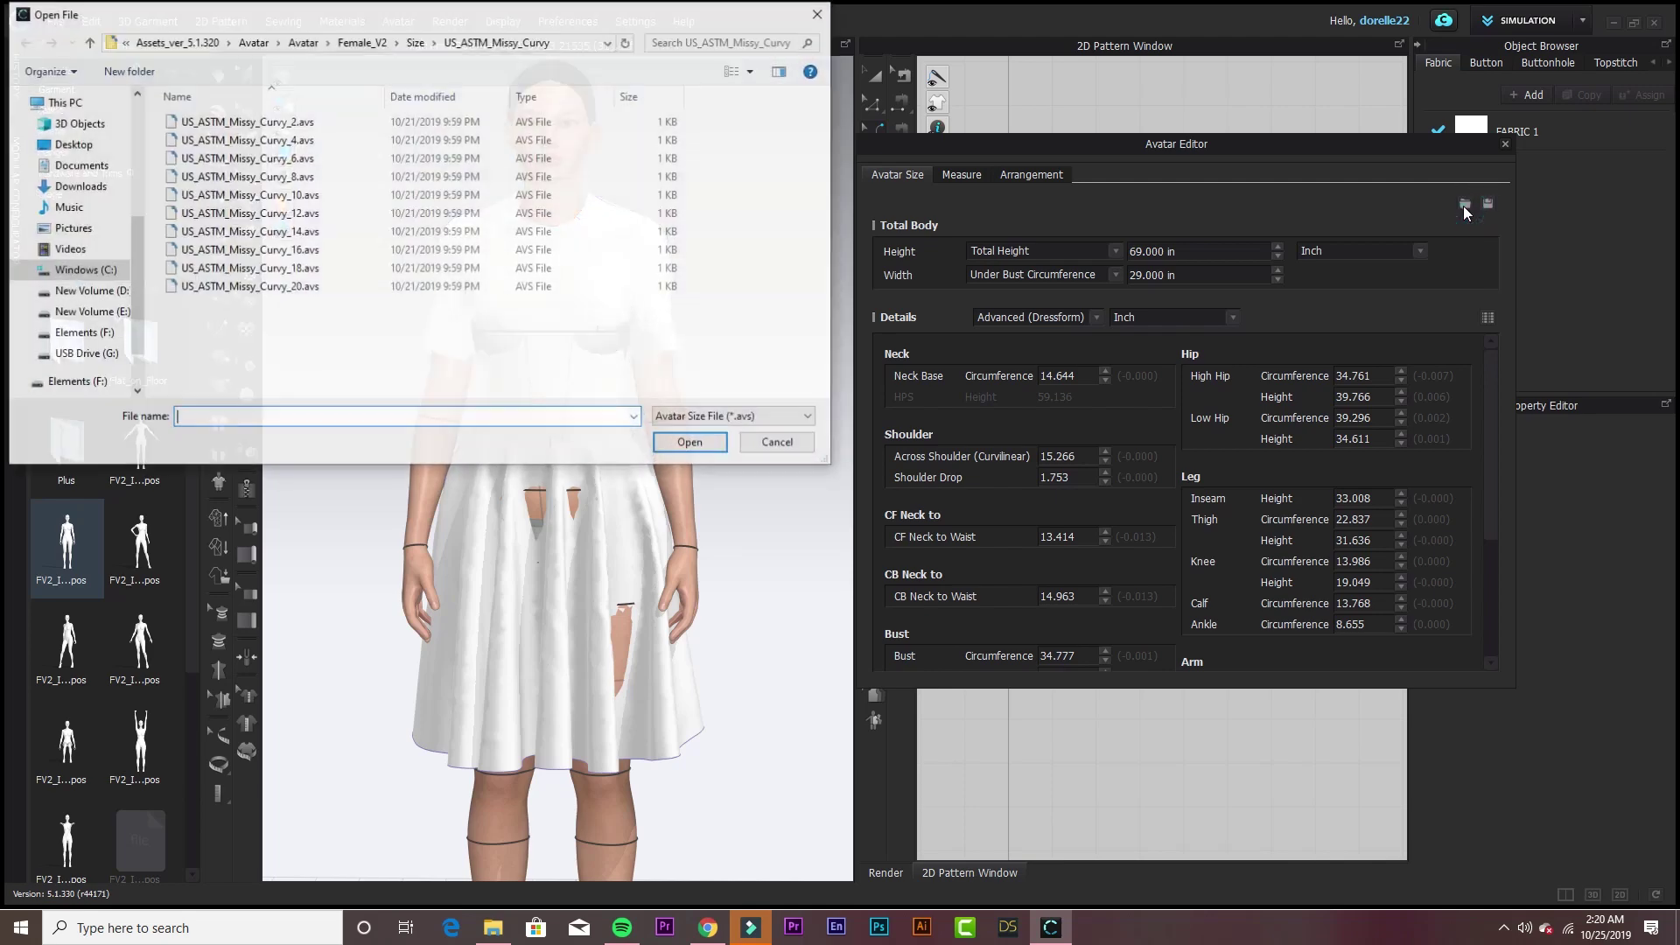
left_click(274, 252)
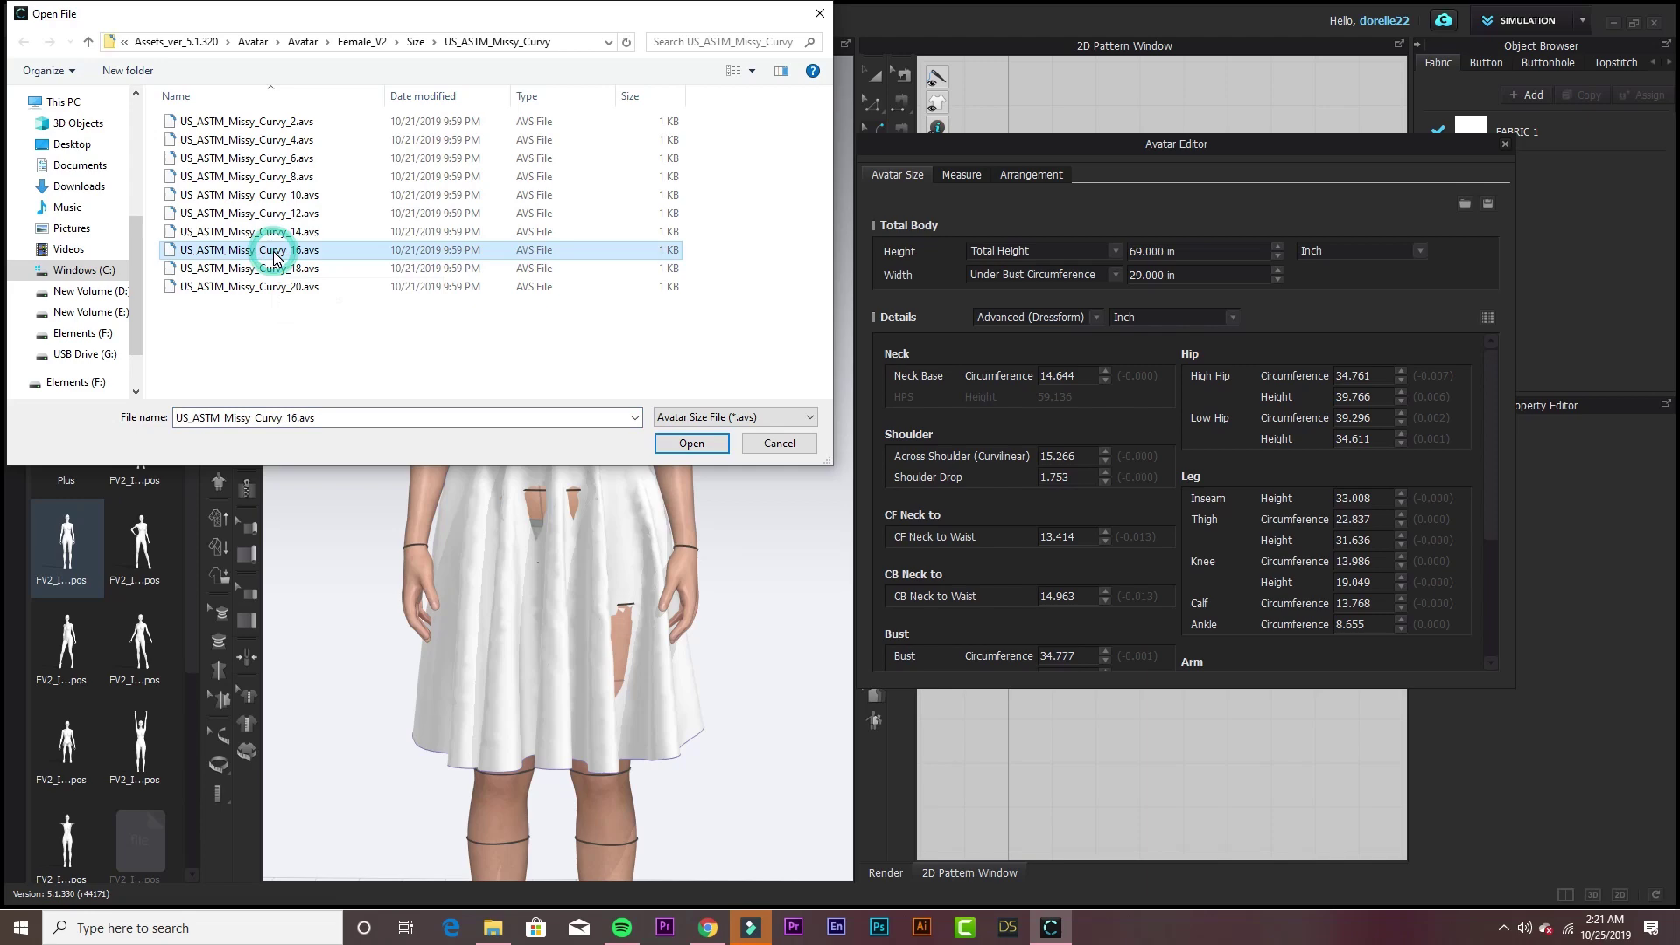
double_click(274, 250)
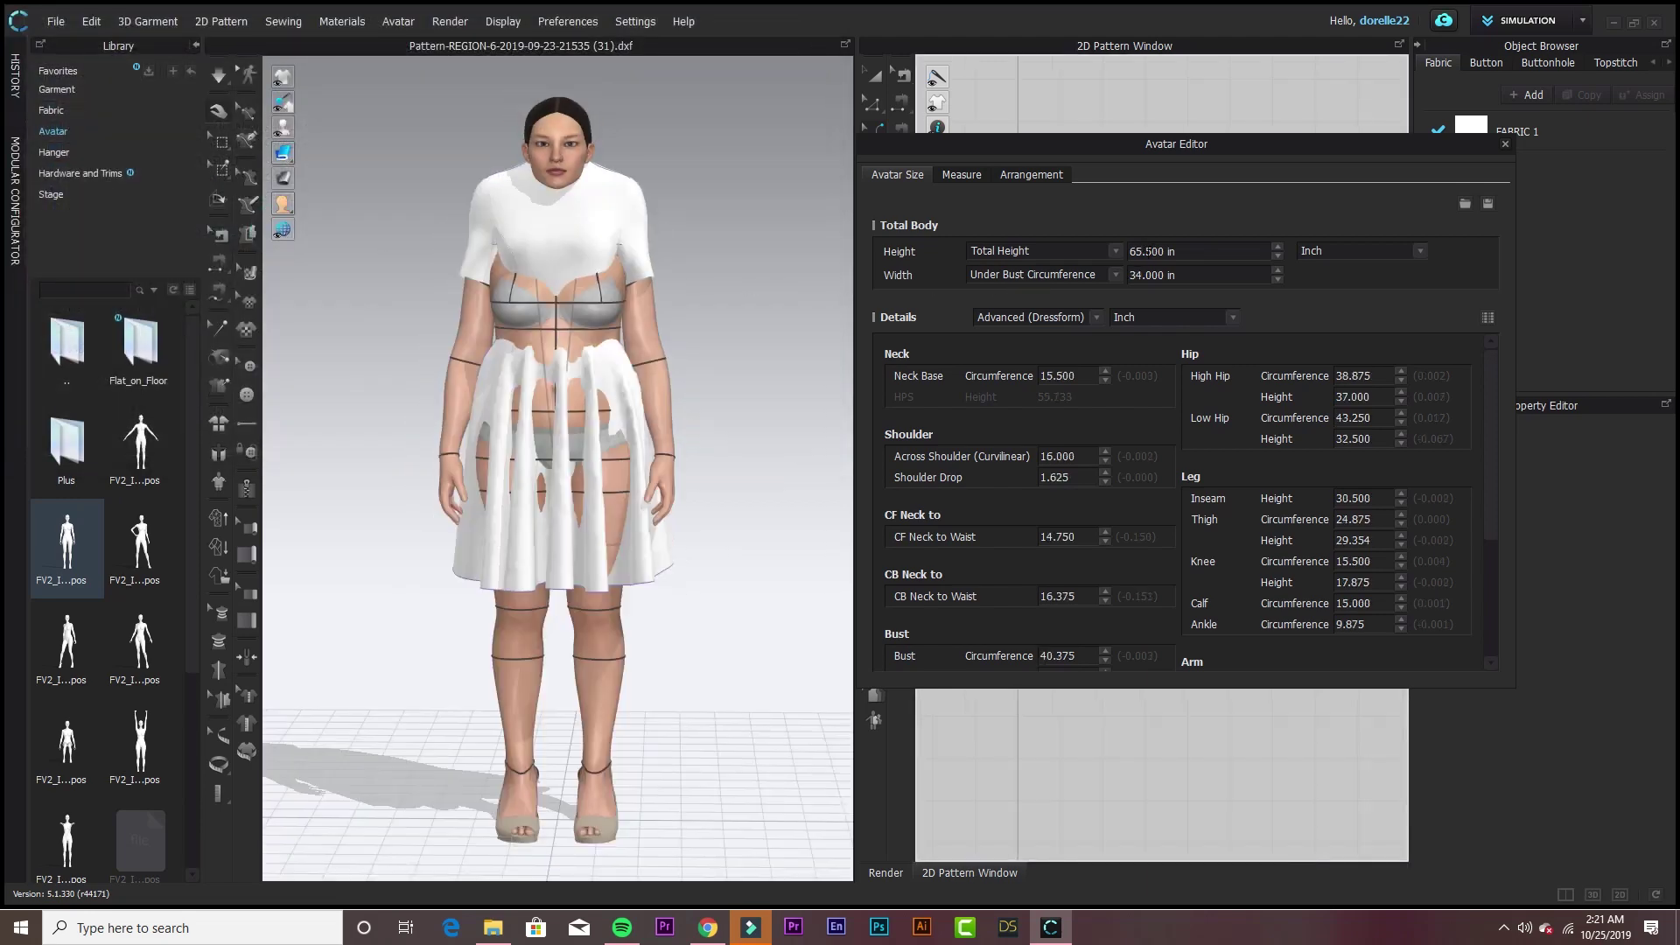
- Set the avatar's total height to 69 in, close the Avatar Editor and start simulating the dress on the resized avatar
left_click_drag(1134, 251, 1171, 251)
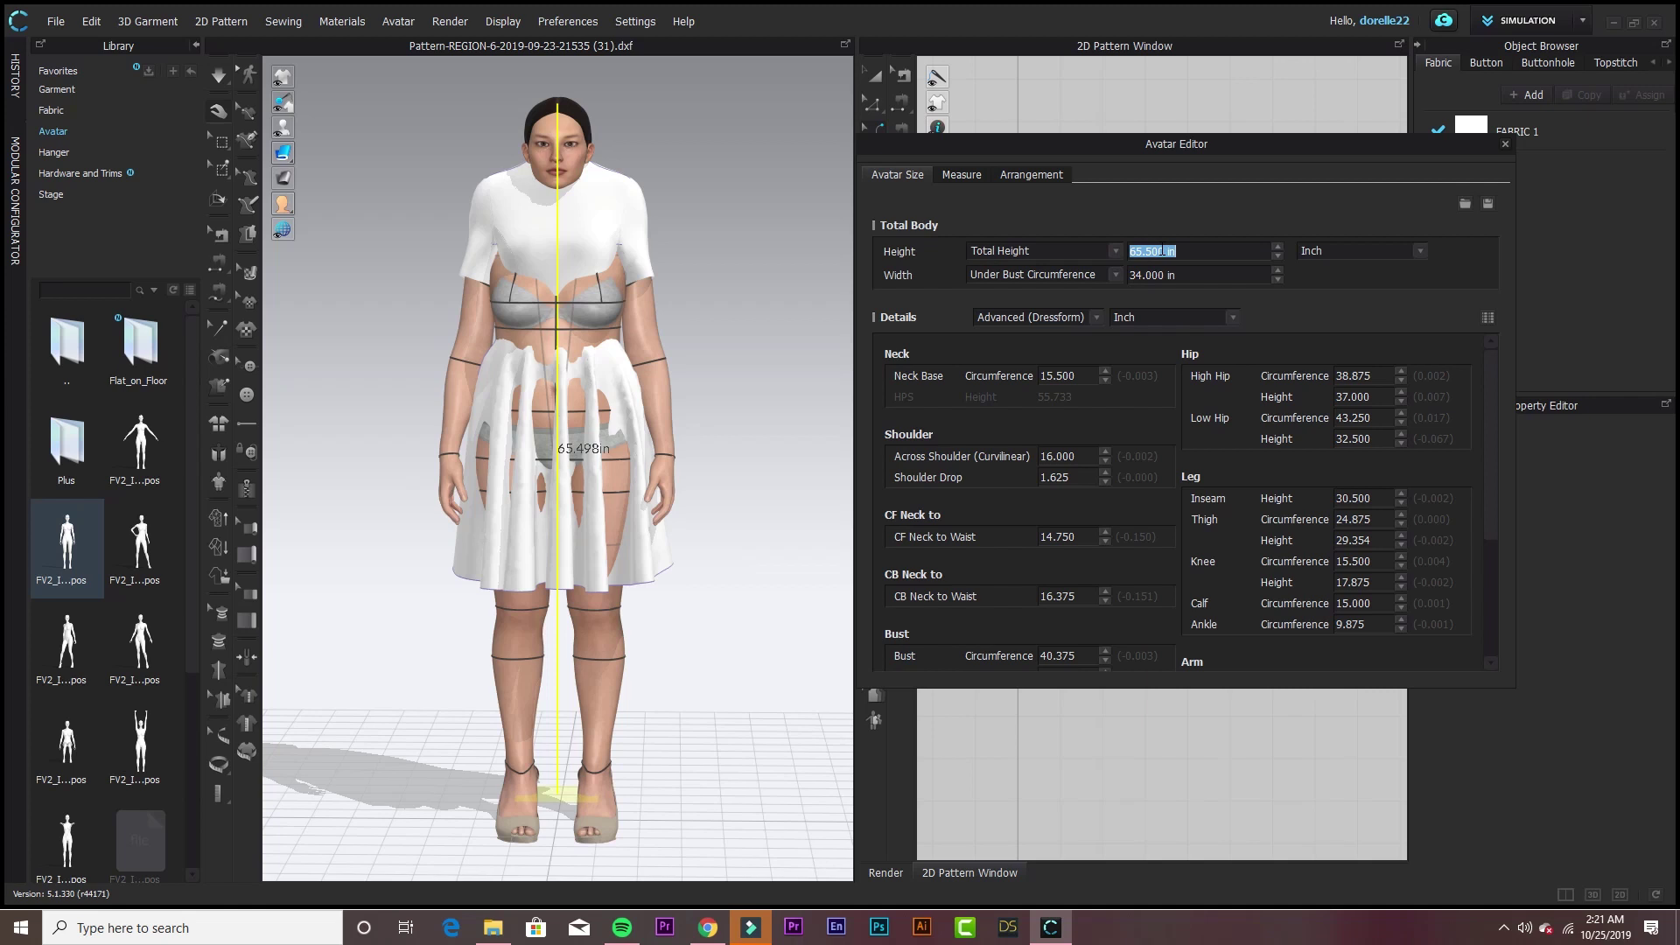
type("69")
key("Return")
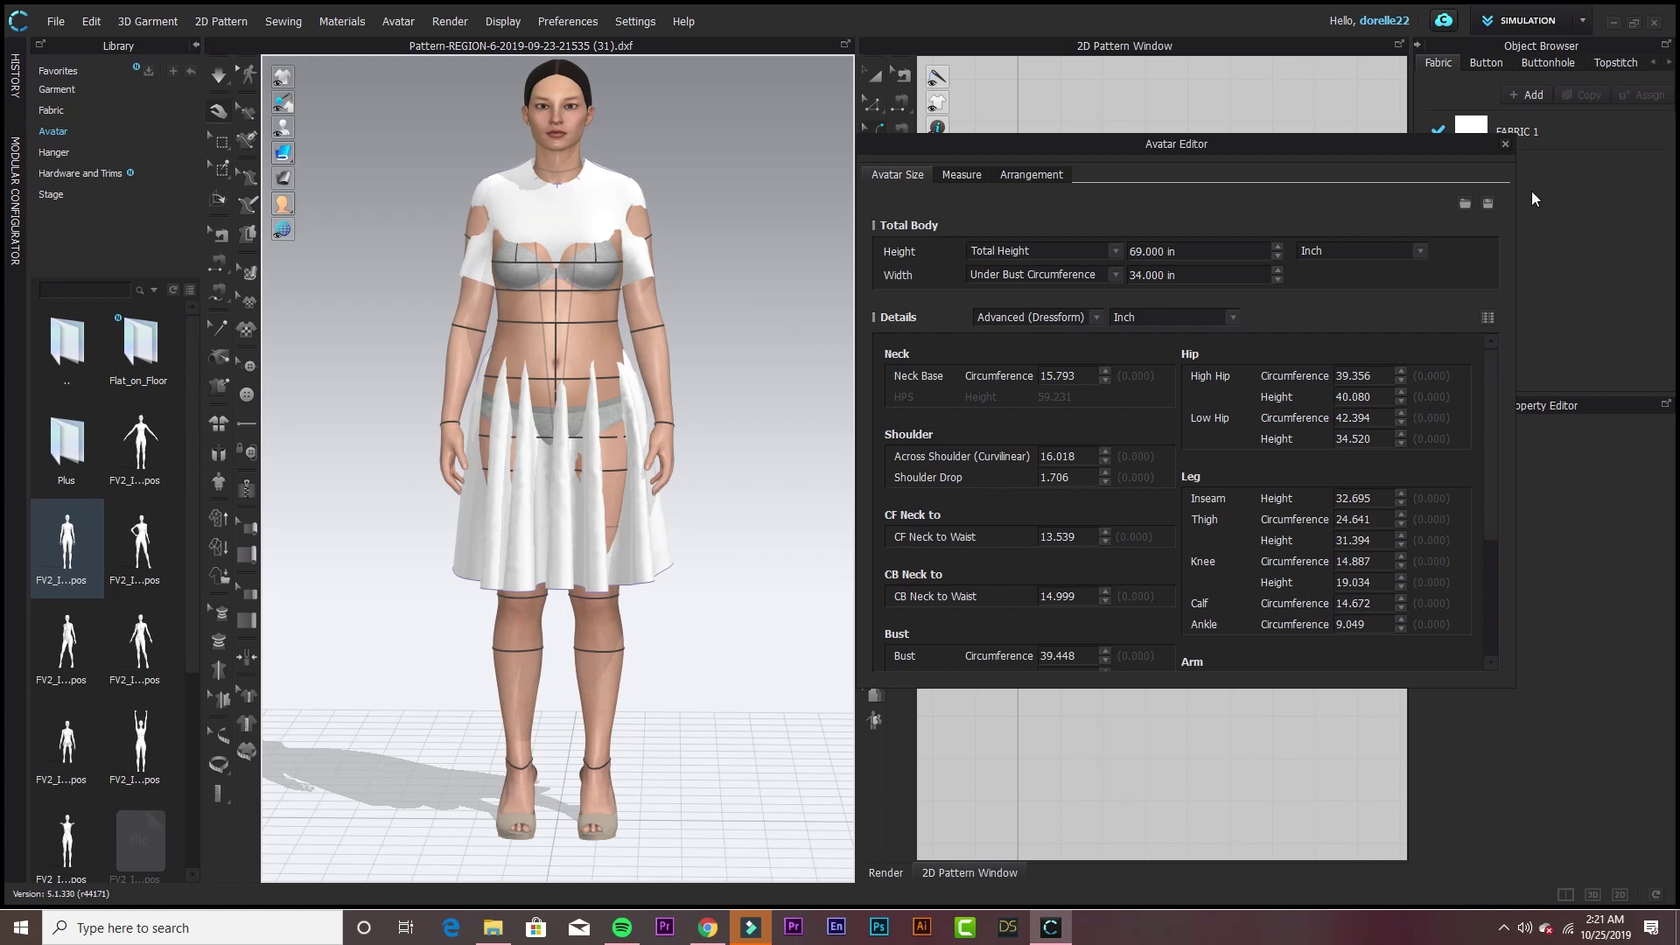
left_click(1505, 143)
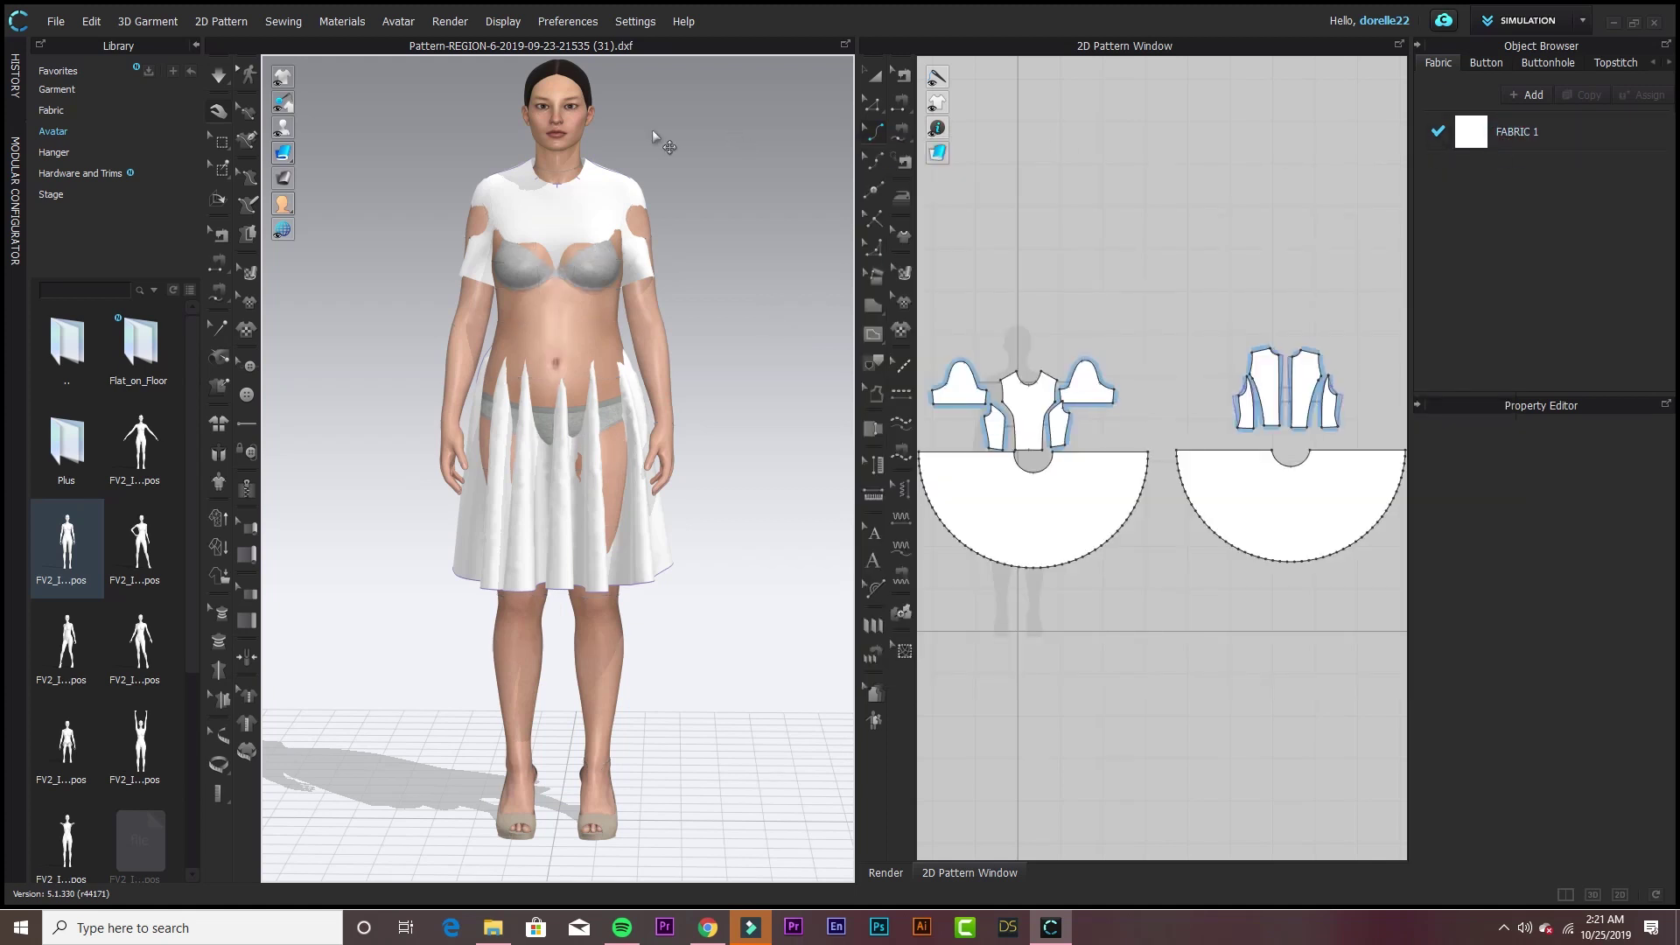
left_click(219, 74)
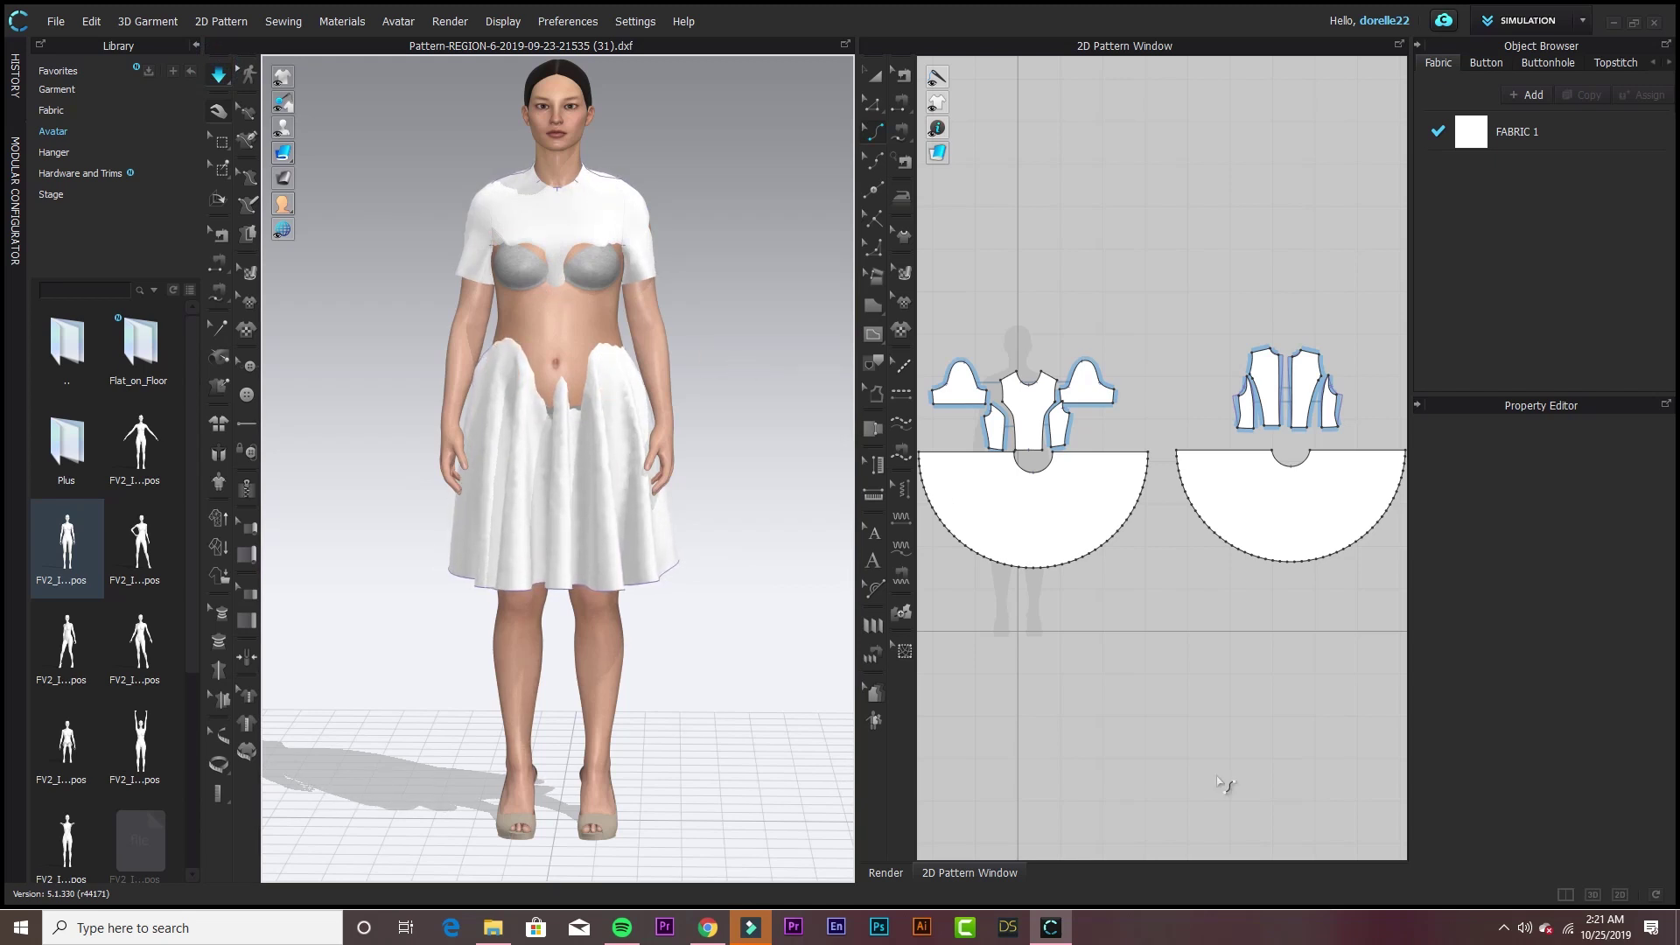
left_click(875, 720)
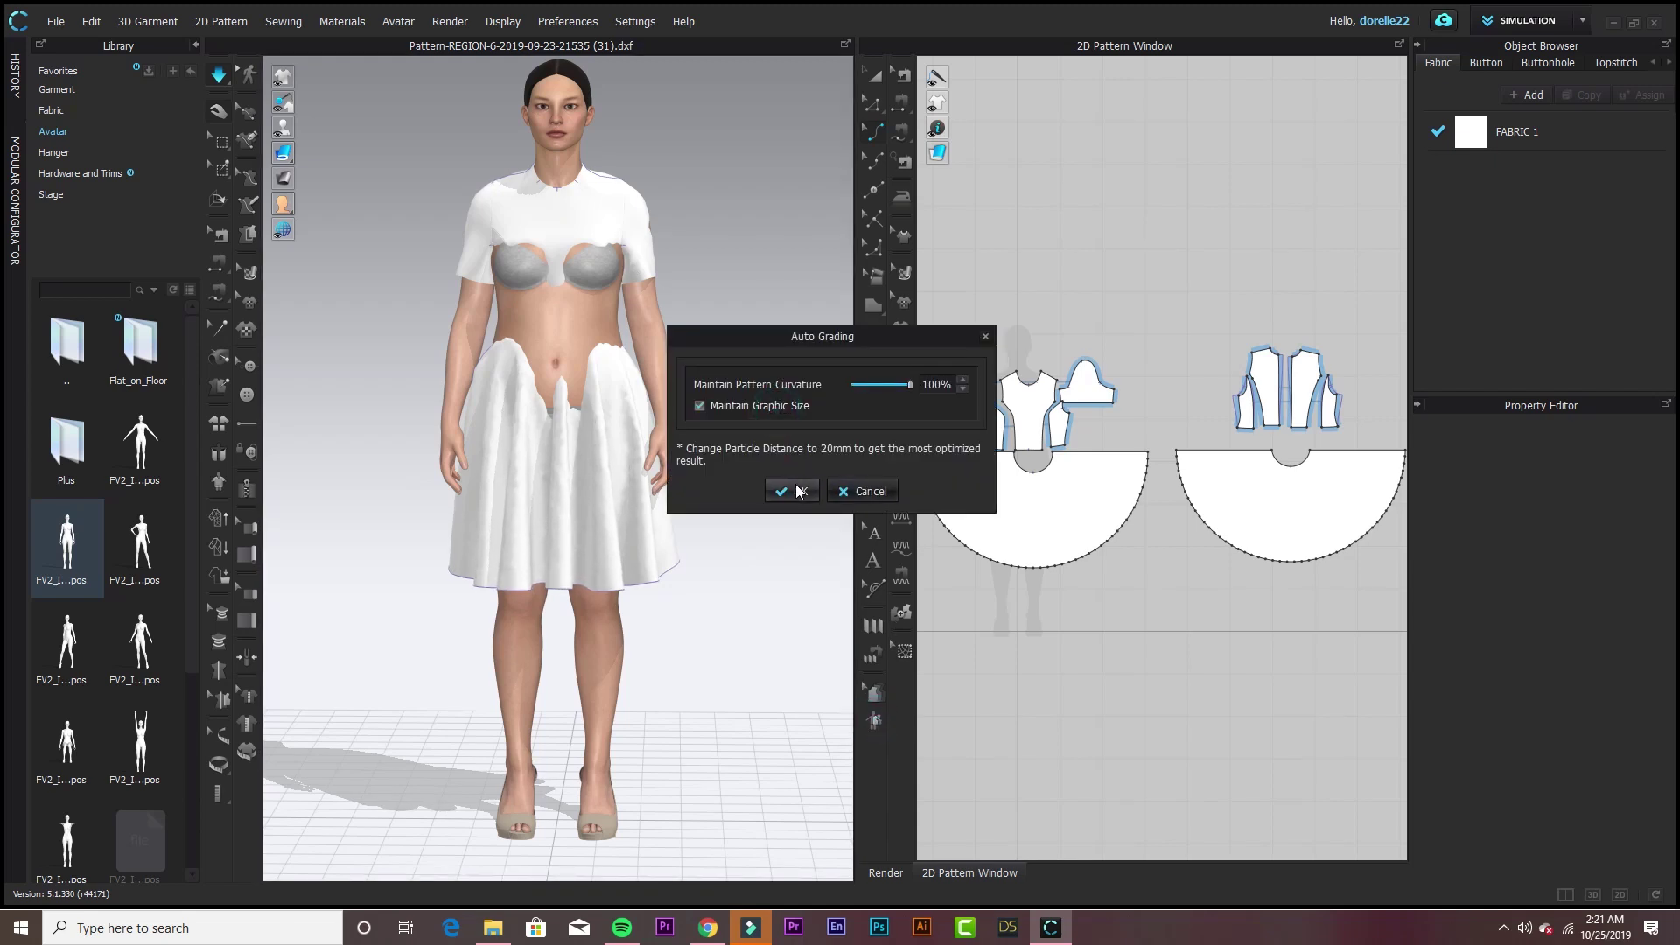
left_click(864, 490)
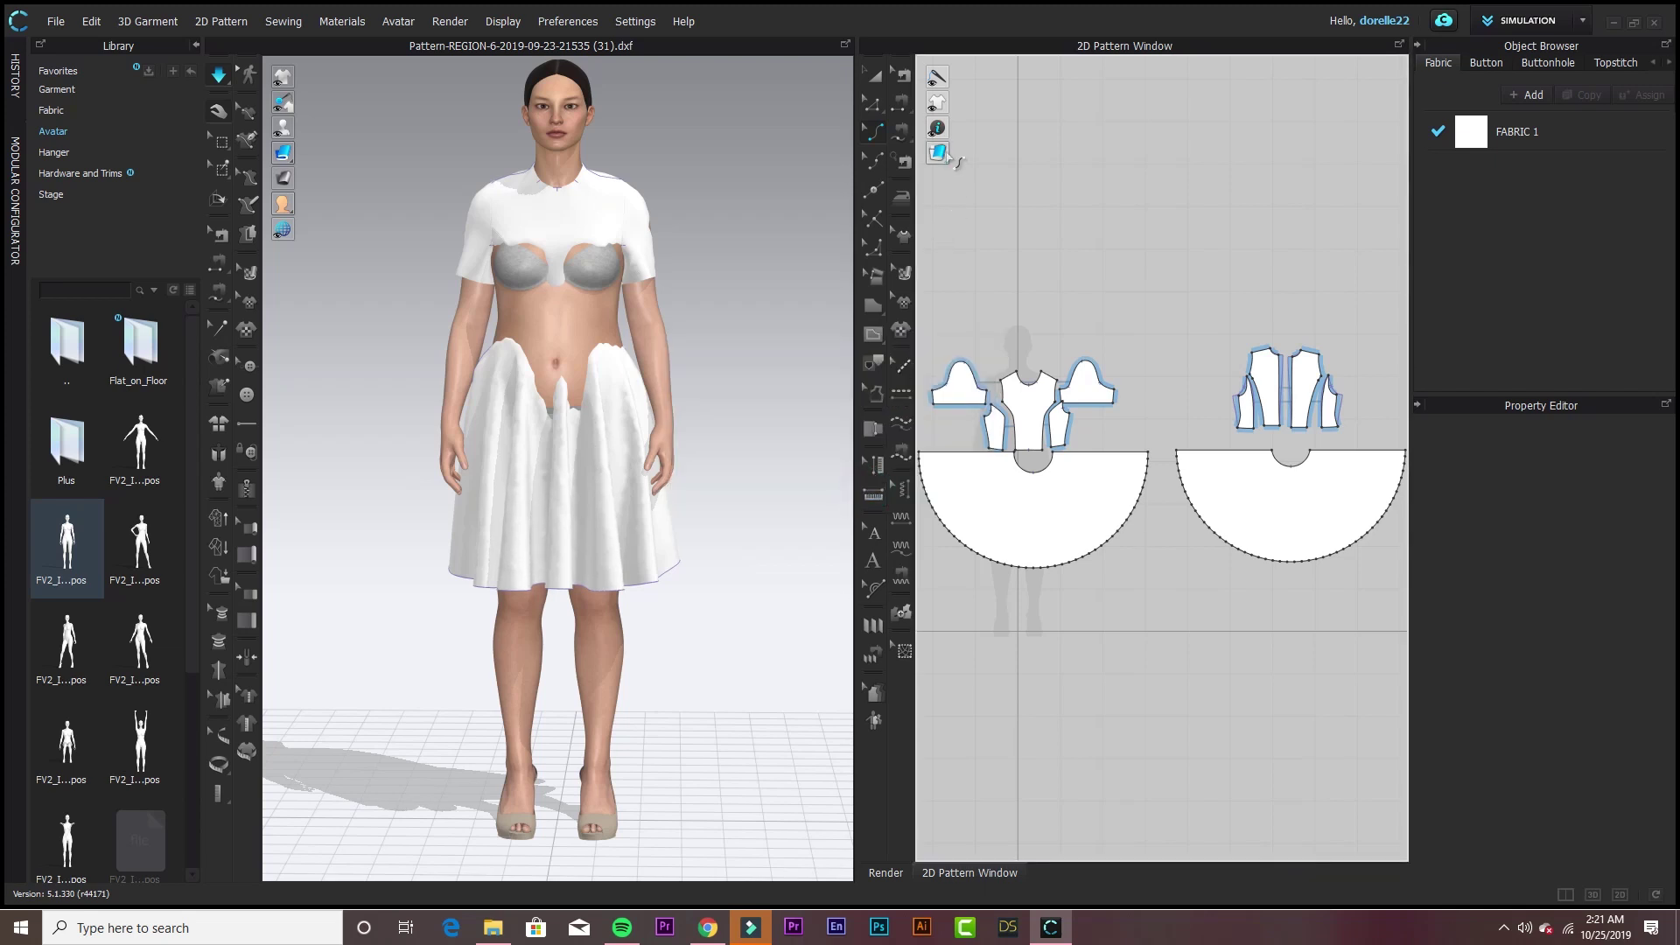
- Show the line length labels on the pattern pieces in the 2D window
mouse_move(947, 145)
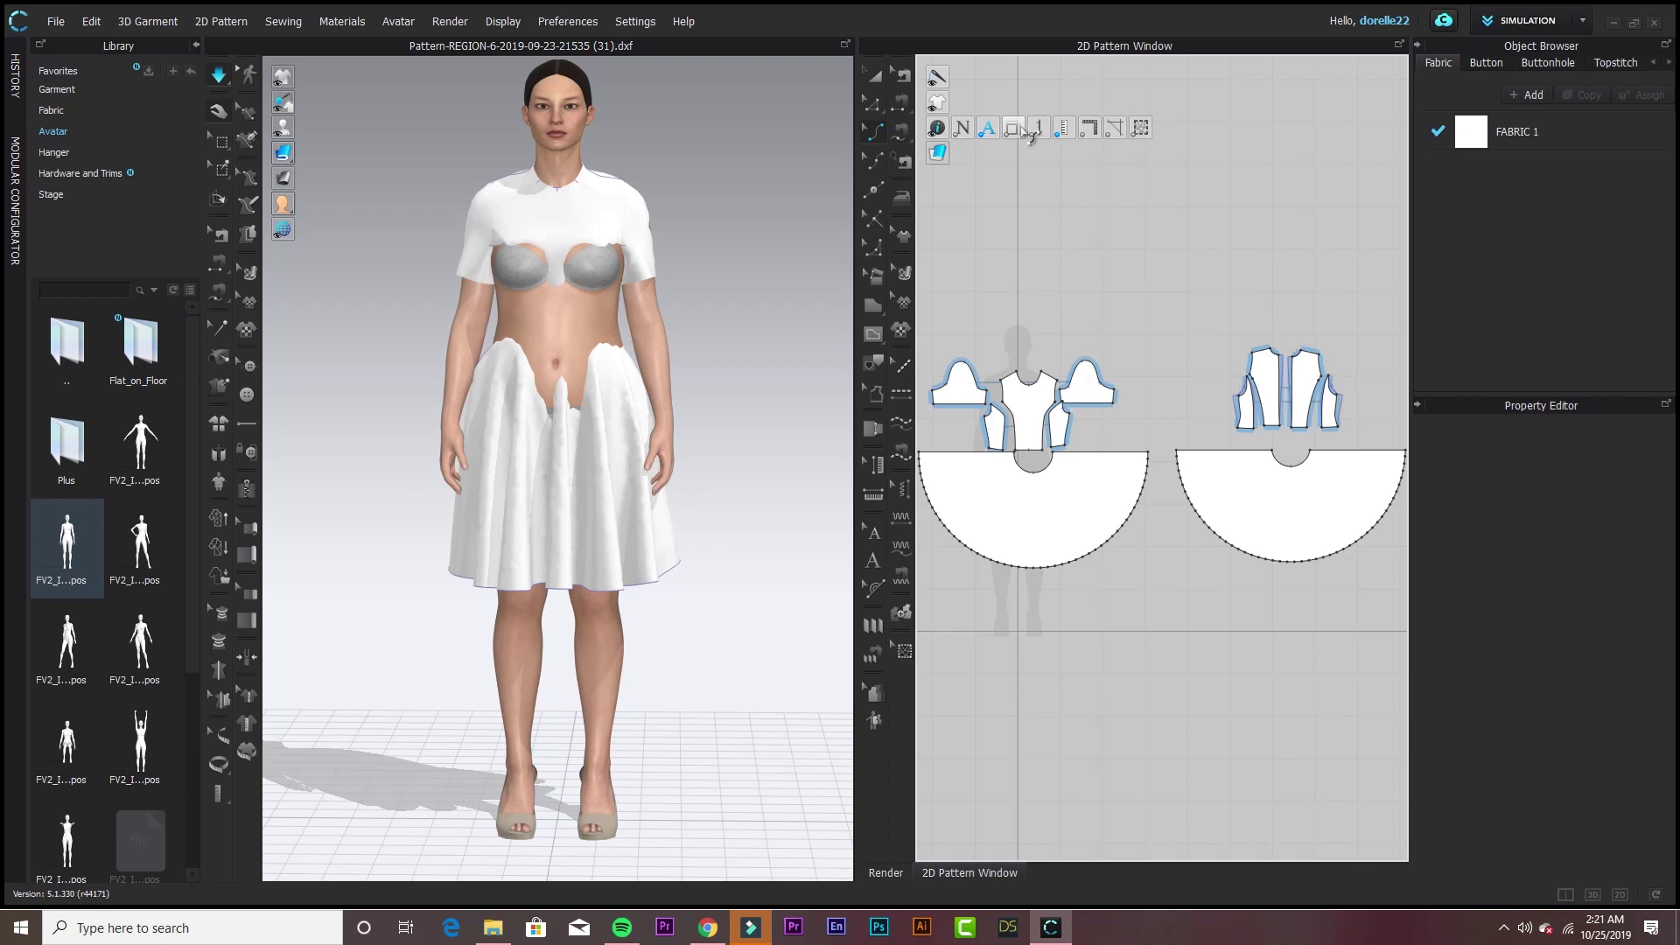
left_click(1015, 128)
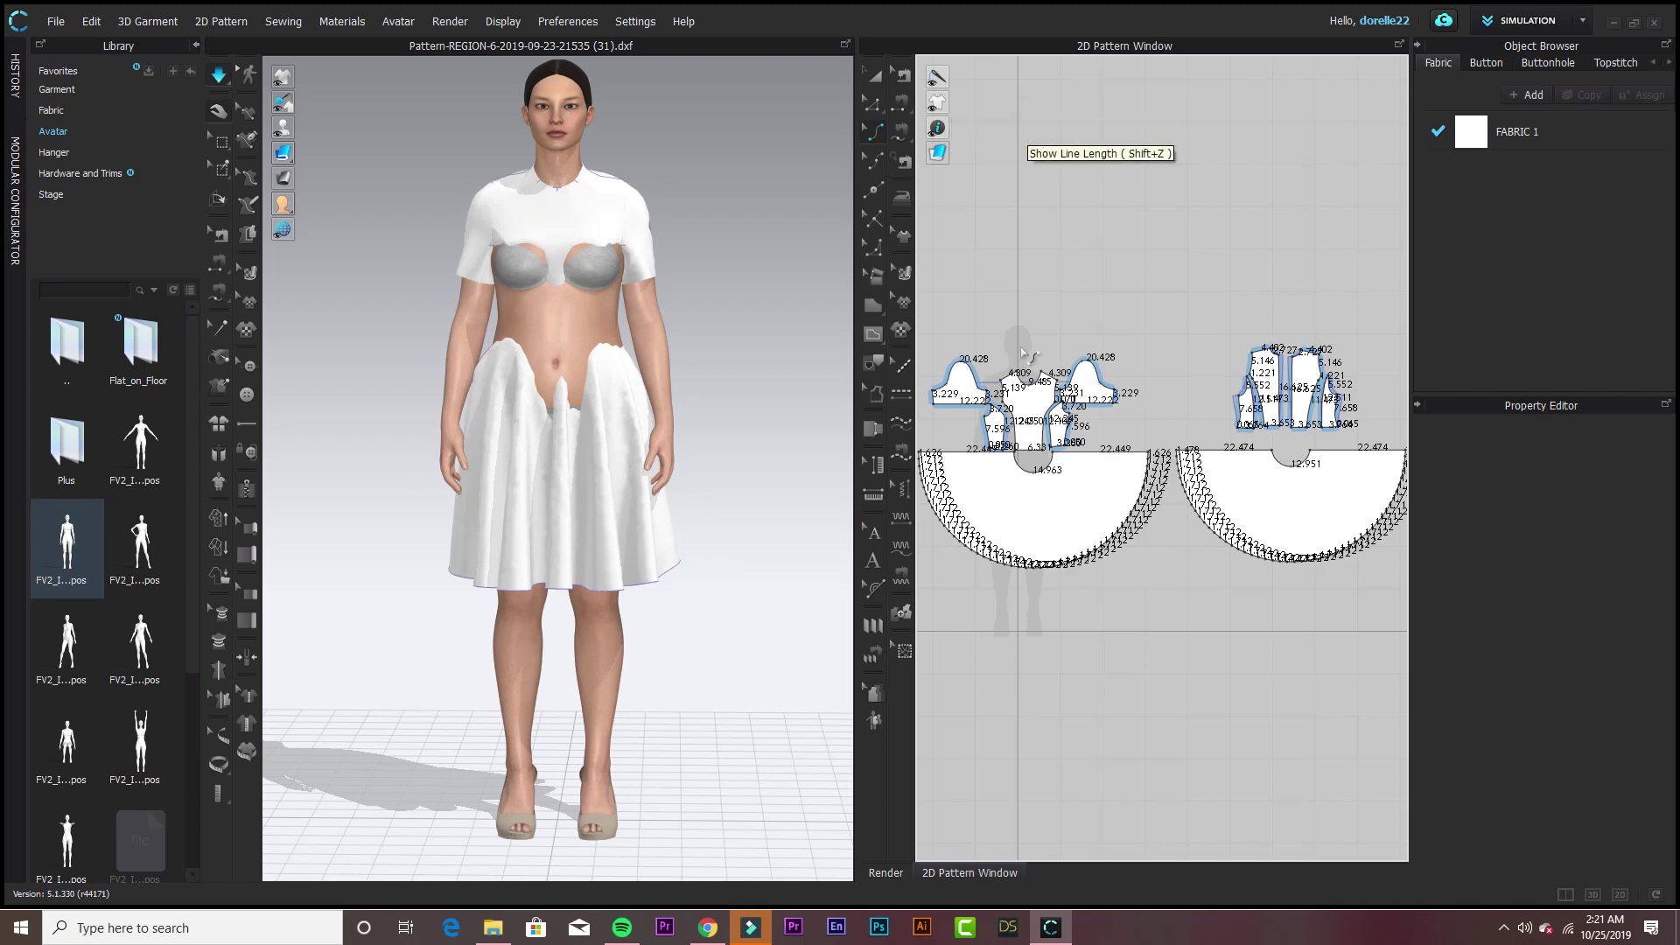
scroll(978, 440, "up", 4)
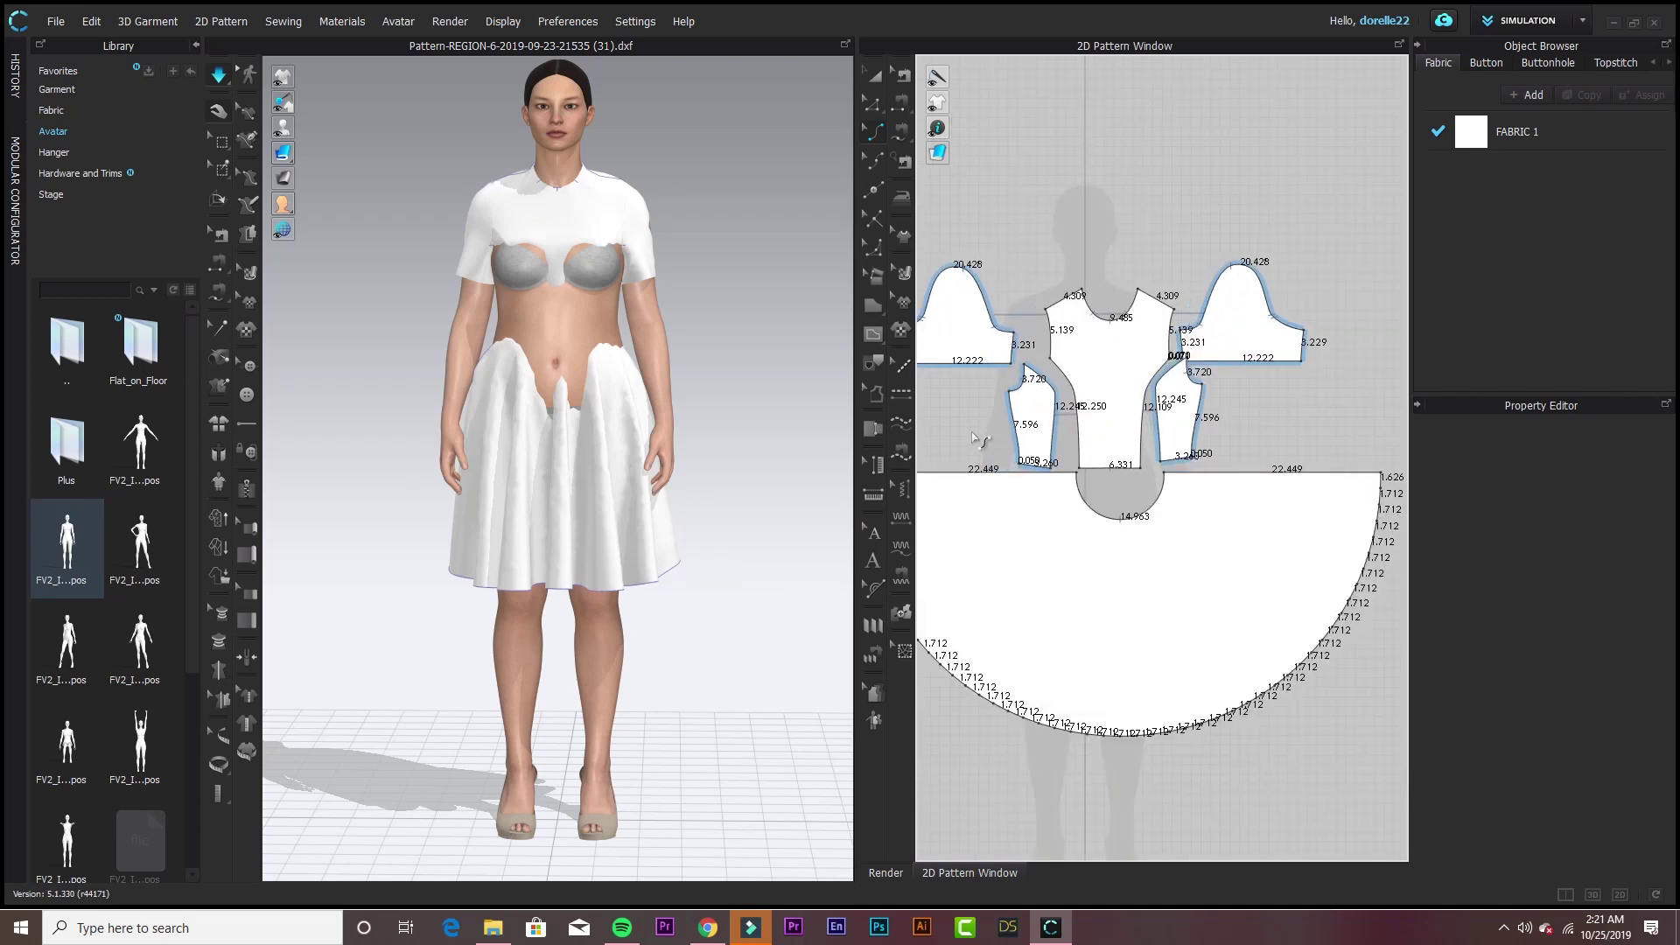
- Auto grade the patterns with Maintain Pattern Curvature at 100% and Maintain Graphic Size off, and briefly simulate the graded dress
left_click(875, 721)
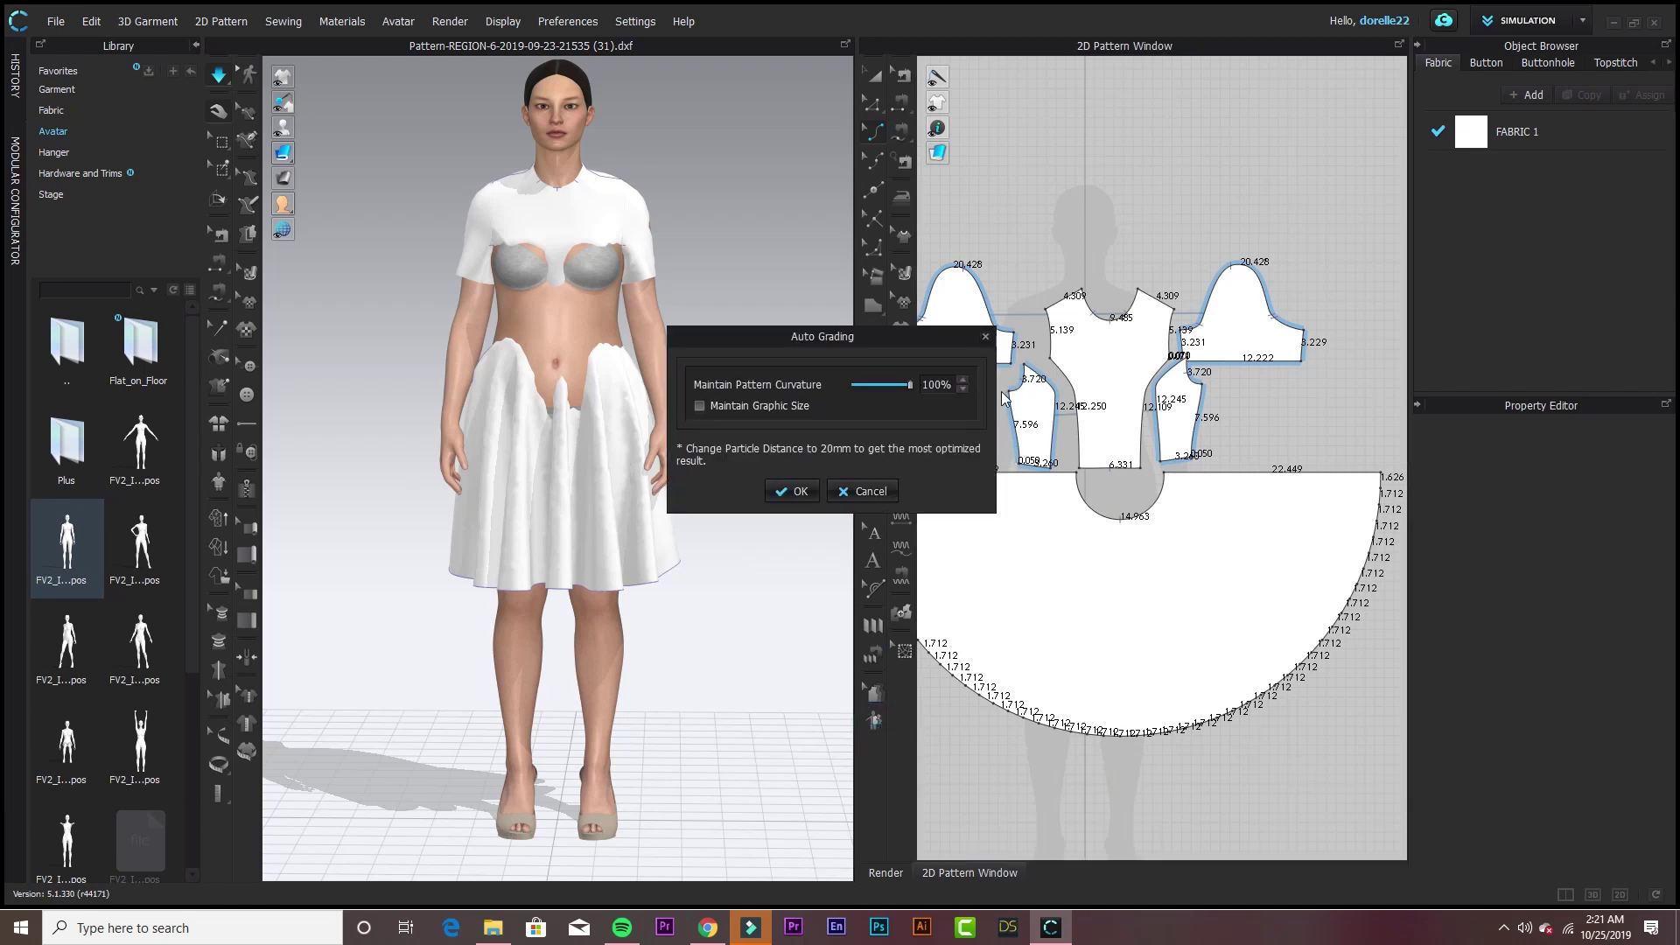
left_click(792, 491)
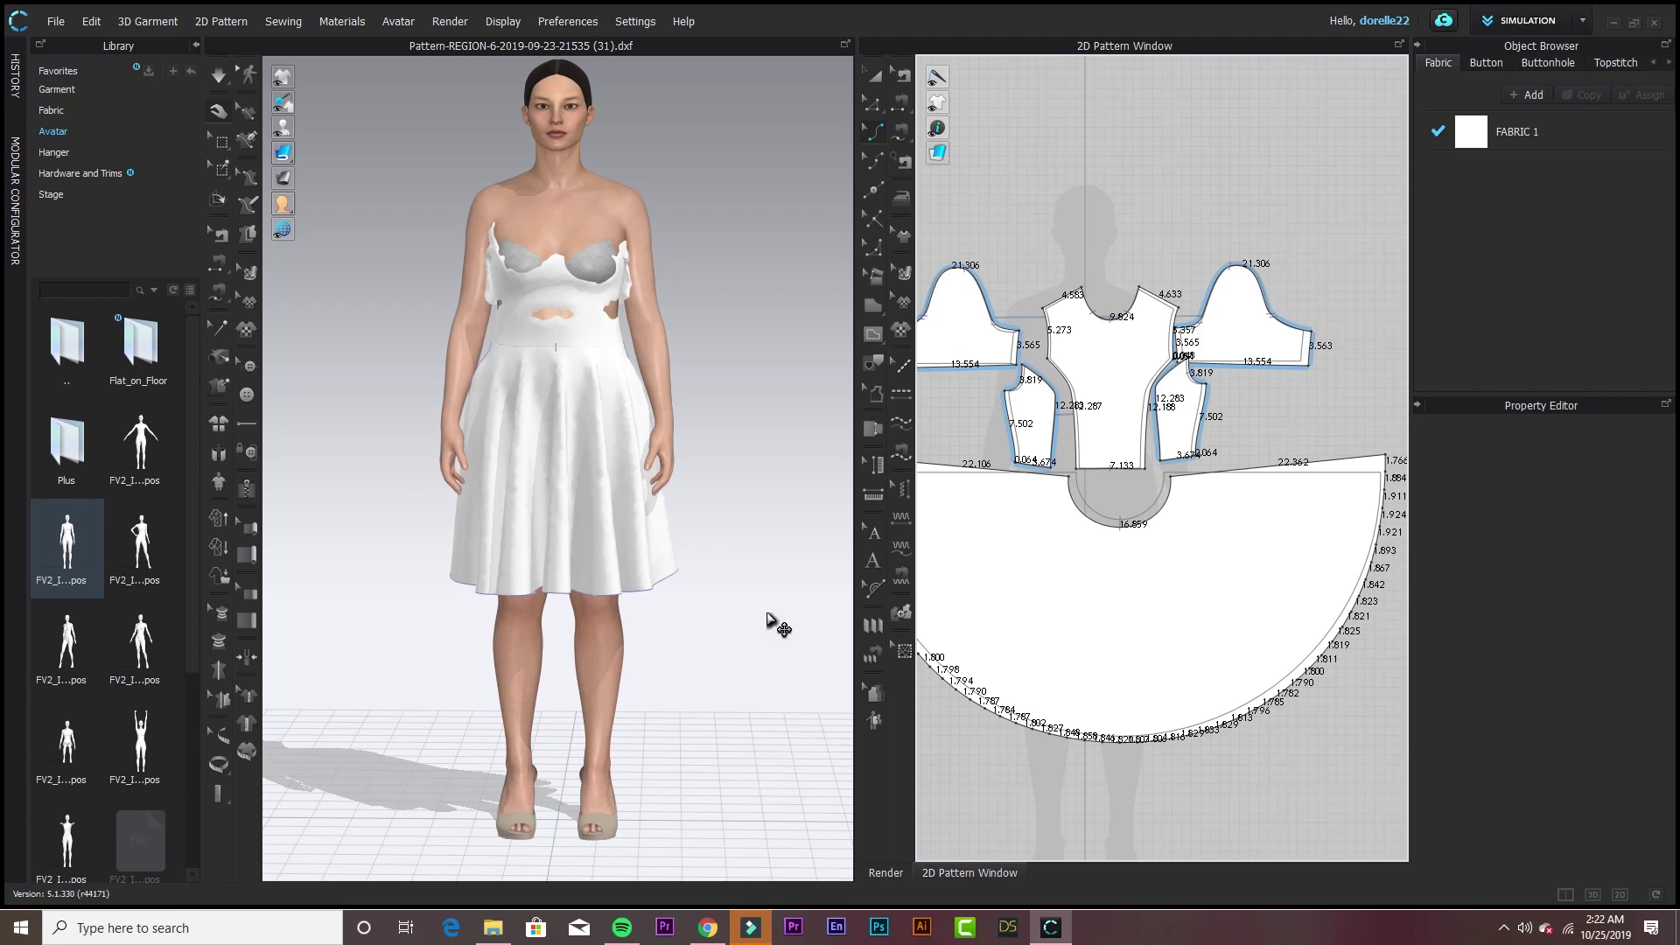
mouse_move(750, 397)
right_mouse_down()
mouse_move(292, 329)
mouse_move(410, 394)
mouse_move(837, 424)
mouse_move(686, 417)
mouse_move(770, 399)
right_mouse_up()
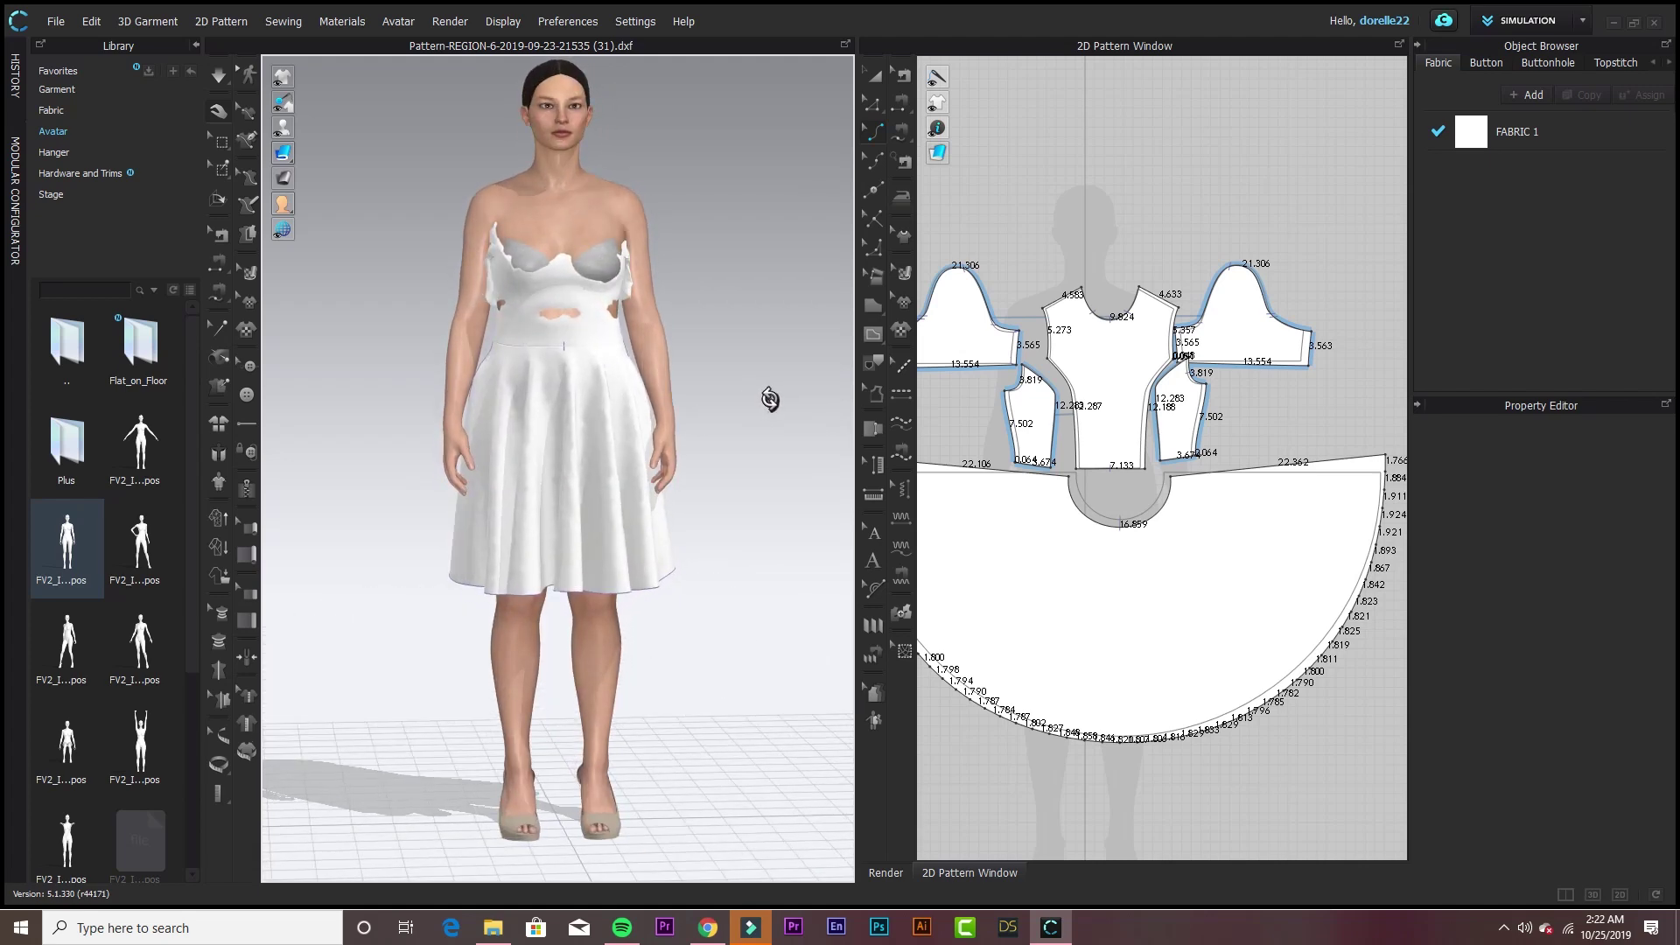
left_click(220, 77)
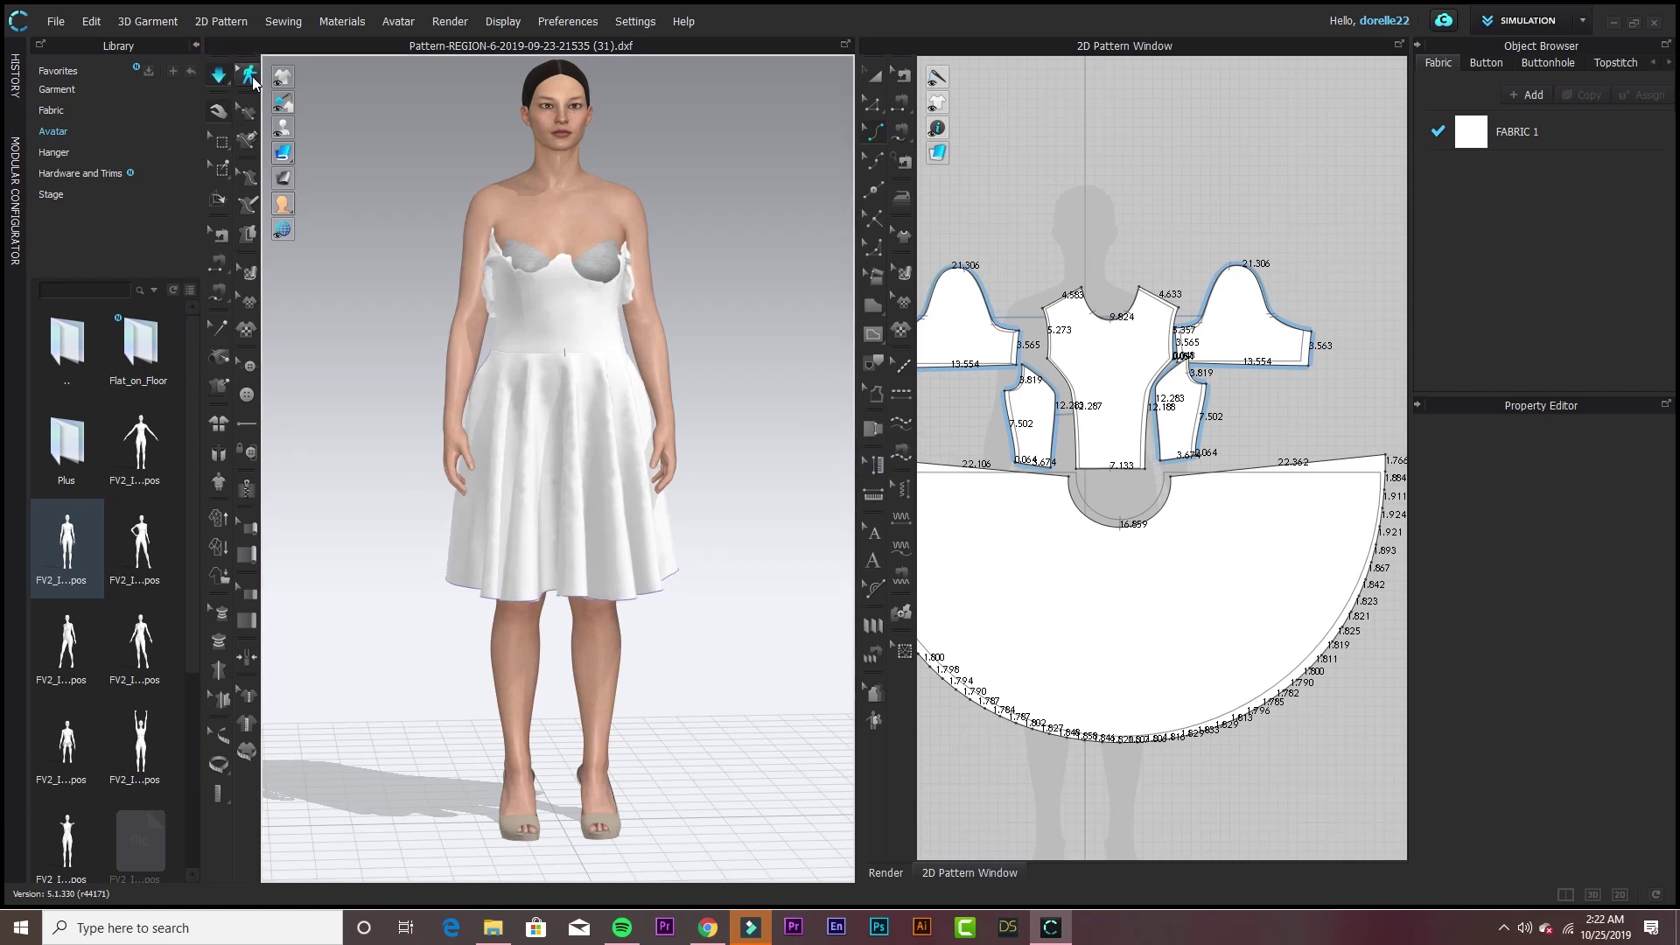
key("space")
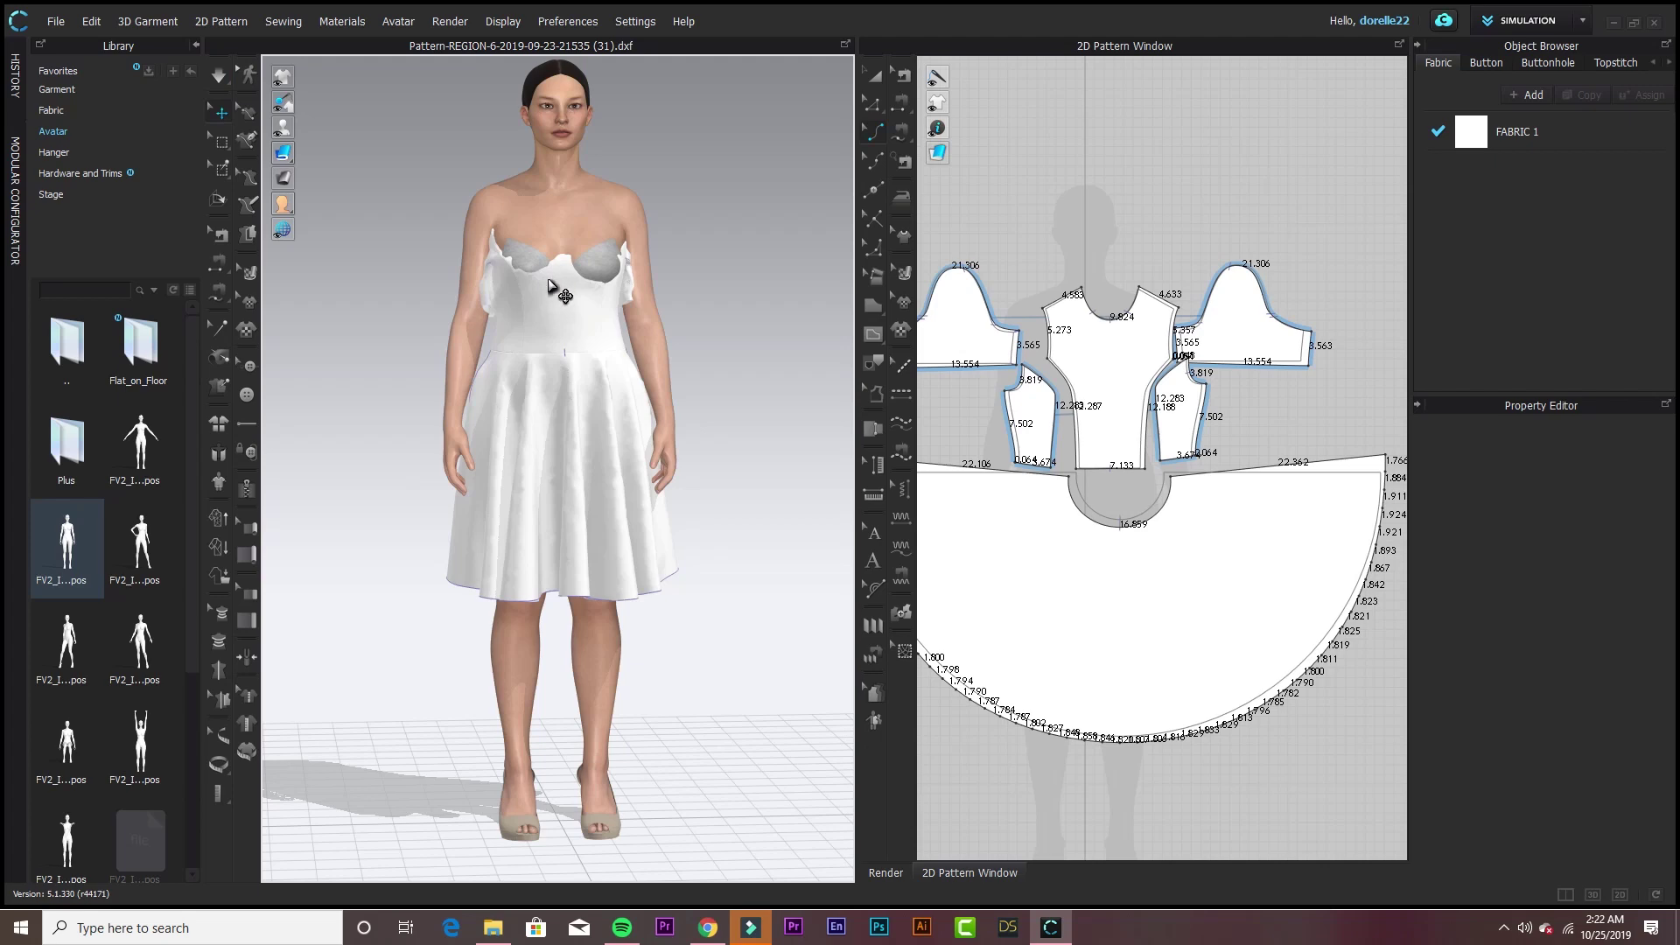
- Reset the 3D arrangement of the centre front bodice piece and move it in front of the avatar's torso
left_click(551, 289)
right_click(559, 300)
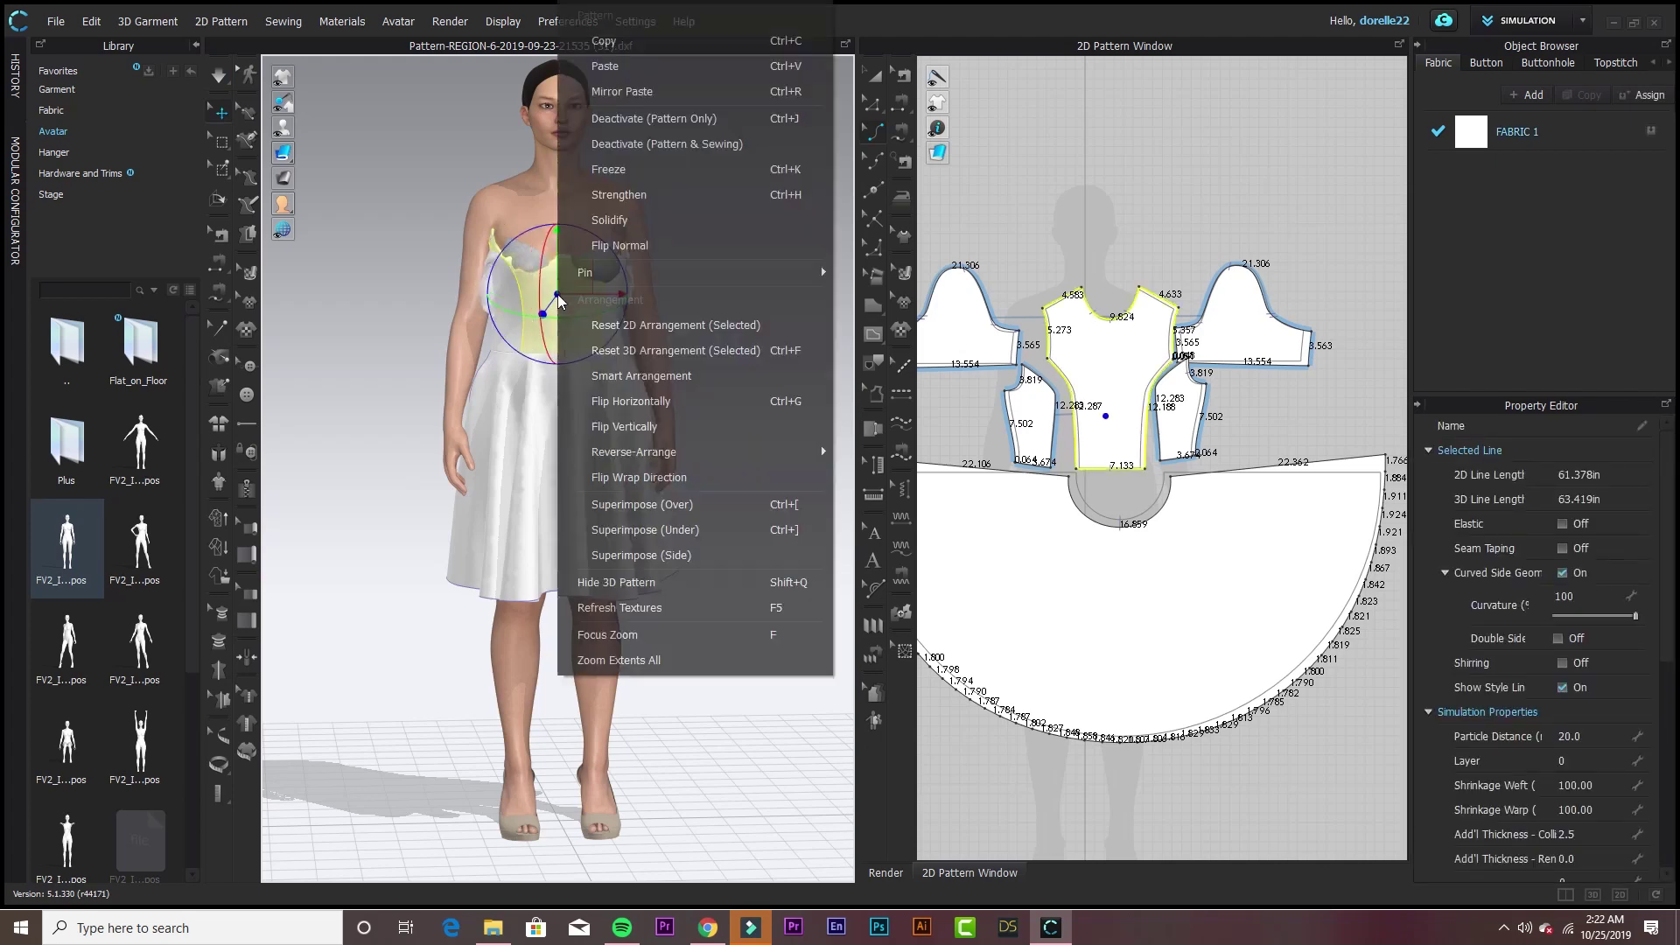
left_click(630, 325)
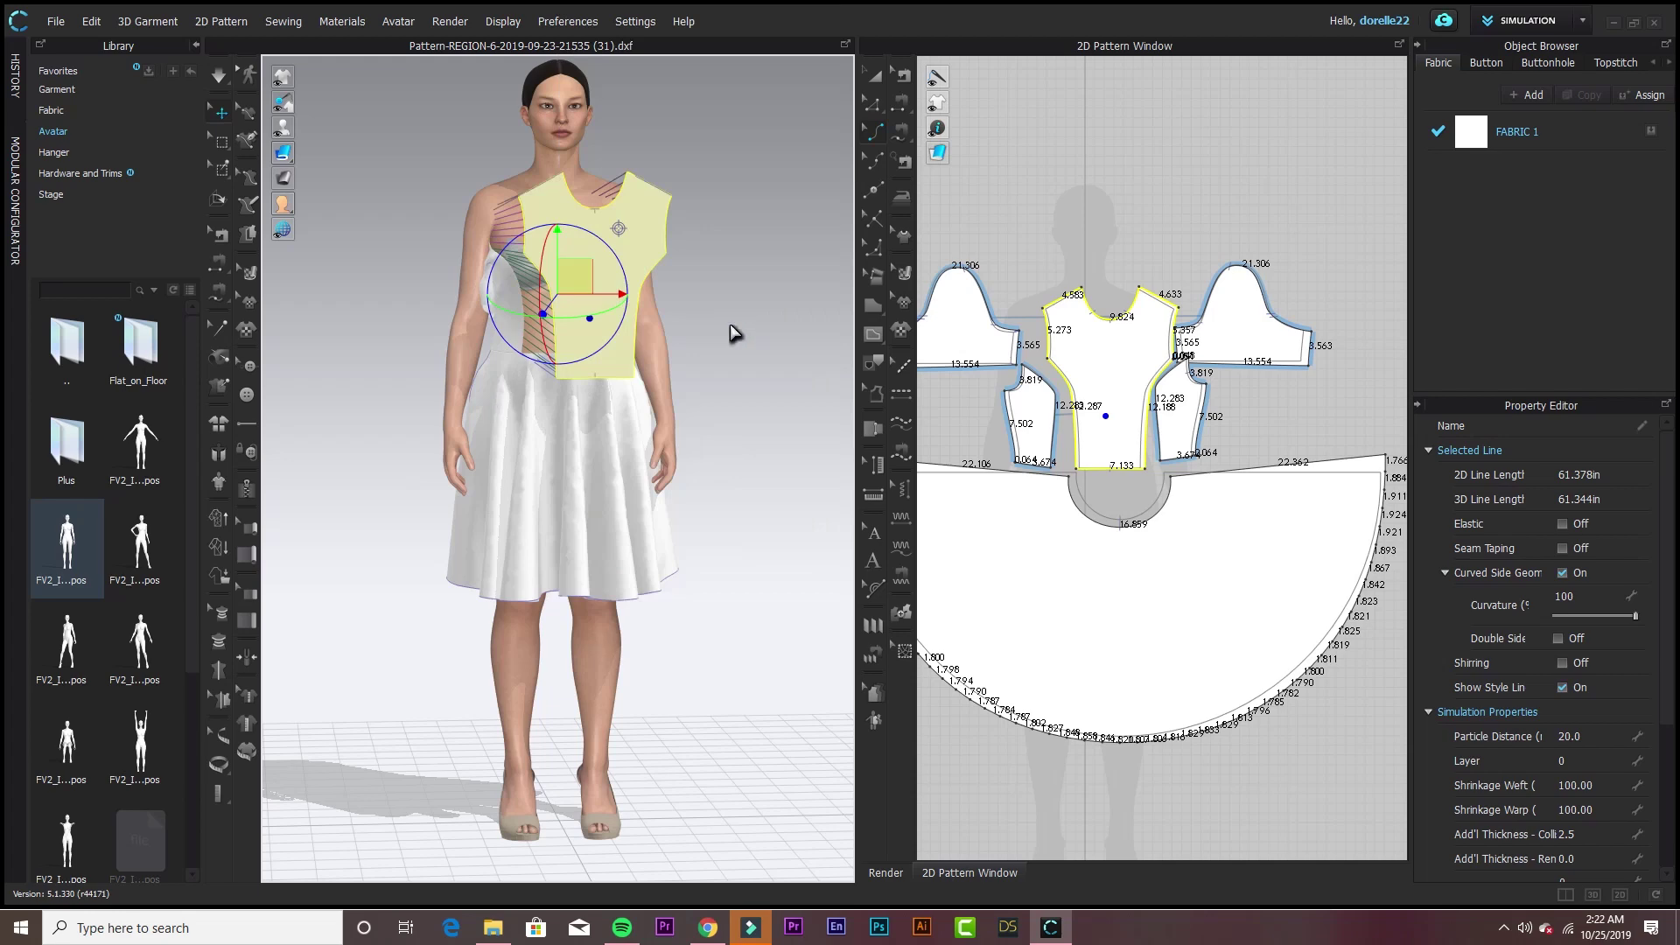
left_click_drag(632, 254, 612, 238)
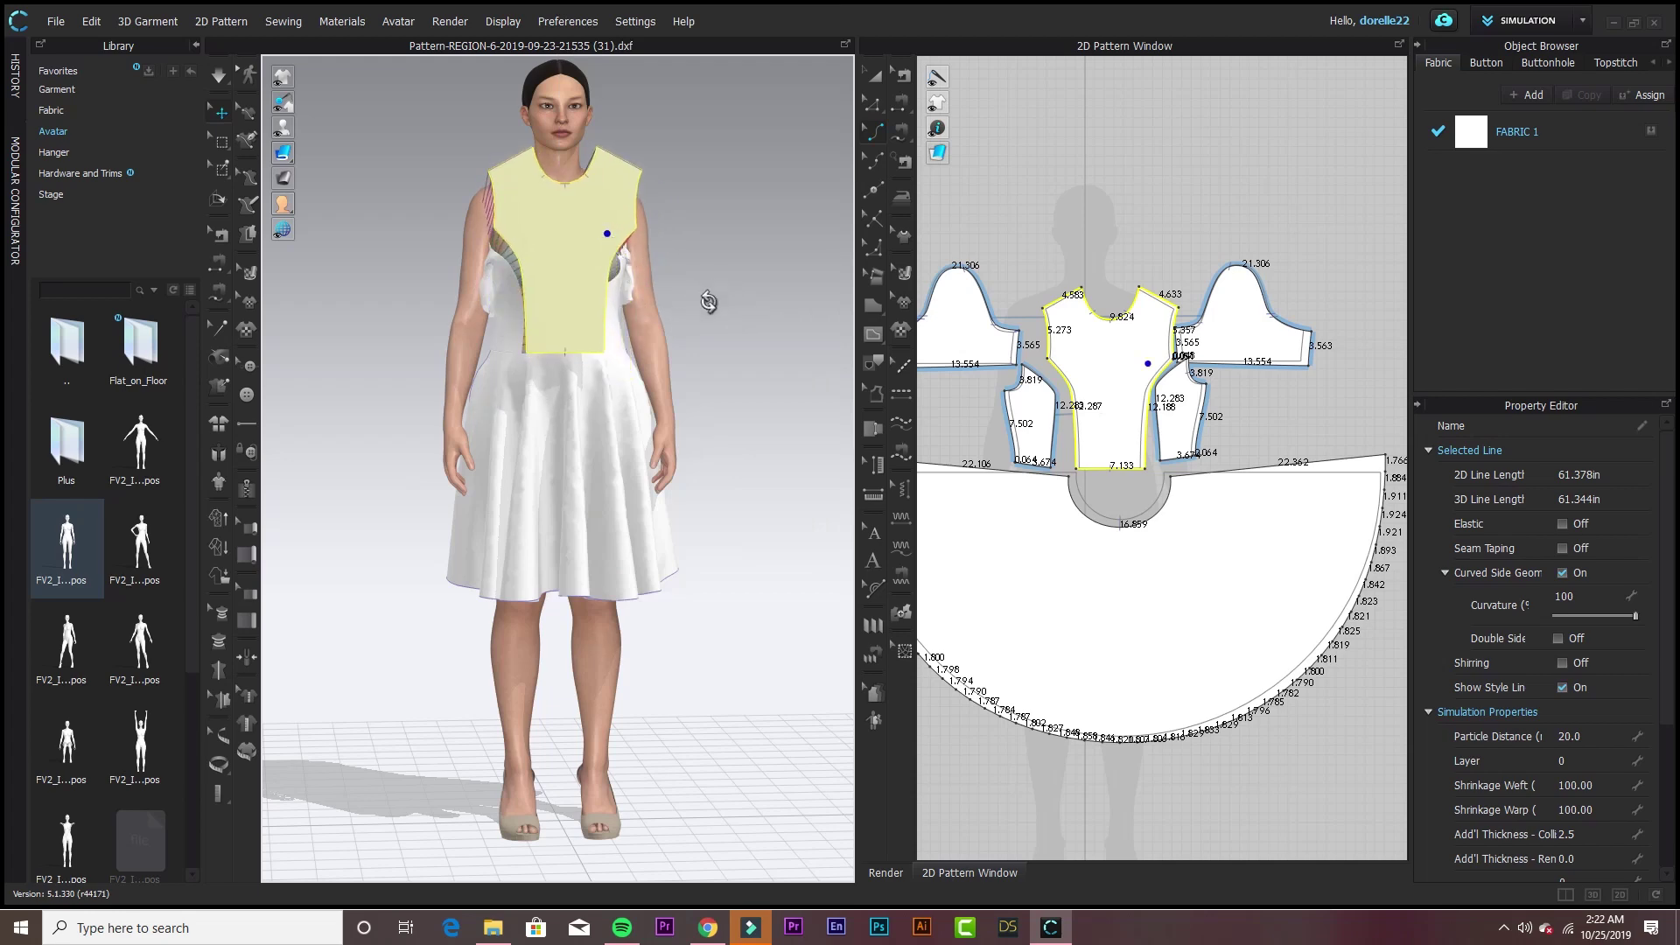
- Reset the 3D arrangement of the side front bodice panel on the avatar's left side
right_click_drag(712, 300, 583, 299)
left_click(669, 317)
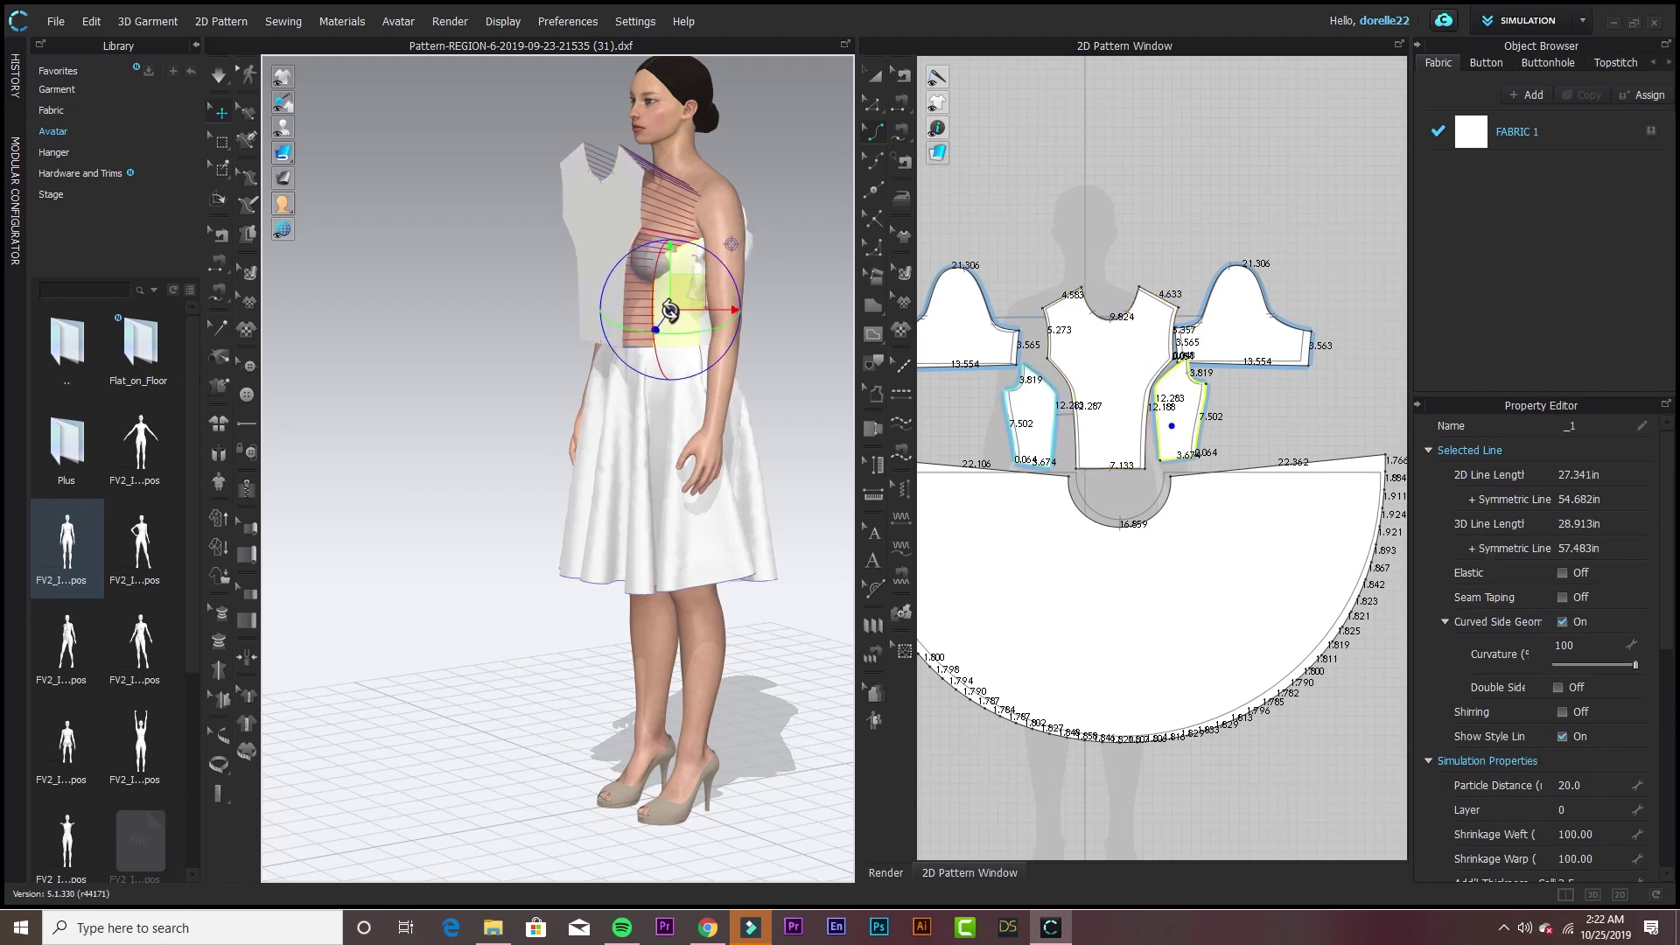
right_click(671, 317)
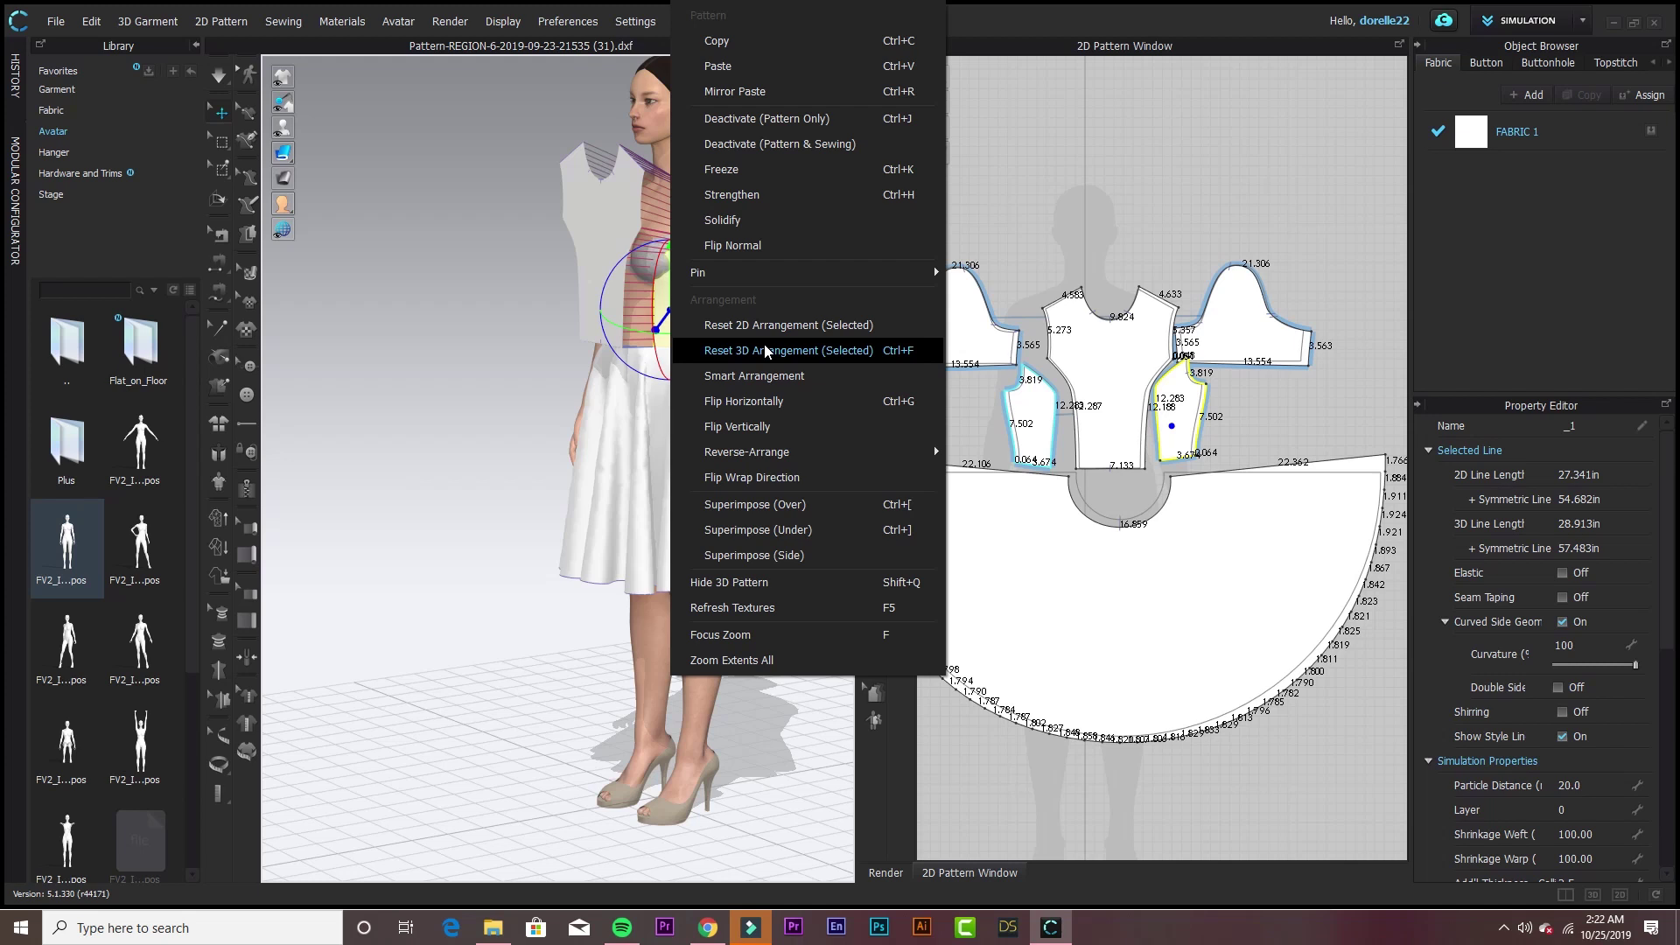
left_click(766, 350)
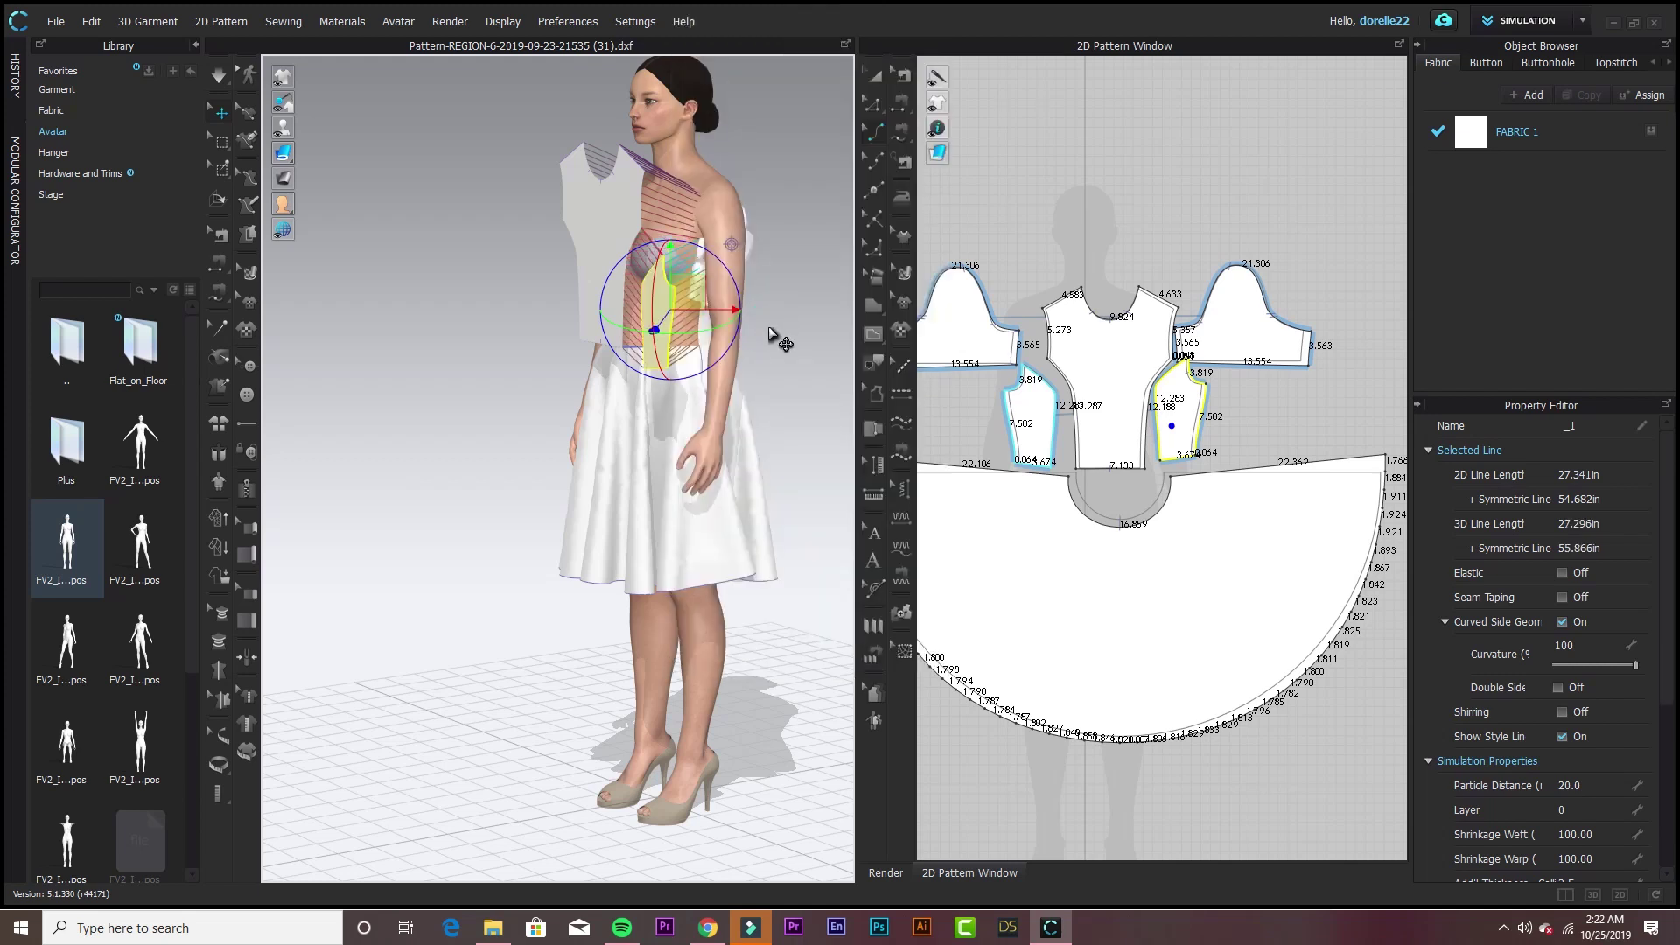
key("ctrl+z")
right_click(665, 313)
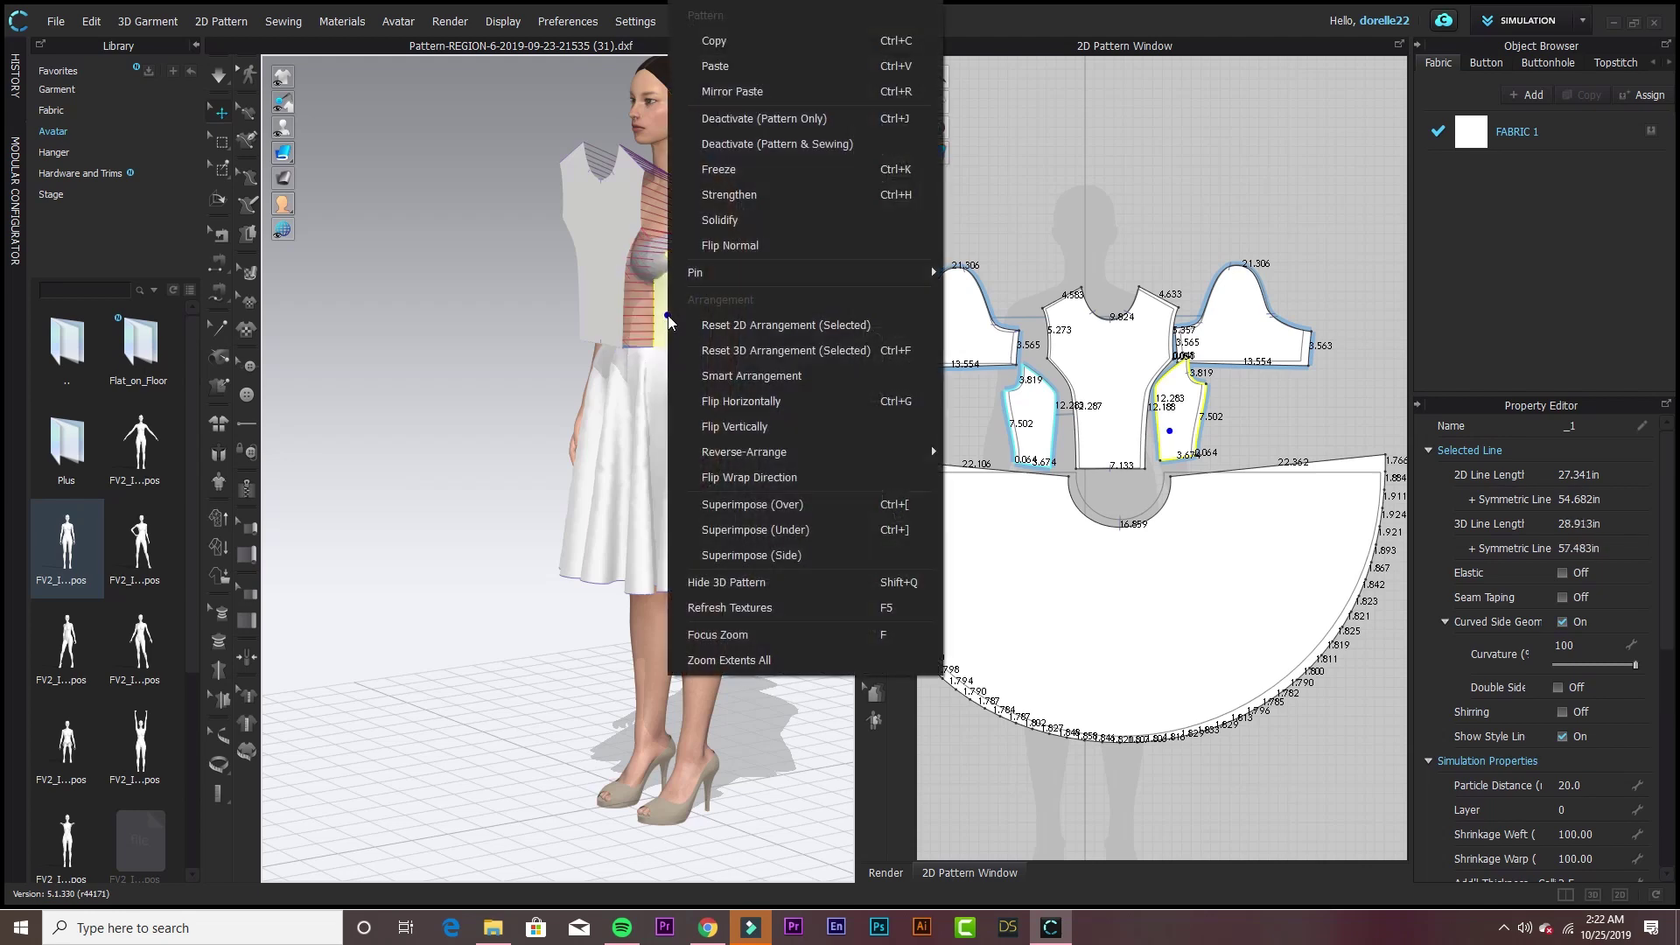
left_click(733, 346)
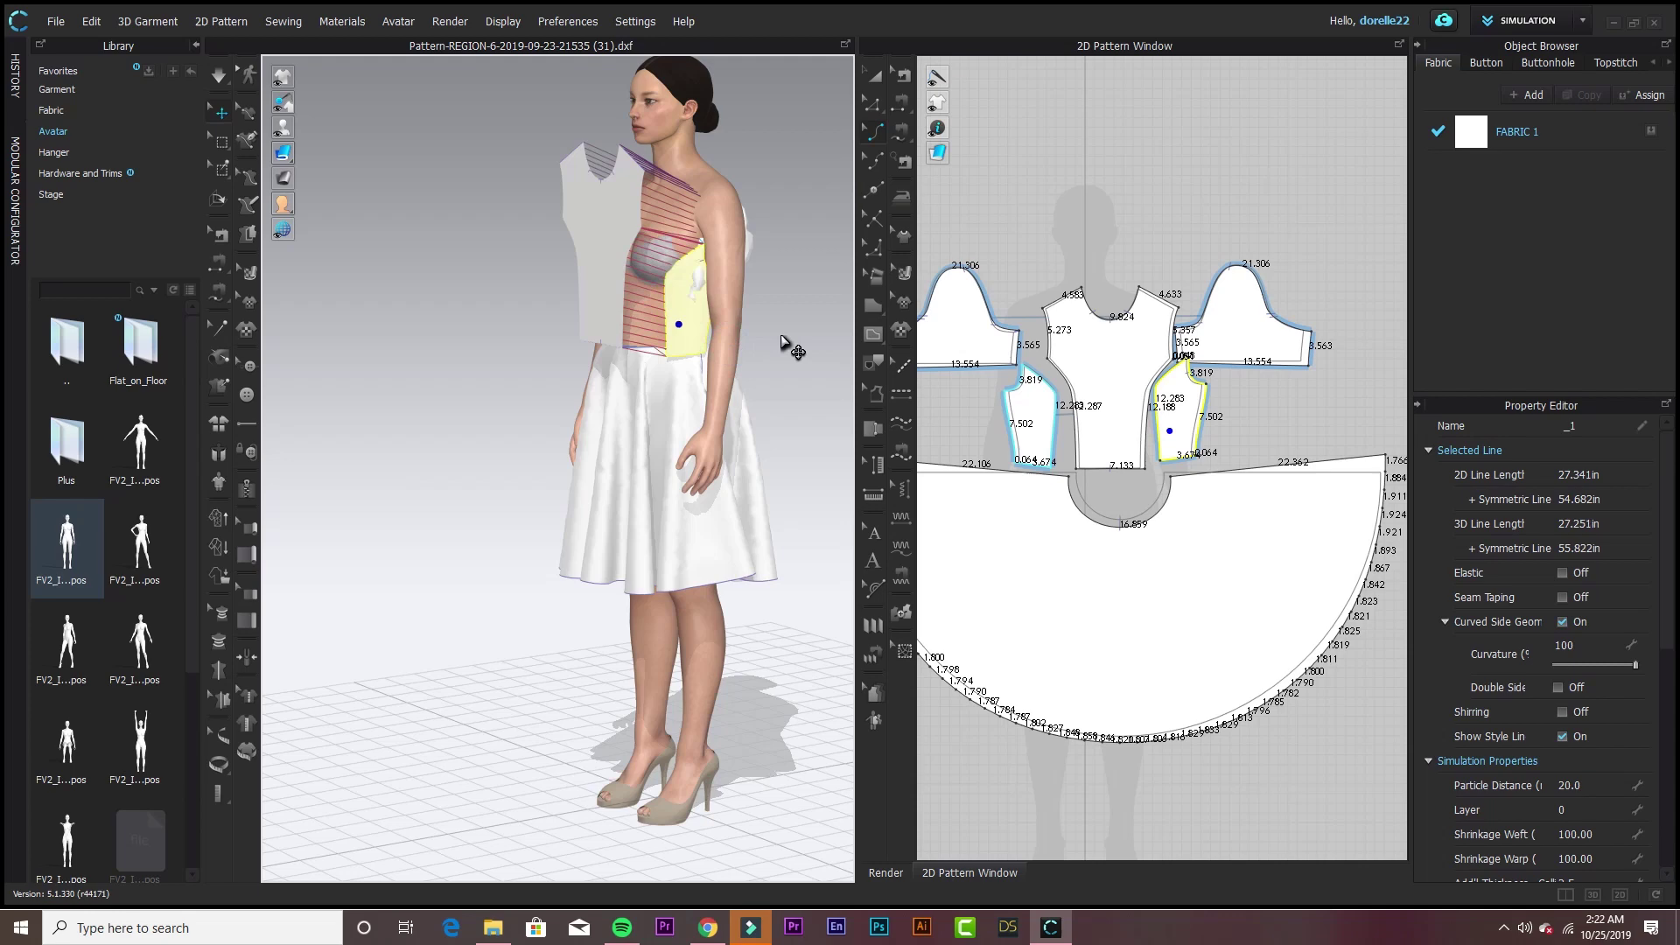
- Reset the 3D arrangement of the sleeve on the avatar's left arm
right_click_drag(724, 341, 687, 311)
left_click(730, 302)
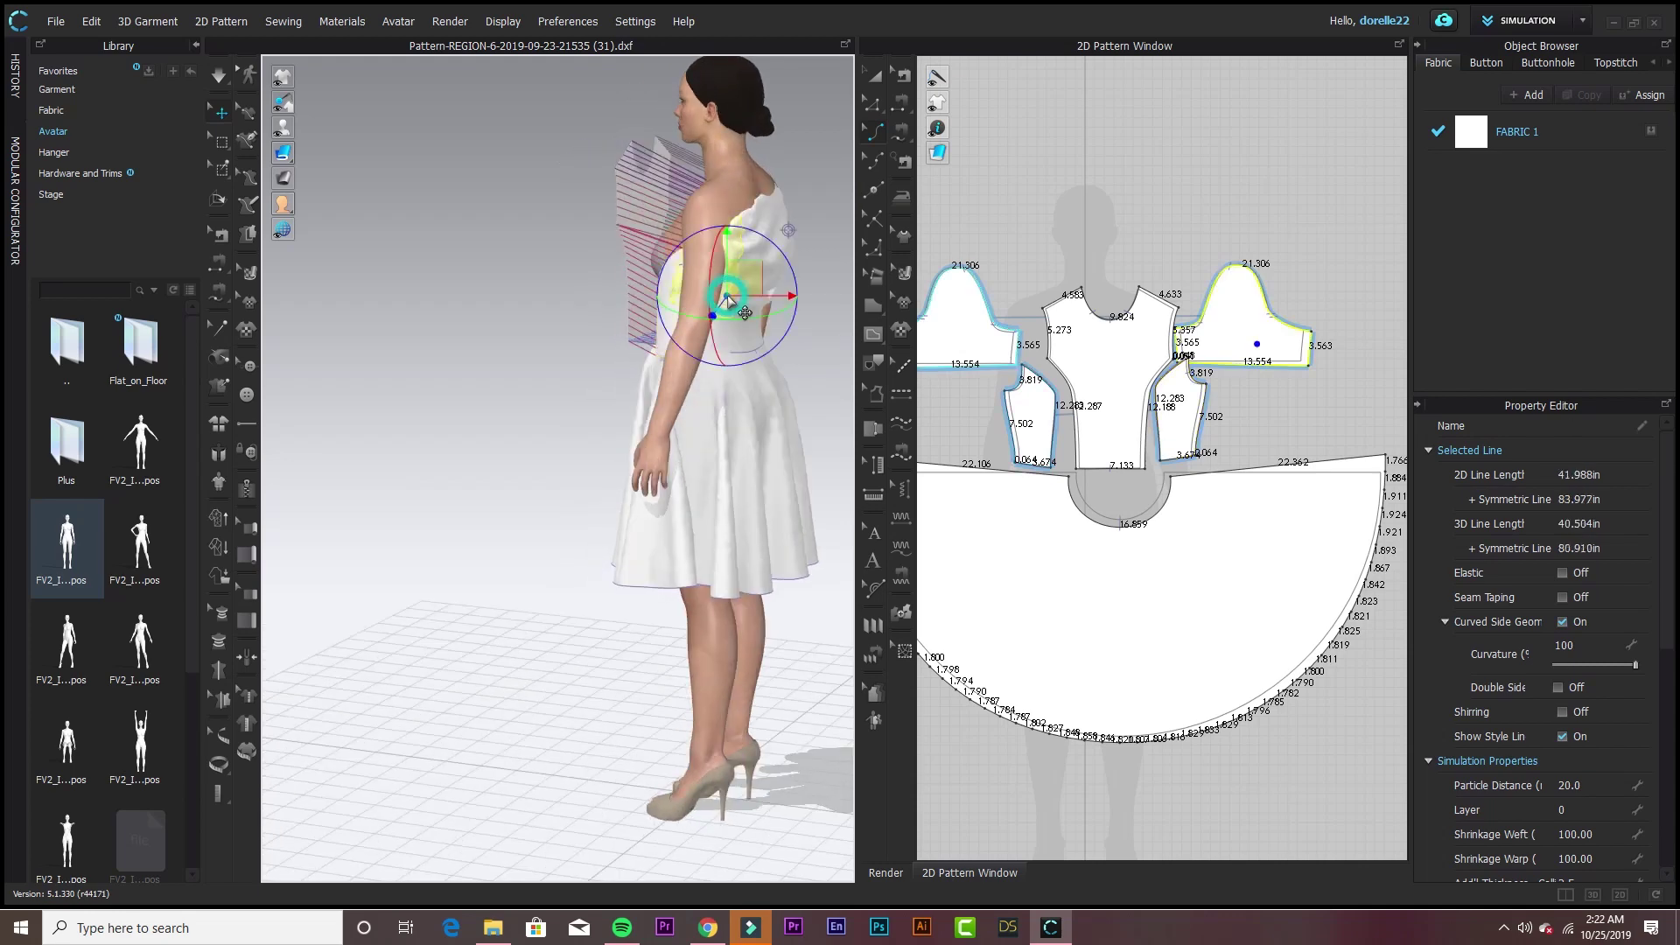
right_click(729, 311)
left_click(787, 349)
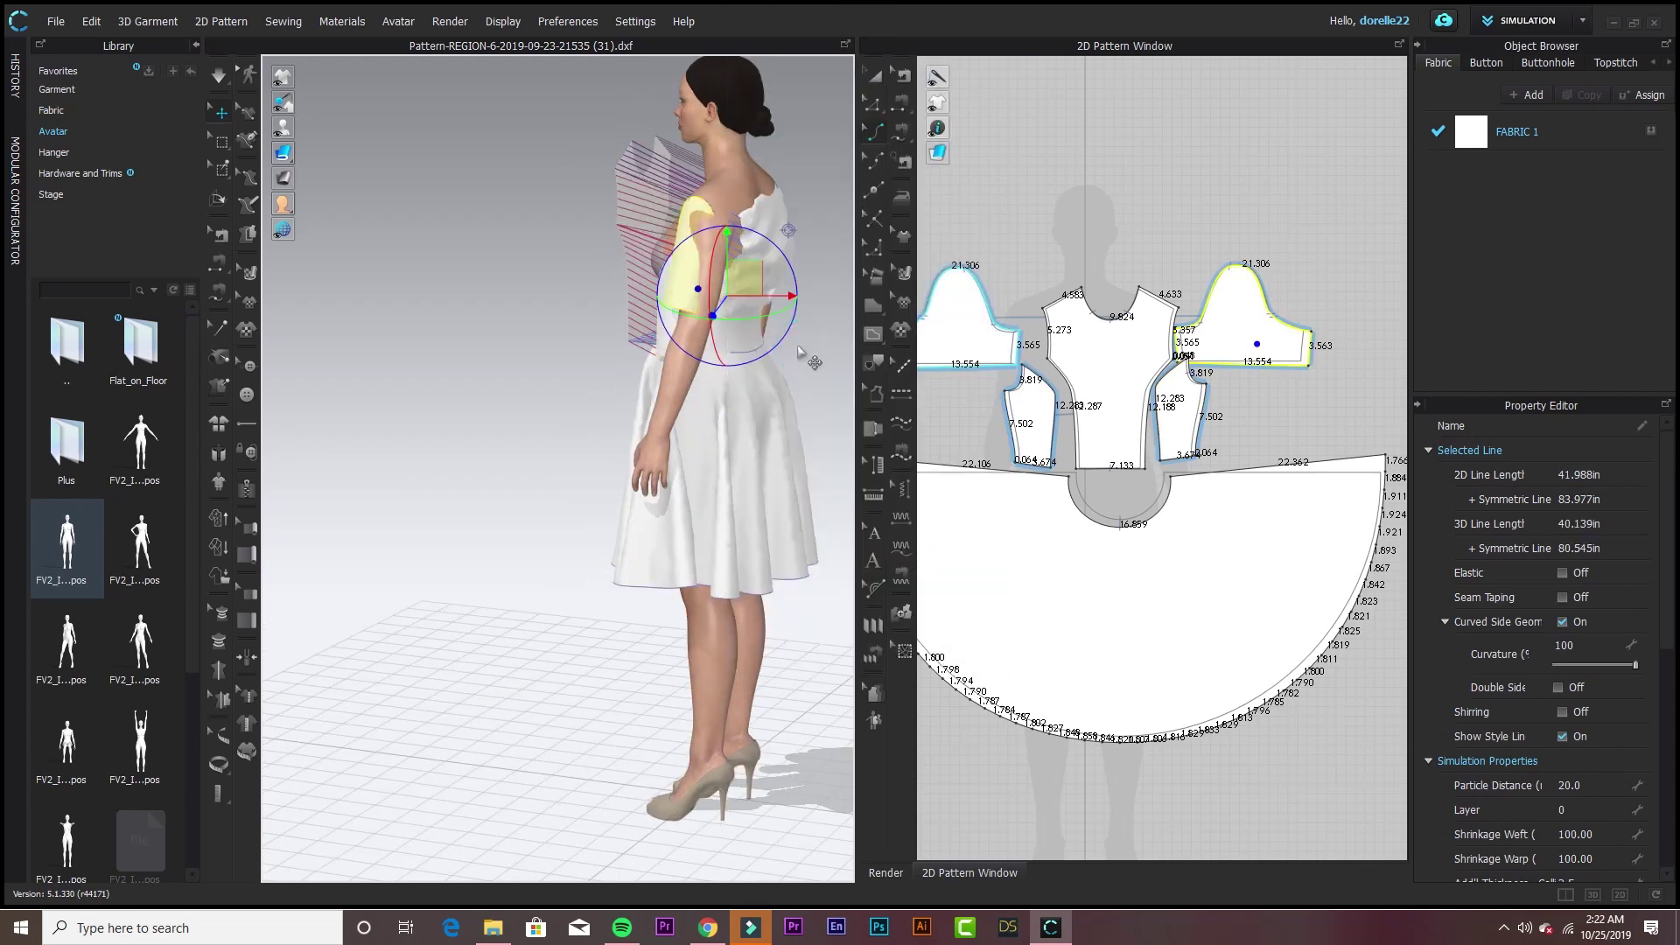
- Reset the 3D arrangement of the centre back bodice panel on the avatar's right side
right_click_drag(715, 324, 665, 320)
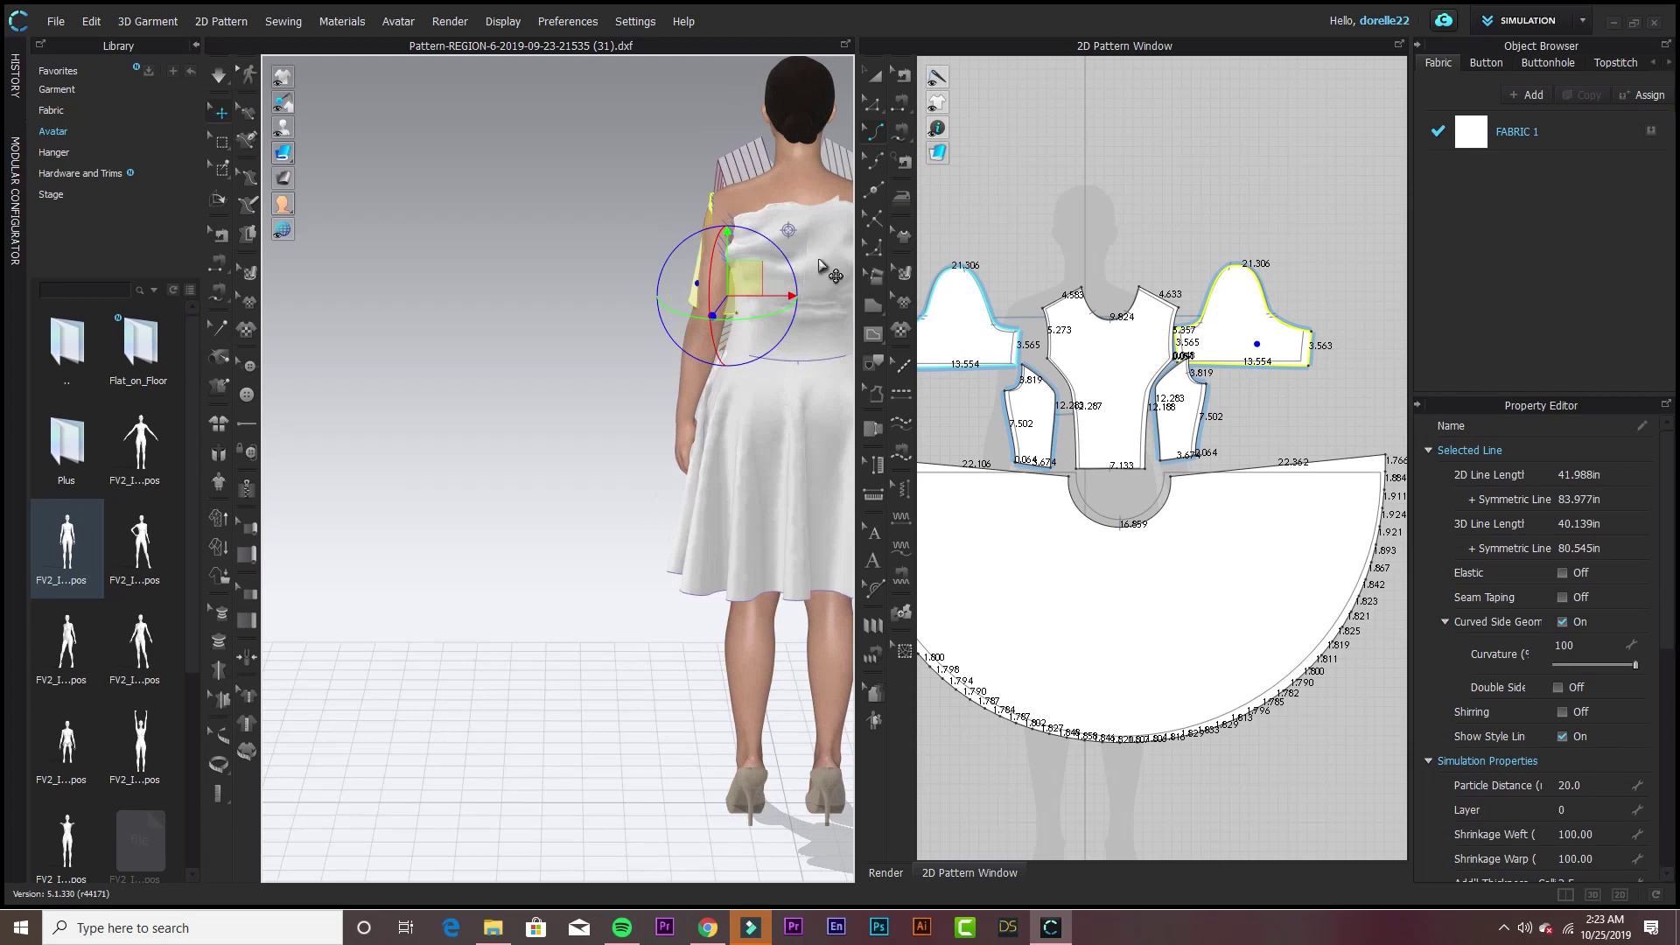
left_click(821, 260)
right_click(818, 257)
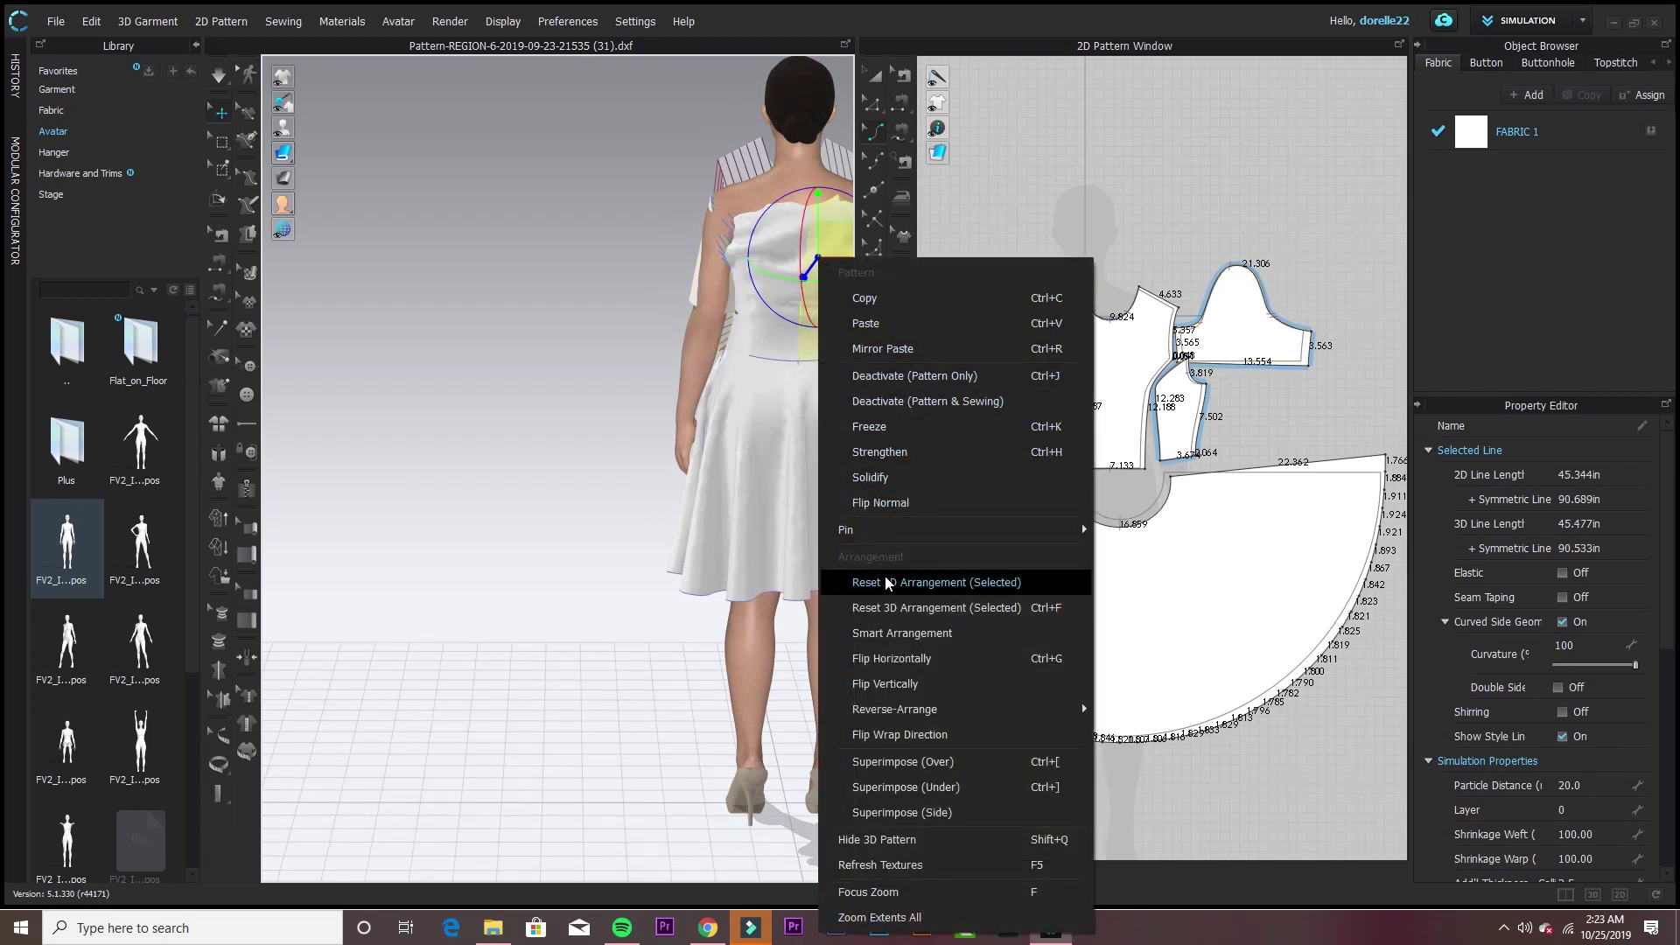
left_click(937, 582)
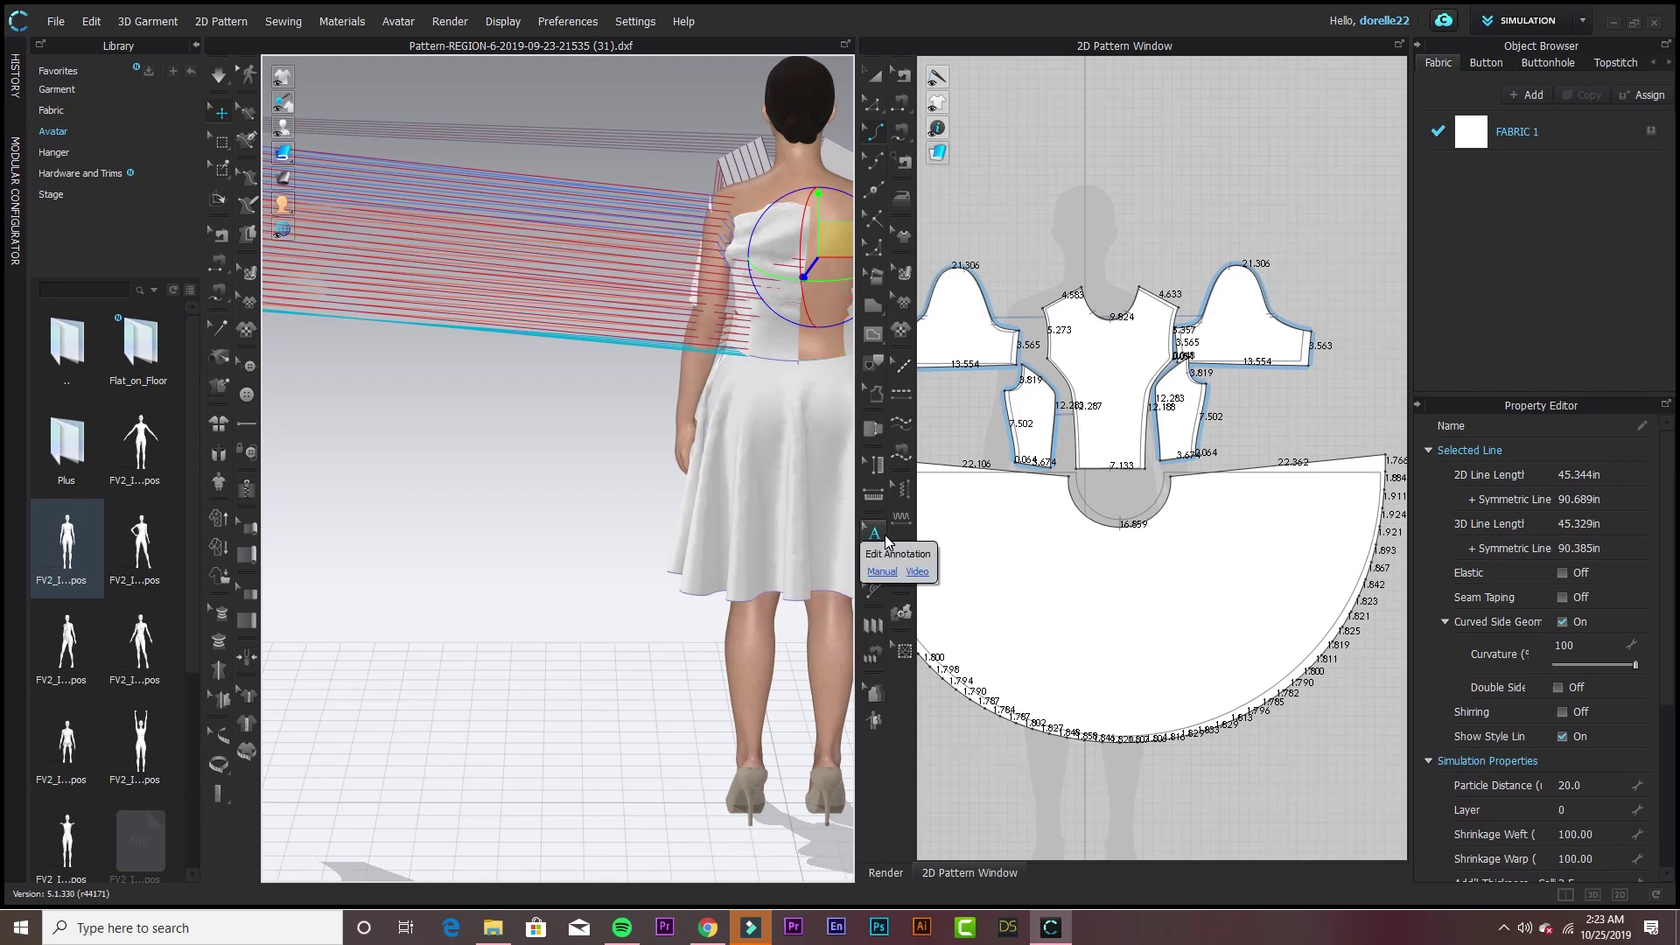
key("ctrl+z")
right_click(837, 326)
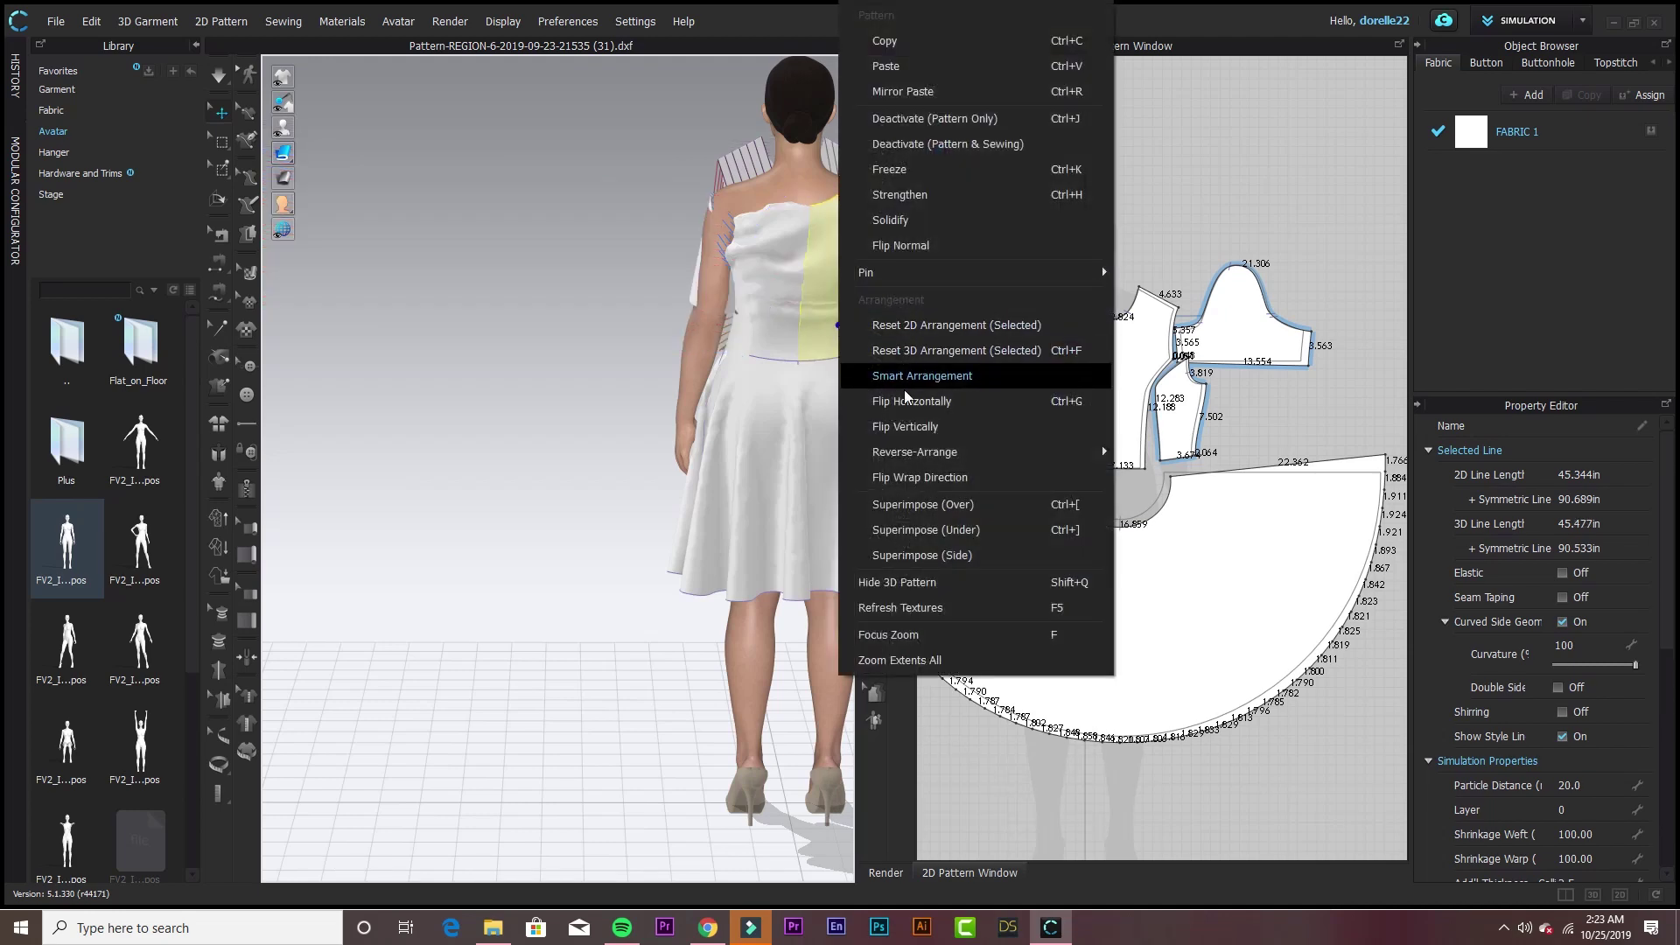
left_click(963, 353)
- Reset the 3D arrangement of the centre back bodice panel on the avatar's left side
middle_click_drag(605, 421, 499, 426)
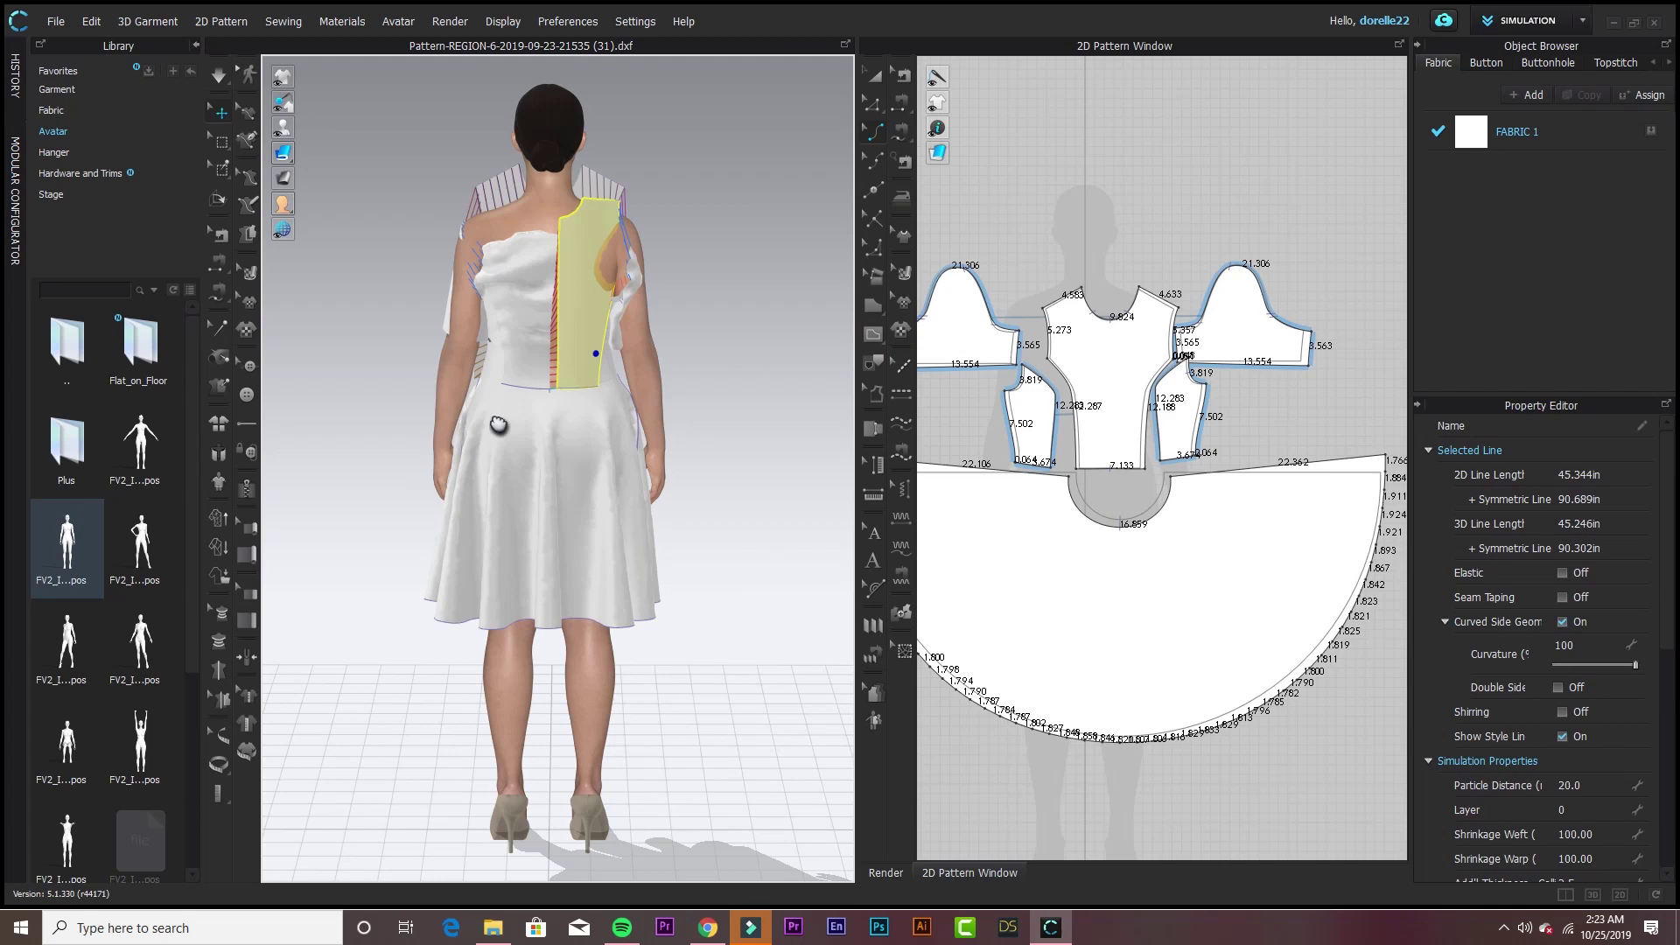
left_click(518, 327)
right_click(518, 327)
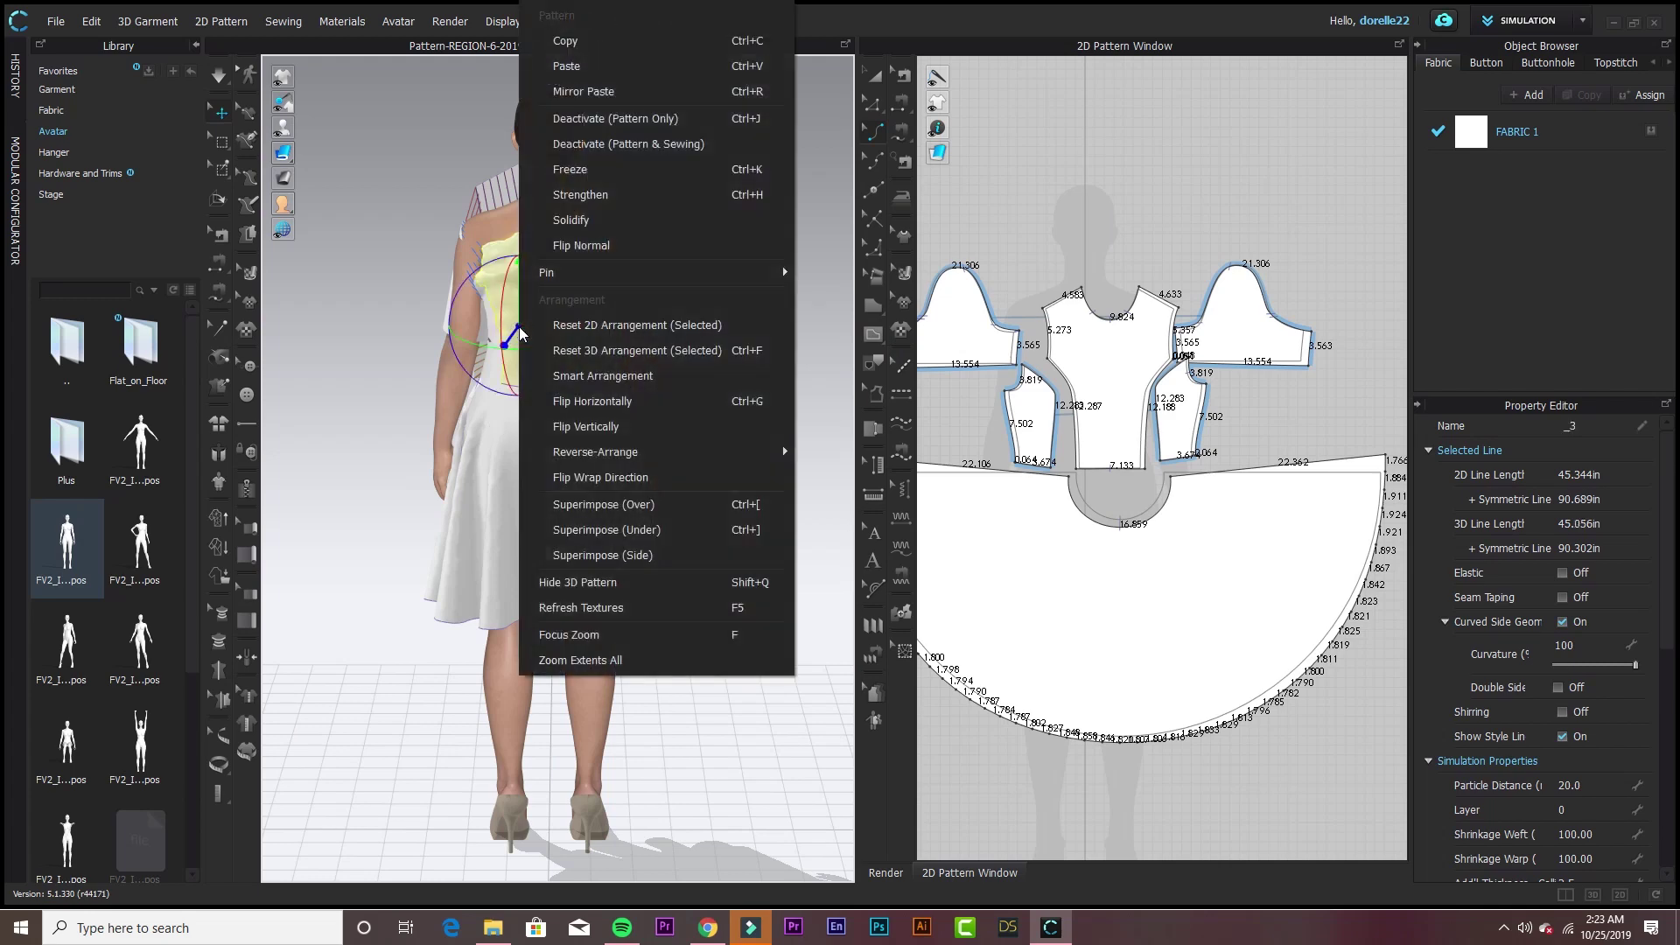
left_click(611, 350)
- Reset the 3D arrangement of the sleeve on the avatar's right arm
right_click_drag(717, 339, 605, 339)
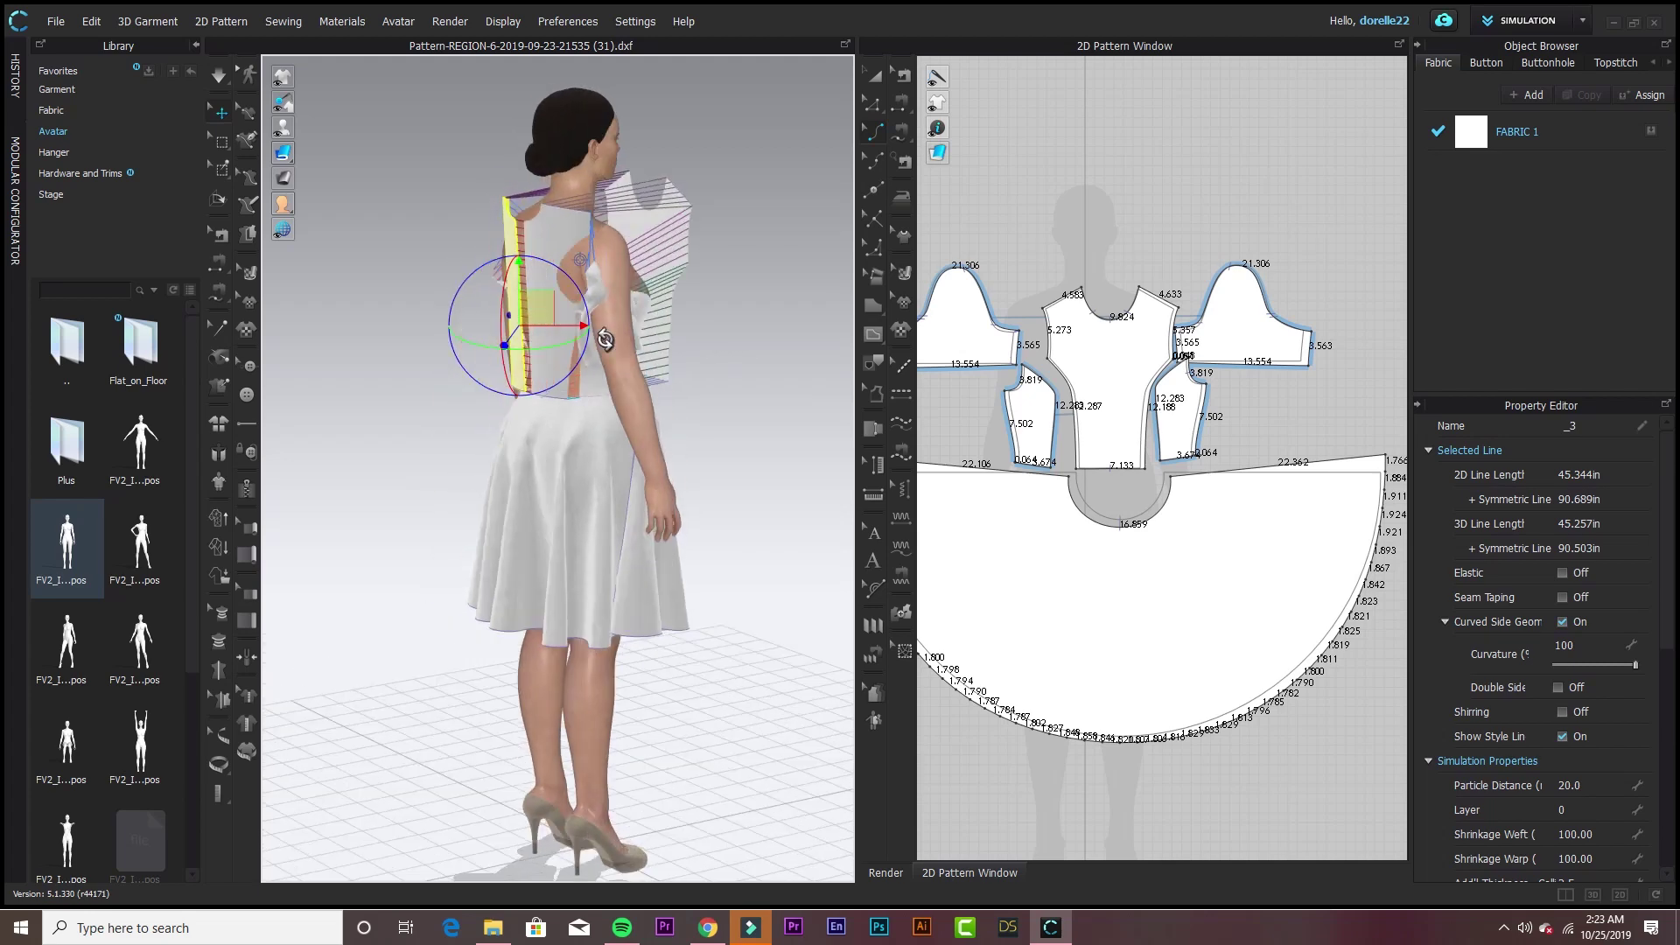
left_click(595, 354)
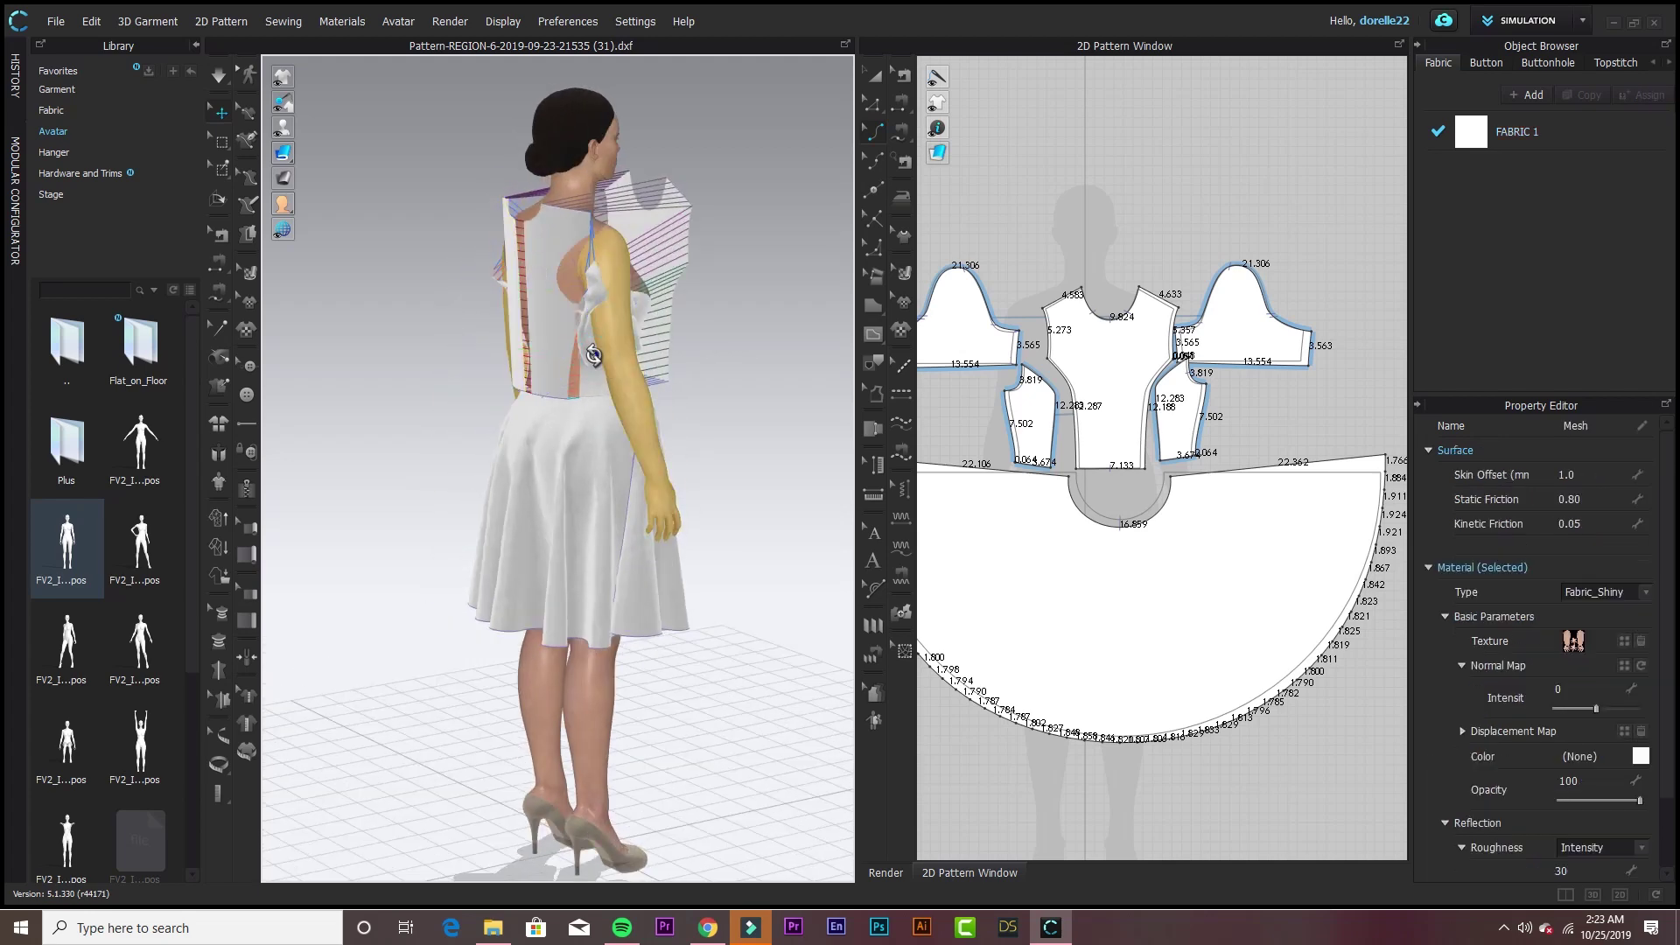
right_click(596, 356)
left_click(801, 268)
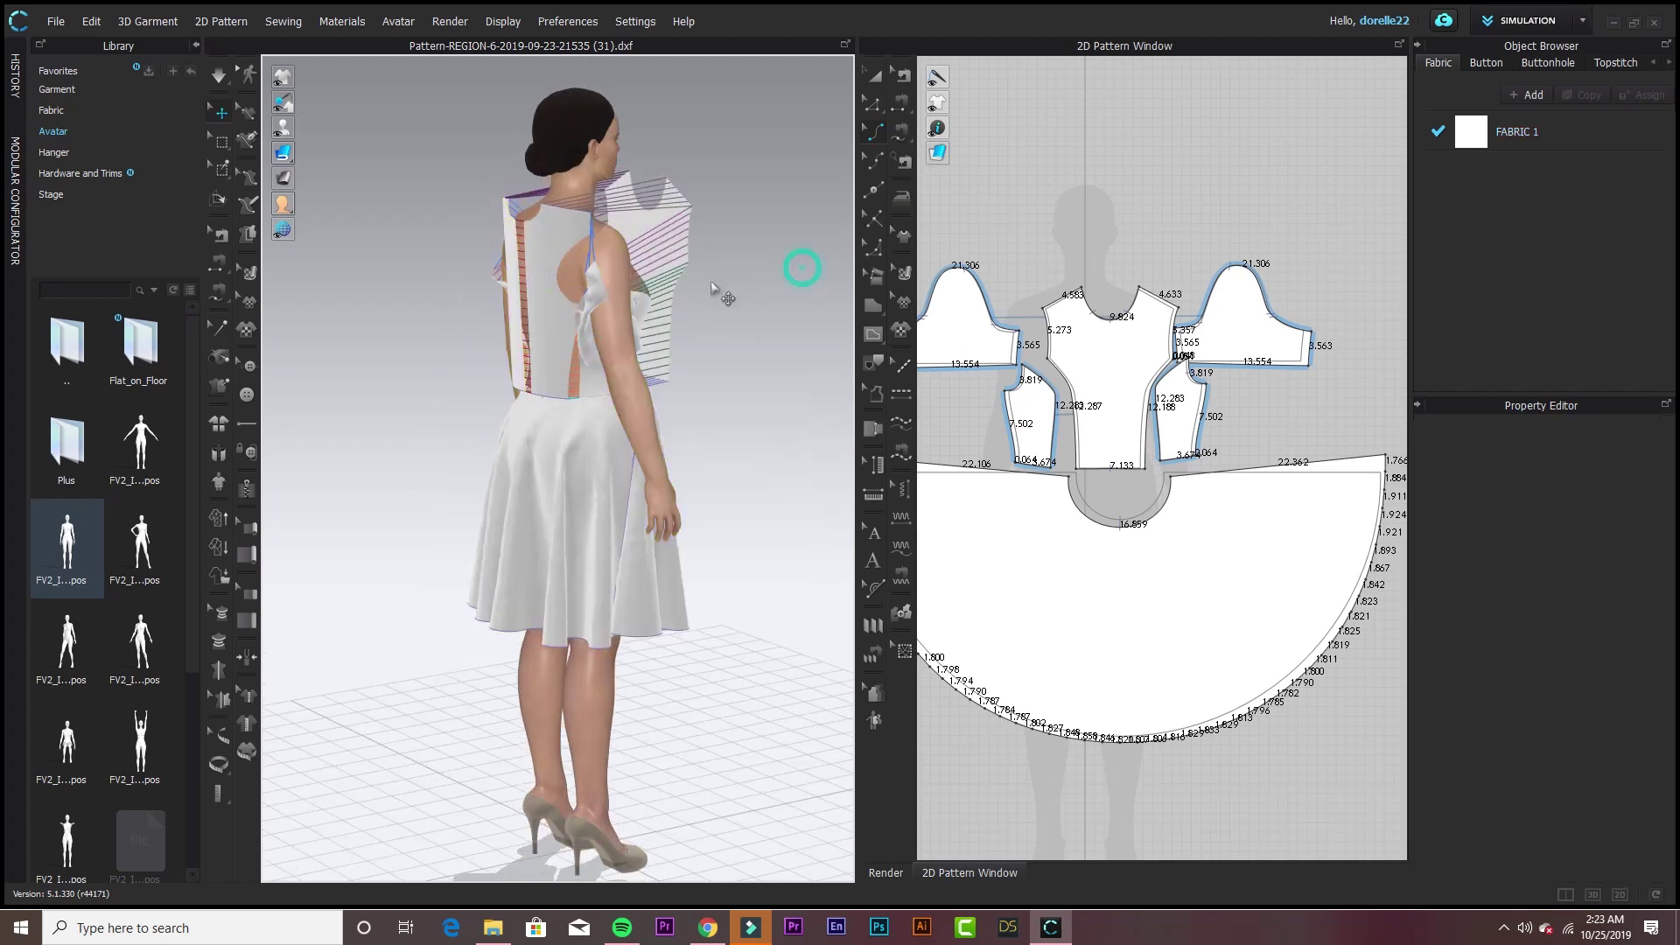
left_click(598, 290)
right_click(598, 291)
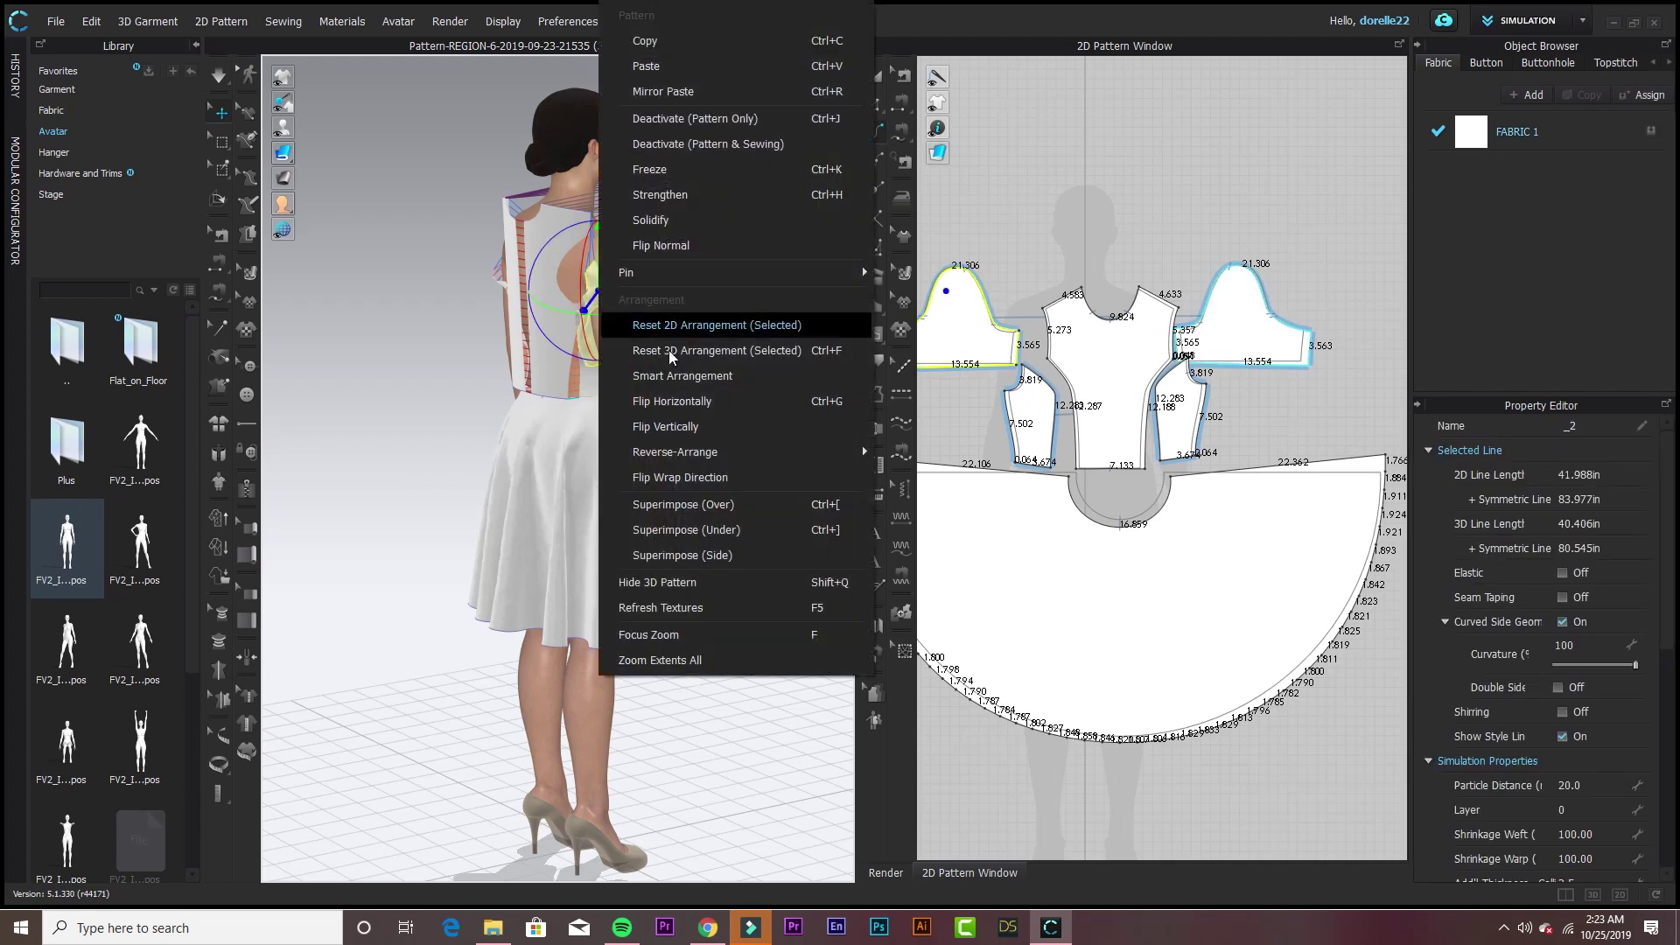
left_click(700, 350)
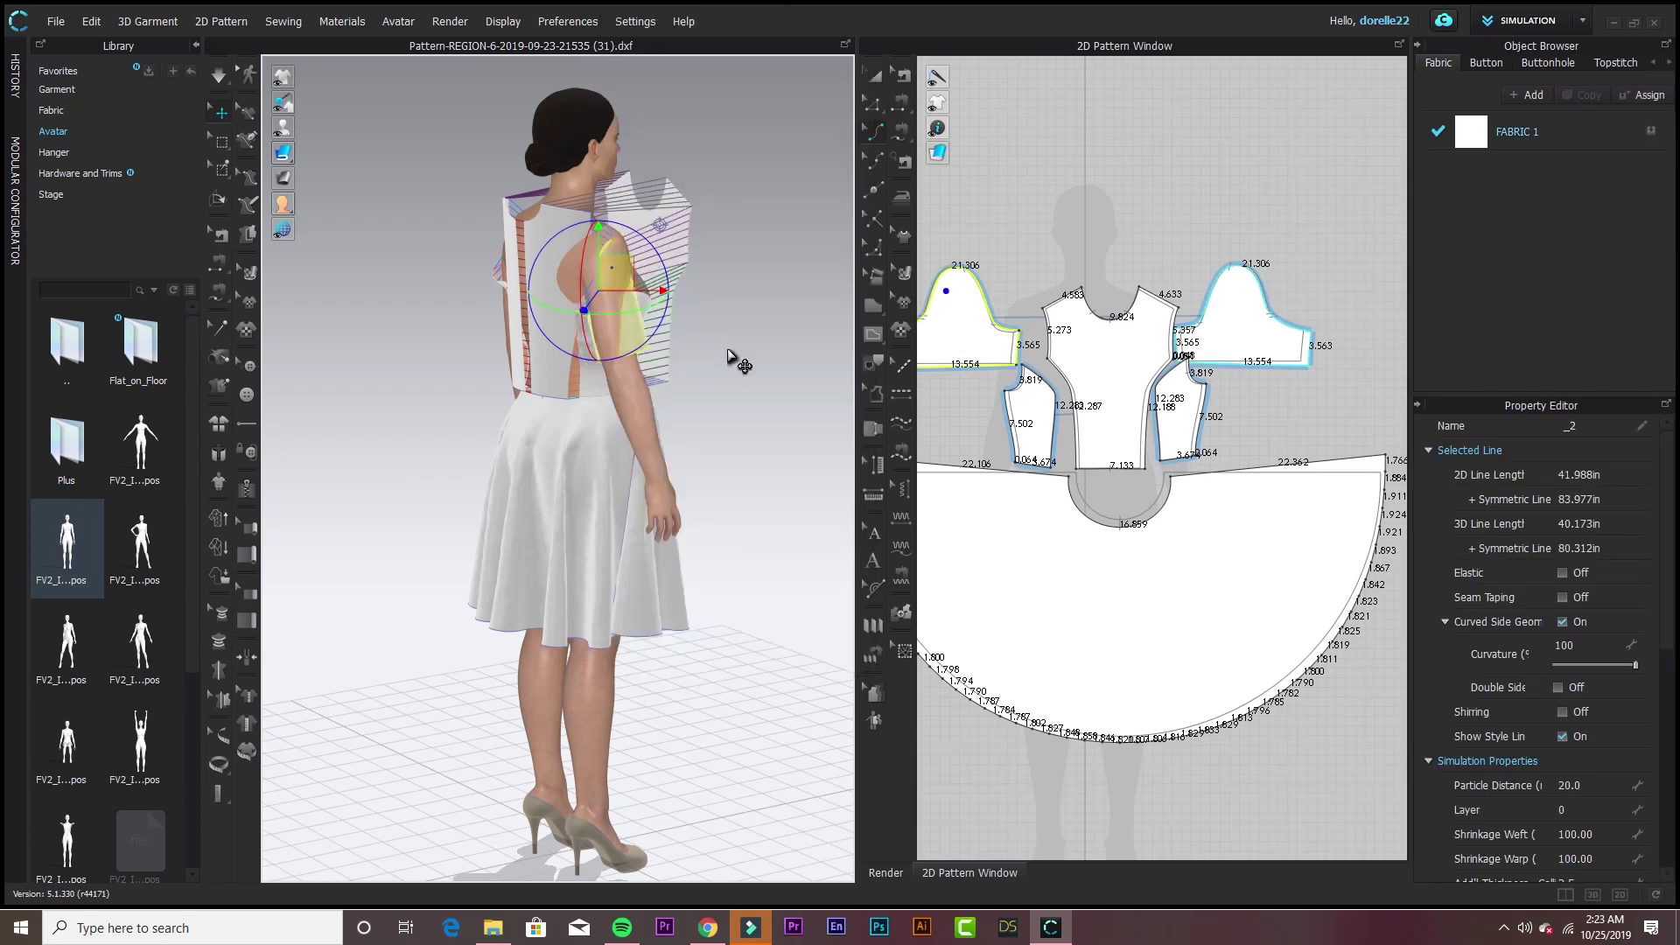
- Move the right sleeve slightly up over the avatar's right shoulder and upper arm
right_click_drag(669, 359, 439, 280)
mouse_move(283, 127)
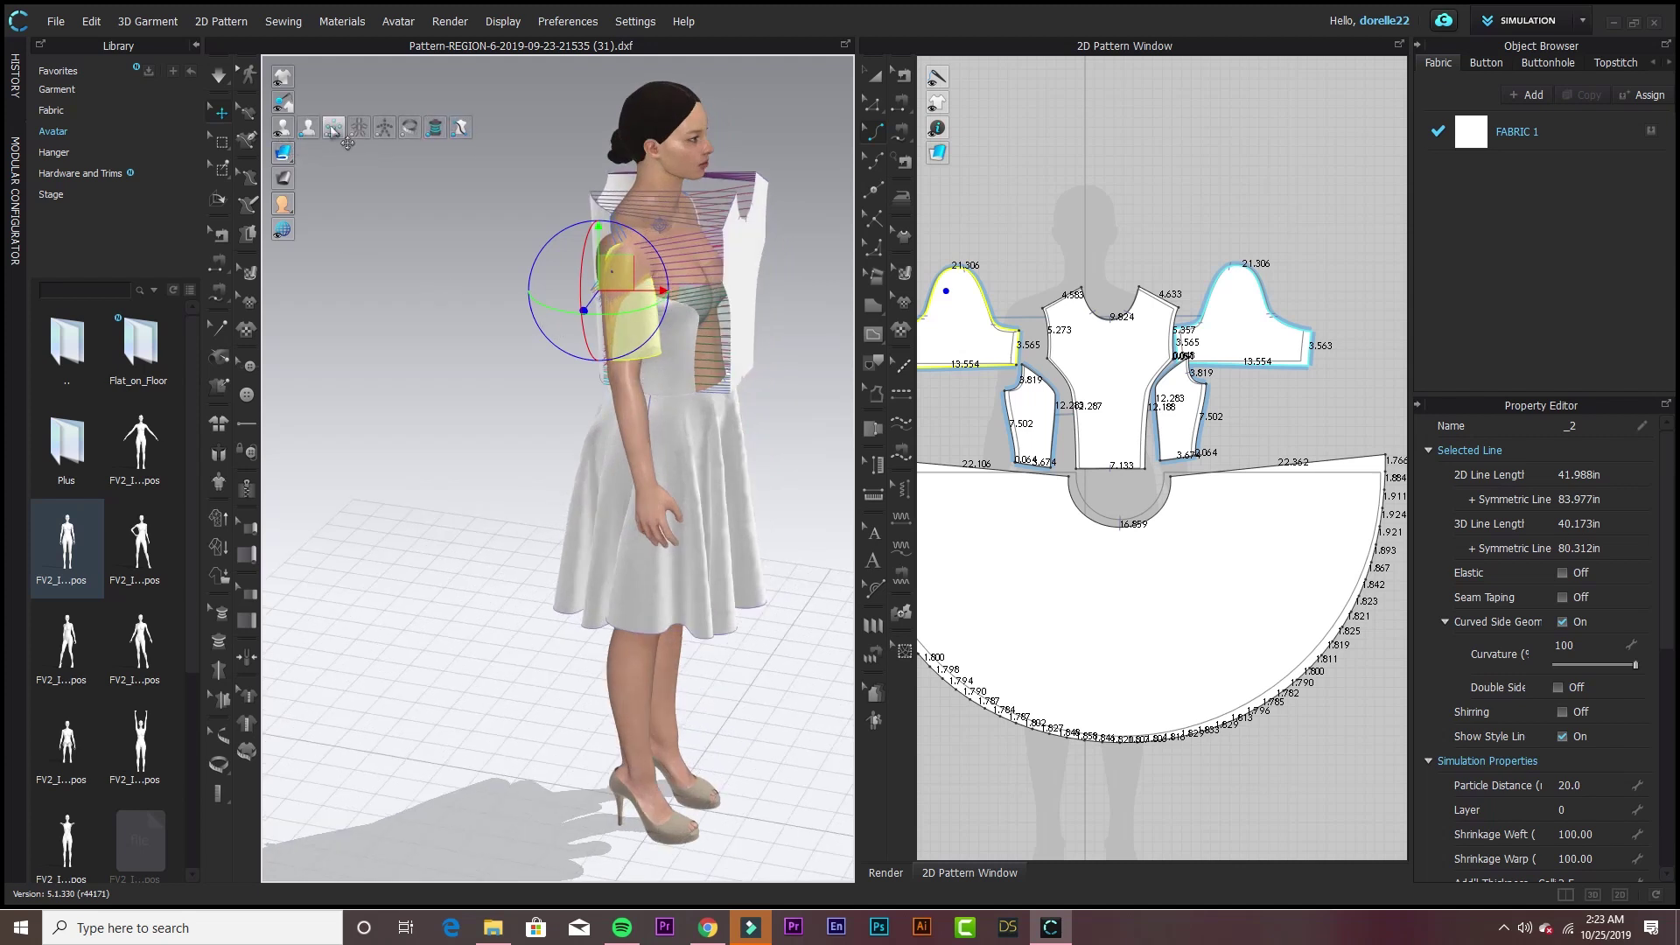
left_click_drag(619, 268, 614, 254)
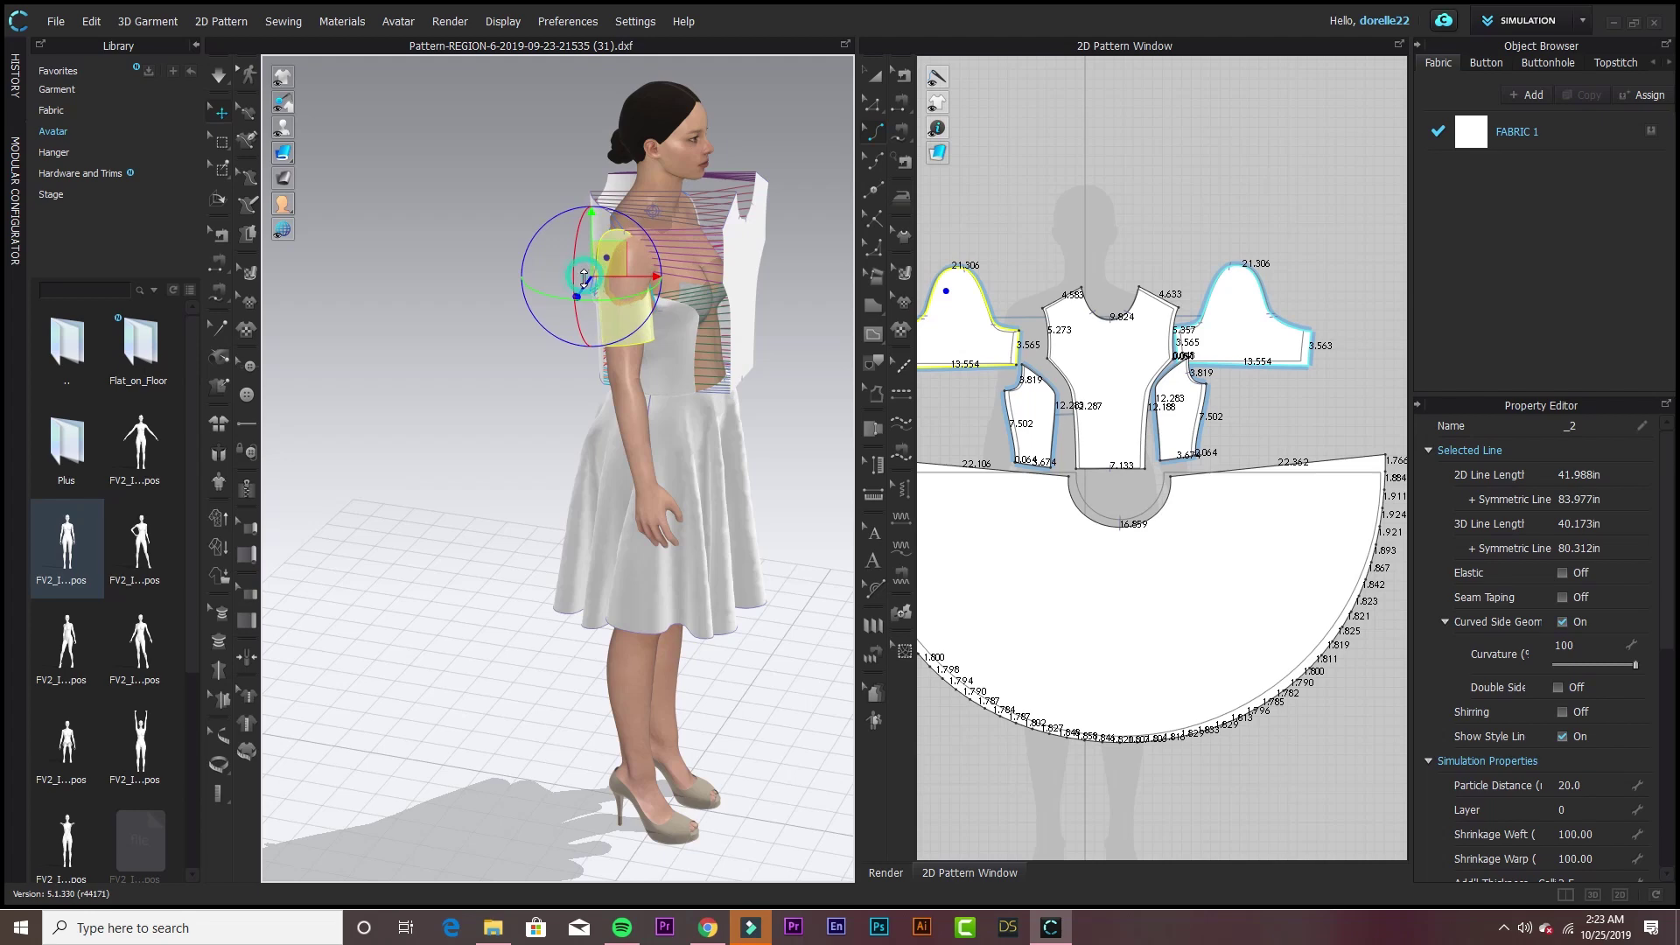
left_click(806, 396)
- Move the left sleeve slightly outward along the avatar's left upper arm
right_click_drag(804, 396, 744, 317)
left_click(741, 313)
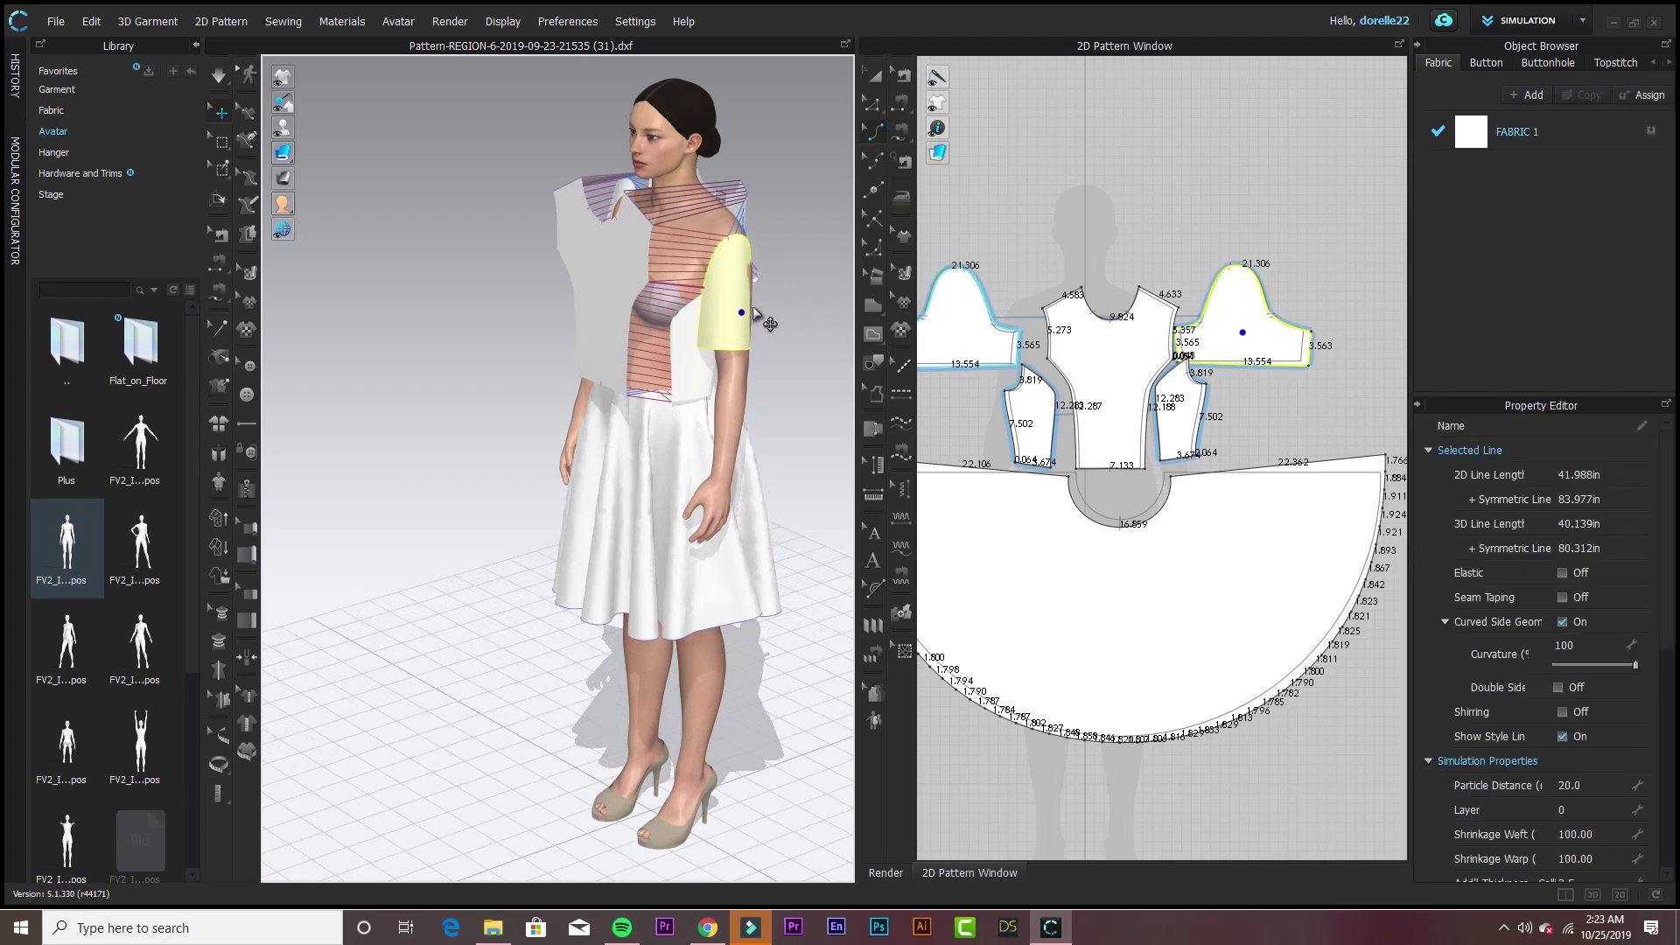
mouse_move(753, 309)
left_mouse_down()
mouse_move(766, 317)
mouse_move(757, 307)
left_mouse_up()
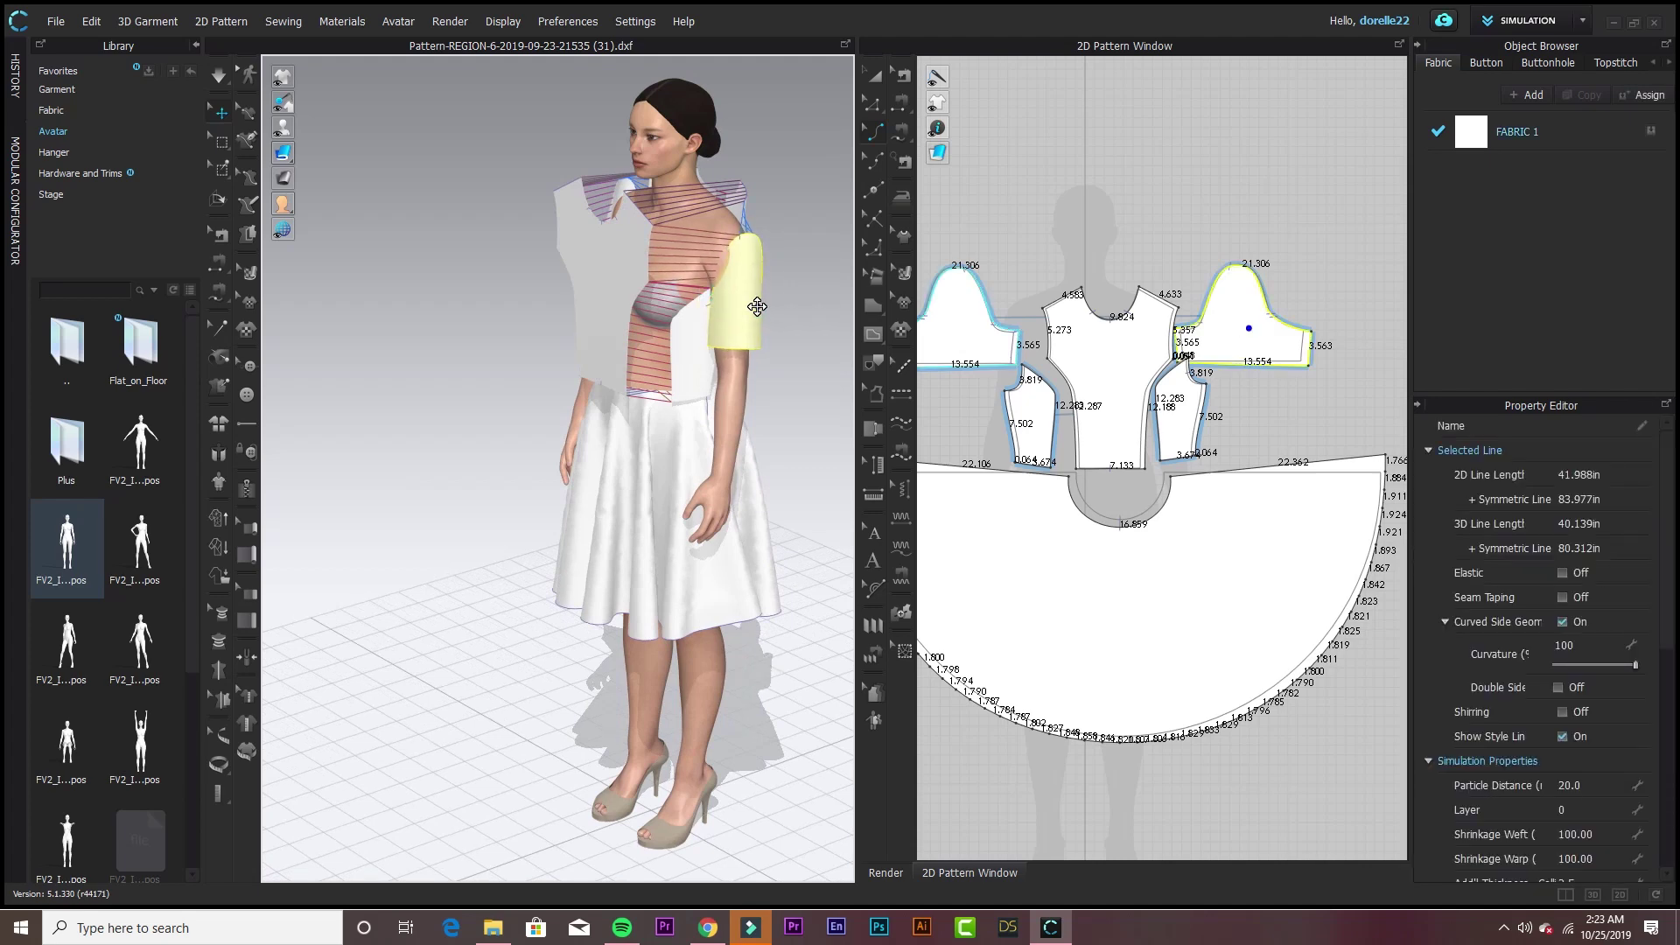
- Simulate the rearranged bodice and sleeve pieces so the dress drapes on the avatar, and check it from the back and front
right_click_drag(792, 403, 581, 360)
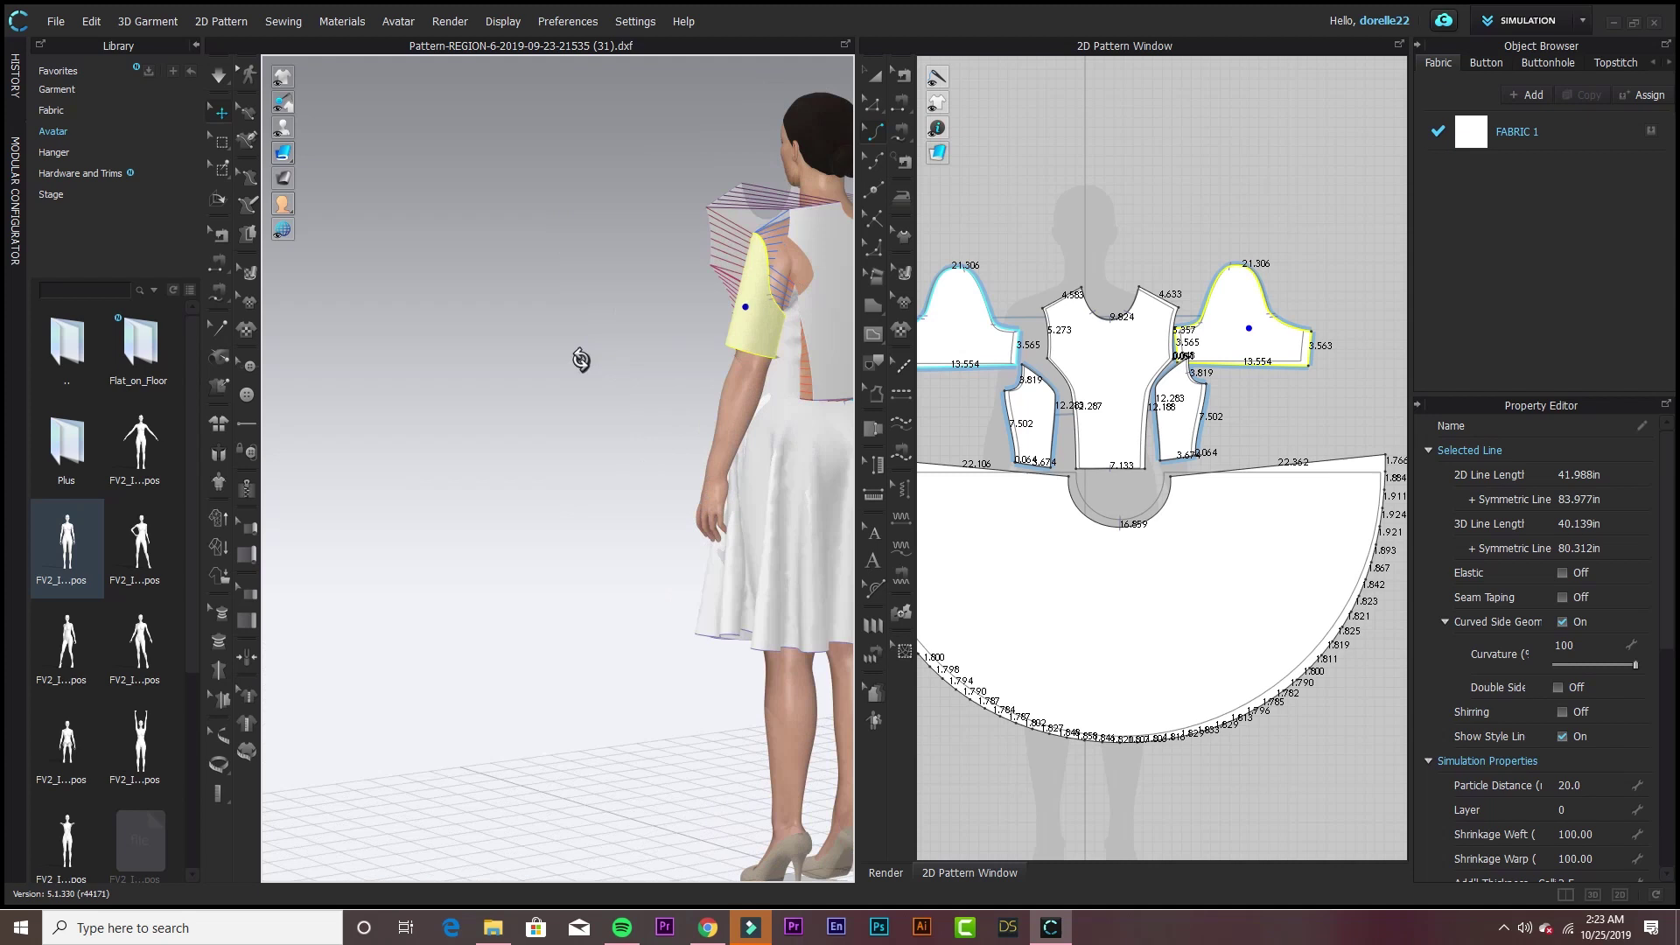
left_click(792, 377)
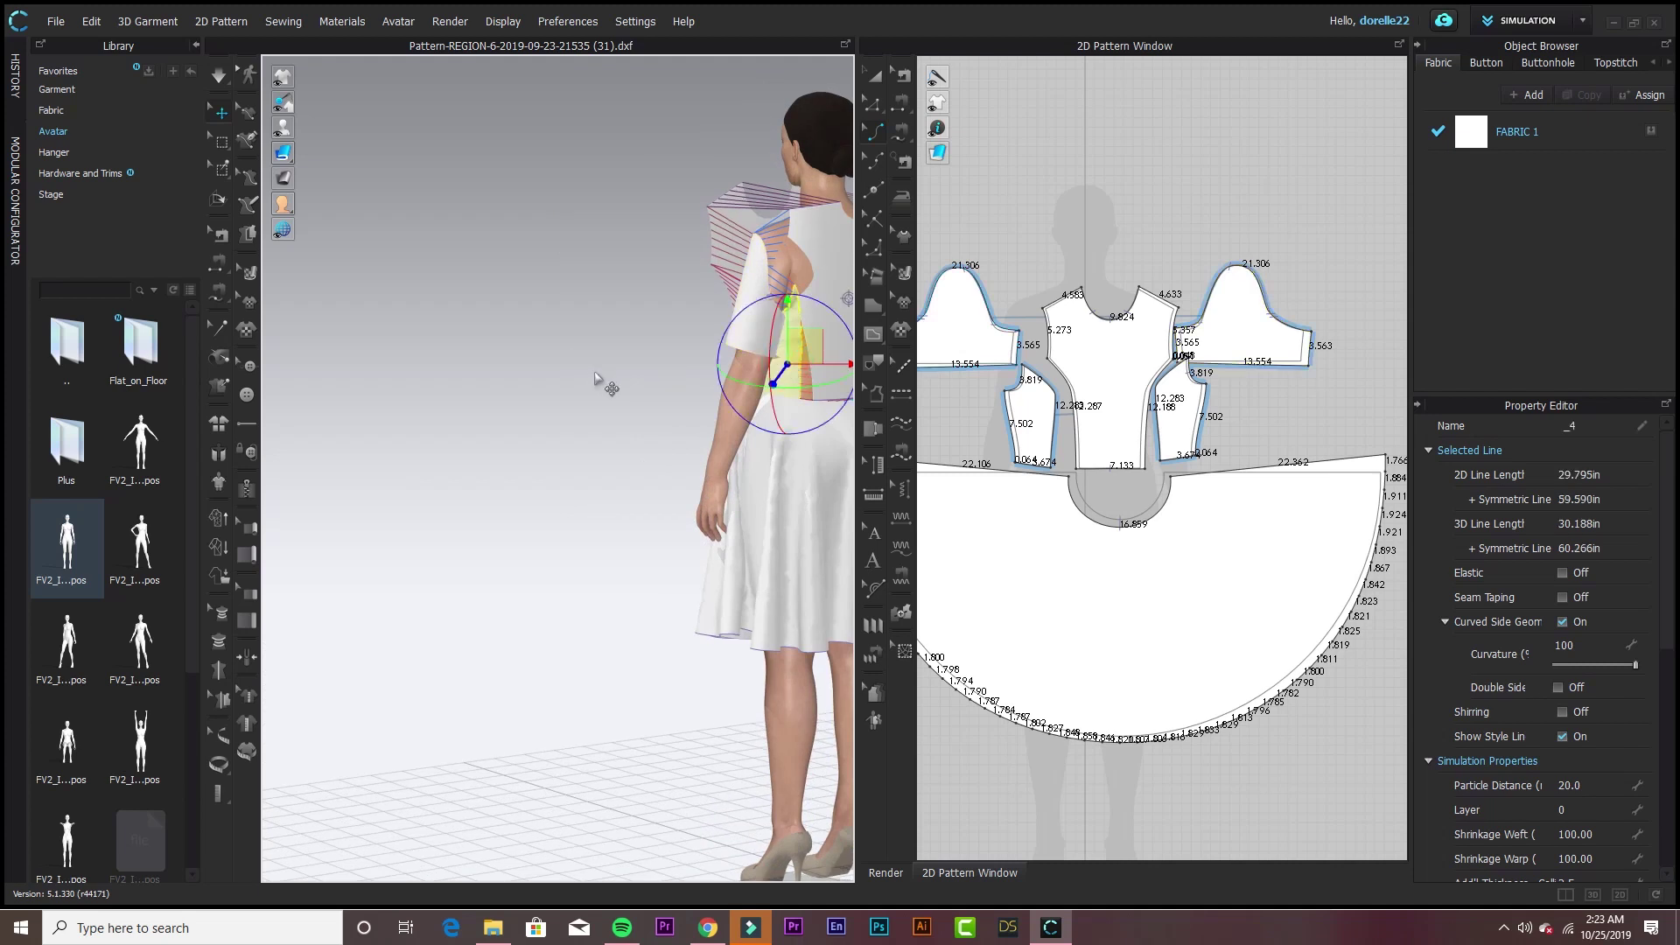
key("space")
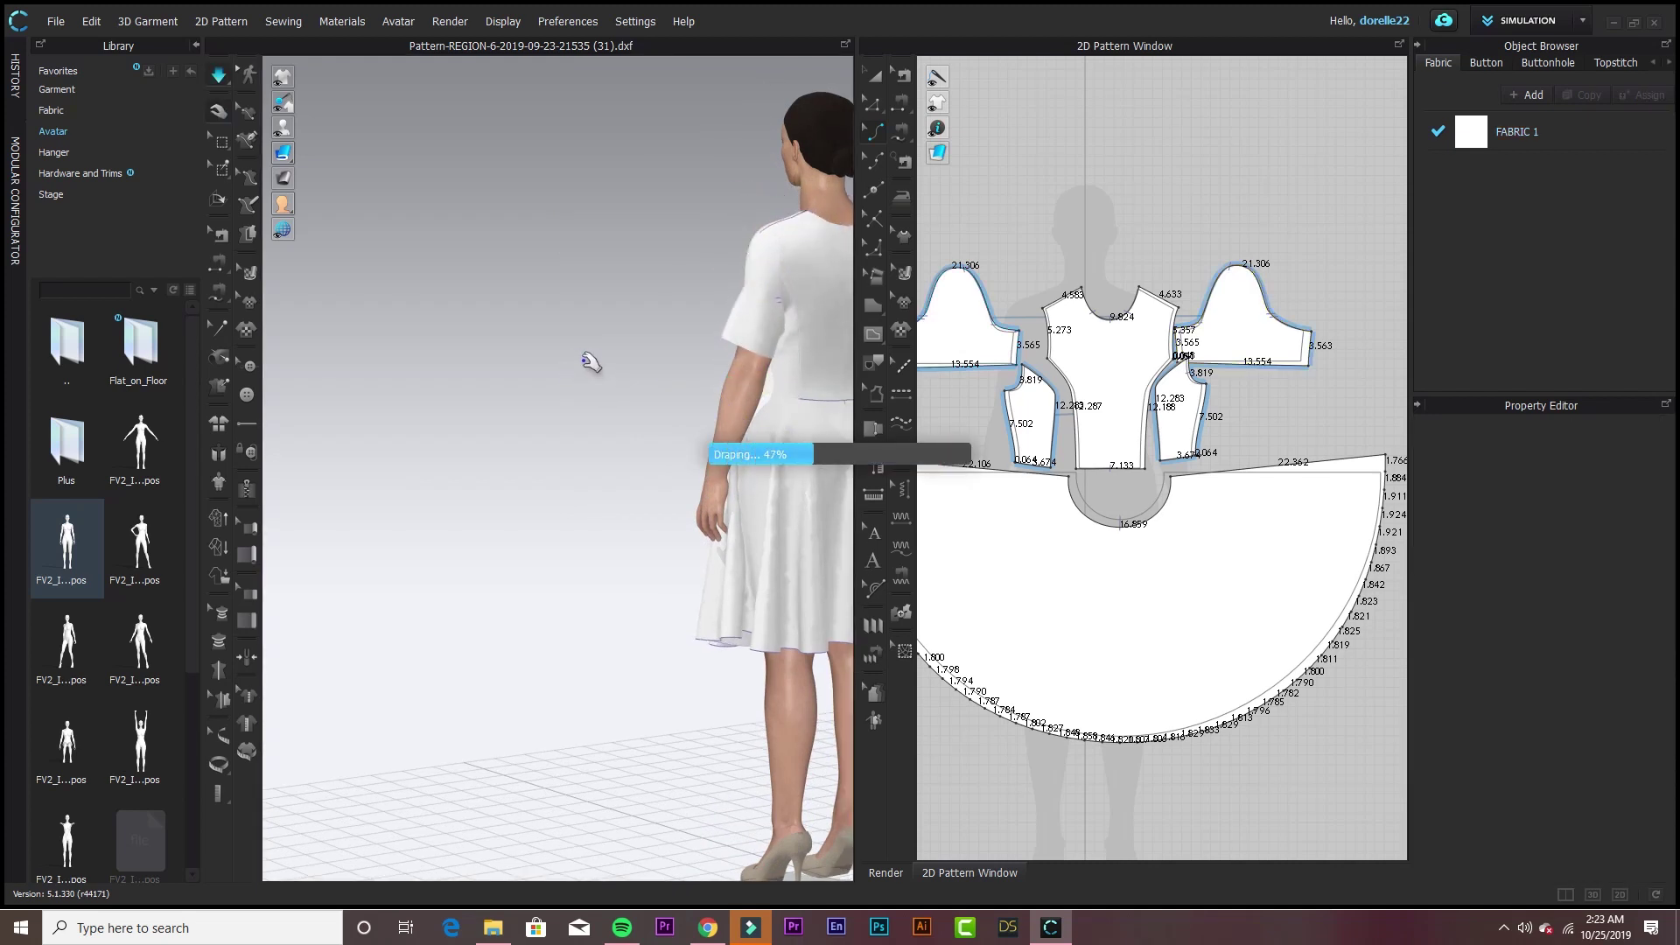
right_click_drag(555, 360, 296, 326)
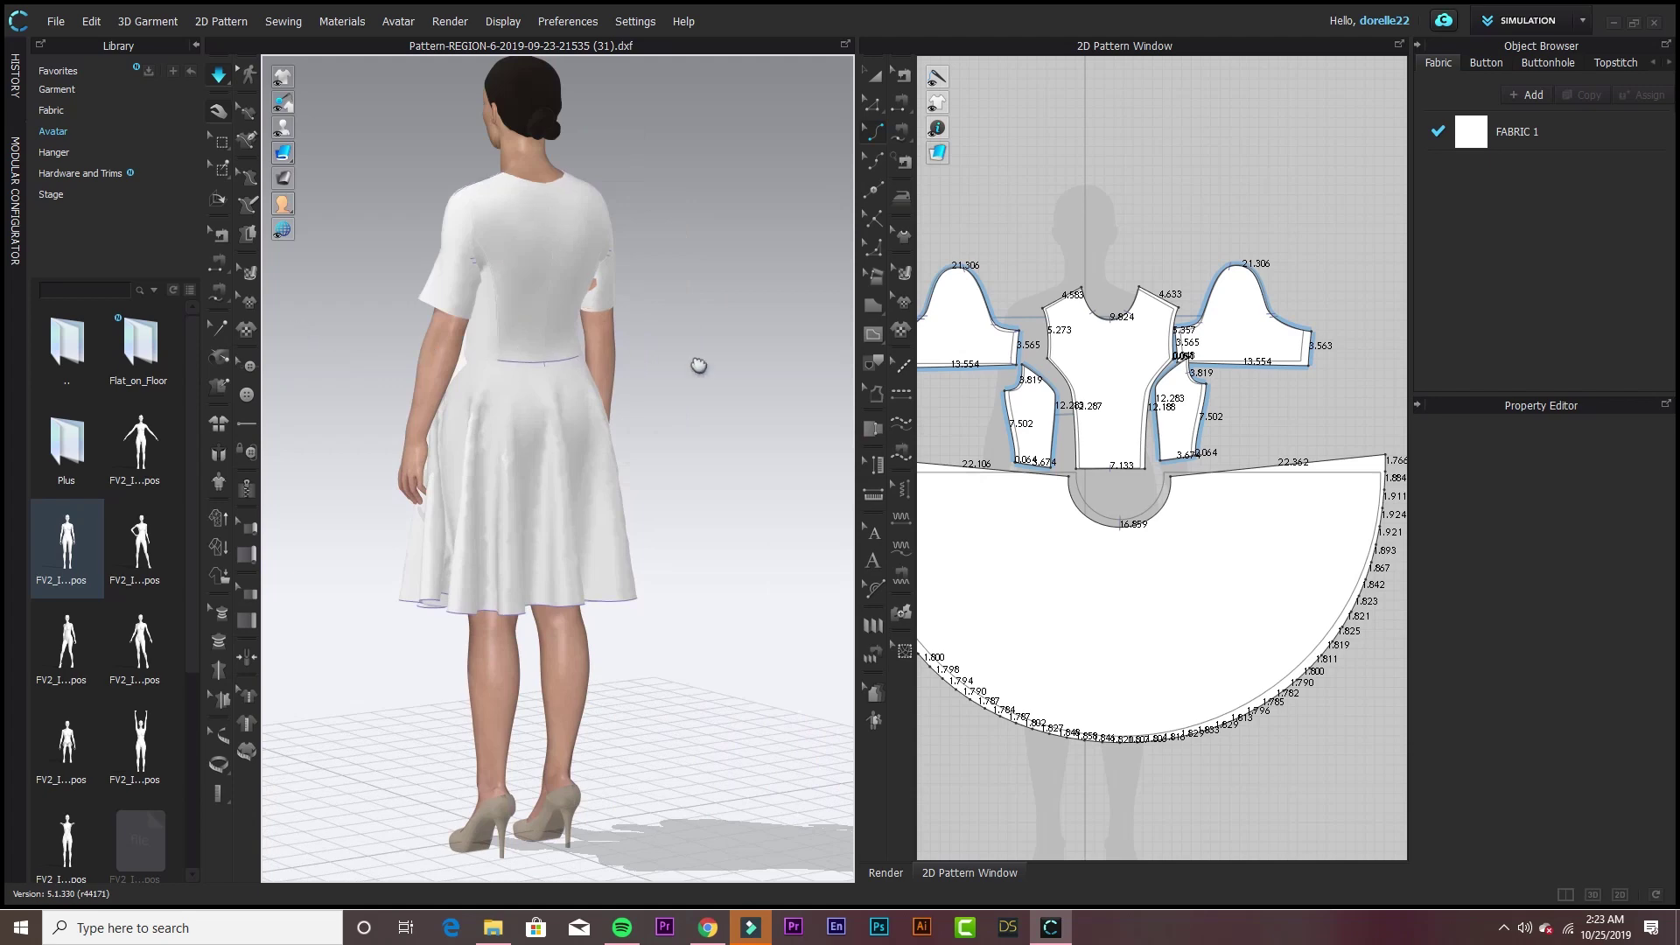
right_click_drag(698, 365, 473, 357)
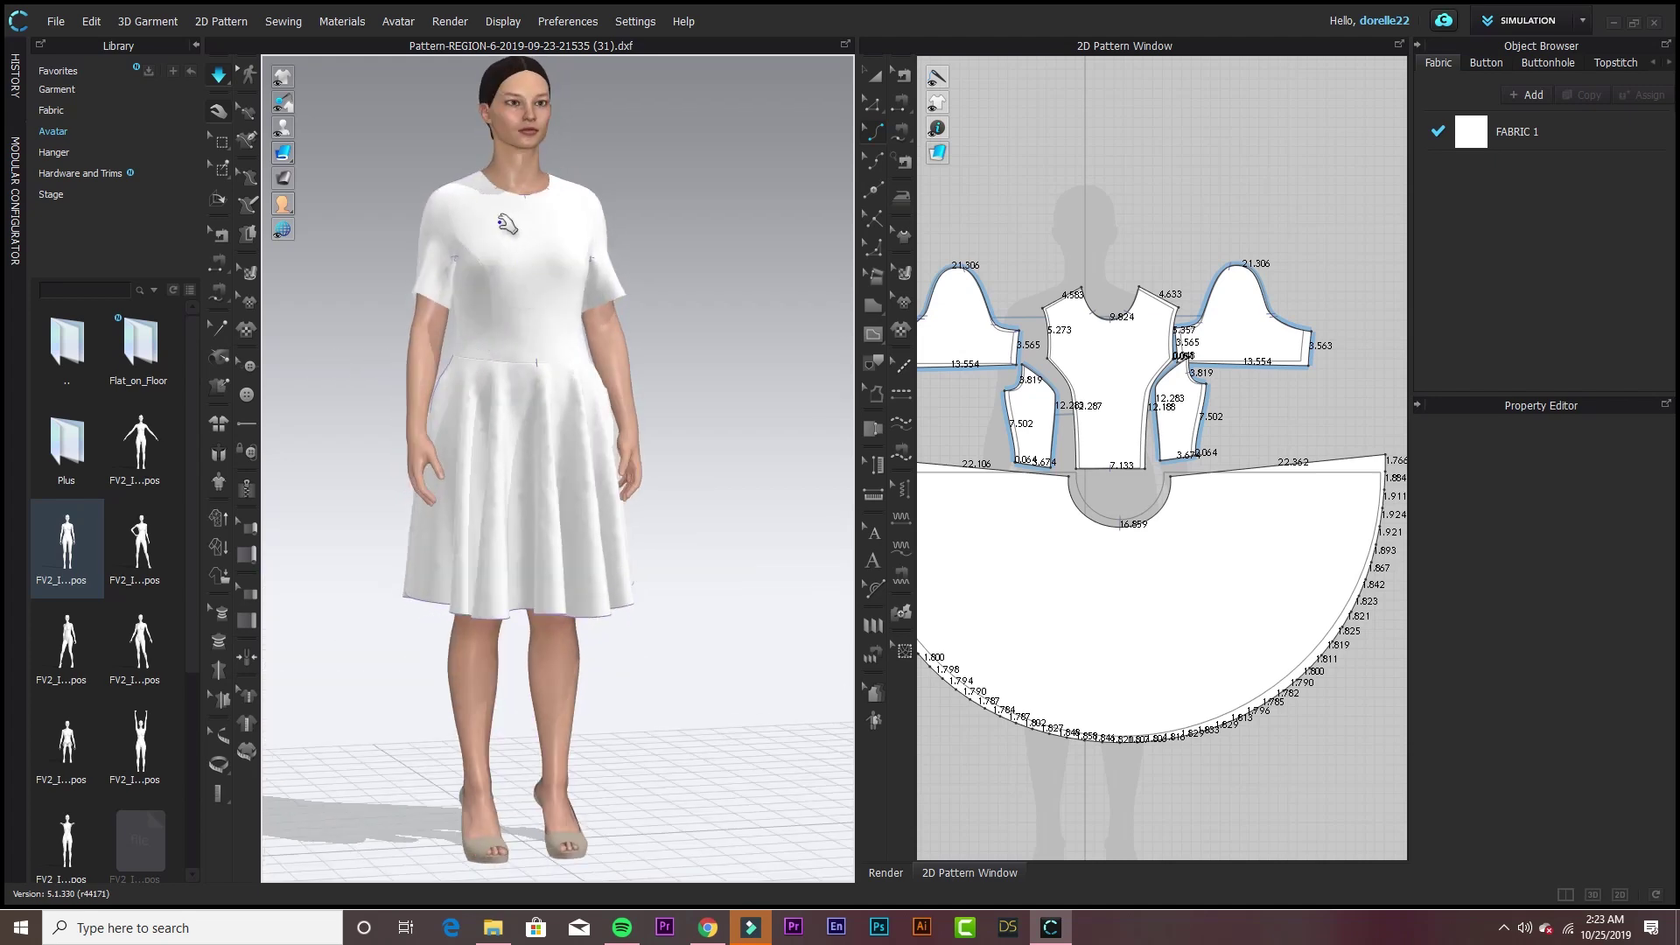
- Tug the draped front bodice and the left centre back panel to settle the fabric on the avatar
left_click(464, 200)
left_click_drag(531, 192, 466, 199)
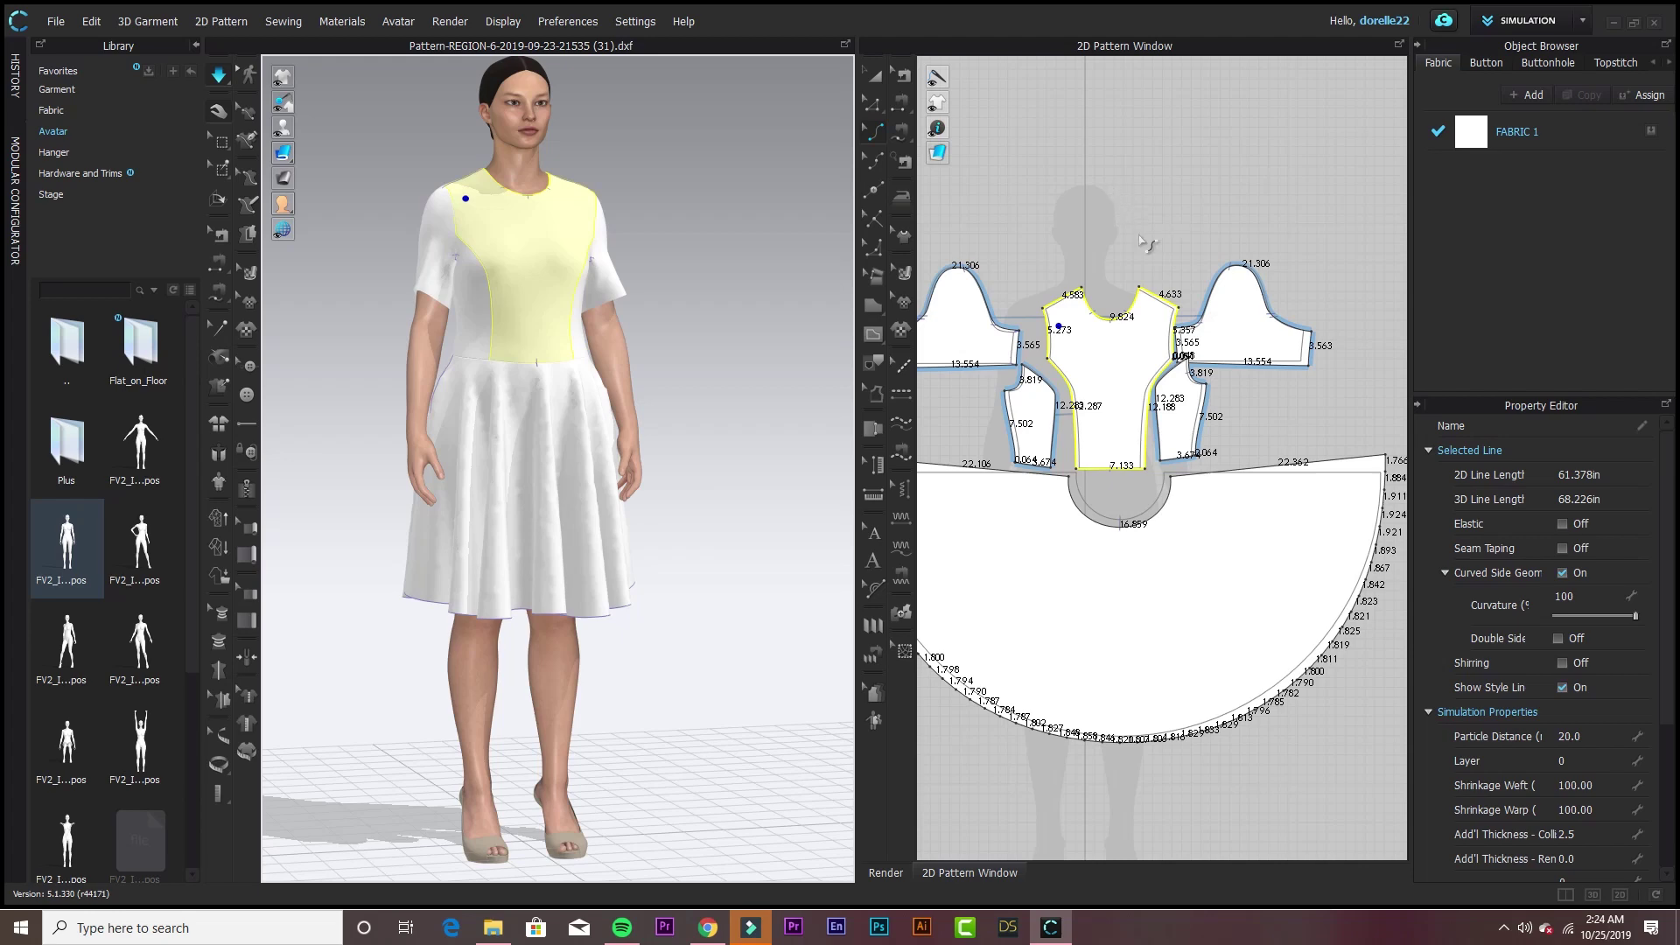
right_click_drag(770, 376, 381, 382)
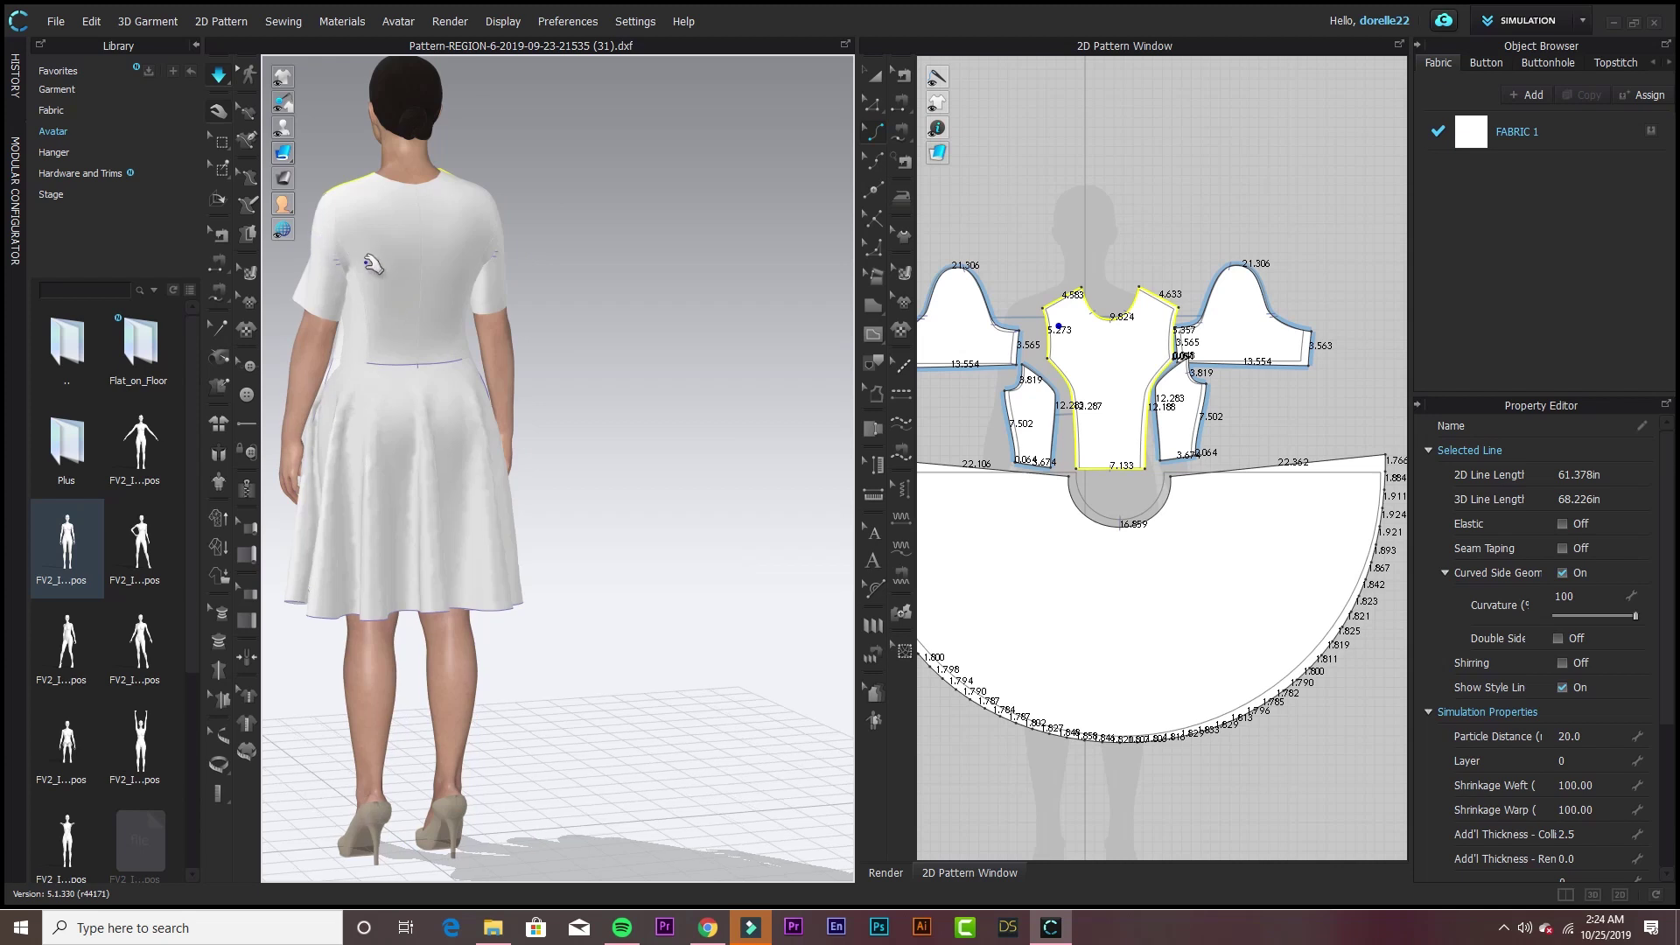
left_click_drag(361, 254, 444, 251)
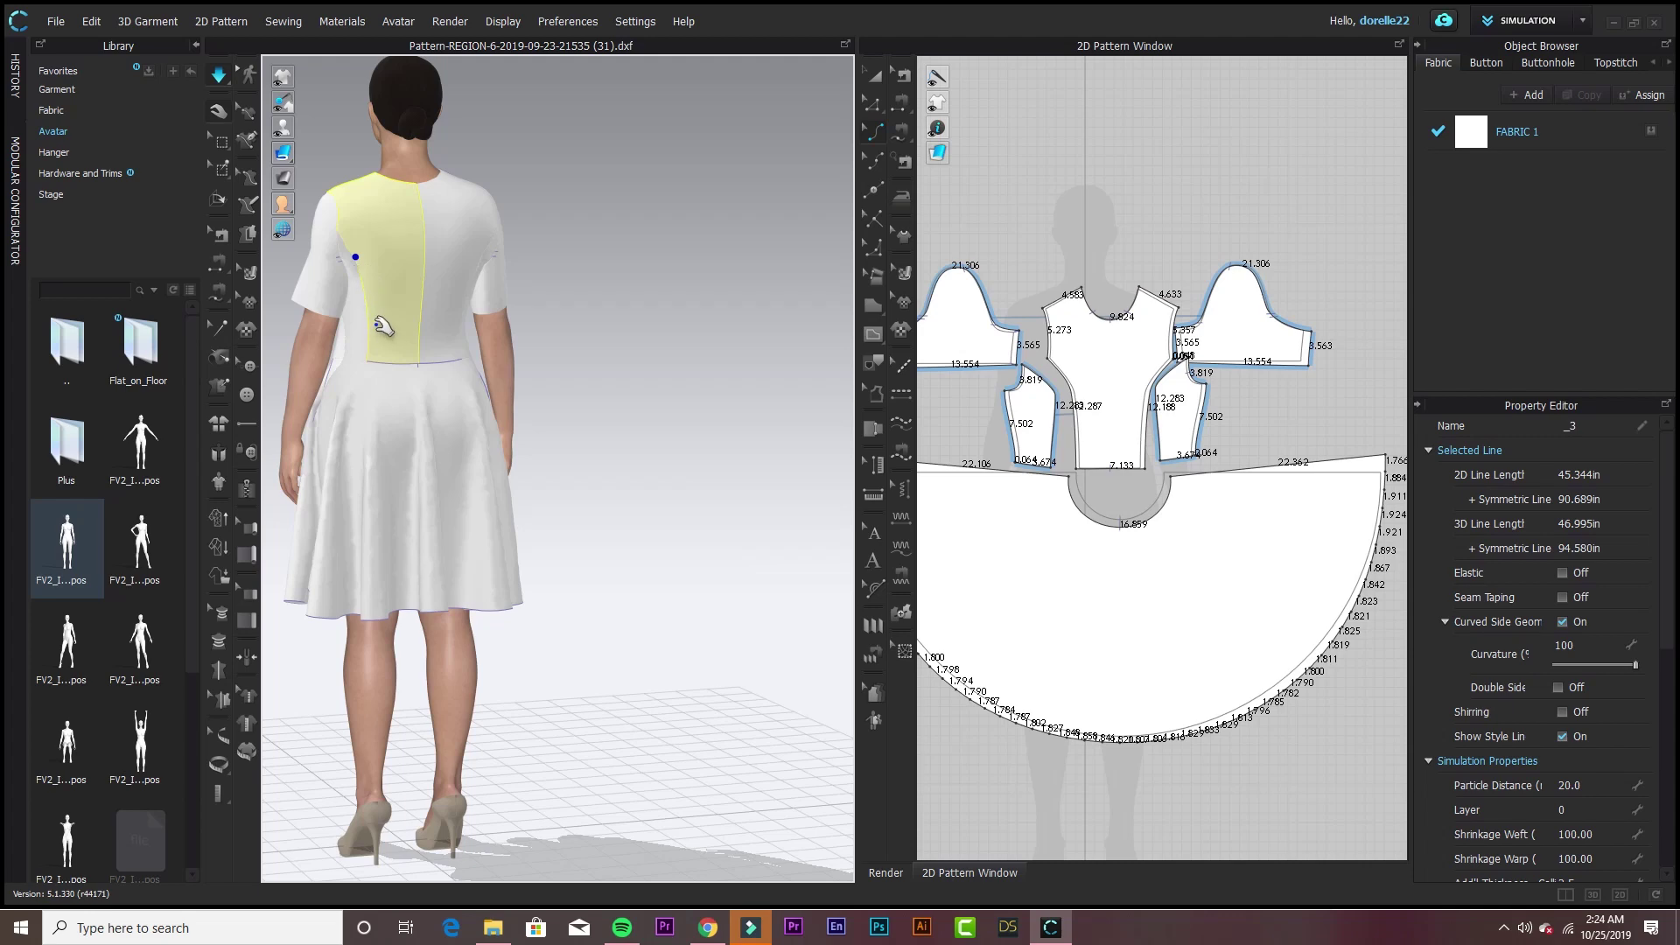
left_click(622, 345)
right_click_drag(559, 359, 229, 371)
- Tug the avatar's right sleeve and the front bodice at the right shoulder to settle the armhole area
left_click_drag(327, 269, 409, 274)
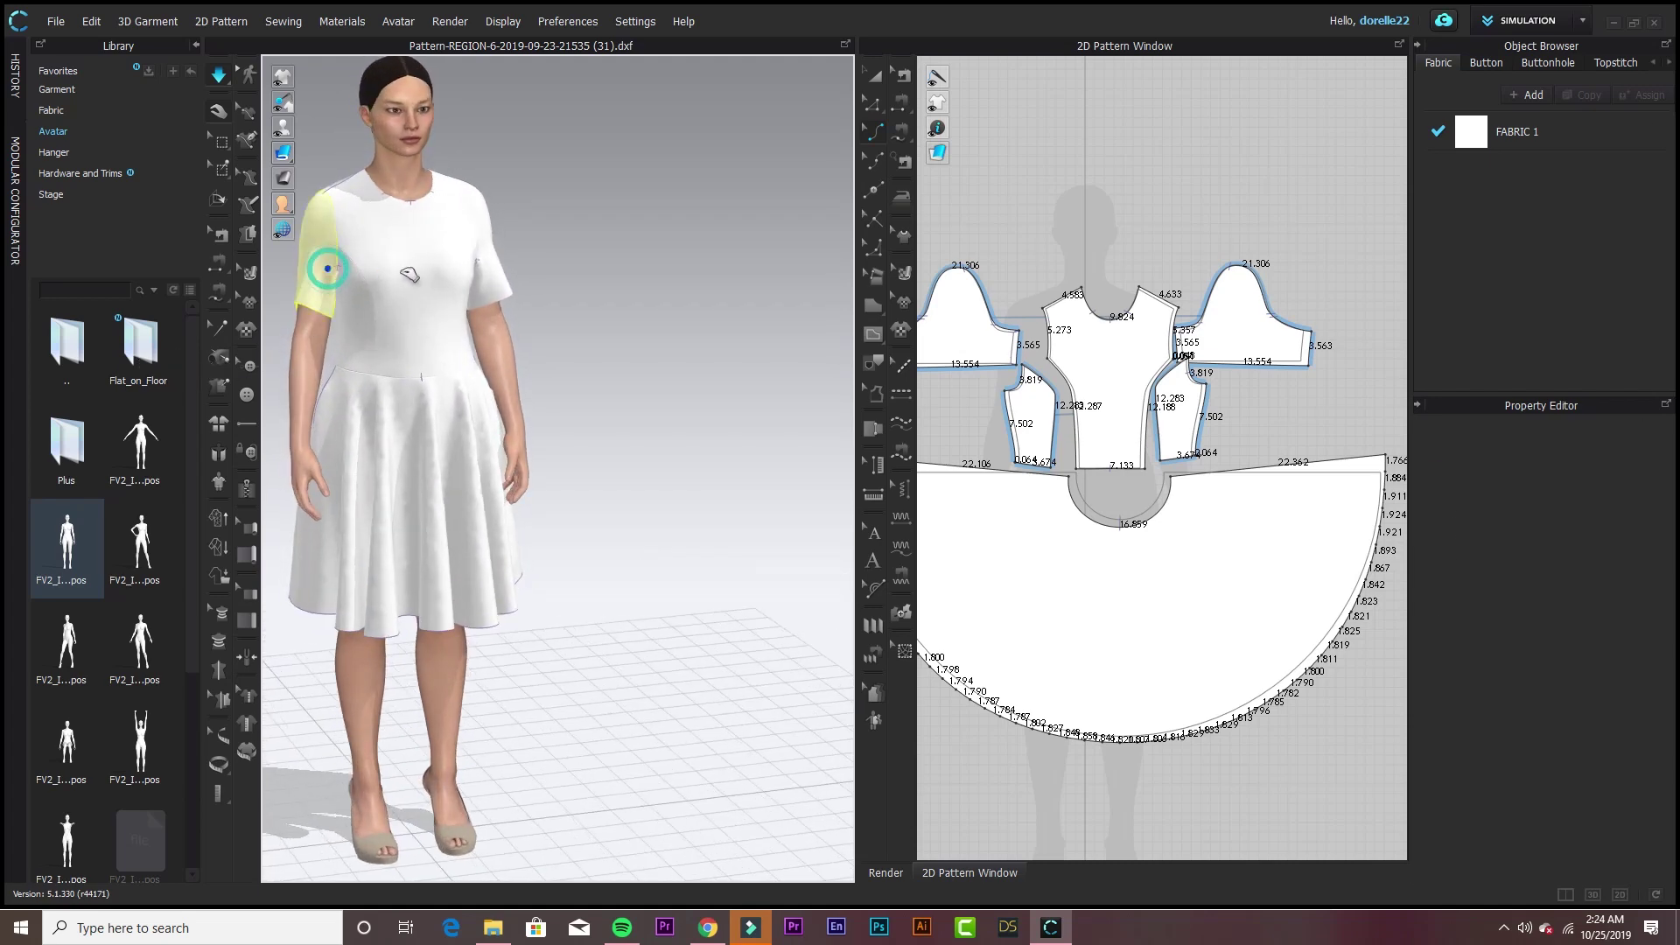
left_click(327, 269)
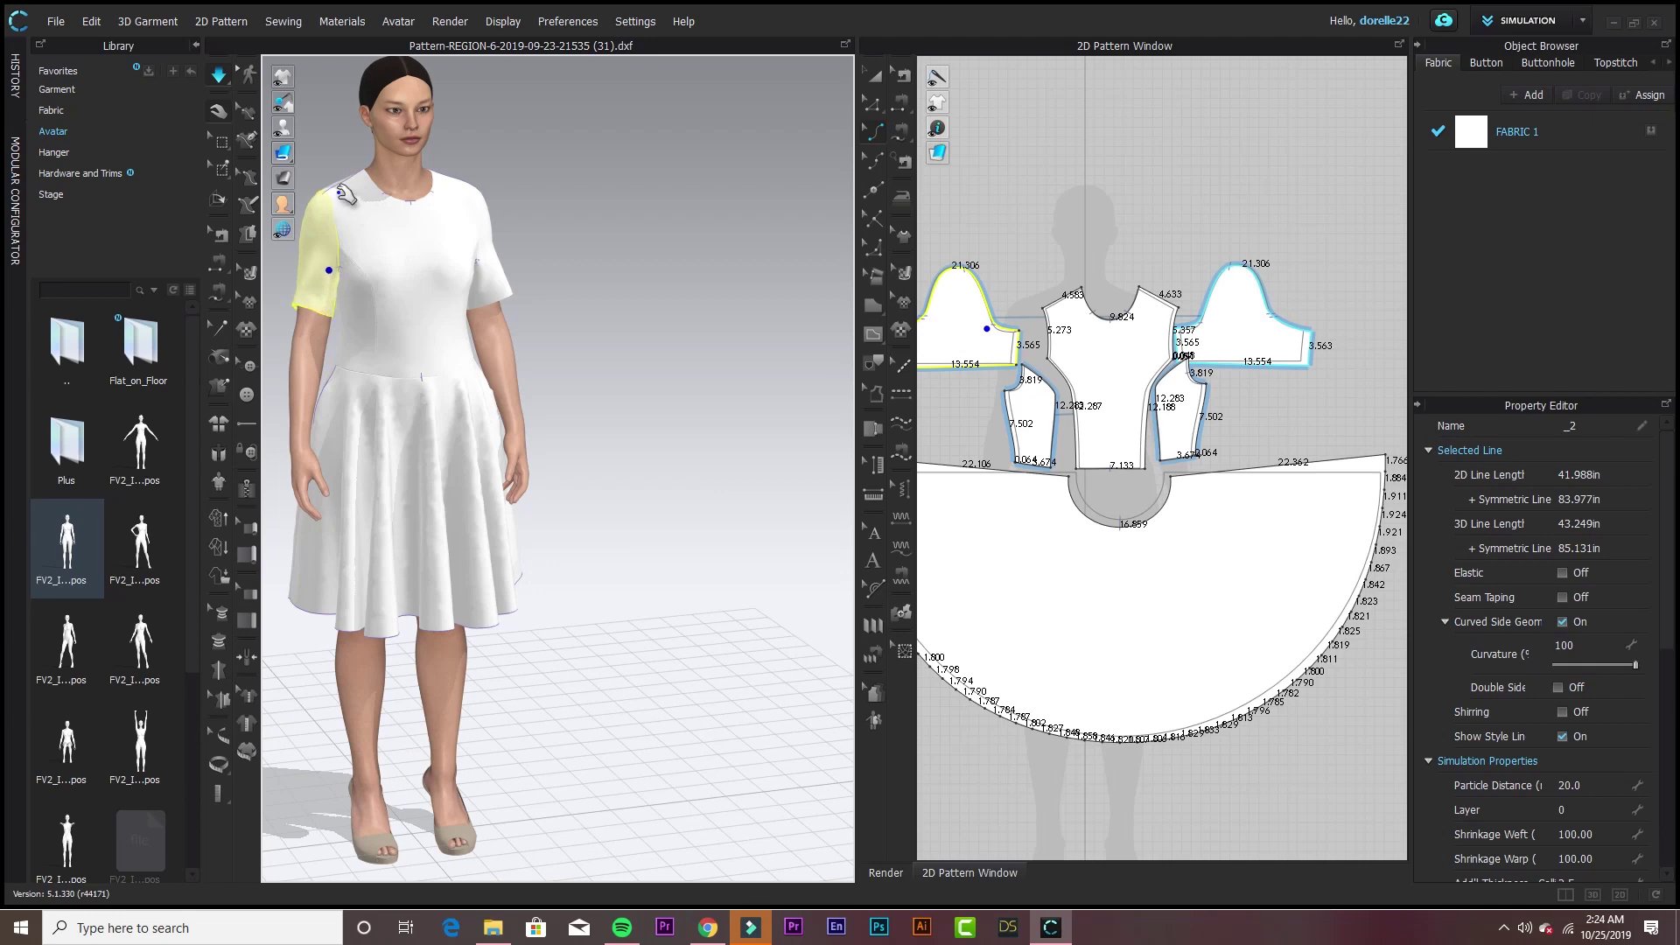
left_click_drag(339, 192, 391, 173)
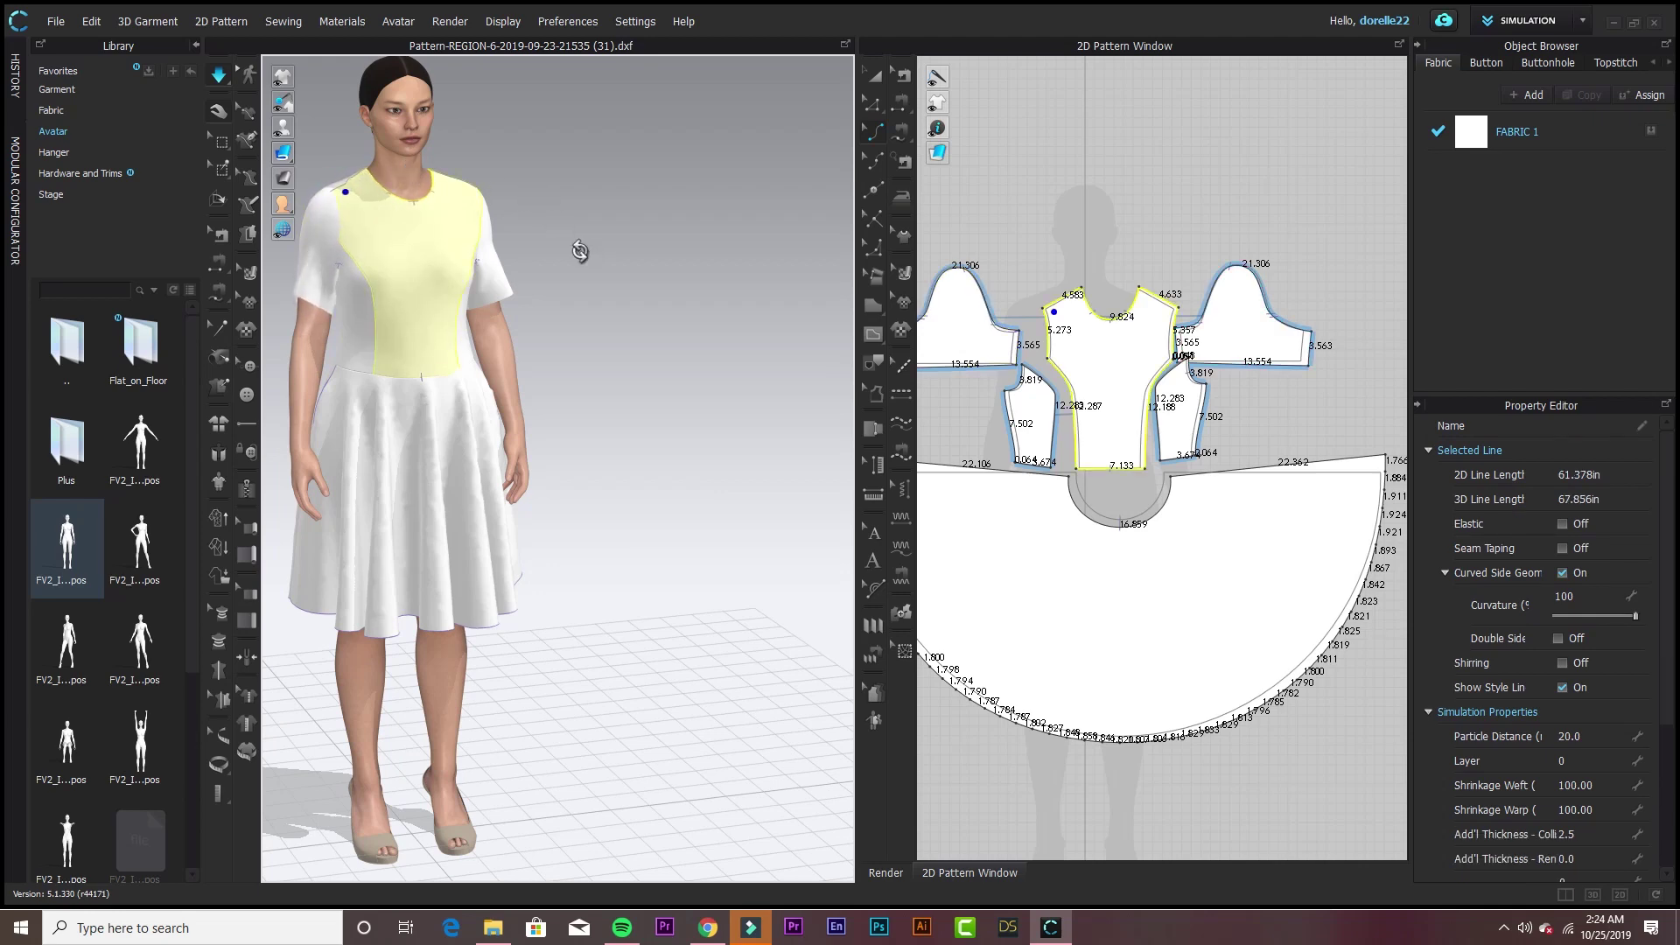
right_click_drag(580, 255, 426, 253)
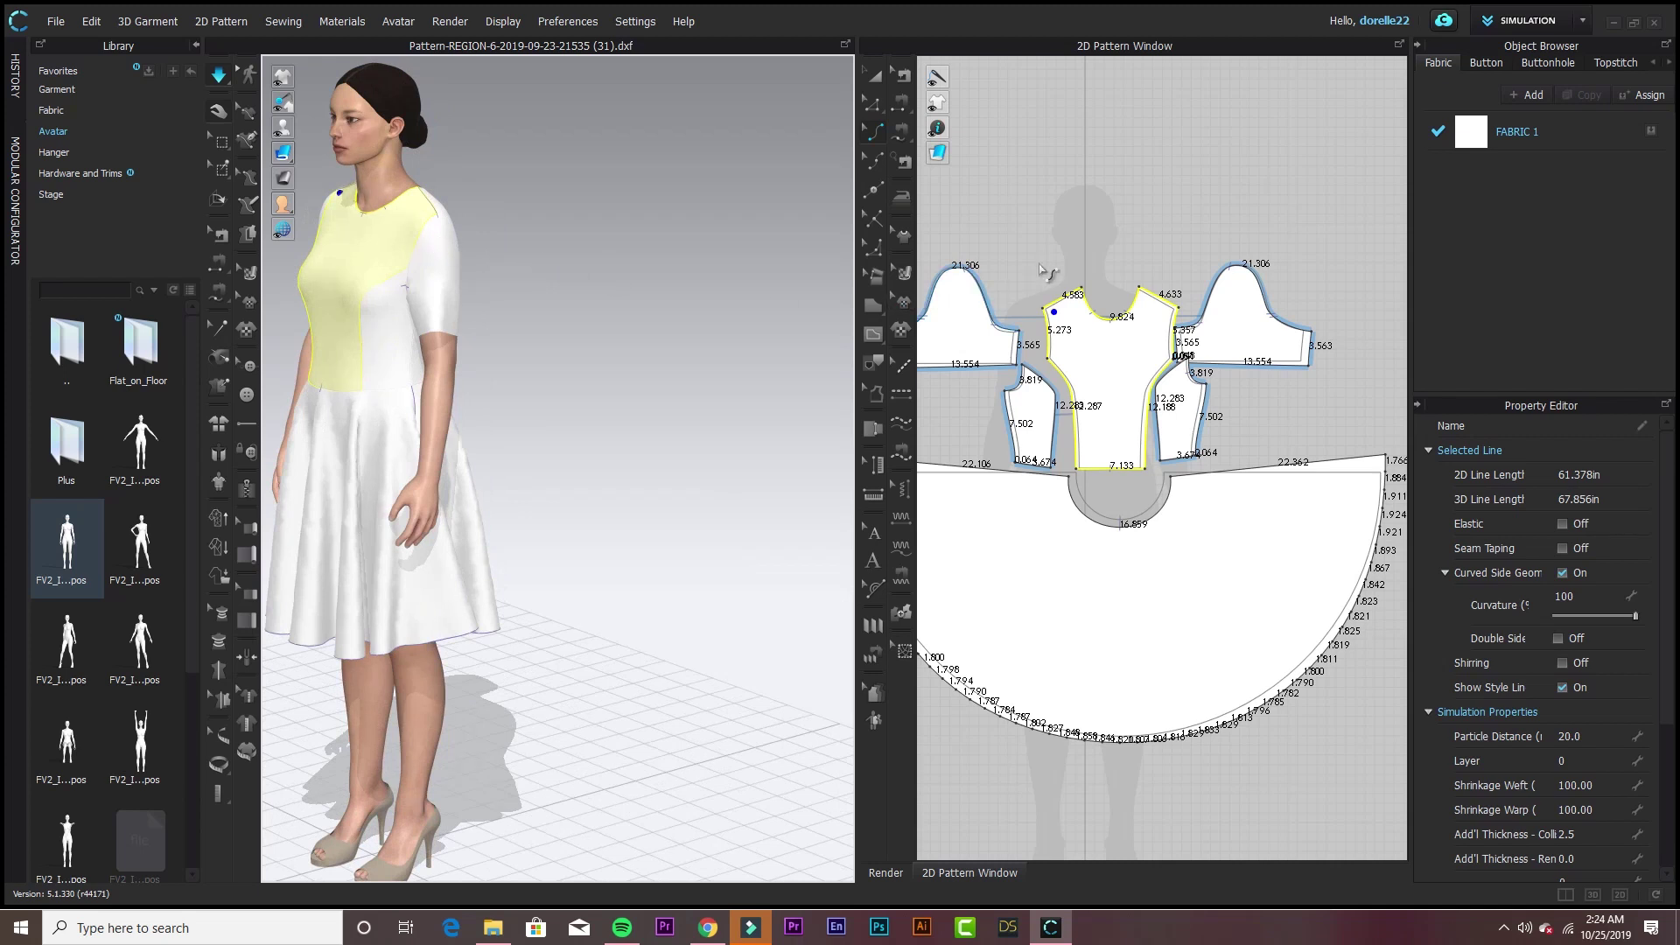
- Shift the right sleeve pattern's hem corner next to the bodice slightly, making that underarm edge about 3.89 in long
scroll(1050, 268, "up", 2)
right_click_drag(1050, 267, 1247, 273)
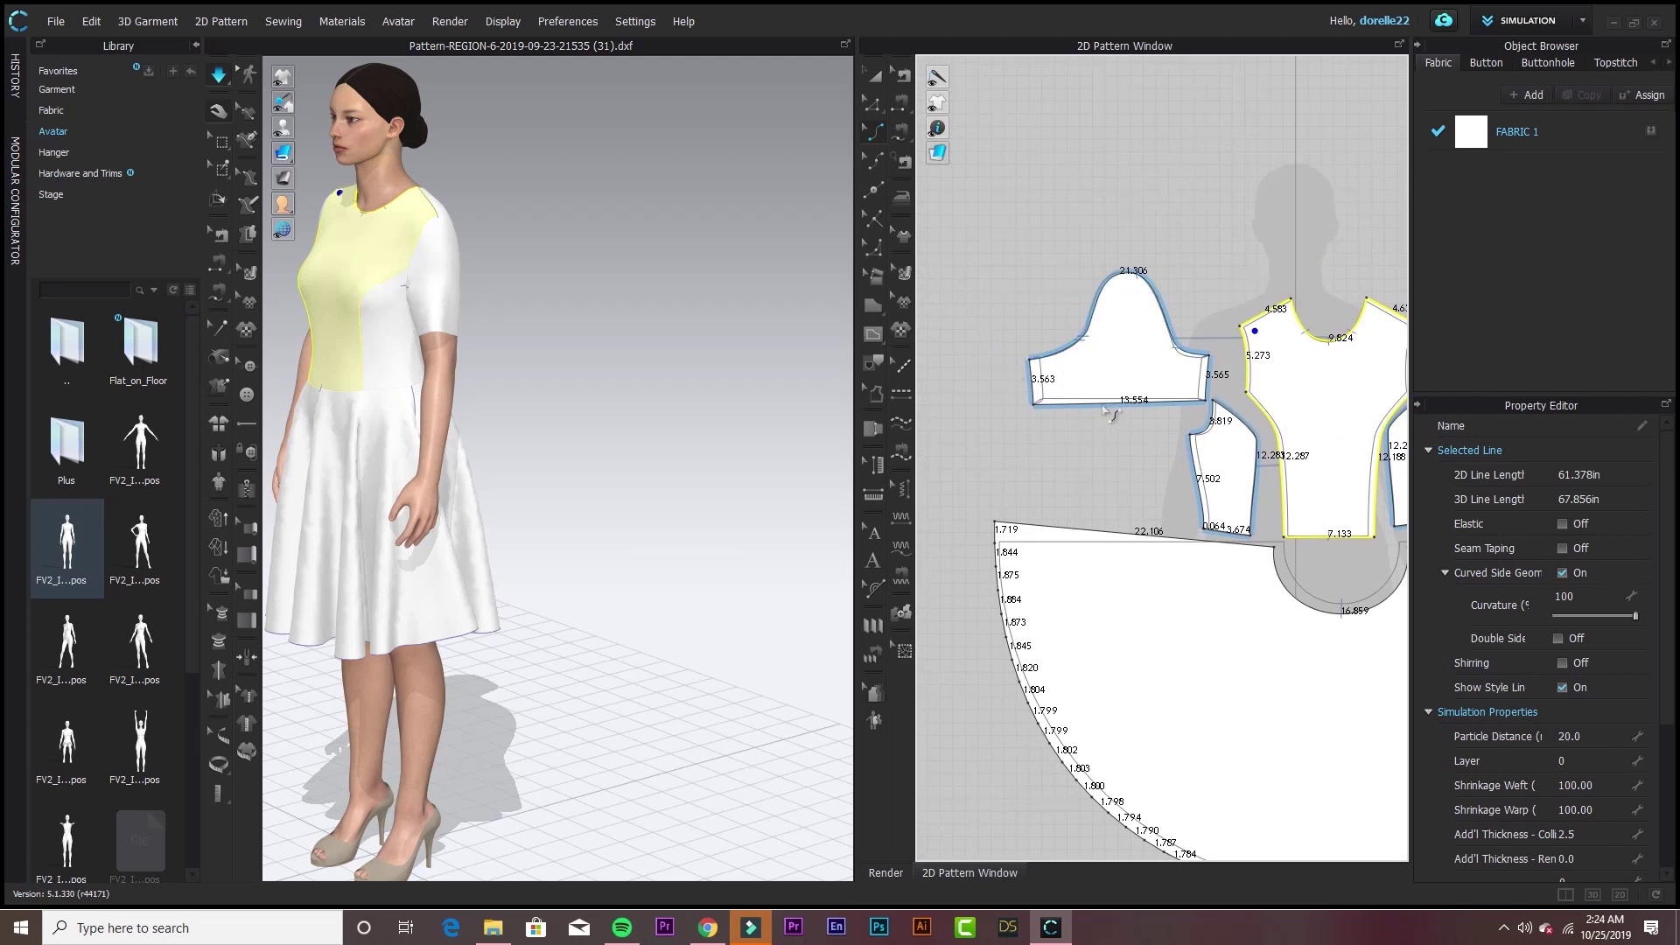
left_click(899, 102)
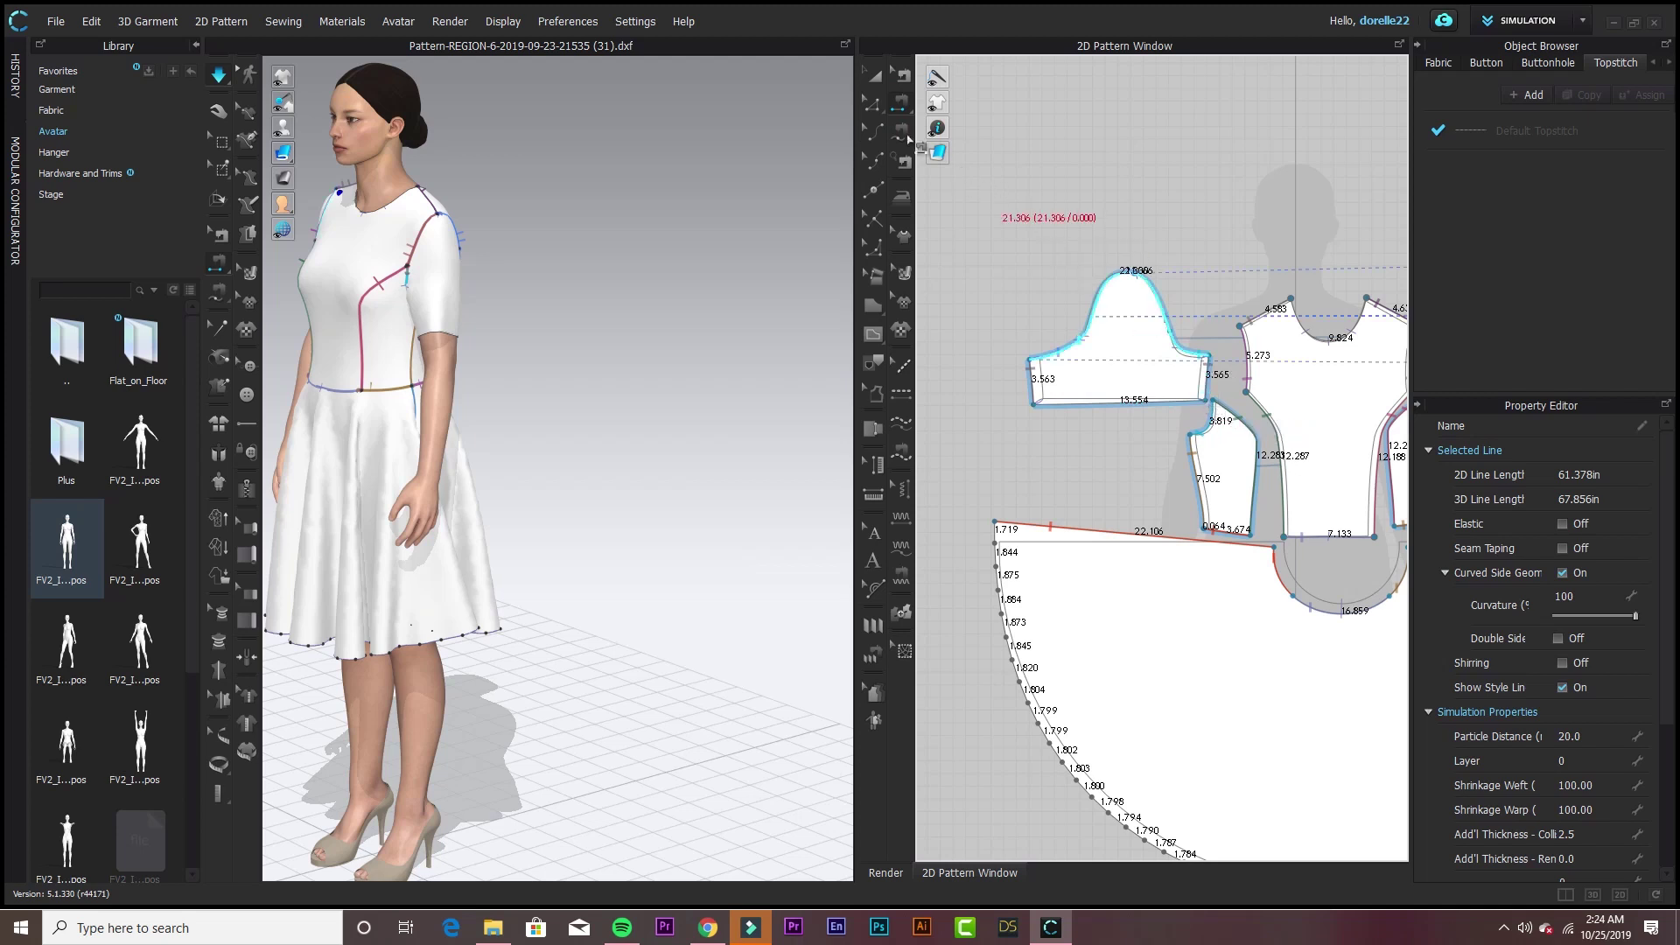
key("z")
left_click(1266, 376)
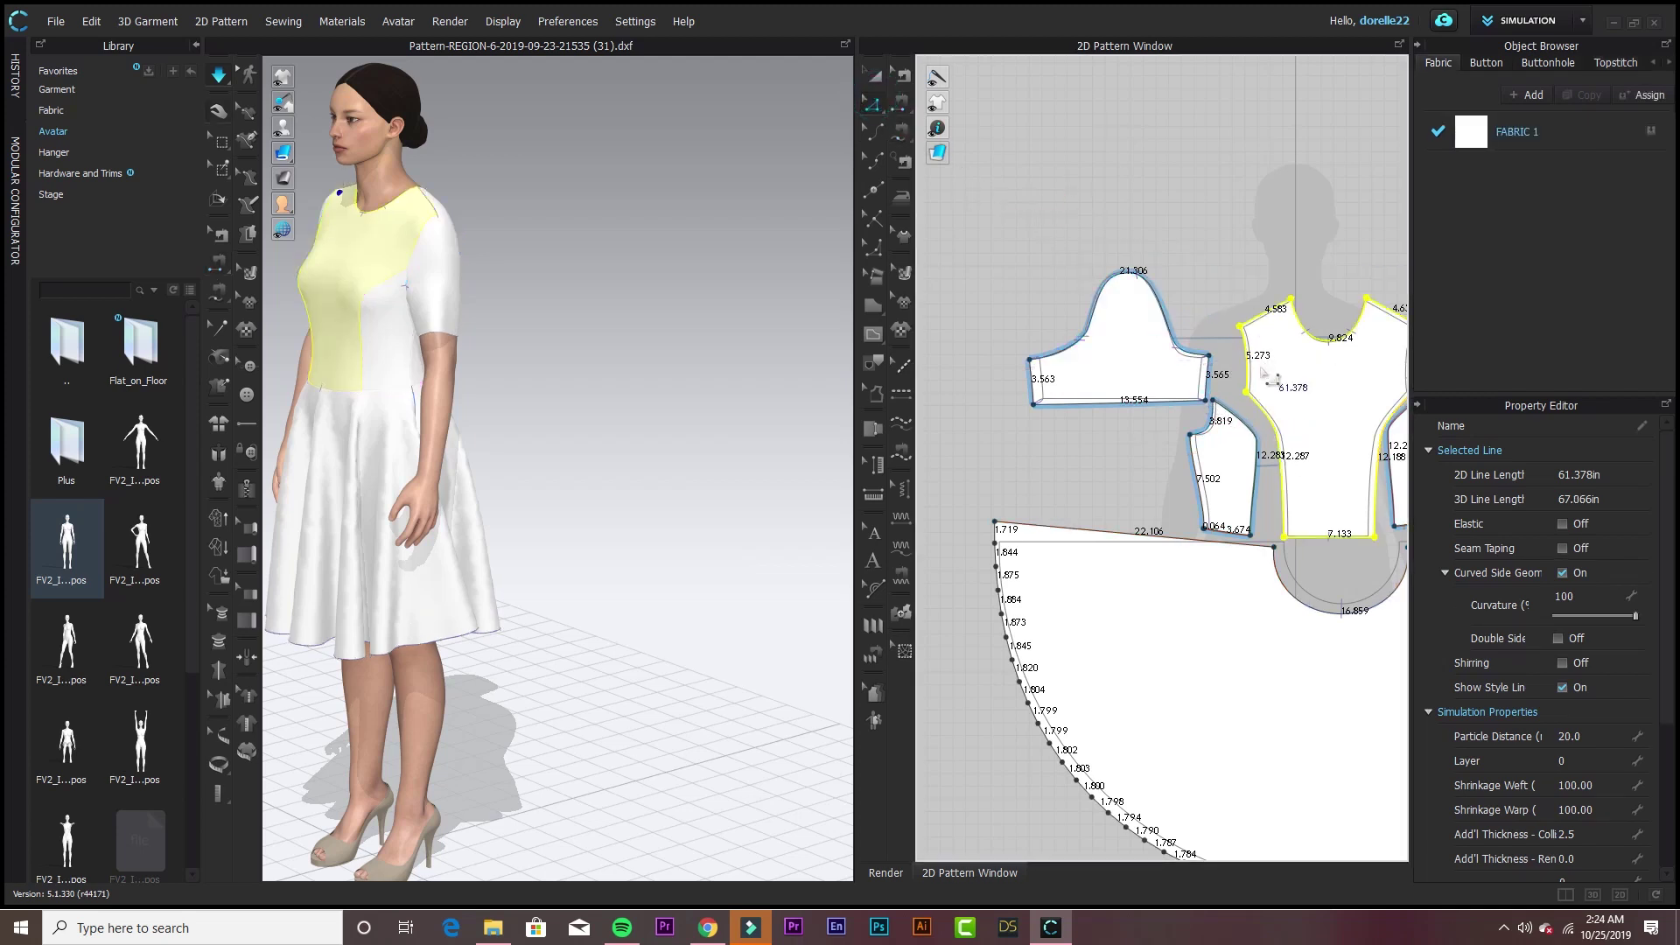
left_click(1212, 405)
left_click_drag(1213, 408, 1205, 400)
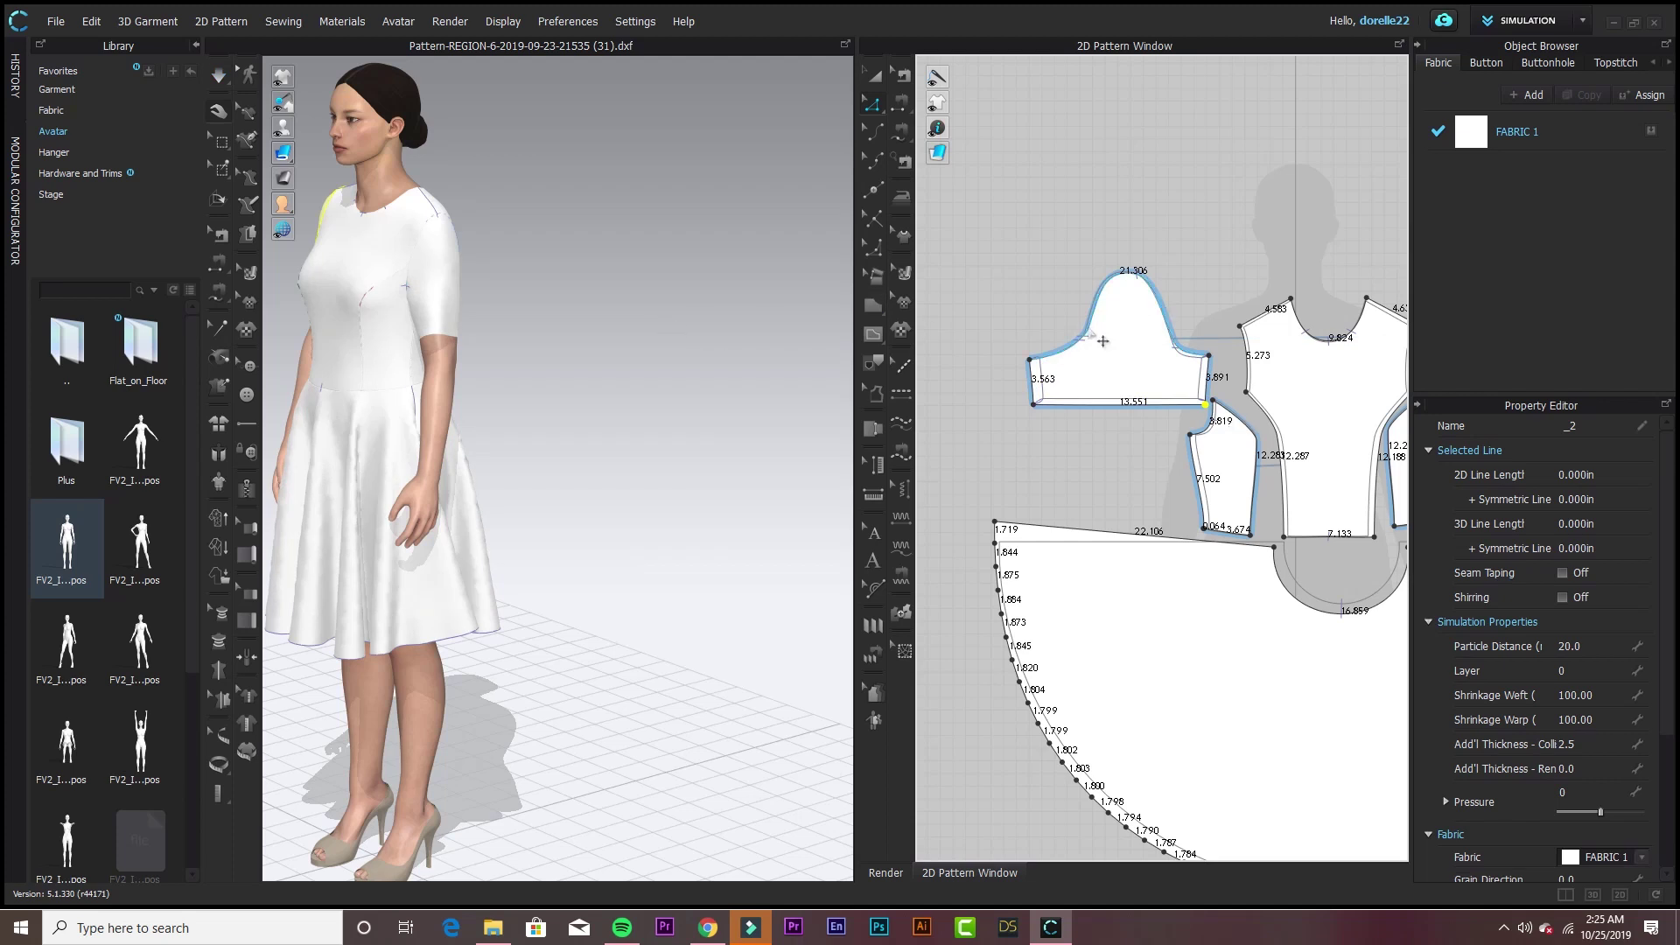
- Raise the right sleeve pattern's cap line, making the underarm edges about 4.13 and 4.46 in, and test the sleeves in simulation
left_click(1131, 280)
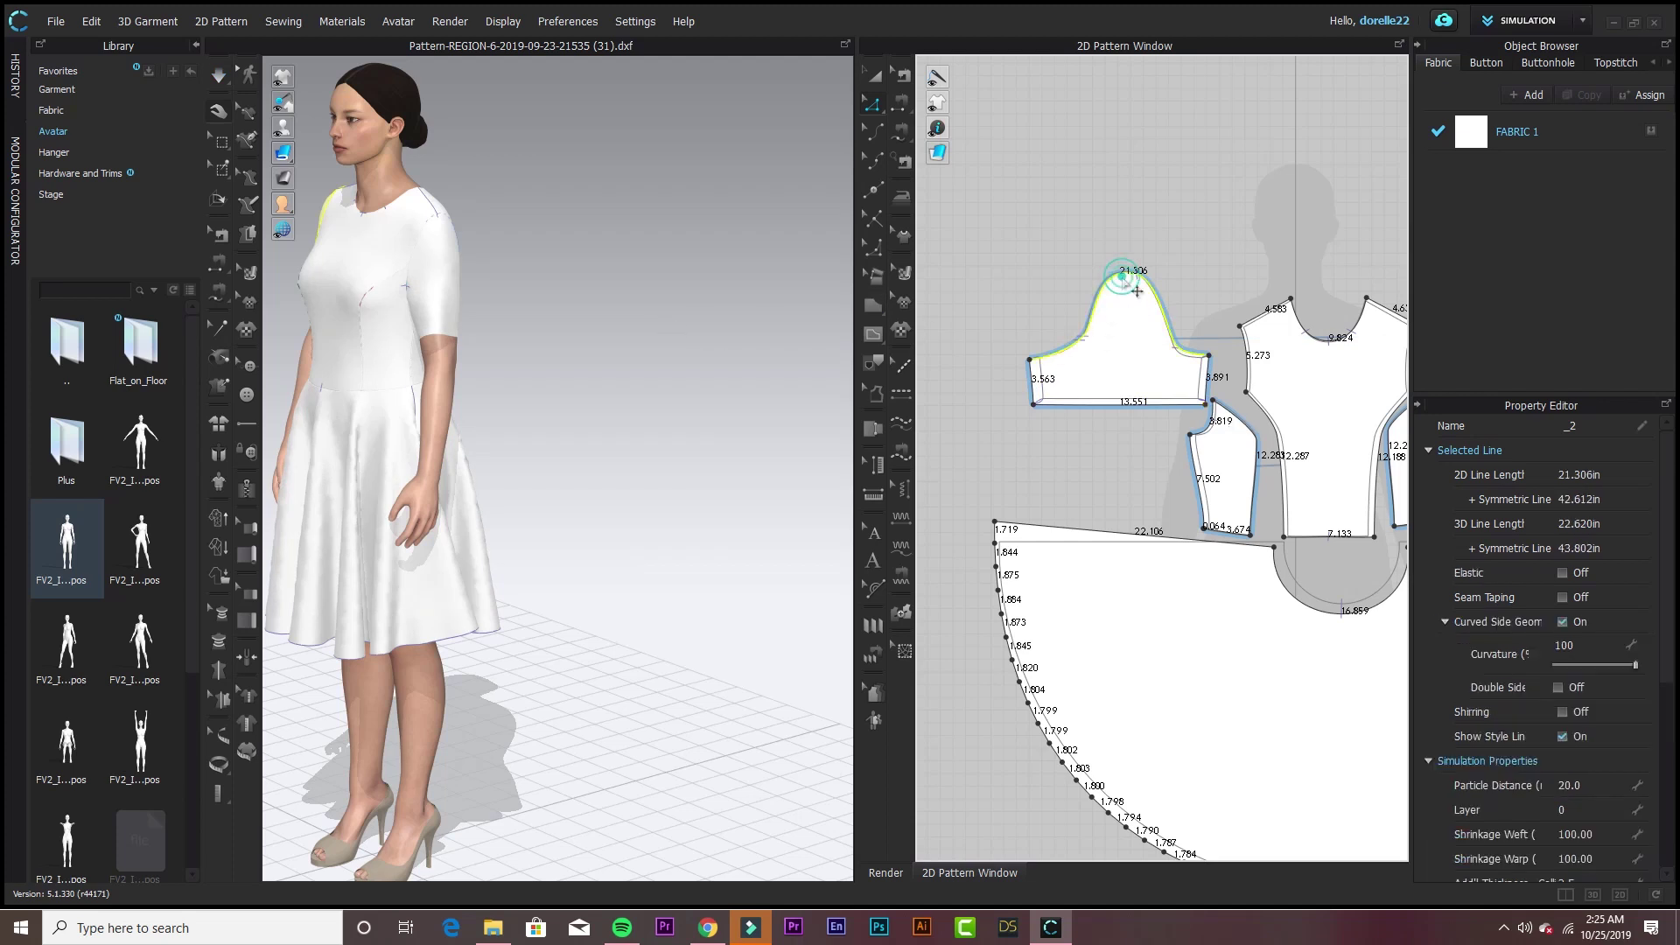
left_click_drag(1122, 273, 1129, 274)
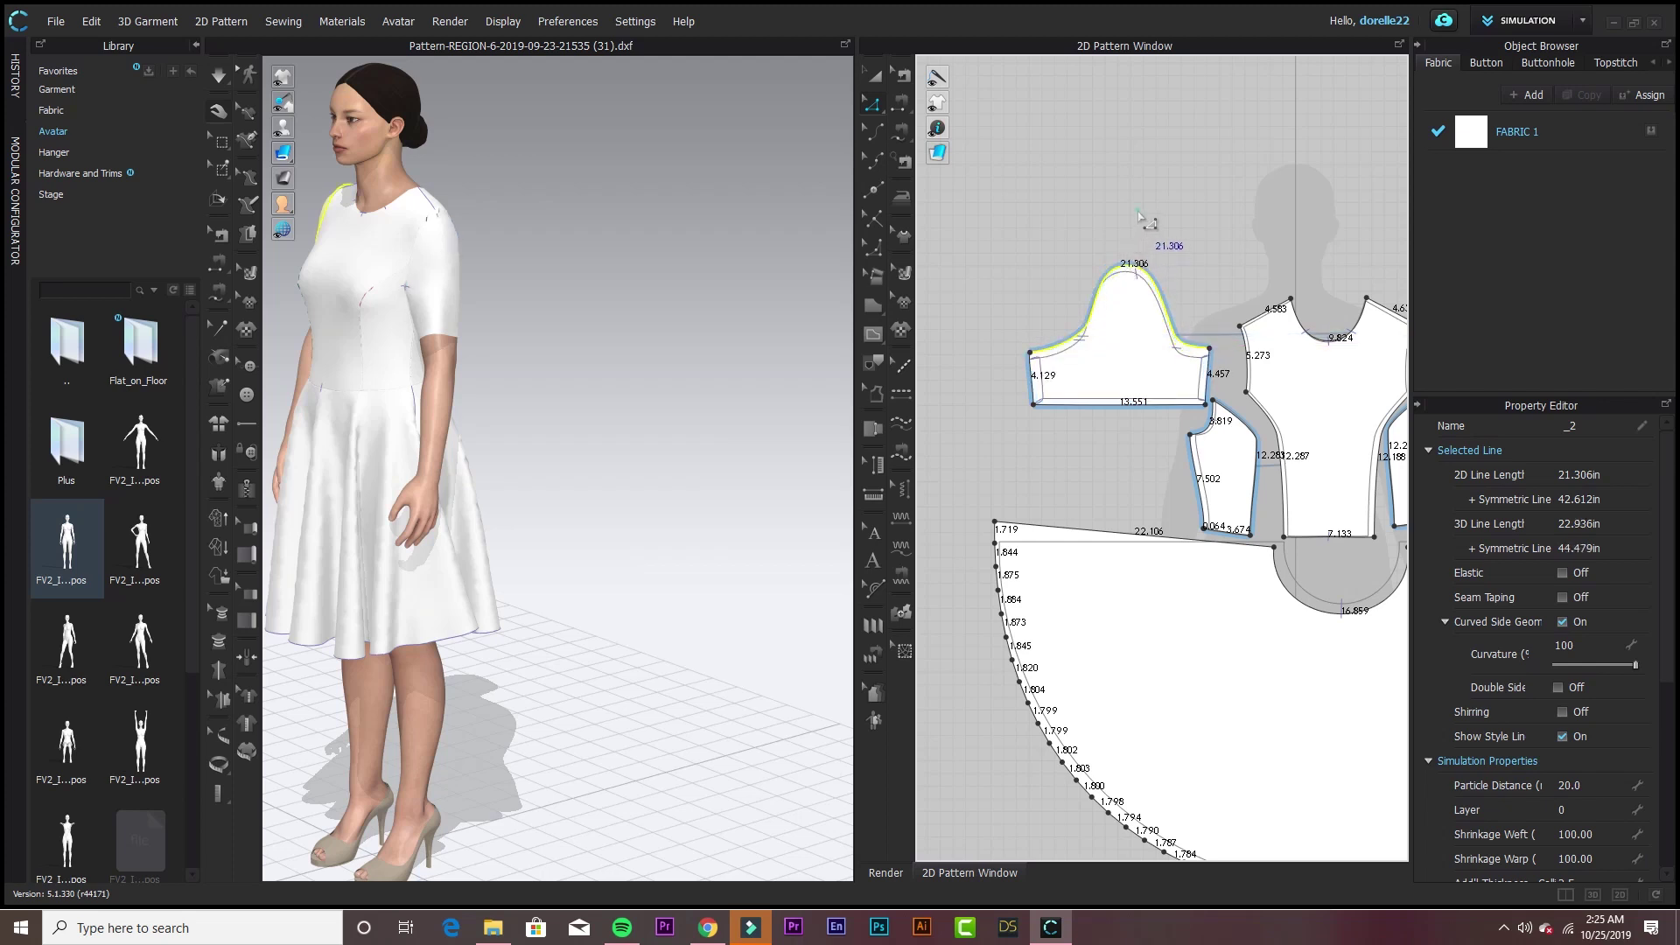
left_click(1165, 244)
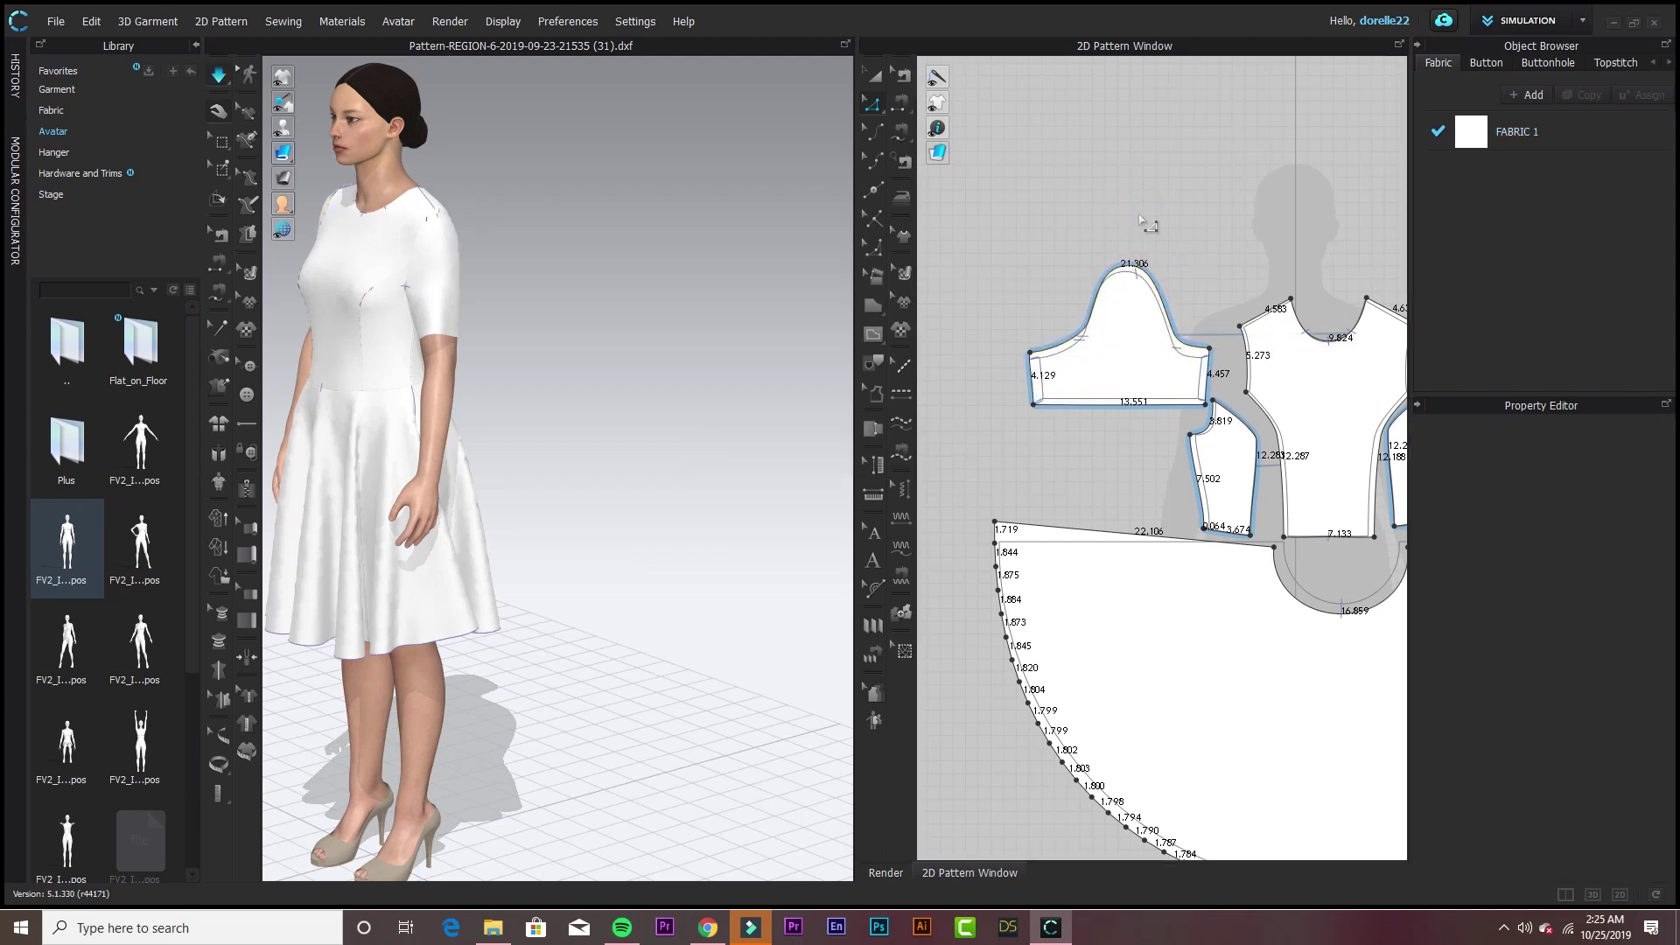
right_click_drag(619, 311, 711, 307)
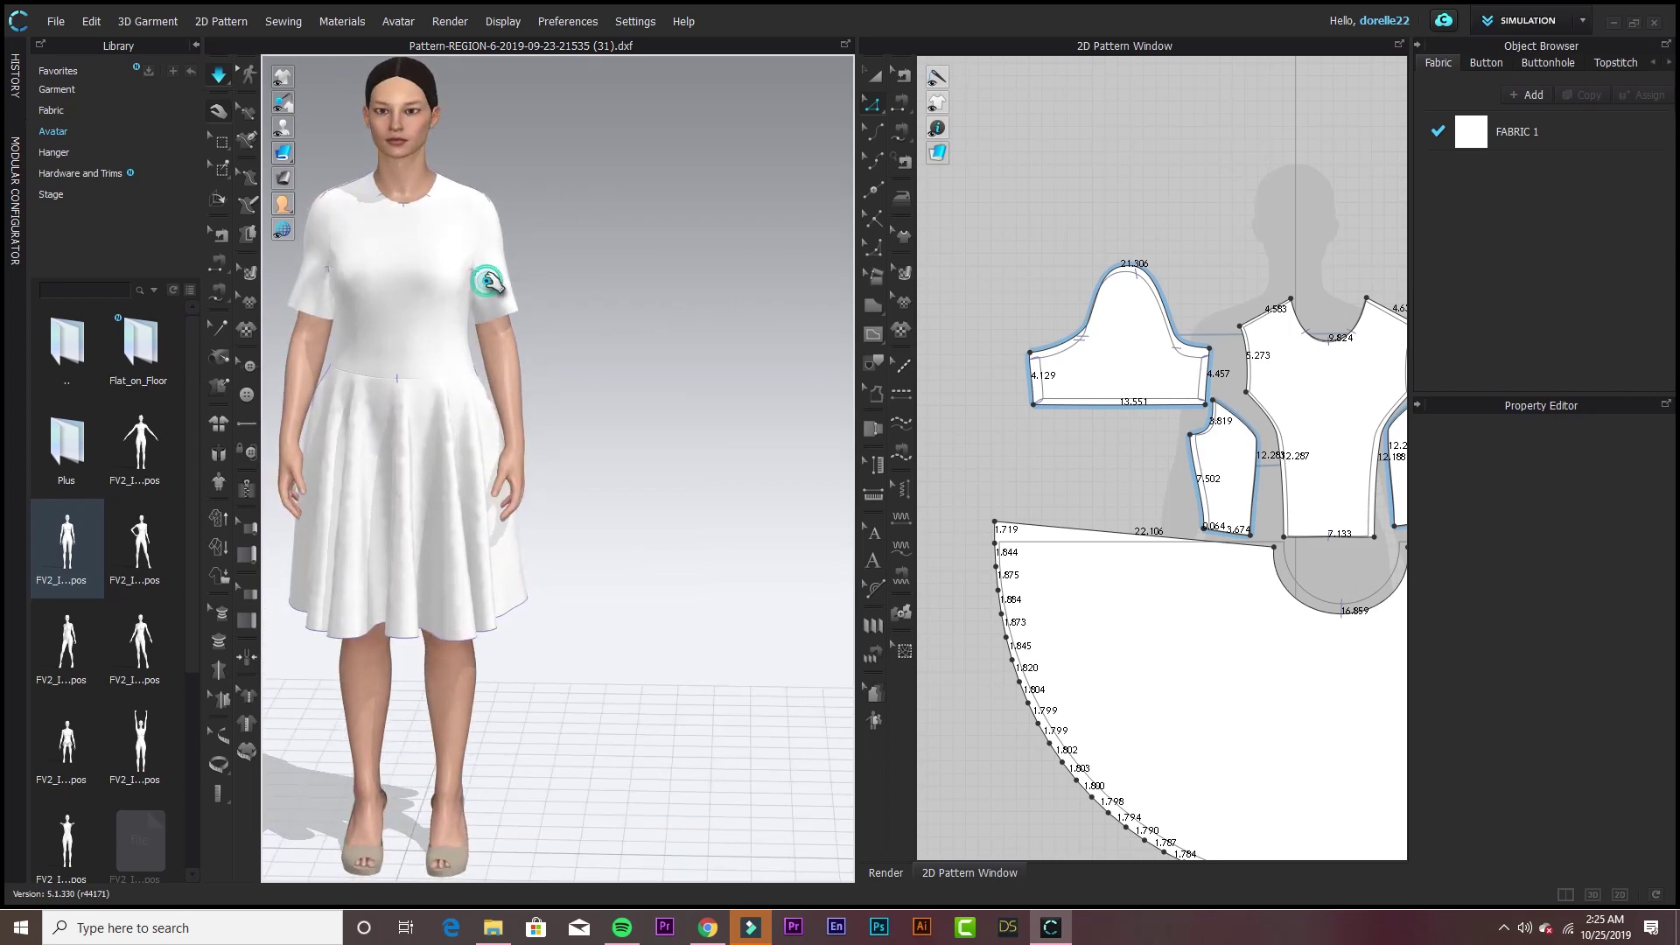
left_click(488, 282)
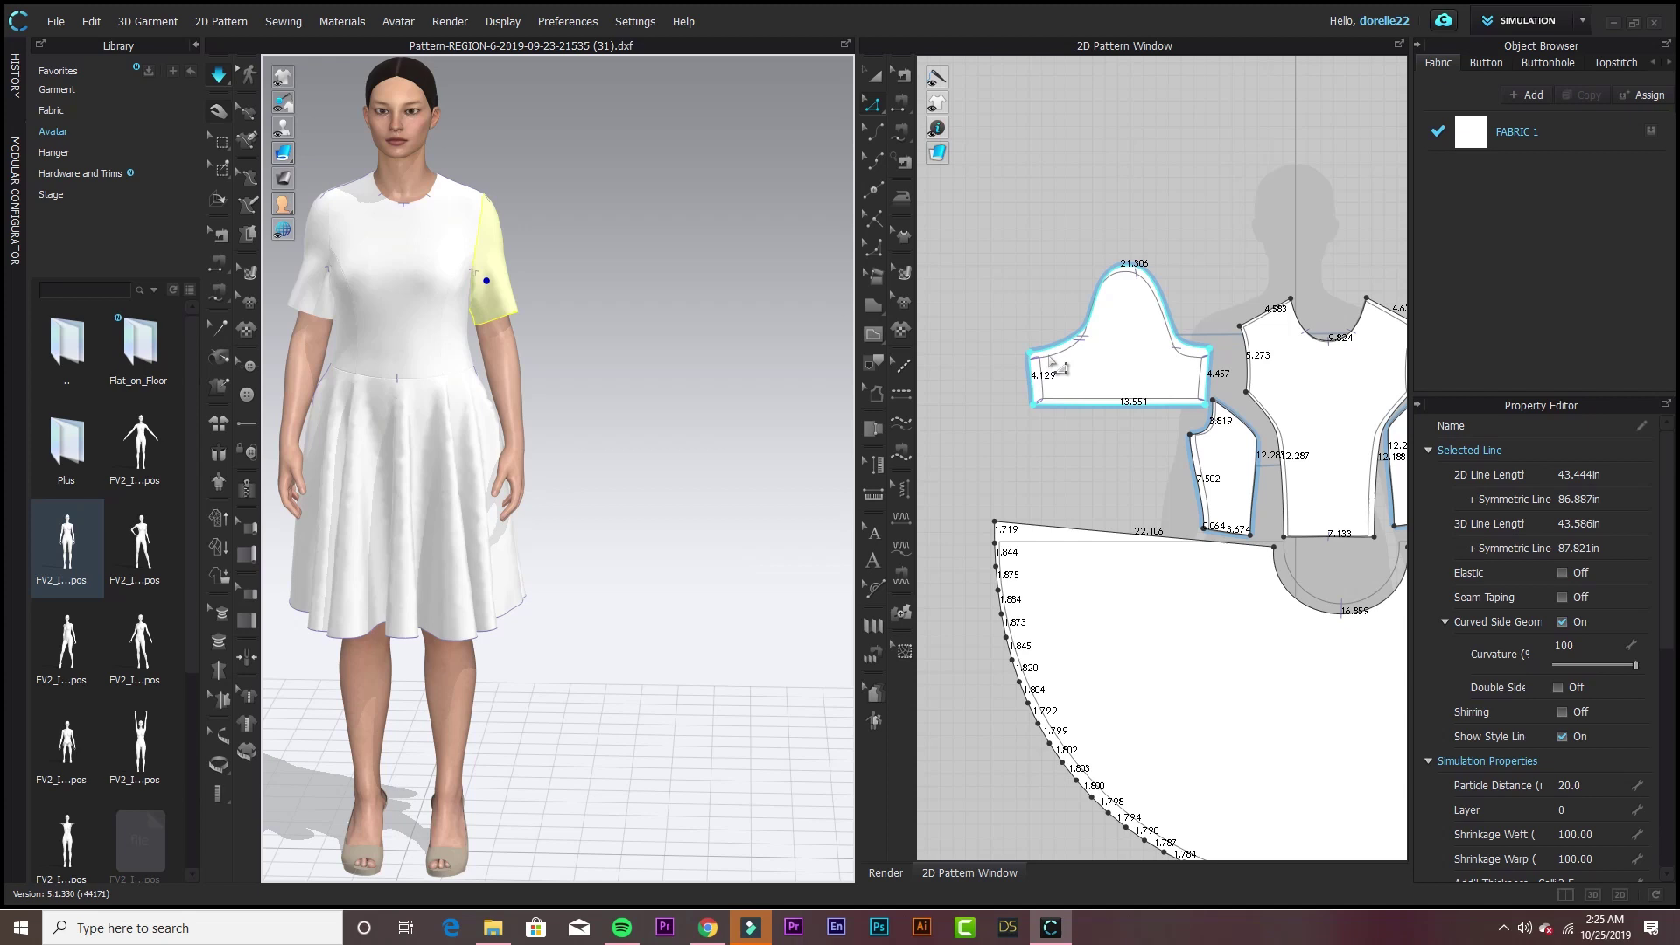
left_click(1019, 314)
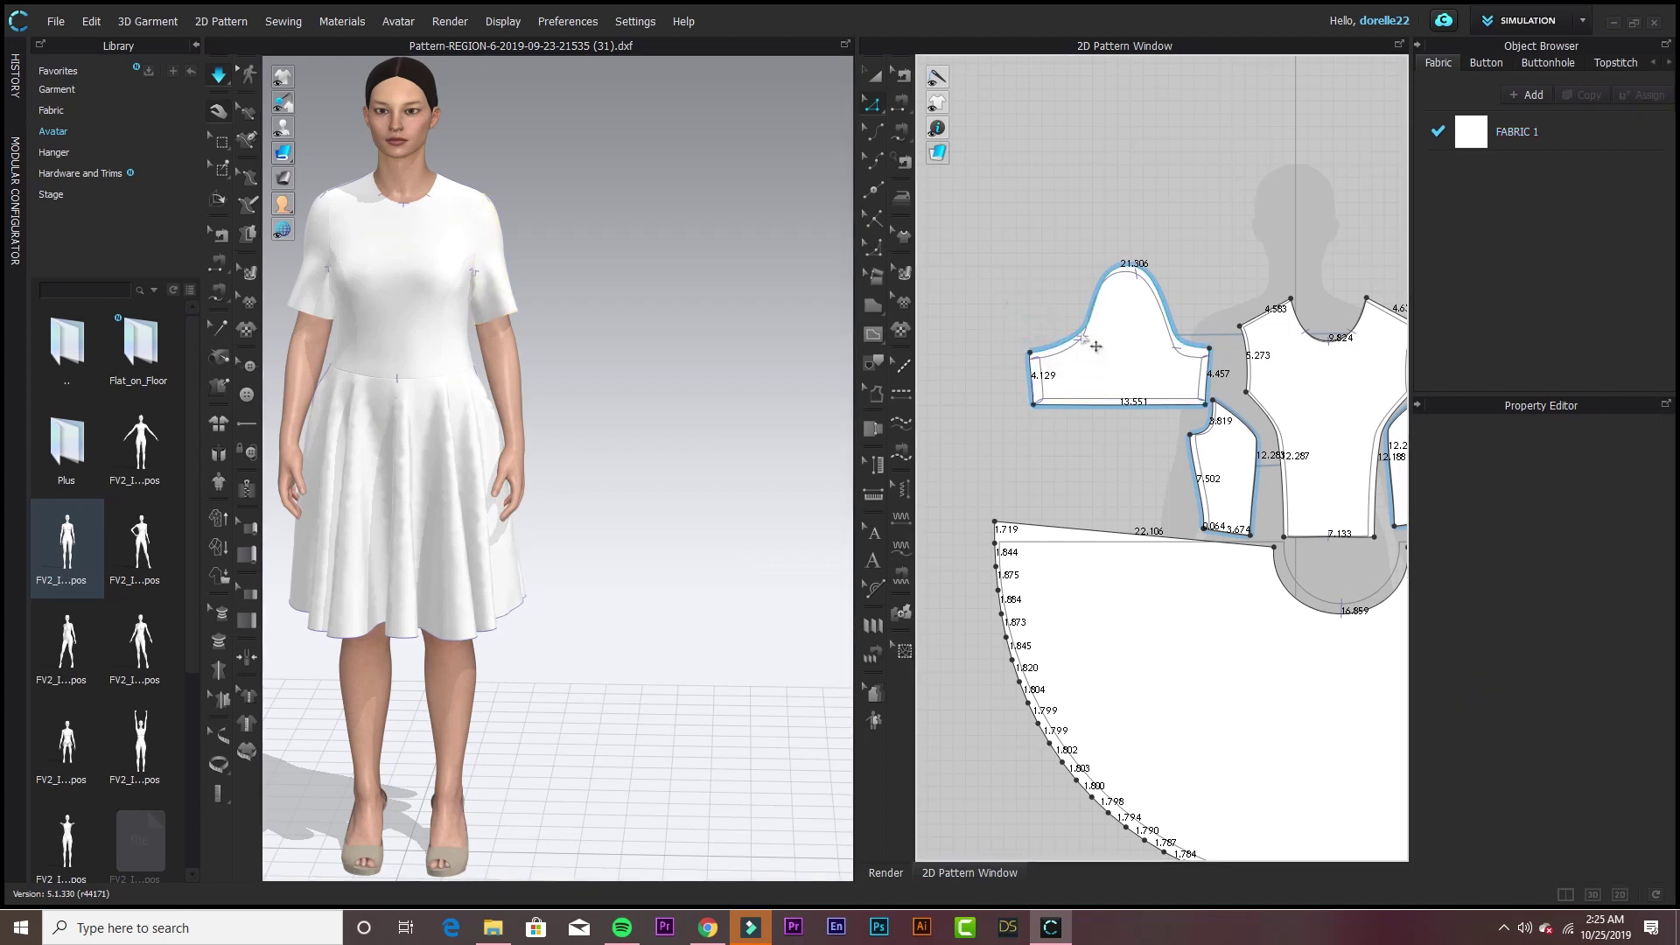
- Reshape the right sleeve's cap curve to about 21.18 in long and tug the avatar's left sleeve in the simulation
left_click(872, 132)
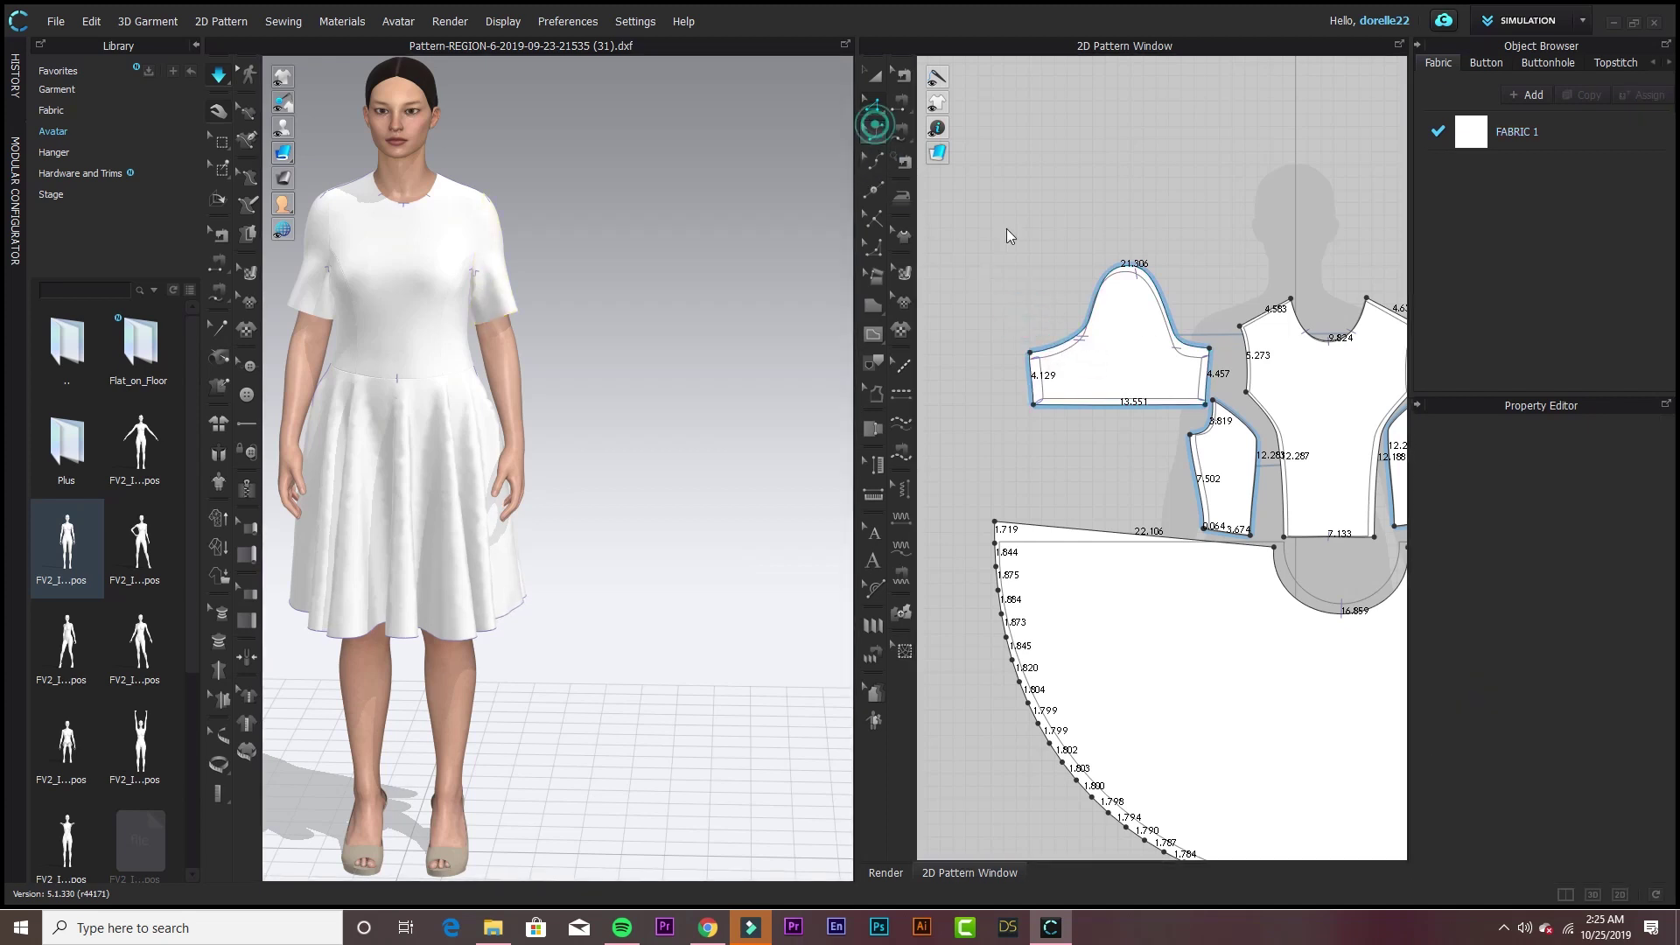
left_click(1081, 333)
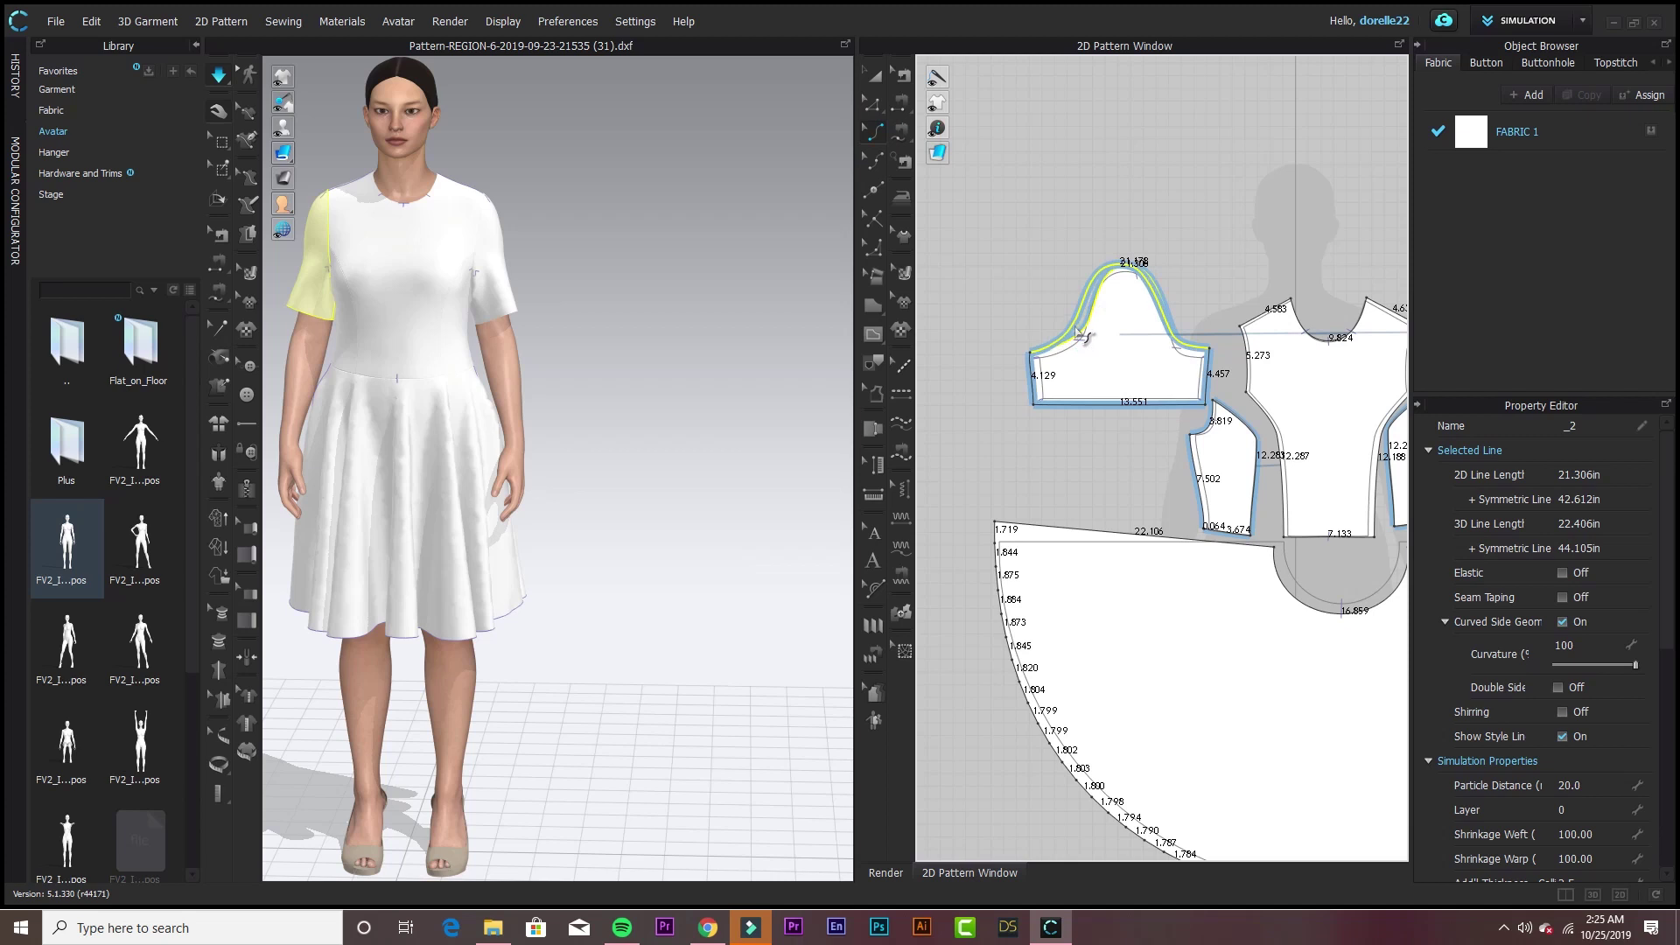
left_click(1022, 262)
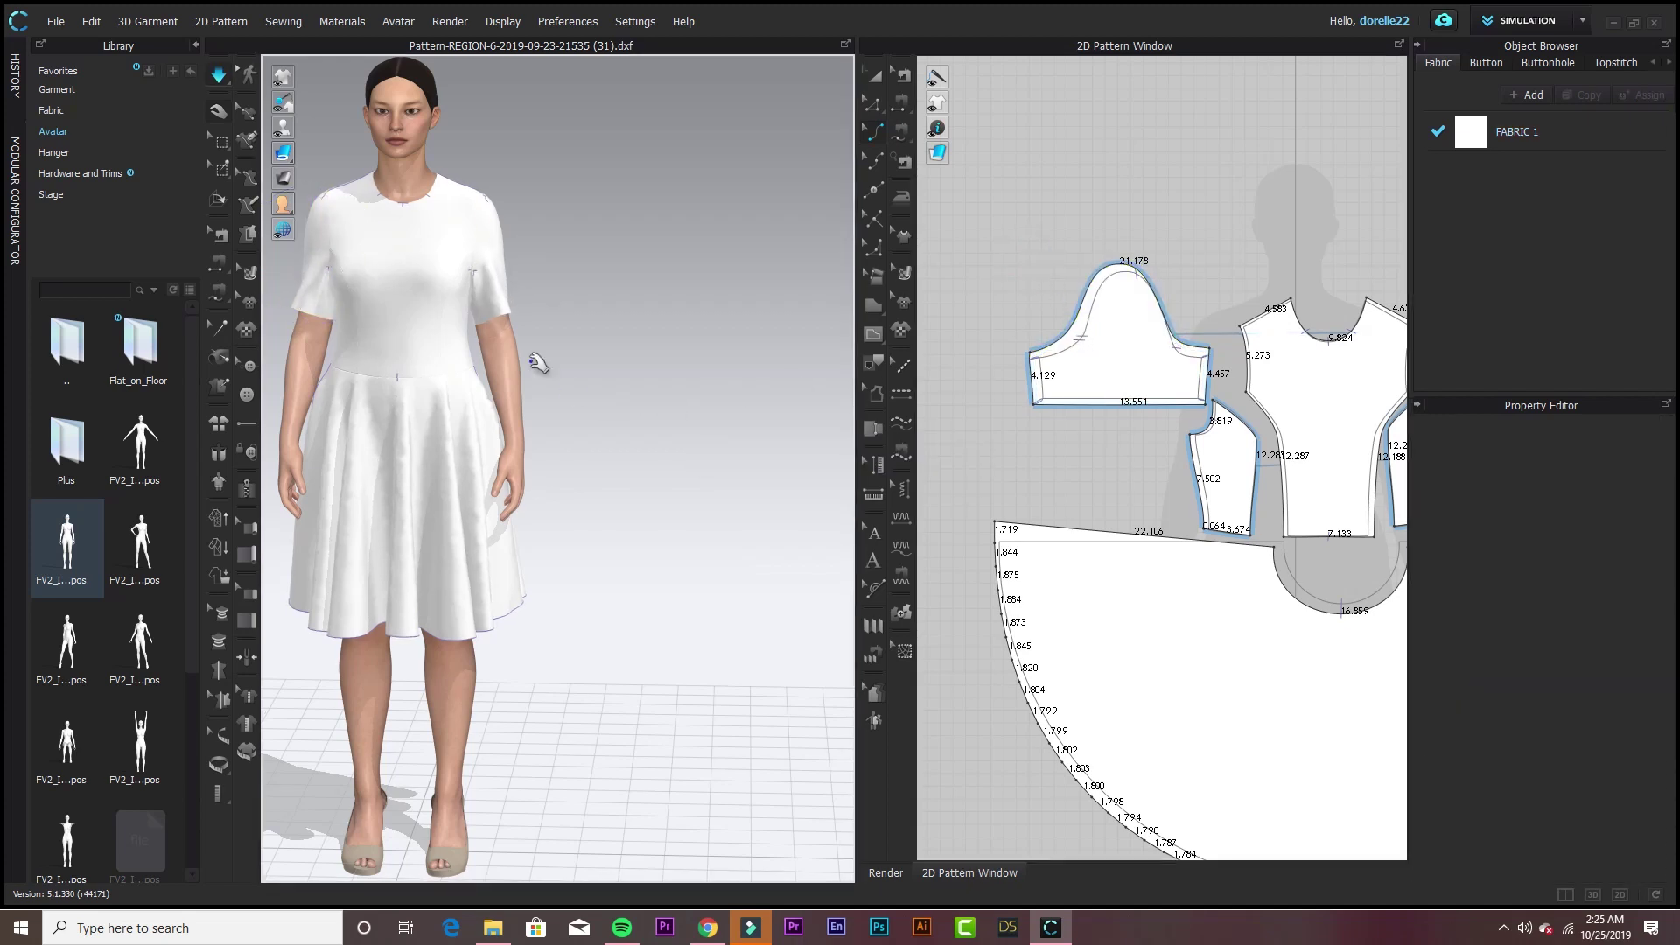
left_click(500, 278)
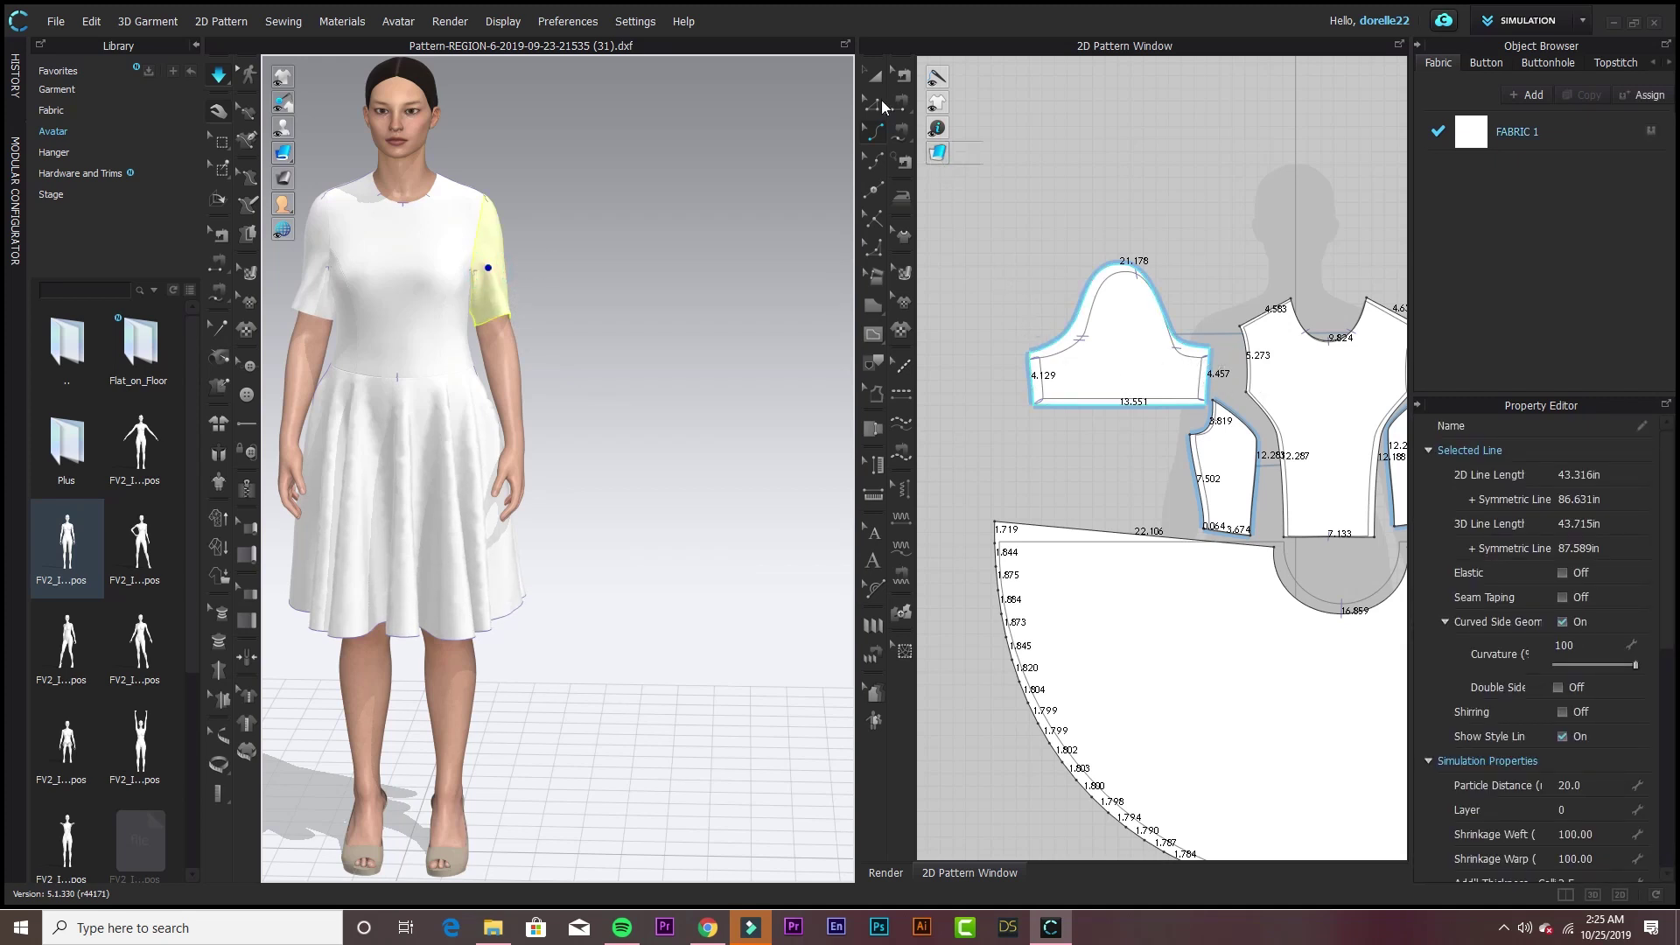
- Move both underarm corners of the right sleeve pattern outward, making the side edges about 4.42 and 4.56 in and the cap about 22.5 in
left_click(875, 105)
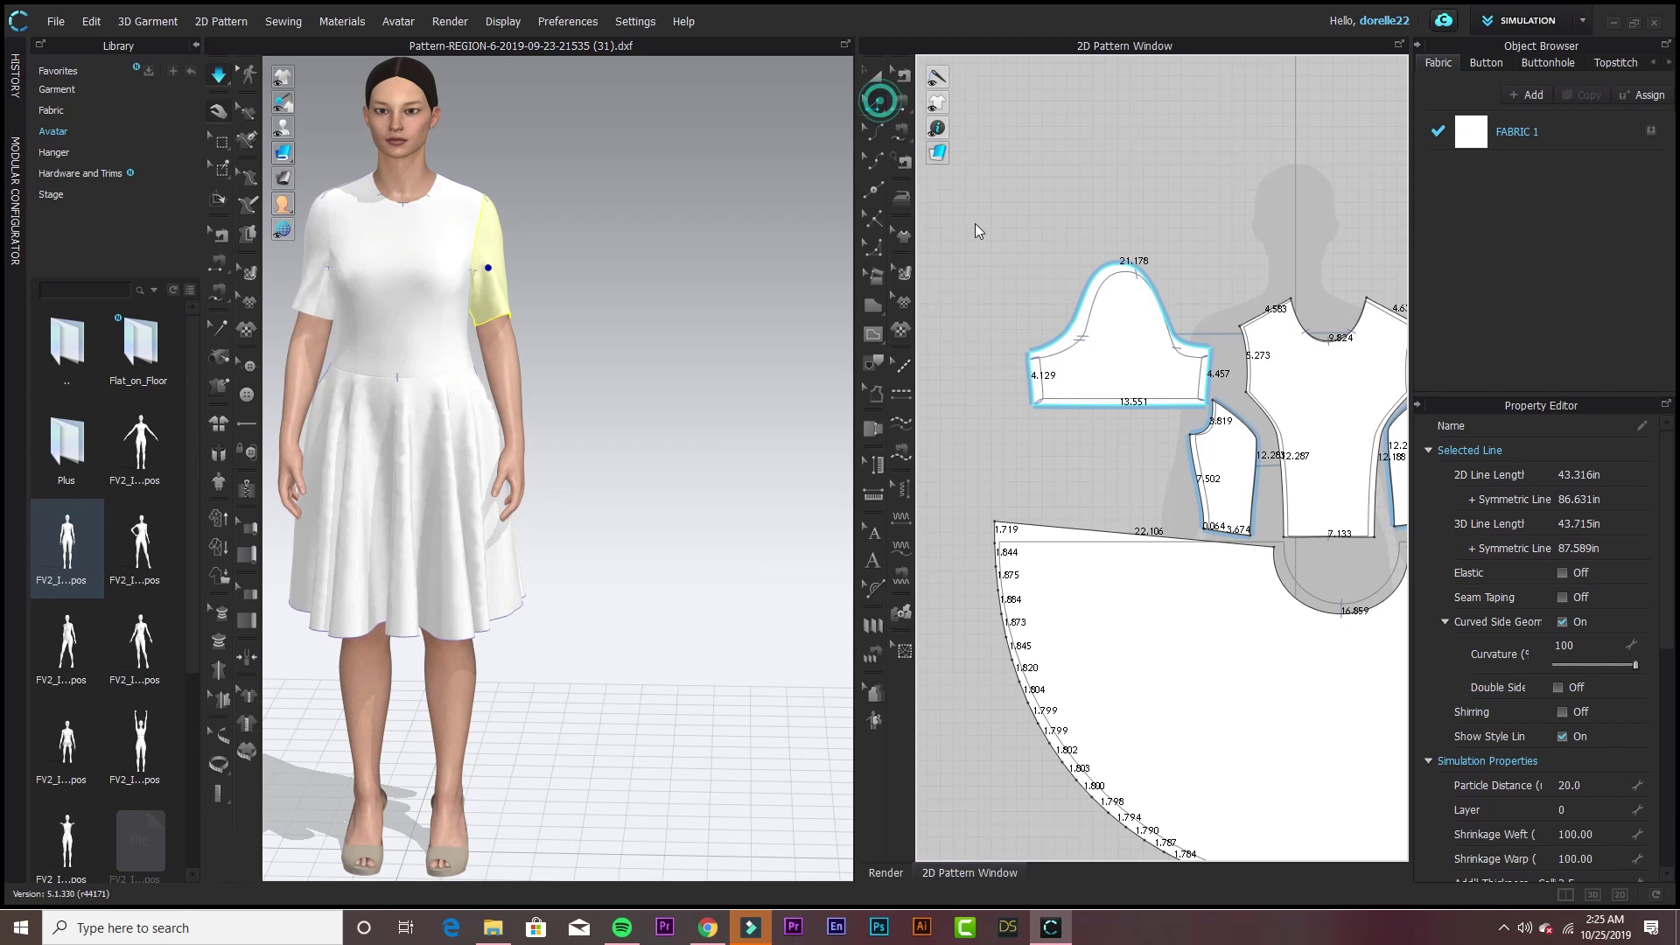
left_click(1032, 306)
left_click(1025, 351)
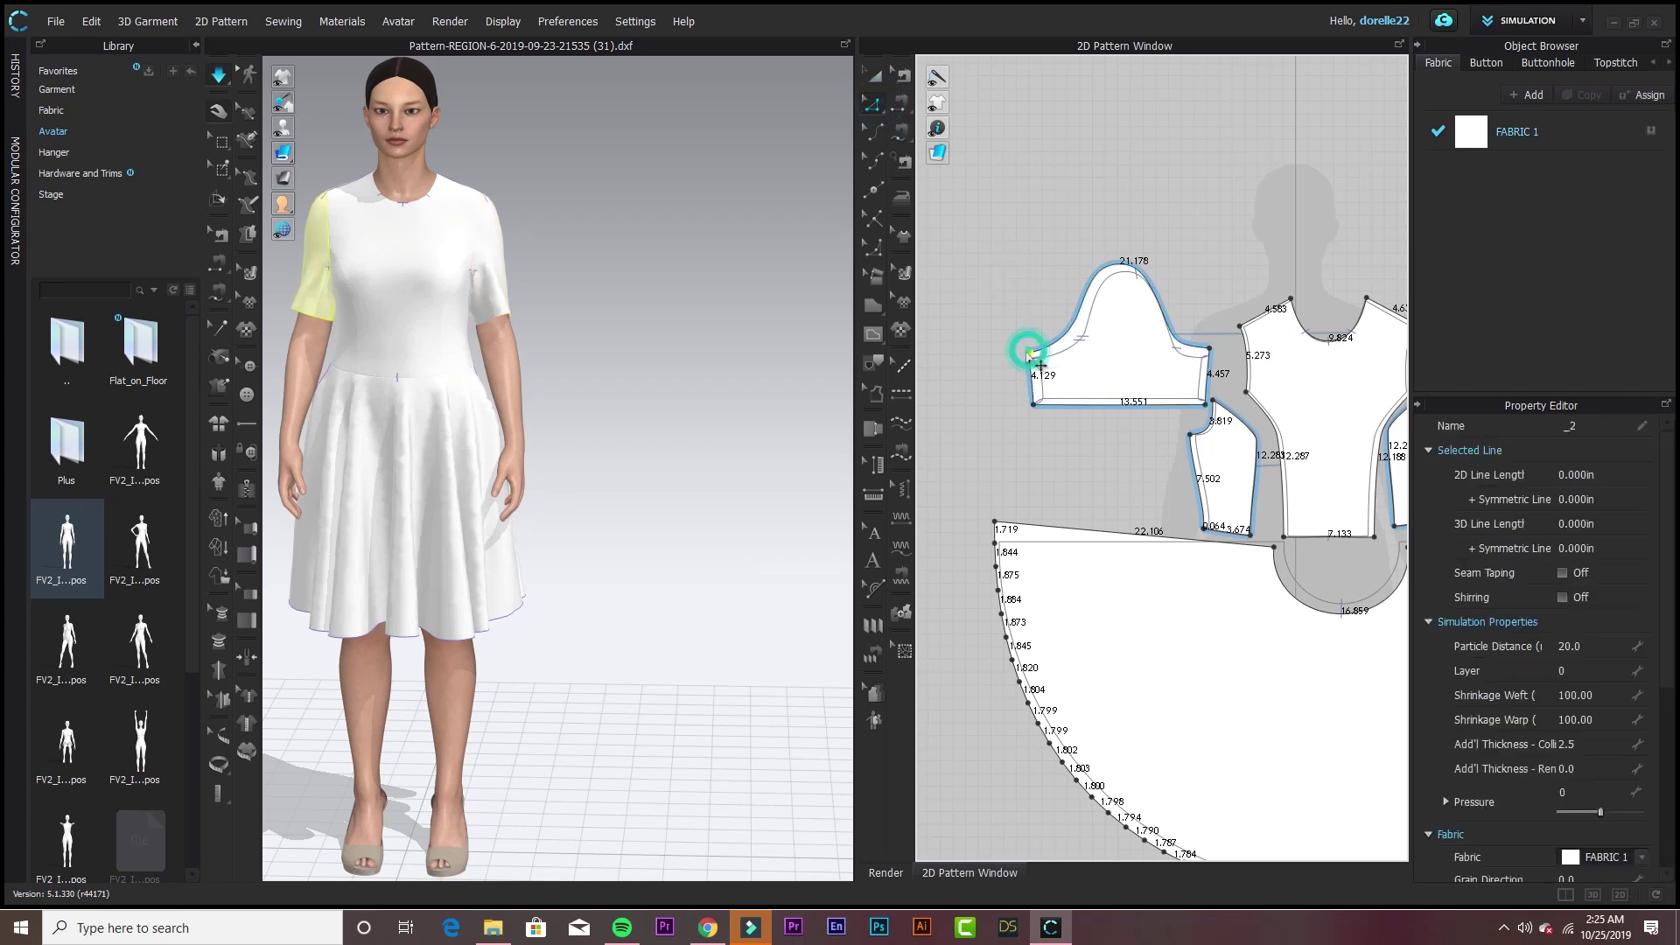
left_click(1212, 348)
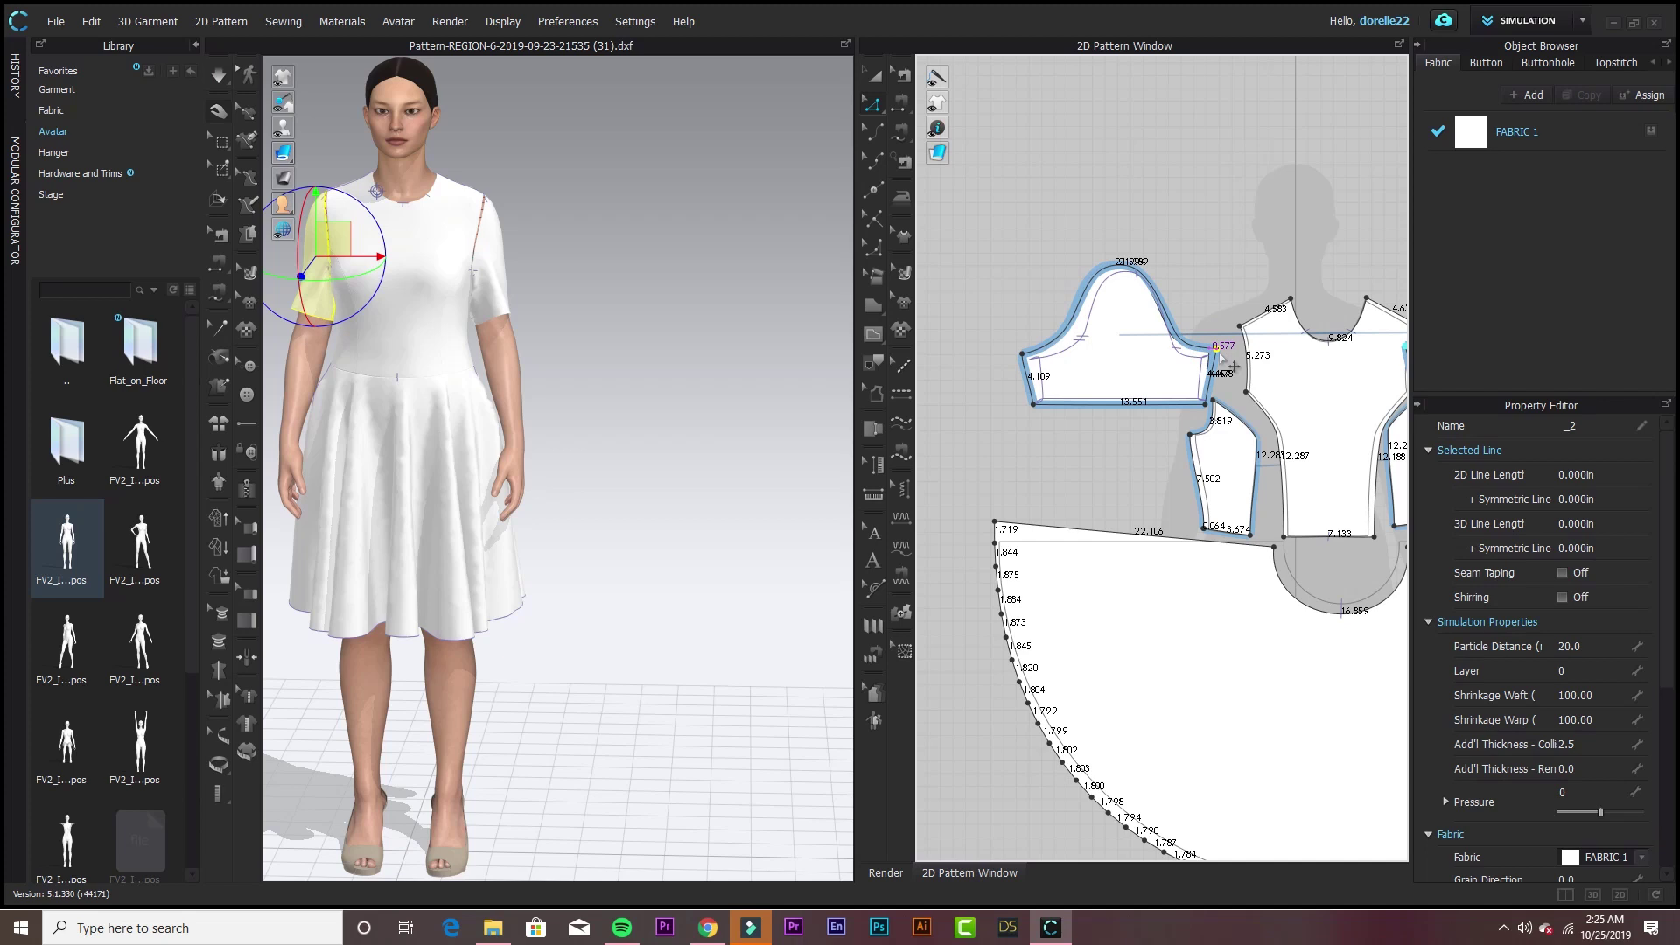
left_click_drag(1222, 357, 1224, 356)
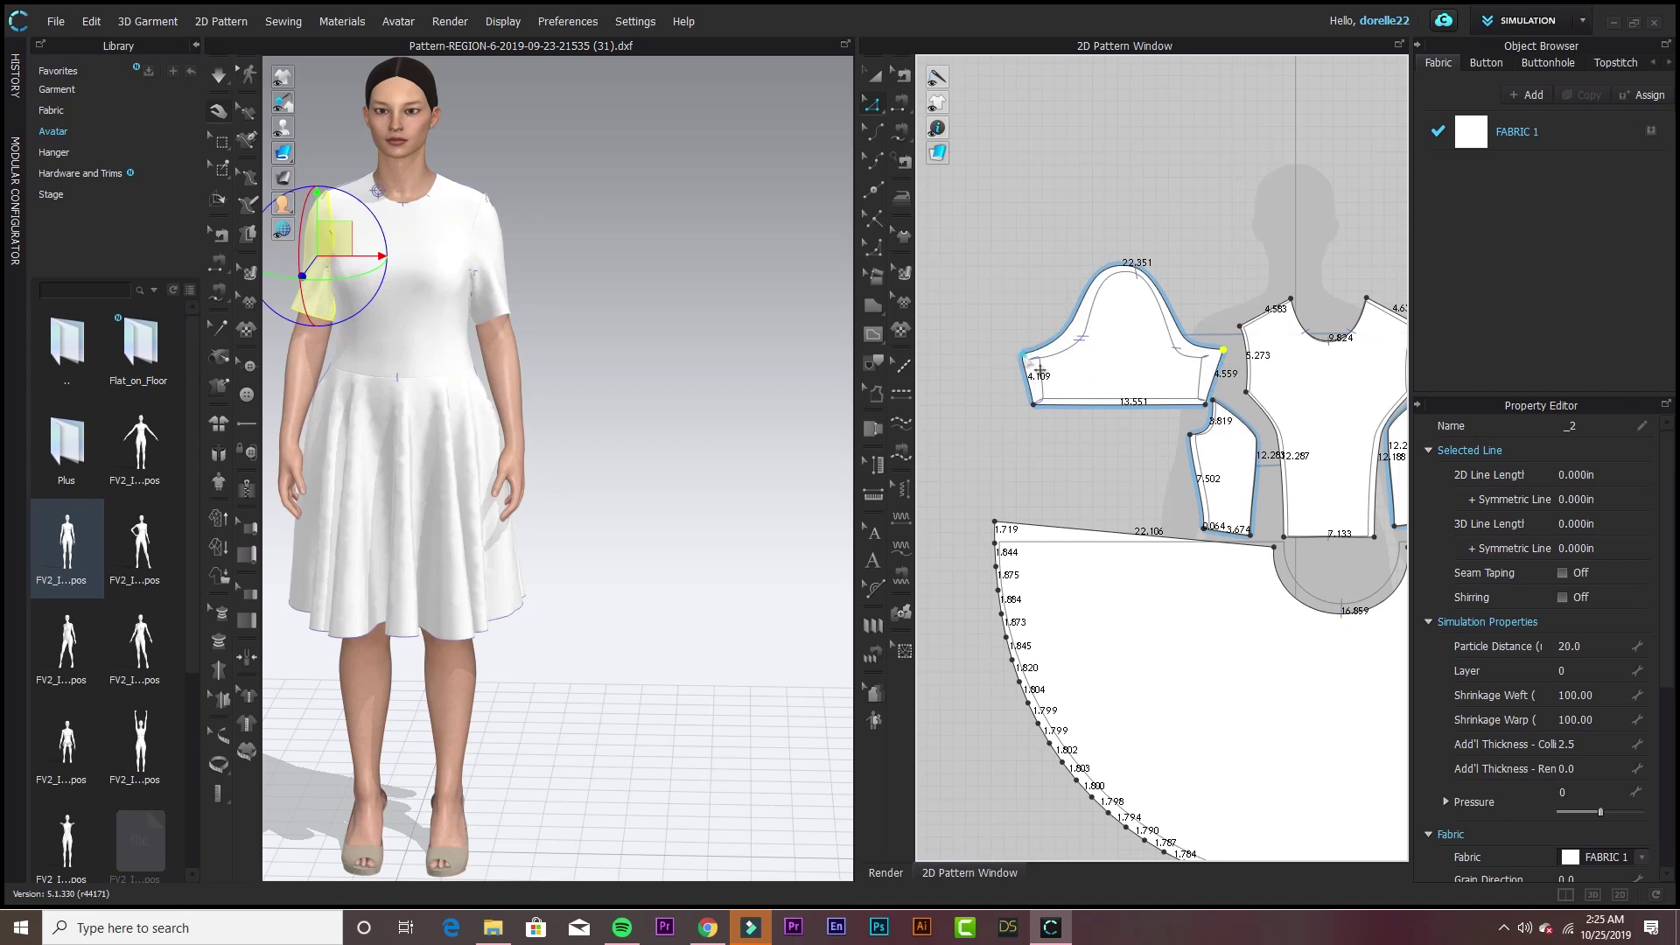
left_click_drag(1022, 356, 1020, 350)
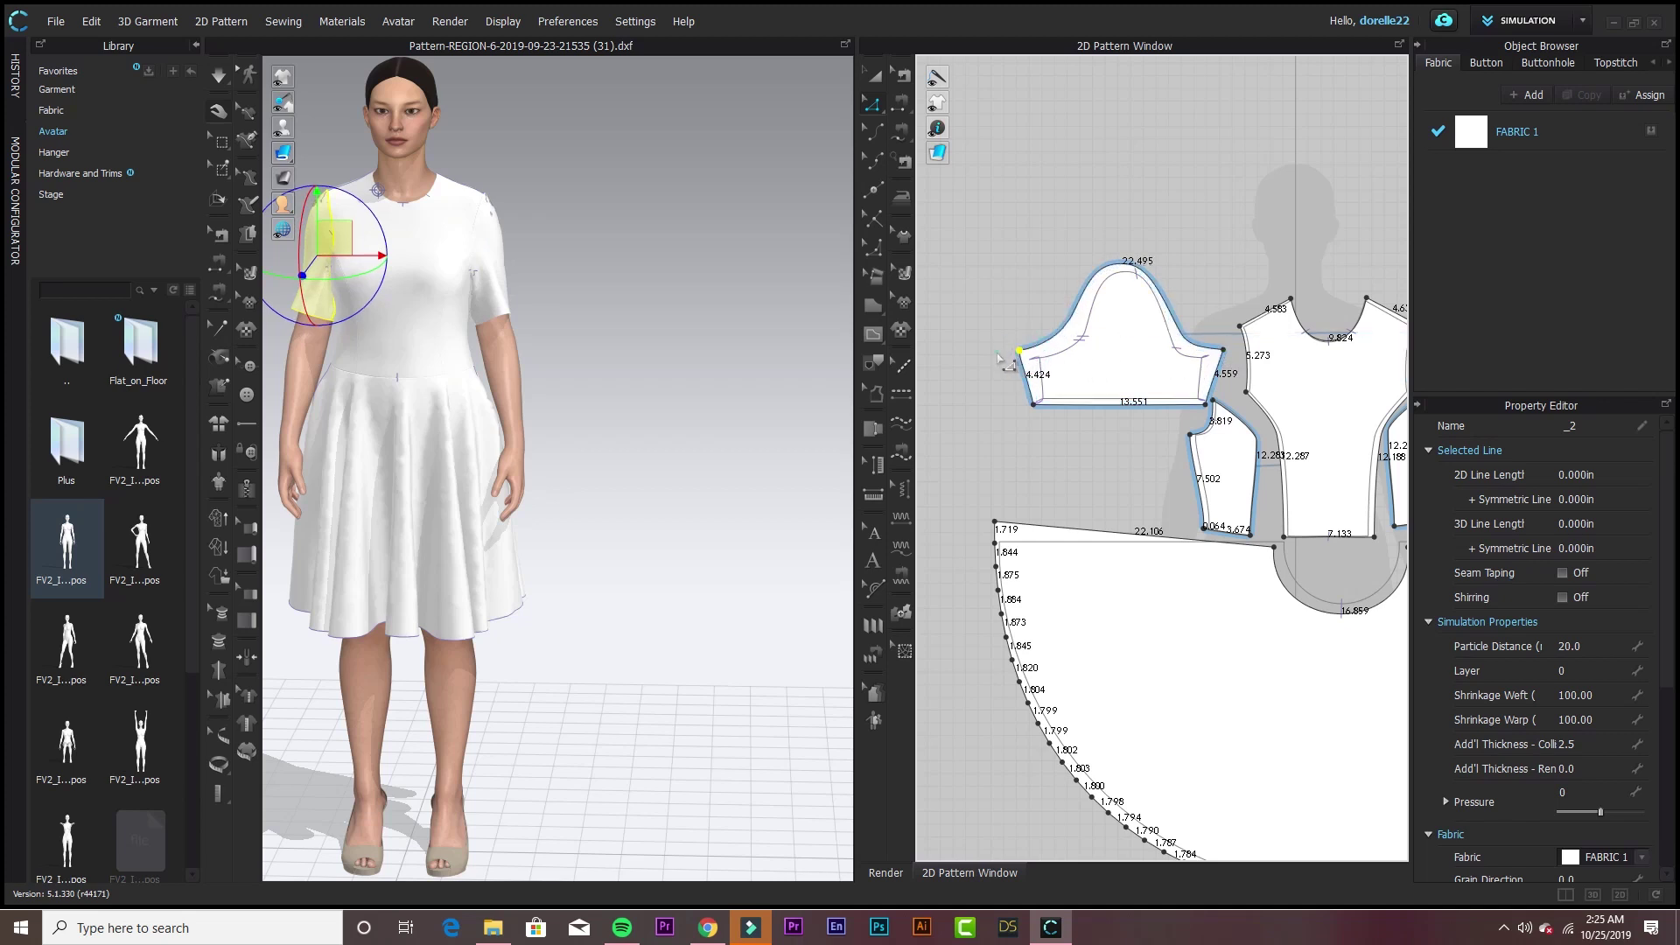
left_click(997, 372)
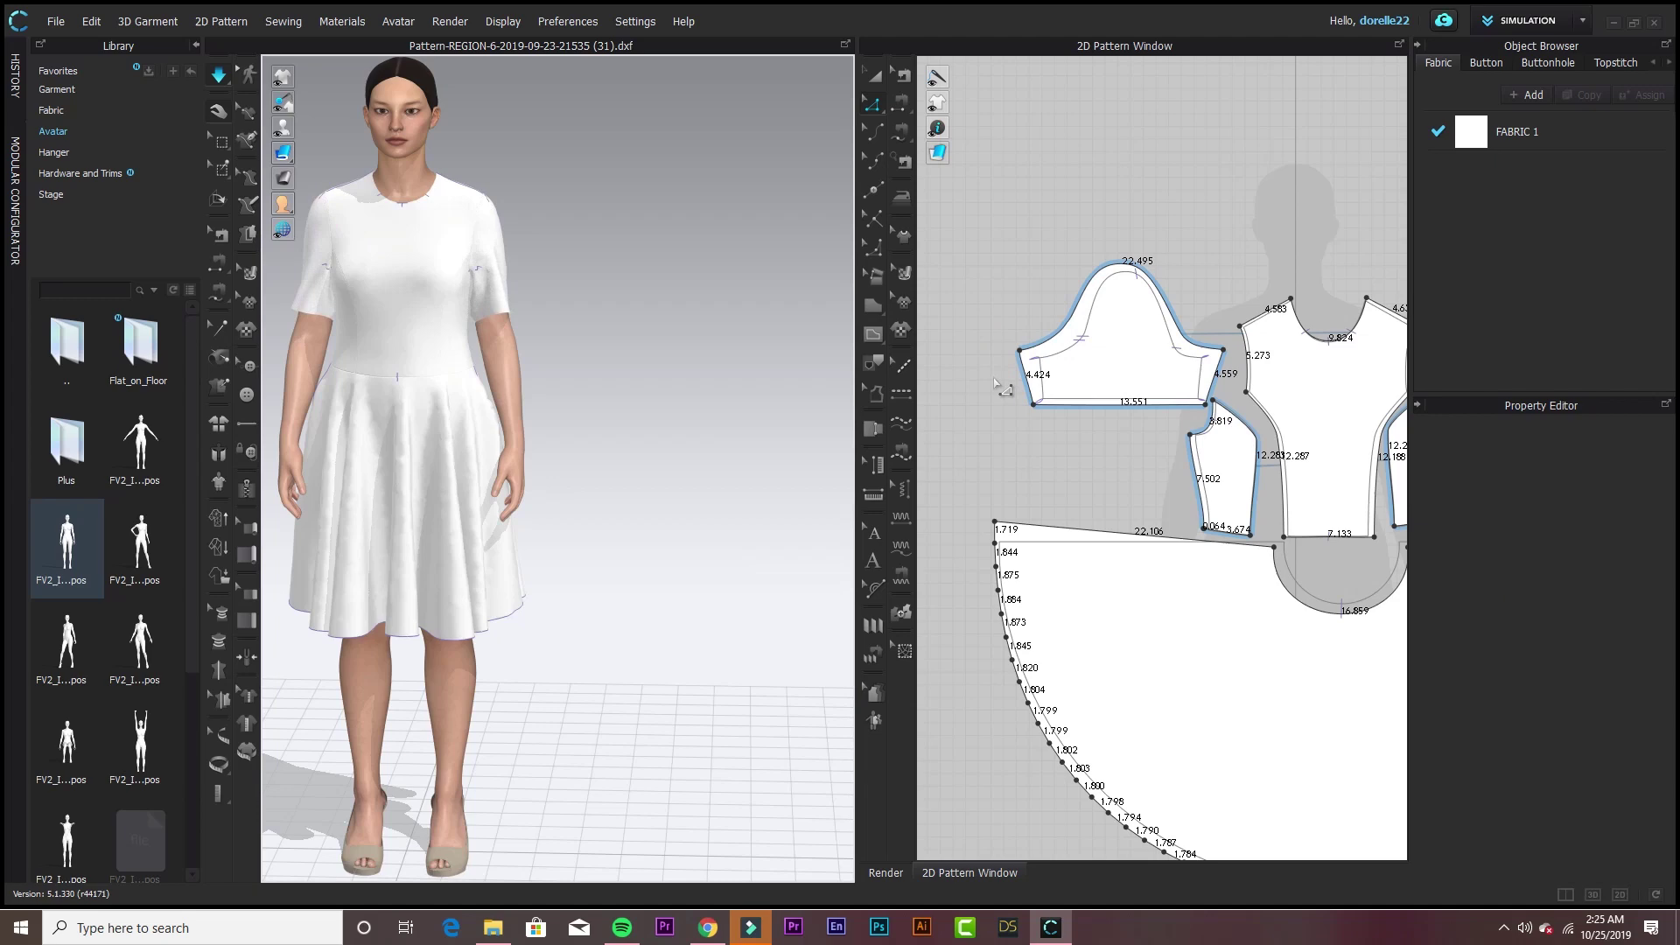
- Move the sleeve pattern's underarm corner nearest the bodice slightly inward, making that side edge about 4.47 in long
right_click_drag(648, 453, 454, 353)
left_click(535, 275)
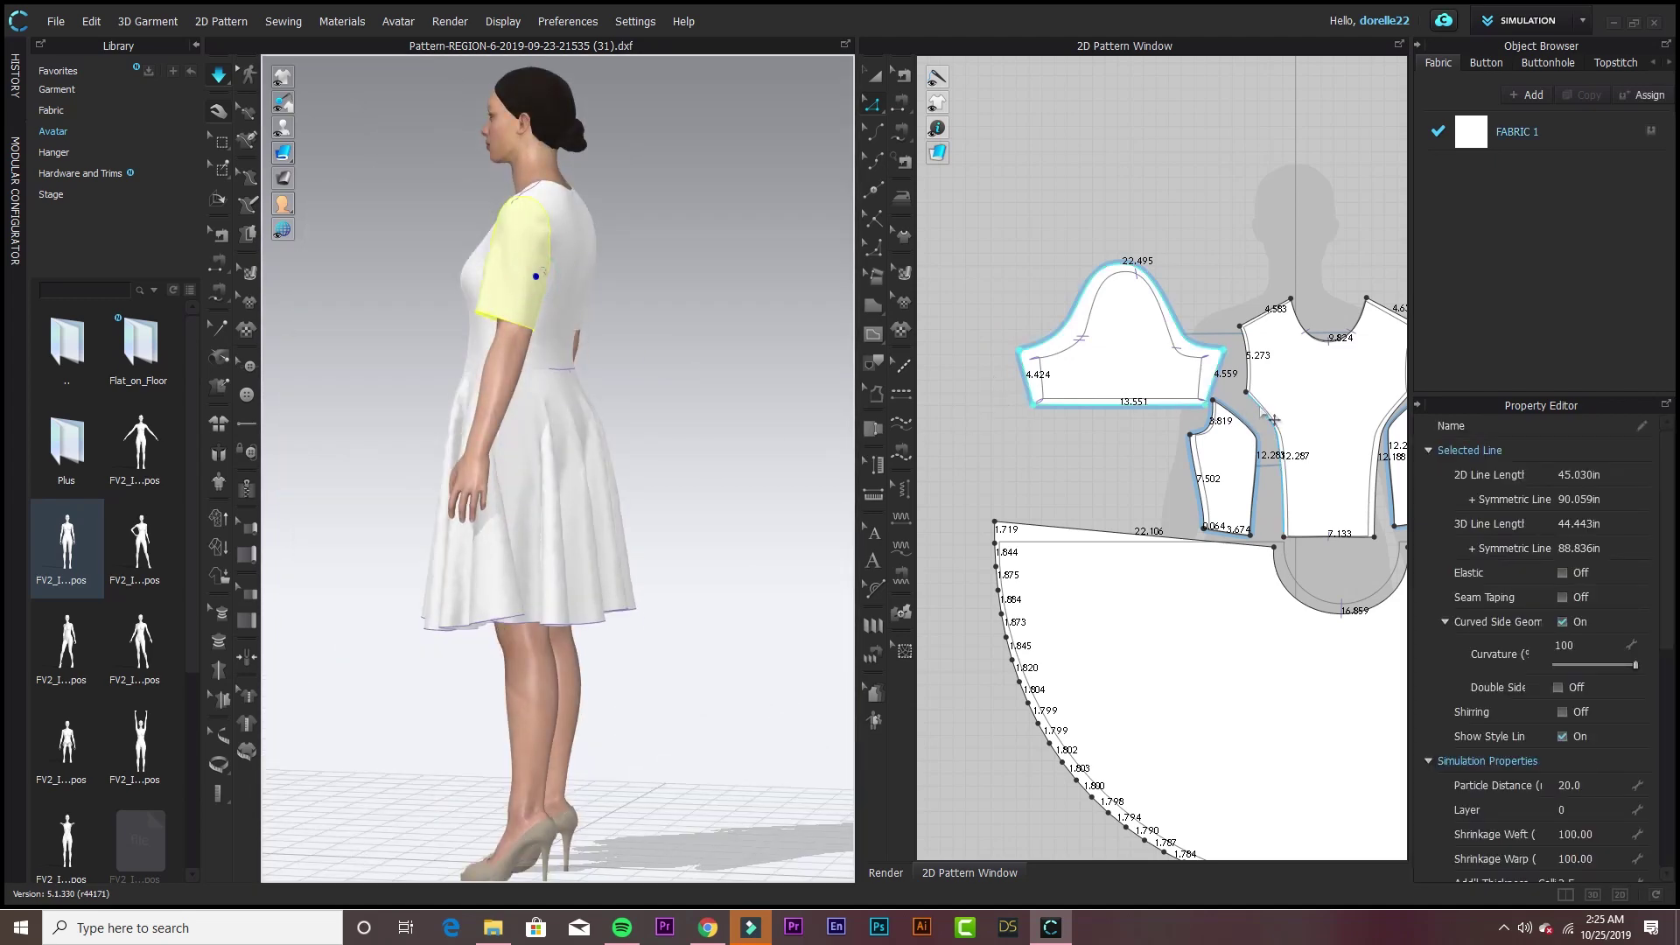
middle_click_drag(1242, 418, 958, 401)
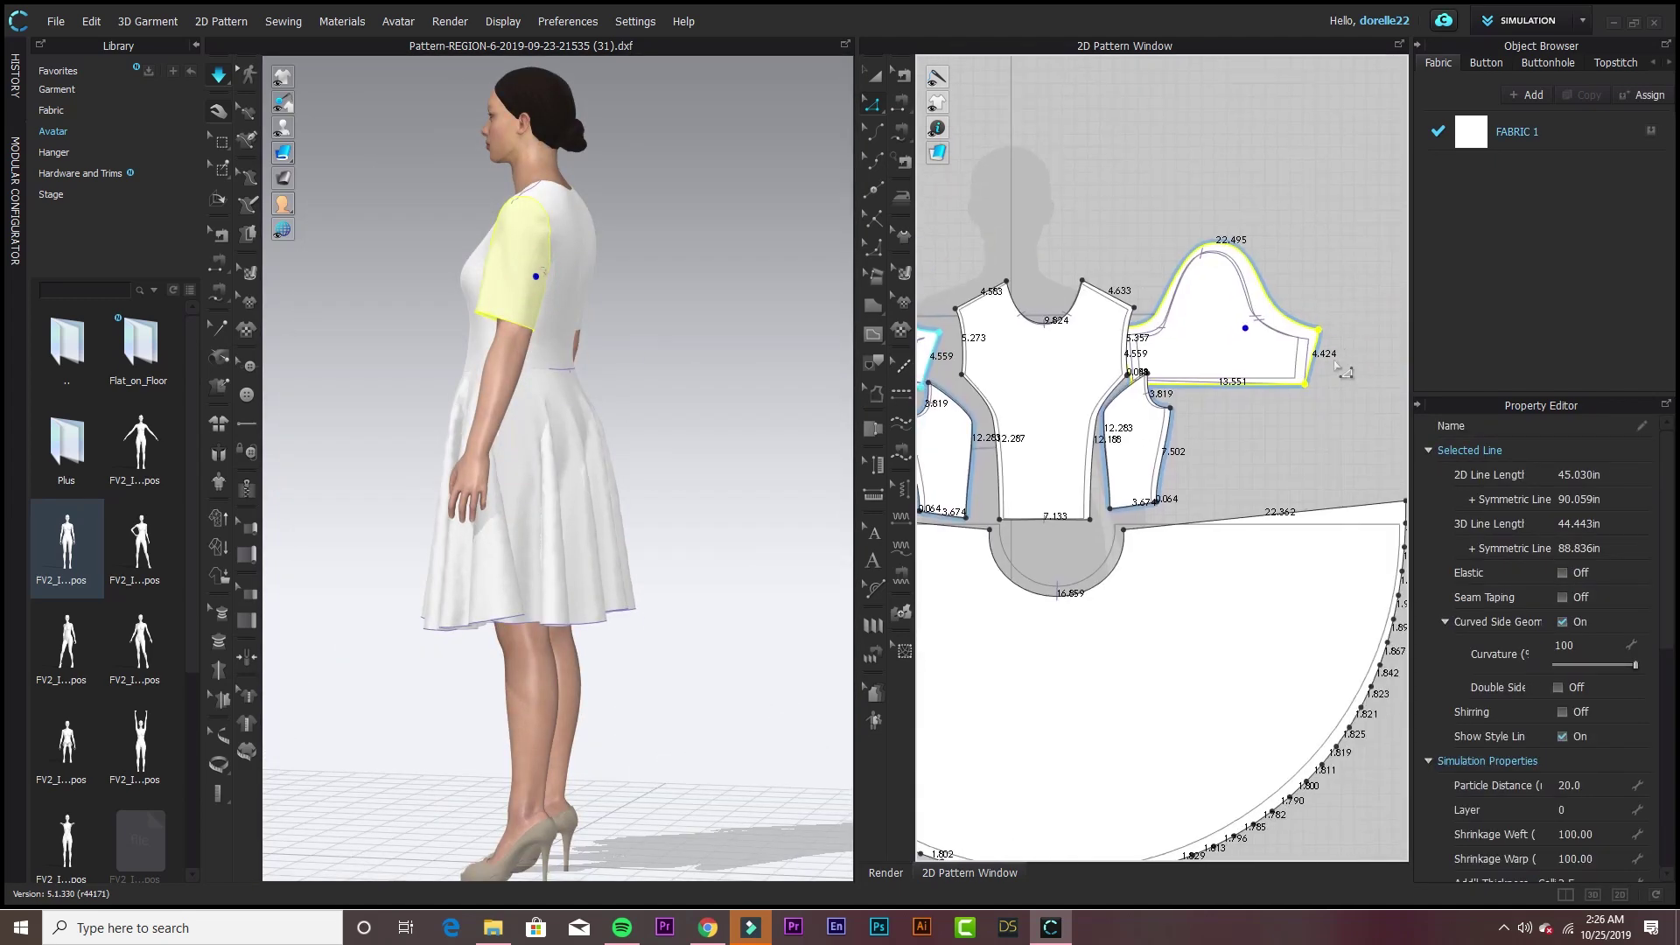
middle_click_drag(1336, 363, 1611, 362)
left_click_drag(1291, 343, 1299, 359)
left_click(1260, 286)
- Reshape the right sleeve's cap curve to about 21.87 in long and settle the avatar's left sleeve in the simulation
left_click(874, 132)
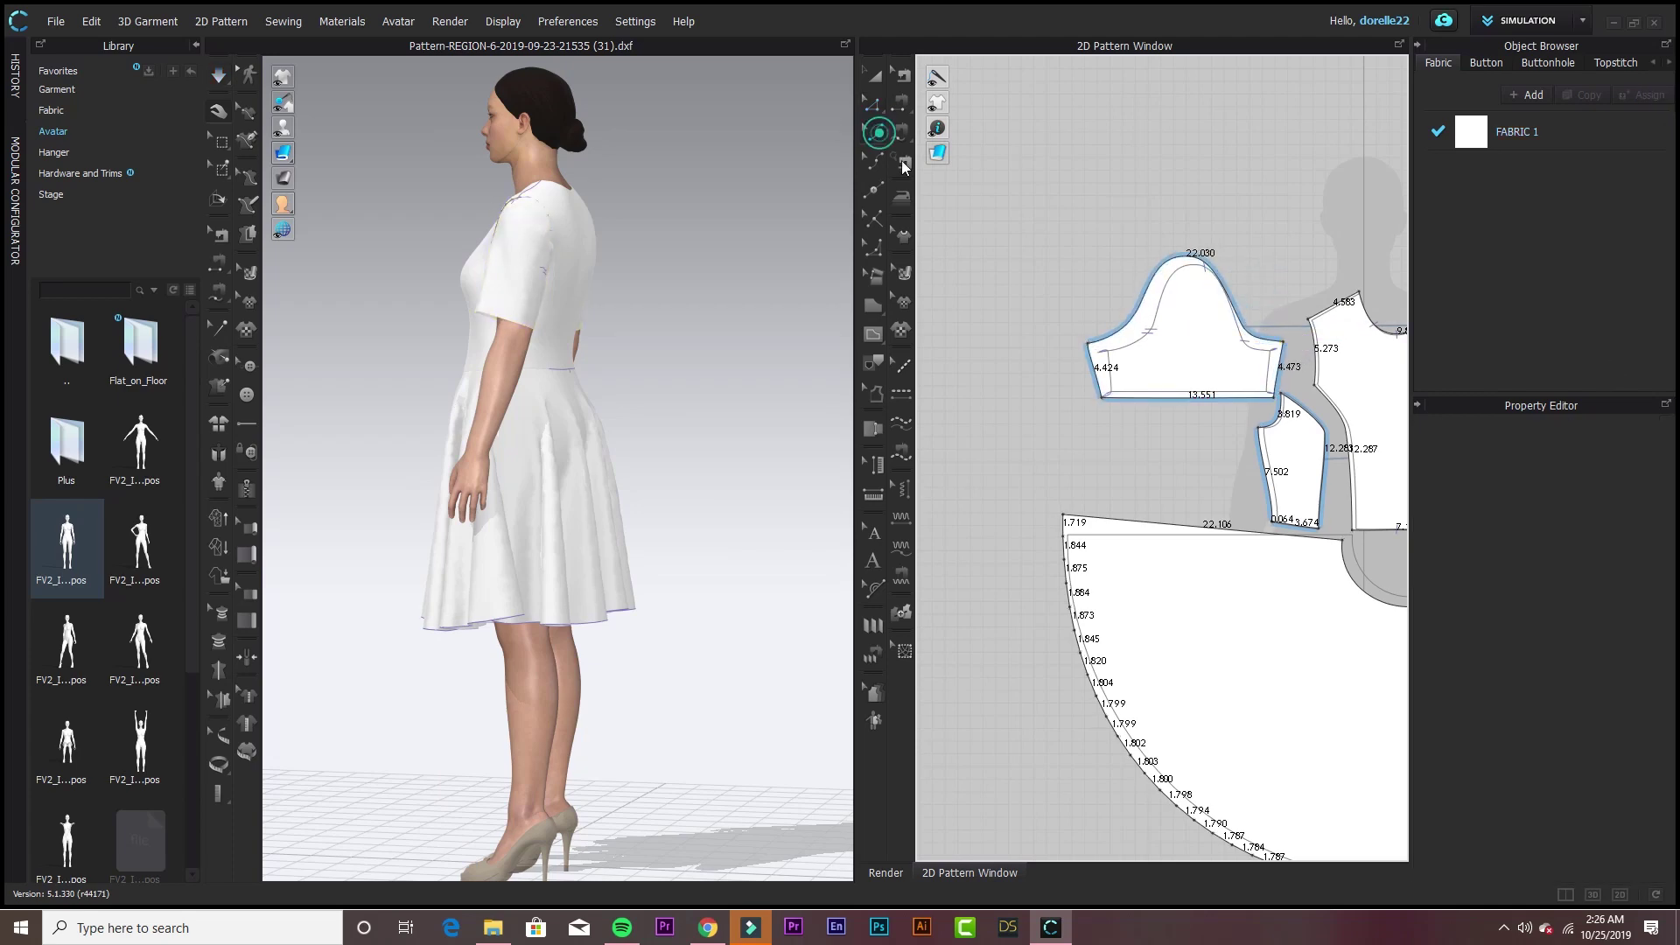
left_click_drag(1137, 307, 1148, 315)
left_click(1099, 268)
mouse_move(725, 299)
right_mouse_down()
mouse_move(922, 348)
mouse_move(891, 314)
mouse_move(700, 306)
right_mouse_up()
left_click(500, 300)
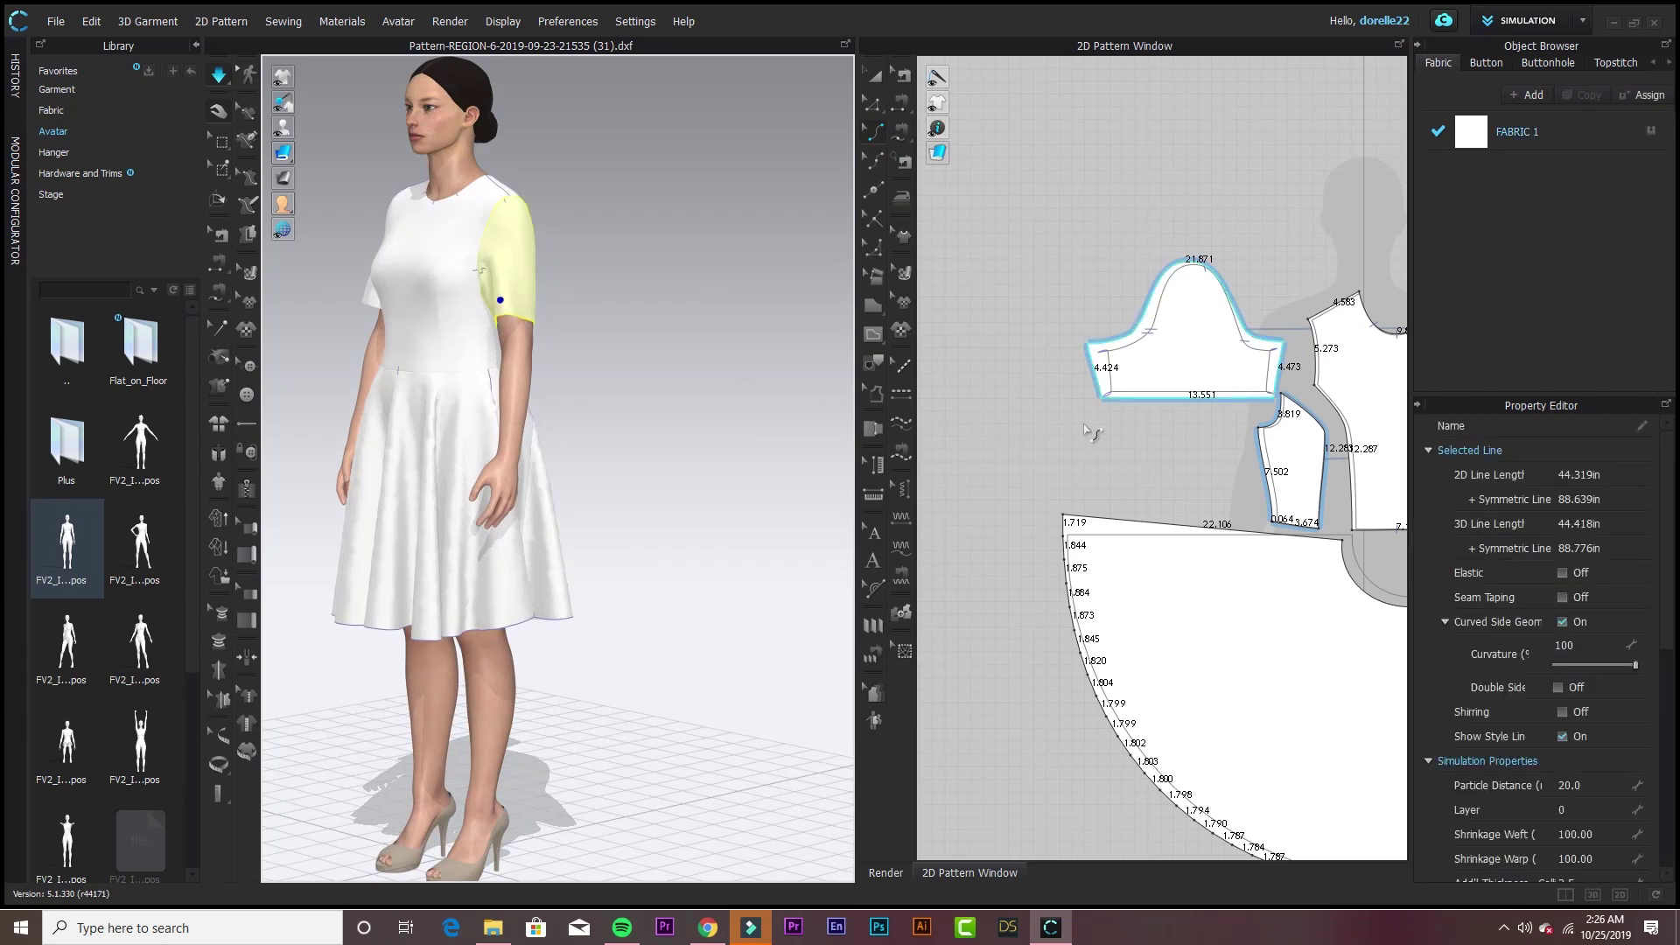
- Move the right sleeve pattern's outer side edge inward, making the hem about 12.52 in and the cap about 21.12 in
left_click(872, 104)
left_click_drag(1087, 343, 1114, 398)
left_click(1065, 383)
left_click(1116, 422)
right_click_drag(612, 322, 672, 291)
left_click(525, 255)
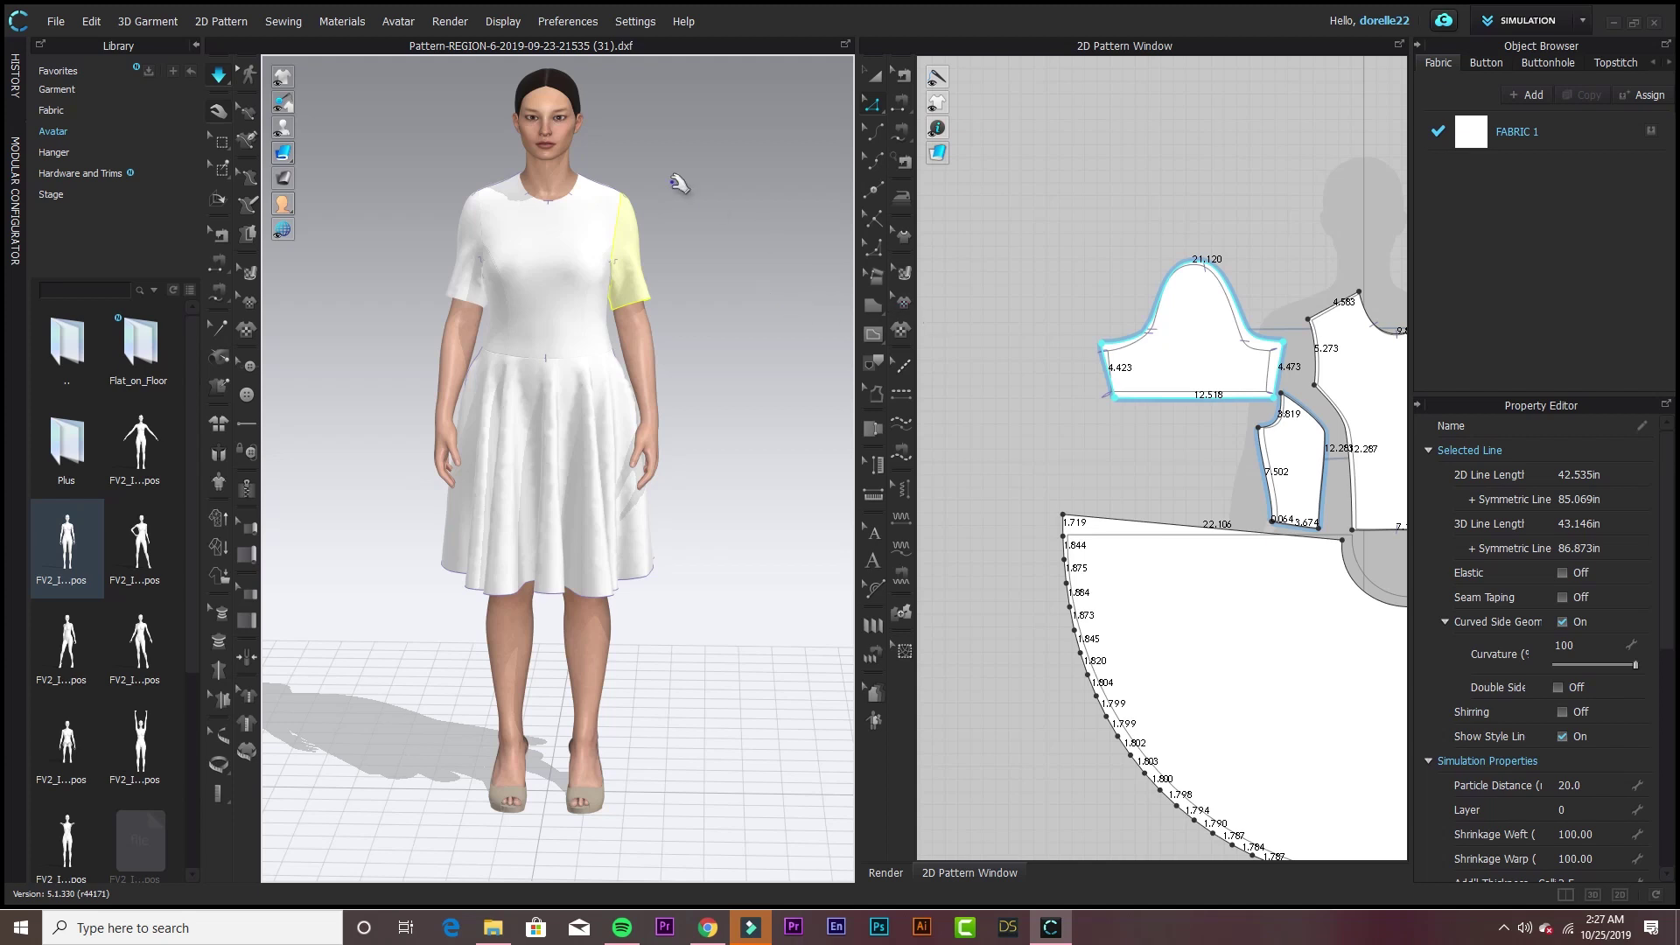
- Load the US_ASTM_Missy_Curvy_6.avs size file onto the avatar in the Avatar Editor
left_click(565, 168)
right_click(562, 169)
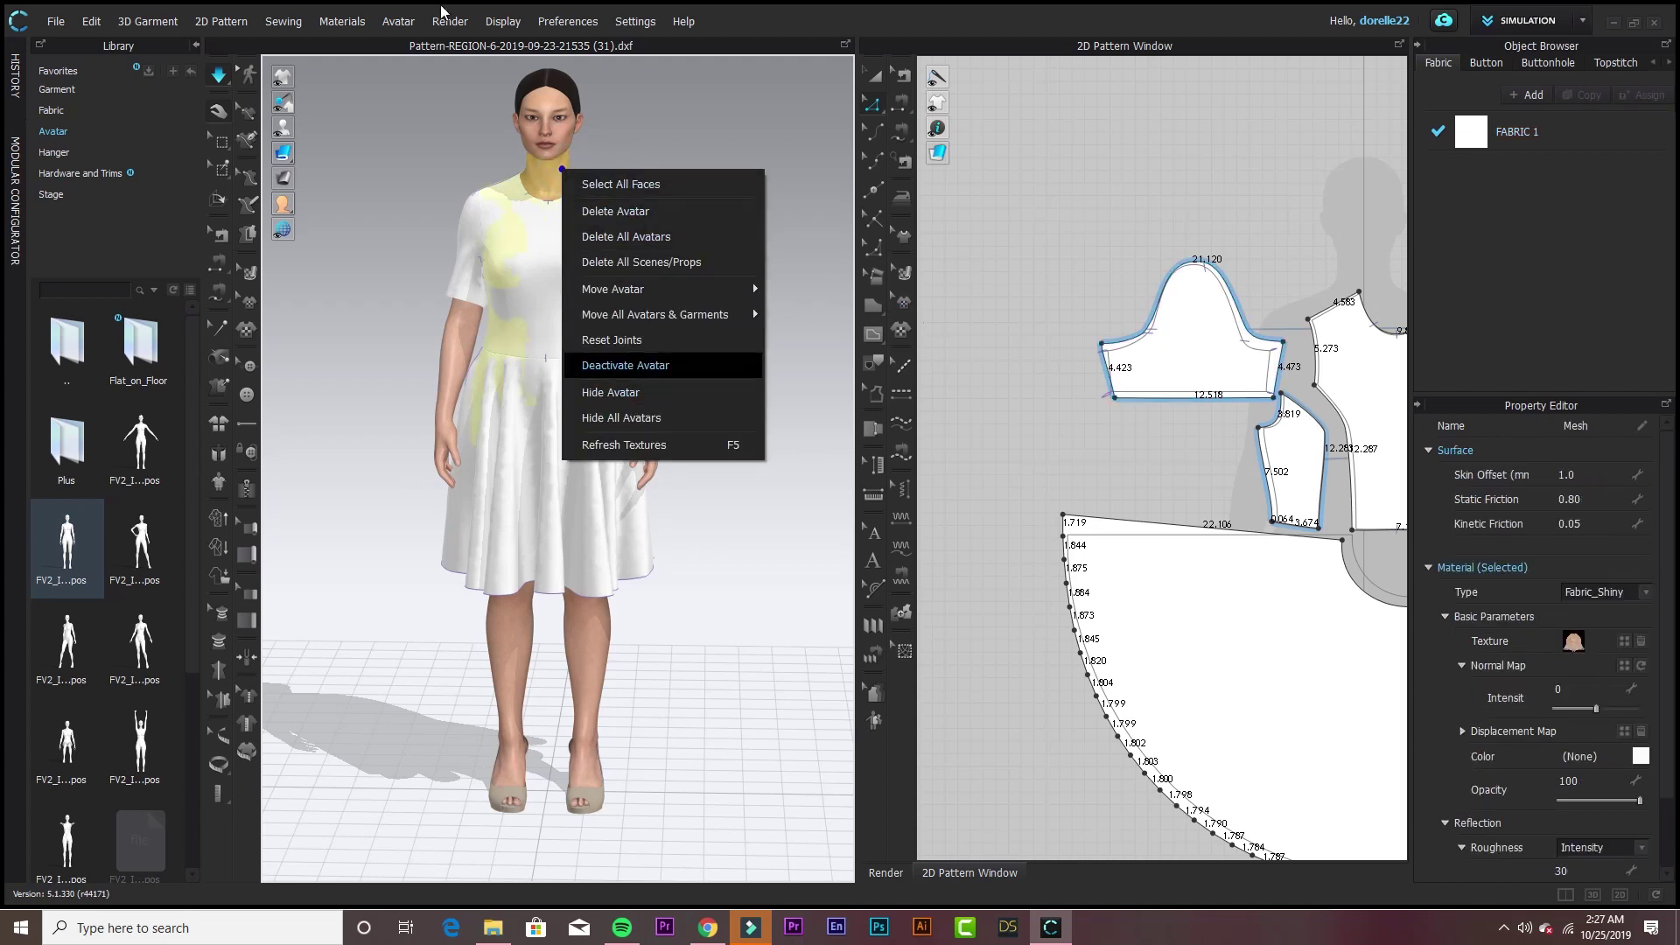
left_click(405, 27)
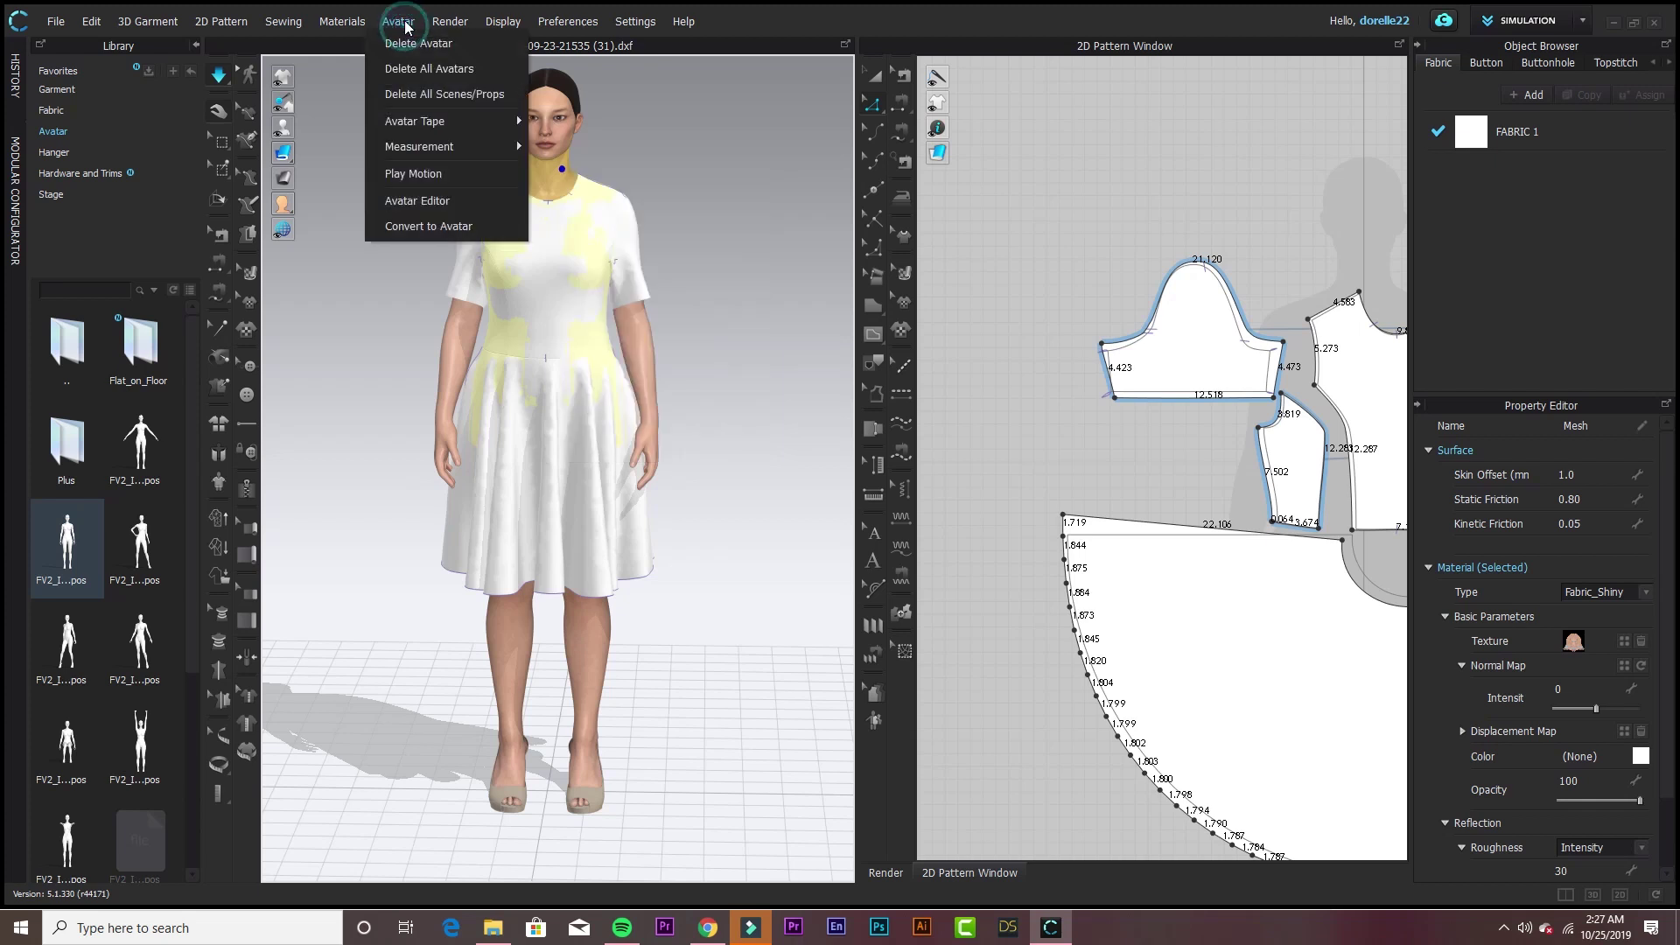
left_click(462, 201)
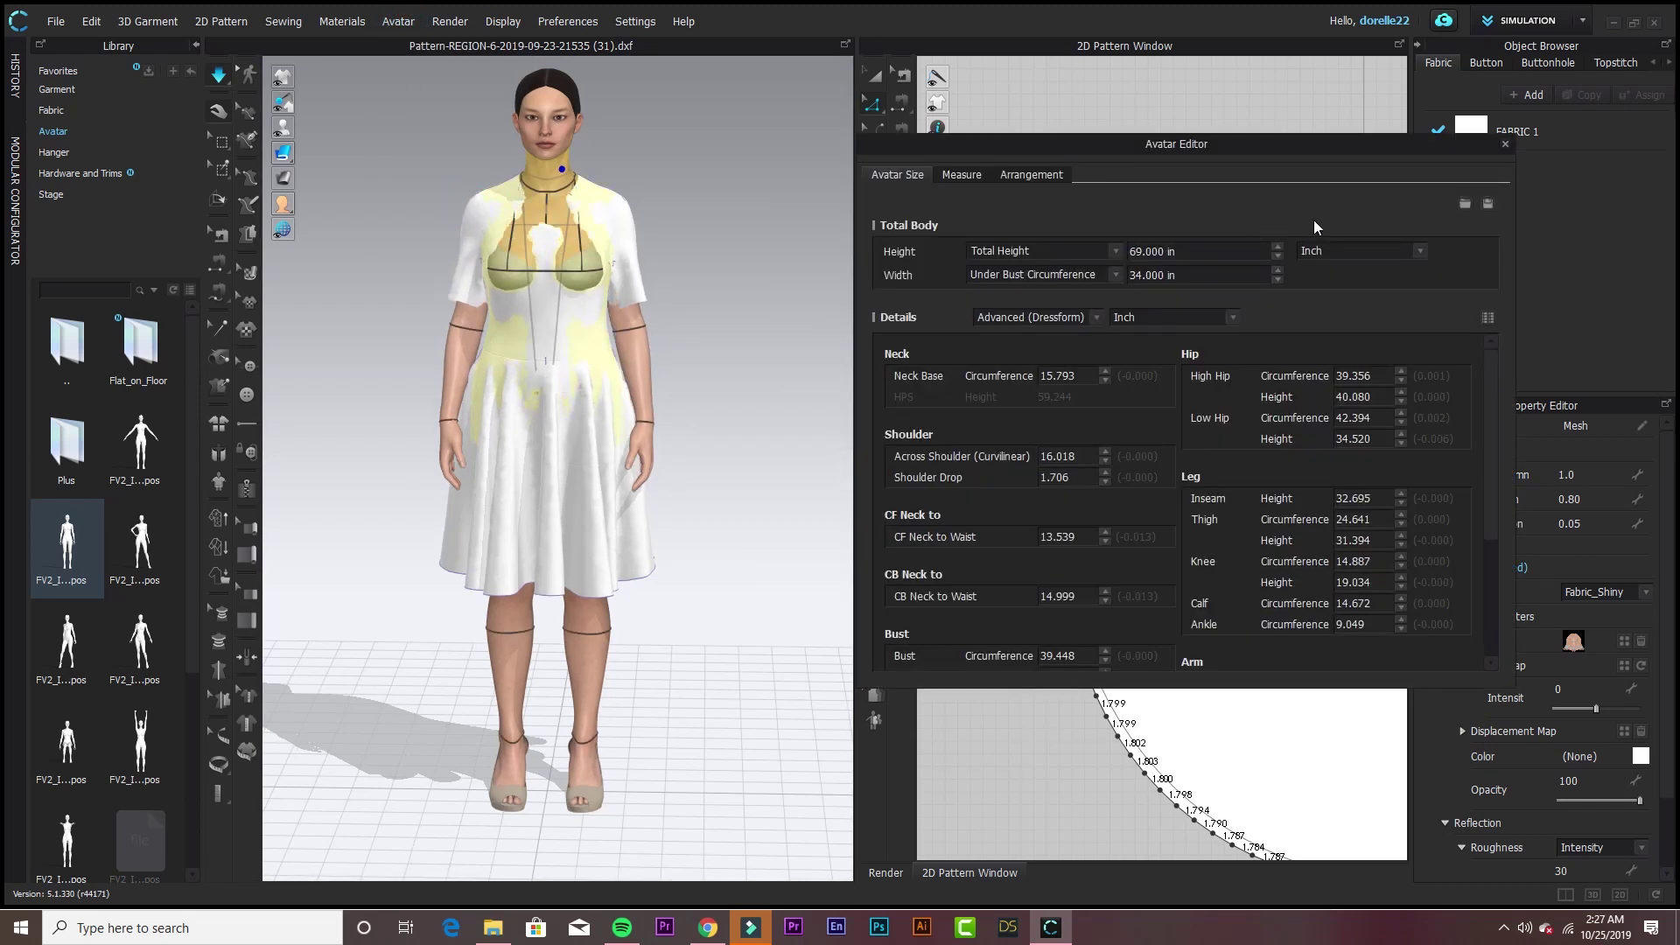
left_click(1466, 204)
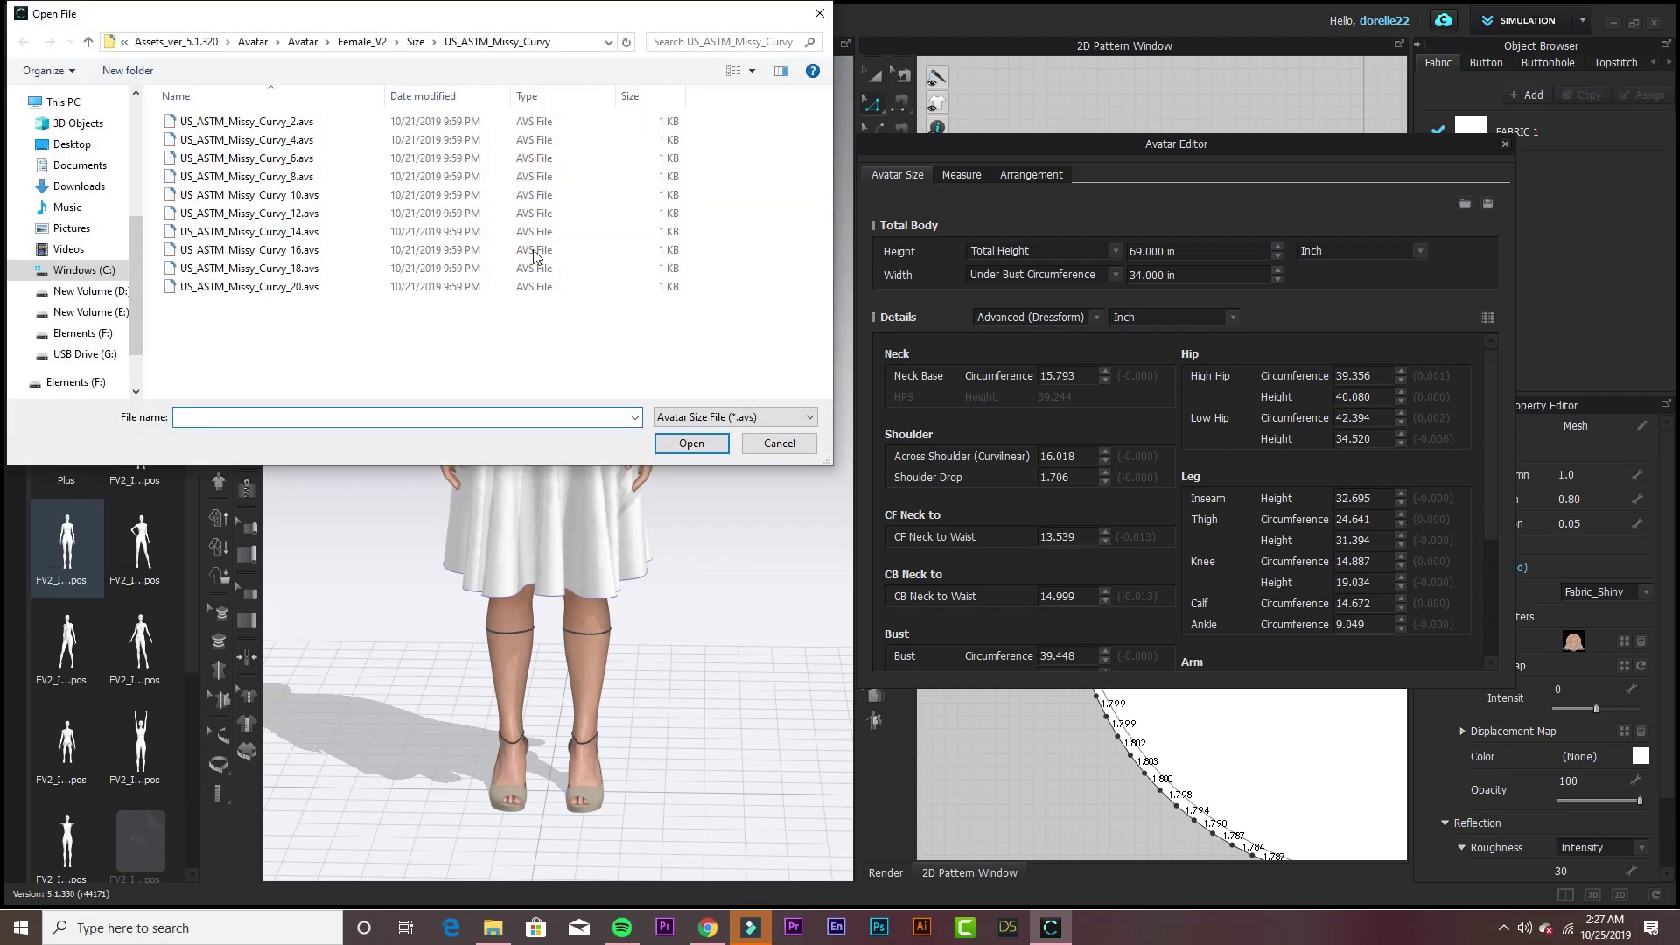
double_click(308, 158)
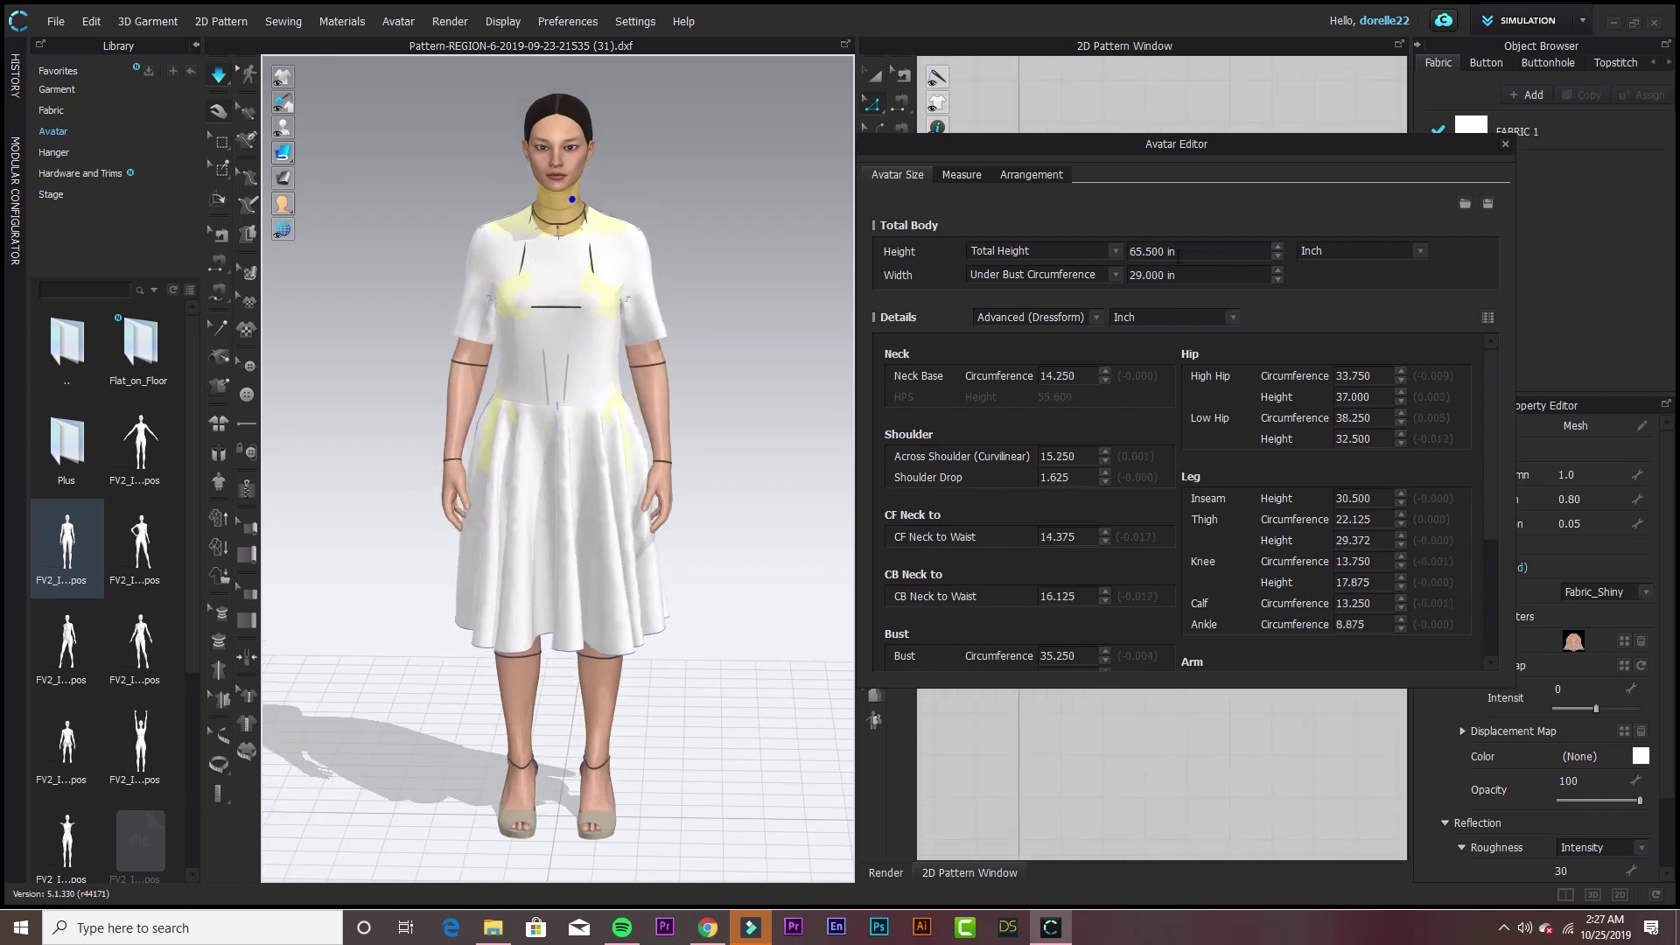
- Set the avatar's total height to 69 in and close the Avatar Editor
left_click(1130, 251)
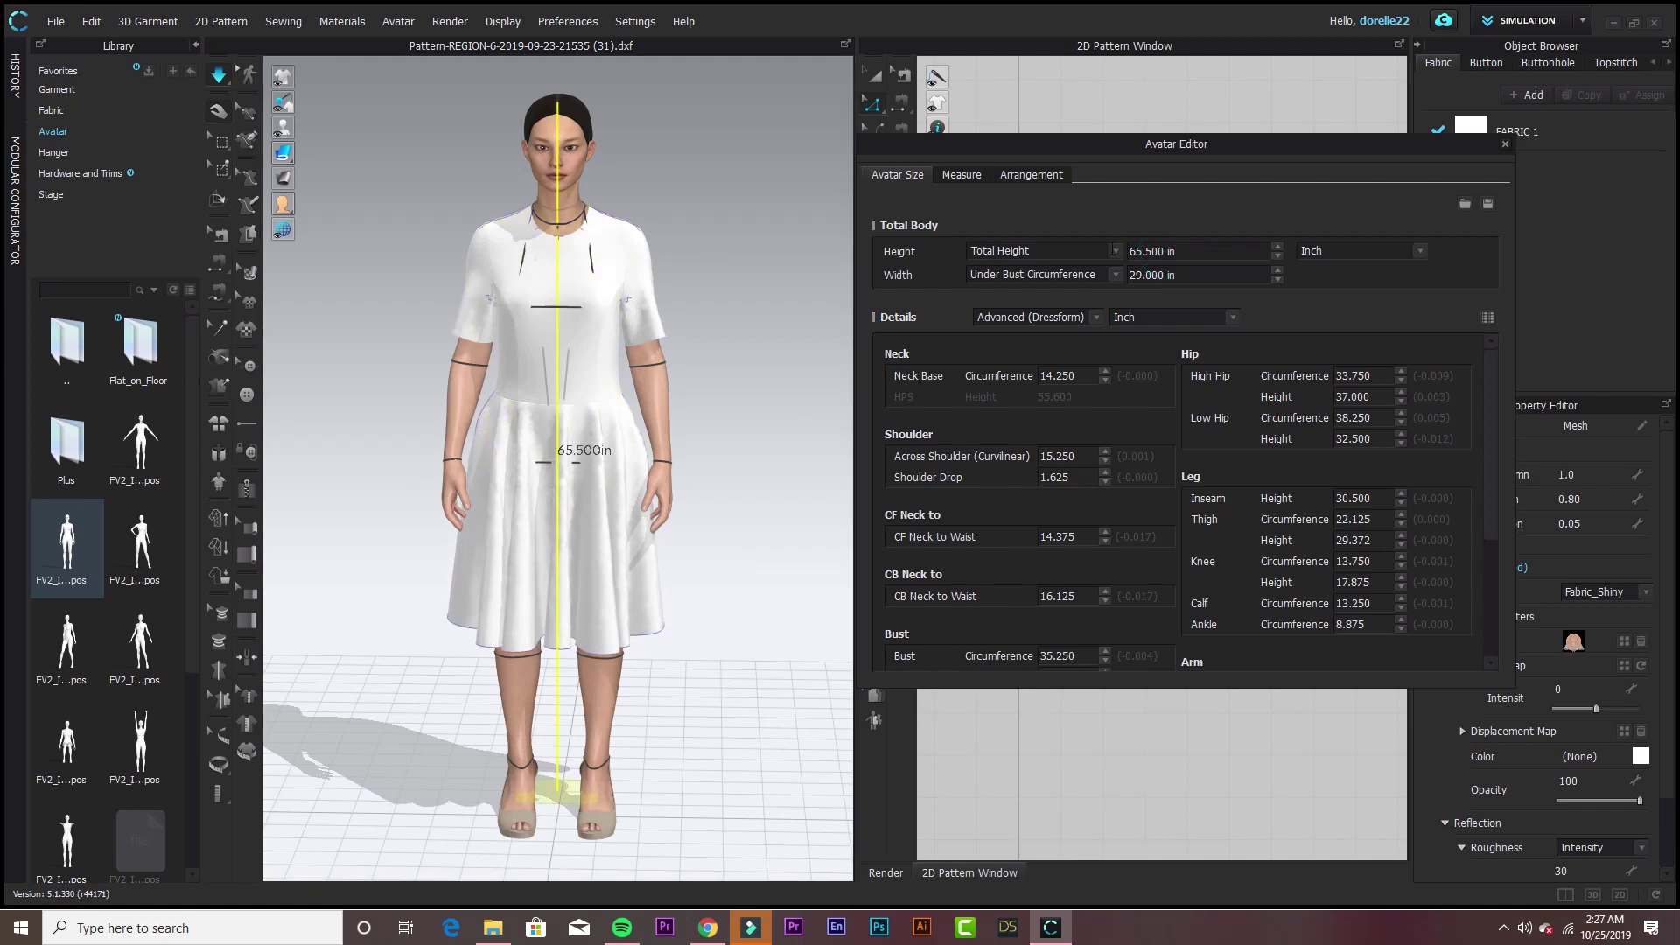
double_click(1144, 251)
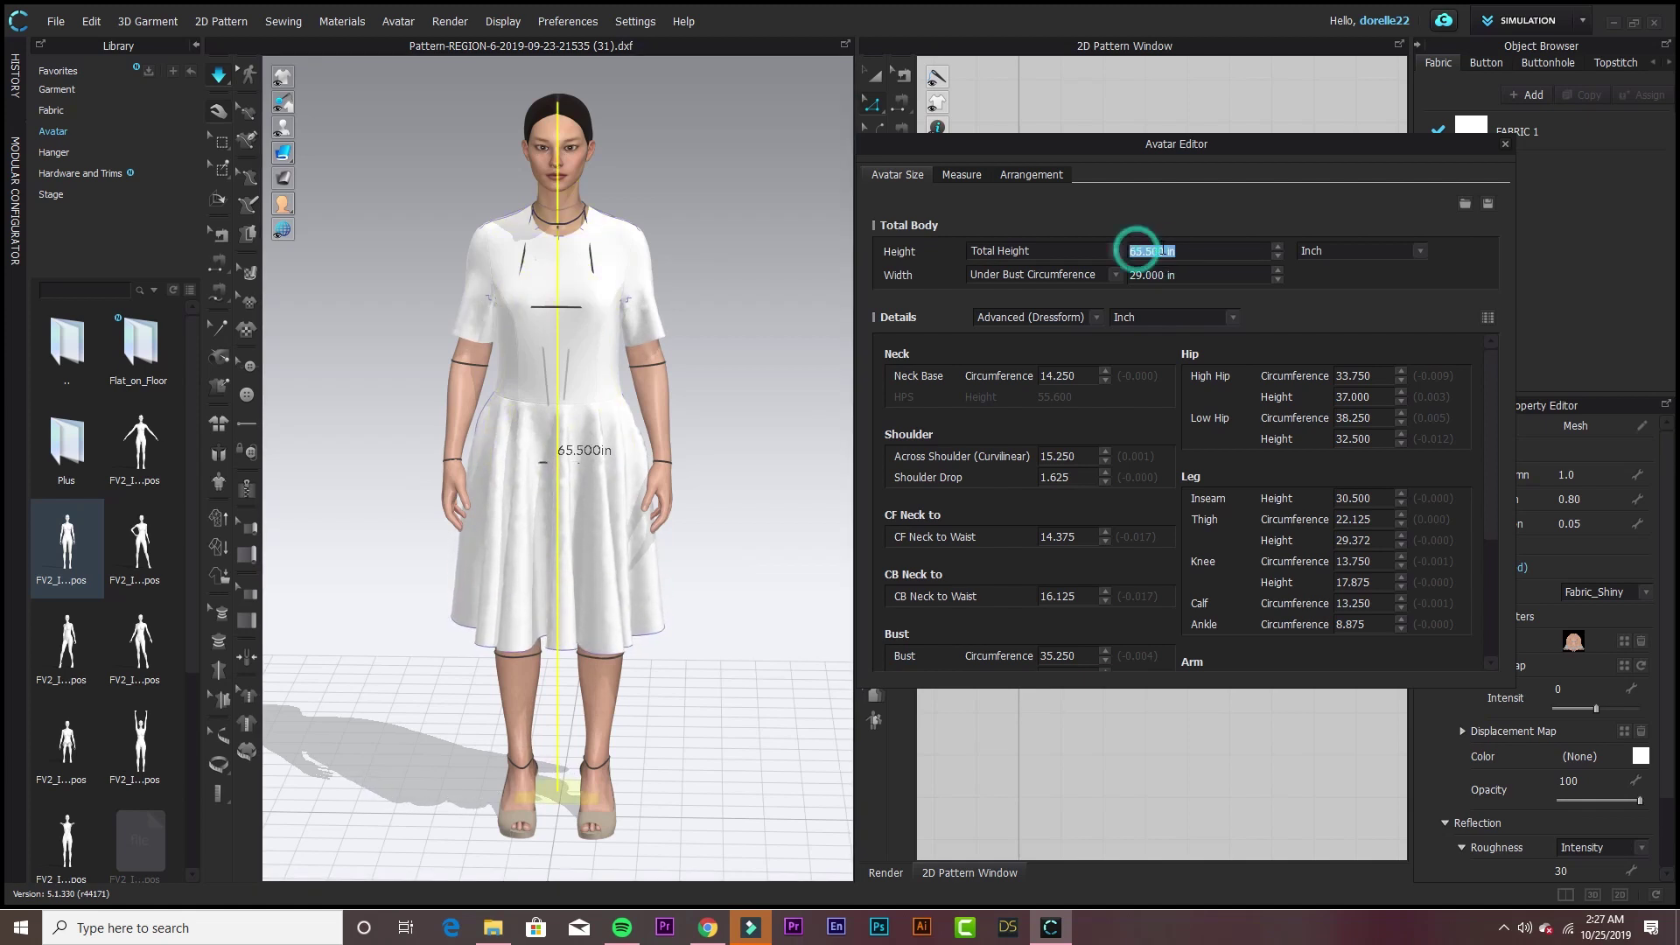
type("69")
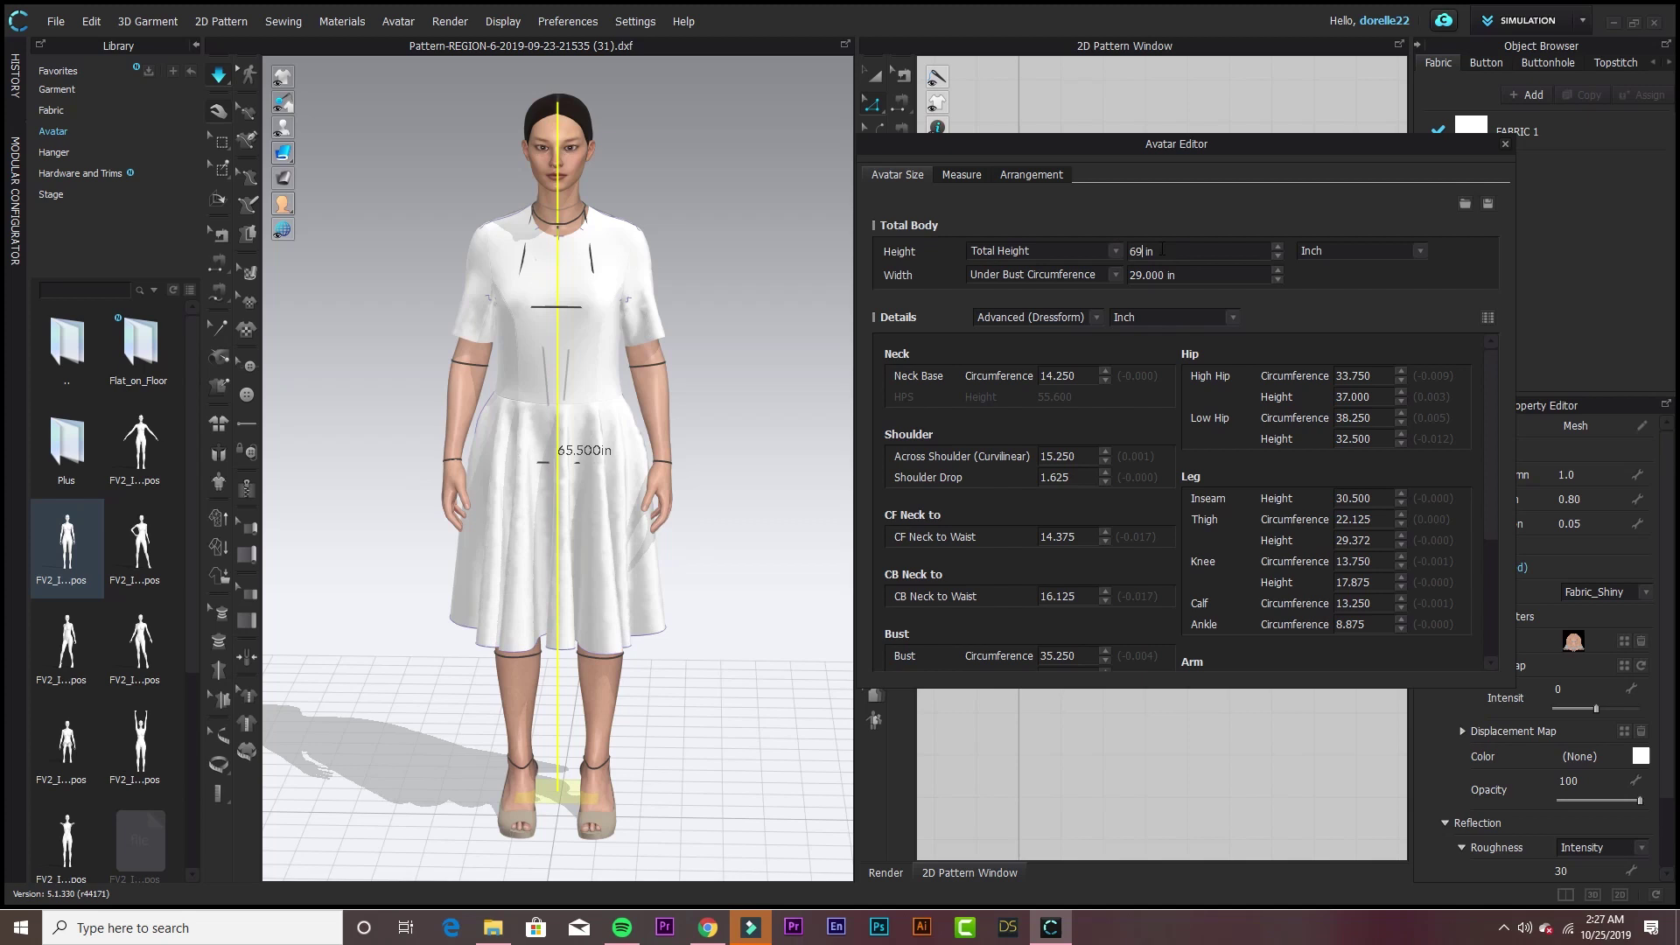
key("Return")
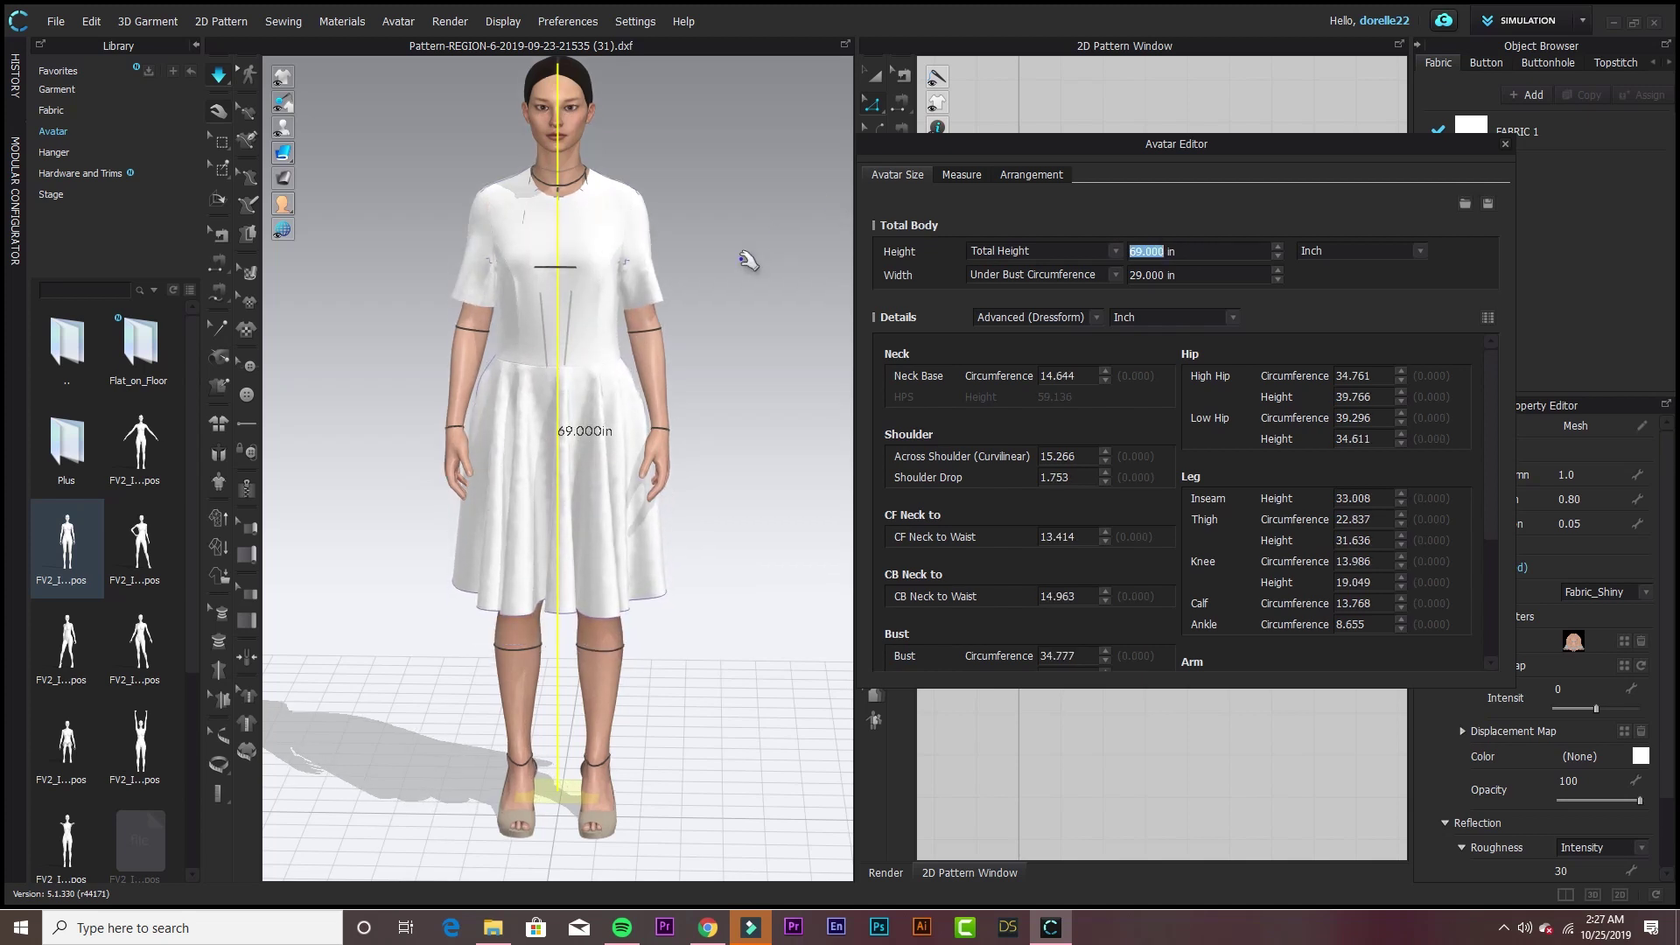
left_click(1506, 144)
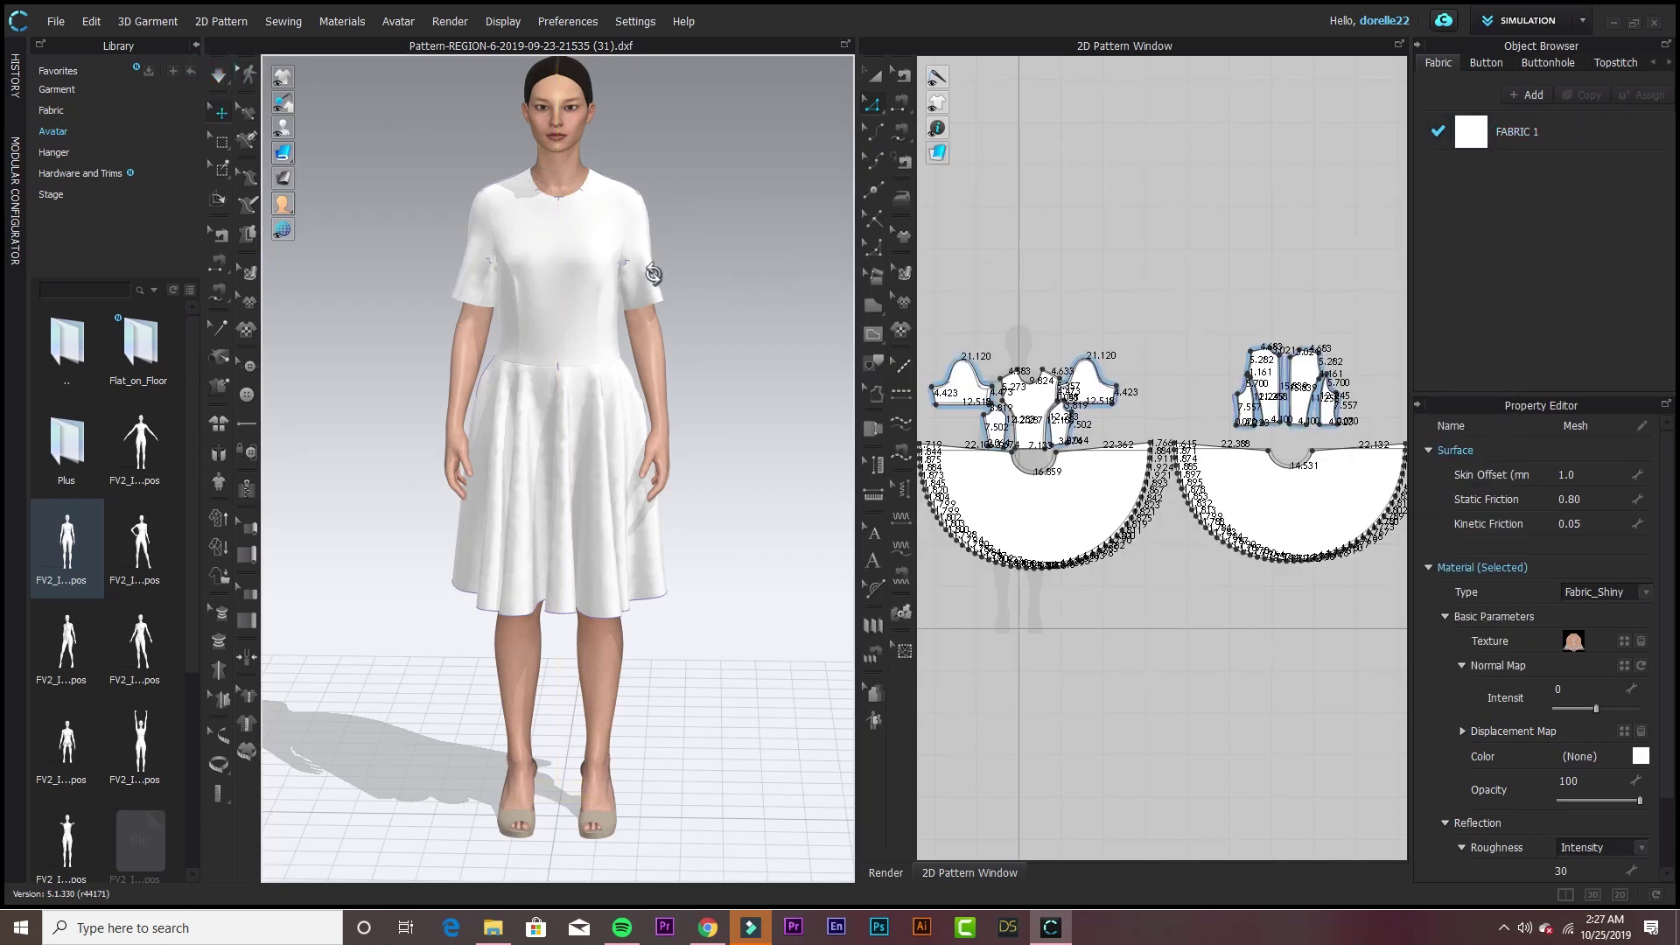
- Auto-grade the dress patterns to the resized avatar with Maintain Pattern Curvature at 100% and Maintain Graphic Size off
right_click_drag(652, 275, 755, 256)
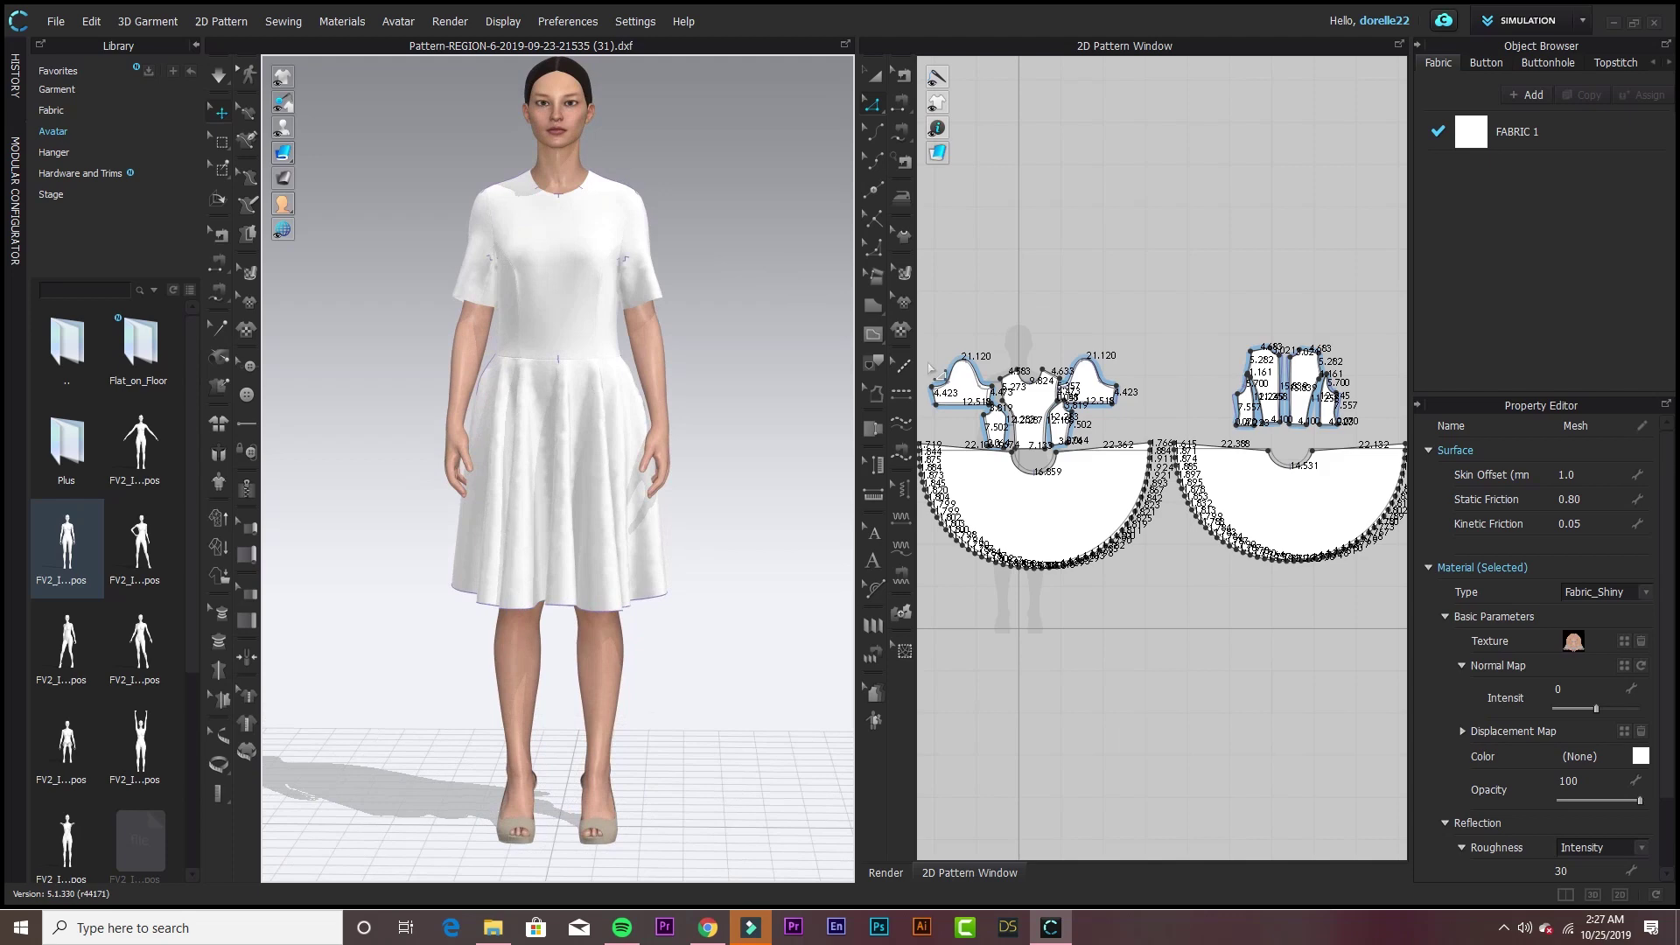
scroll(980, 394, "up", 5)
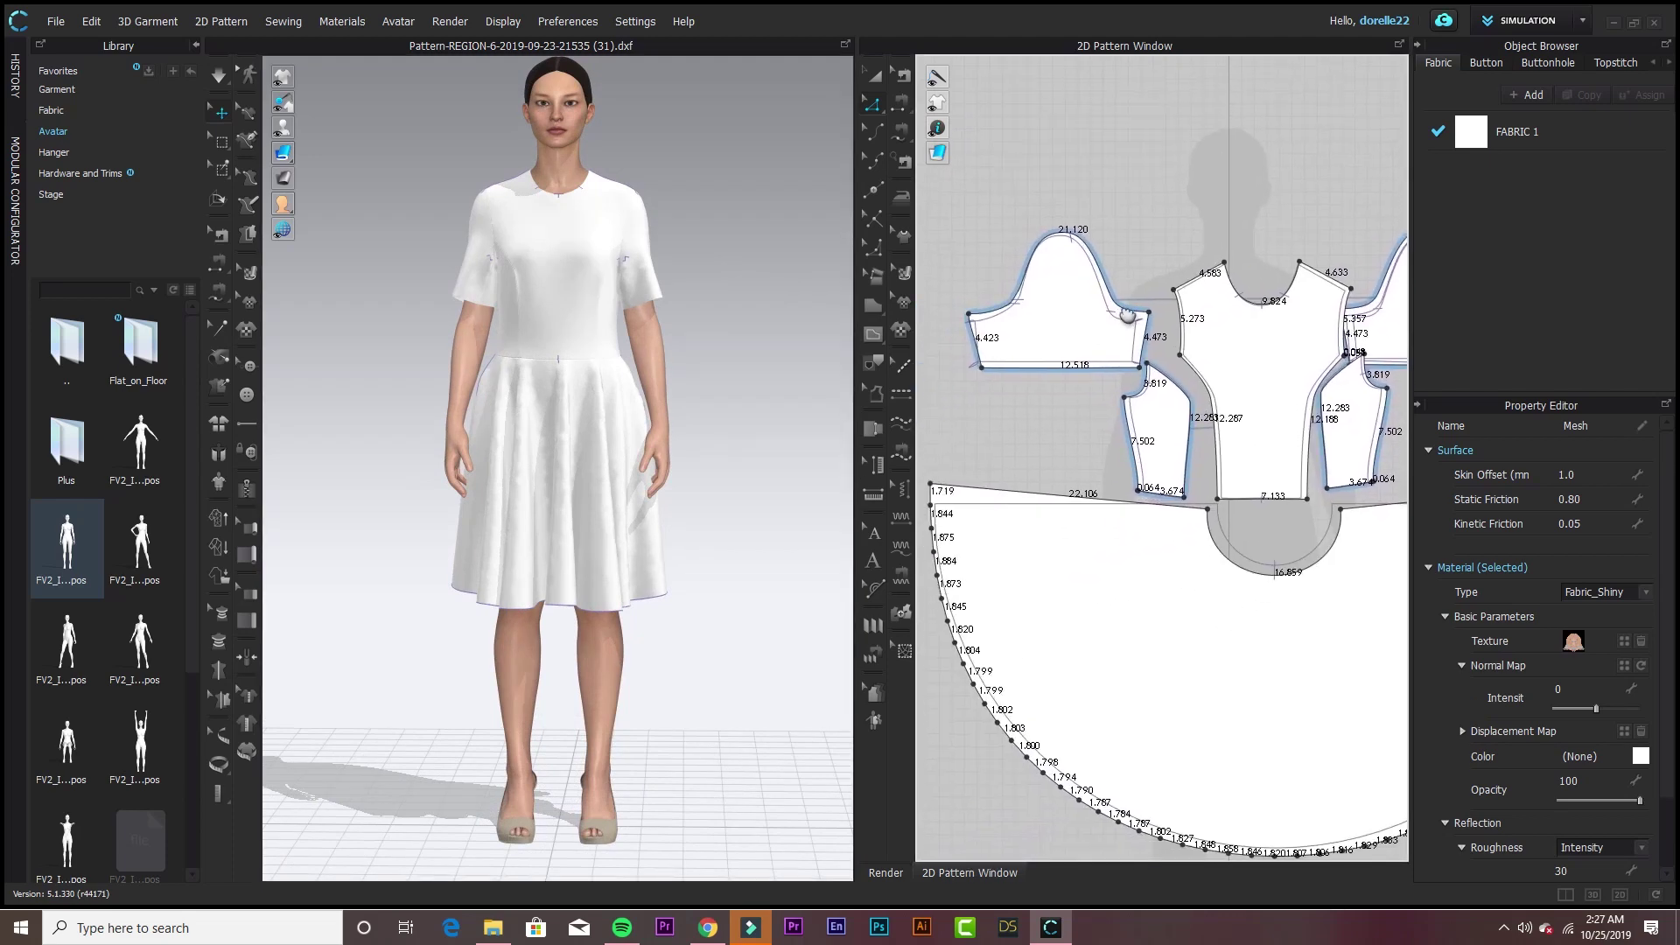
right_click_drag(1128, 315, 1138, 304)
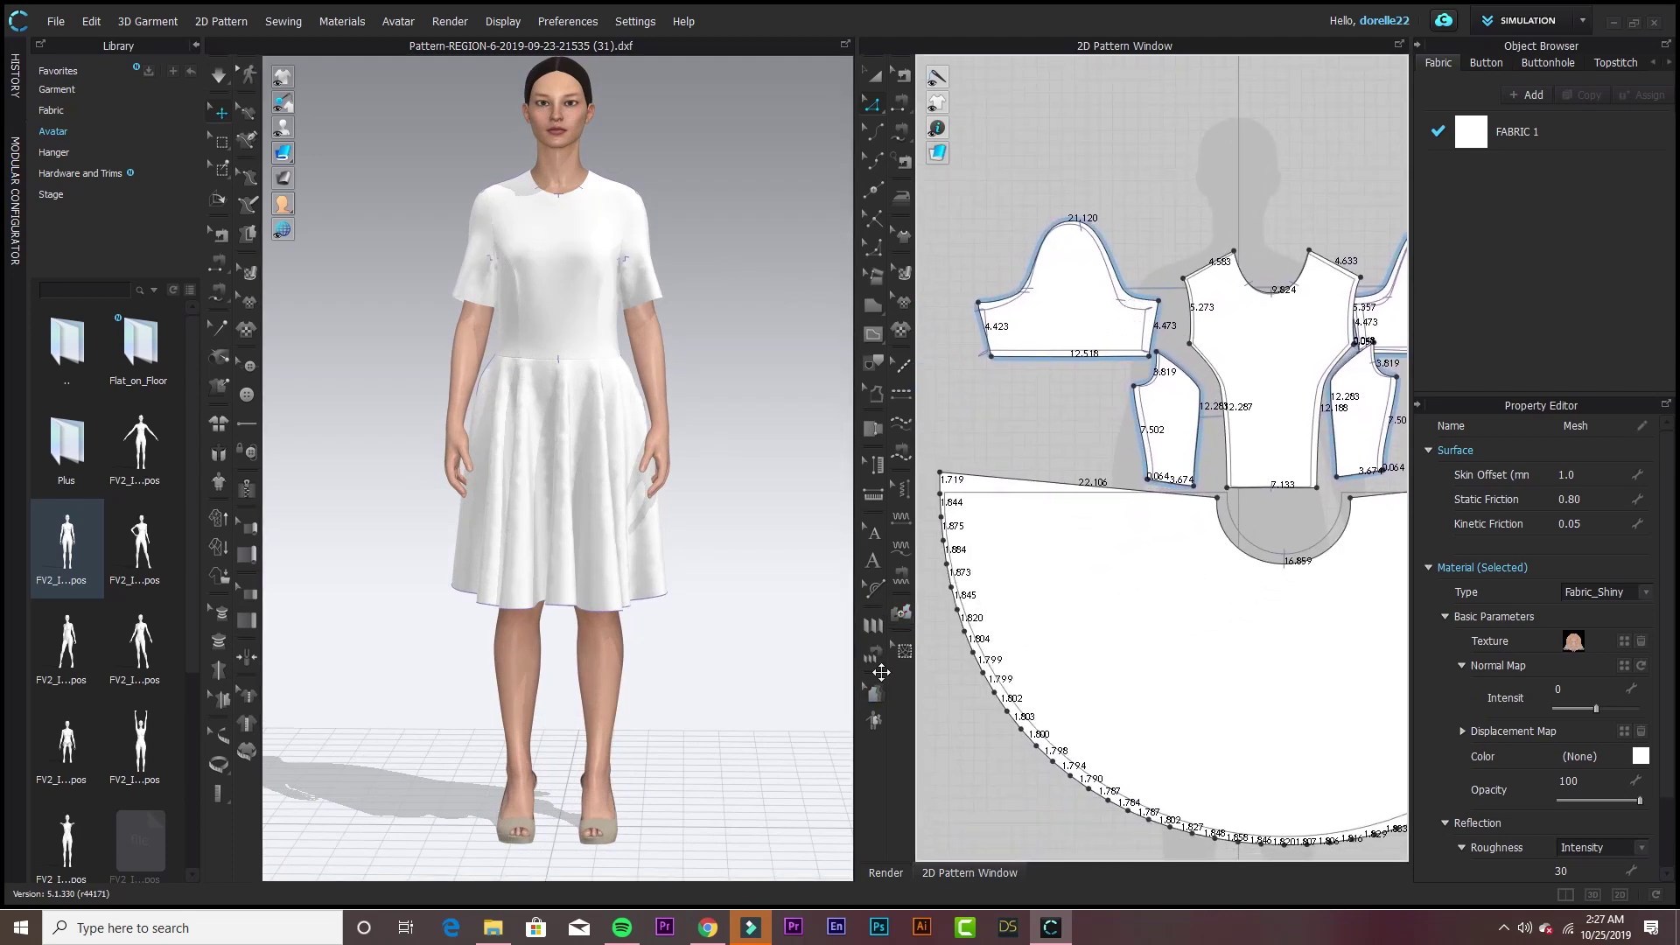
left_click(875, 720)
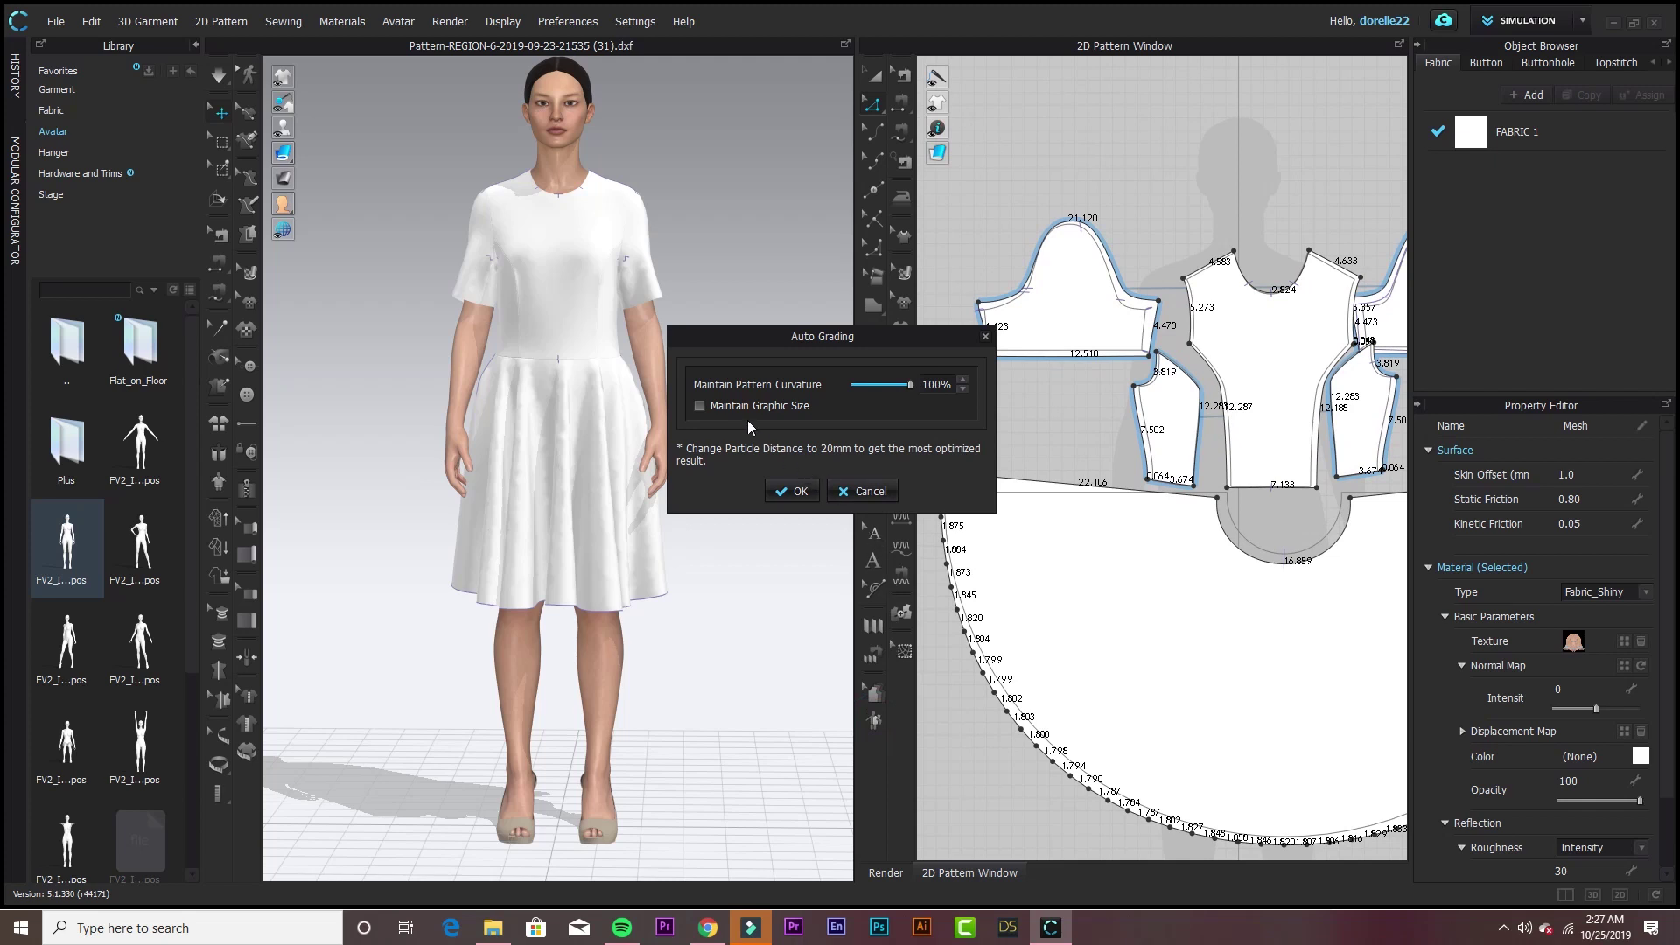
left_click(793, 490)
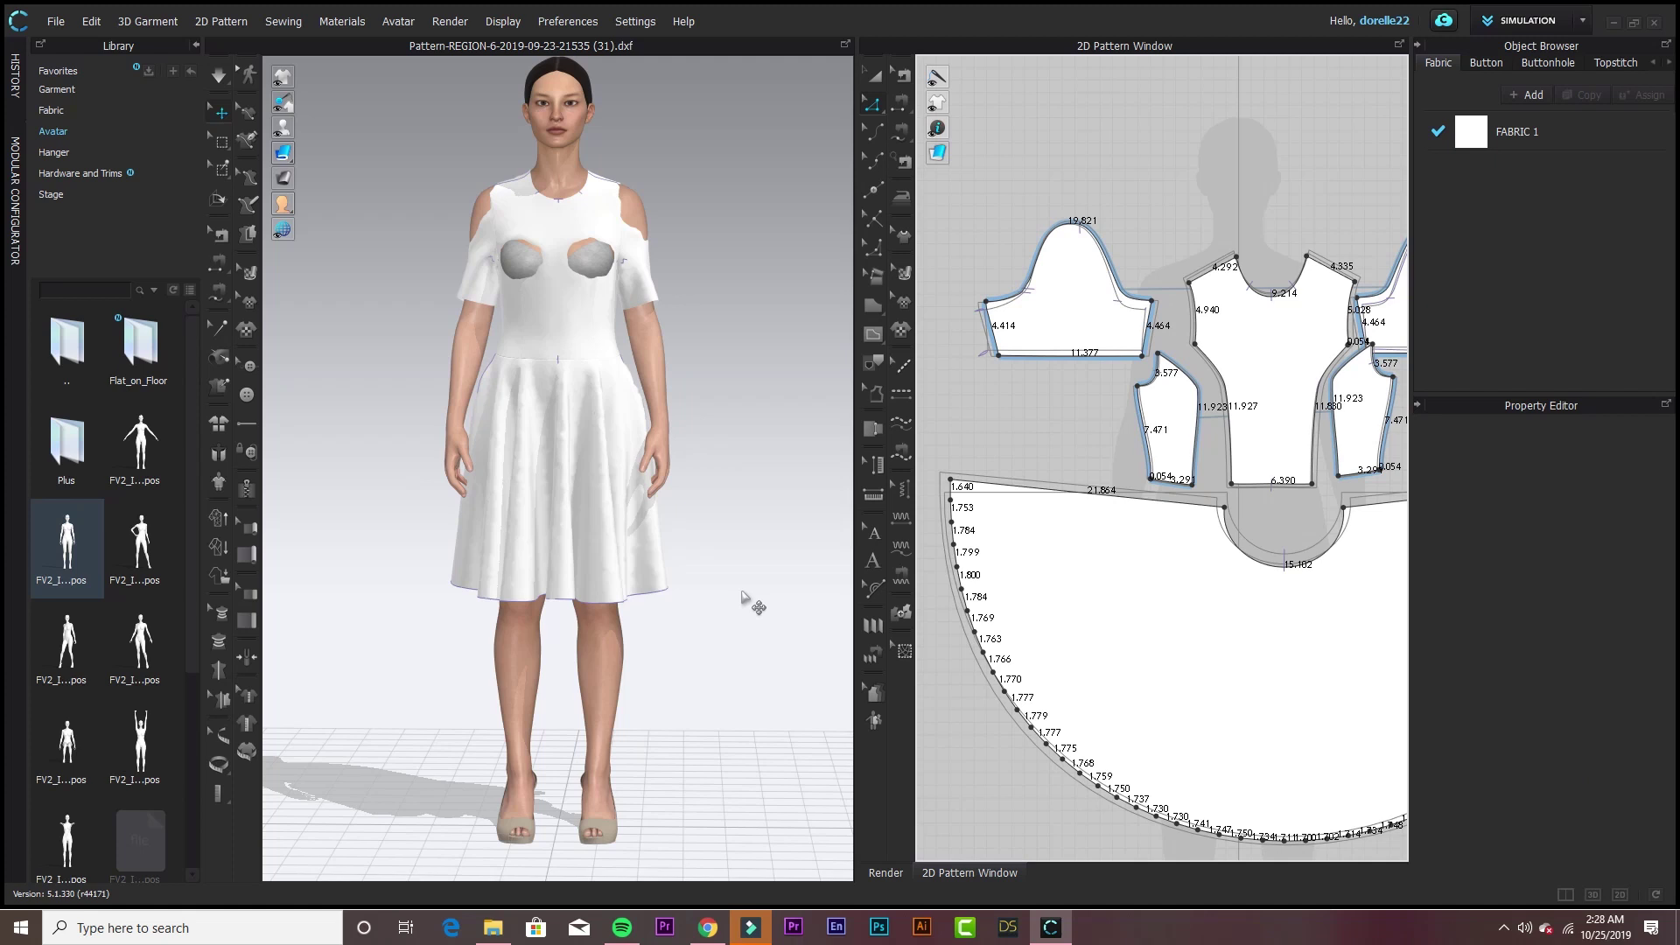
- Reset the 3D arrangement of both back bodice panels
right_click_drag(732, 586, 344, 600)
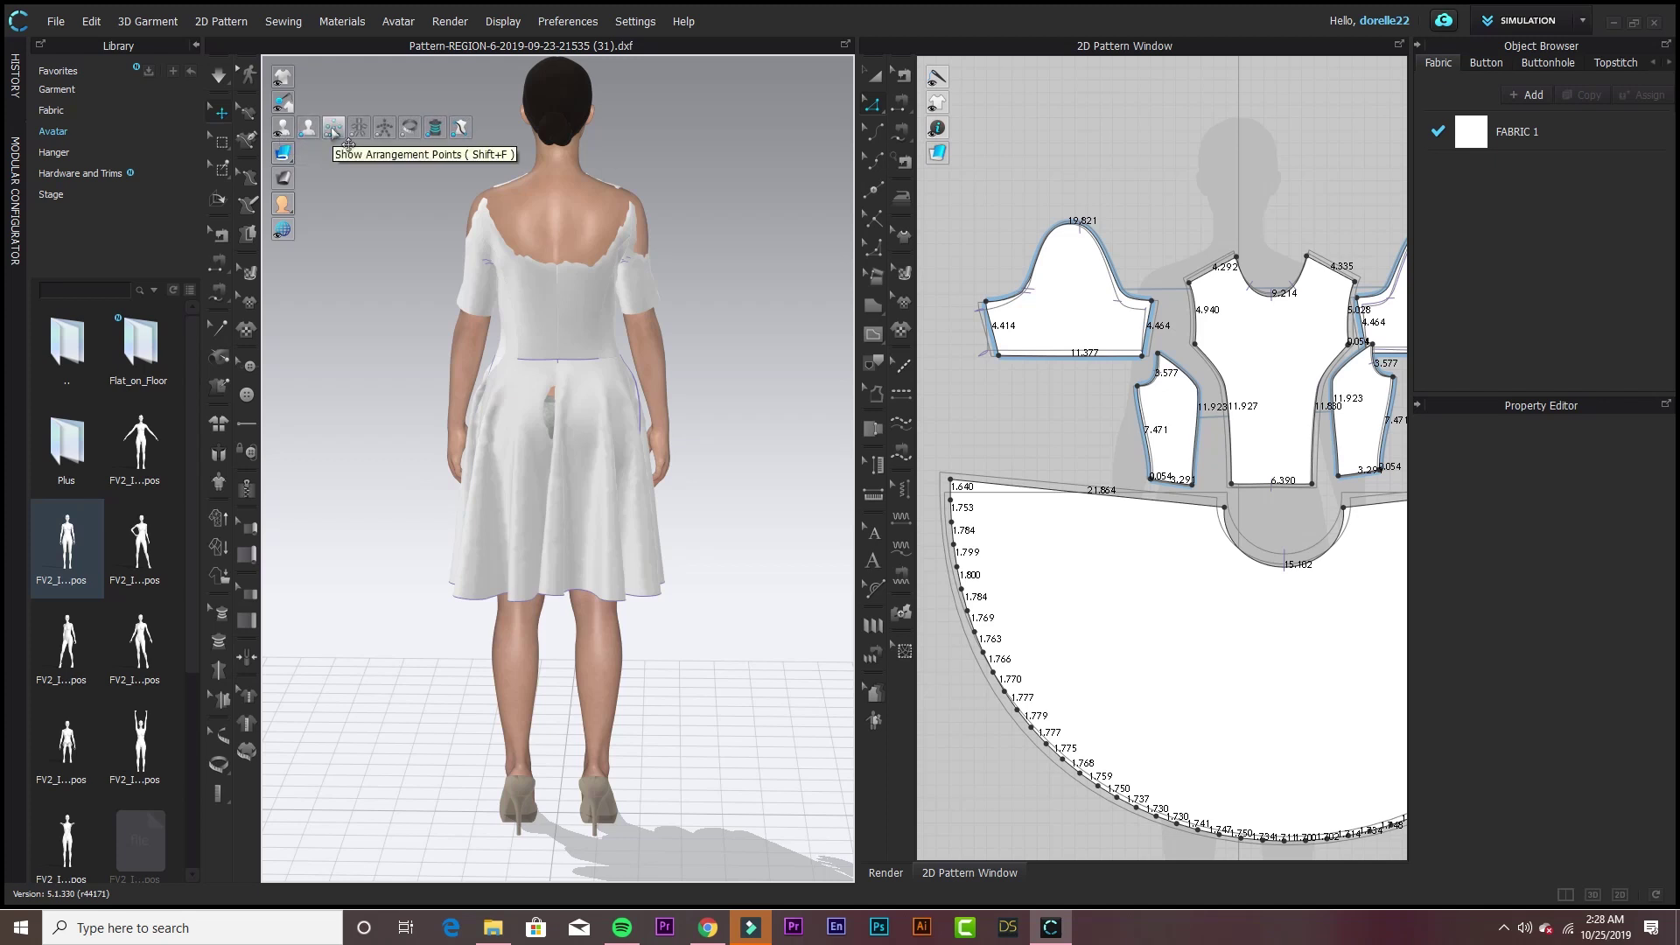
left_click(332, 130)
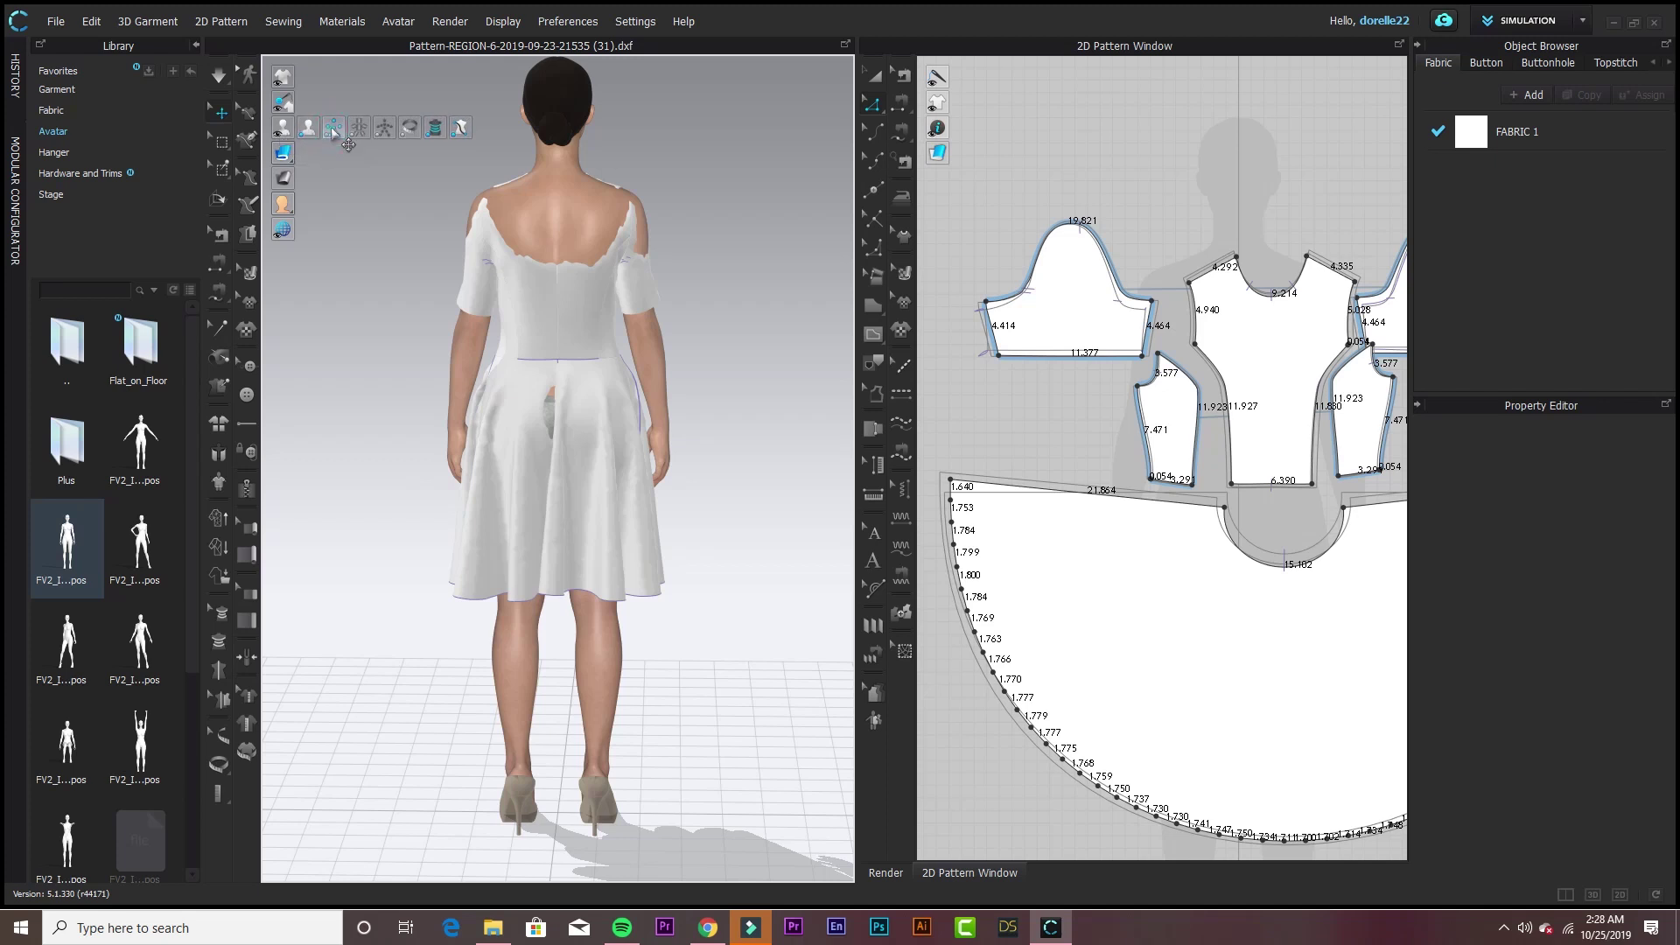
left_click(218, 74)
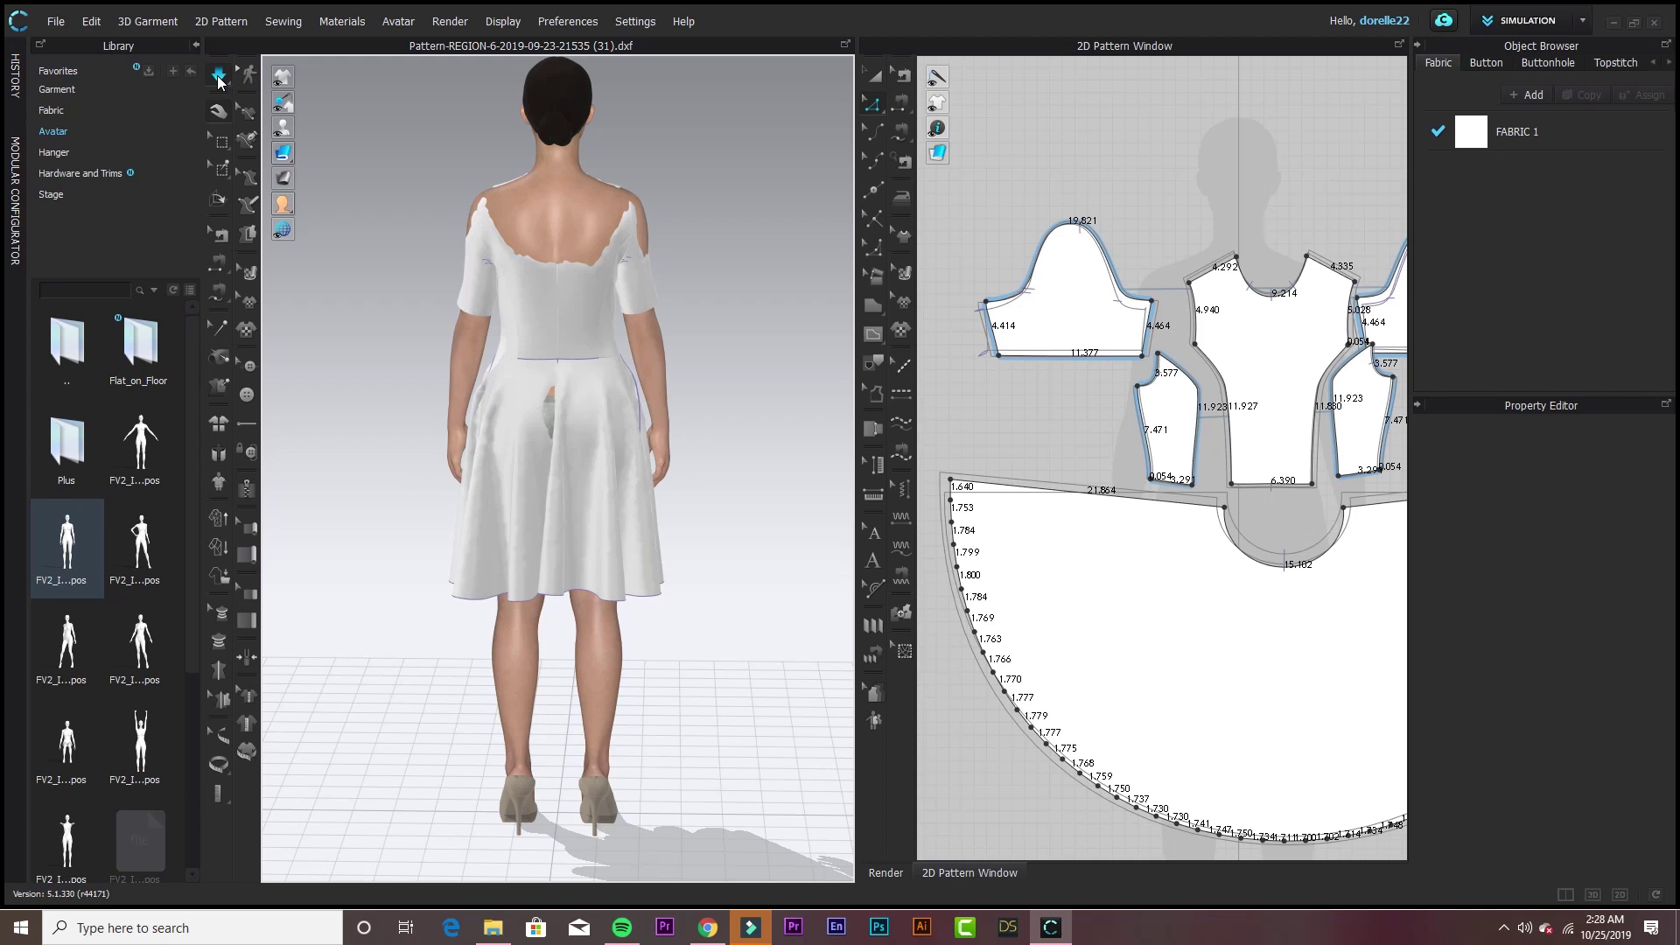
left_click(218, 78)
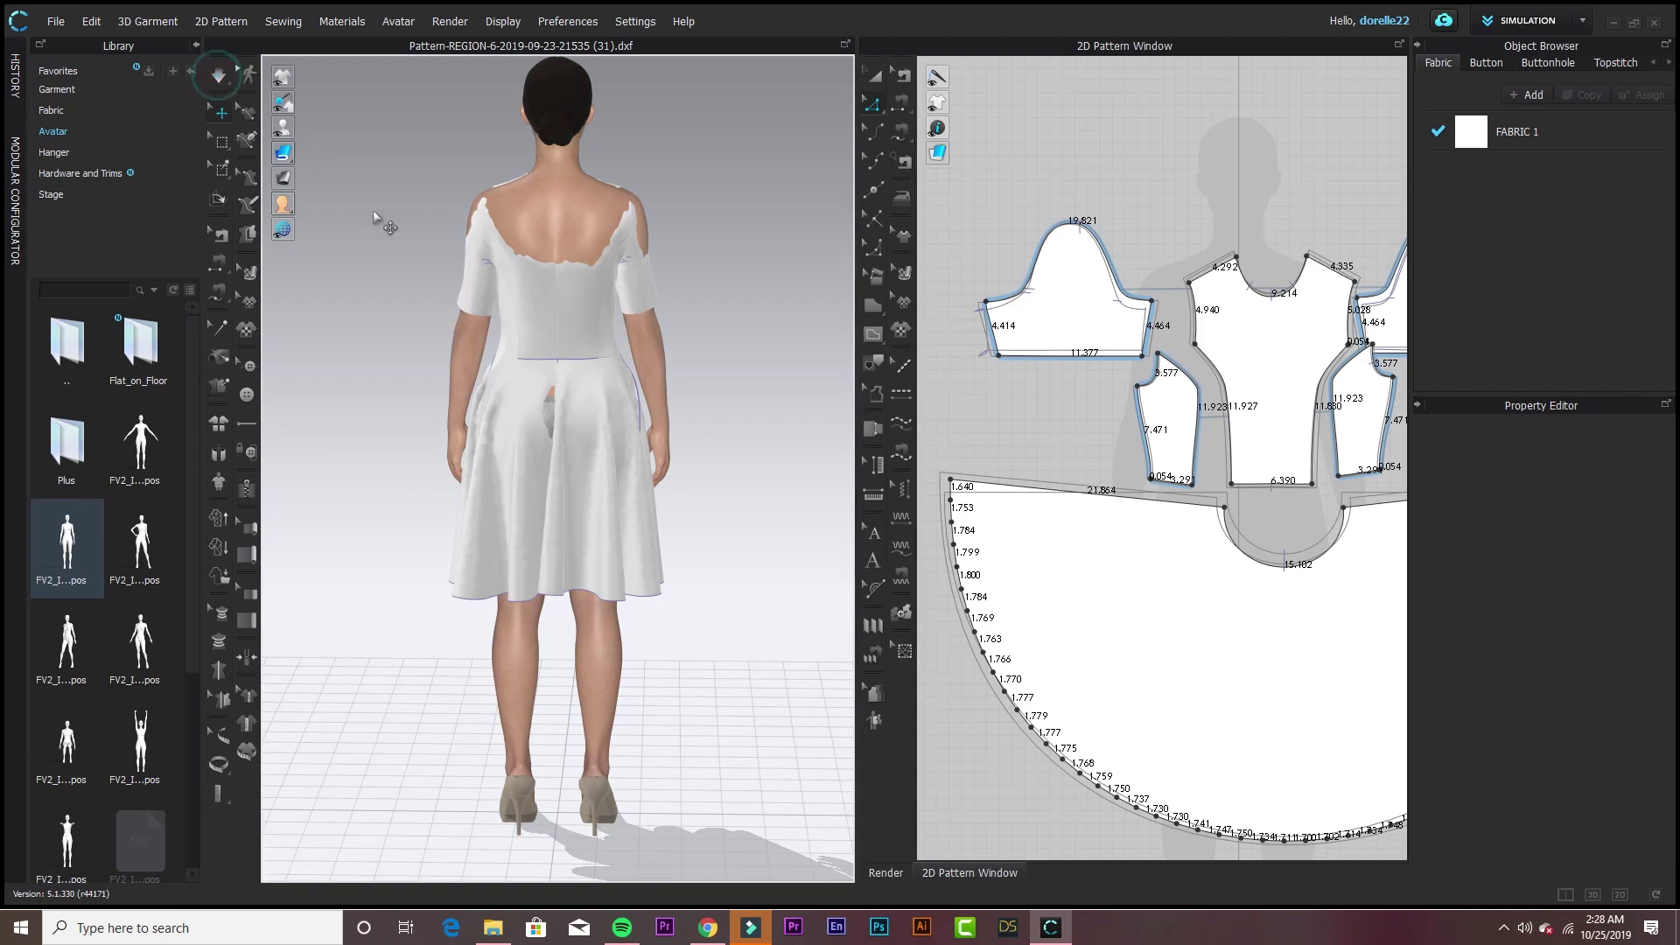
right_click(531, 303)
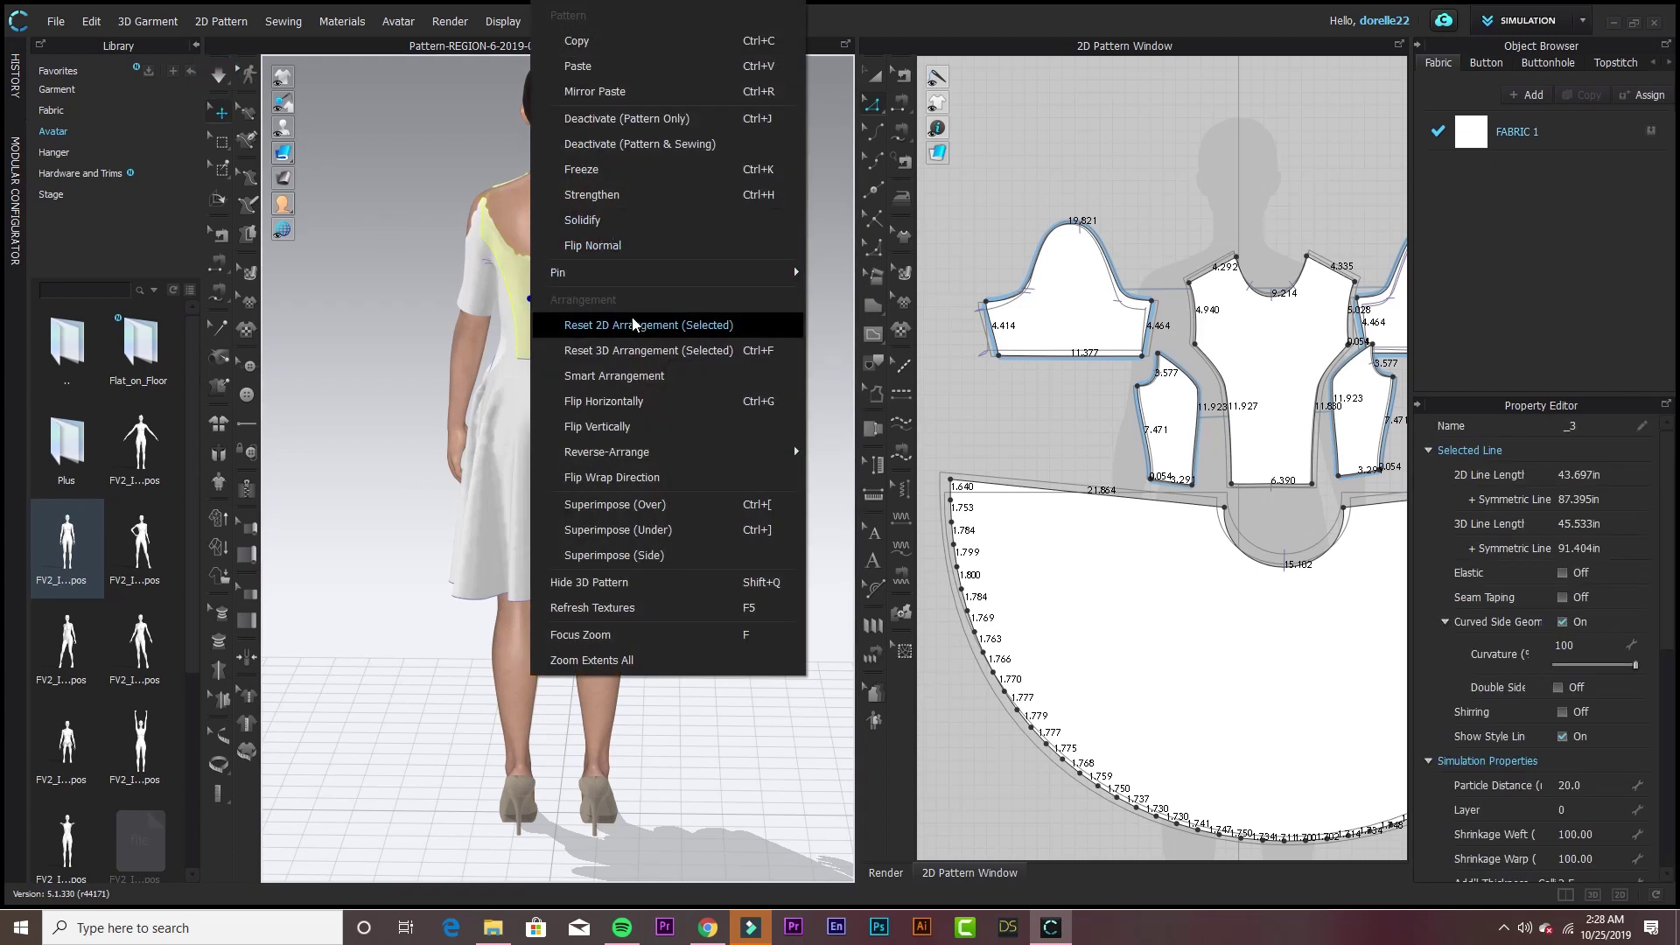
left_click(632, 341)
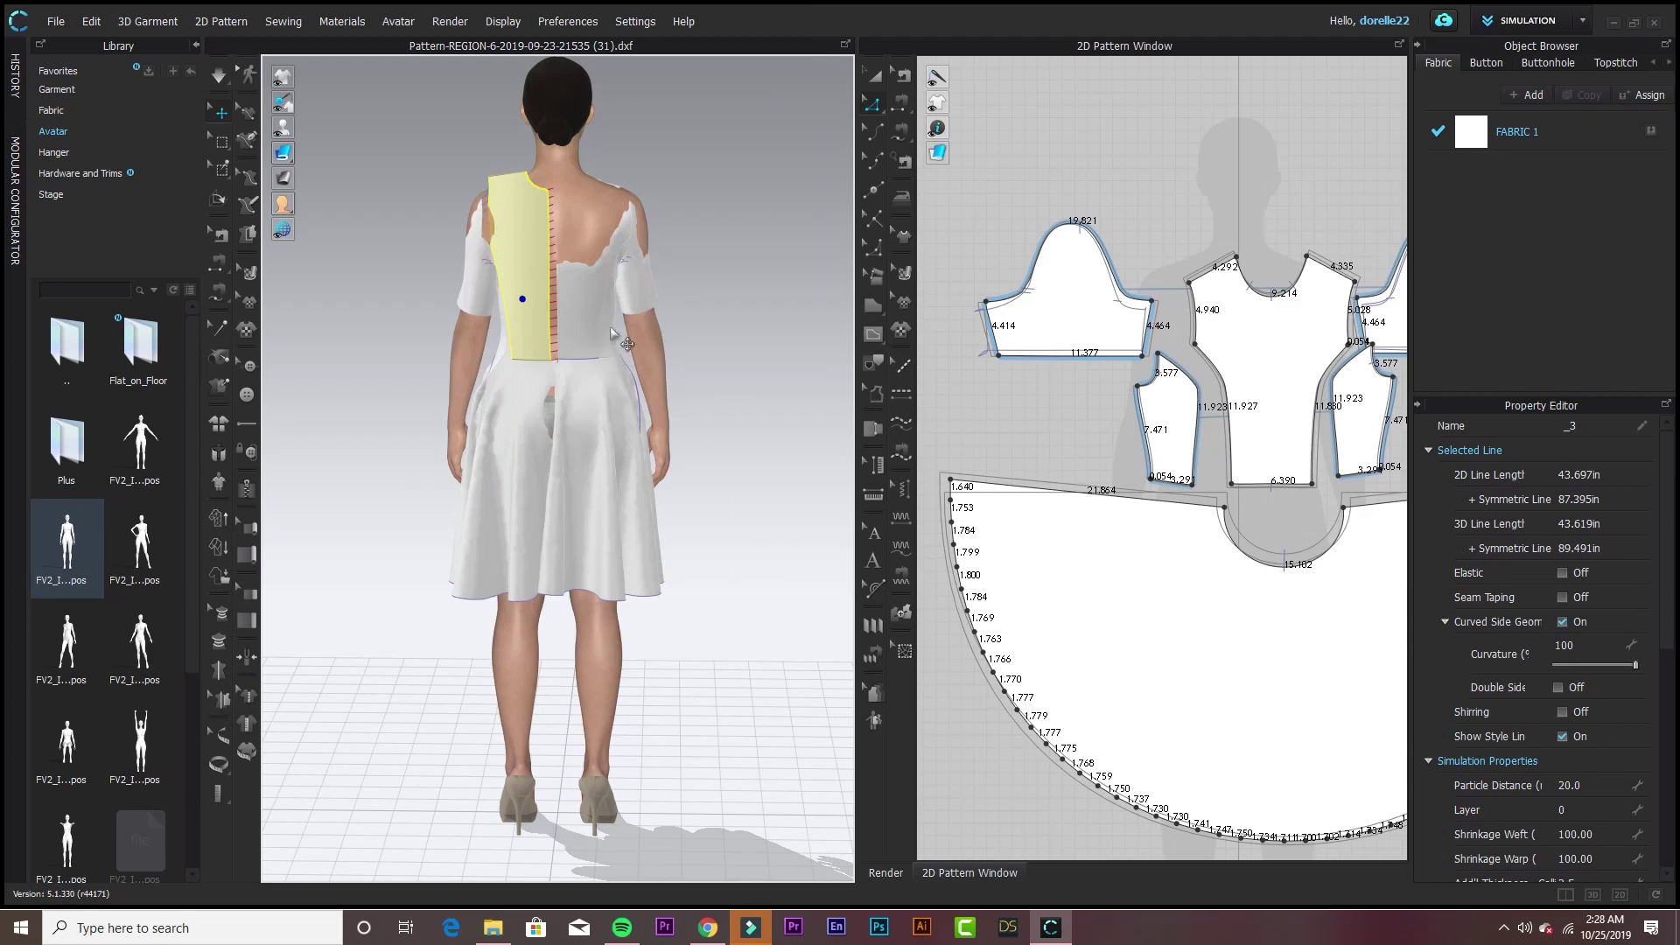
left_click(586, 312)
right_click(585, 312)
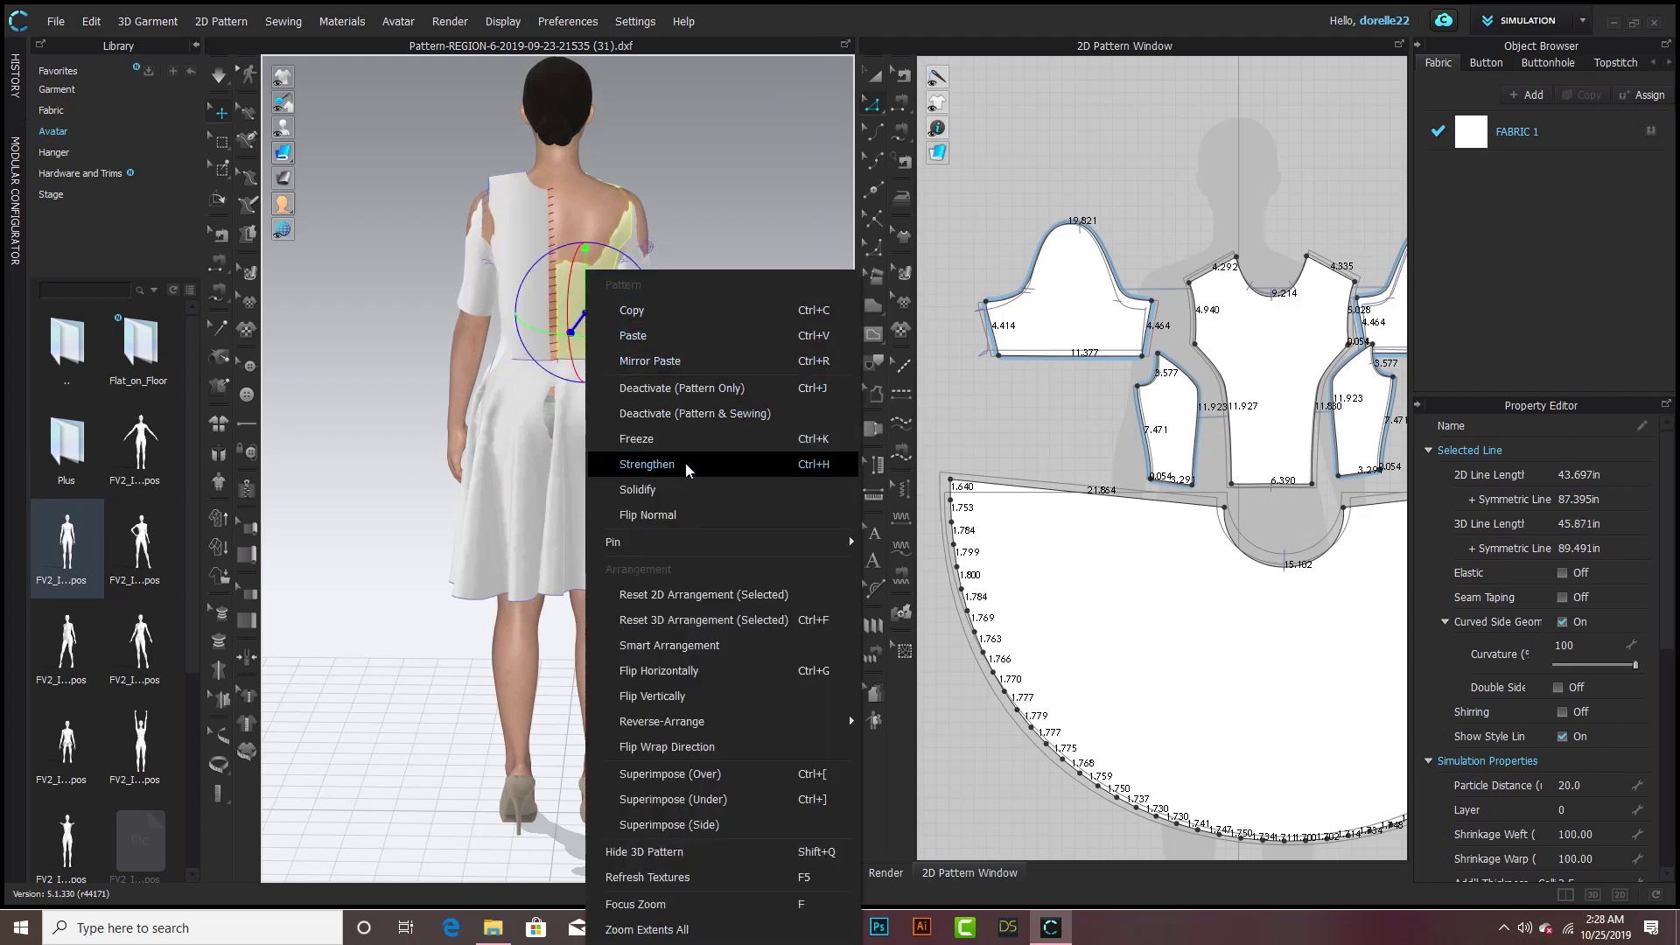
left_click(701, 618)
- Reset the 3D arrangement of the center front bodice panel
left_click(733, 437)
right_click_drag(731, 435, 330, 423)
left_click(519, 306)
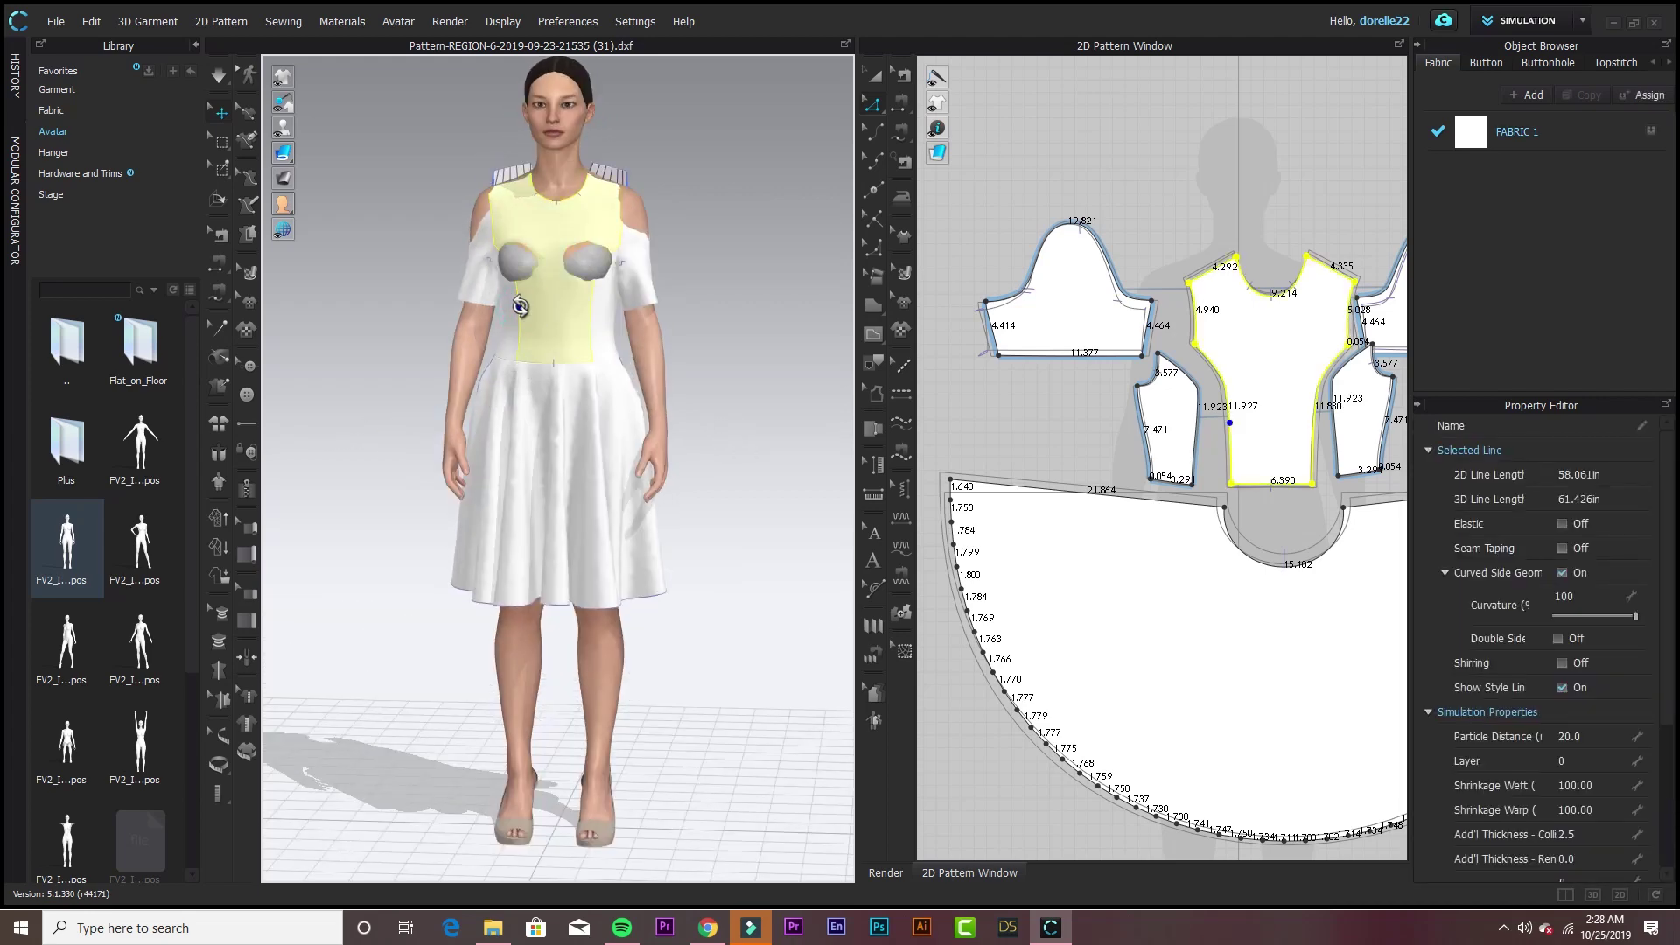
right_click(520, 306)
left_click(605, 349)
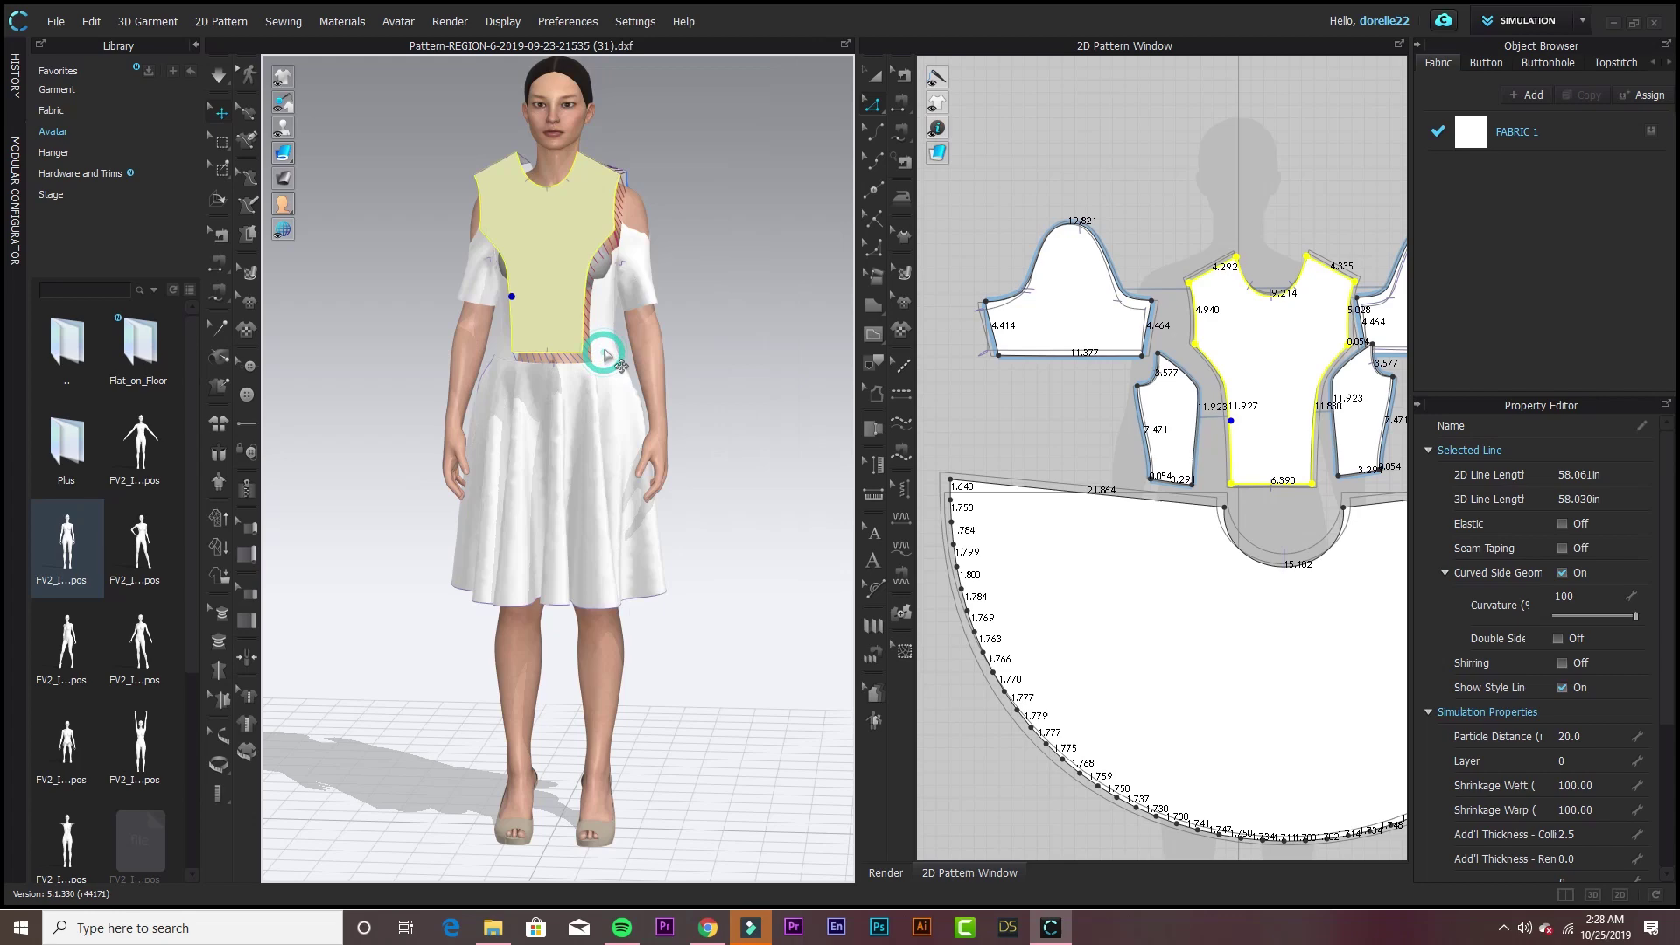
- Reset the 3D arrangement of both side front bodice panels
left_click(605, 331)
right_click(606, 329)
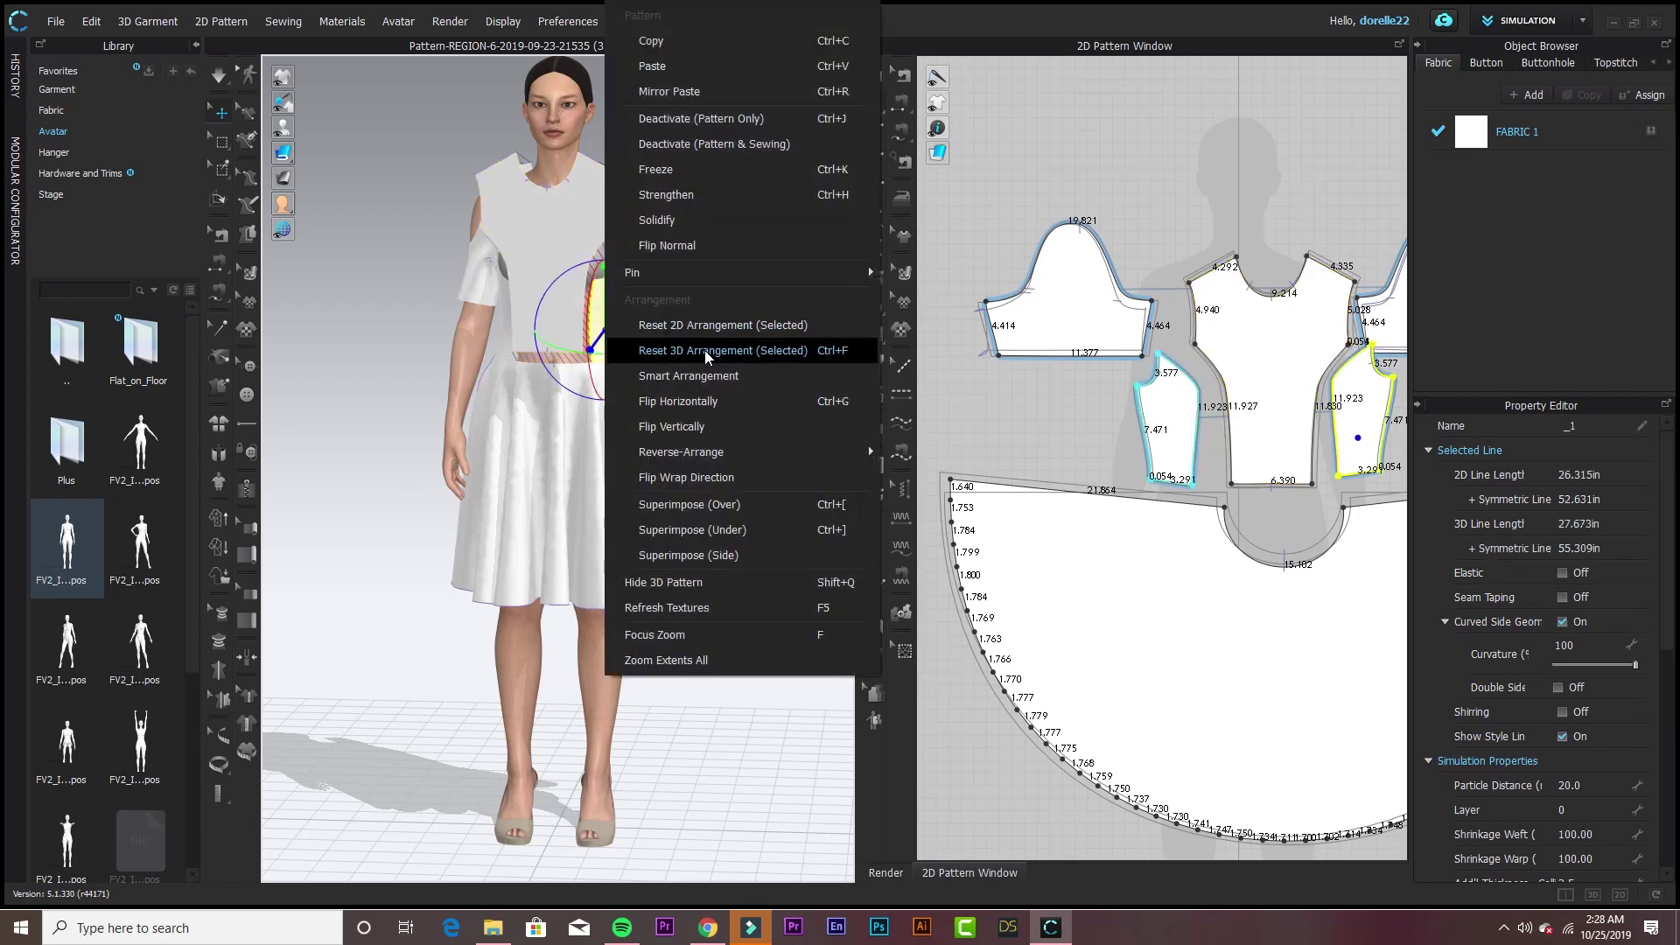
left_click(705, 350)
left_click(505, 316)
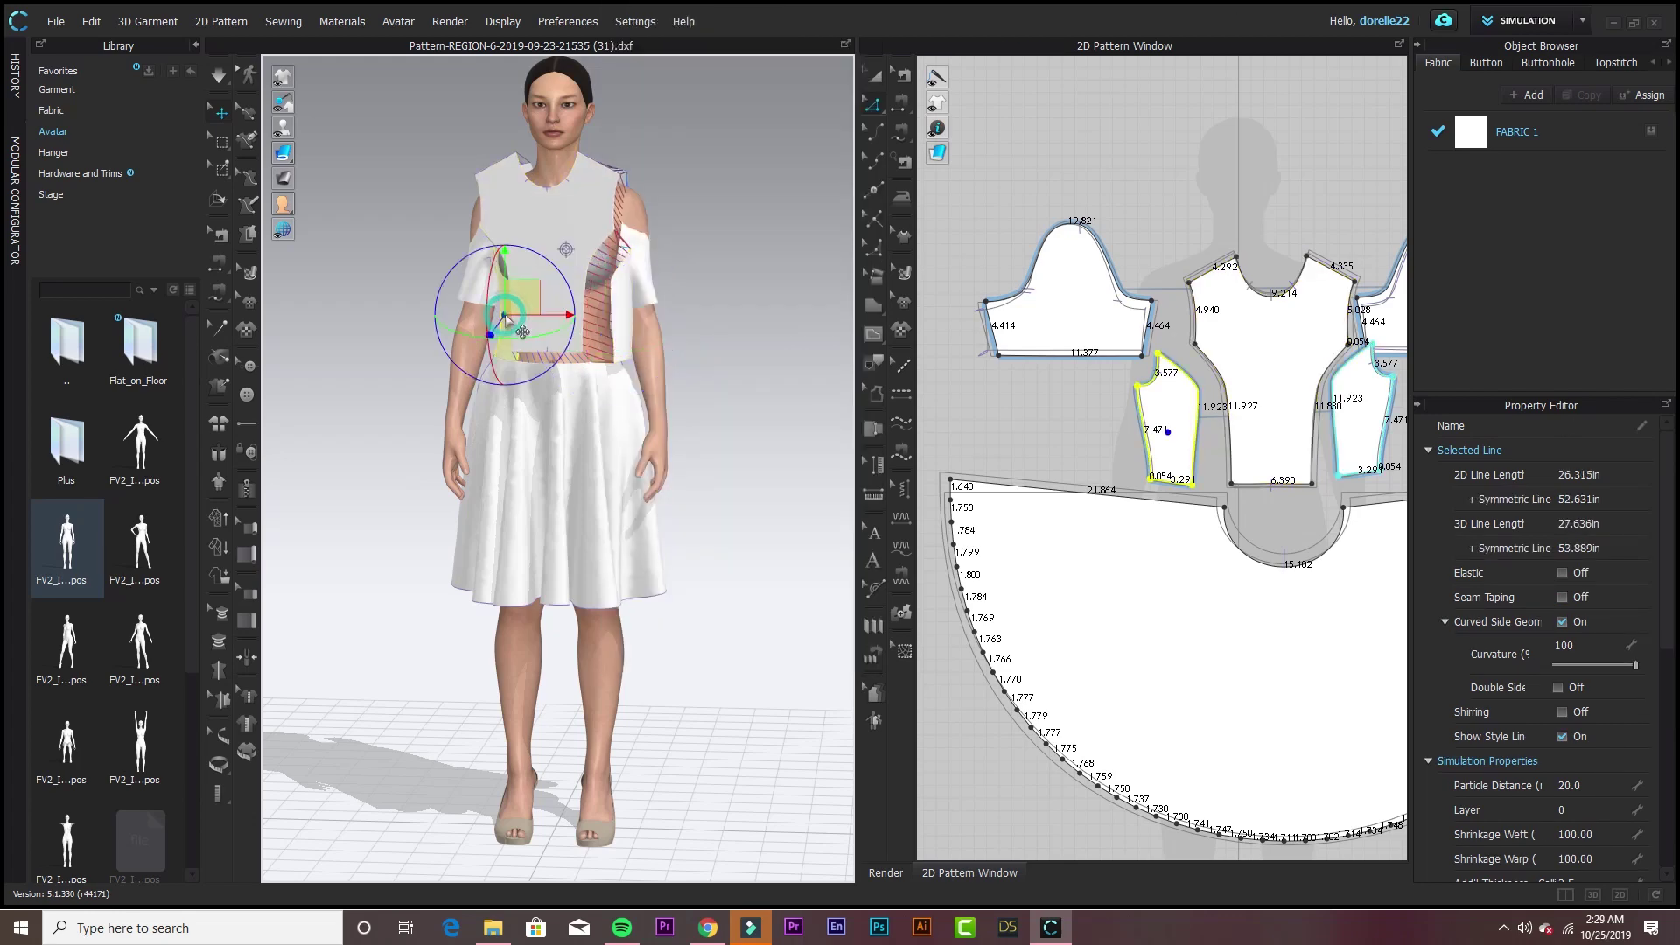
right_click(506, 316)
left_click(599, 327)
- Reset the 3D arrangement of both sleeves
right_click_drag(719, 353, 584, 354)
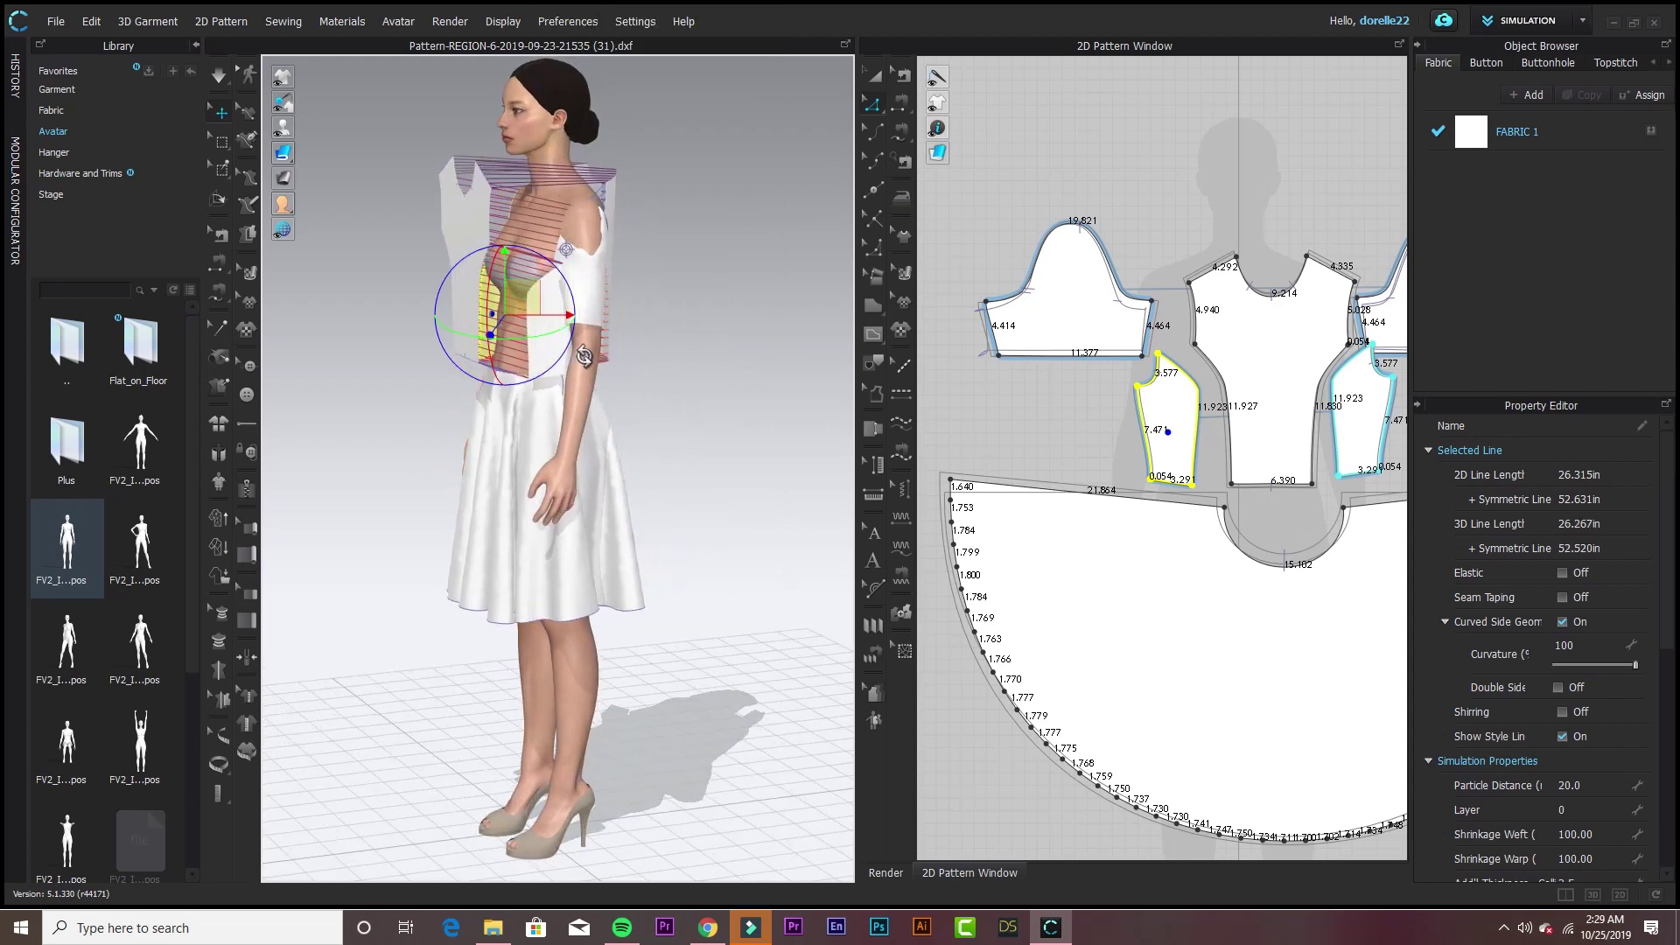
left_click(612, 324)
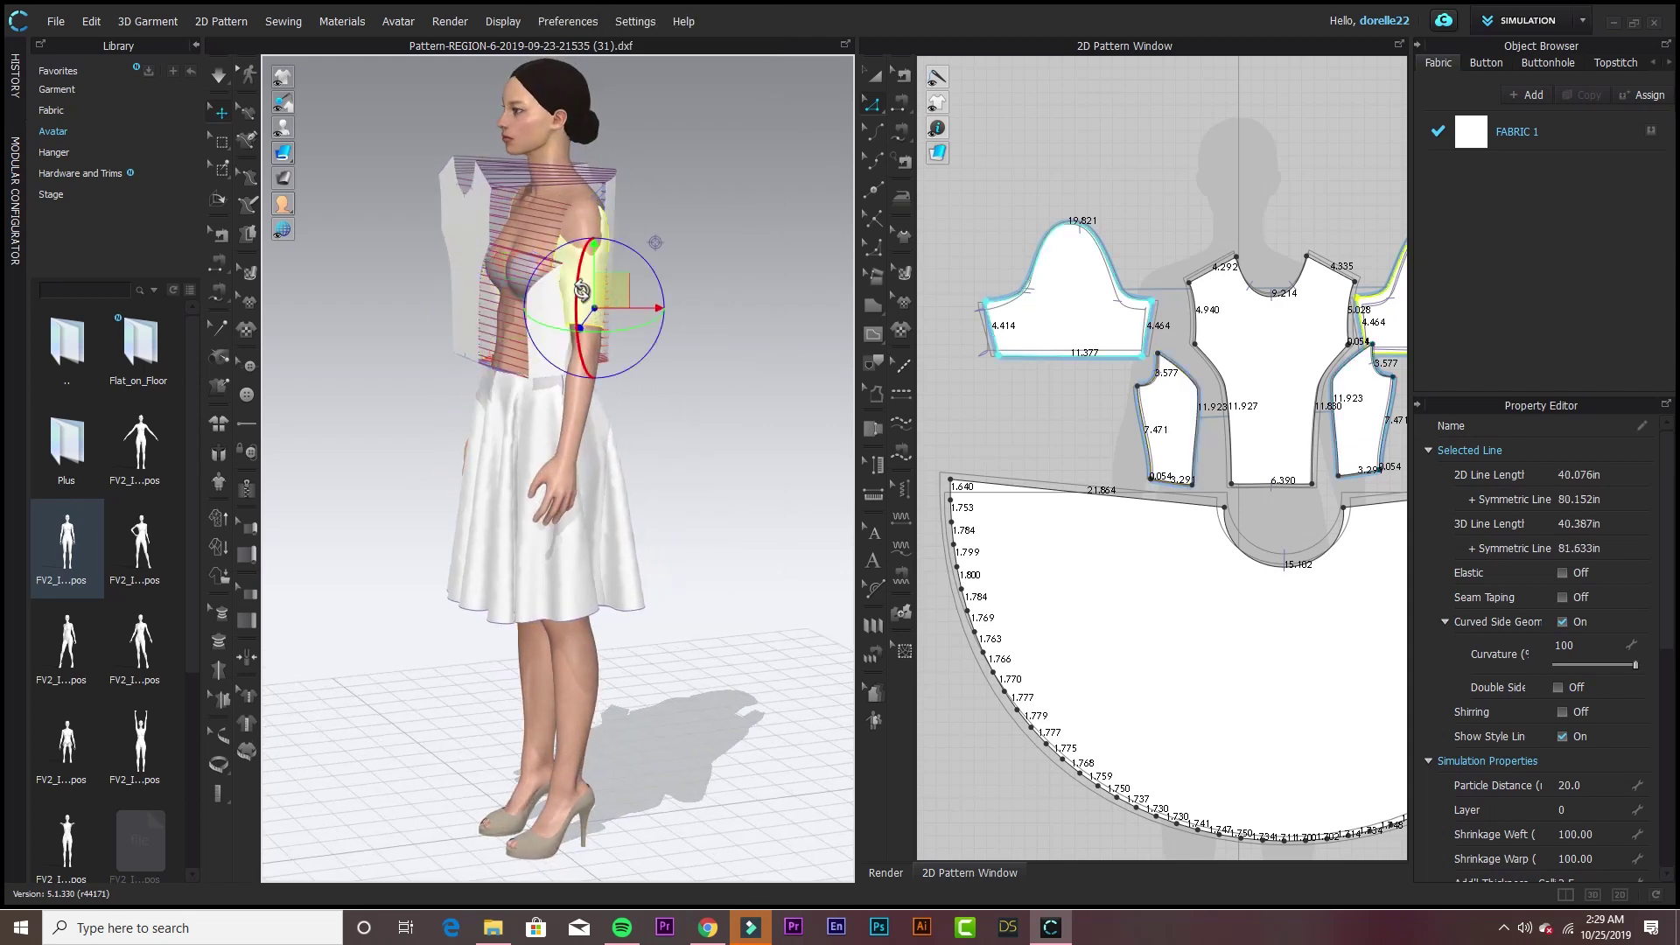
right_click(592, 292)
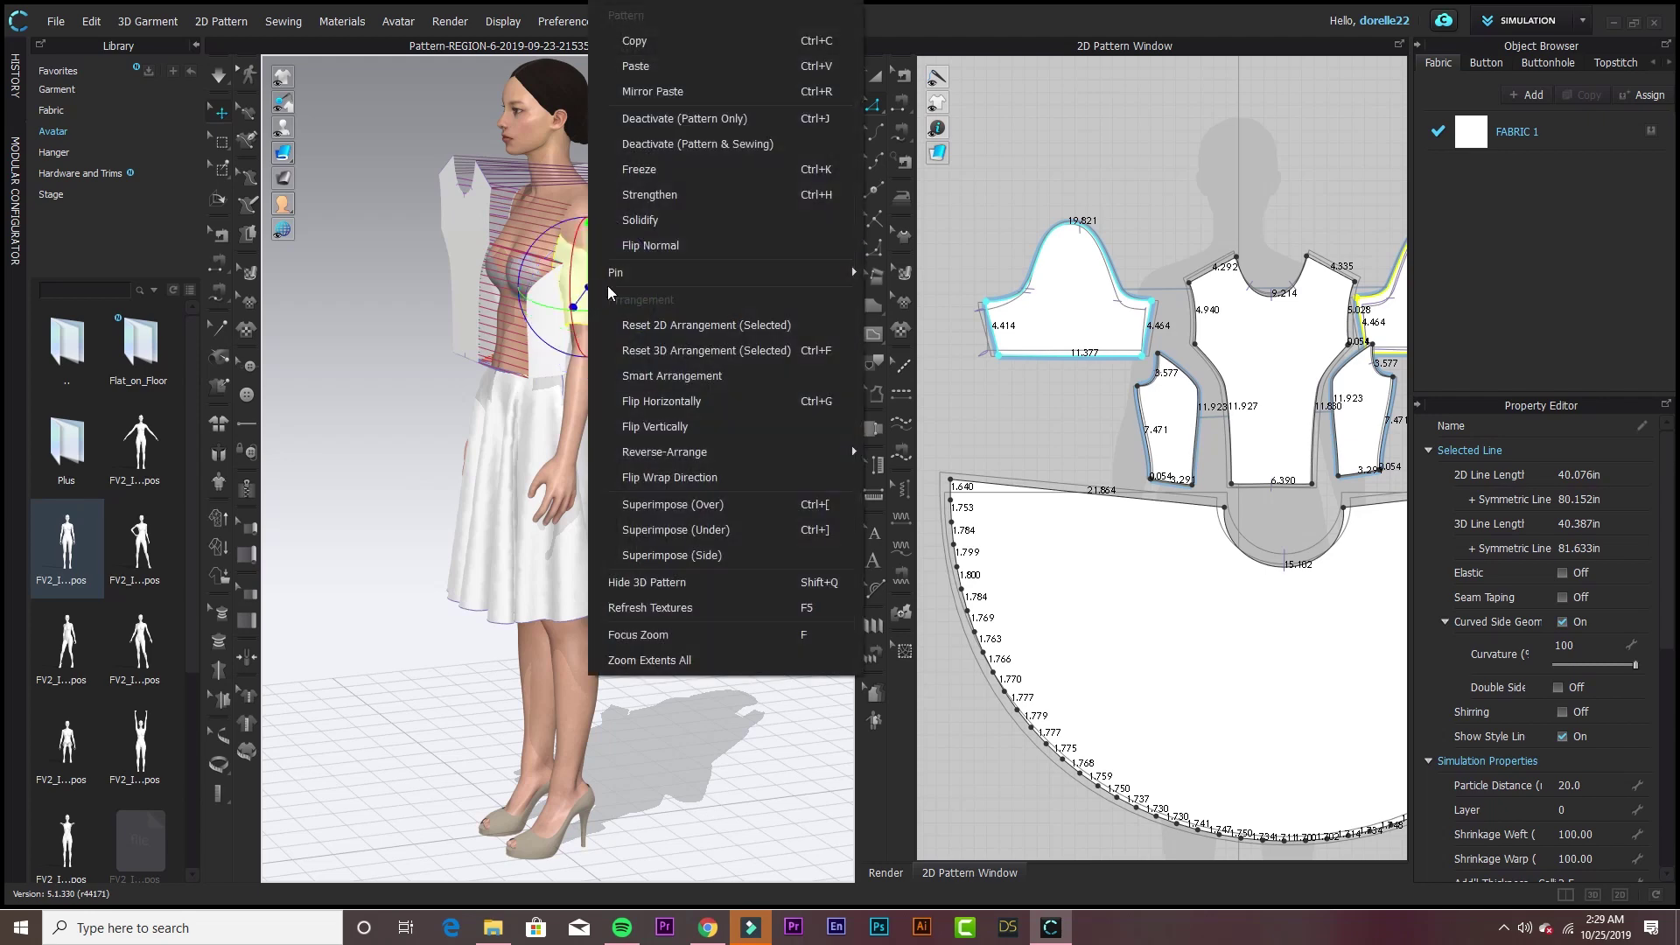
left_click(717, 351)
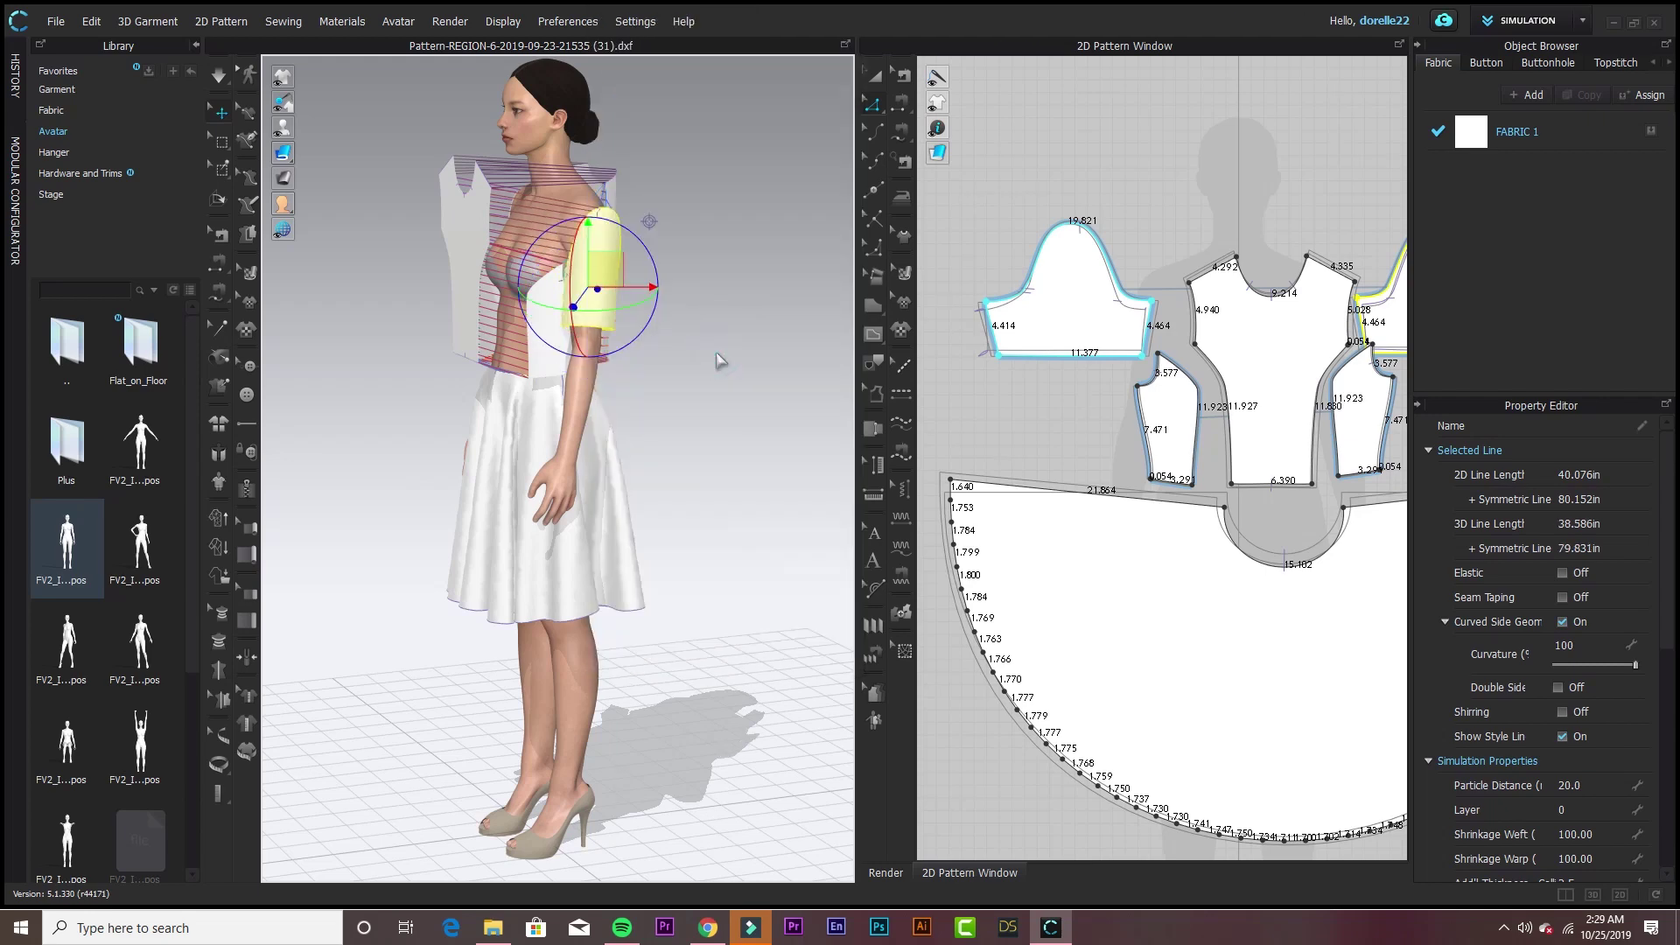
right_click_drag(717, 352, 622, 328)
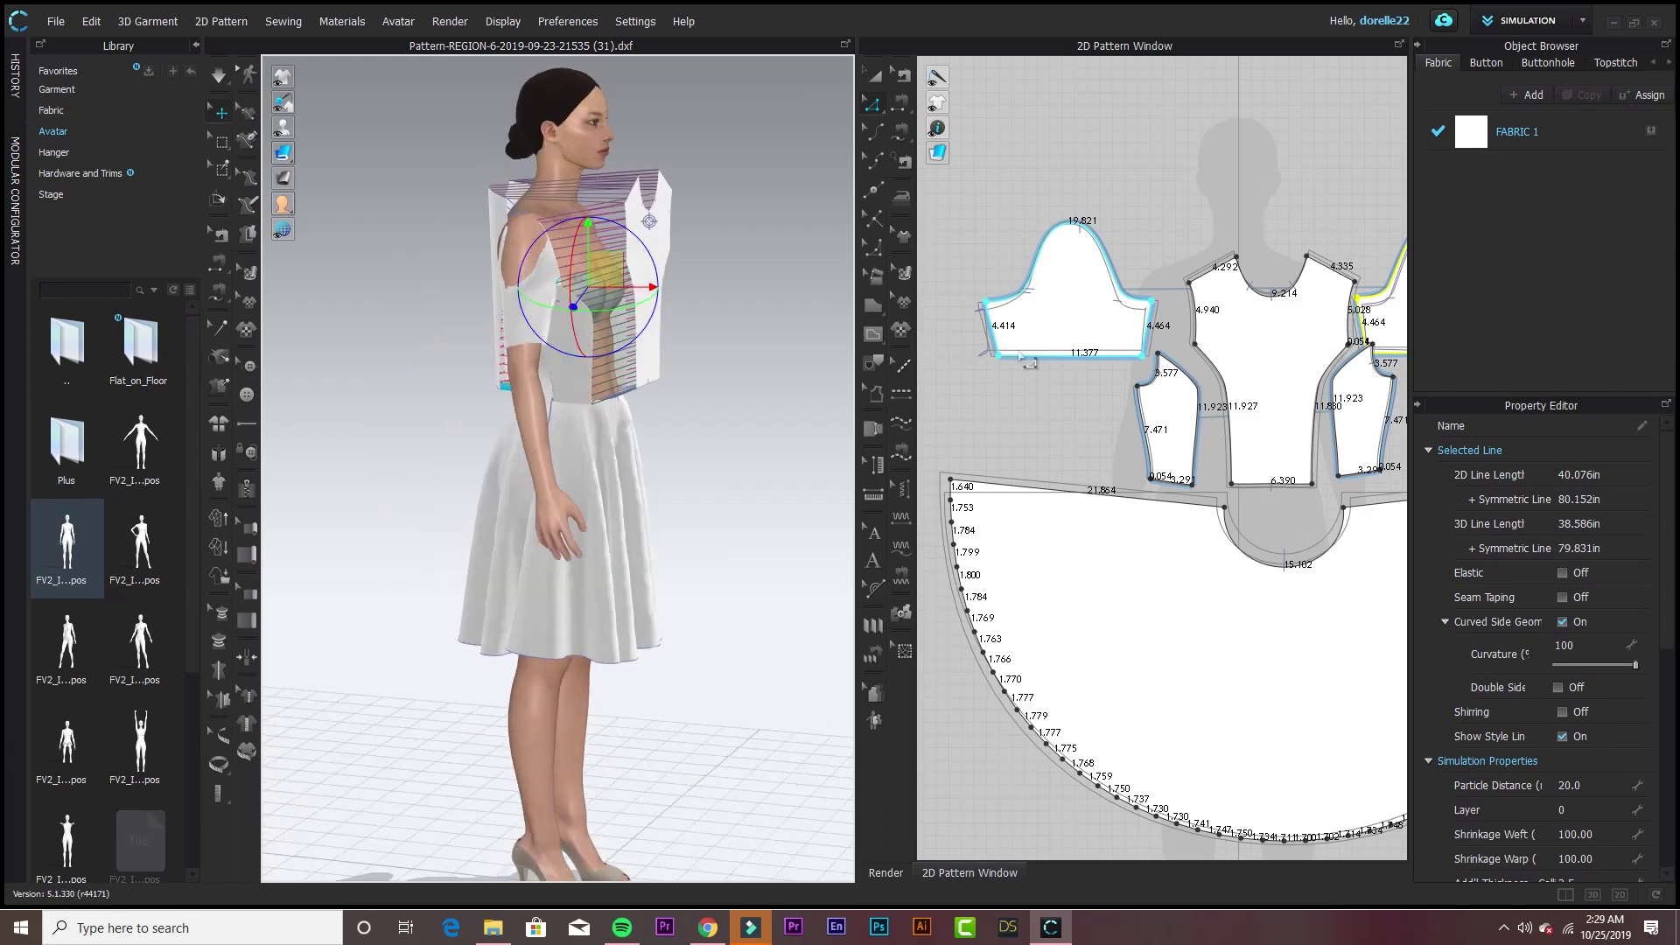
left_click(527, 337)
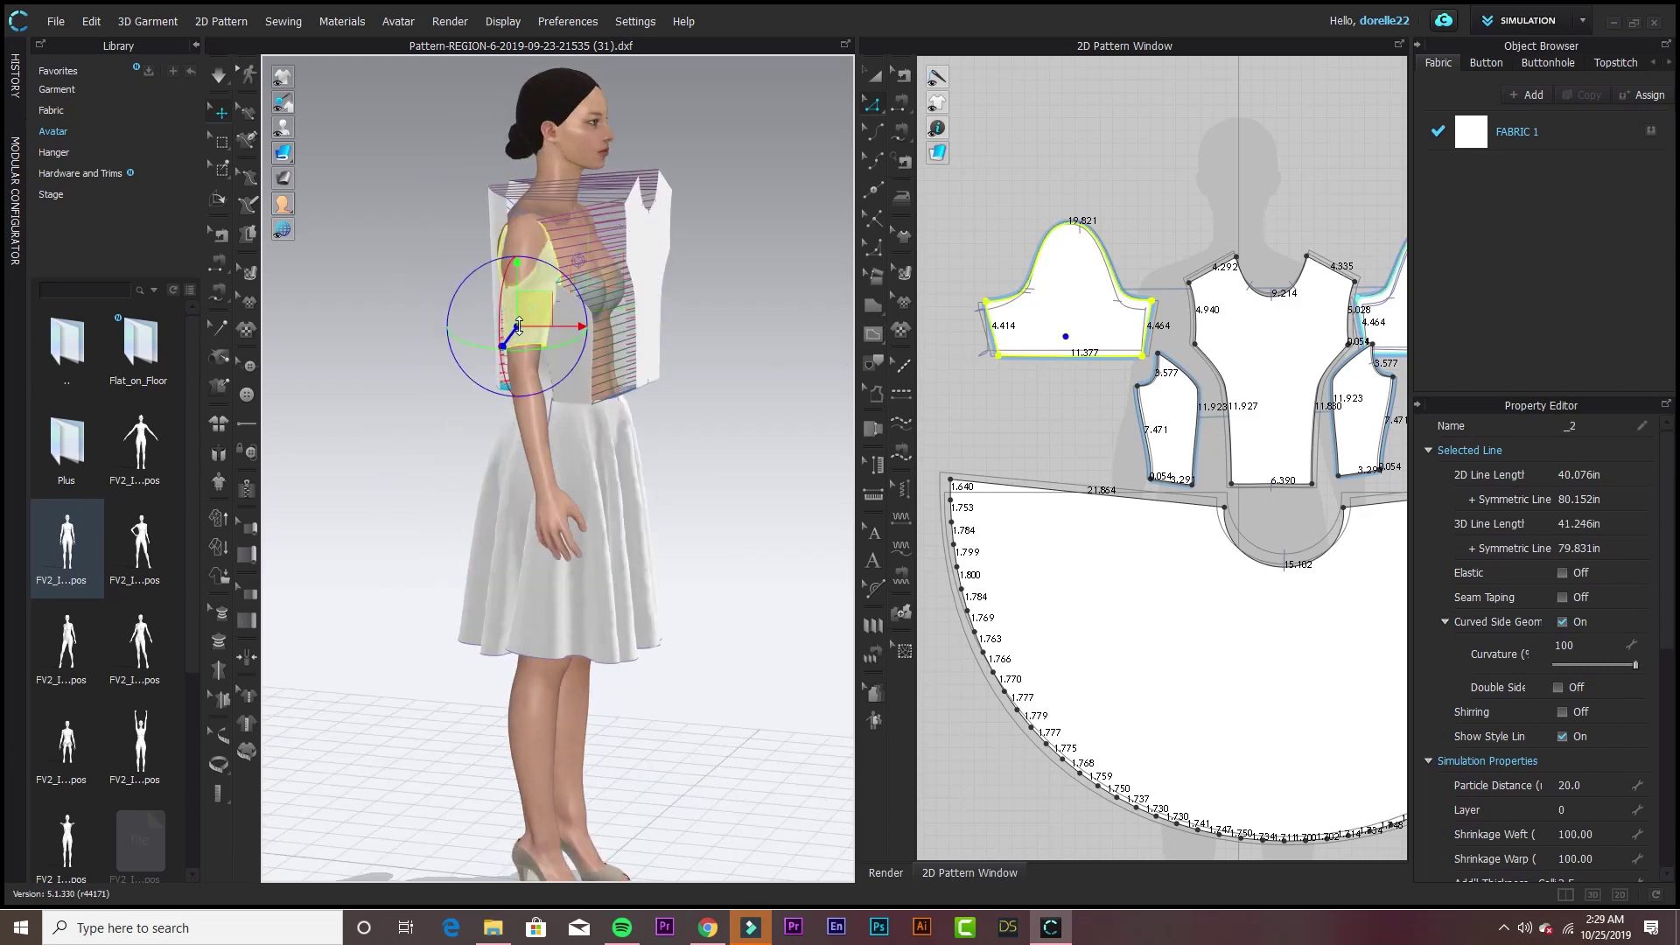
right_click(519, 325)
left_click(614, 353)
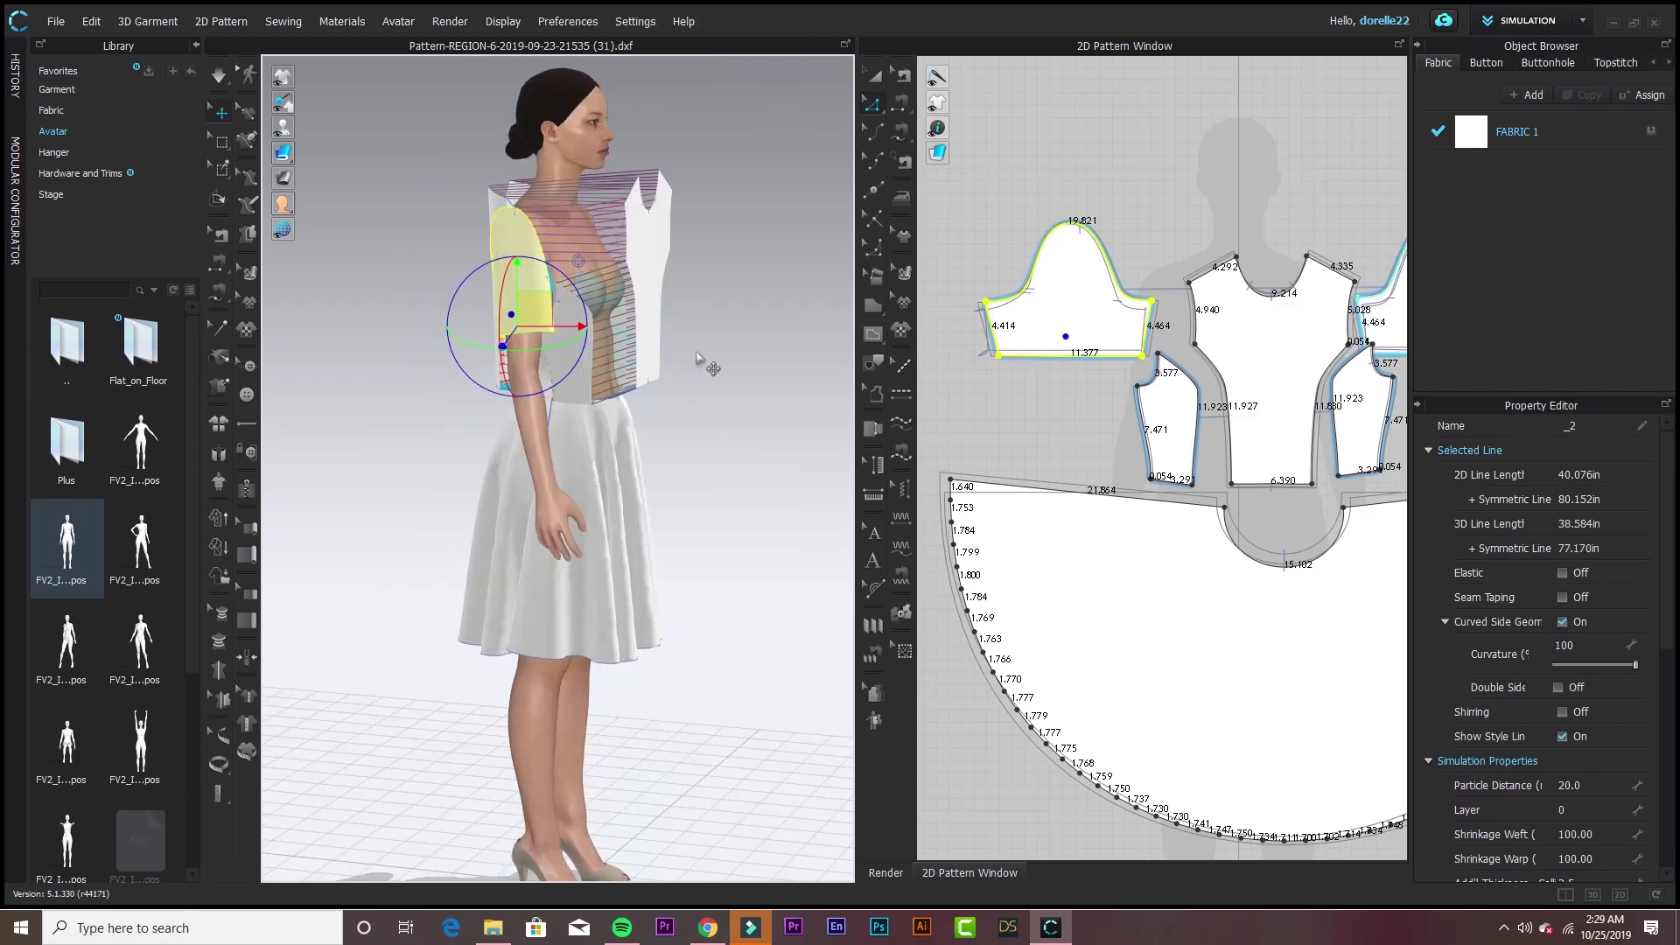
- Simulate the graded dress on the avatar and settle the avatar's right sleeve
left_click(752, 393)
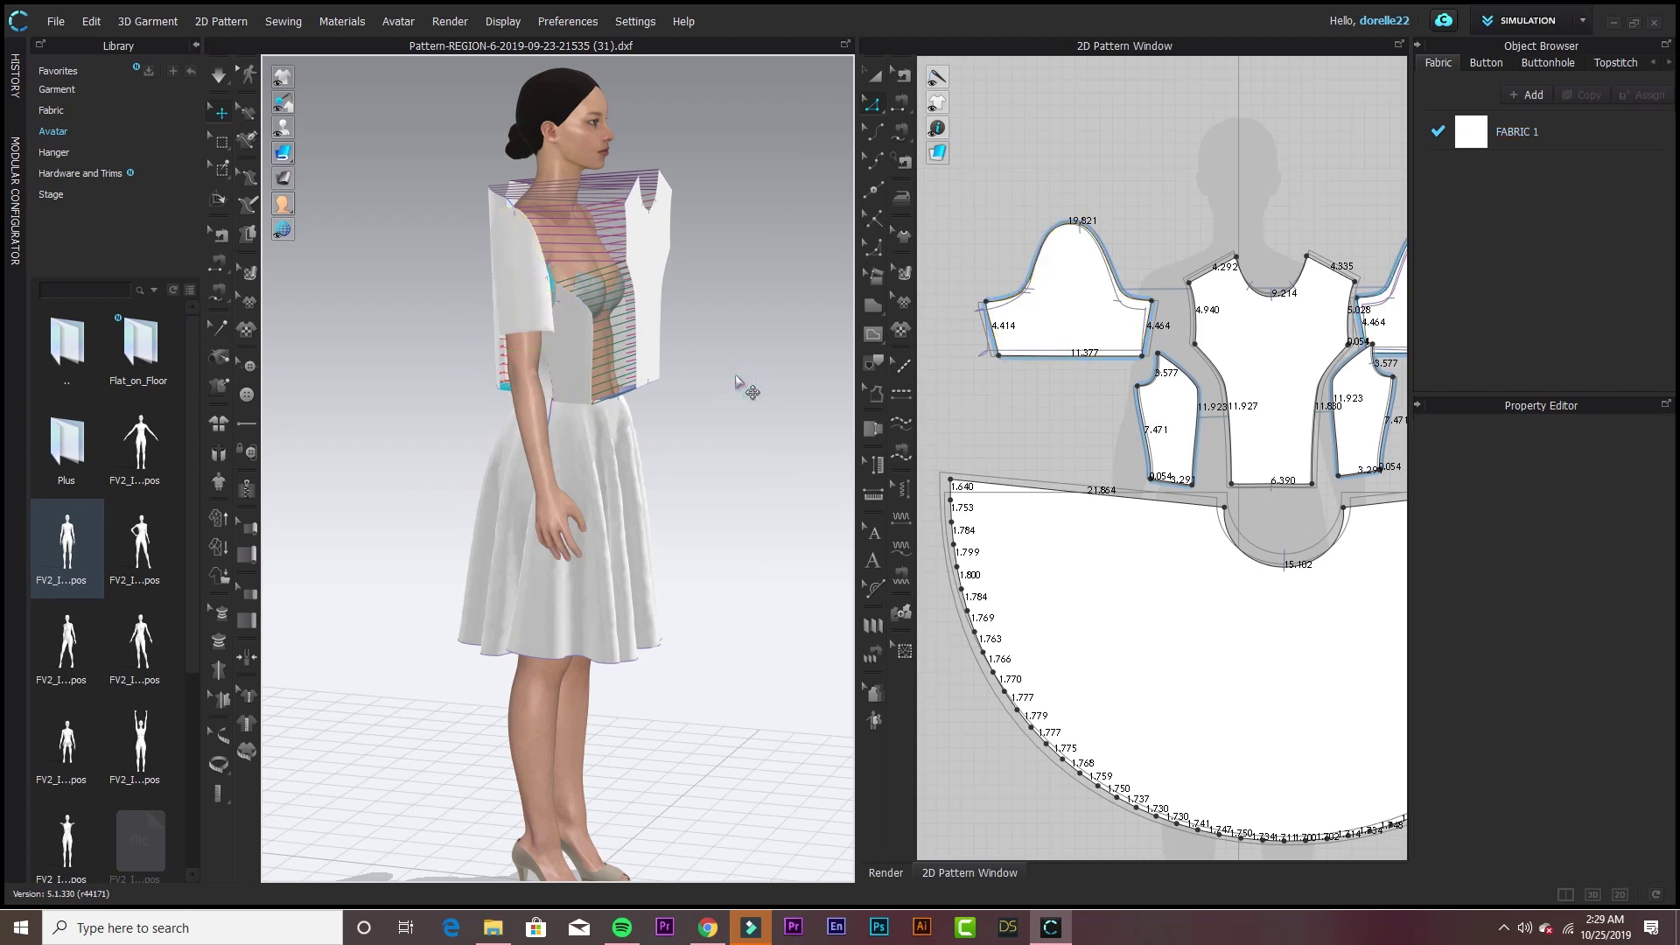
key("space")
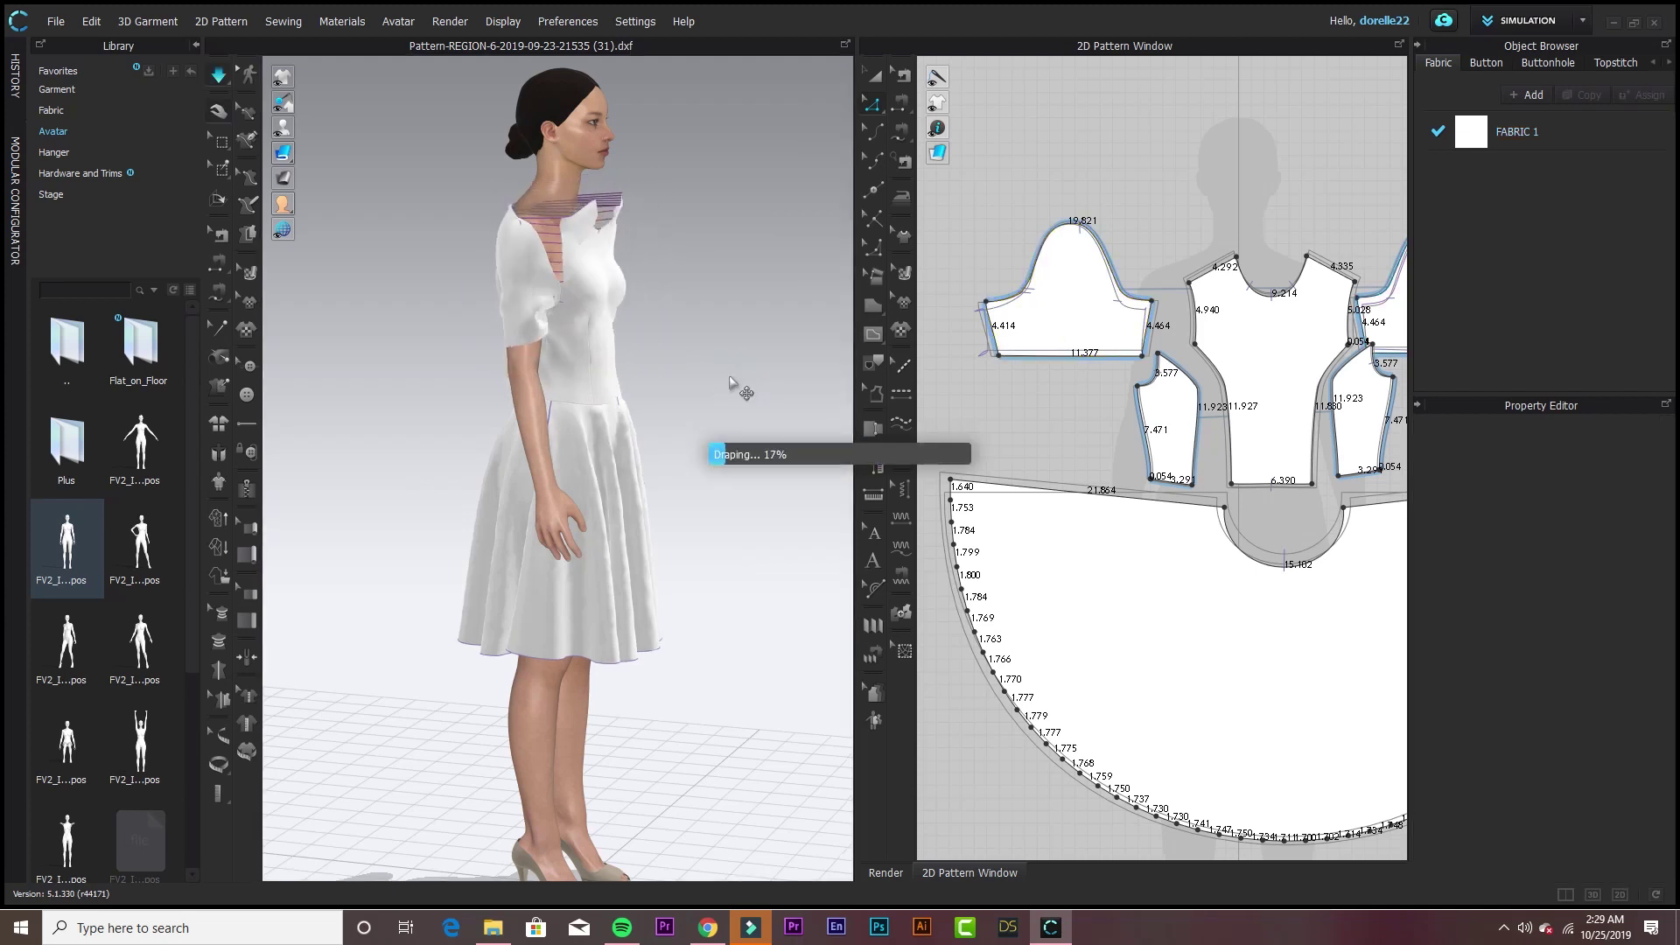
left_click(549, 337)
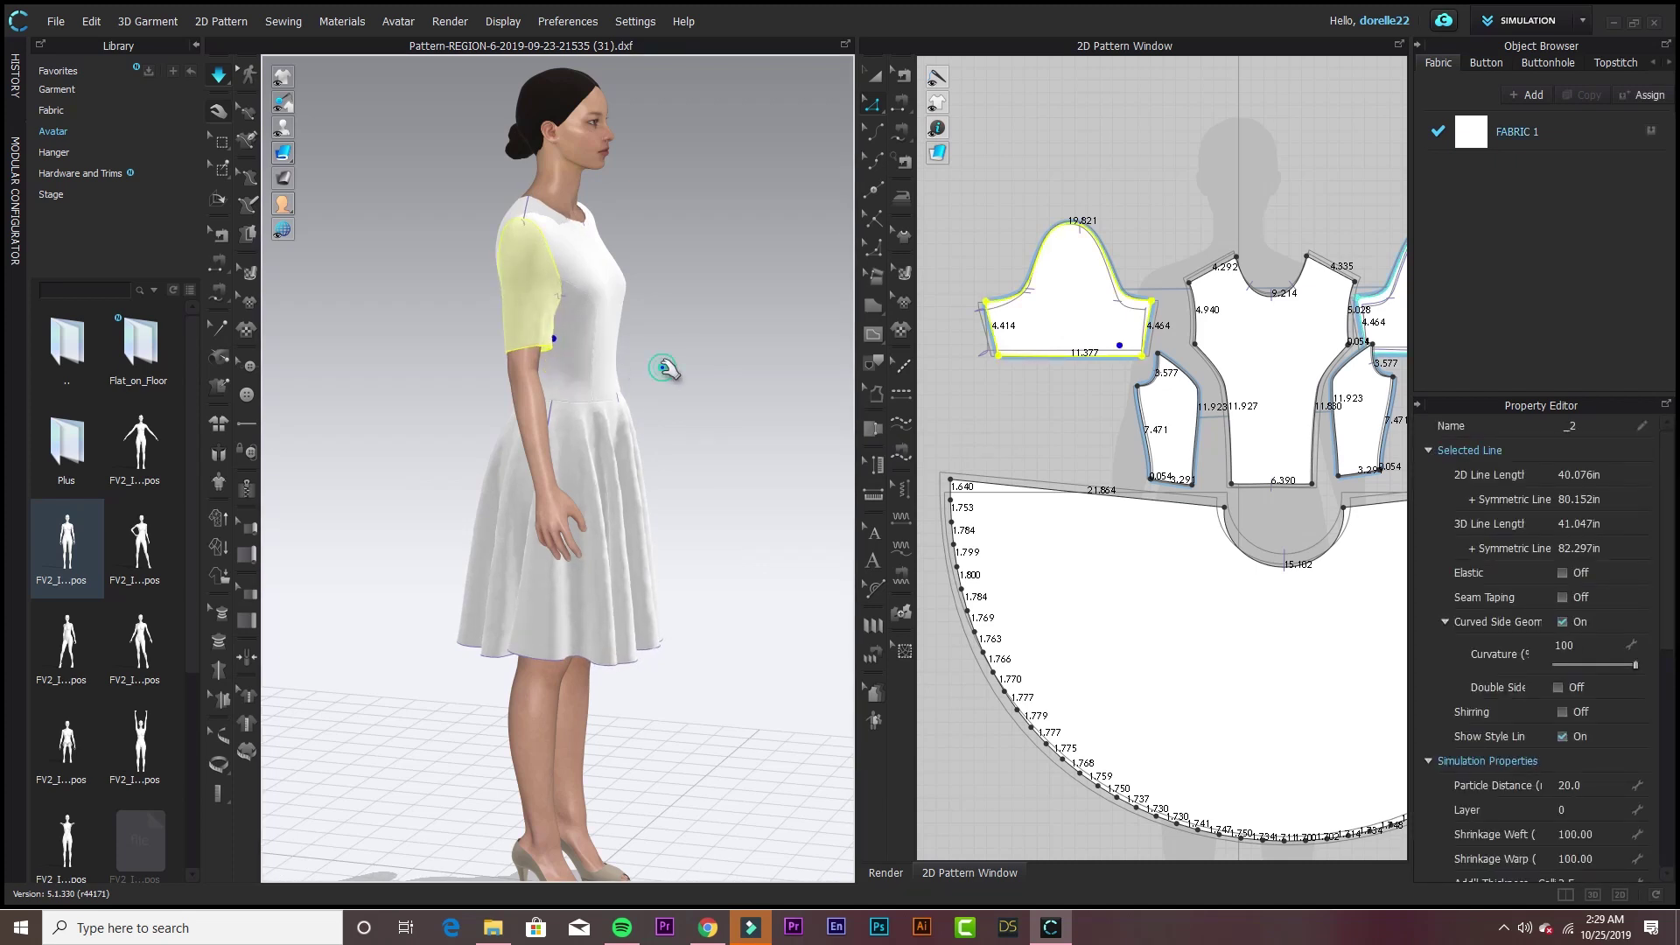
- Deselect the sleeve and examine the graded 2D pattern pieces and the fit of the dress from the front
left_click(691, 367)
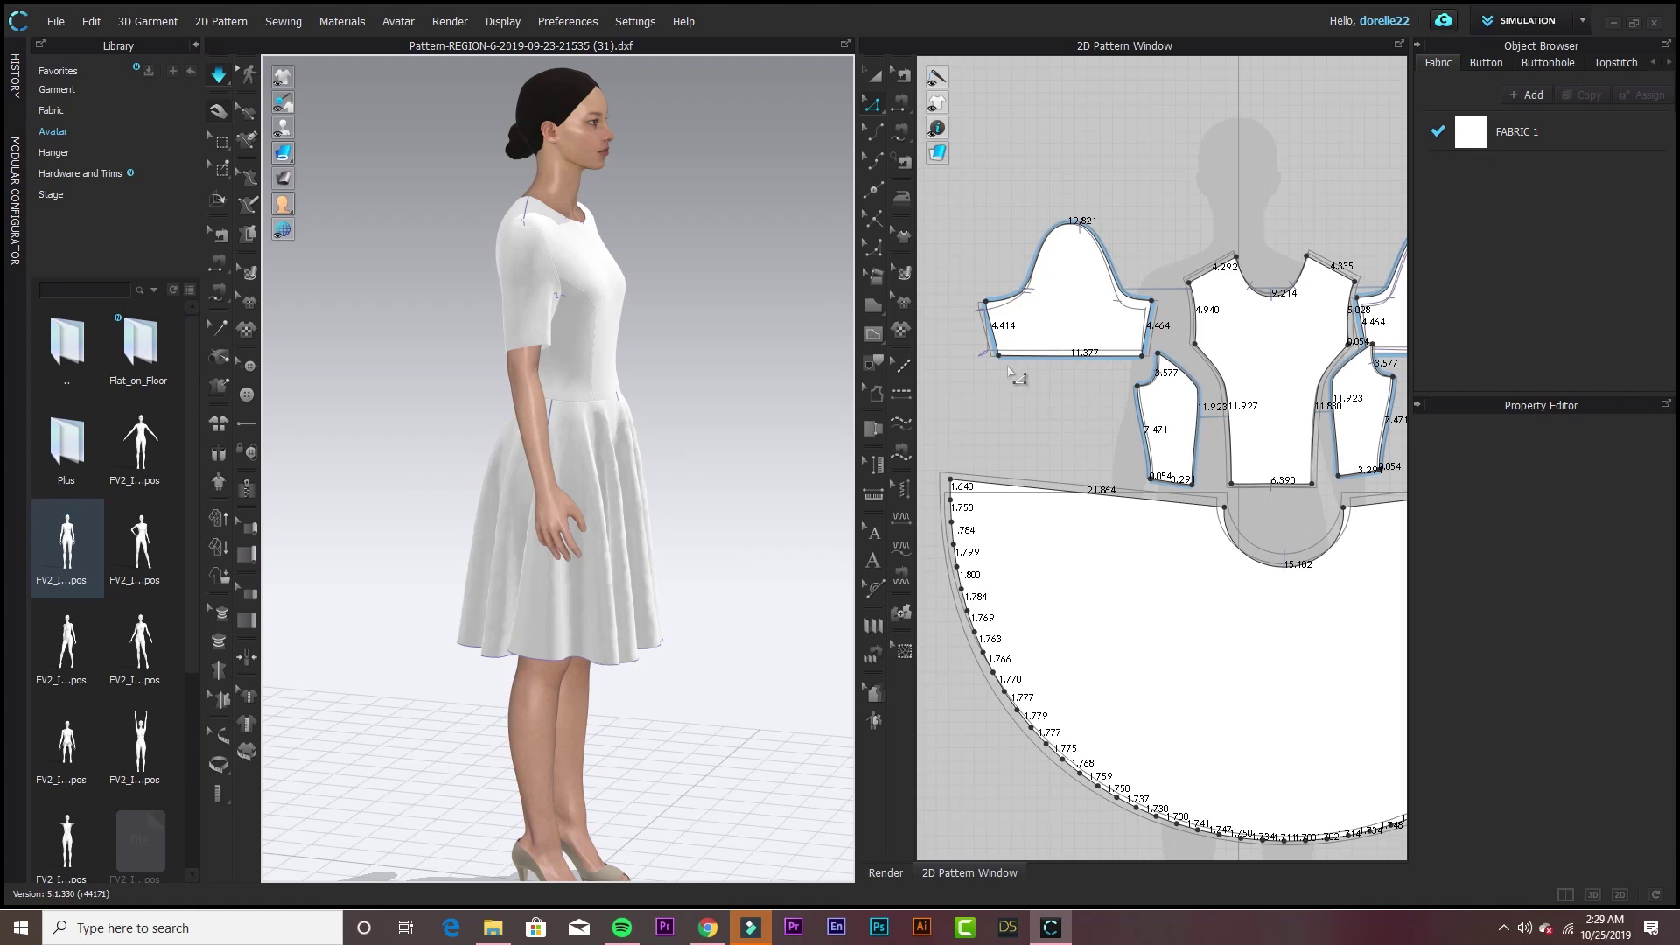
scroll(1015, 377, "down", 1)
middle_click_drag(1013, 376, 893, 378)
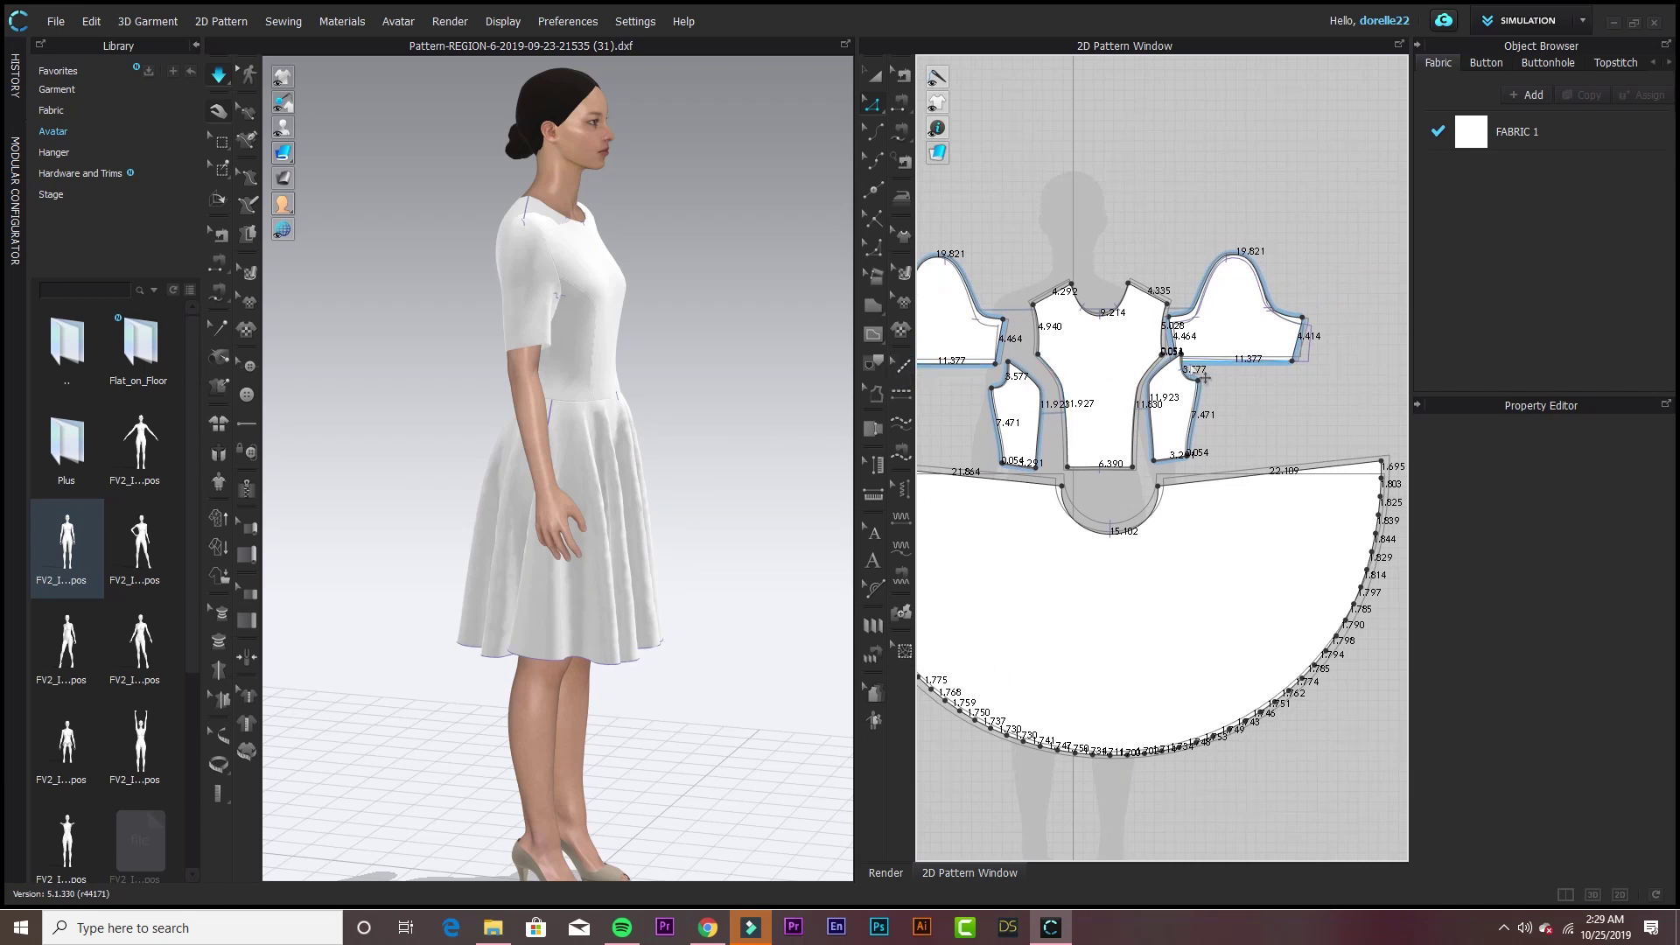
scroll(1204, 378, "up", 5)
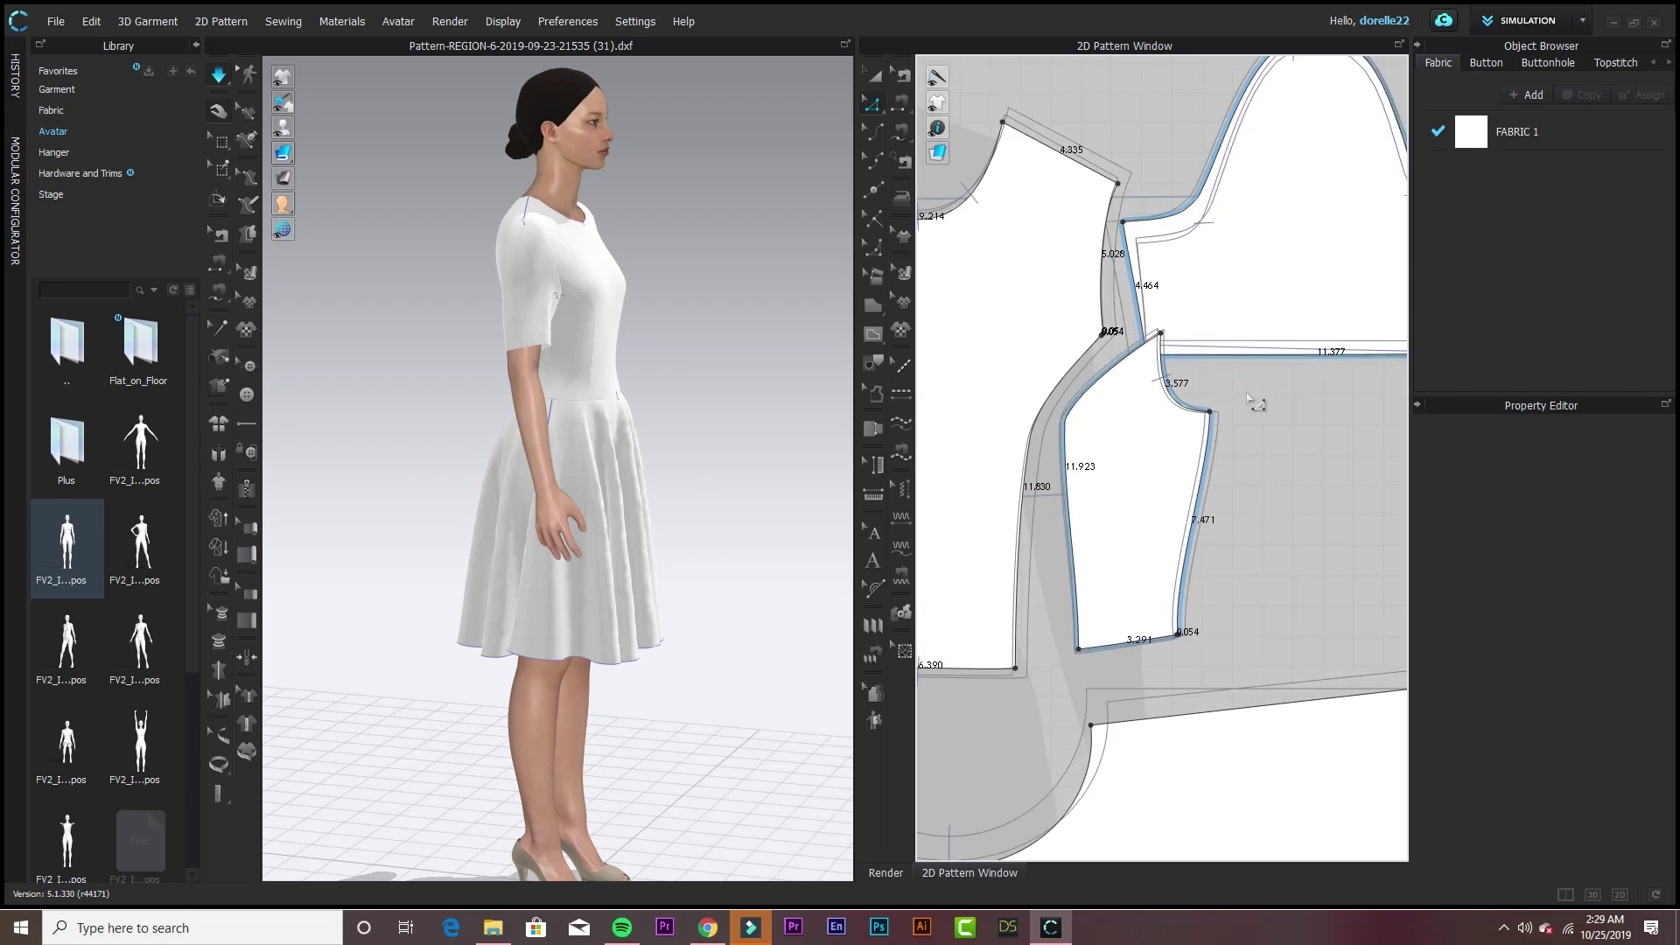
scroll(1249, 398, "down", 4)
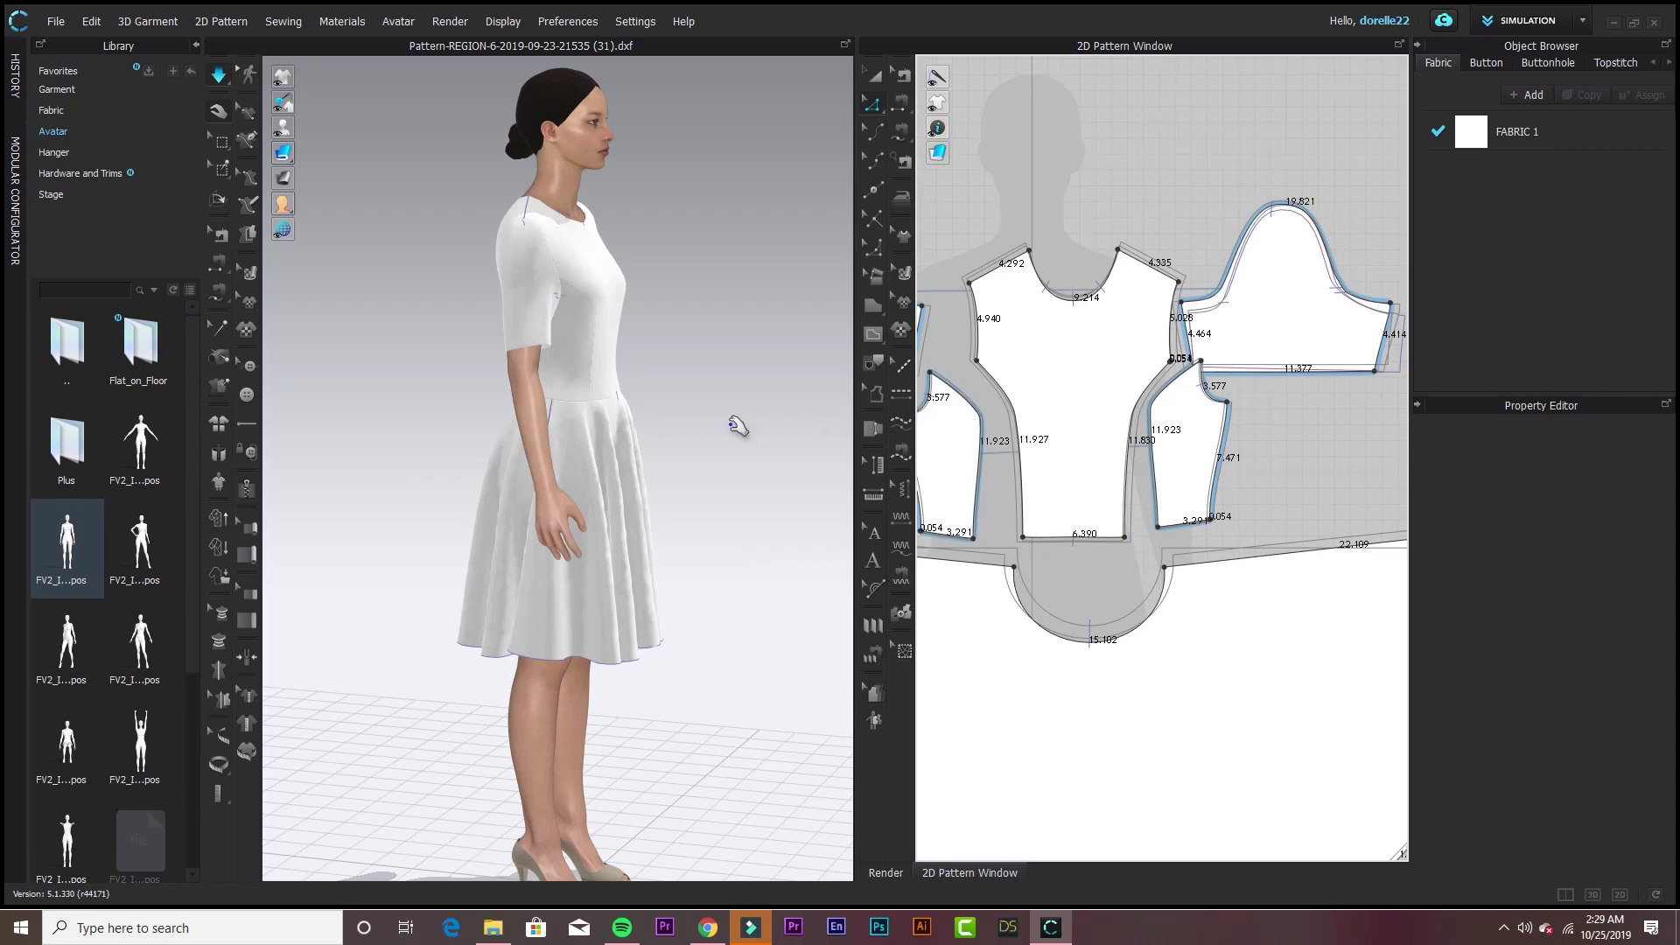
right_click_drag(652, 428, 569, 429)
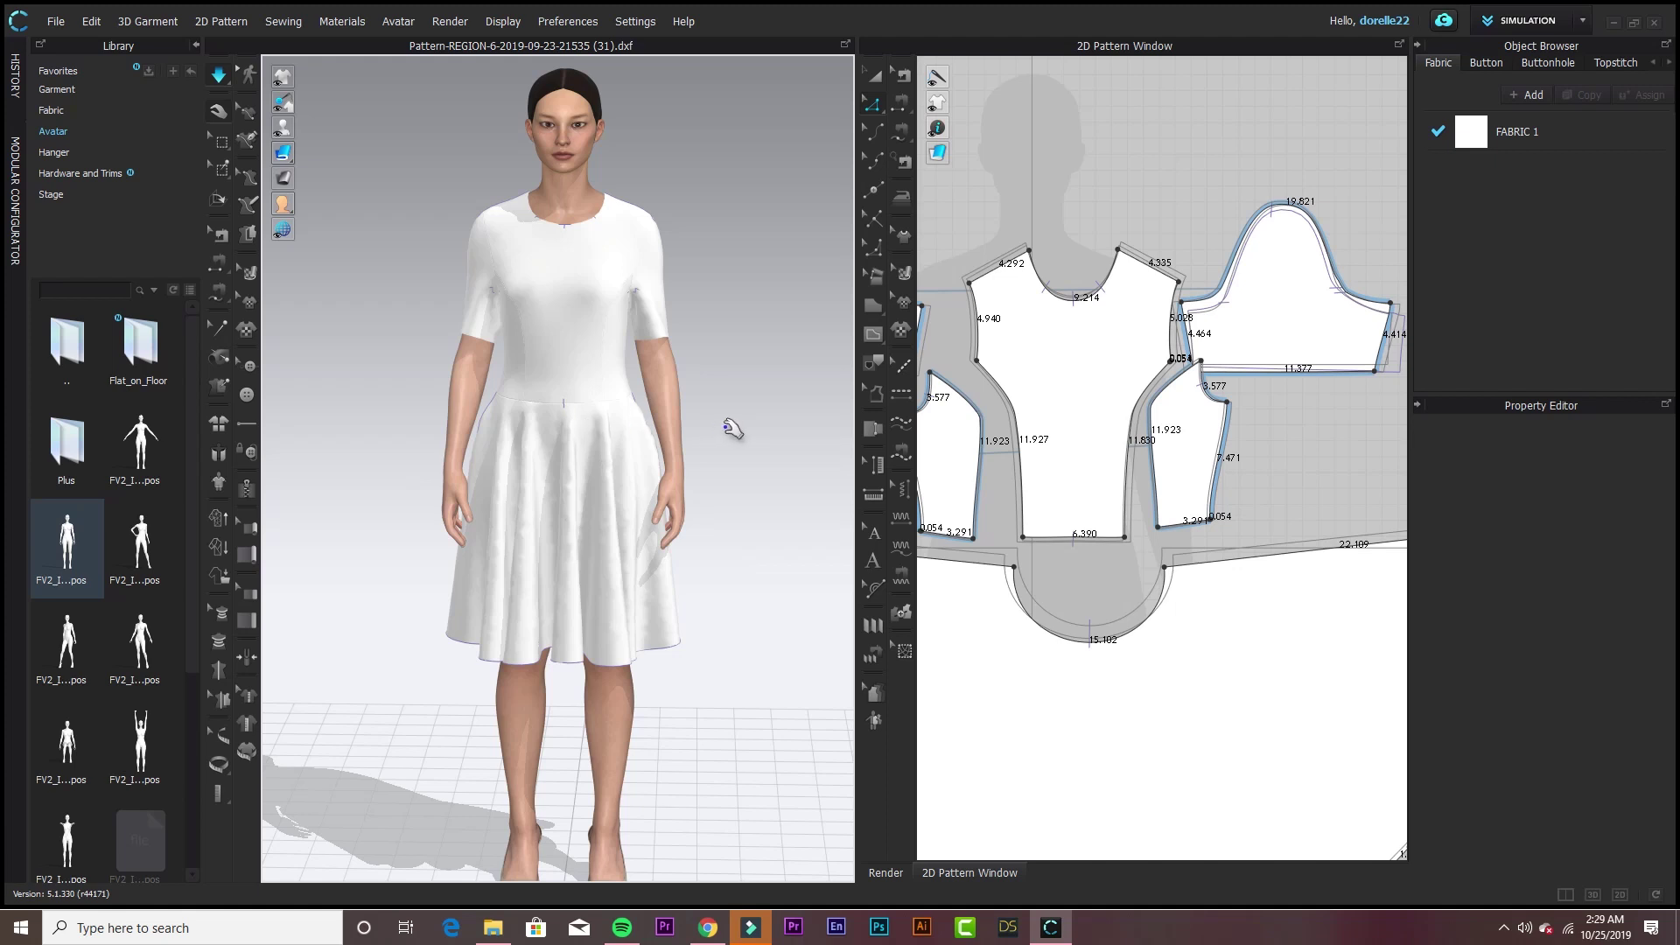
scroll(1095, 487, "down", 2)
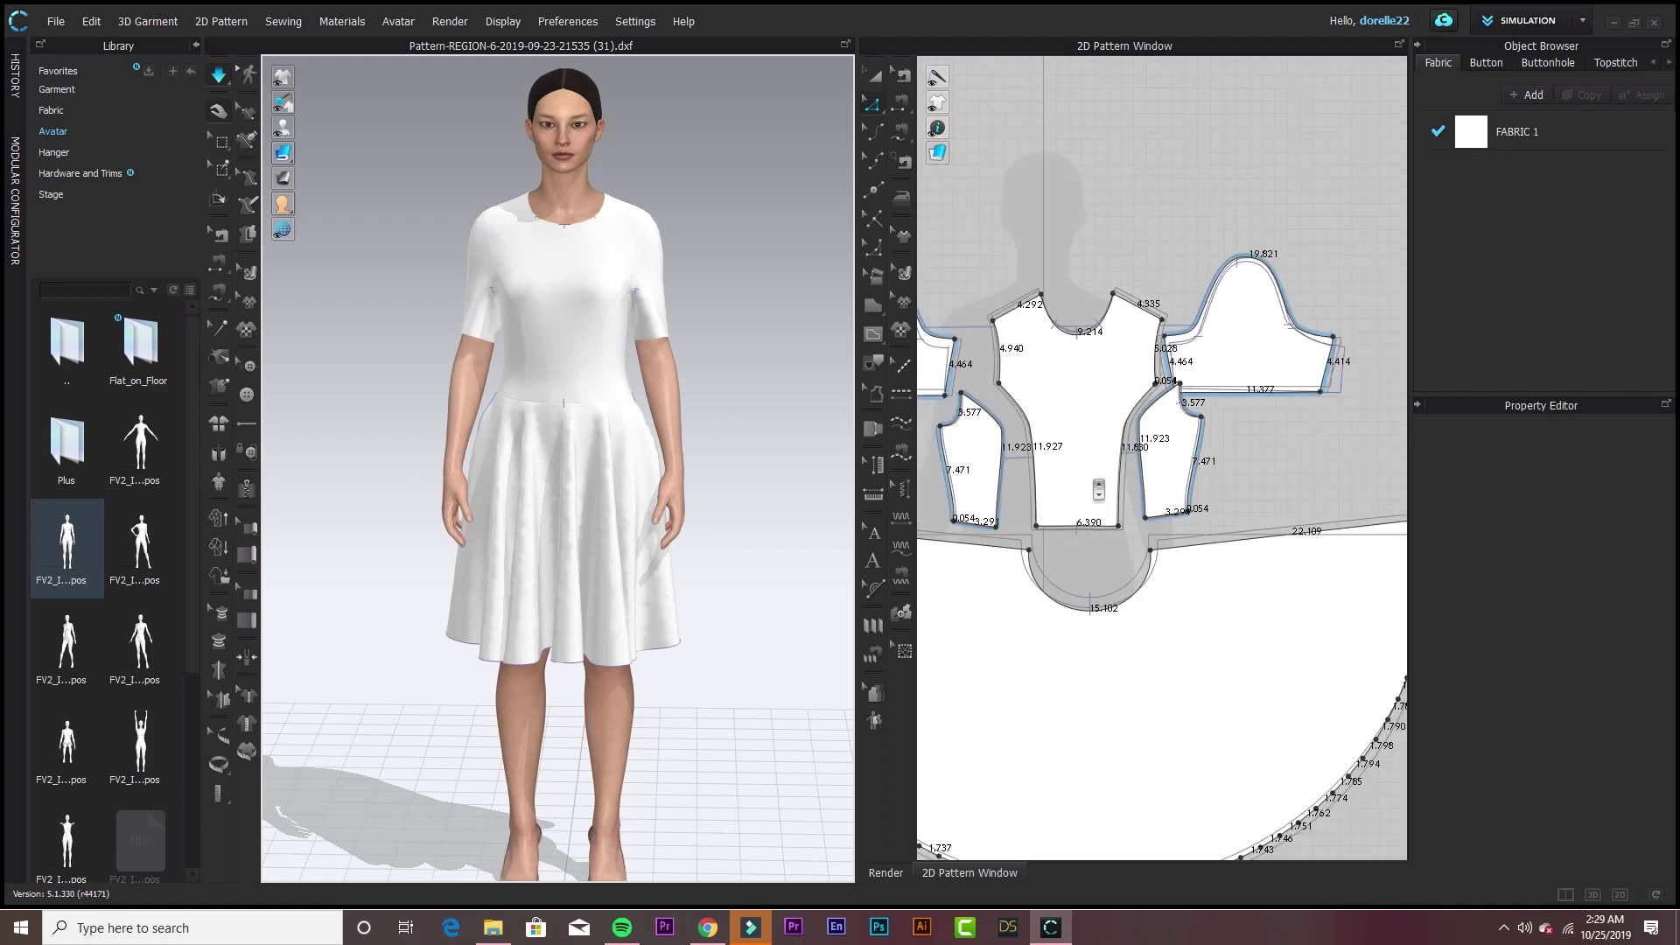
scroll(1100, 490, "down", 3)
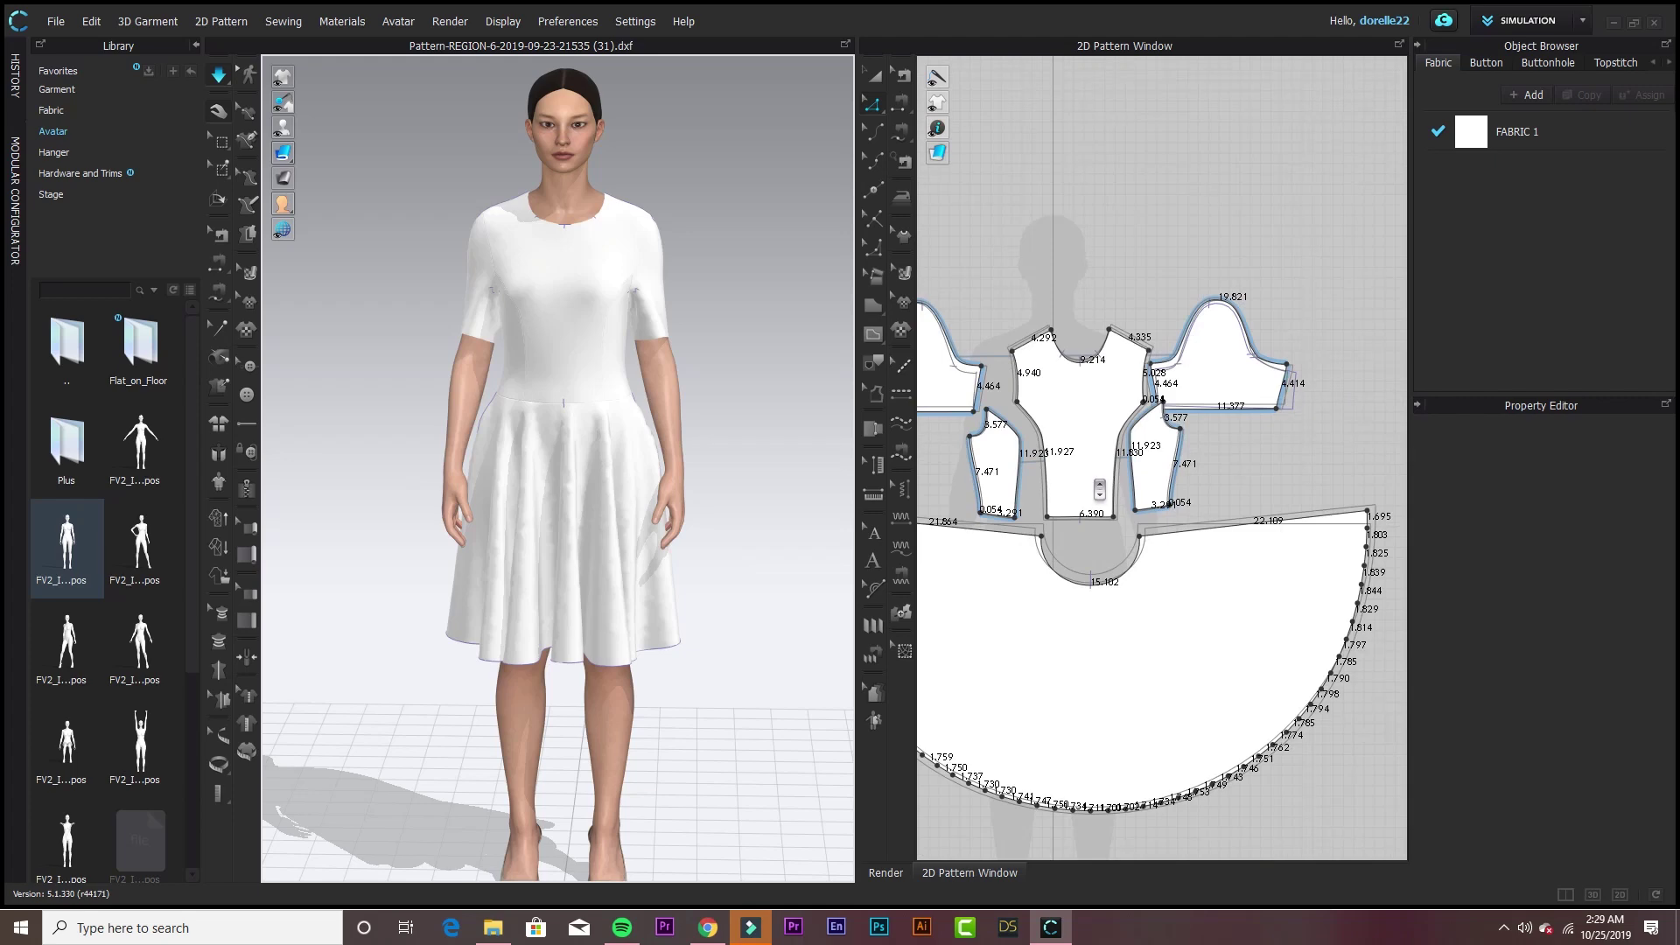
scroll(1099, 489, "down", 2)
middle_click_drag(1100, 489, 1131, 410)
scroll(1131, 412, "up", 3)
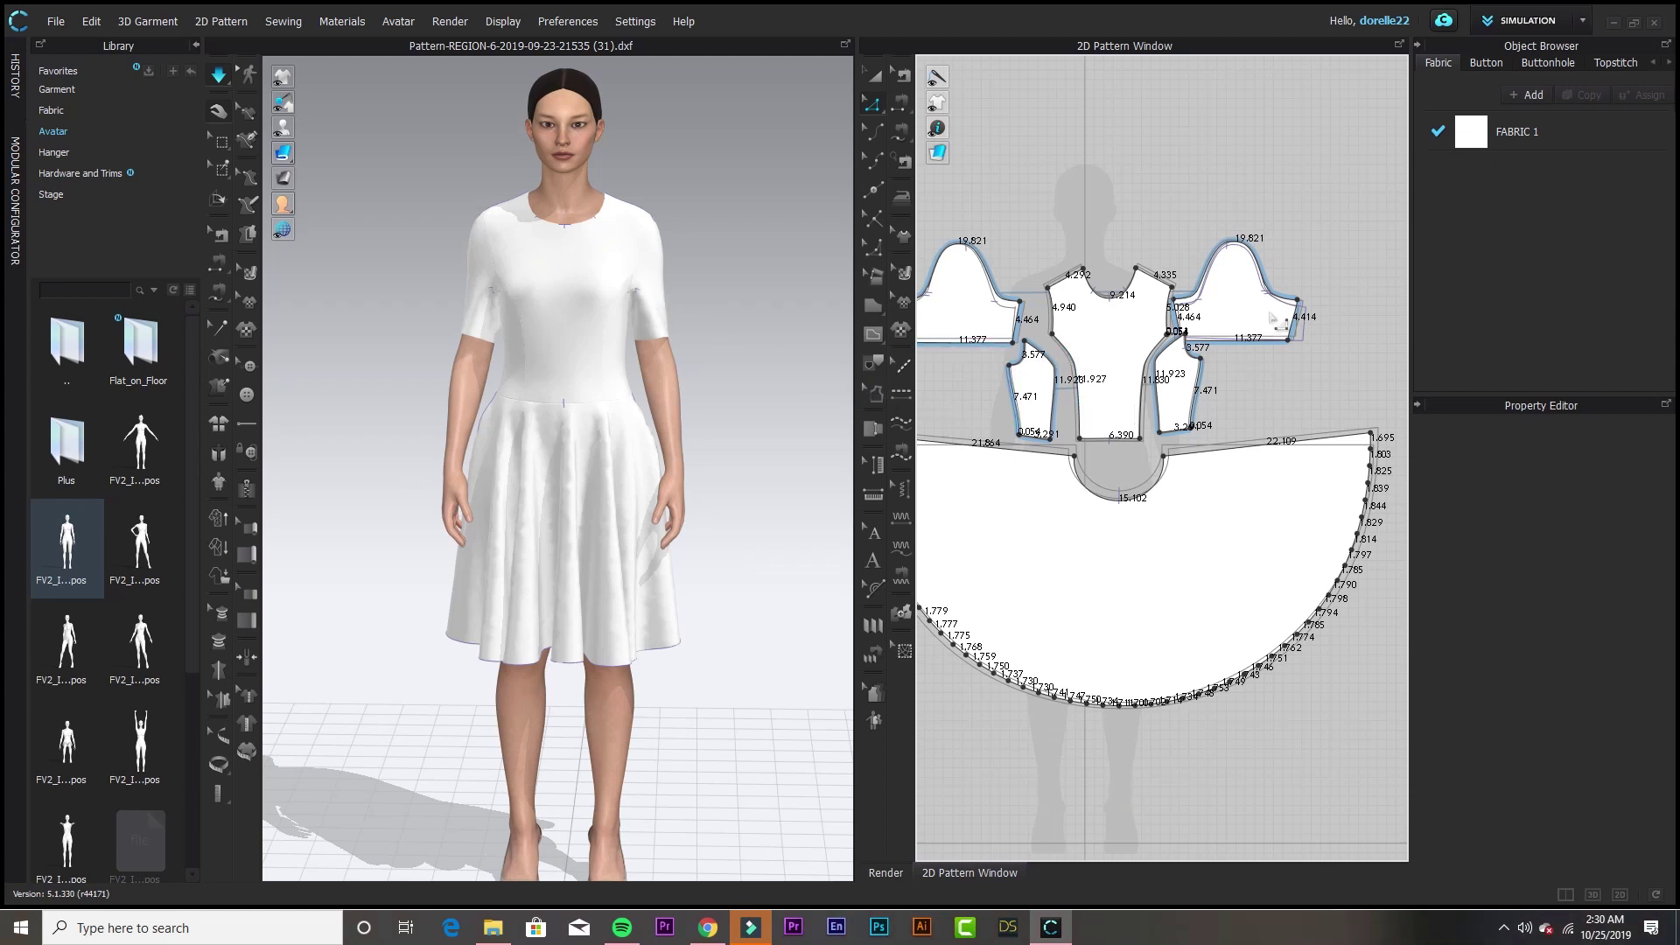
- Reshape the symmetric sleeves' cap curve to about 19.96 in long and inspect the dress from the back and front
left_click(1279, 278)
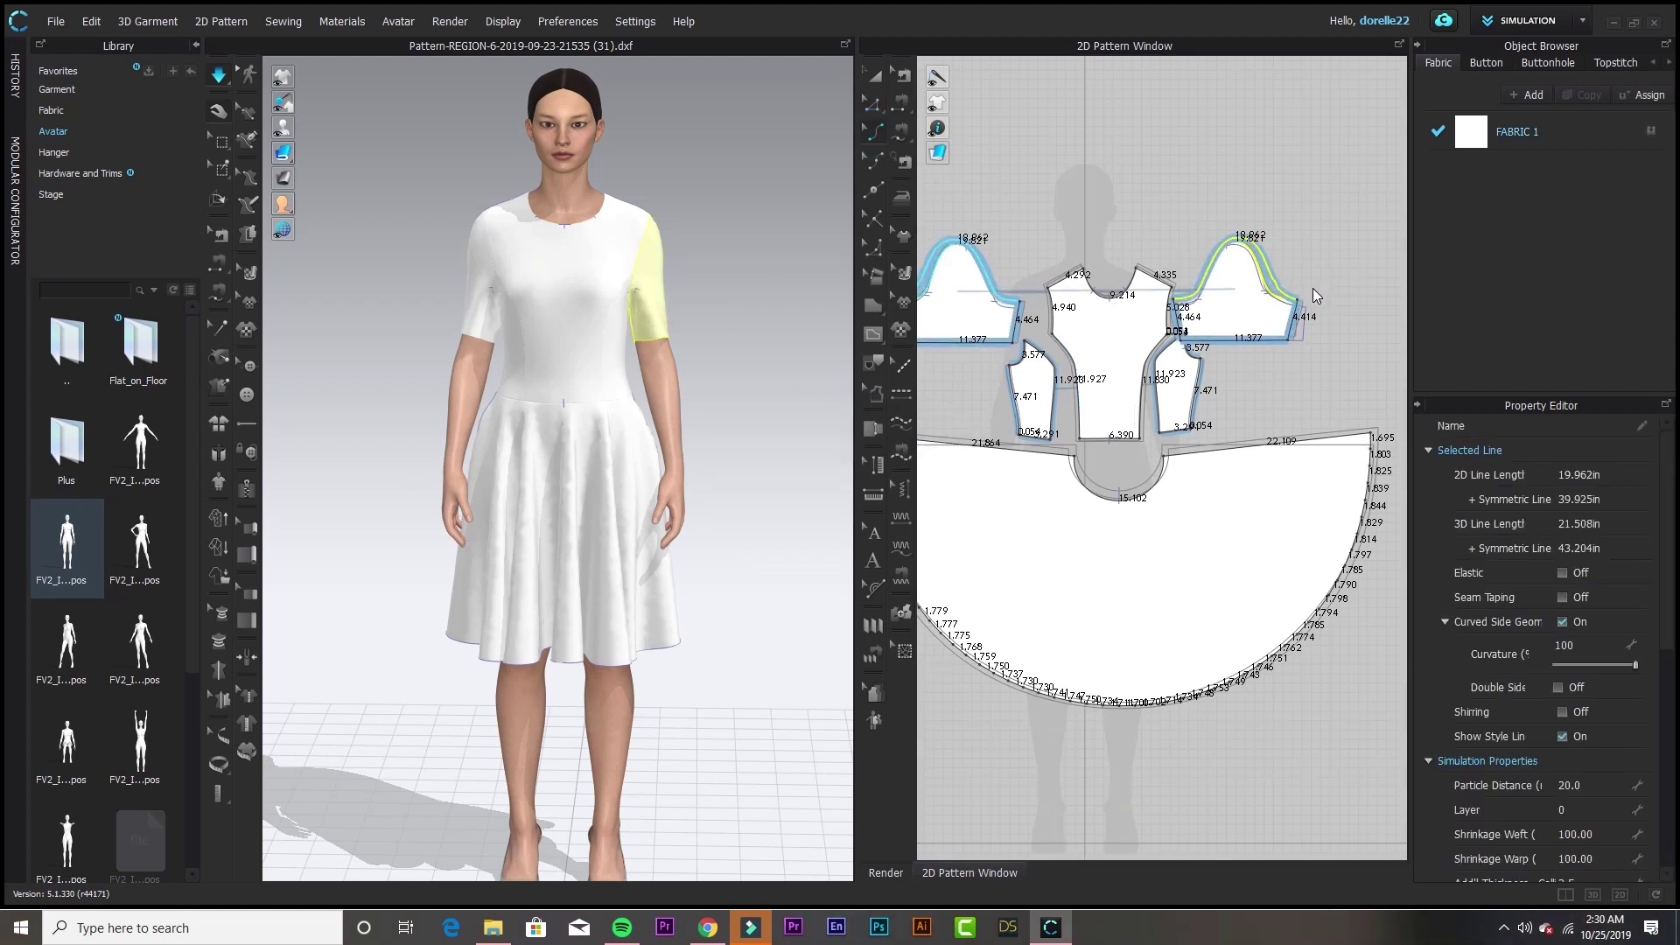
right_click_drag(768, 326, 569, 253)
left_click_drag(560, 249, 579, 210)
right_click_drag(744, 271, 656, 273)
left_click_drag(656, 273, 636, 206)
left_click(695, 244)
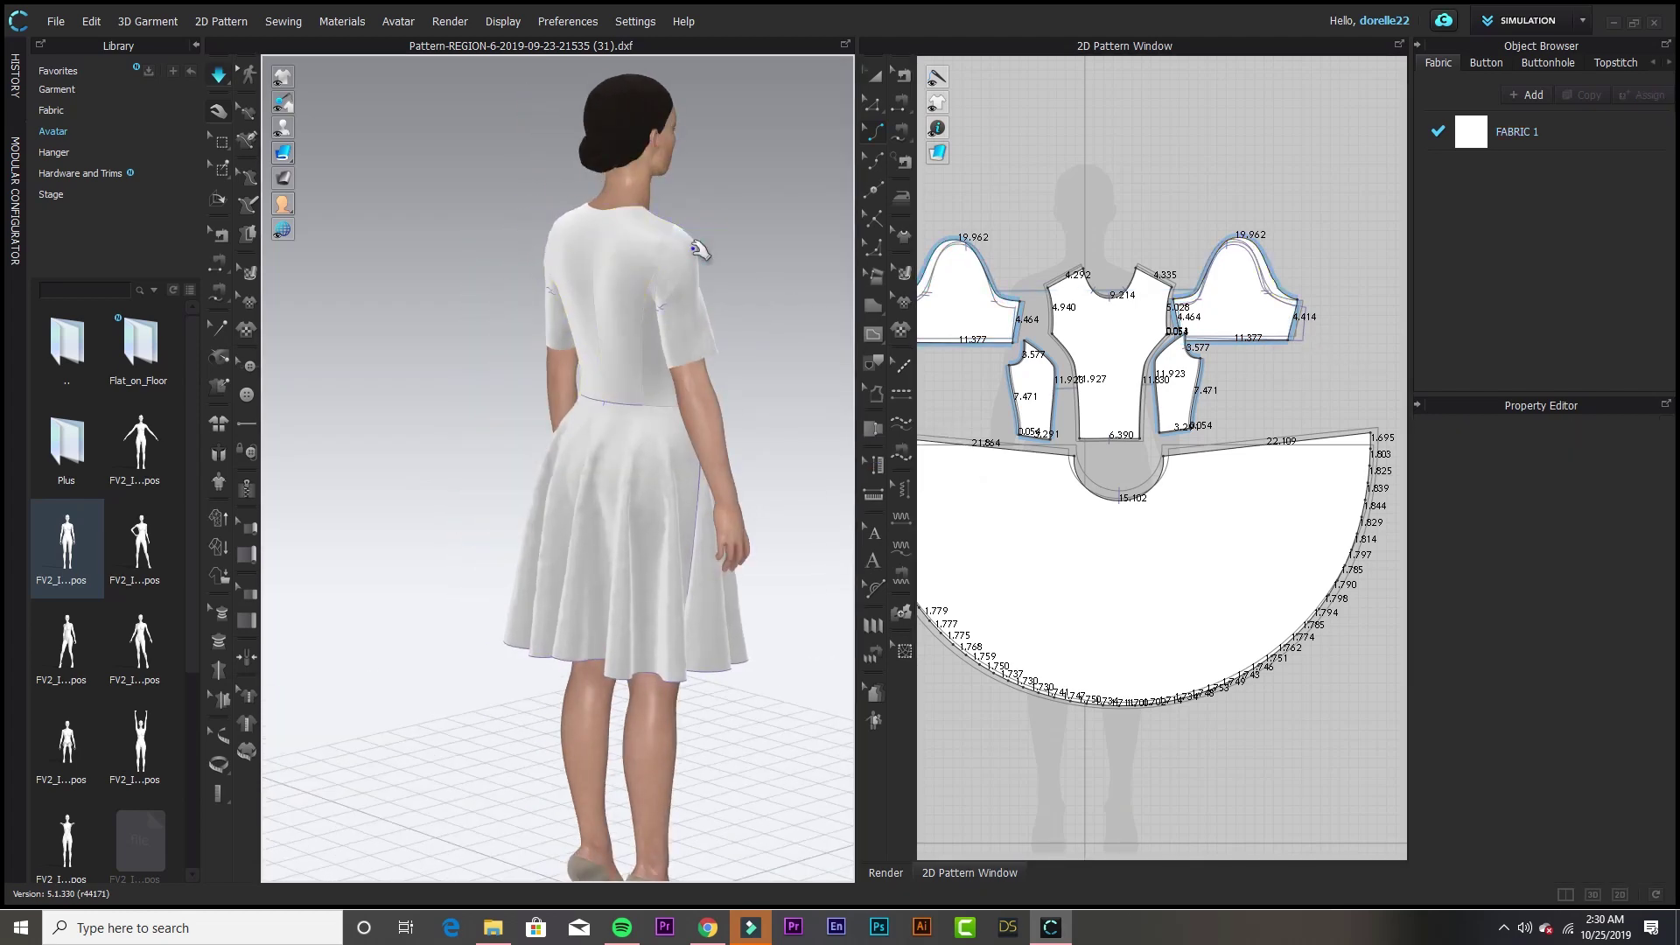
scroll(729, 242, "down", 3)
right_click_drag(566, 390, 413, 325)
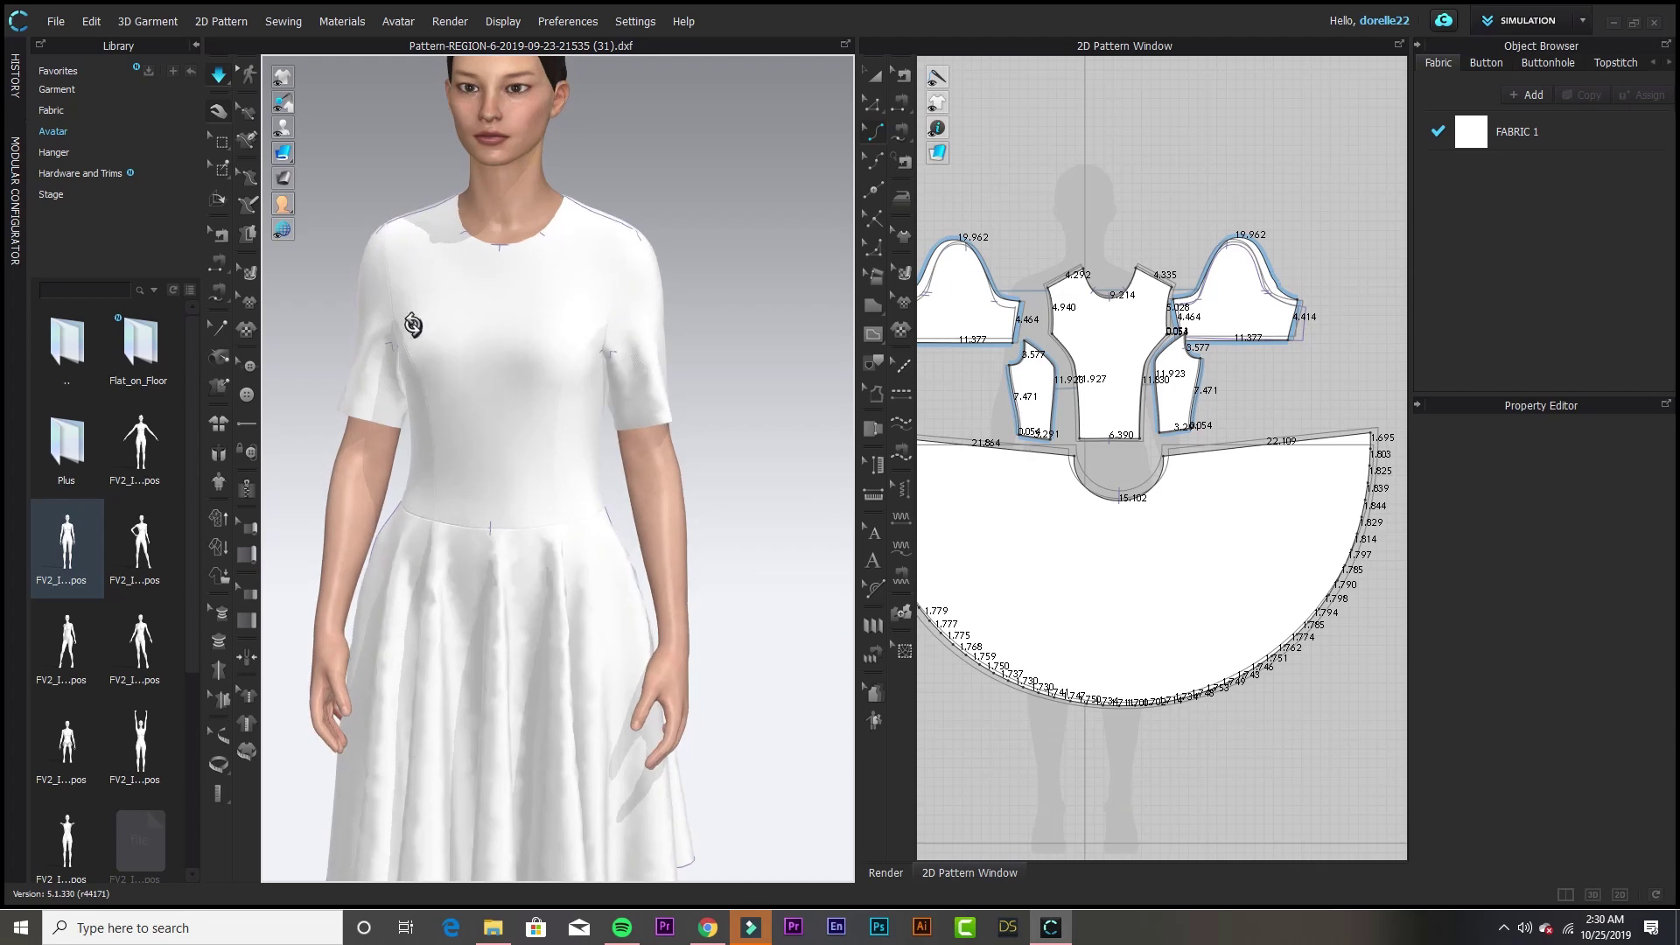